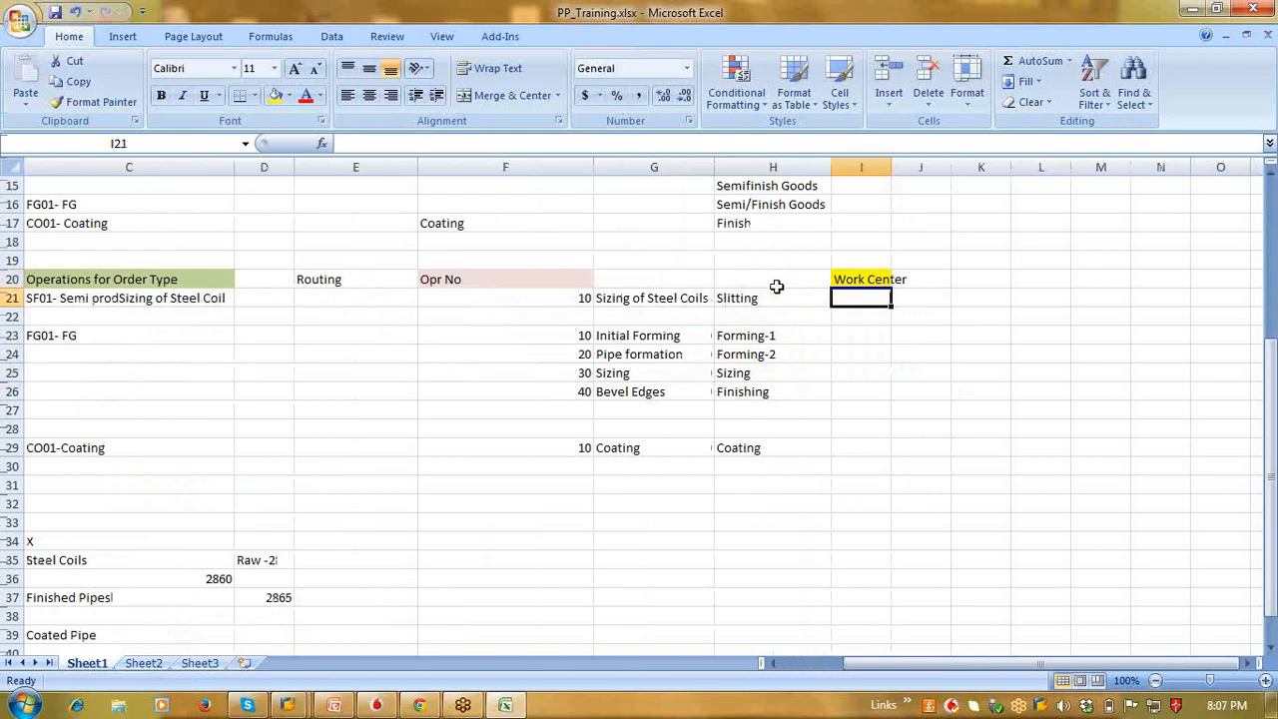
Step: Enter Slitting in I21 as the work center for Sizing of Steel Coils, and move on to the Initial Forming row
text(Sli)
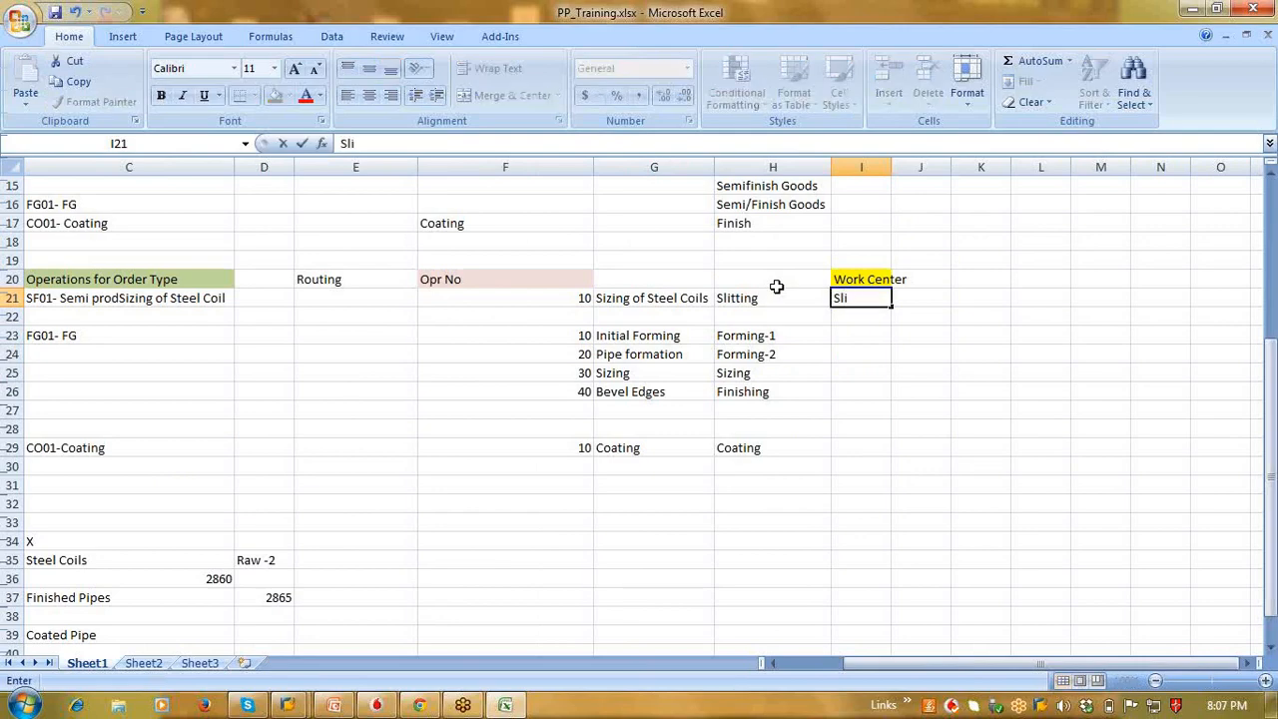
text(tting)
key(Return)
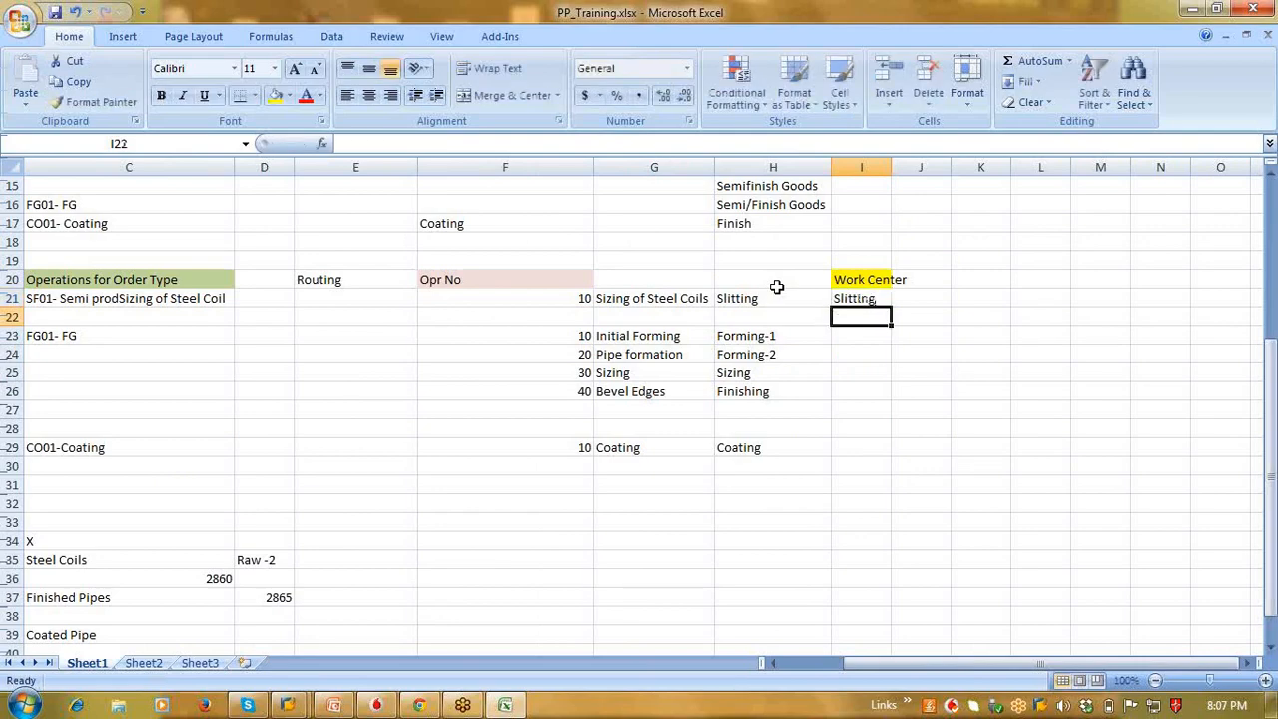
key(Down)
key(Down)
key(Up)
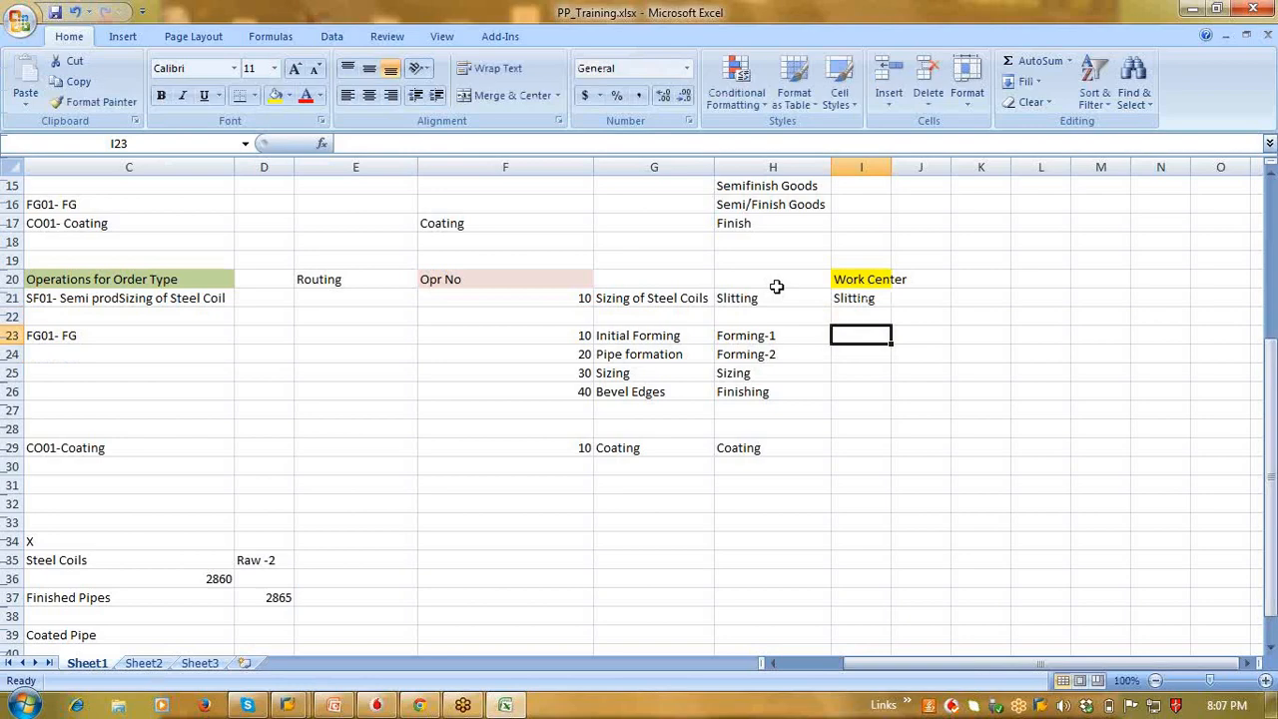
text(In)
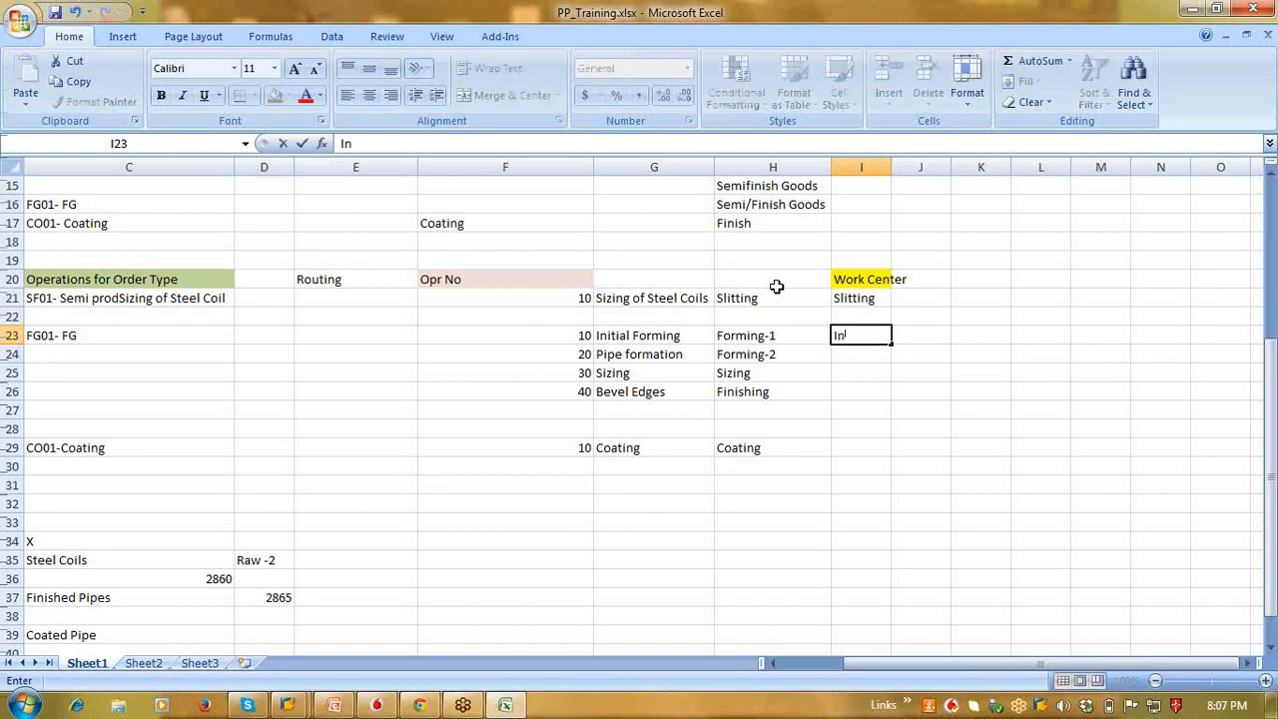
click(776, 287)
text(i)
key(Escape)
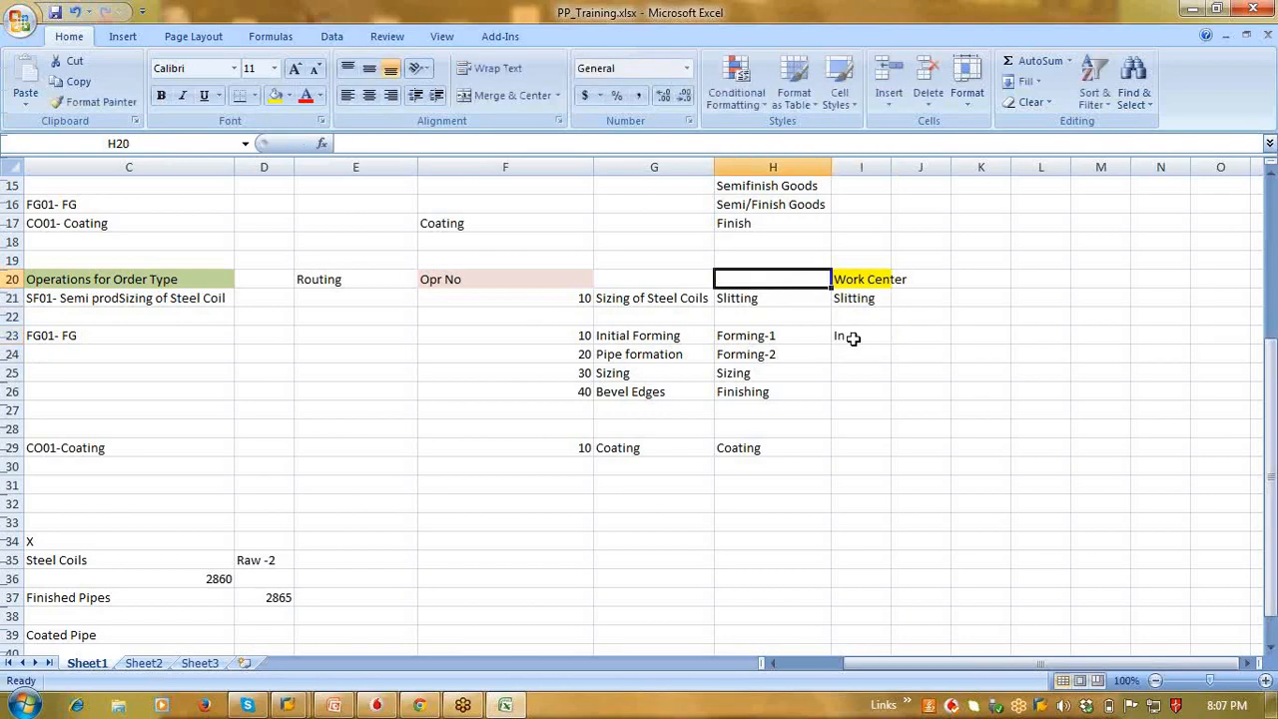
click(848, 337)
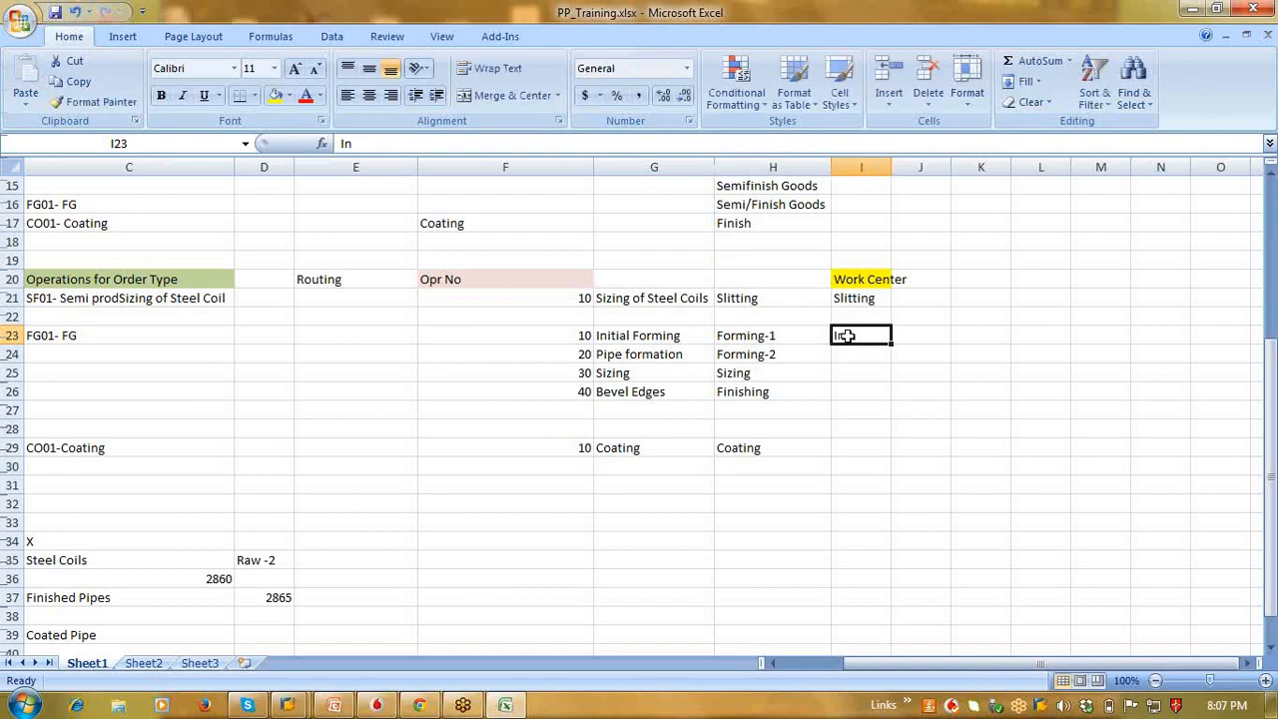
double_click(844, 337)
key(BackSpace)
key(BackSpace)
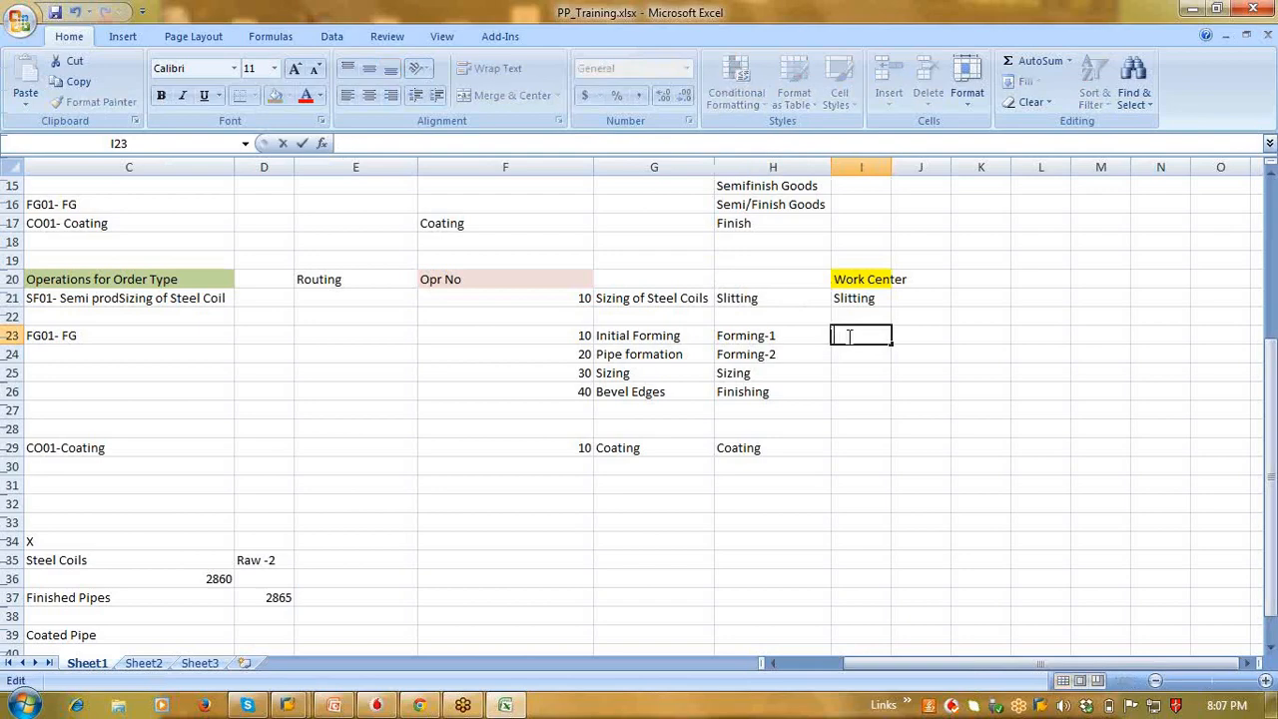
Step: Enter Mill - I and Mill - II as the work centers for Initial Forming and Pipe formation in I23 and I24
text(Mill - I)
key(Return)
text(M)
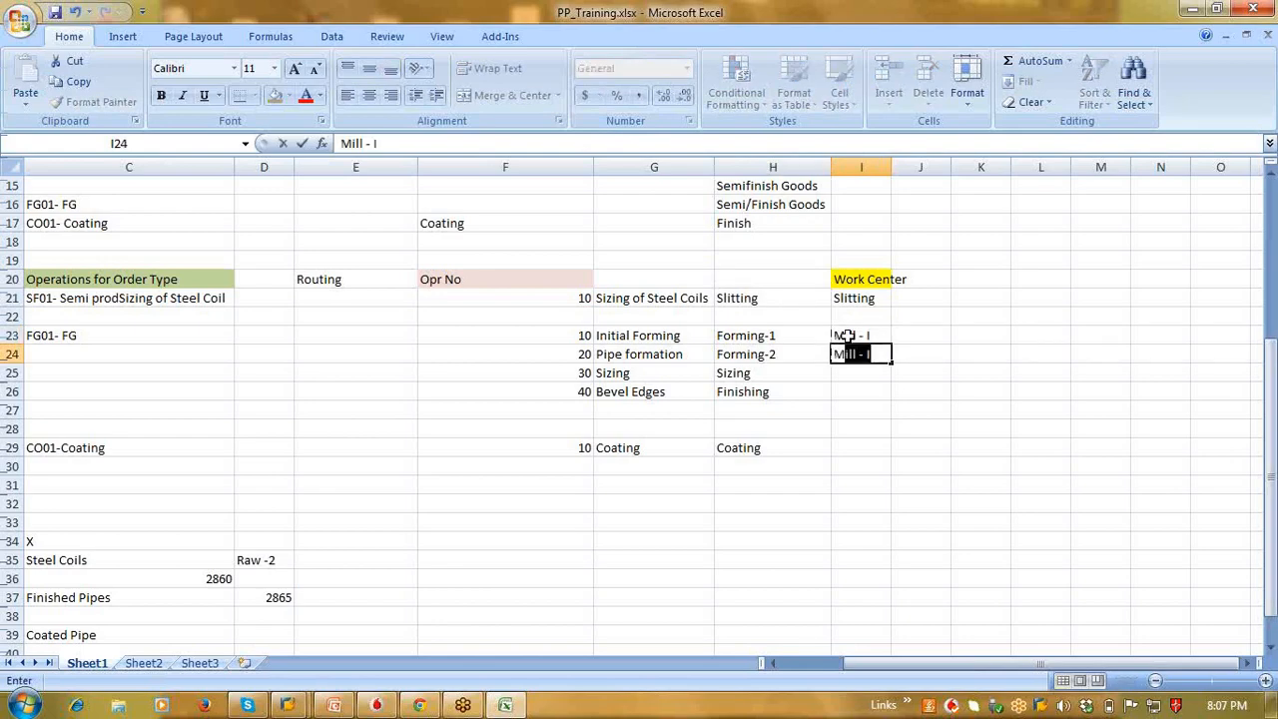
text(ill-)
key(BackSpace)
key(Tab)
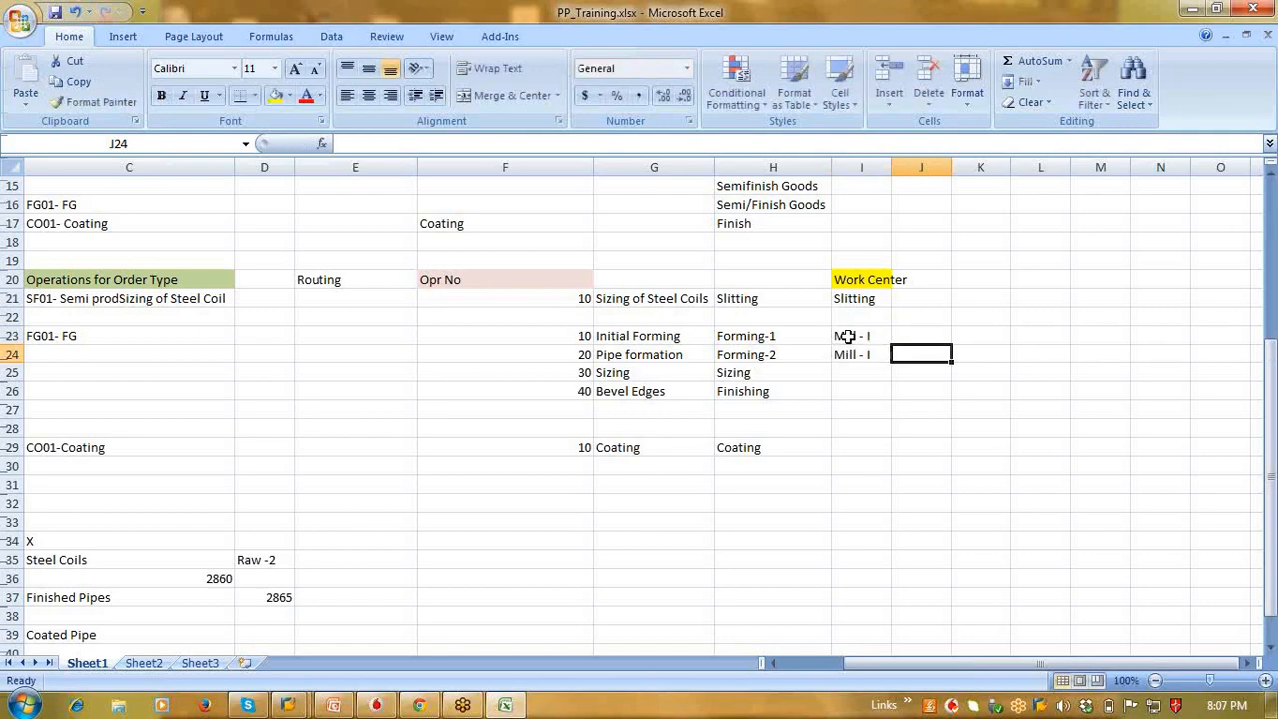
key(Left)
key(F2)
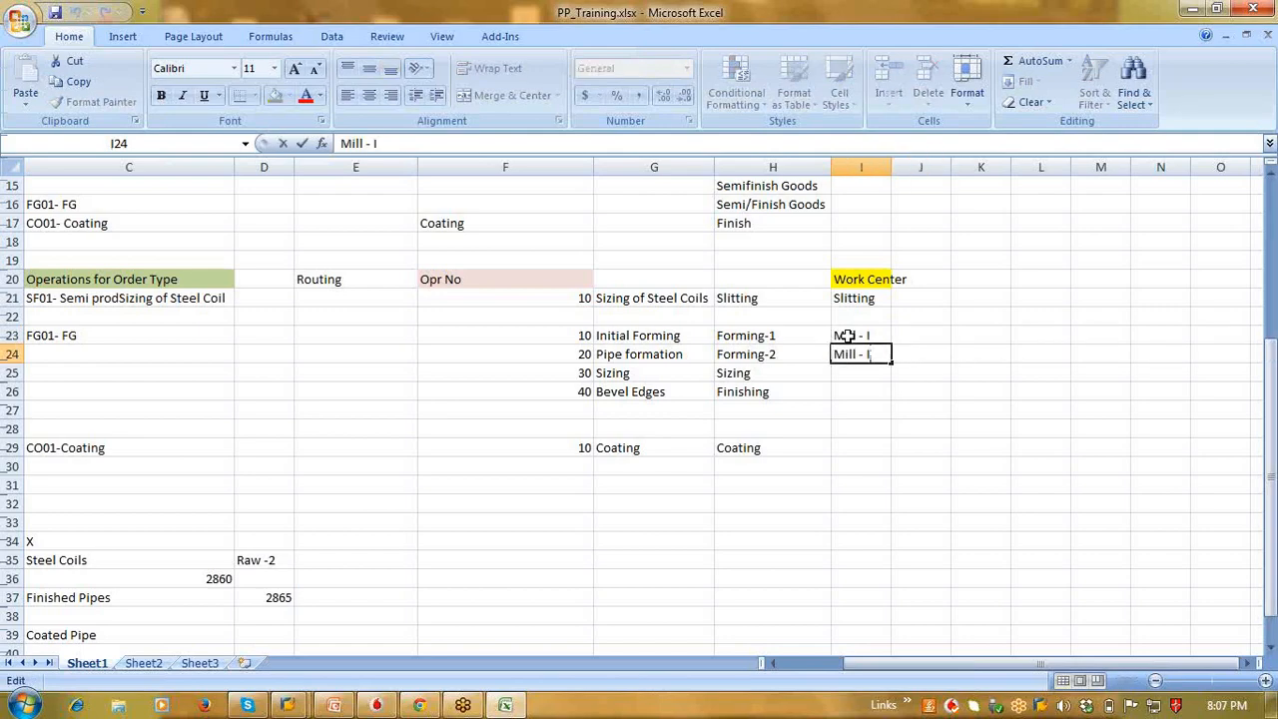
text(I)
key(Return)
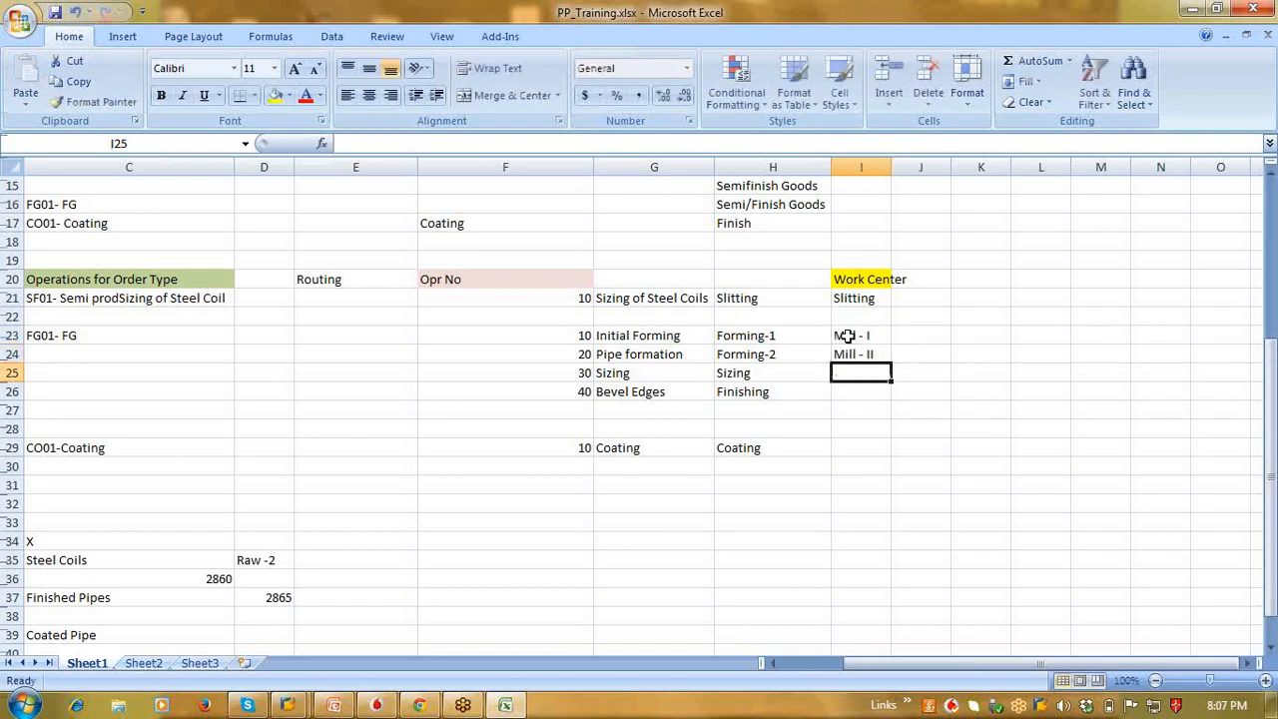
Step: Enter Sizer in I25 and Finishing in I26 as the work centers for Sizing and Bevel Edges
text(Sizer)
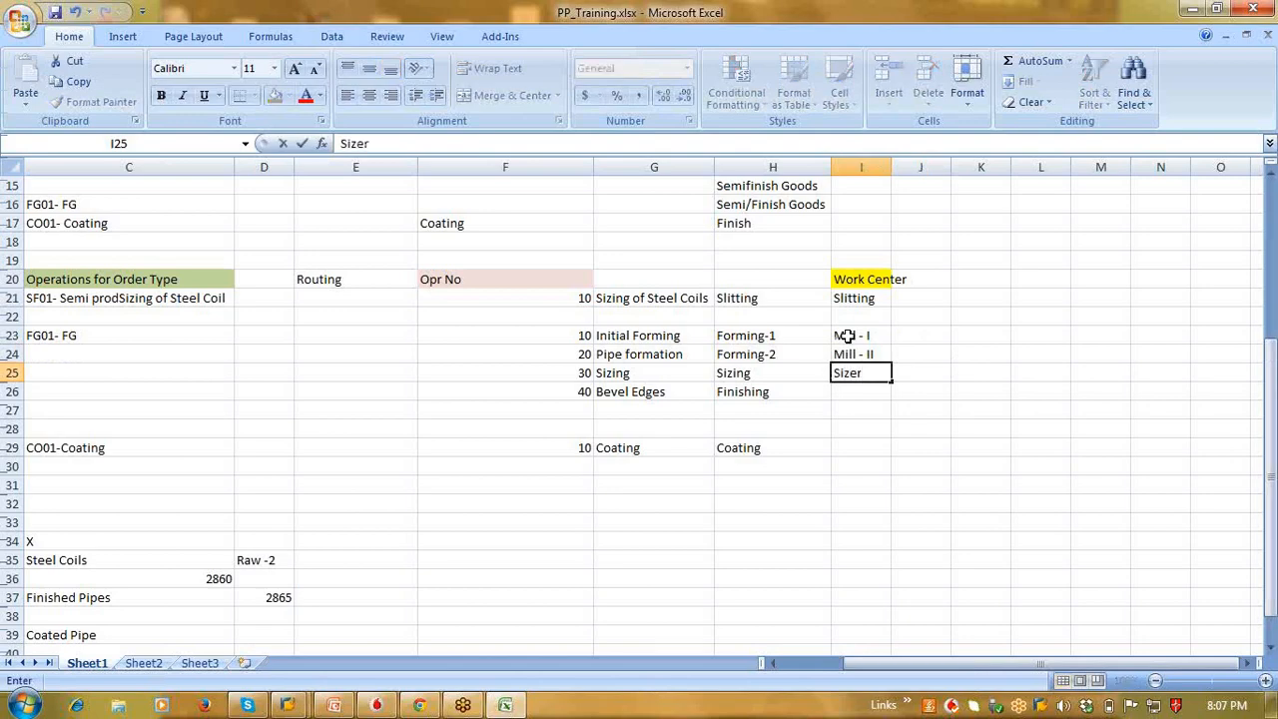
key(Return)
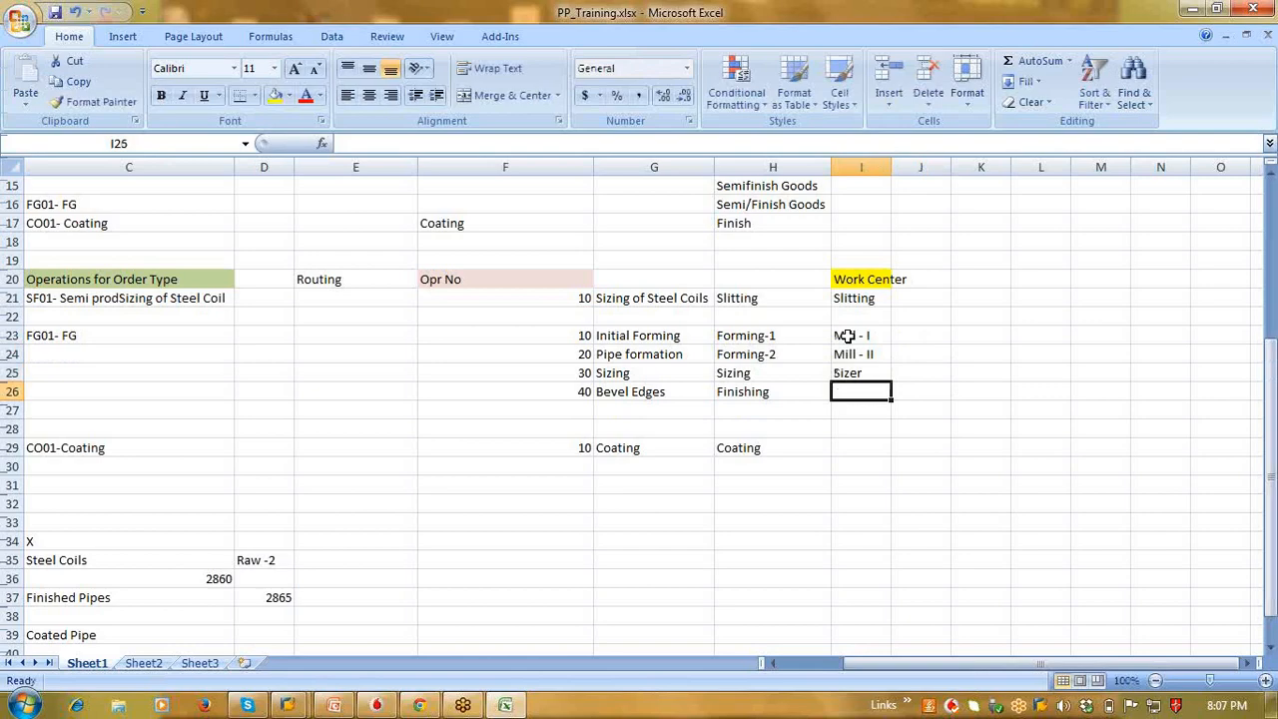
text(F)
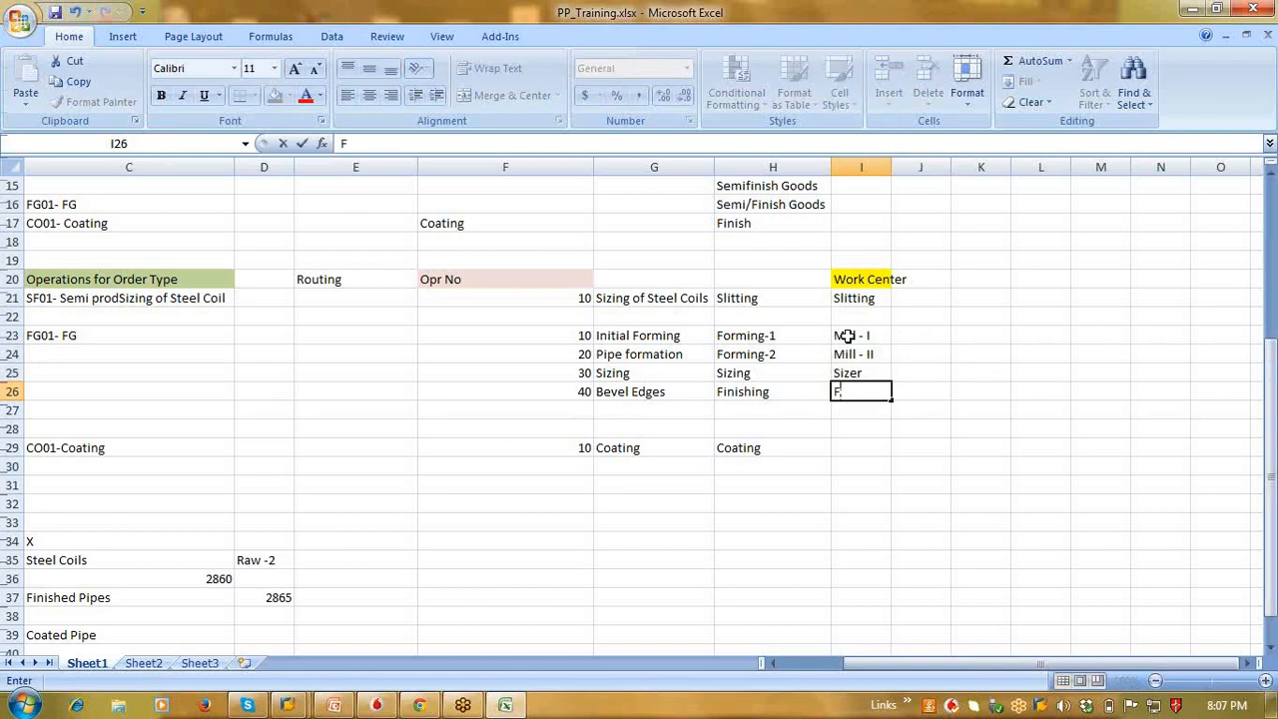
text(inishing)
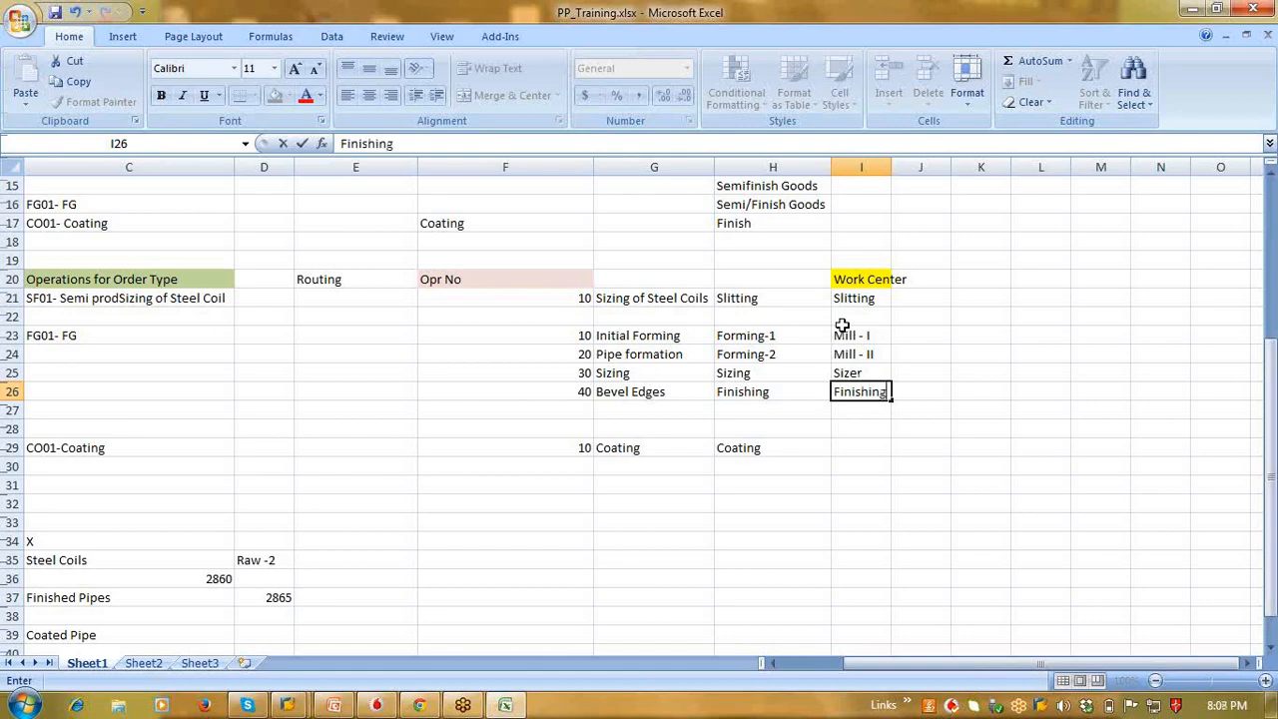
key(Return)
Step: Enter Coating Machine in I29 as the Coating operation's work center and autofit the width of column I
key(Return)
key(Return)
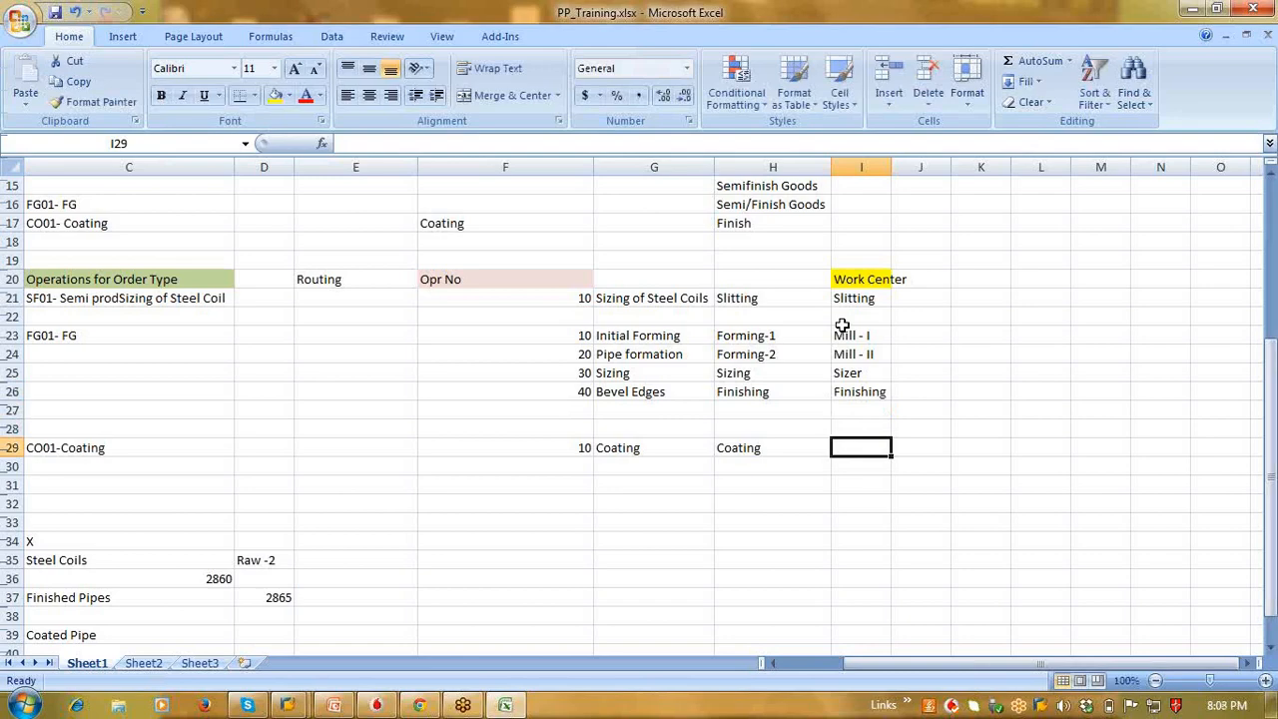
text(Coatin)
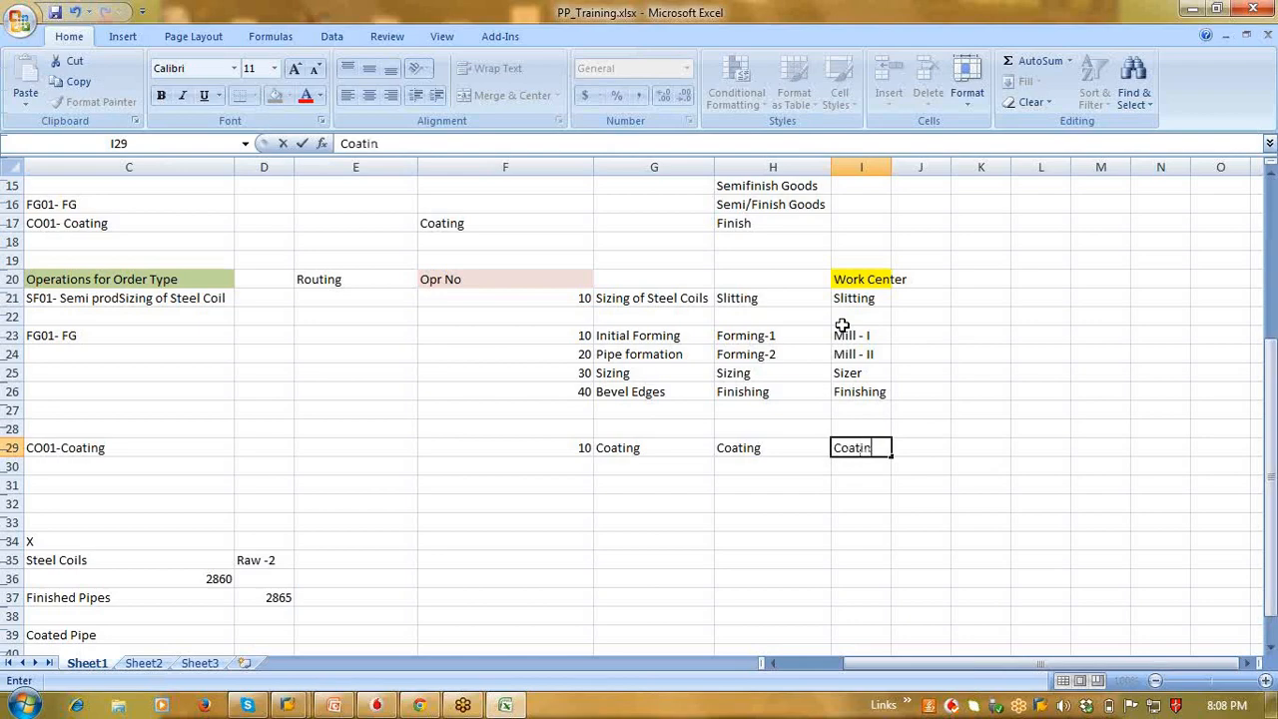
text(g Machine)
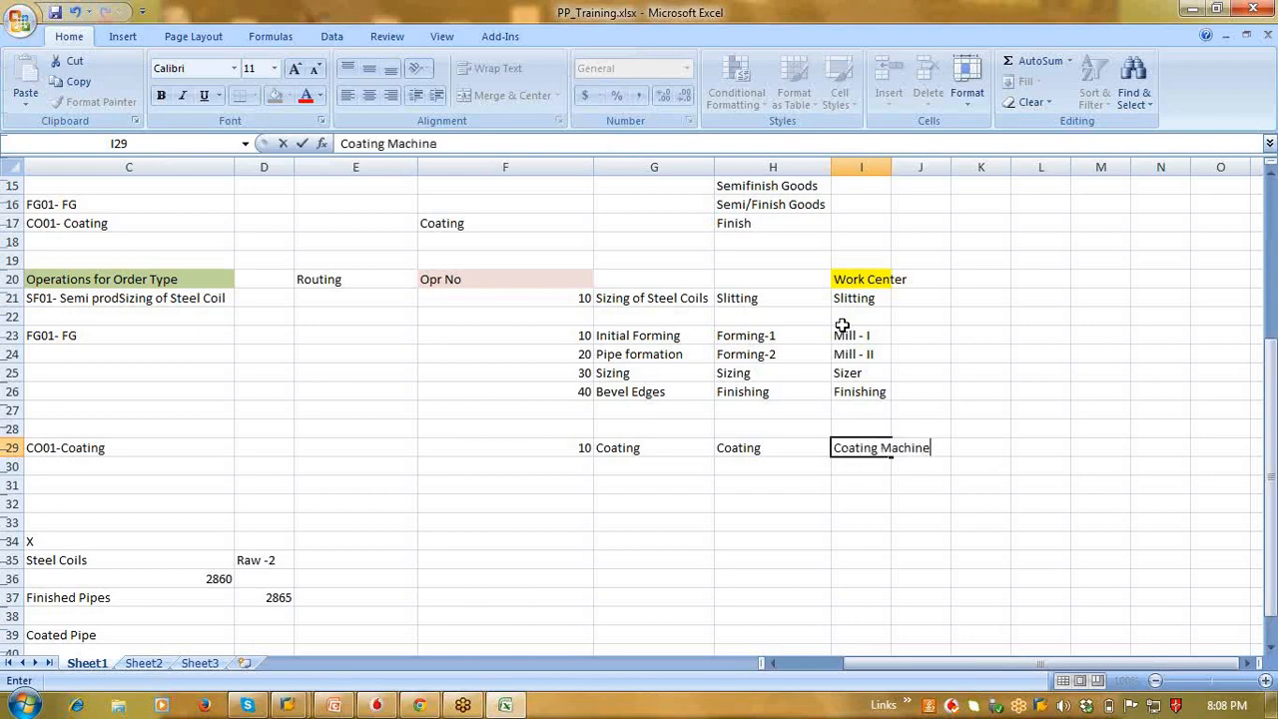
key(Return)
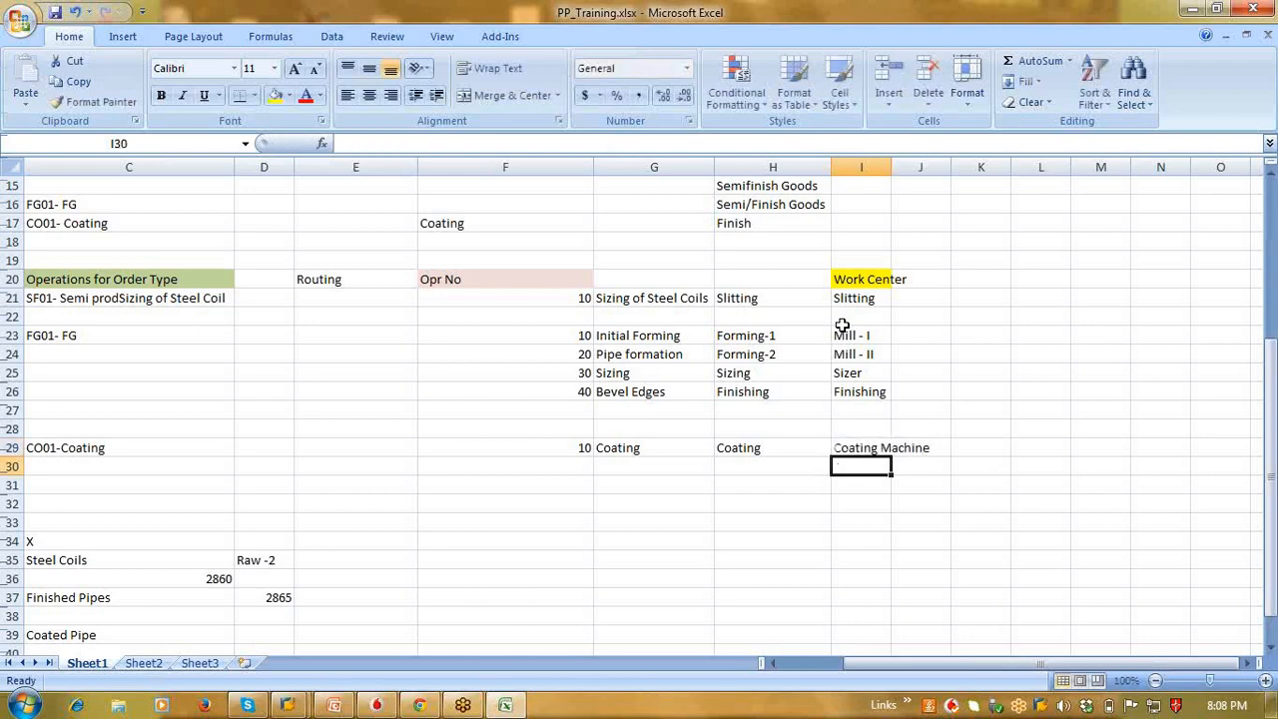
double_click(890, 167)
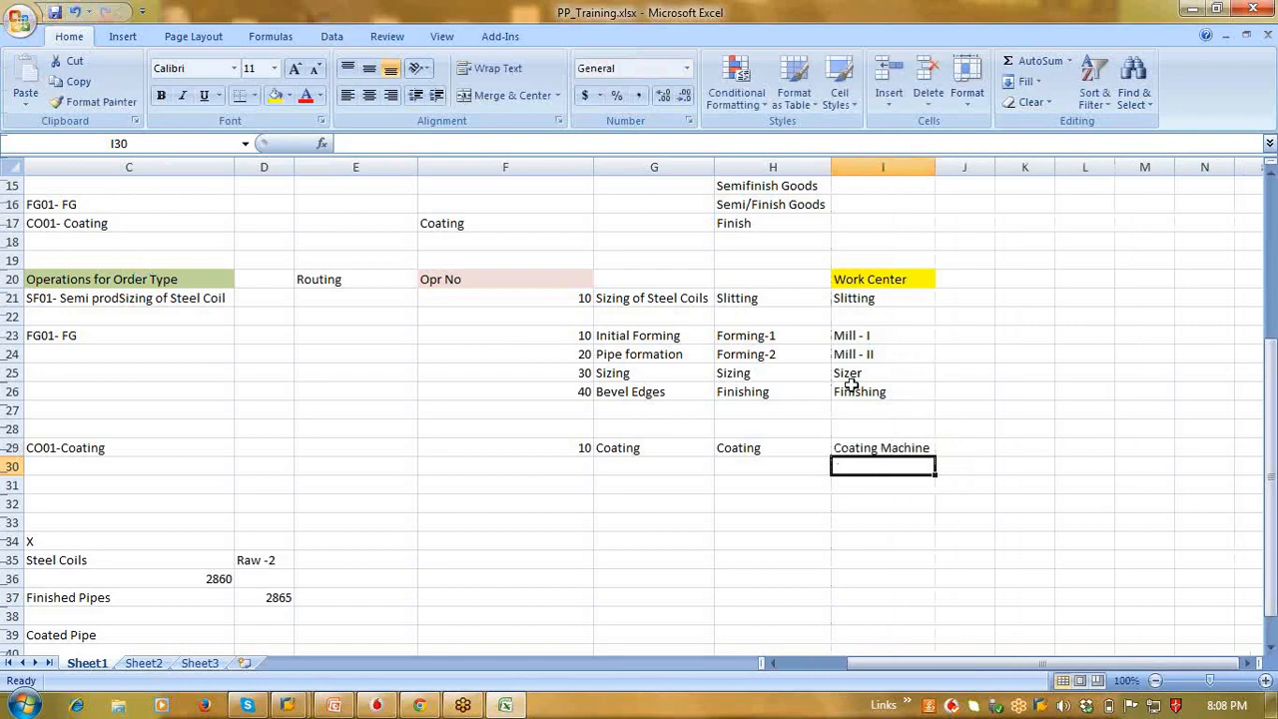
Step: On Sheet2, draw a rounded rectangle about 0.67" high and 0.83" wide around cells C6 to D9
click(145, 663)
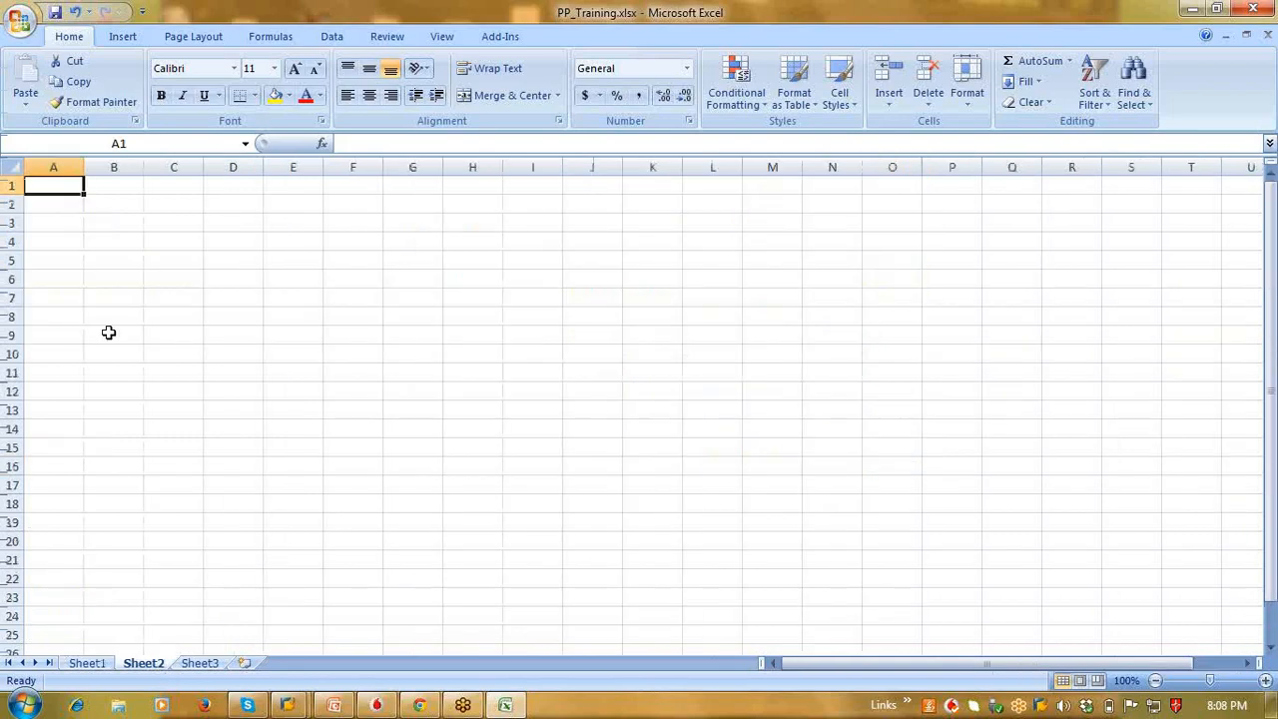
click(116, 278)
click(123, 38)
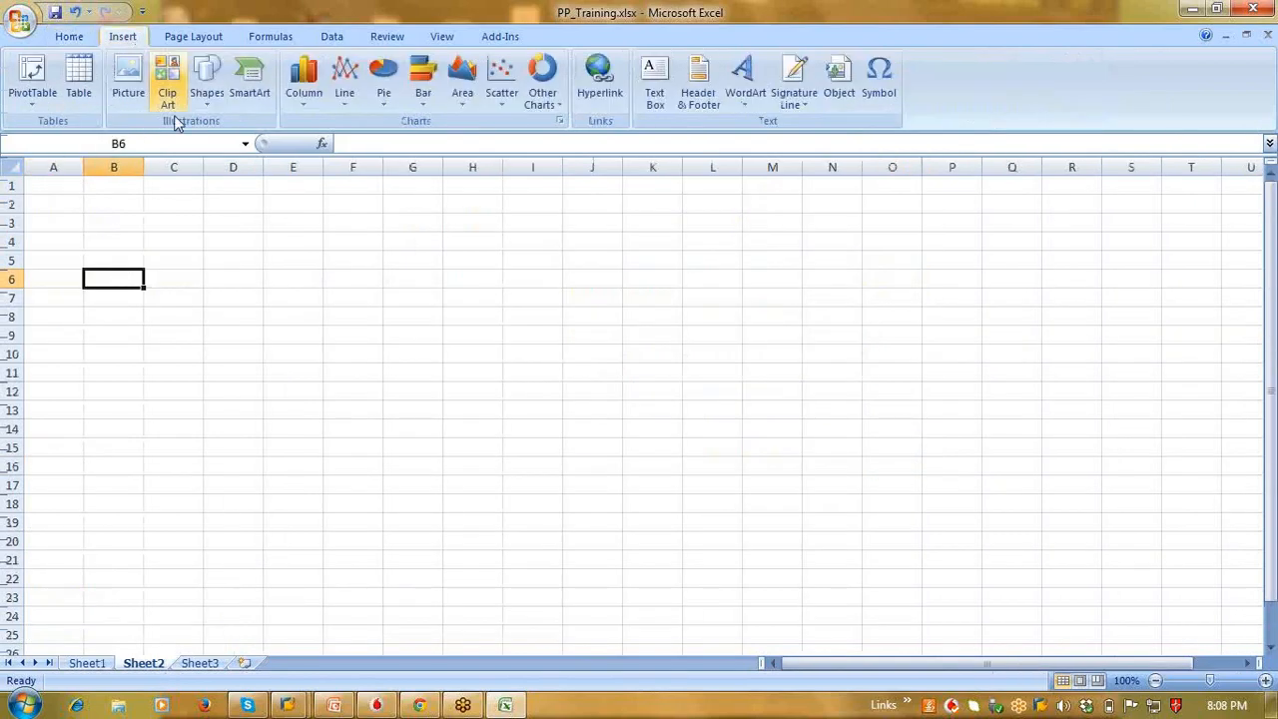
click(210, 104)
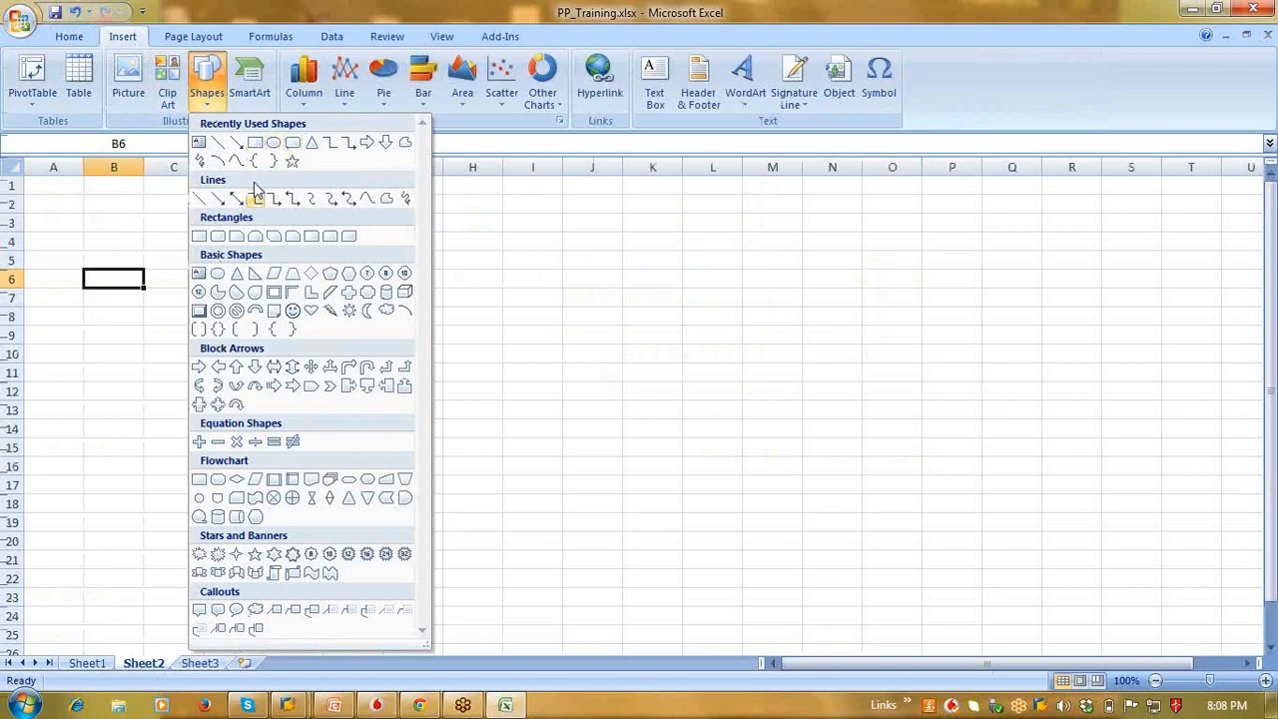
click(290, 142)
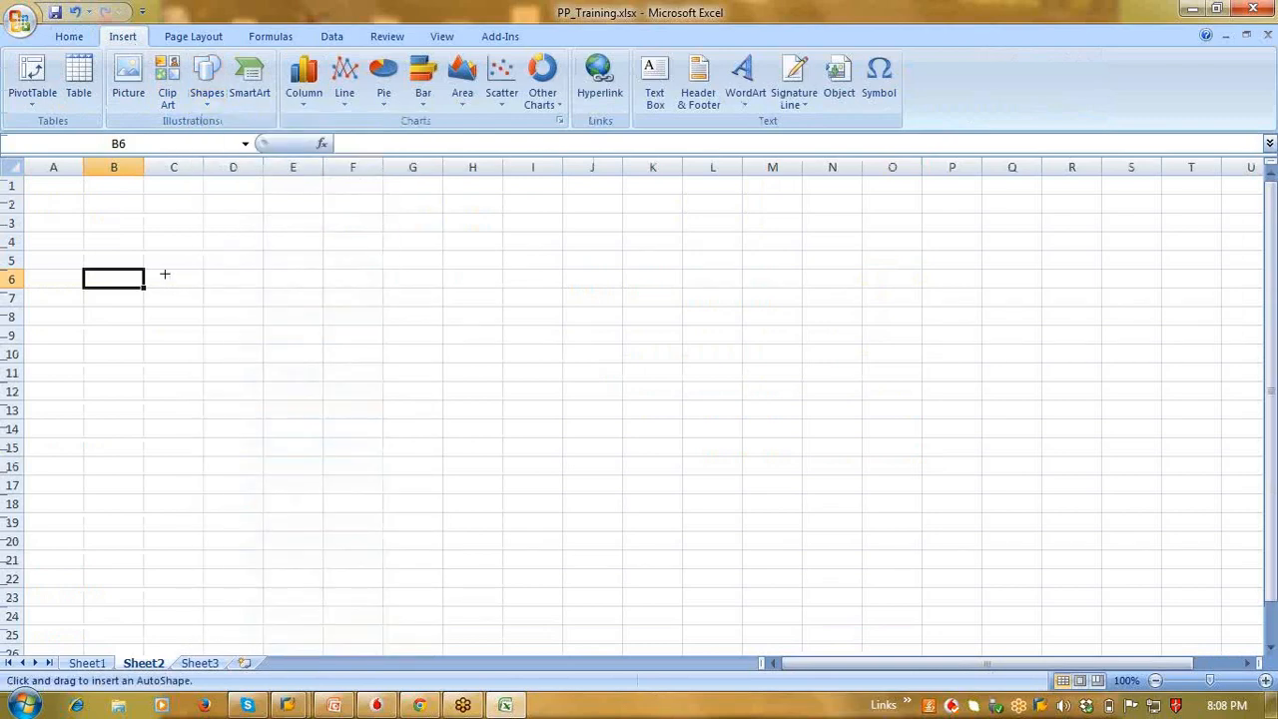
drag(164, 272, 241, 337)
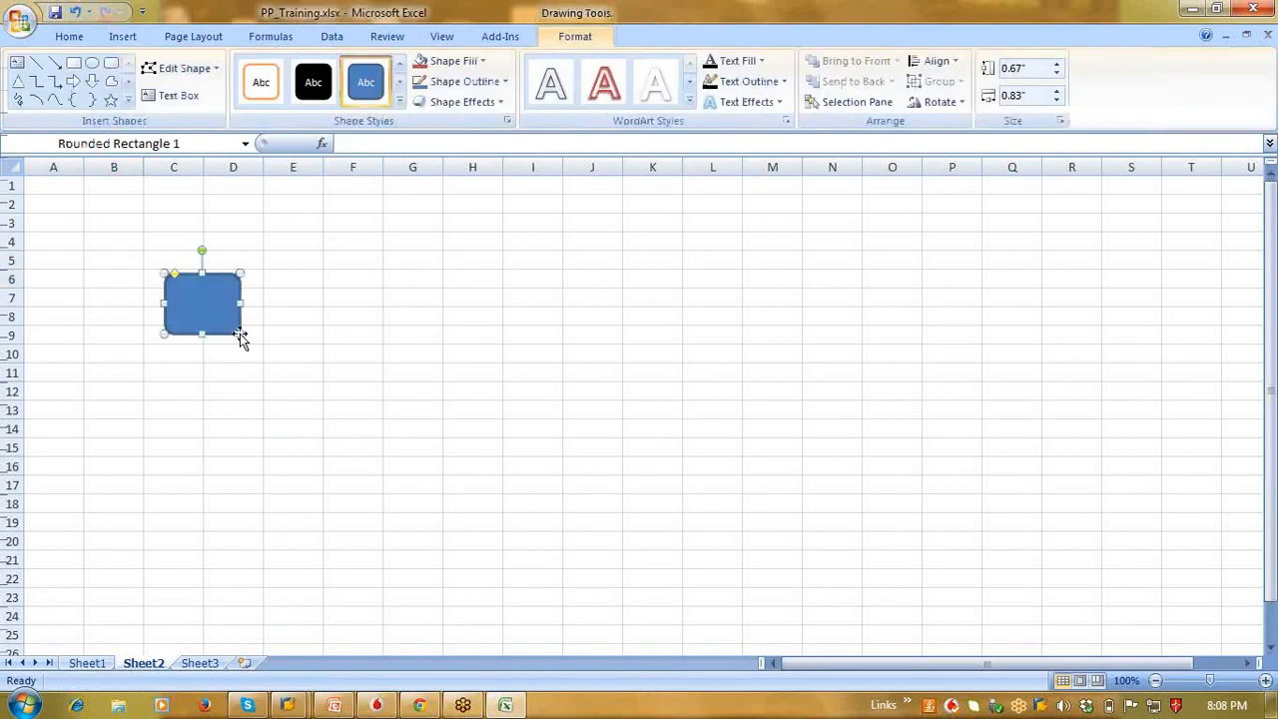
Step: Paste three copies of the rounded rectangle and line them up in a row with the original, near columns F, H and K
key(ctrl+c)
click(330, 332)
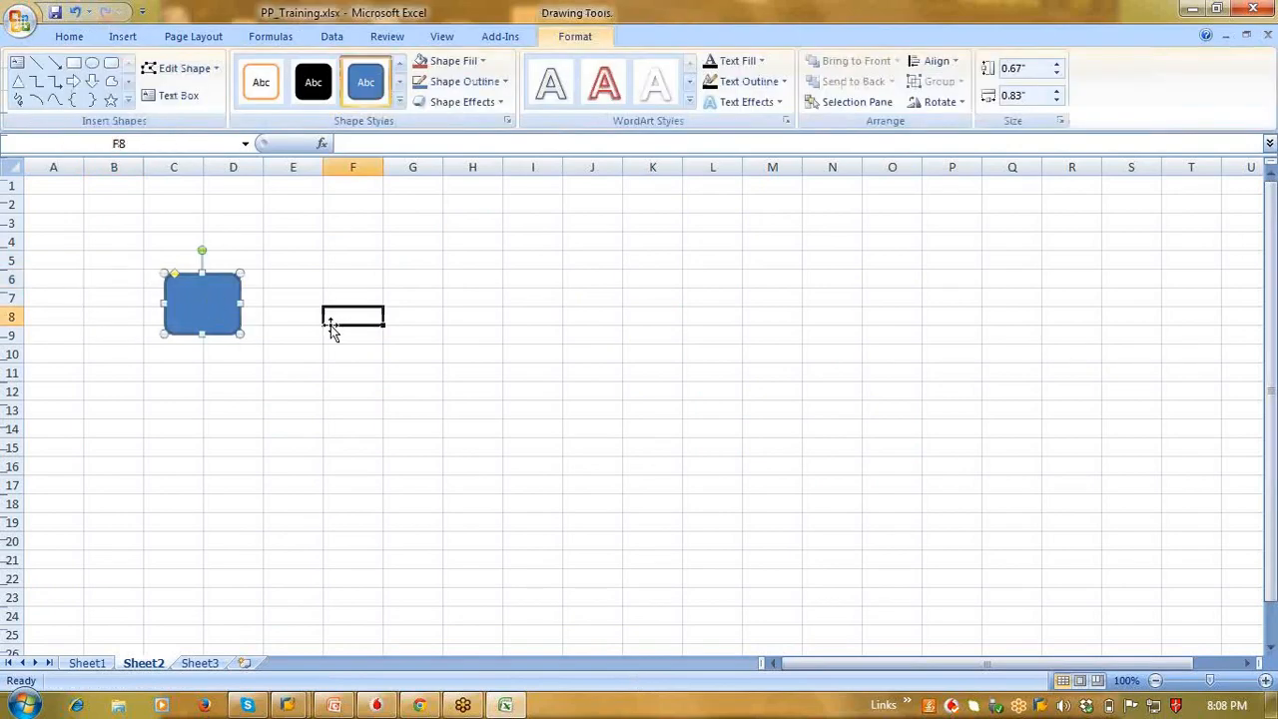
key(ctrl+v)
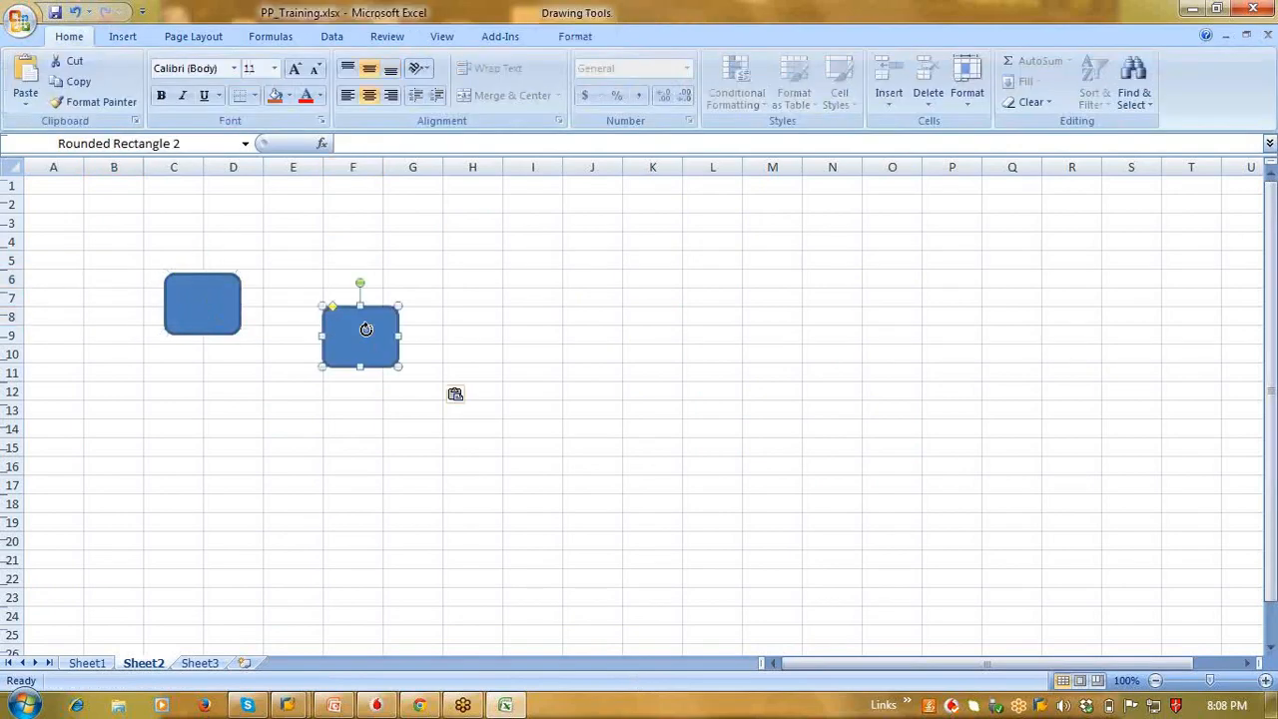
drag(366, 332, 357, 294)
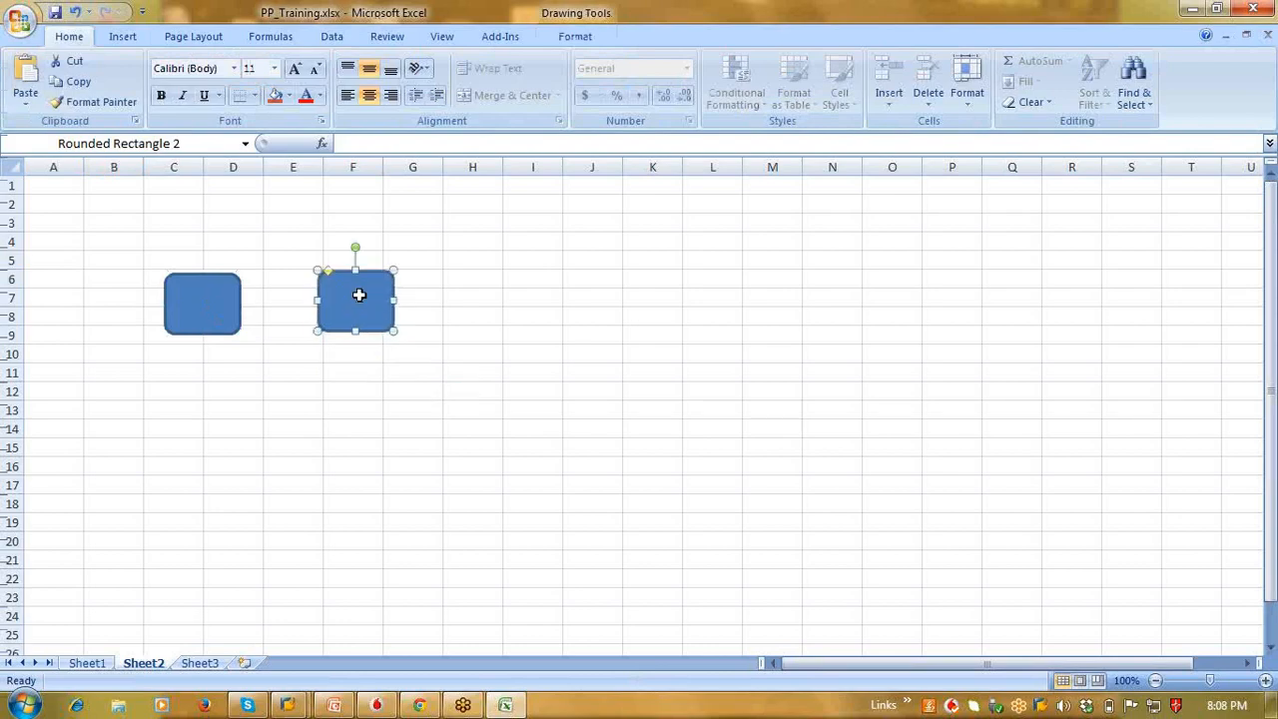
click(506, 353)
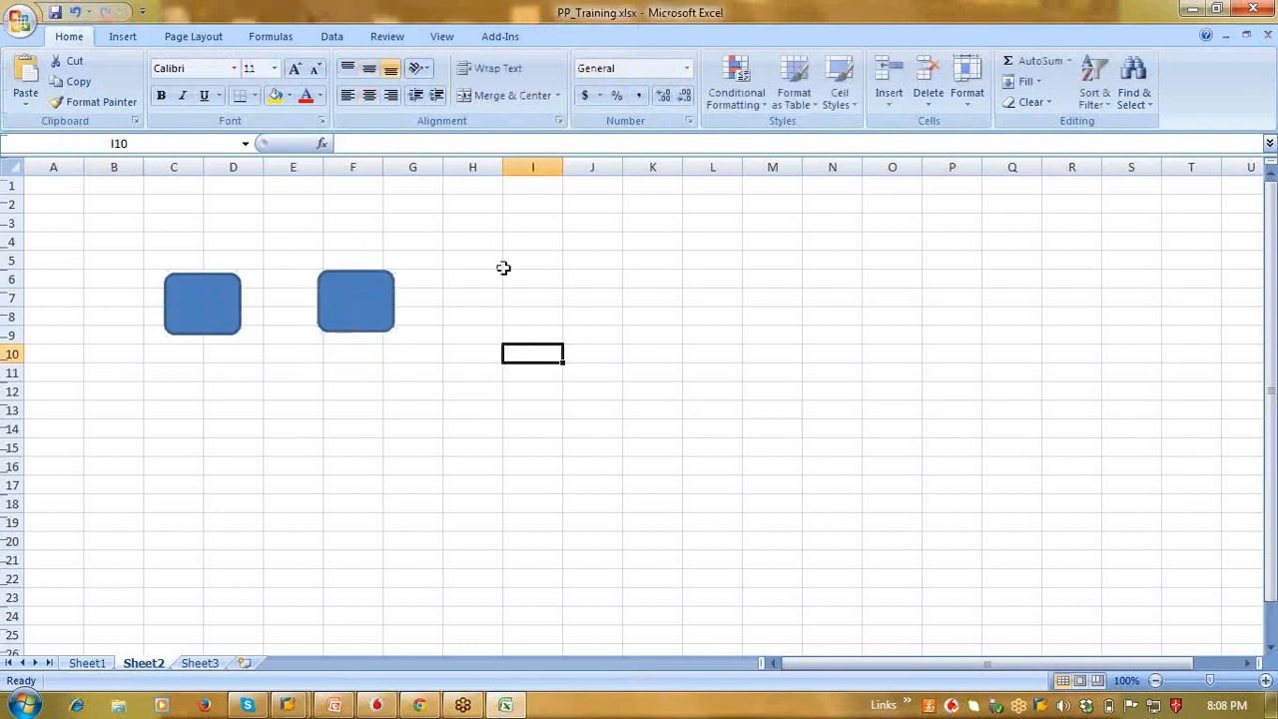
key(ctrl+v)
drag(532, 385, 505, 300)
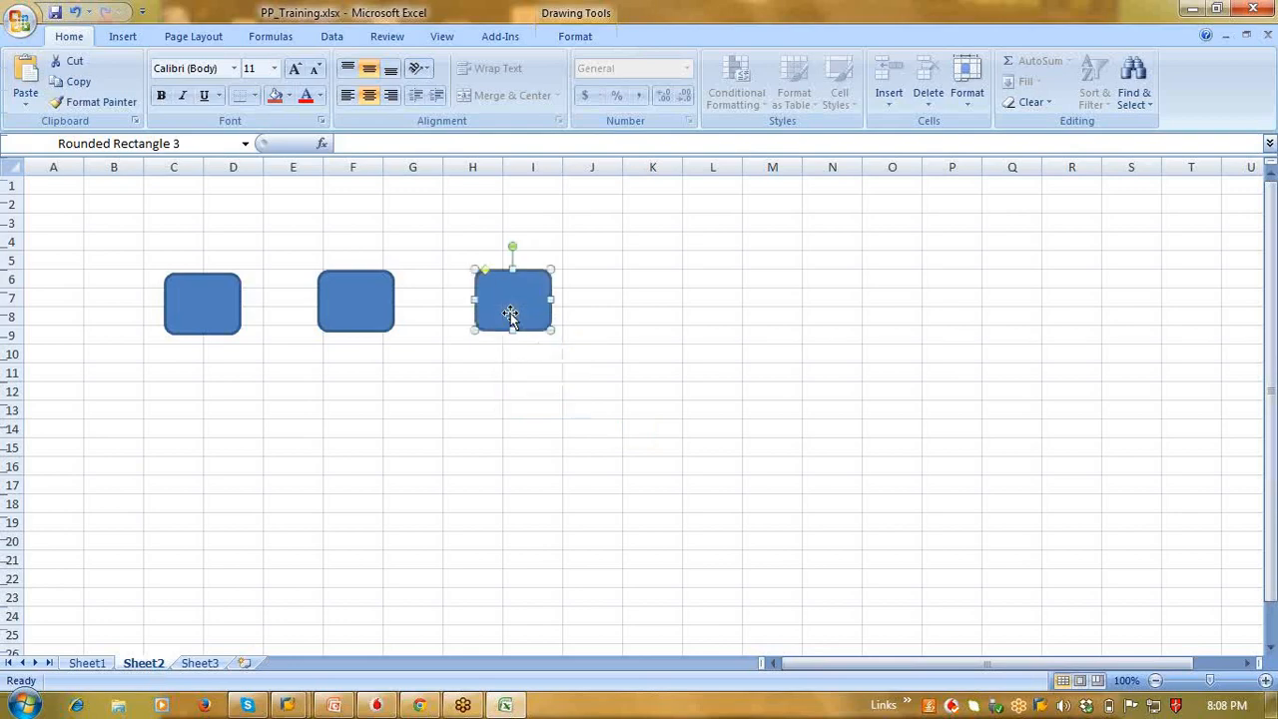
click(640, 310)
key(ctrl+v)
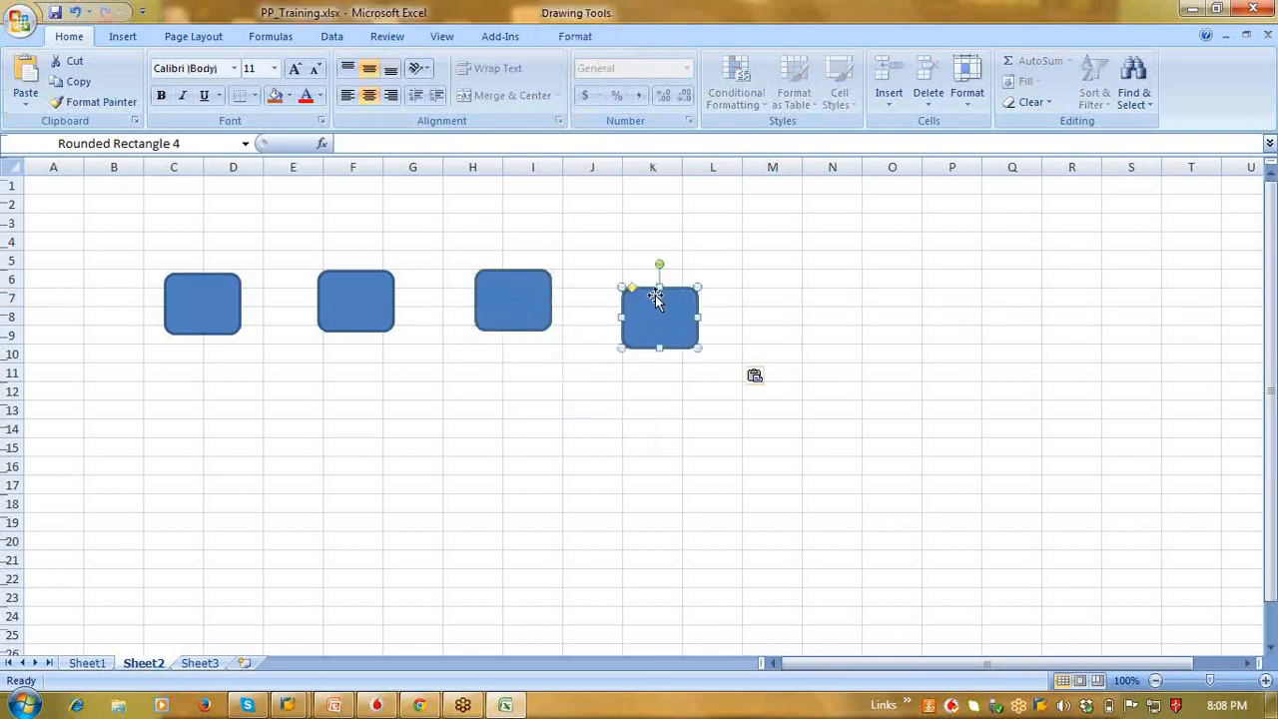
drag(656, 309, 662, 291)
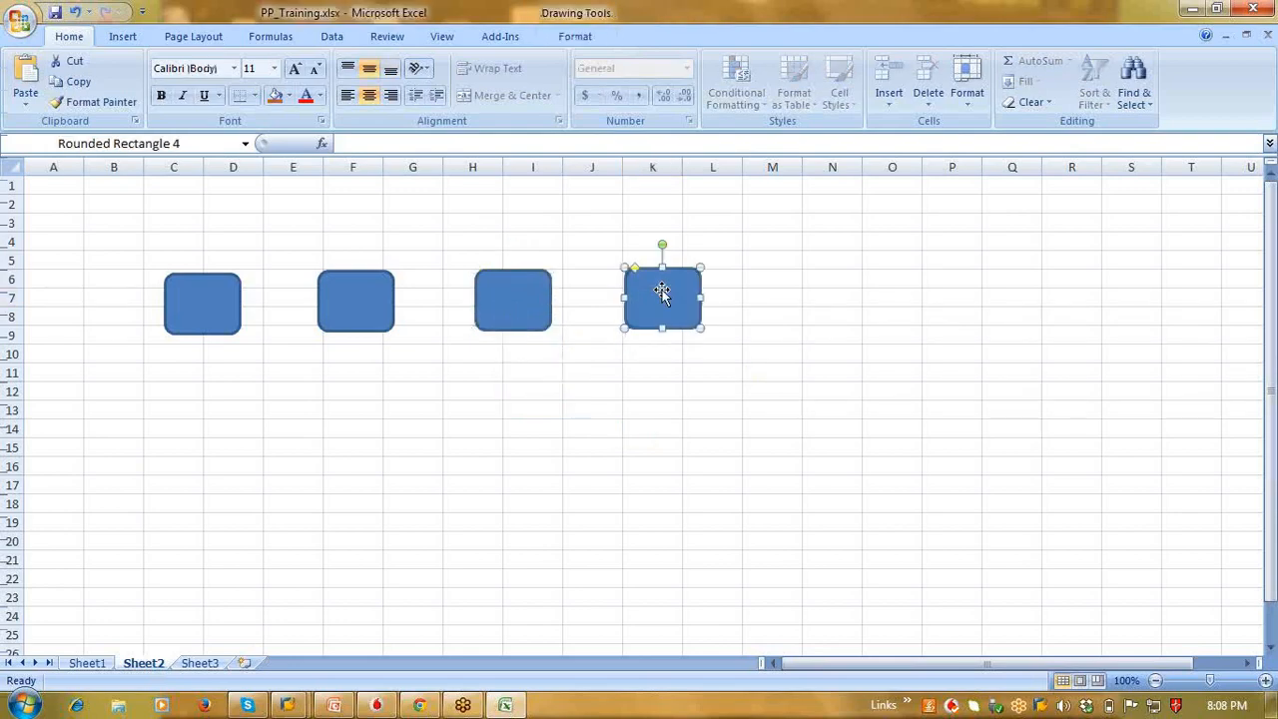
Step: Connect the first rounded rectangle to the second with a straight arrow
click(498, 241)
click(120, 37)
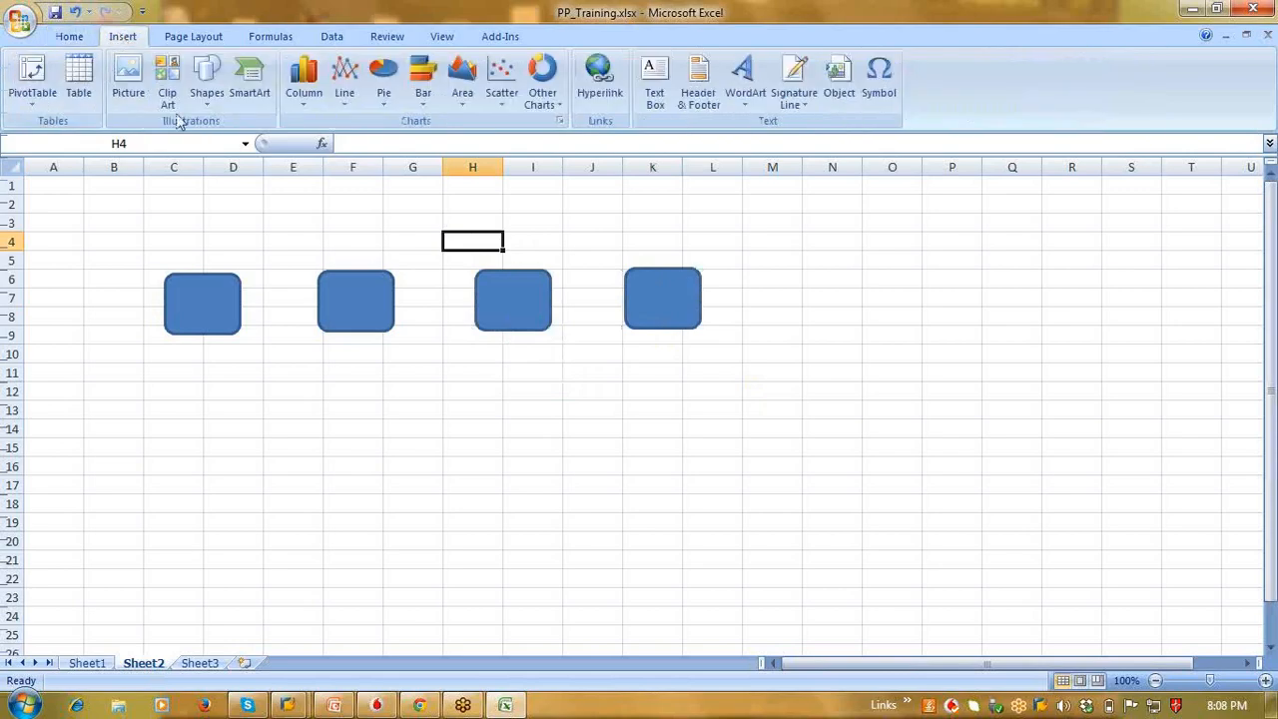
click(207, 85)
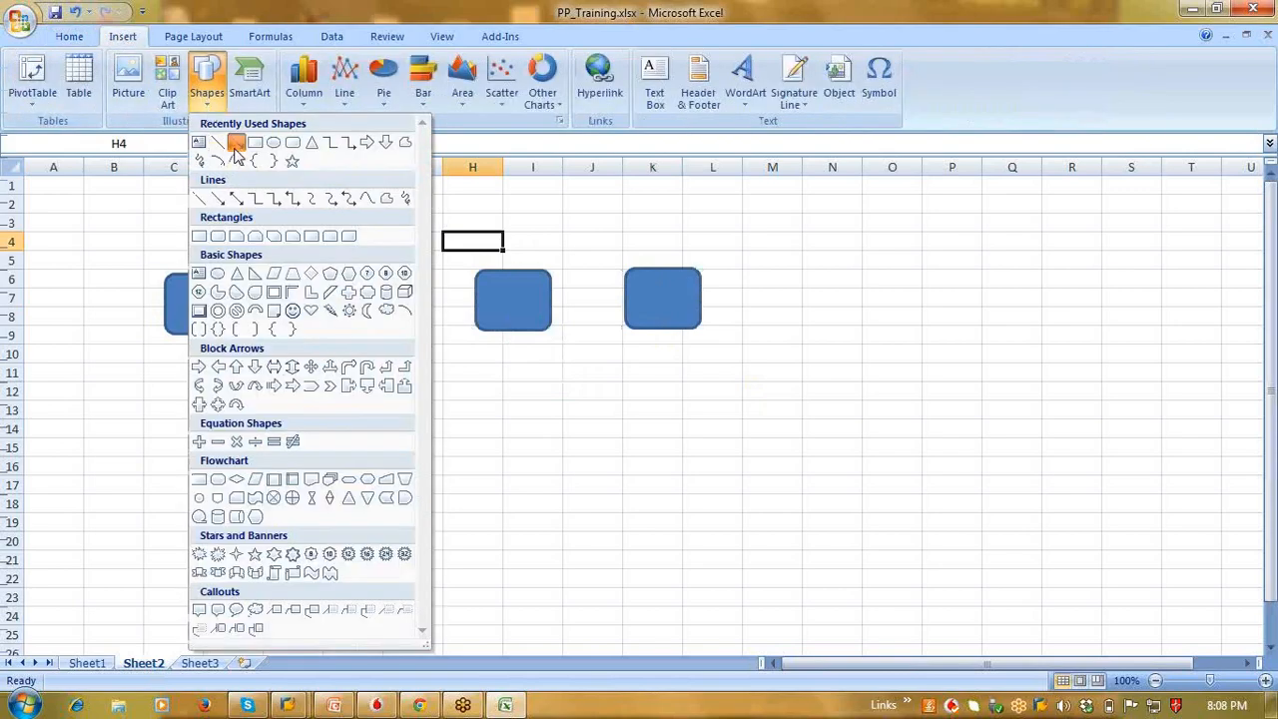
click(236, 143)
drag(243, 303, 315, 305)
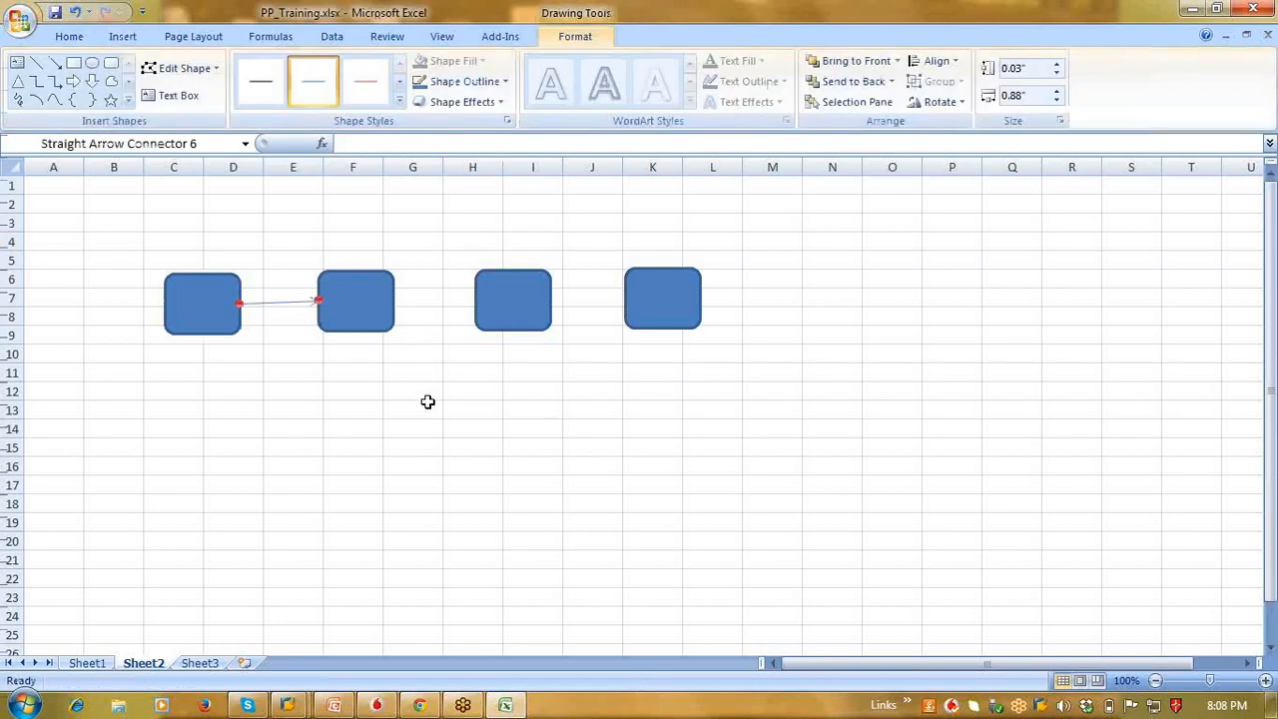
Step: Connect the second rounded rectangle to the third with a straight arrow
click(121, 40)
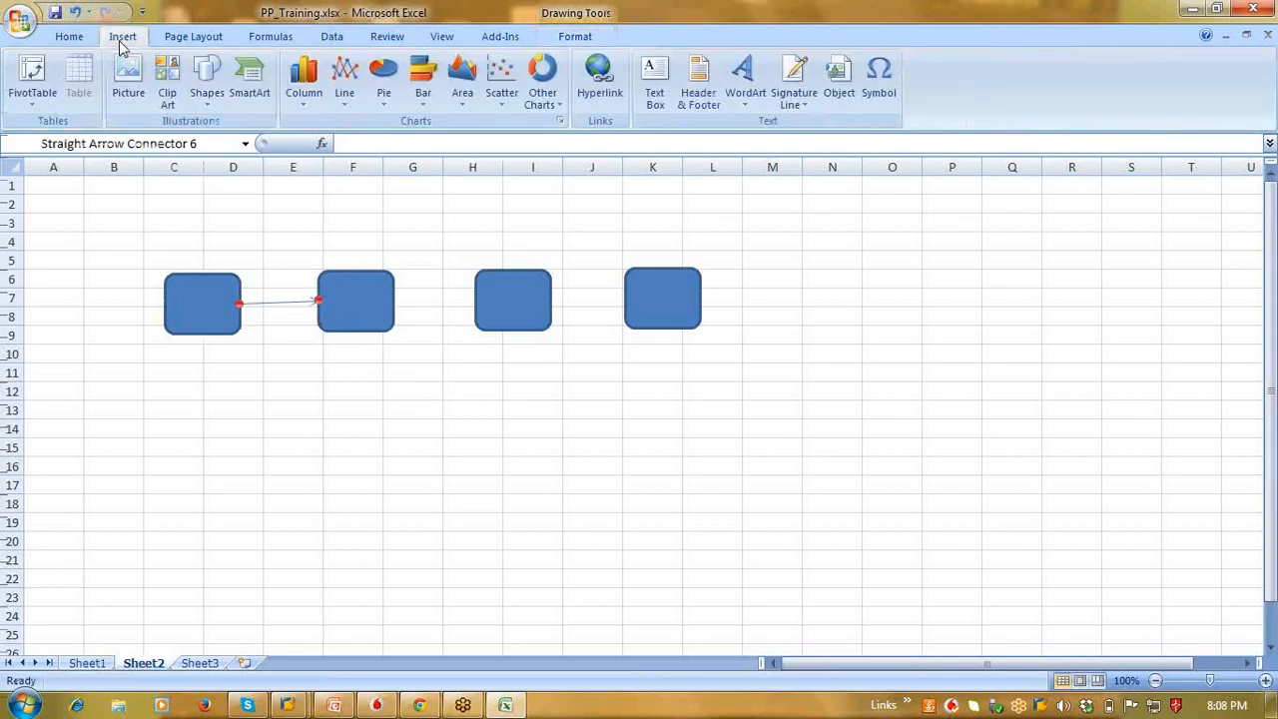
double_click(121, 38)
click(121, 38)
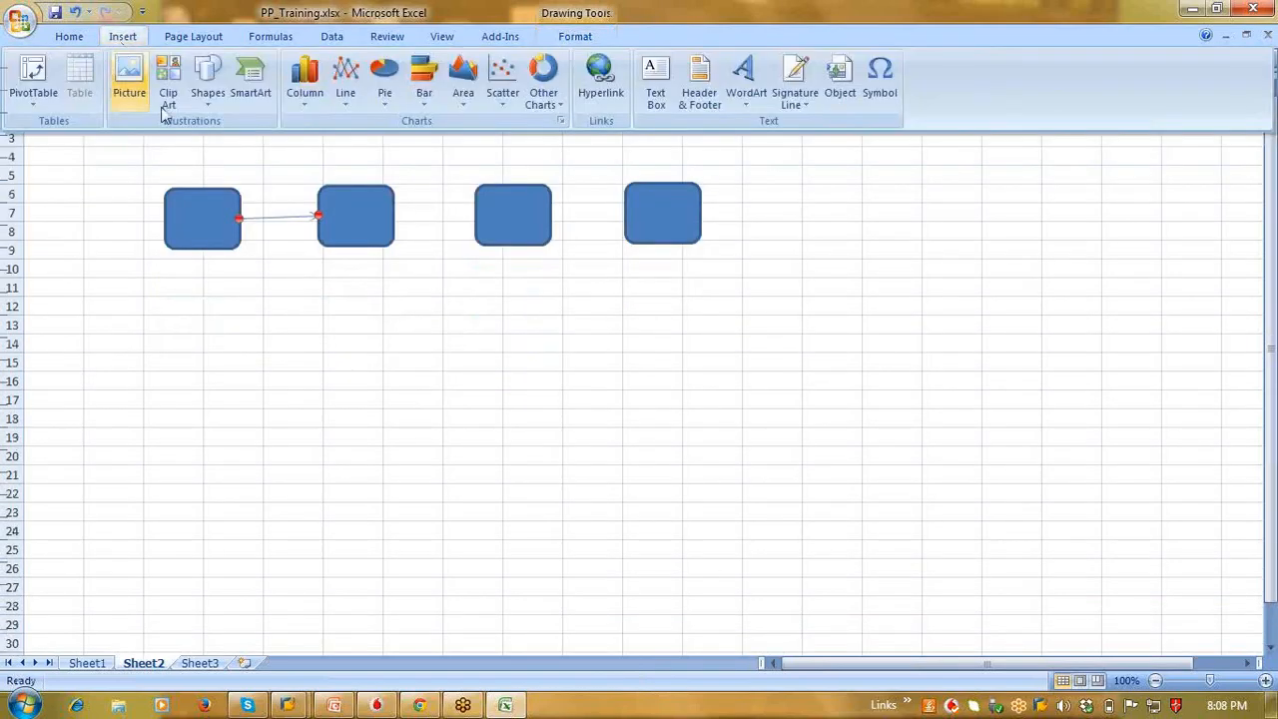
click(205, 104)
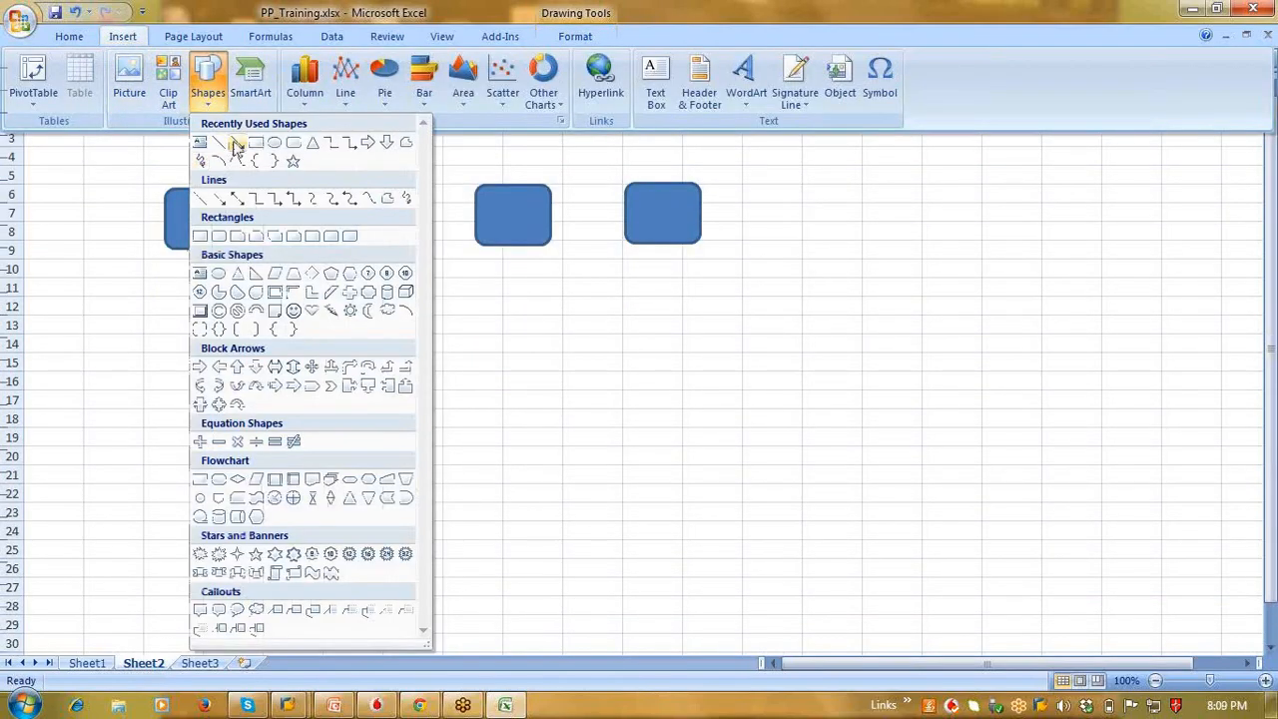
click(236, 141)
drag(240, 217, 318, 215)
drag(395, 214, 475, 215)
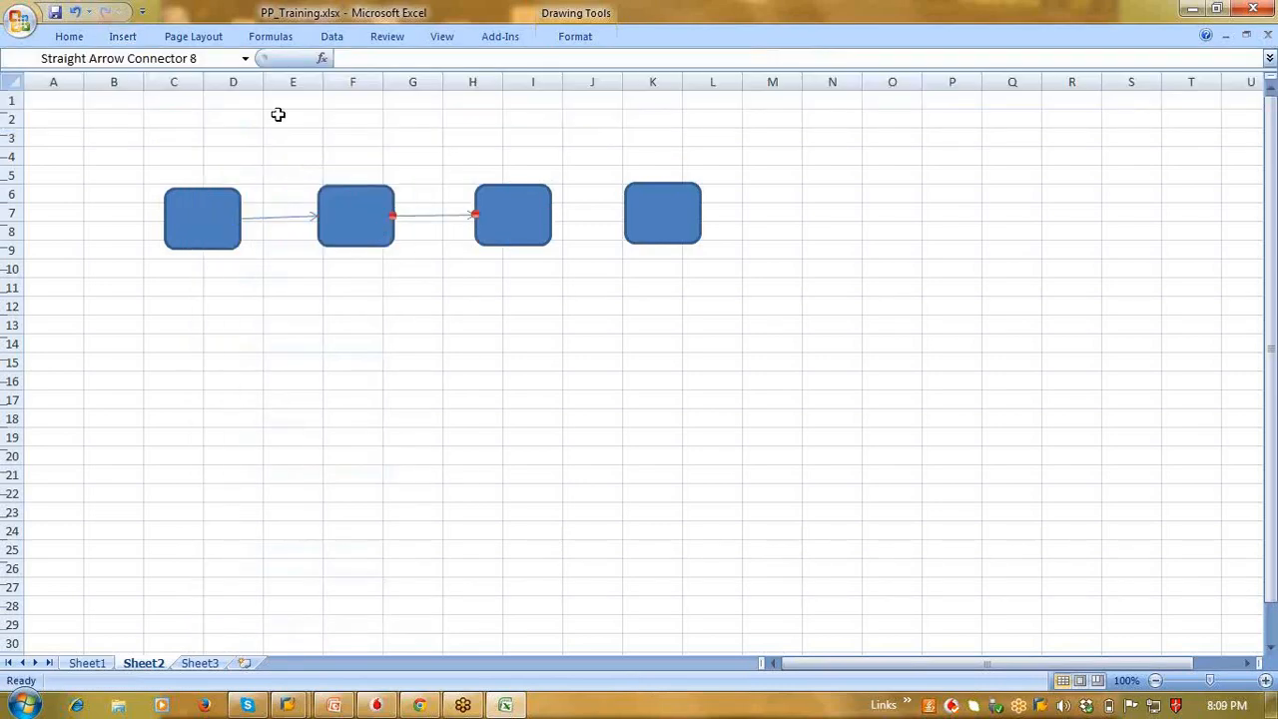
Step: Connect the third rounded rectangle to the fourth with a straight arrow
click(123, 37)
click(213, 106)
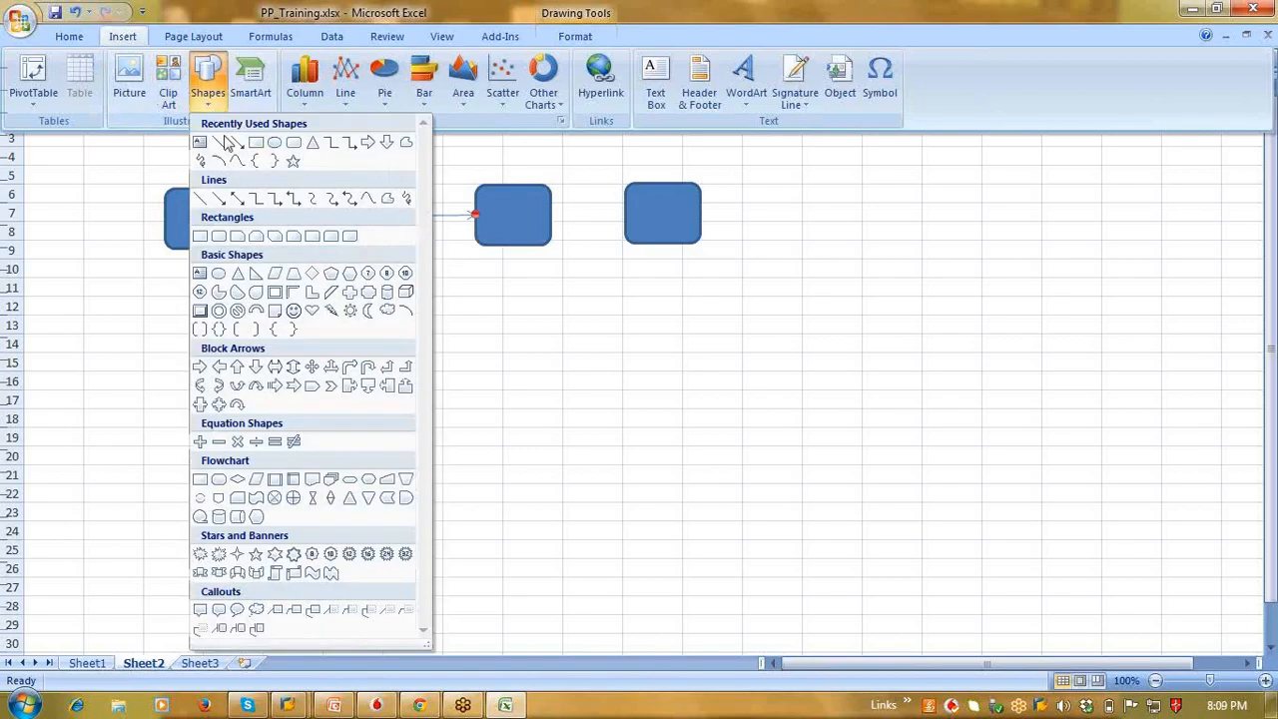
click(237, 145)
drag(552, 215, 624, 213)
Step: Nudge the first rounded rectangle slightly upward to level the arrow leading to the second one
click(194, 222)
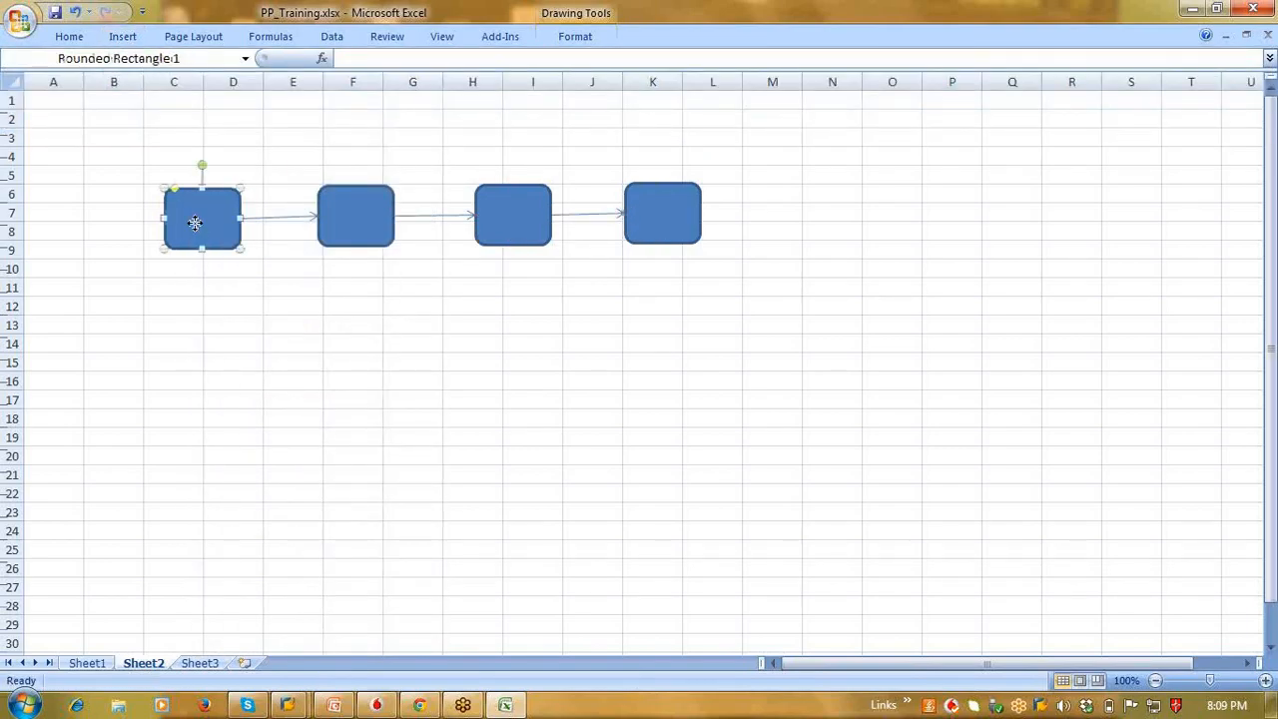
key(Up)
key(Up)
key(Up)
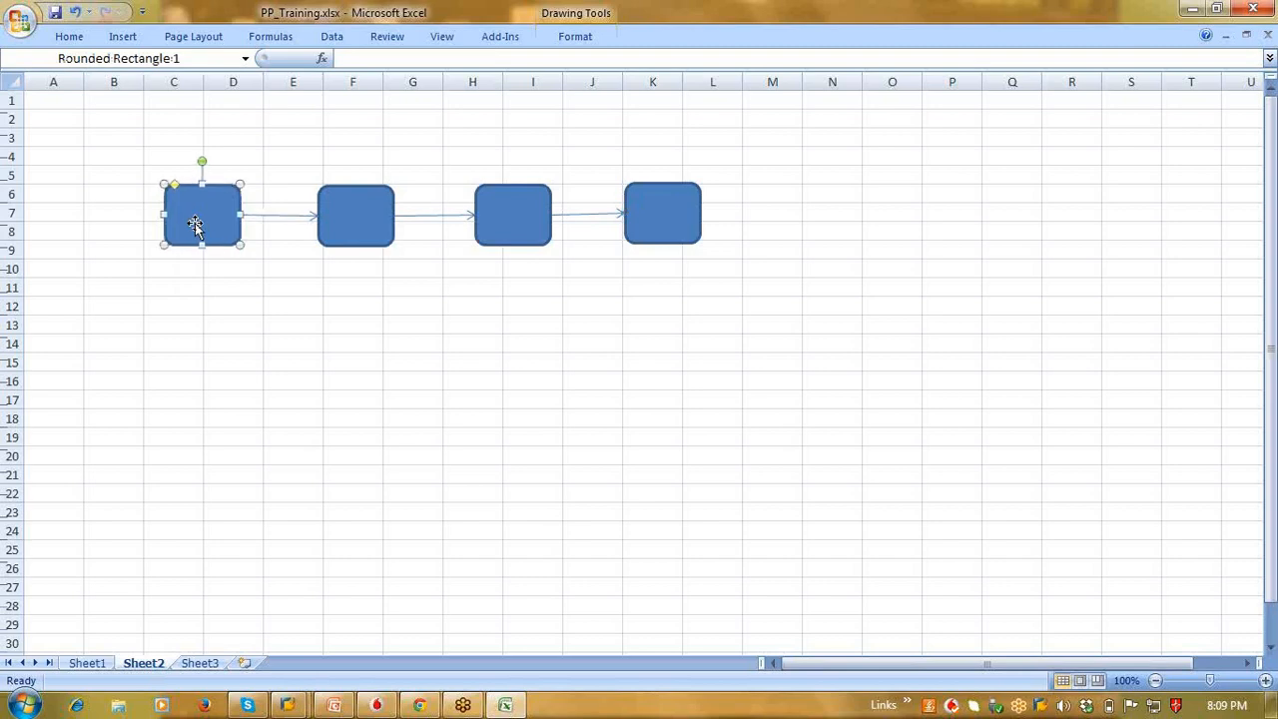
Step: Label the first two boxes by entering Mill I in C10 and Mill II in F10
click(194, 270)
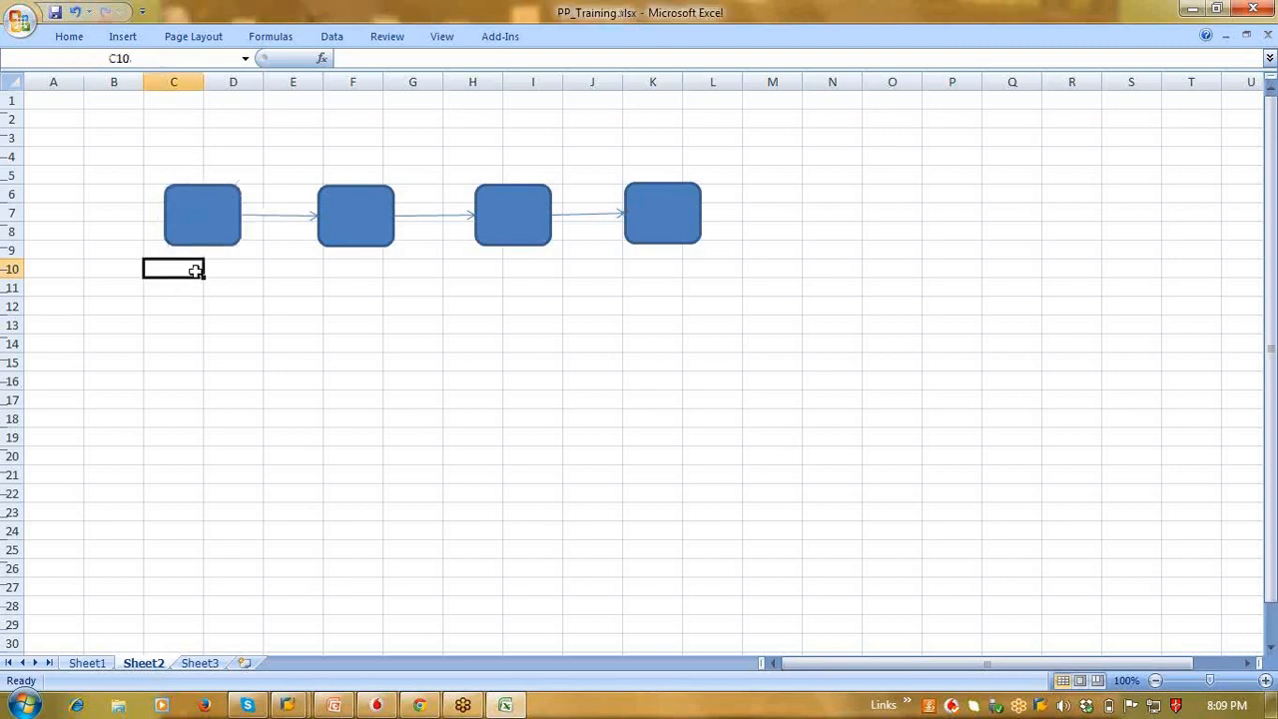
text(Mill)
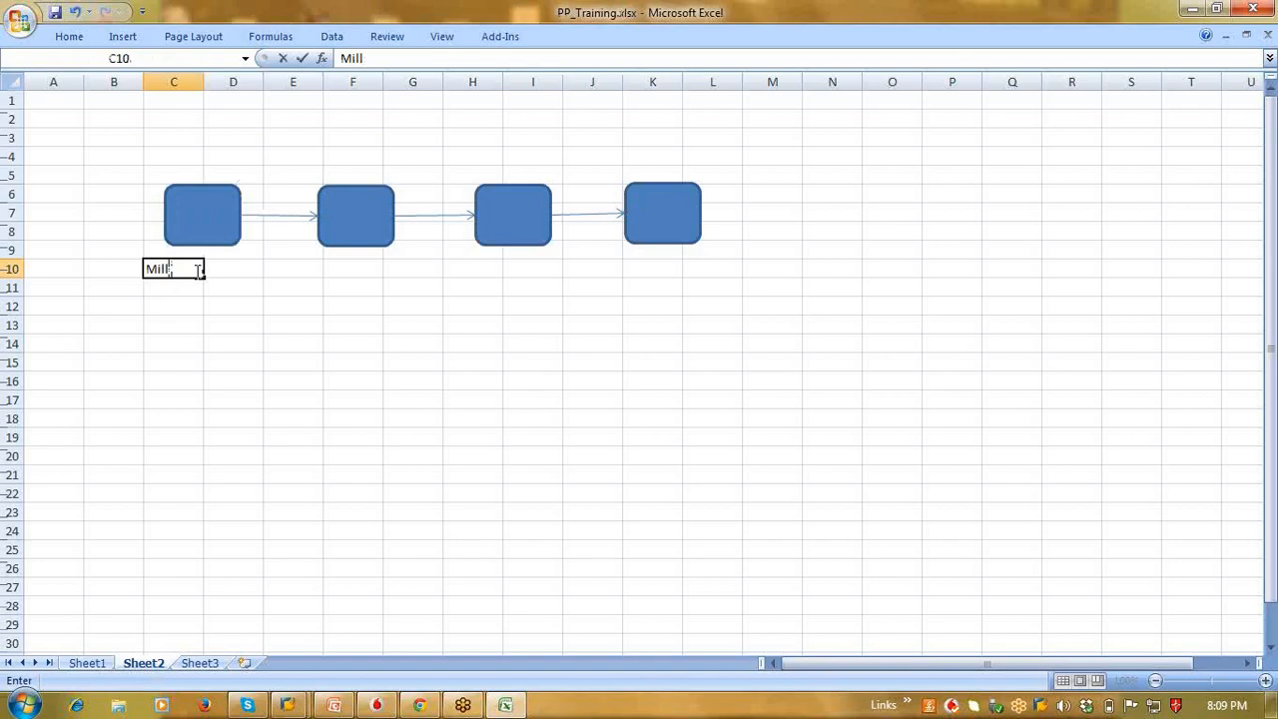
text(; I)
key(Tab)
key(Tab)
key(Tab)
text(M)
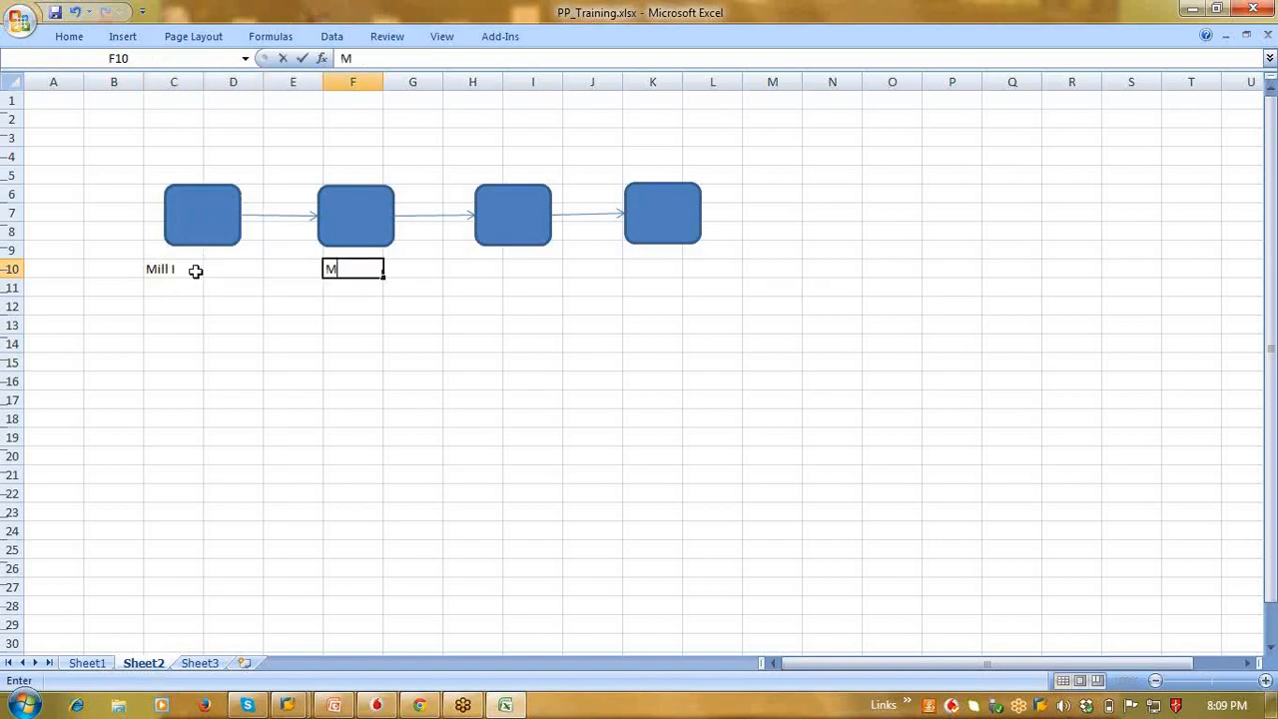
text(ill II)
key(Tab)
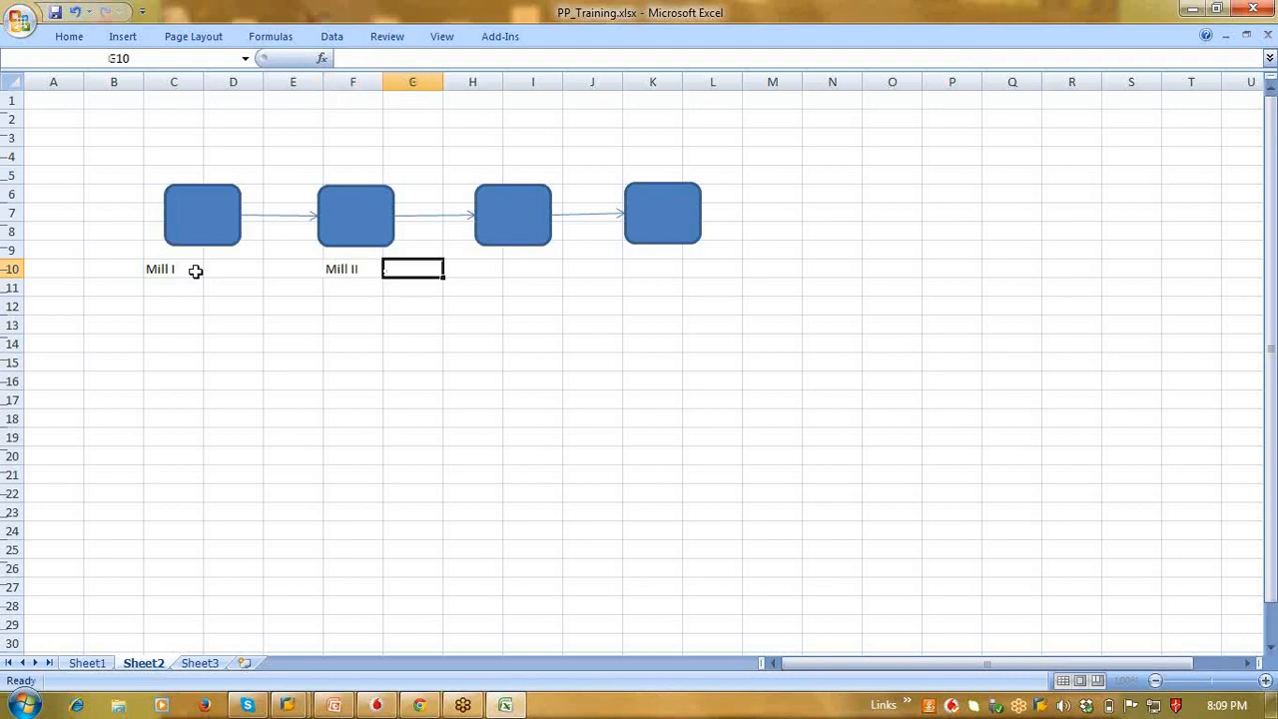
Step: Label the third and fourth boxes by entering Sizer in H10 and Finishing in K10
key(Tab)
key(Tab)
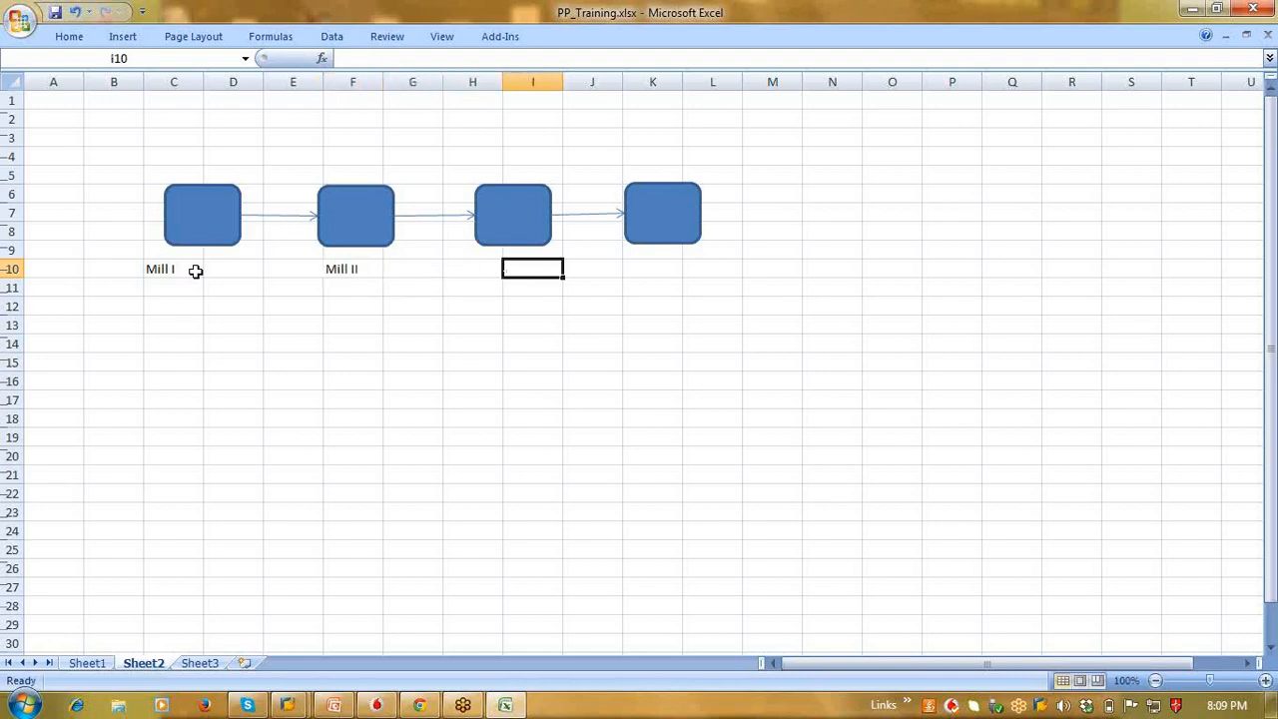
key(shift+Tab)
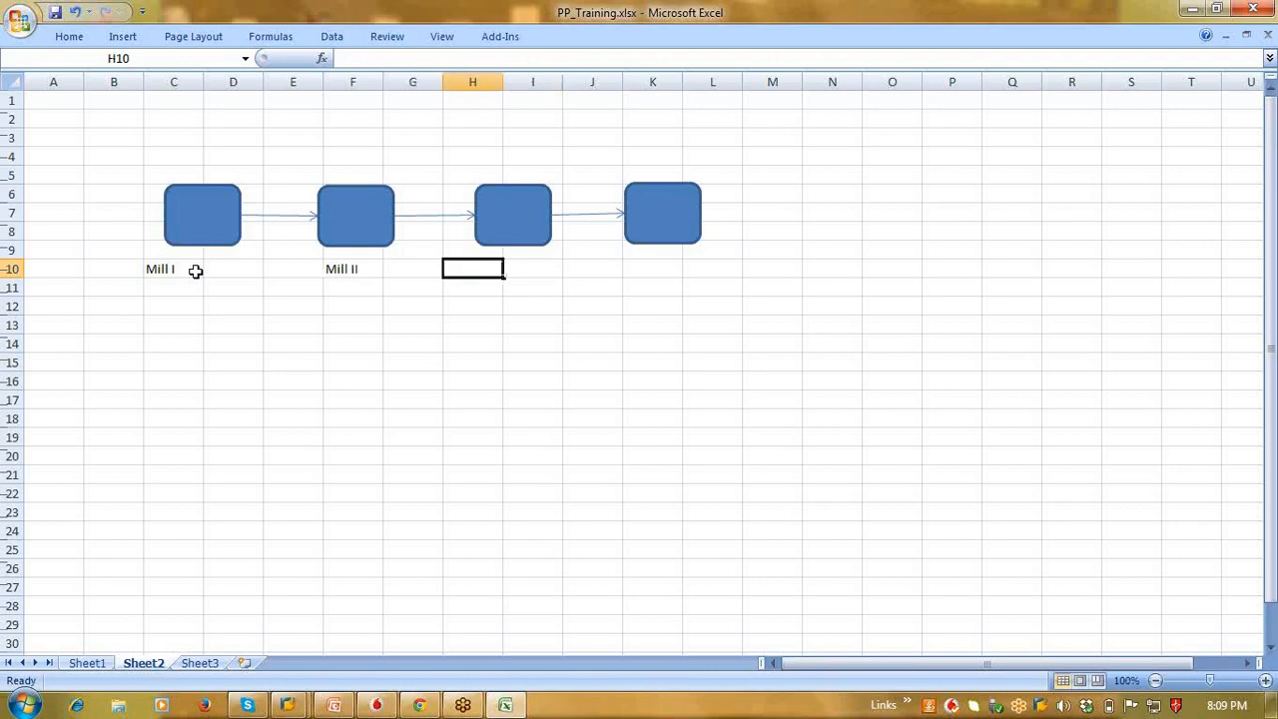
text(Sizer)
key(Tab)
key(Tab)
key(Tab)
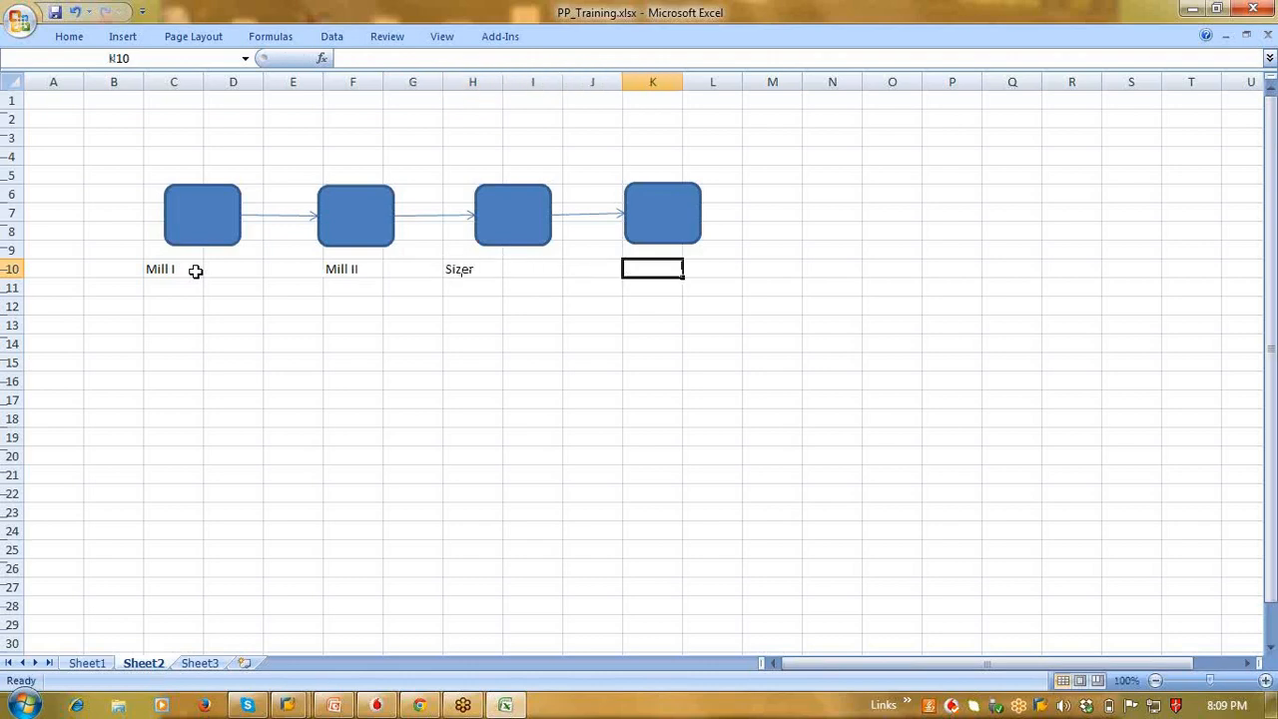
text(Fini)
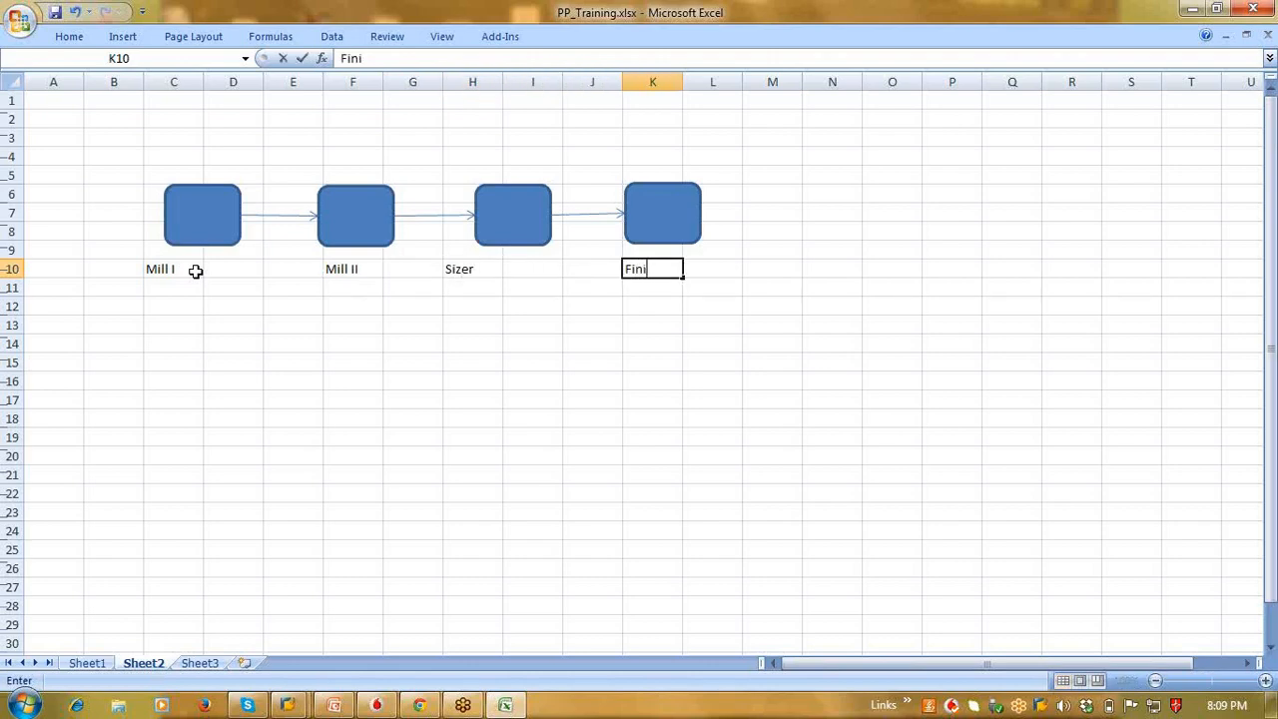
text(shing)
key(Return)
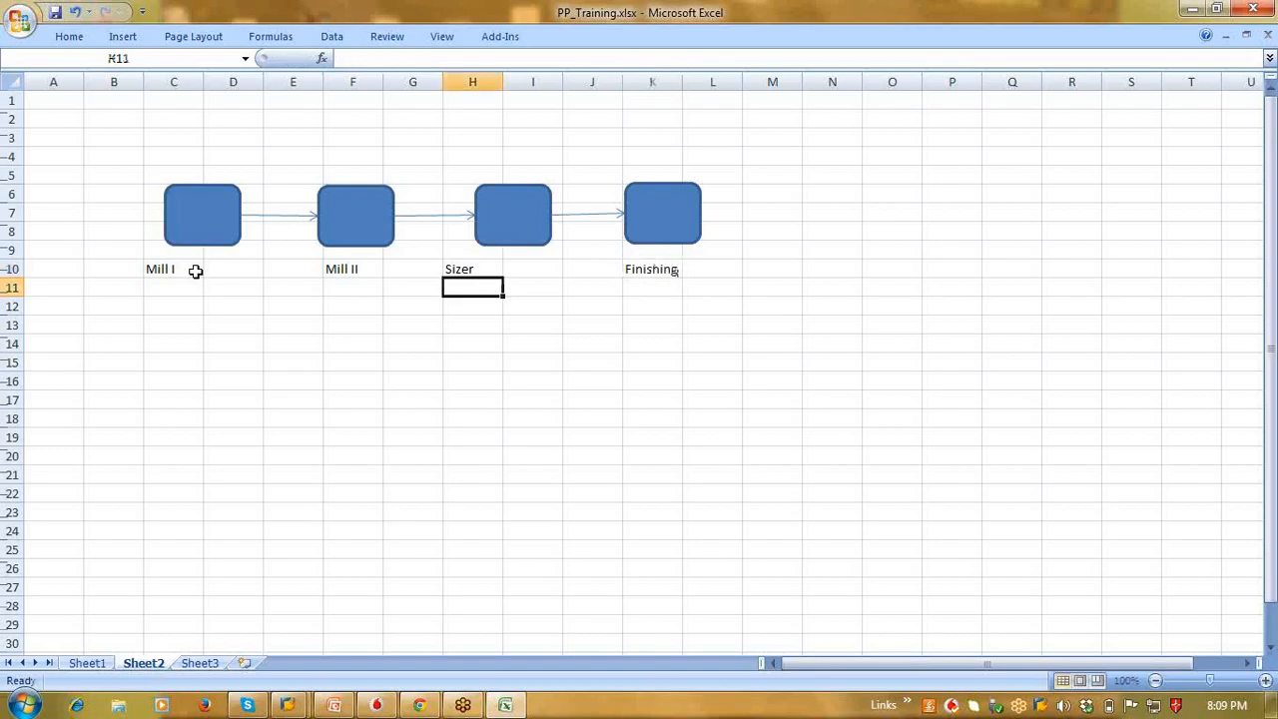
click(196, 272)
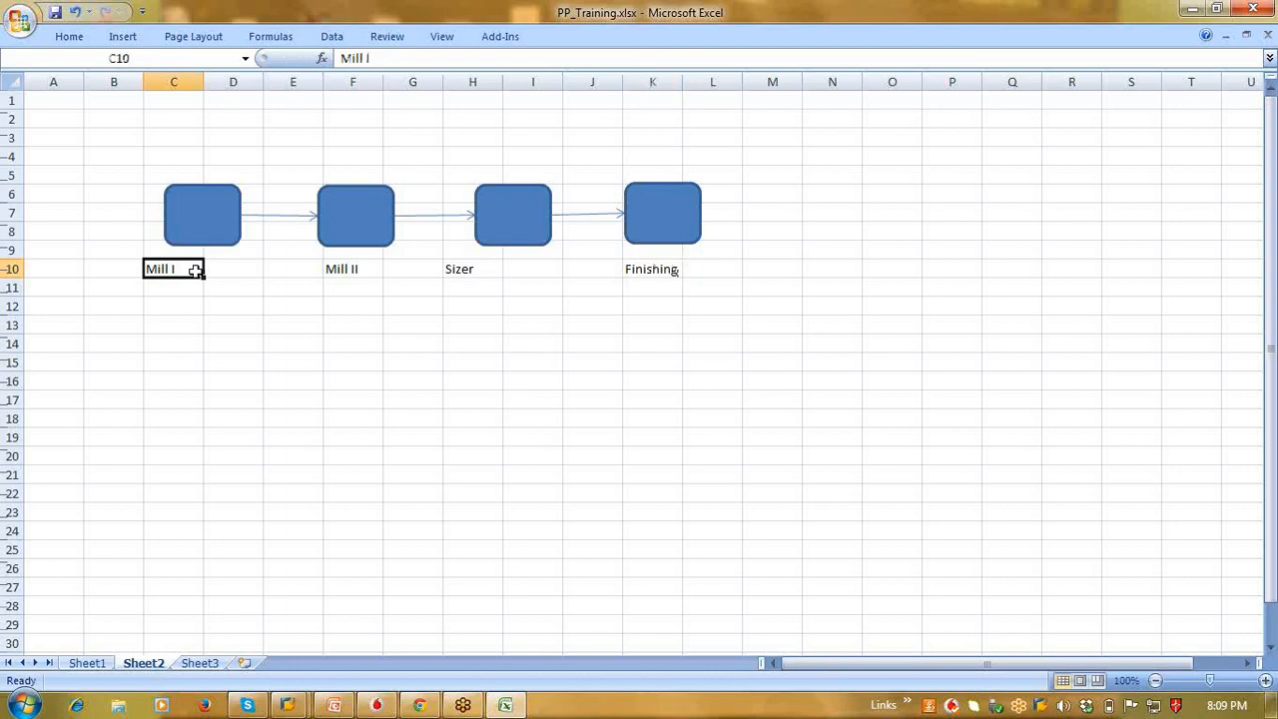
drag(195, 272, 233, 269)
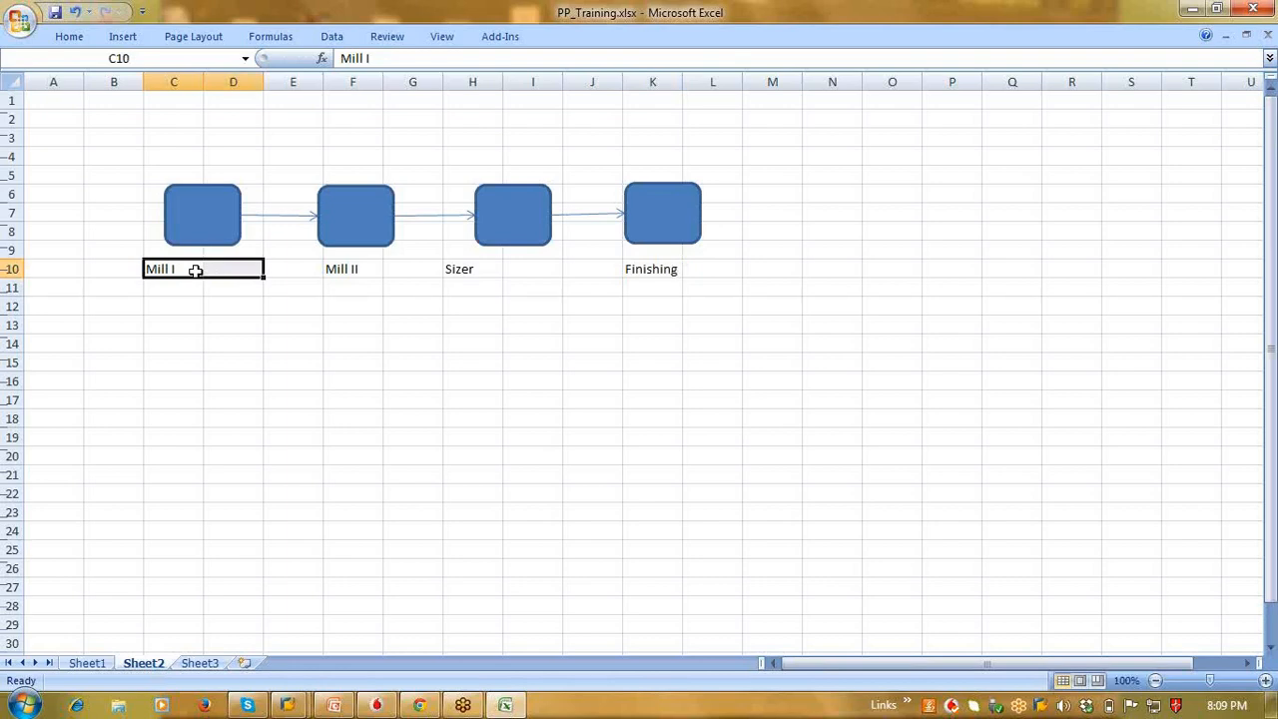
click(120, 123)
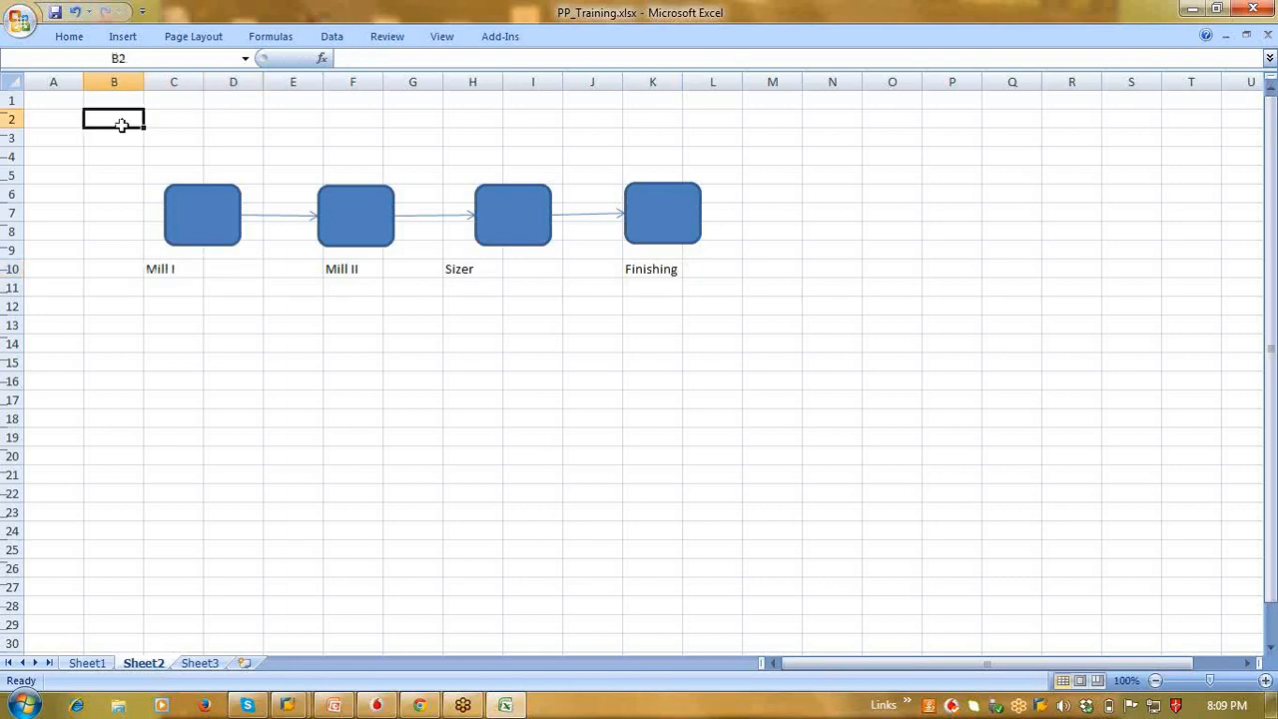
click(174, 268)
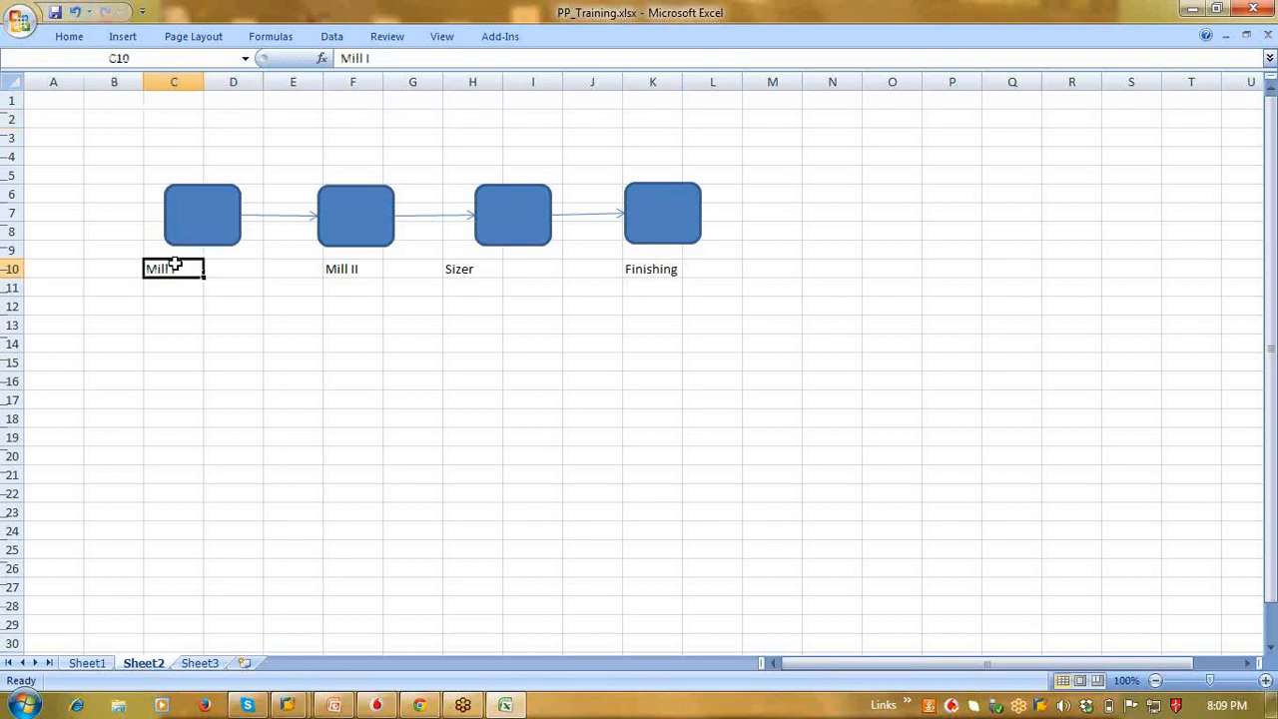
click(143, 12)
click(95, 159)
click(150, 322)
click(192, 268)
Step: Switch to the SAP Easy Access session, run transaction spro and display the SAP Reference IMG
click(286, 705)
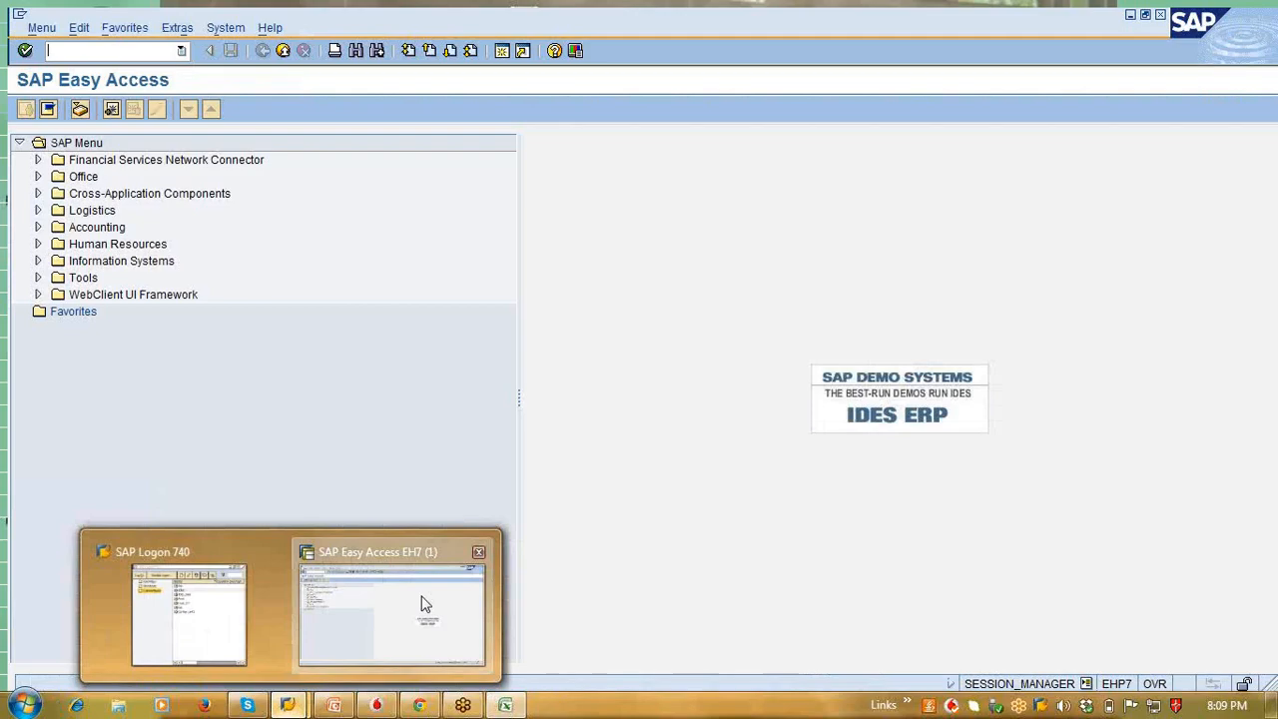
click(421, 603)
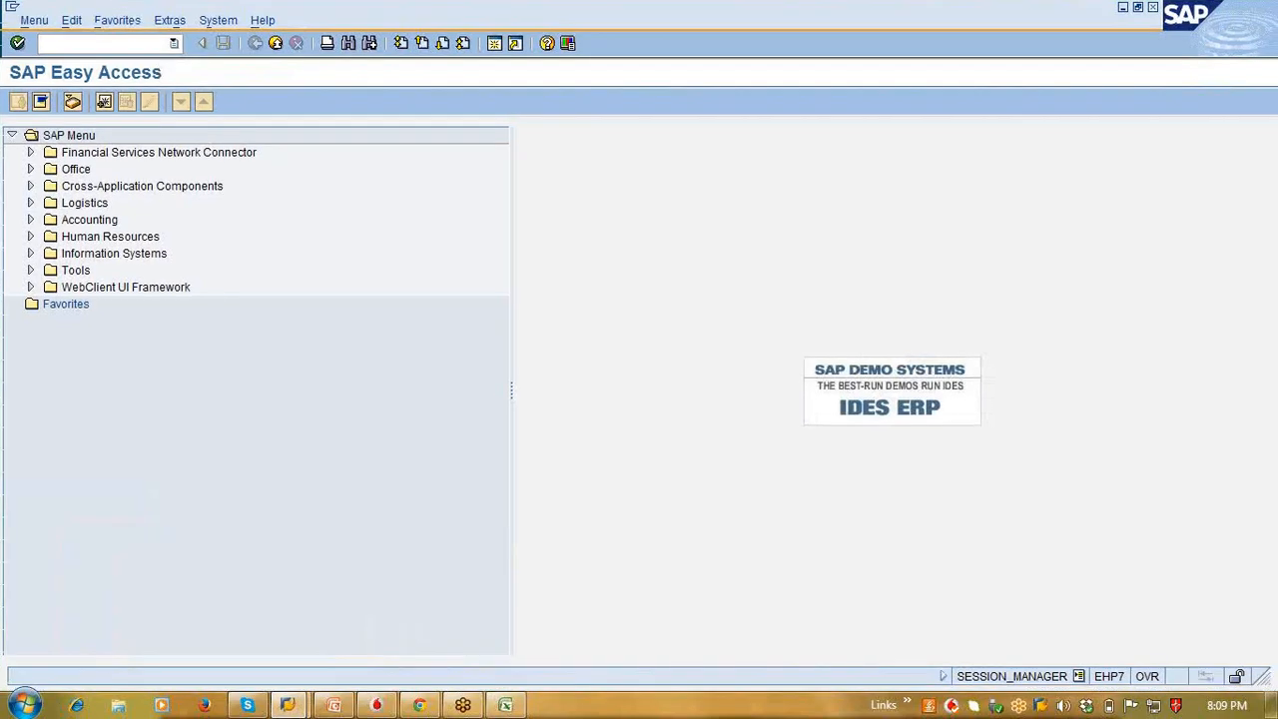
text(spro)
key(Return)
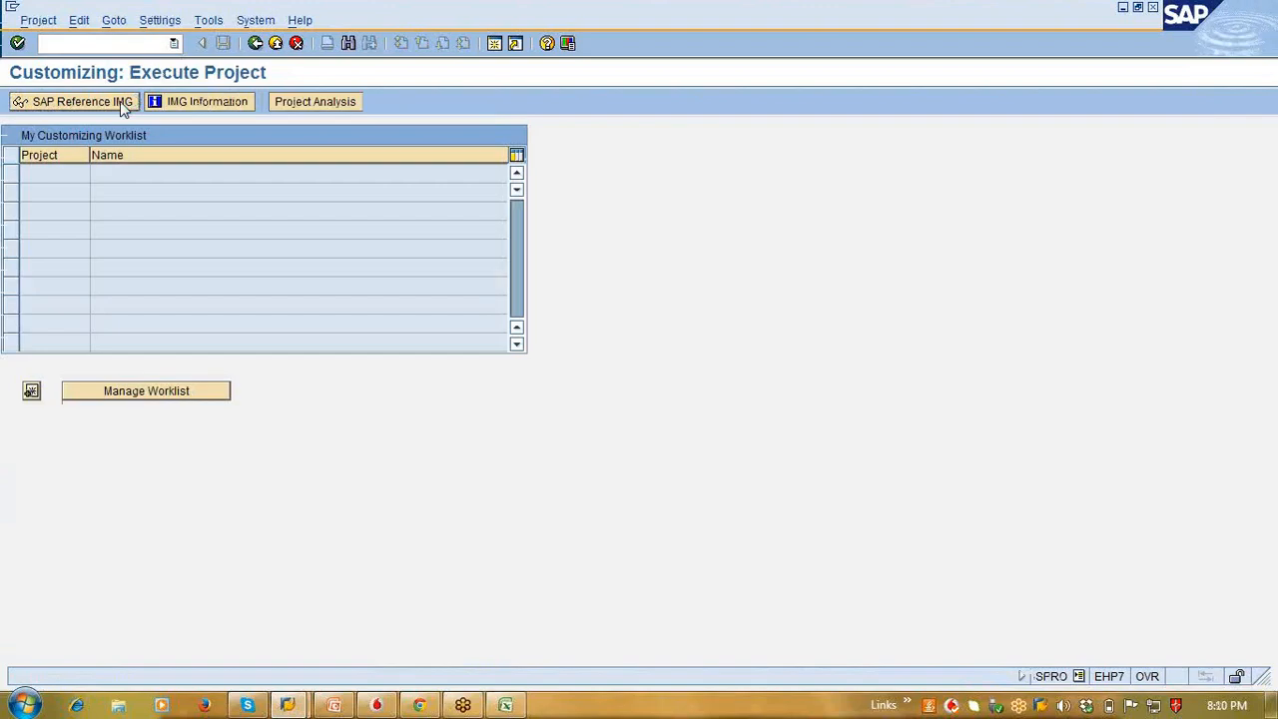
click(120, 101)
Step: Find Production in the IMG structure and expand it together with its Basic Data node
click(196, 377)
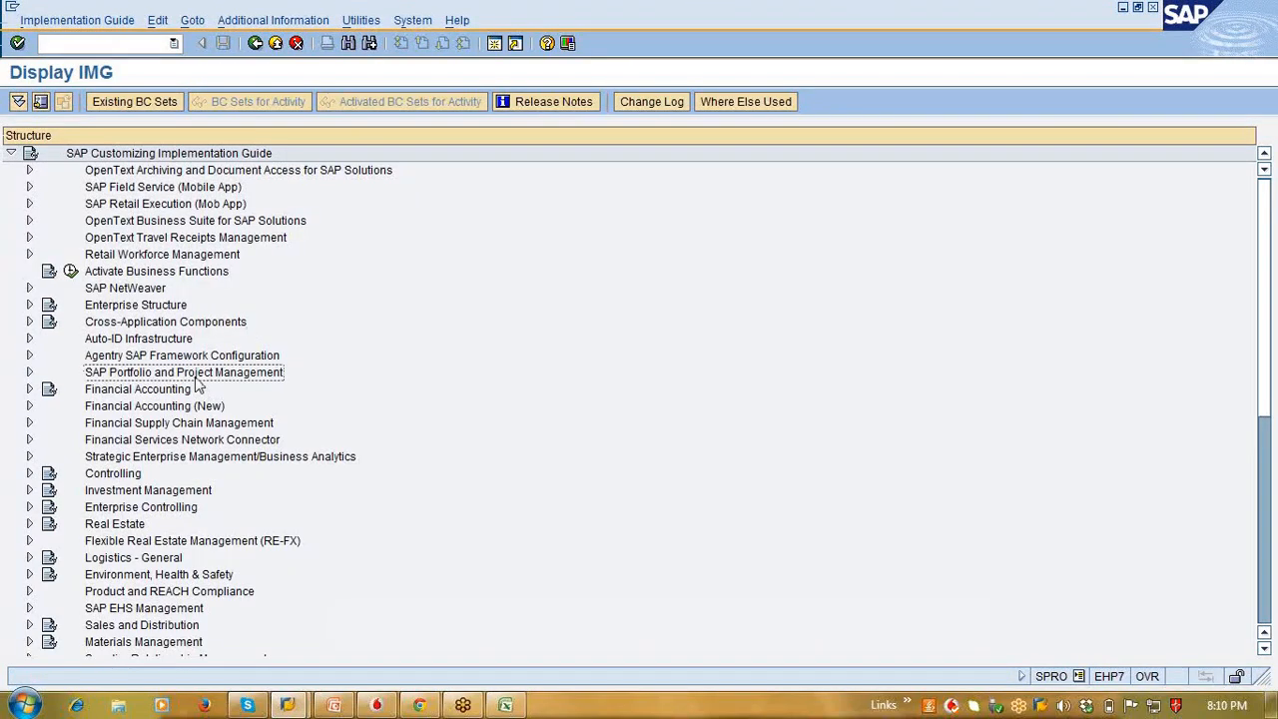
key(Down)
key(Down)
key(Down)
key(Down)
key(Down)
key(Down)
key(Down)
key(Down)
key(Down)
key(Down)
key(Down)
key(Down)
key(Down)
key(Down)
key(Down)
key(Down)
key(Down)
key(Down)
key(Down)
key(Down)
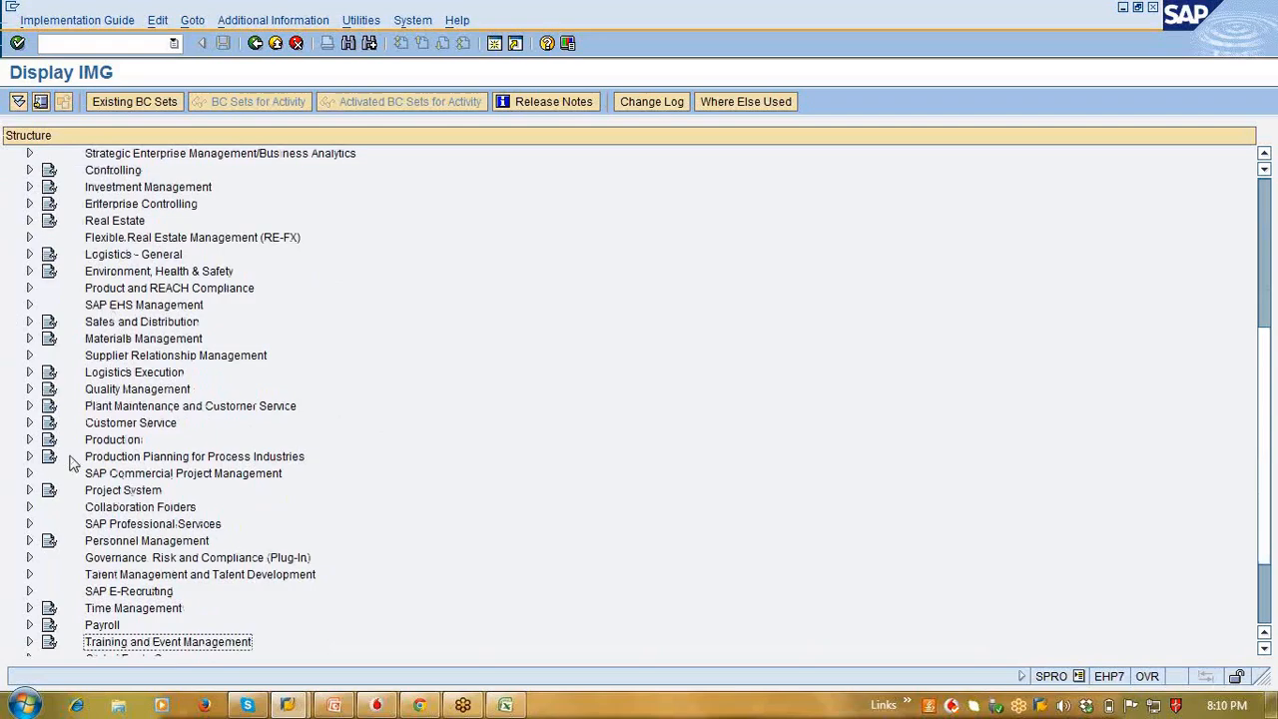
click(29, 440)
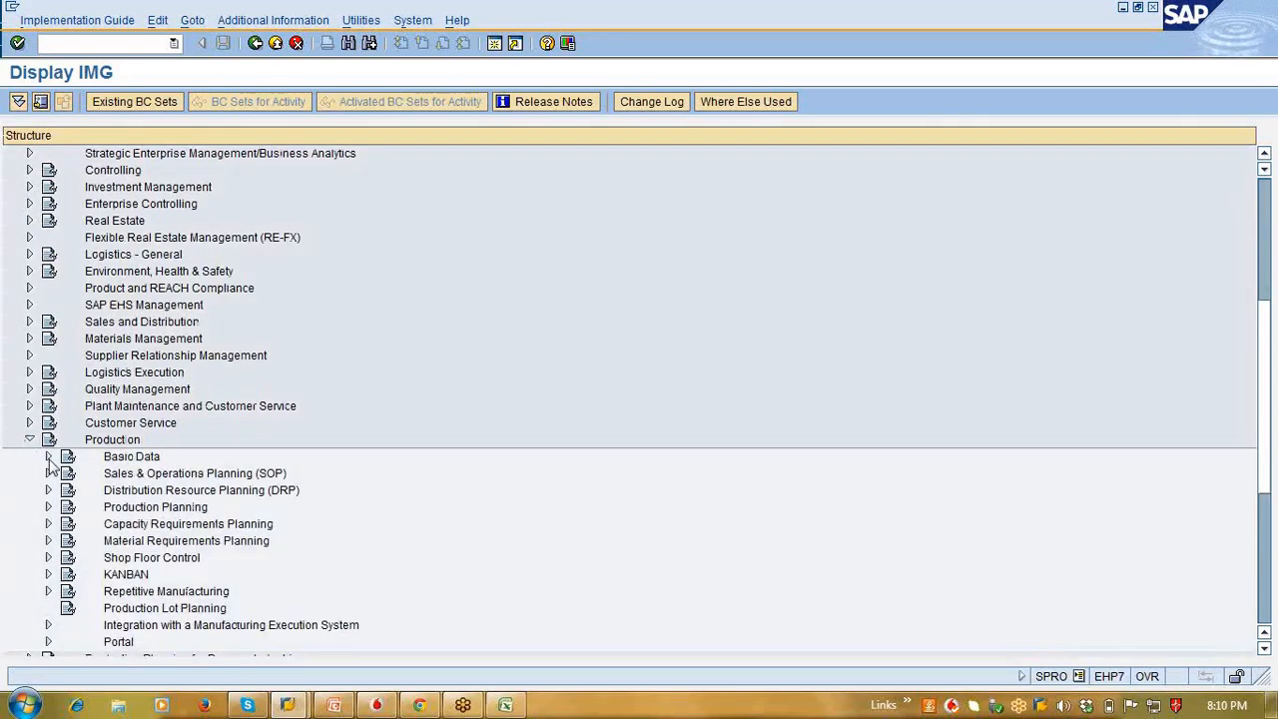
click(48, 458)
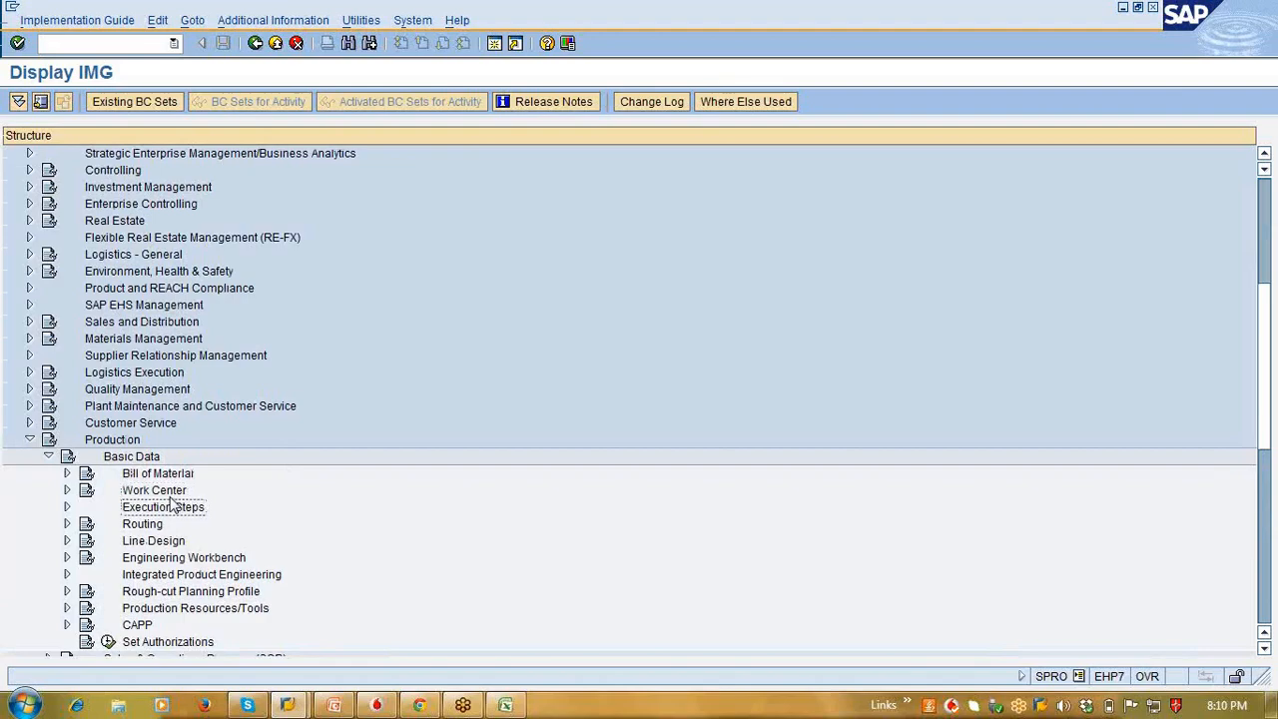
Step: Expand Work Center under Basic Data, including its General Data node
scroll(172, 504, down, 5)
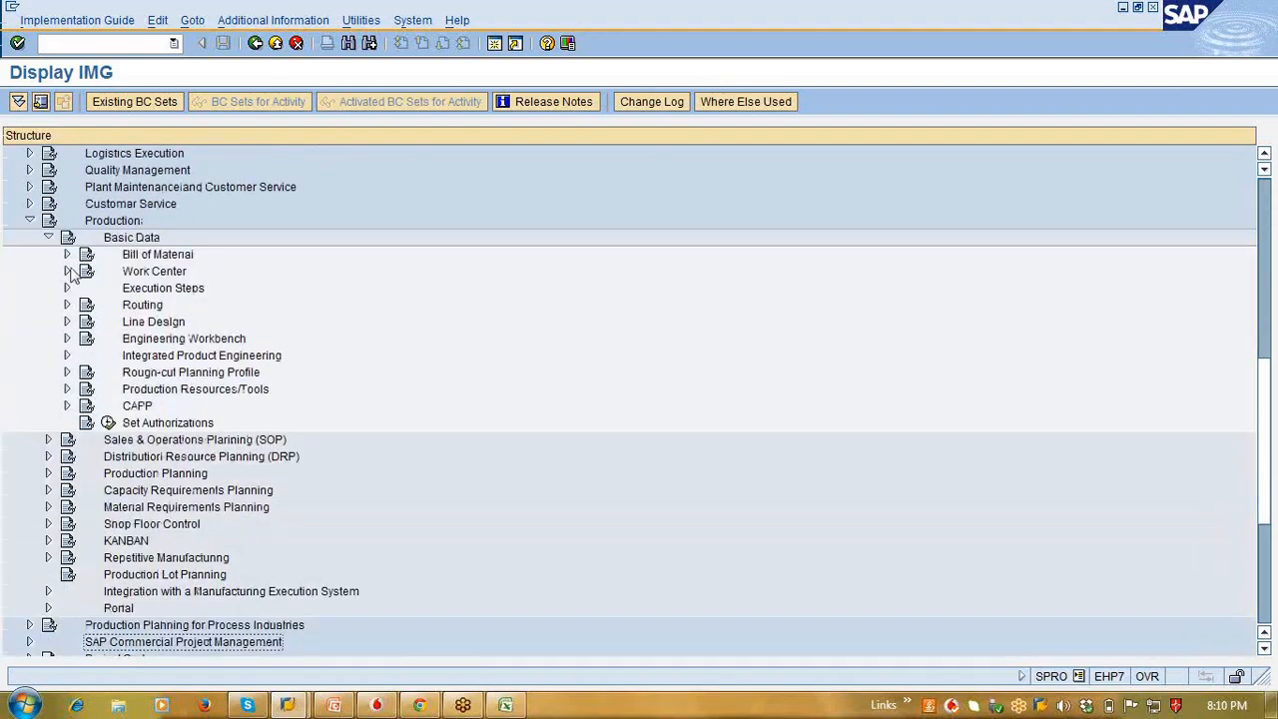
click(67, 272)
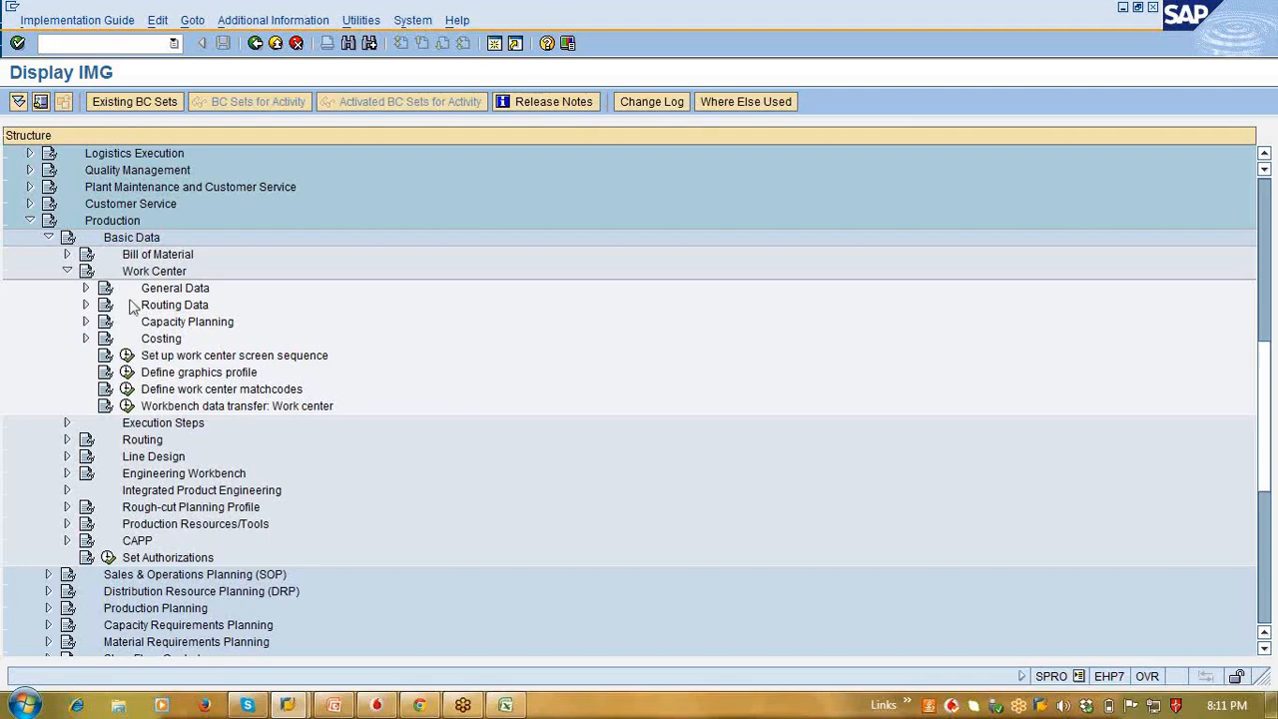
click(85, 288)
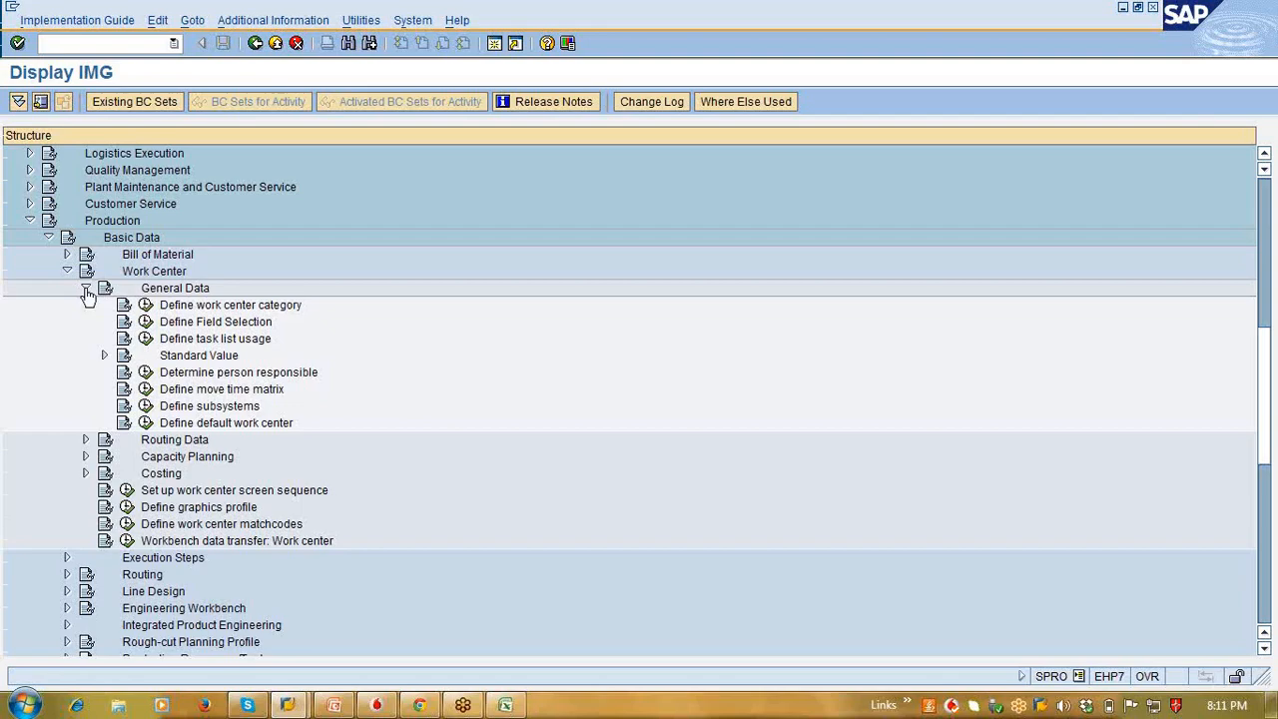
Step: Review the Define work center category overview, including the field selection of the Machine category, and return to the IMG
click(146, 304)
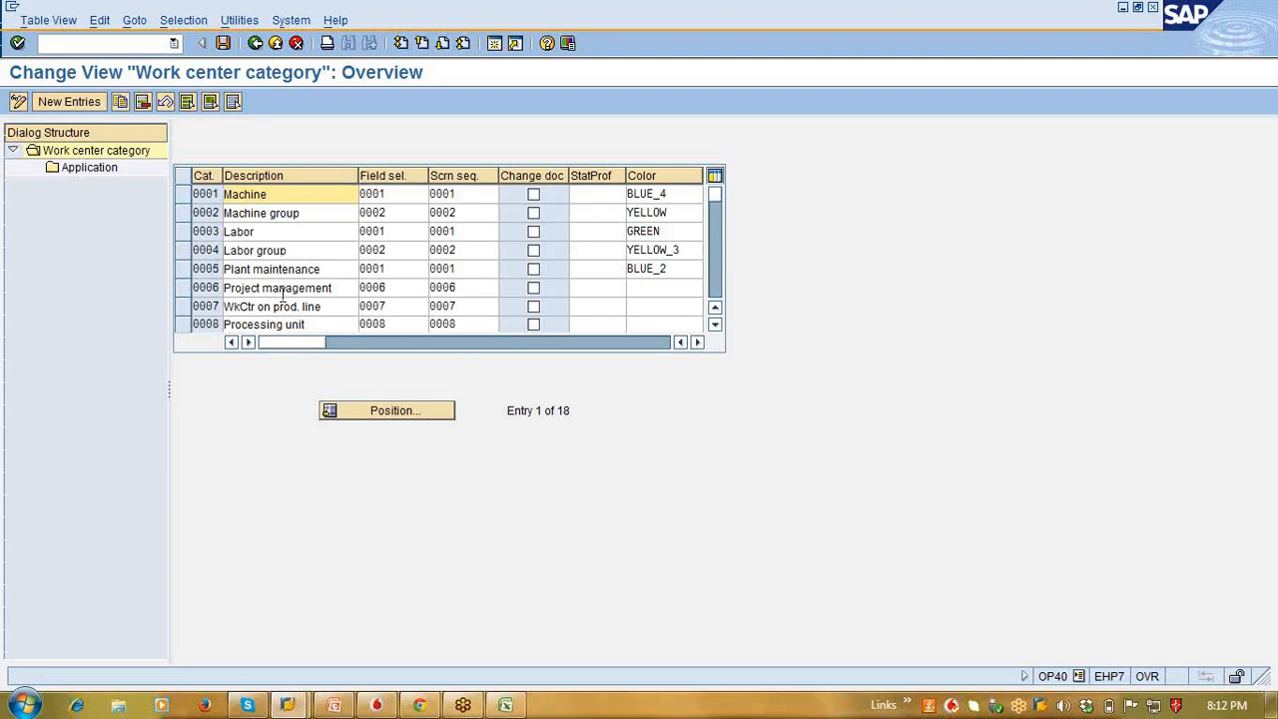
click(404, 196)
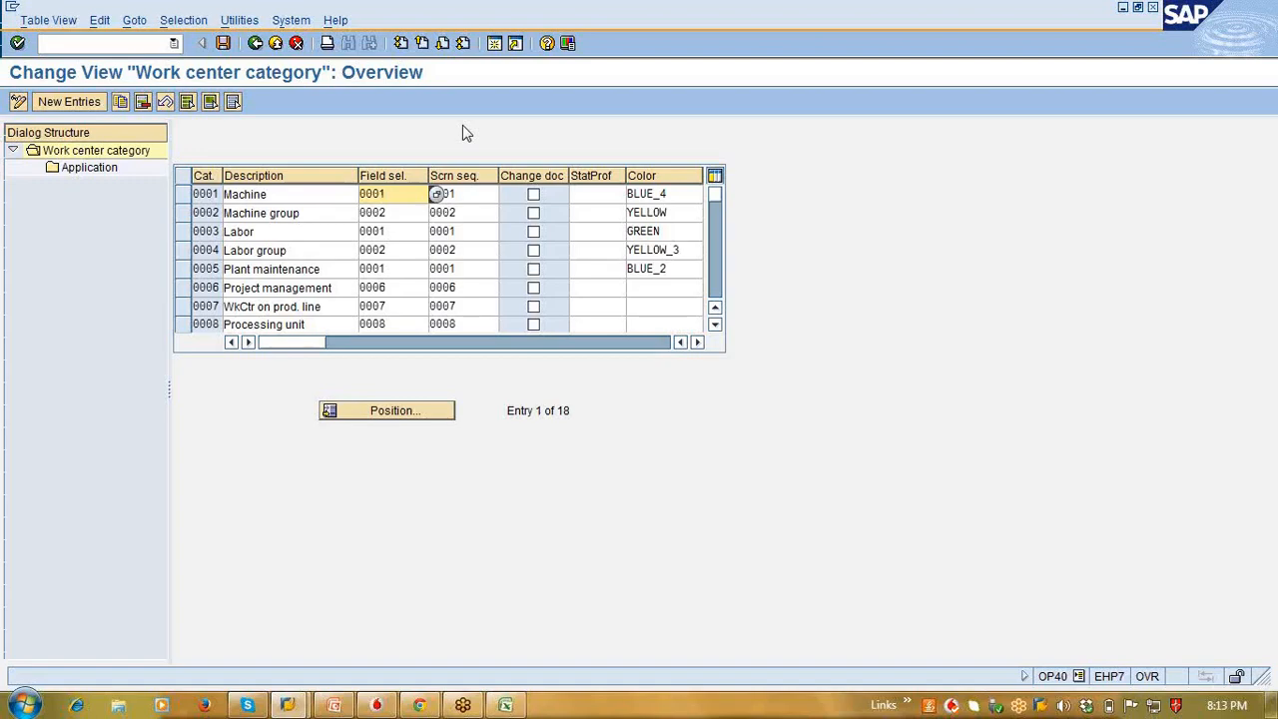
click(256, 45)
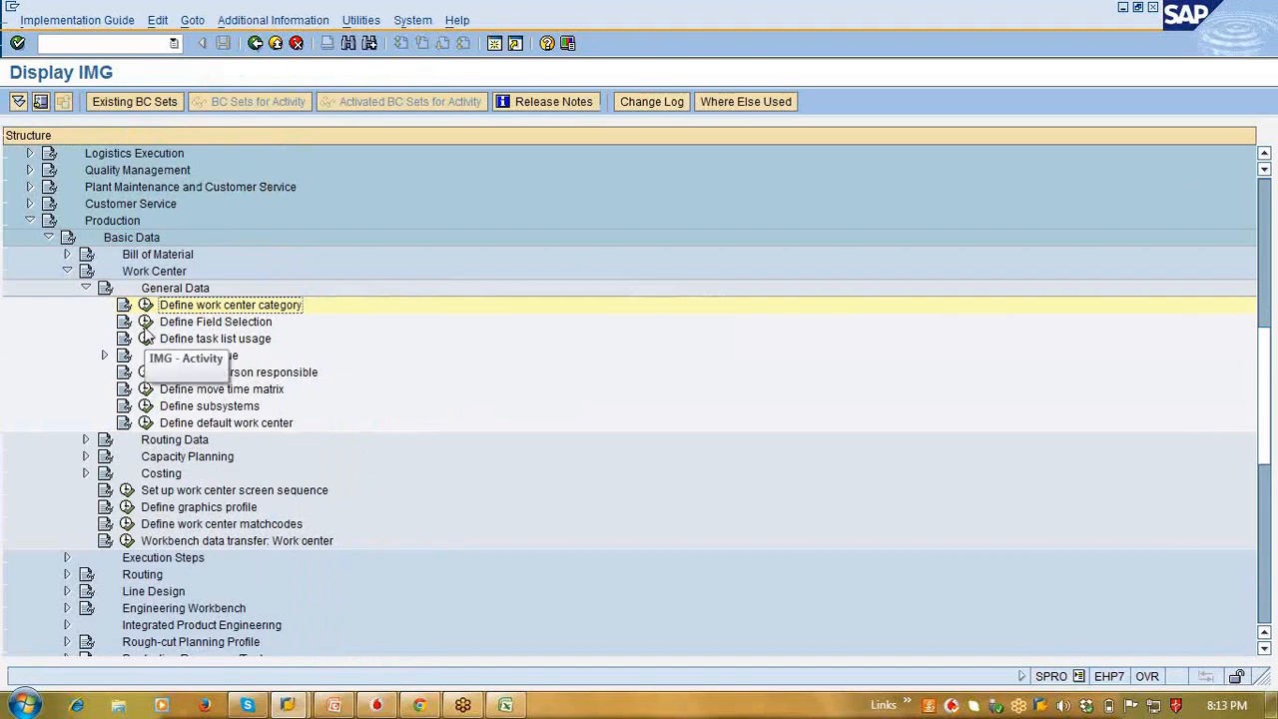
Step: Open Define Field Selection, set Backflush in the Basic data screen group to Input, and return to the IMG
click(145, 325)
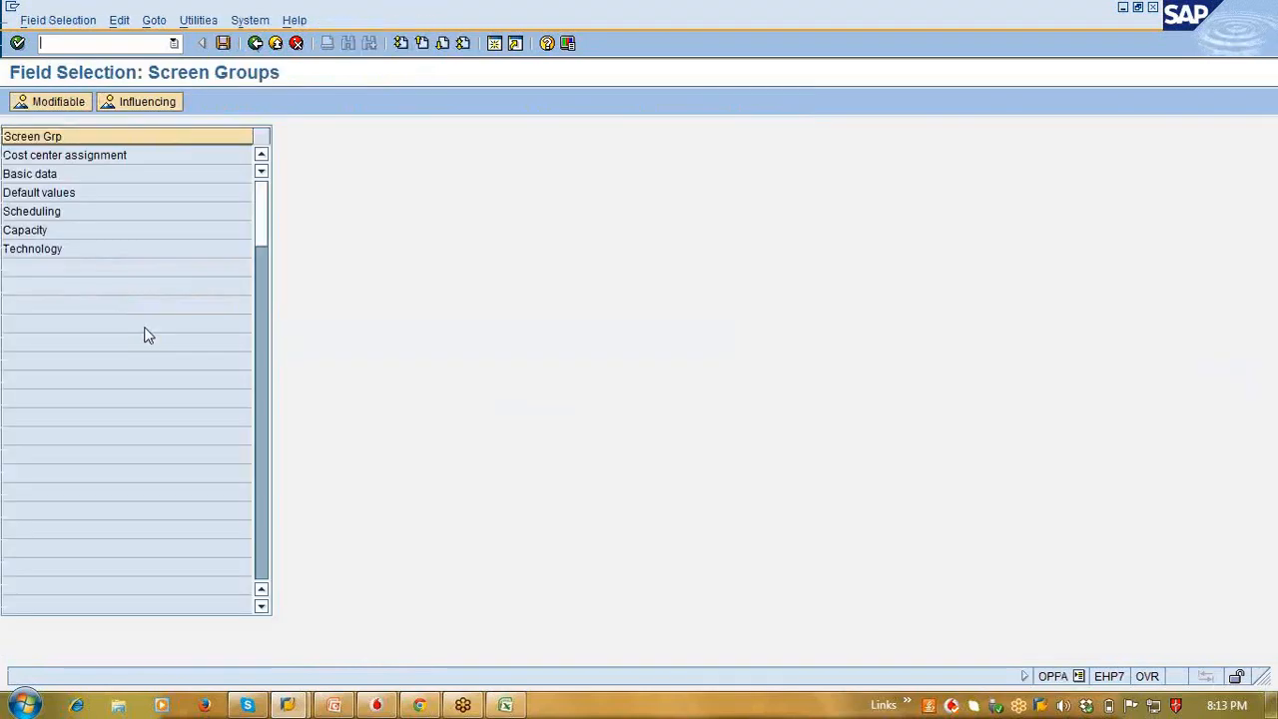
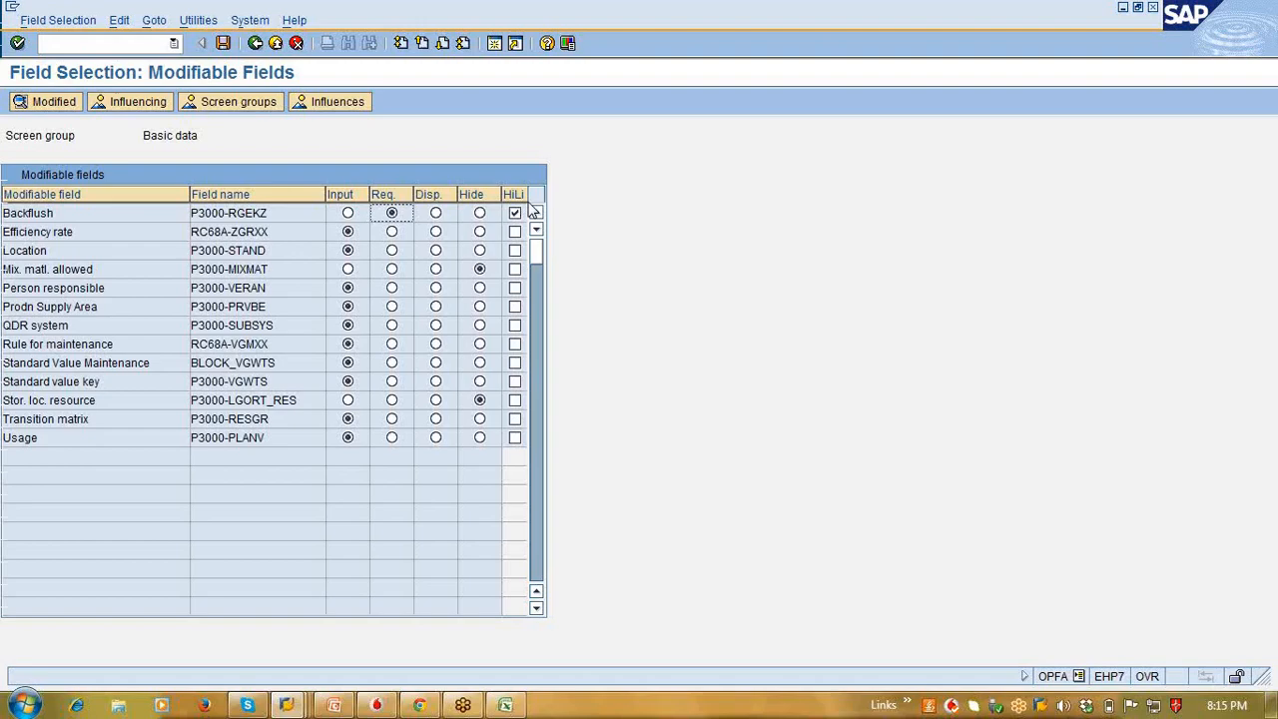
click(347, 213)
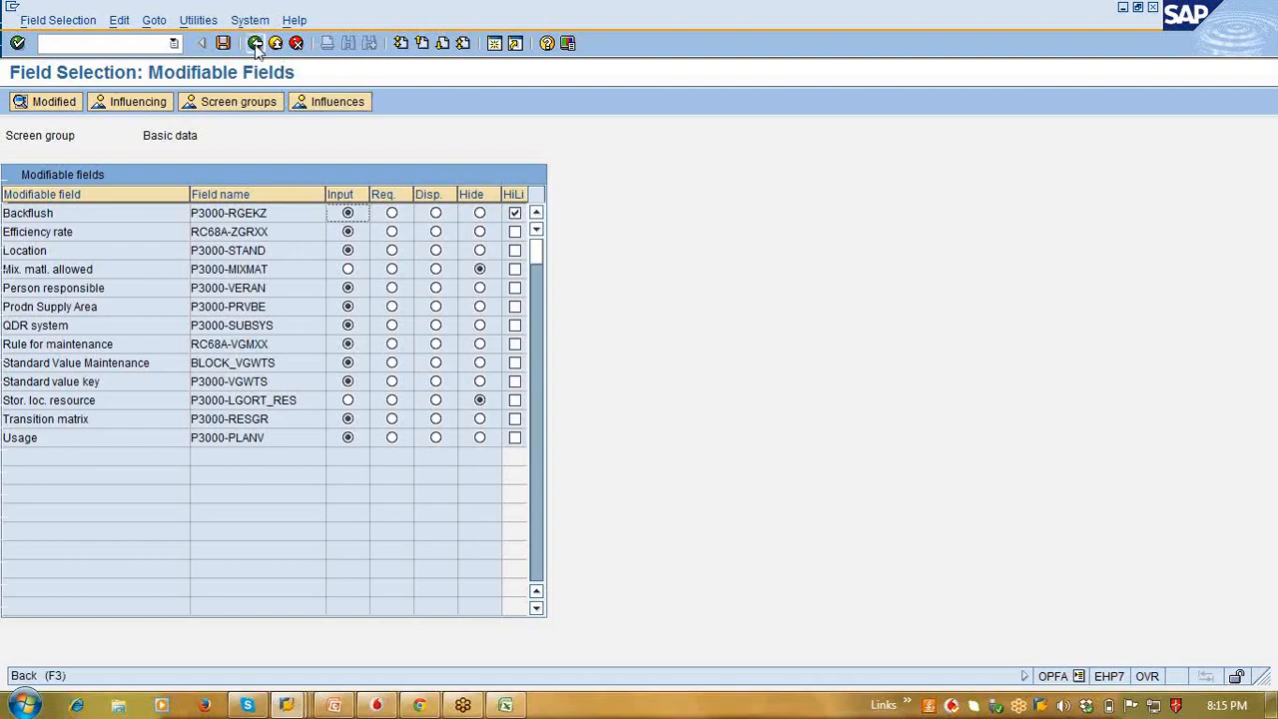
click(255, 46)
click(256, 46)
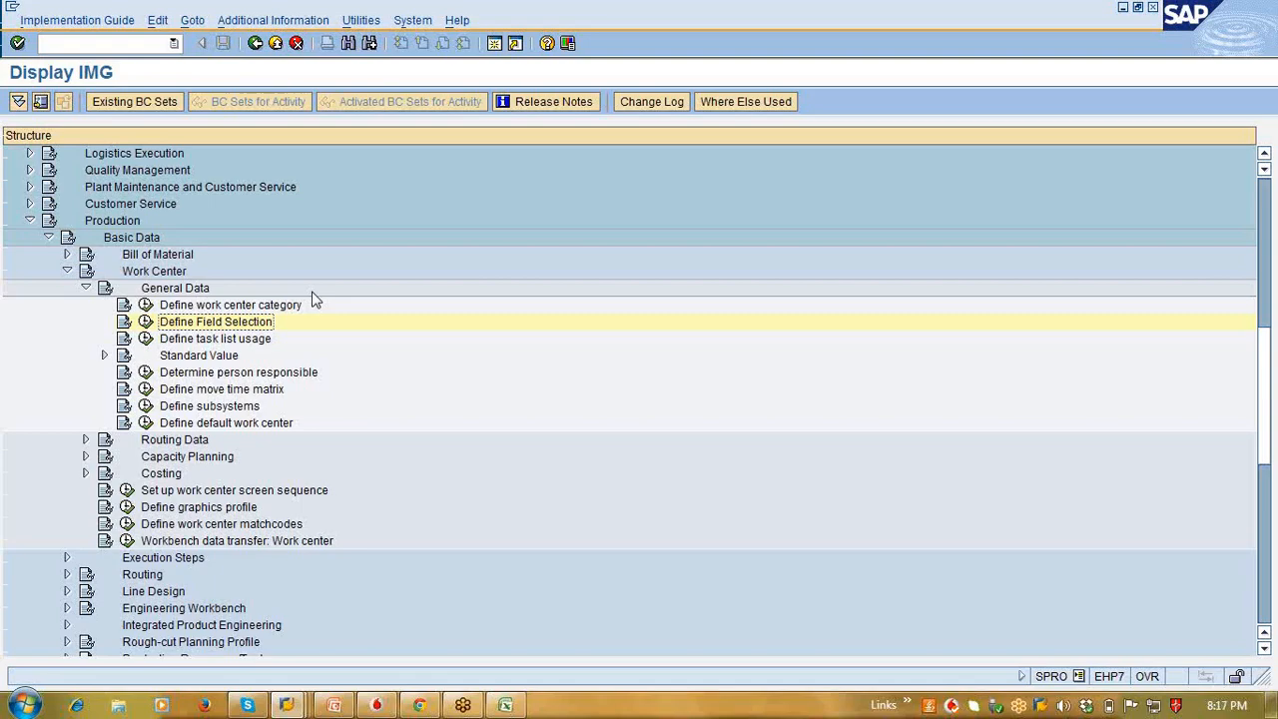
Step: Open Define task list usage and review the usage entries, including inspection plans, rate routings, master recipe and all task list types
click(145, 340)
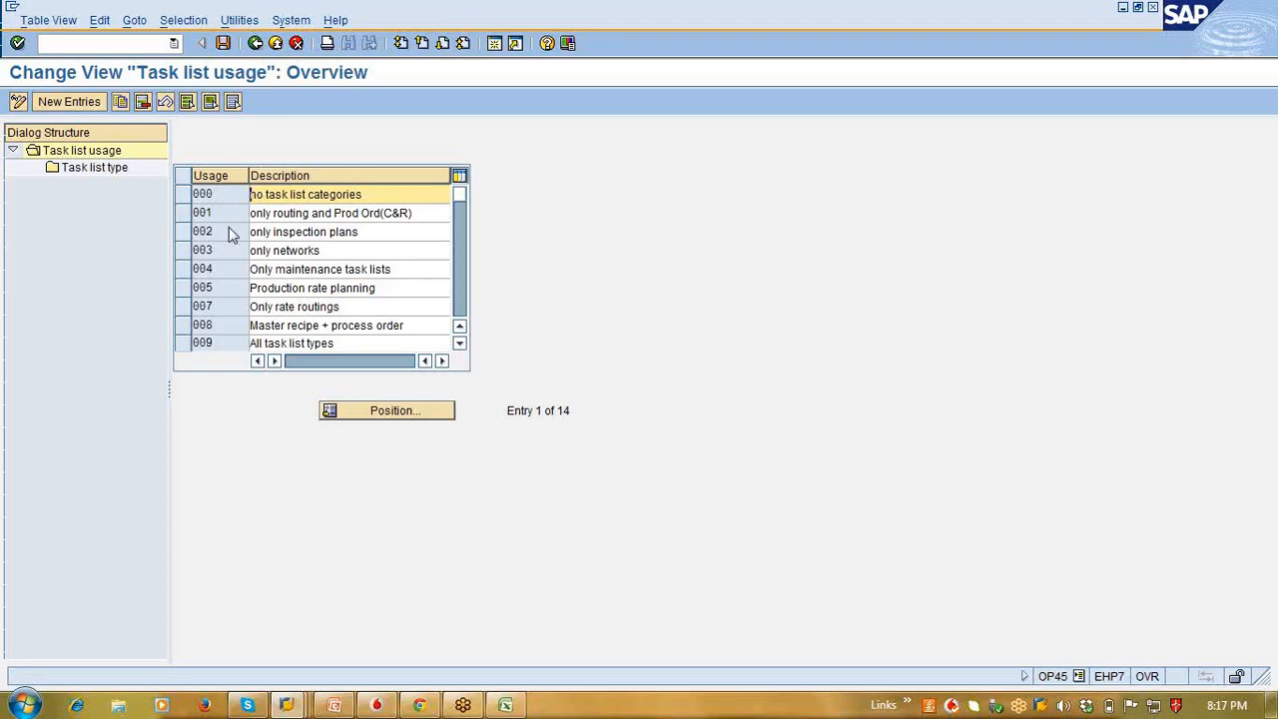
click(373, 233)
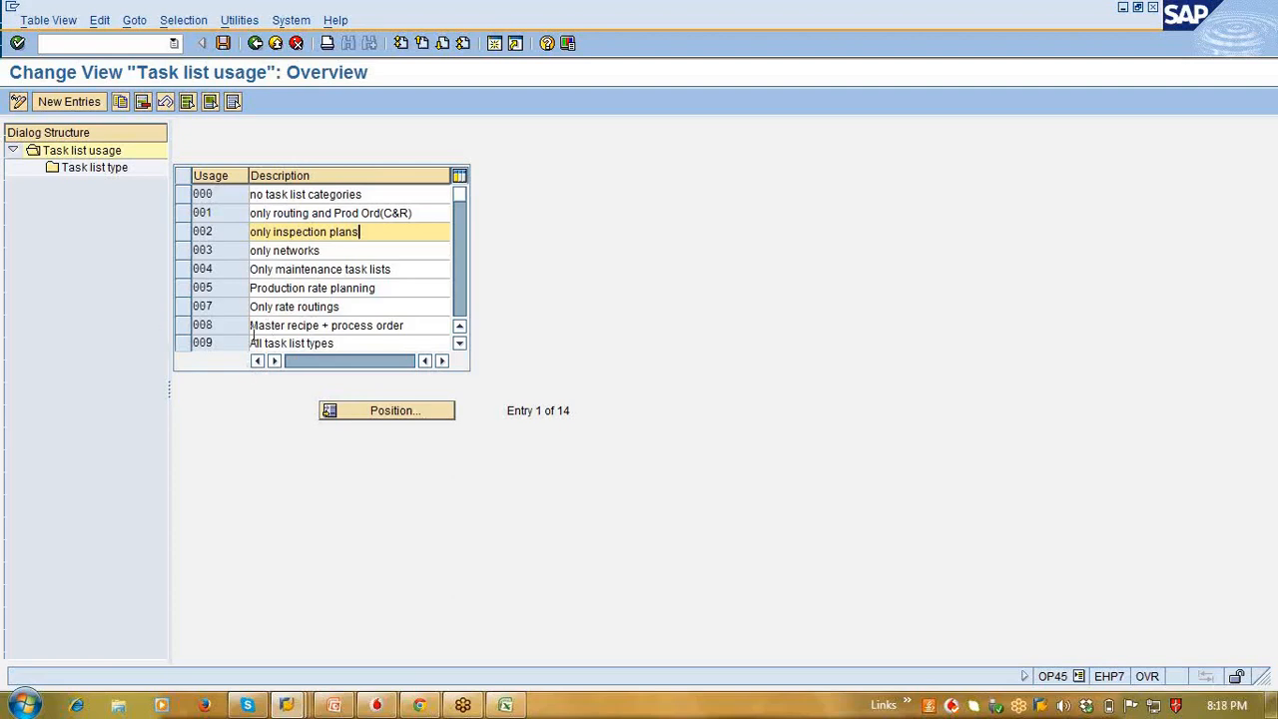
click(314, 342)
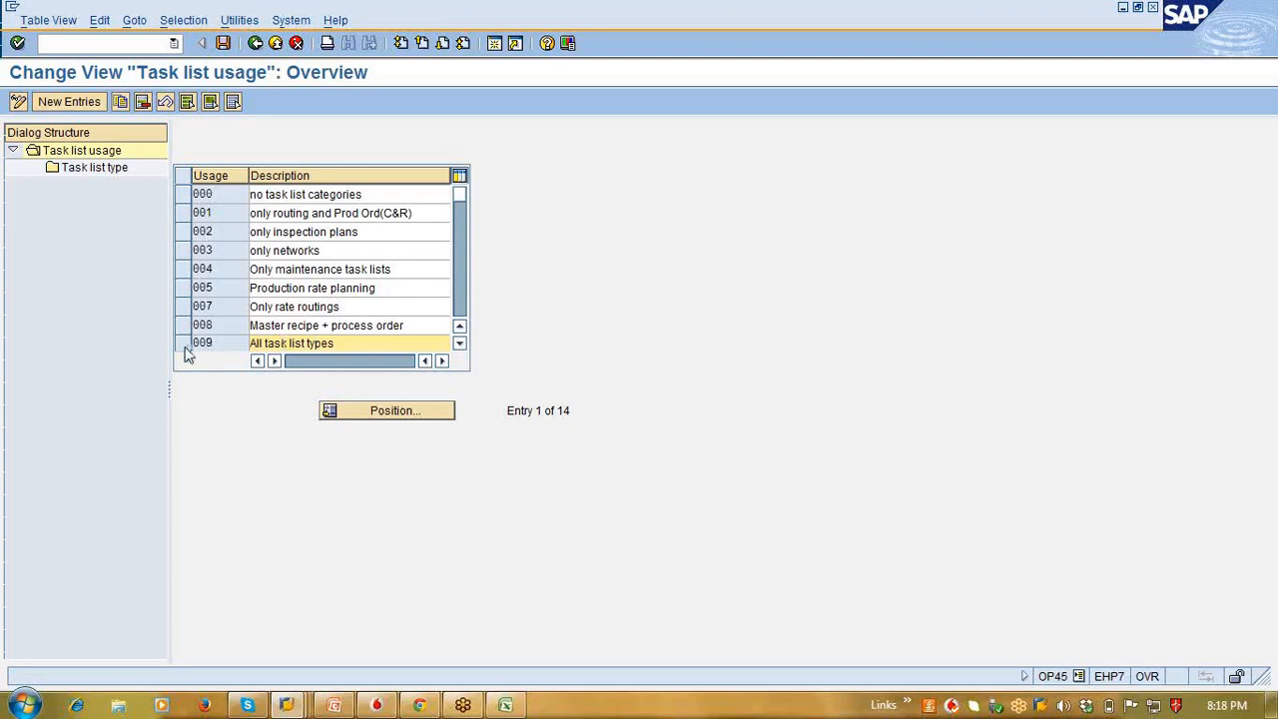
click(236, 324)
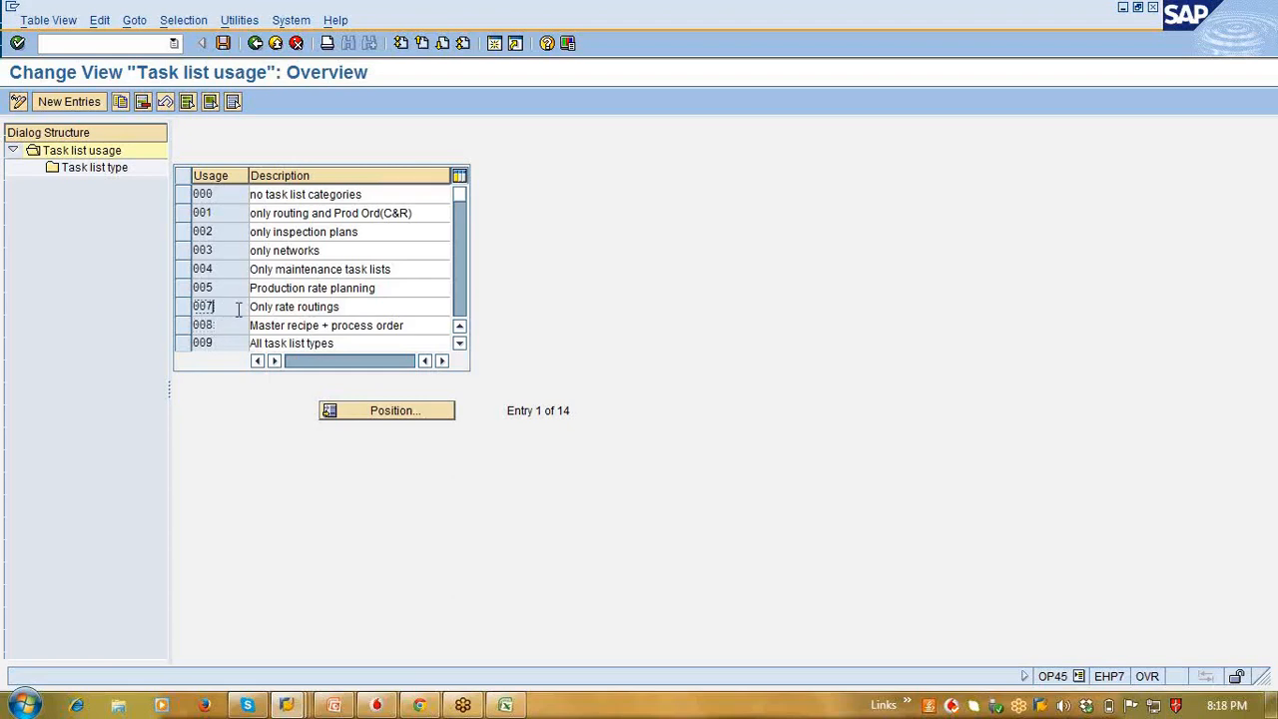
click(239, 309)
click(227, 273)
Step: Display the task list type assigned to usage 008, look up its meaning in the type list, and return to the usage overview
click(183, 325)
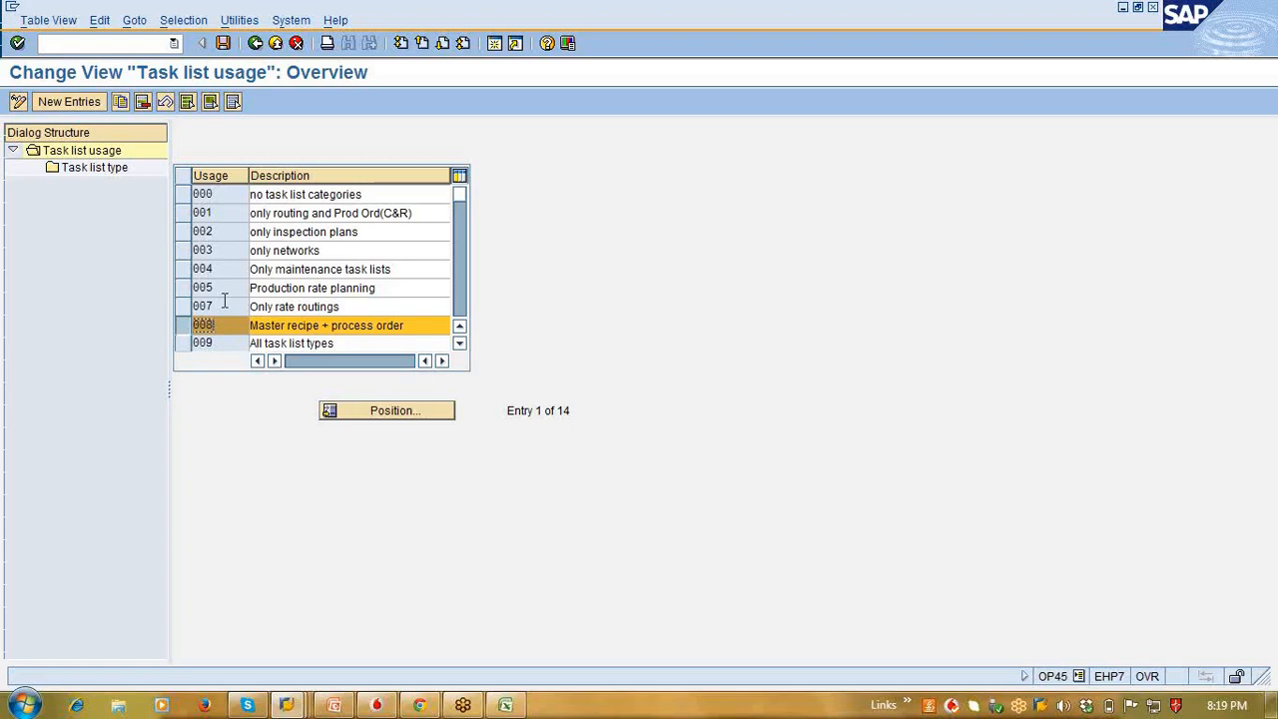
click(115, 170)
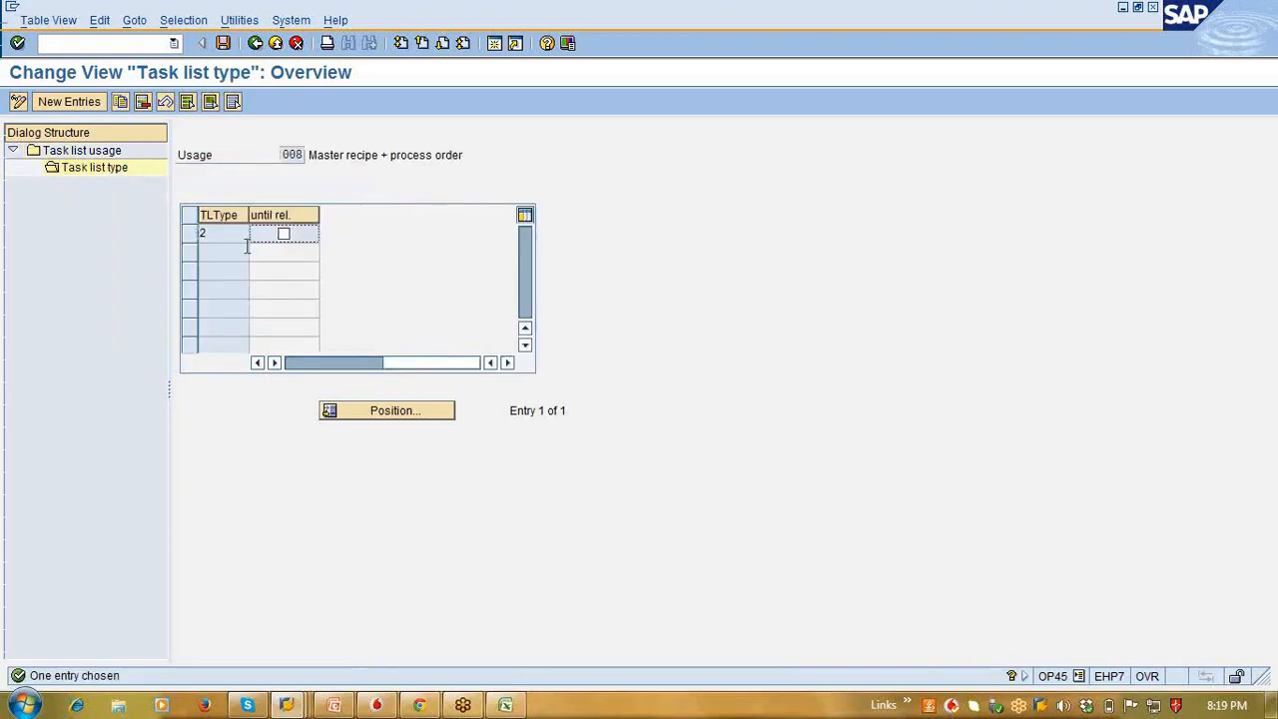
click(242, 232)
click(257, 236)
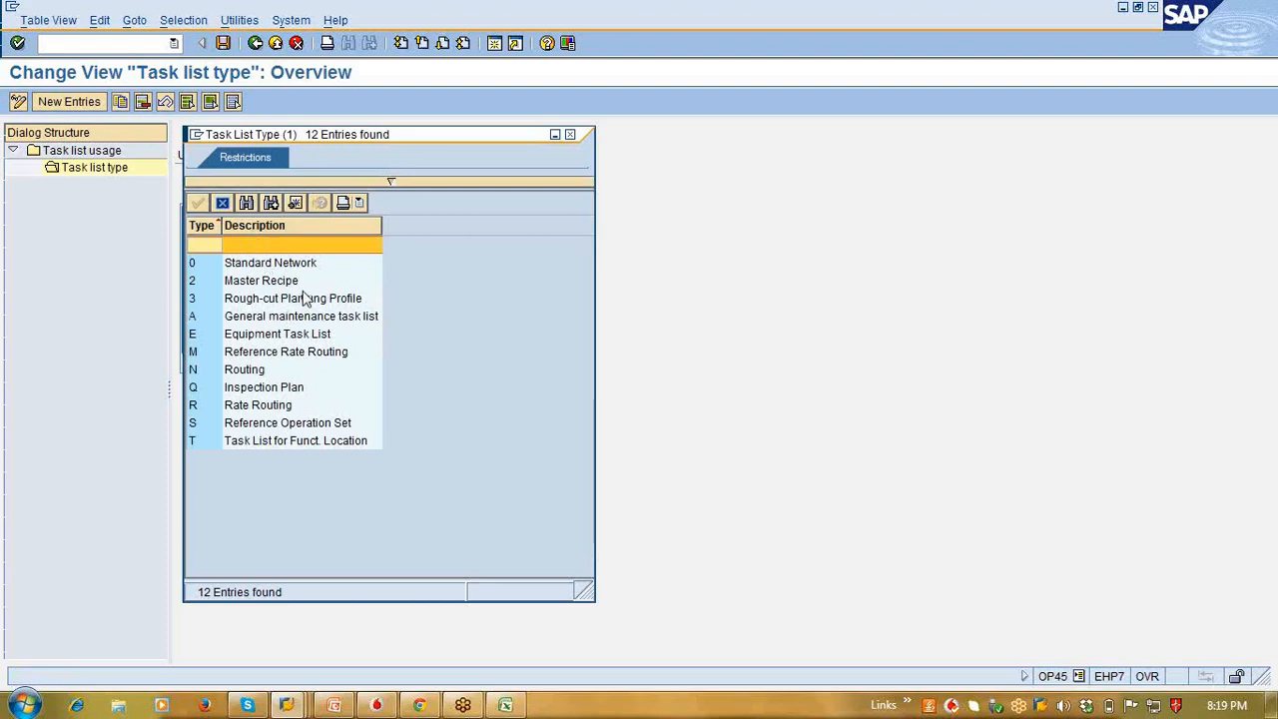
click(306, 288)
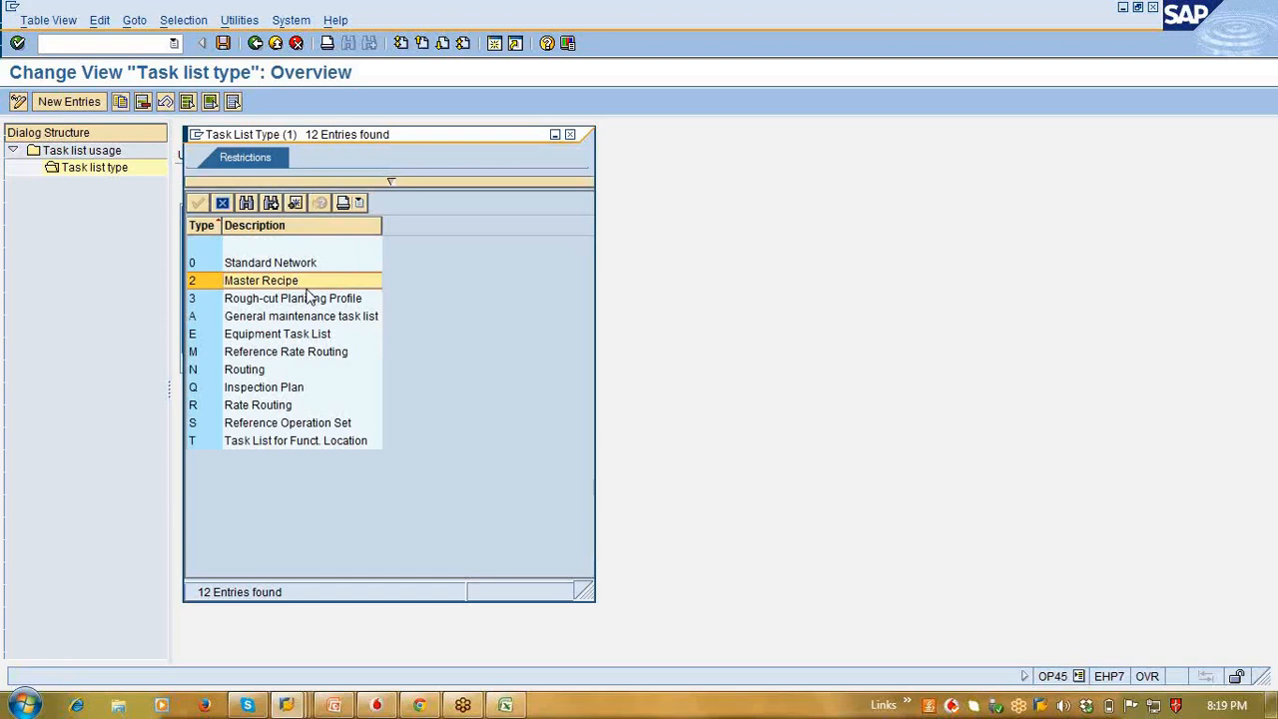
click(221, 203)
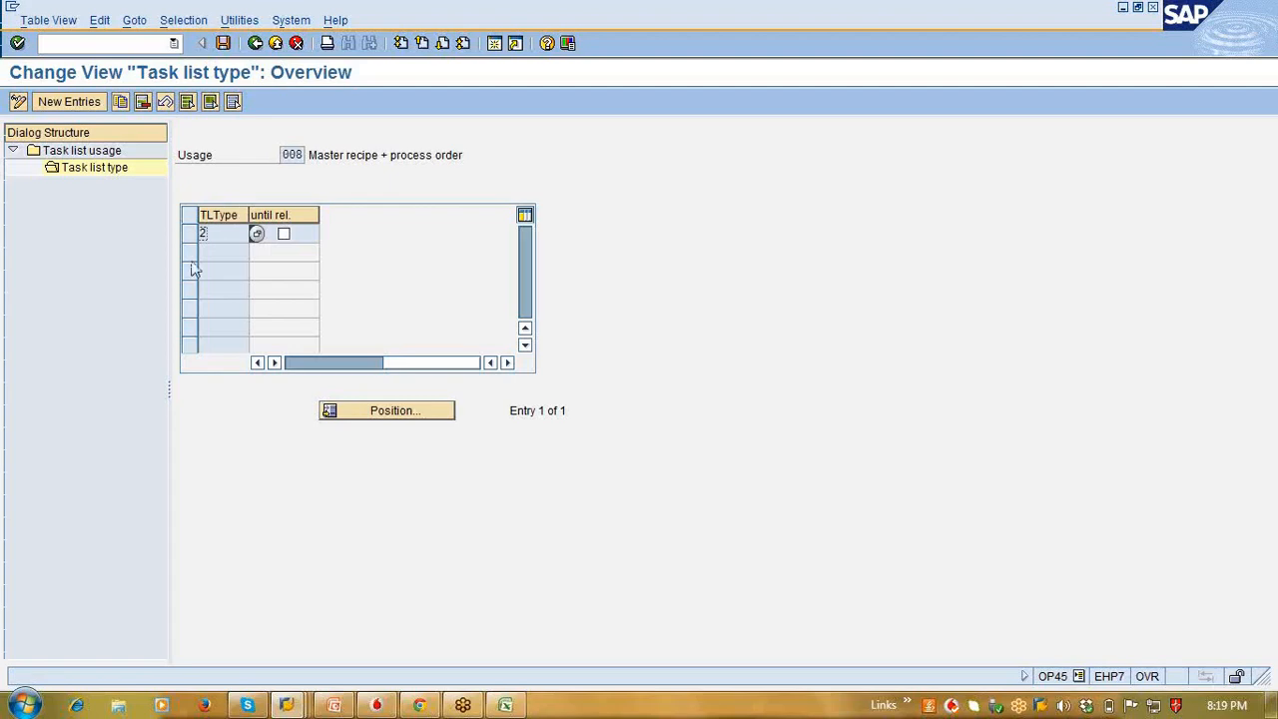
click(255, 44)
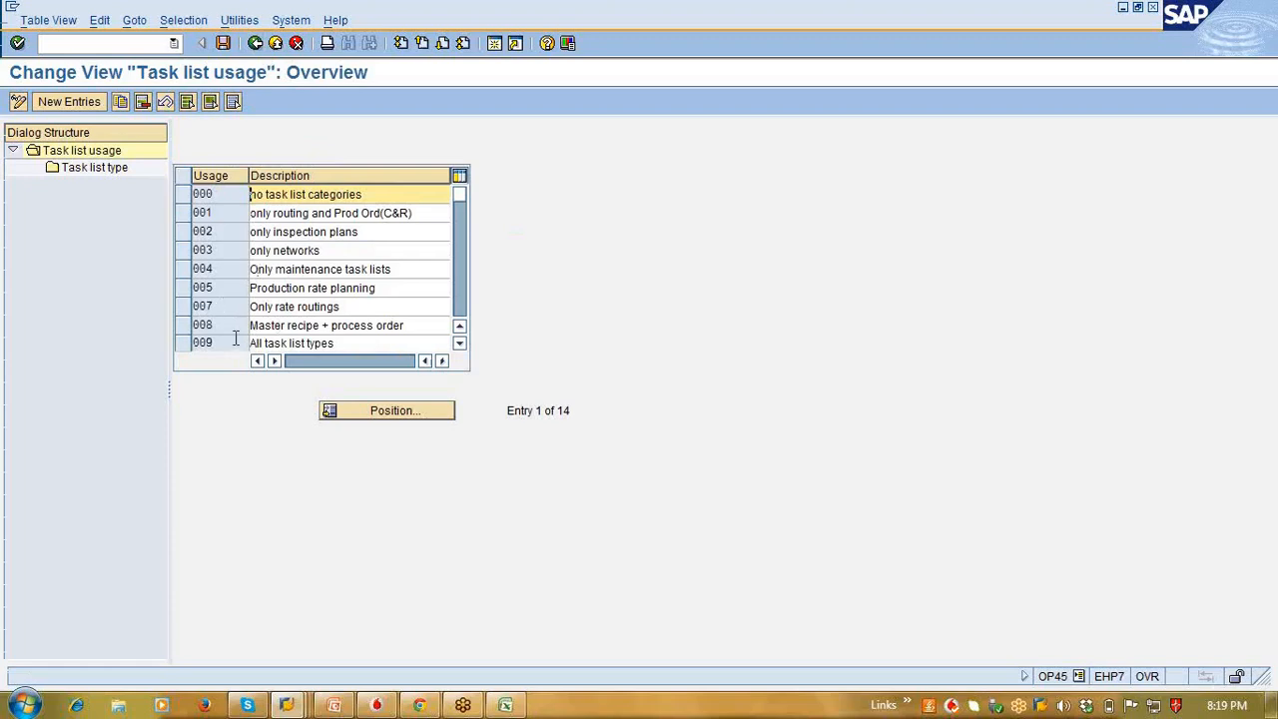
Step: Check the task list type assigned to usage 002 against the list of types, and return to the IMG
click(195, 231)
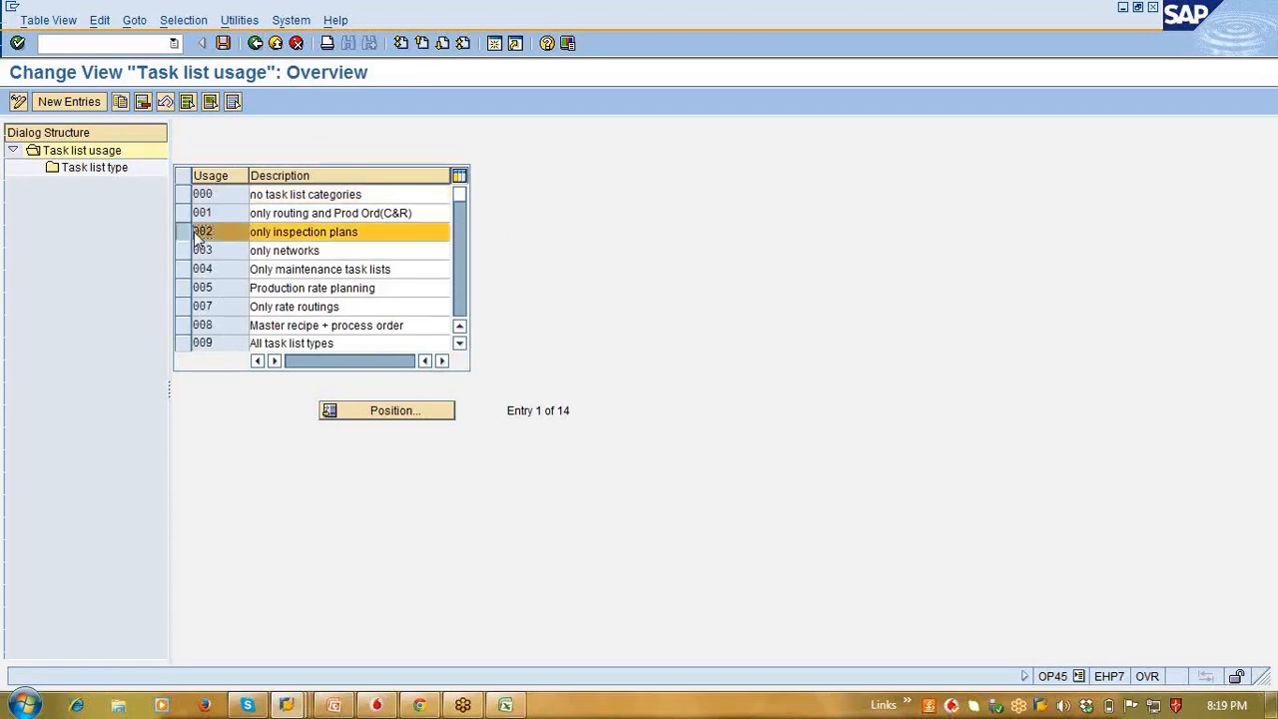
double_click(116, 170)
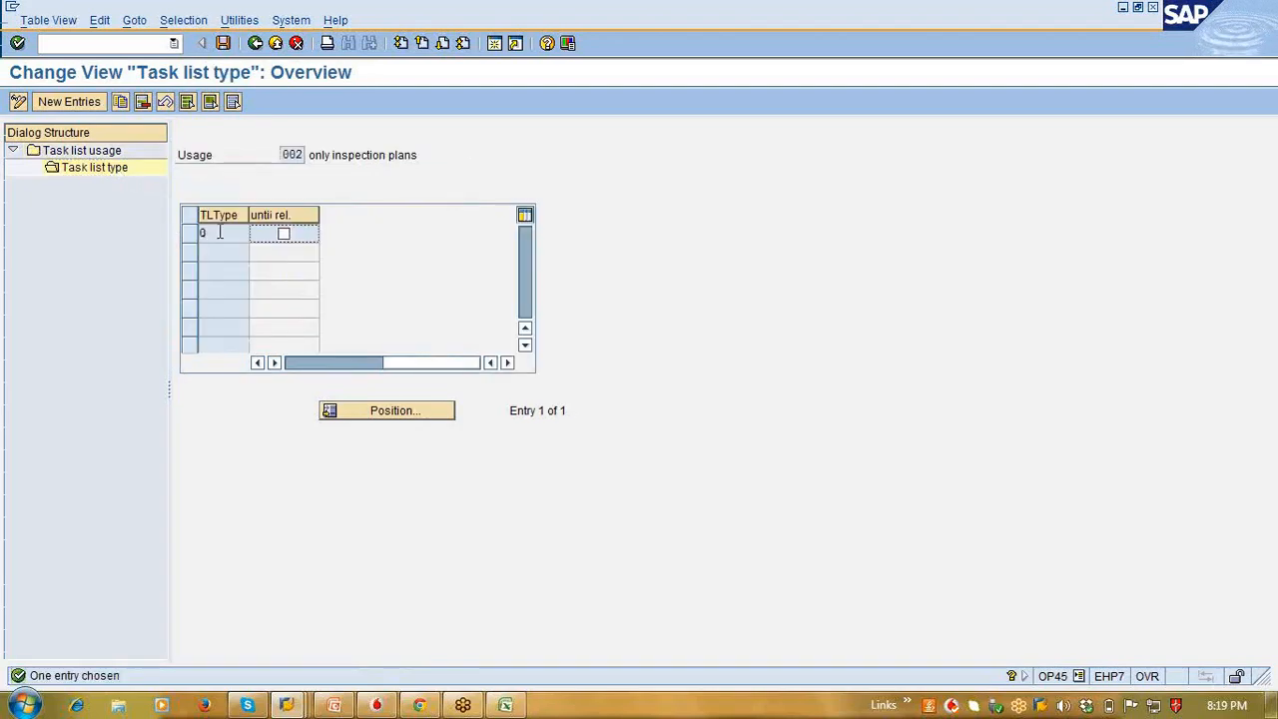
click(218, 234)
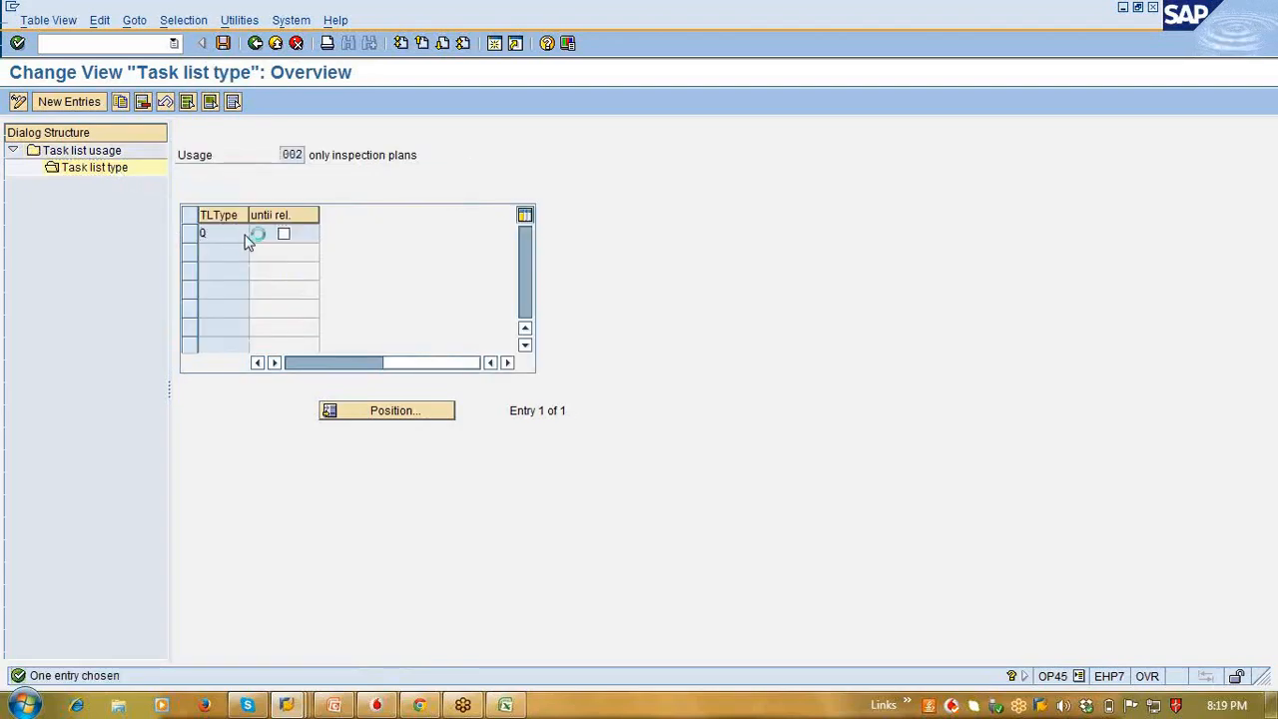
click(252, 238)
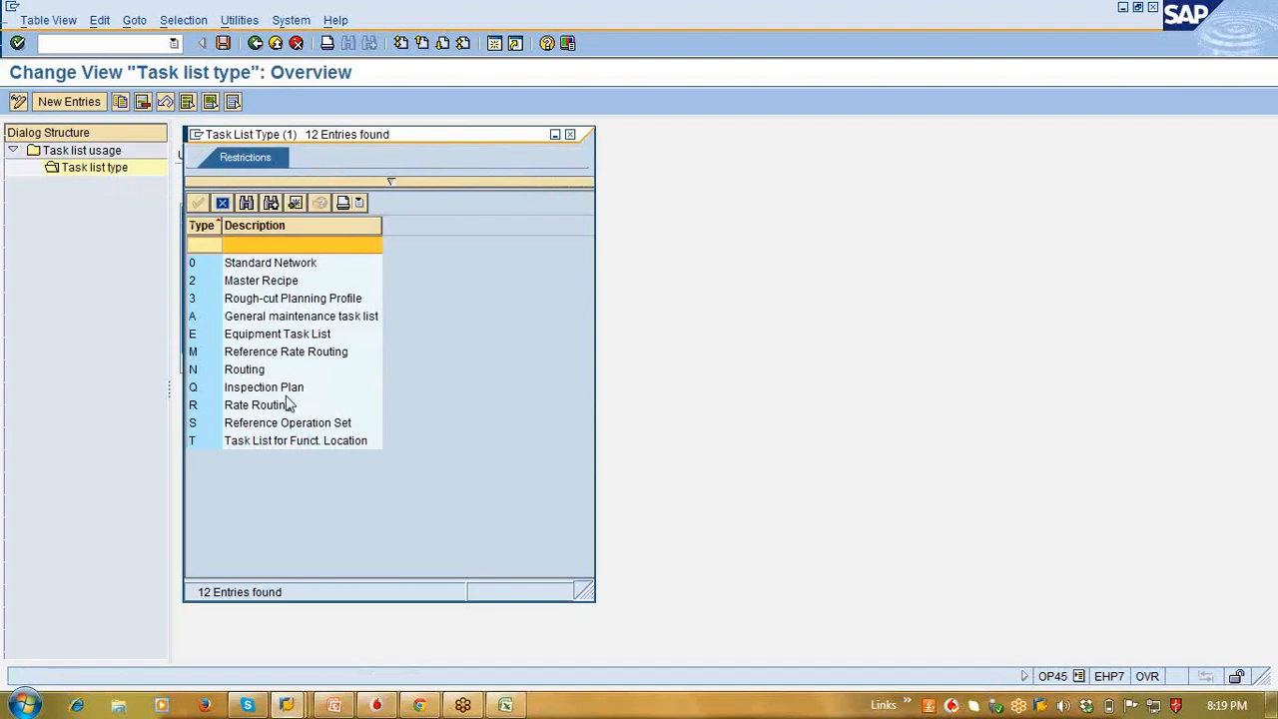
click(284, 394)
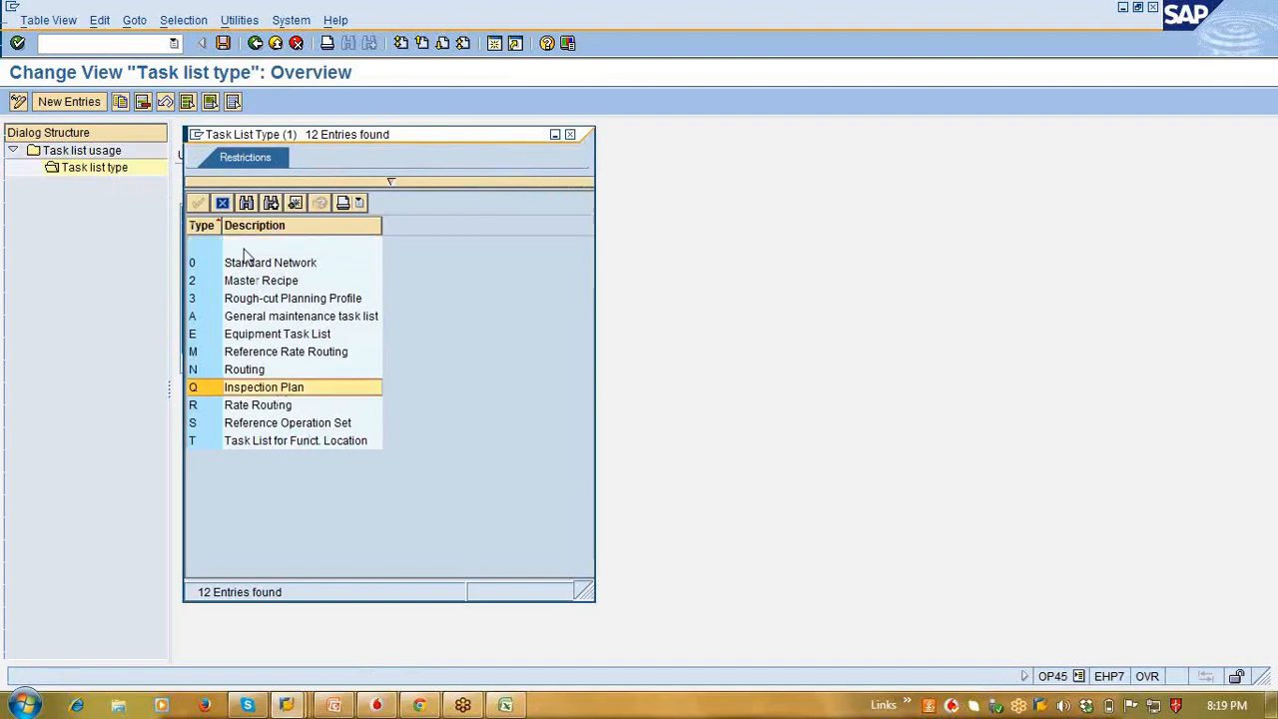
click(226, 207)
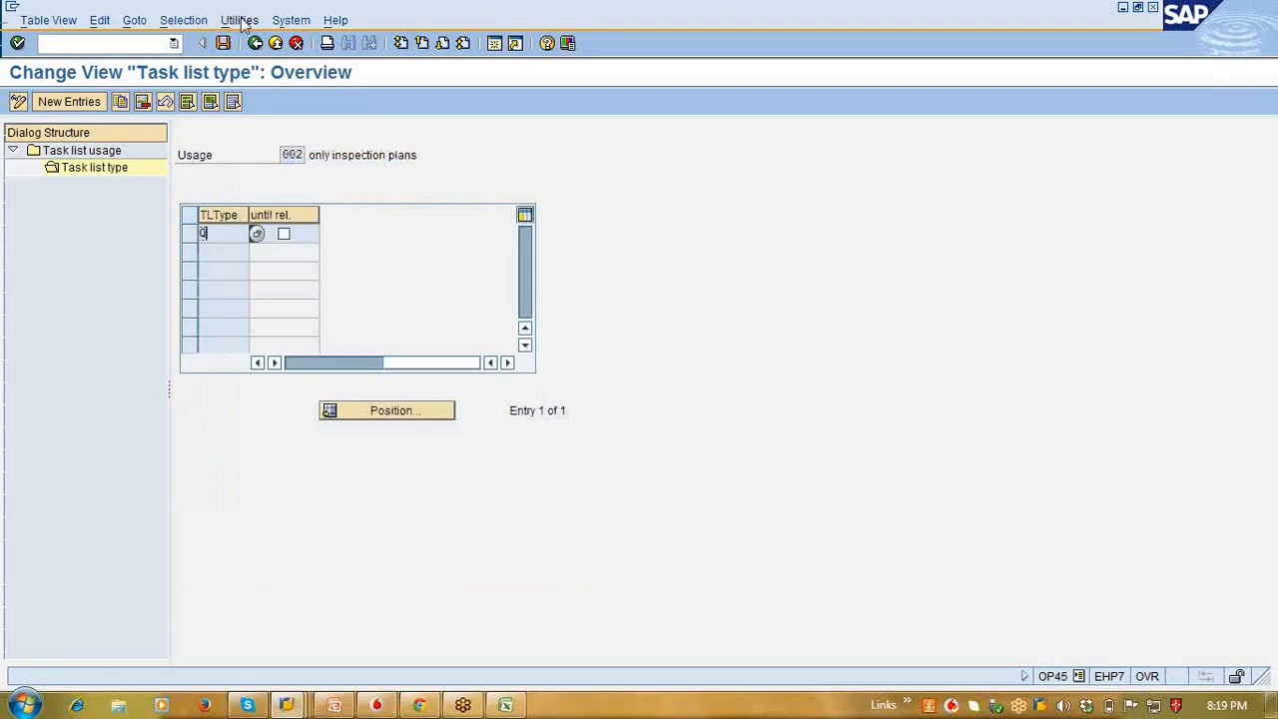
click(254, 46)
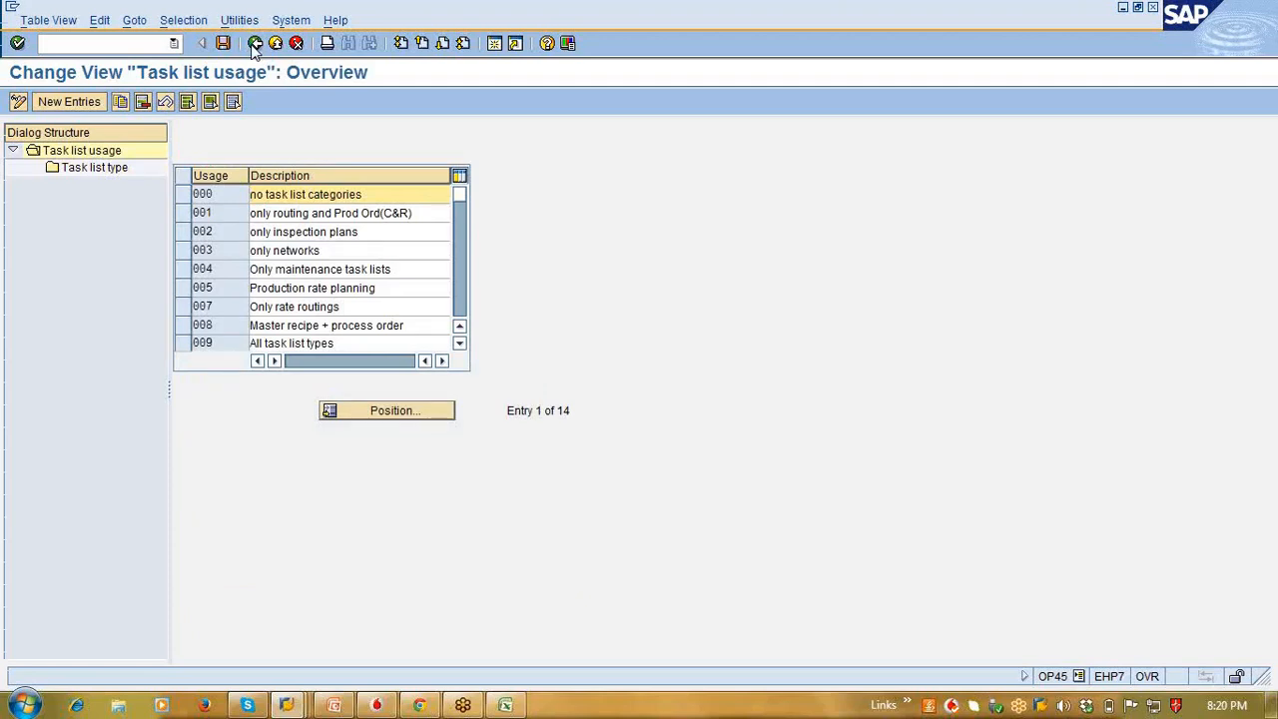
click(255, 44)
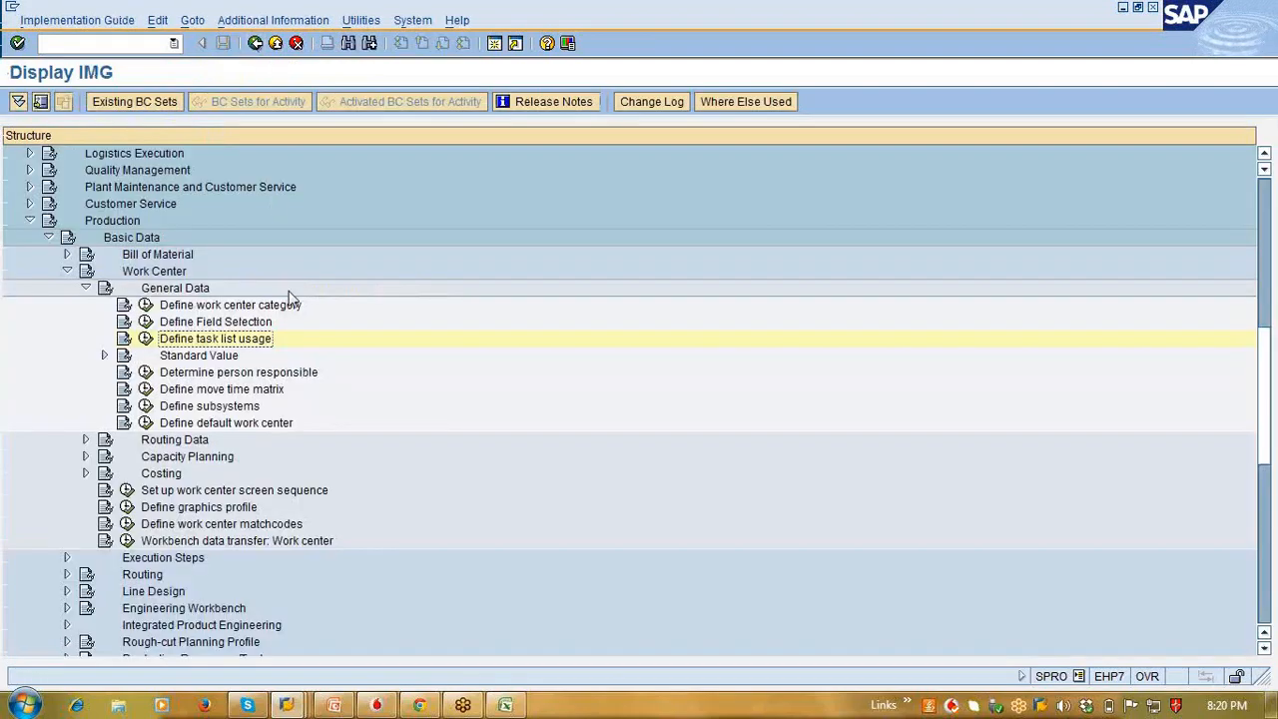
Step: Expand Standard Value, open Define standard value key, and display the parameters of key CMR2
click(103, 355)
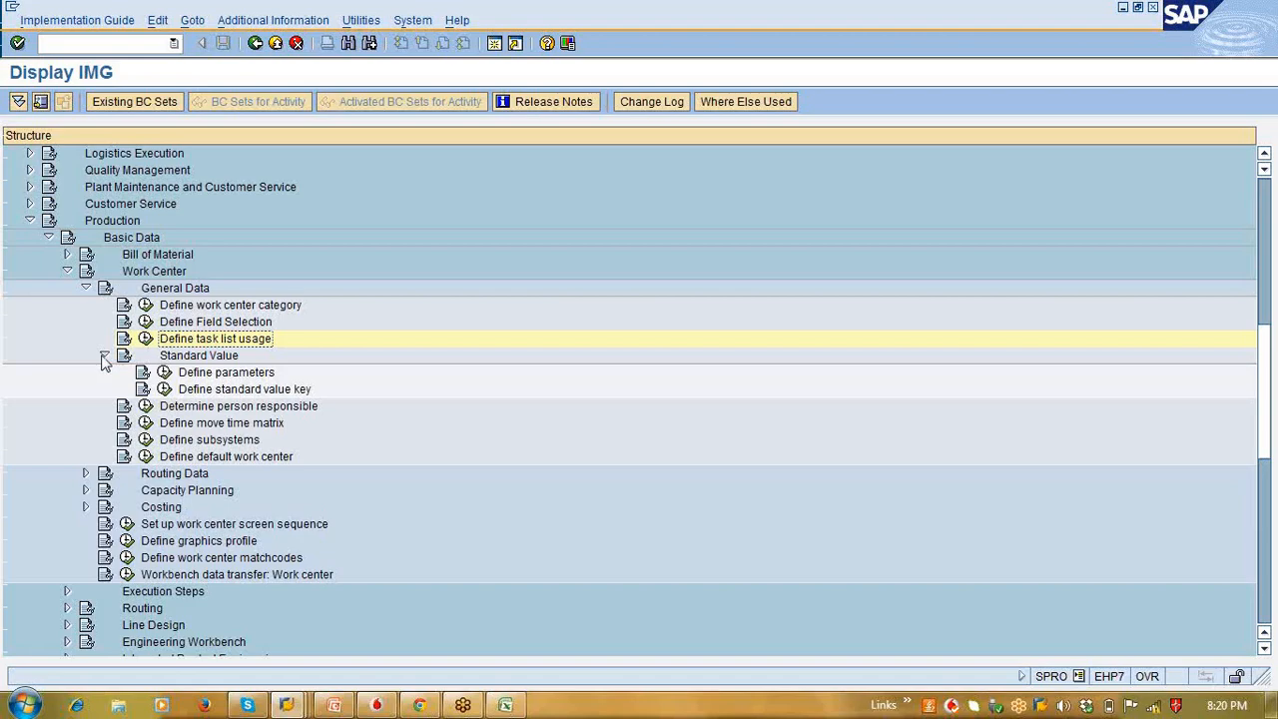
click(164, 389)
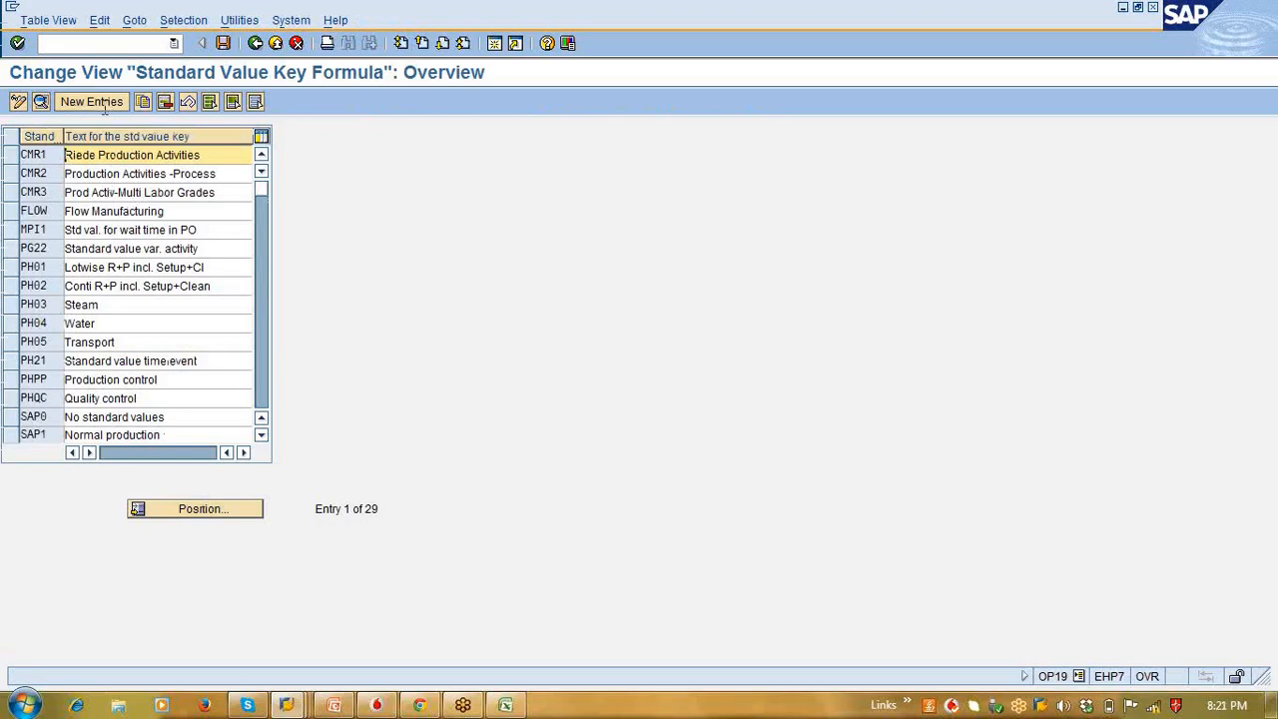
click(212, 197)
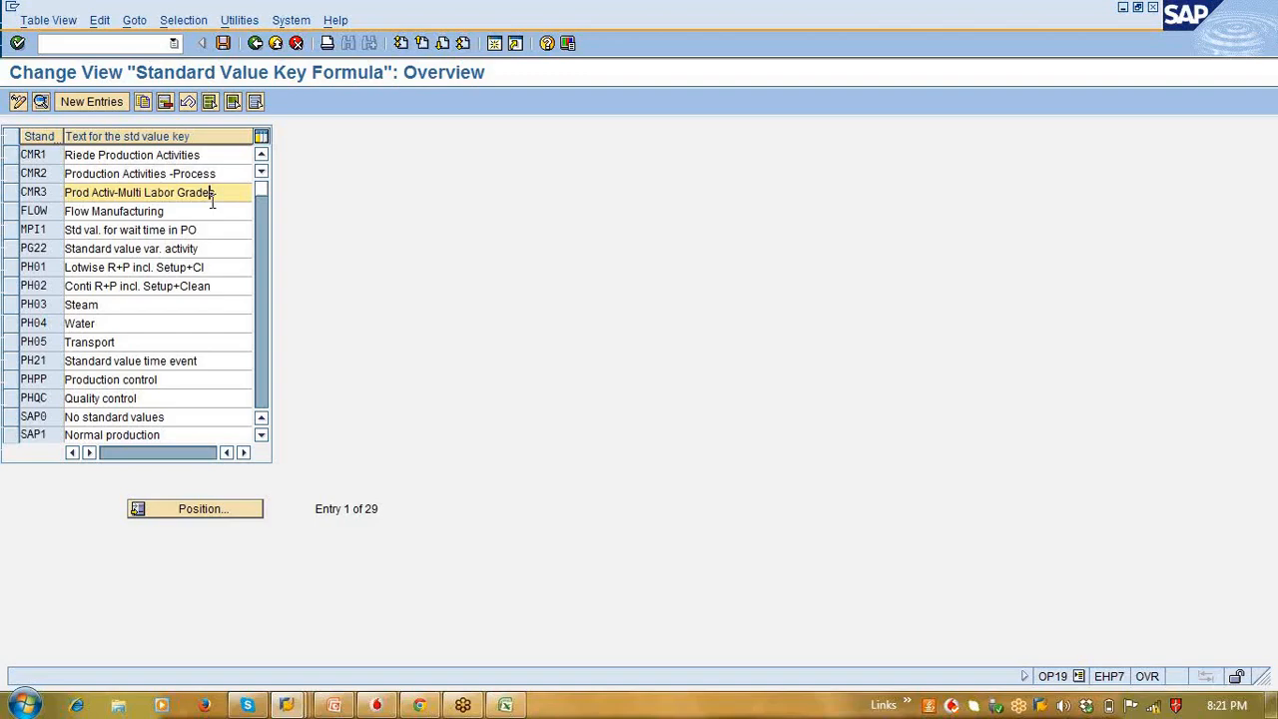
click(43, 173)
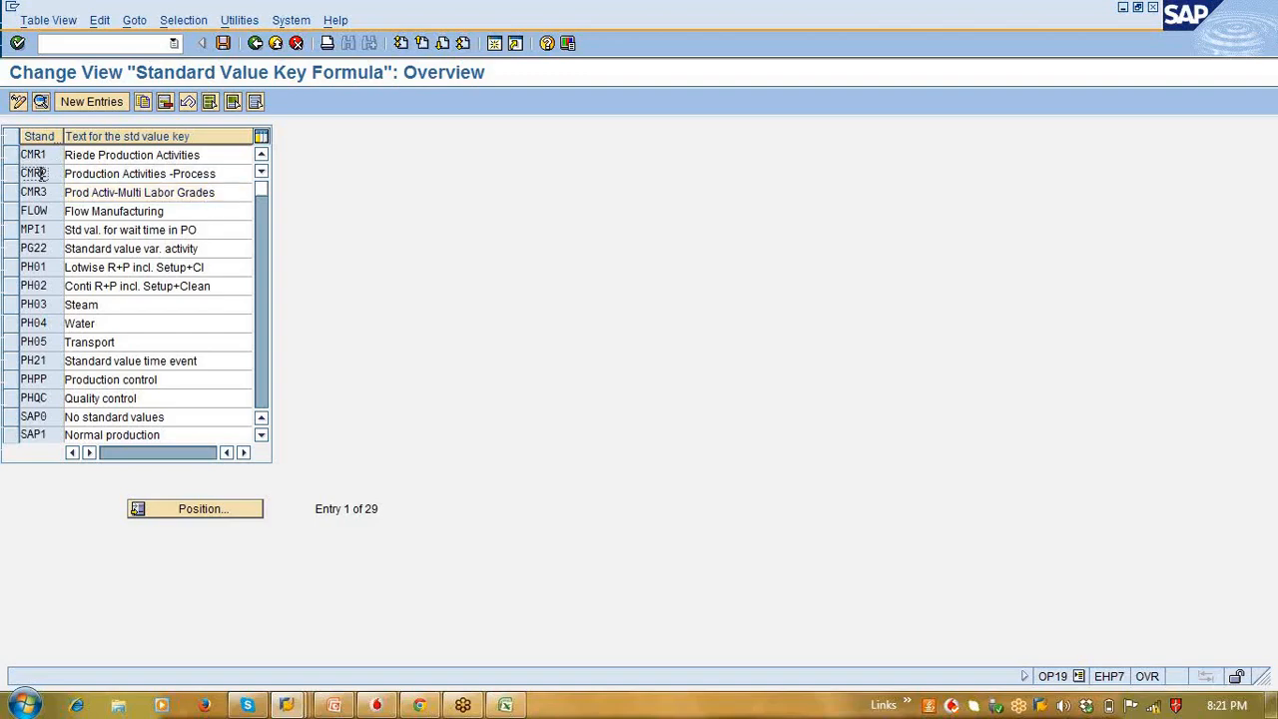
double_click(45, 174)
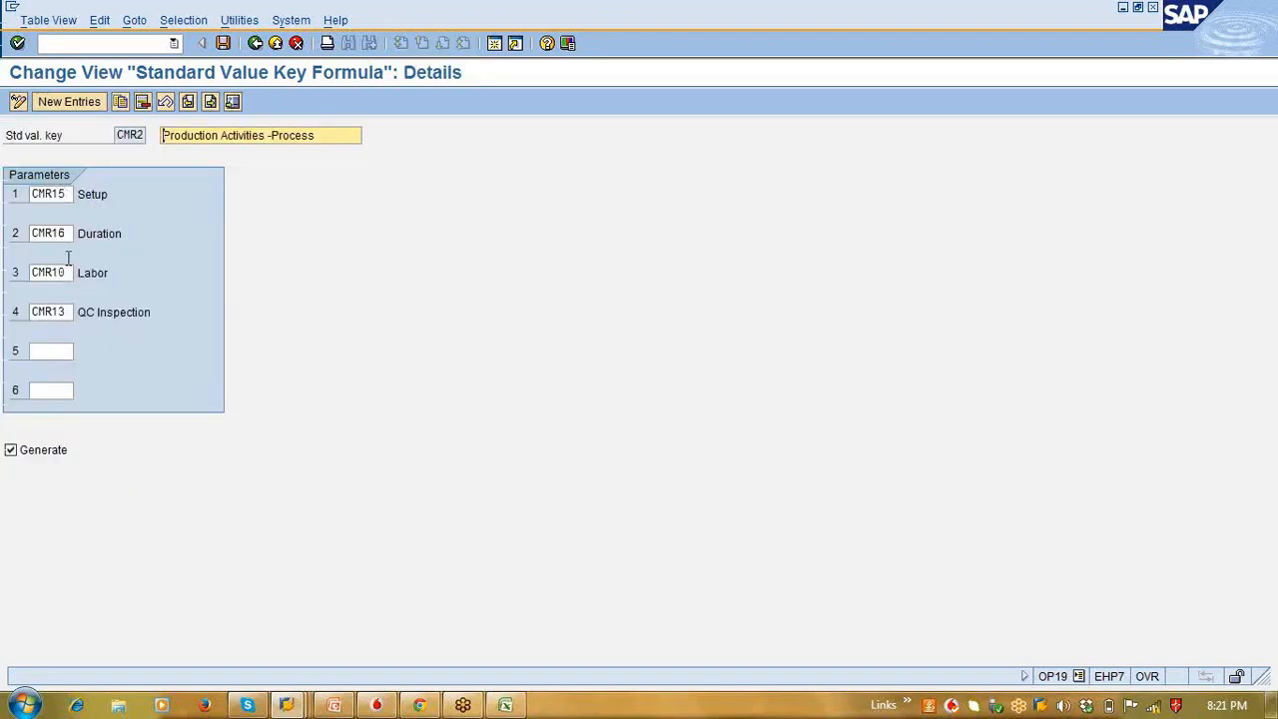
click(67, 192)
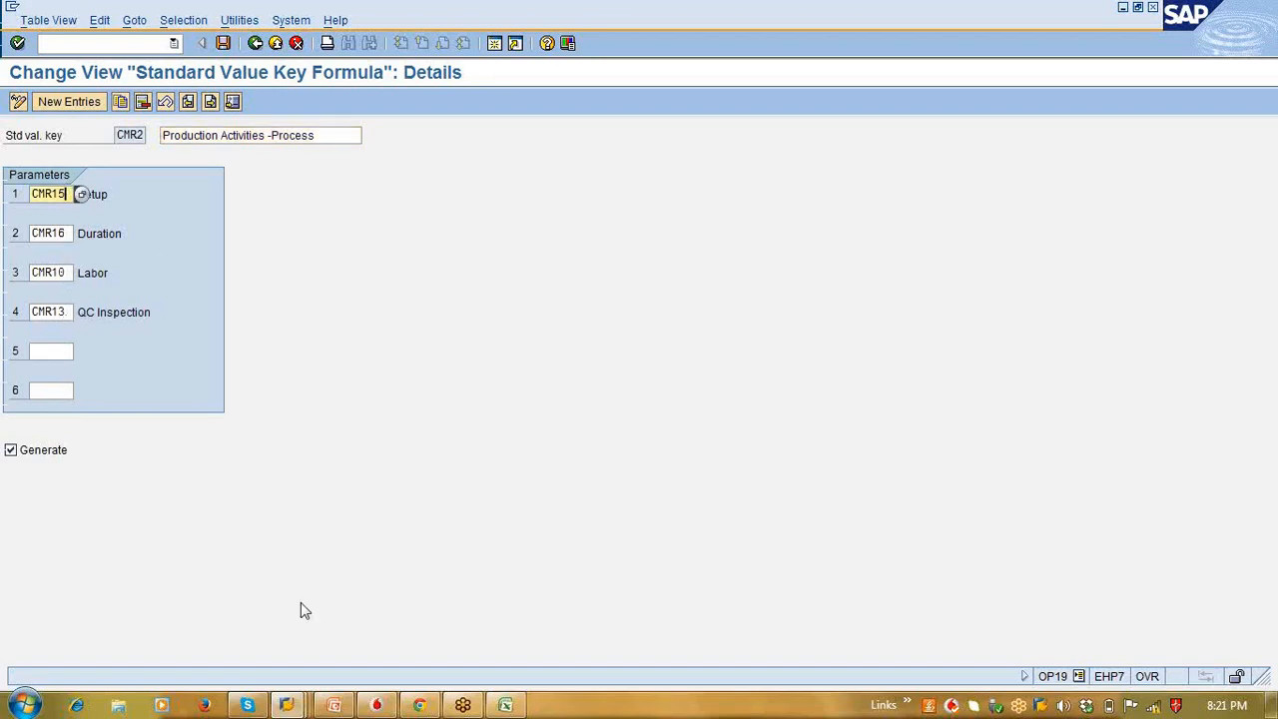
Step: Return to the standard value key overview and display the available standard value keys in the Create Work Center session for comparison
mouse_move(309, 703)
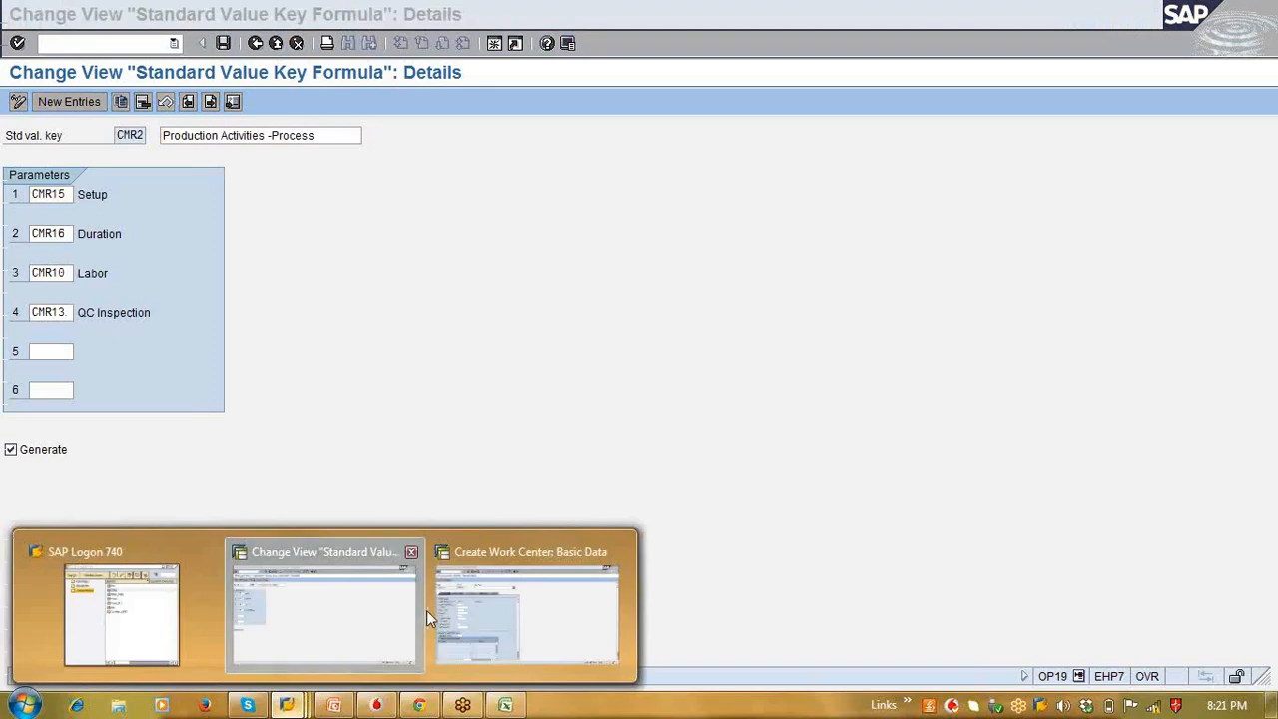
click(459, 614)
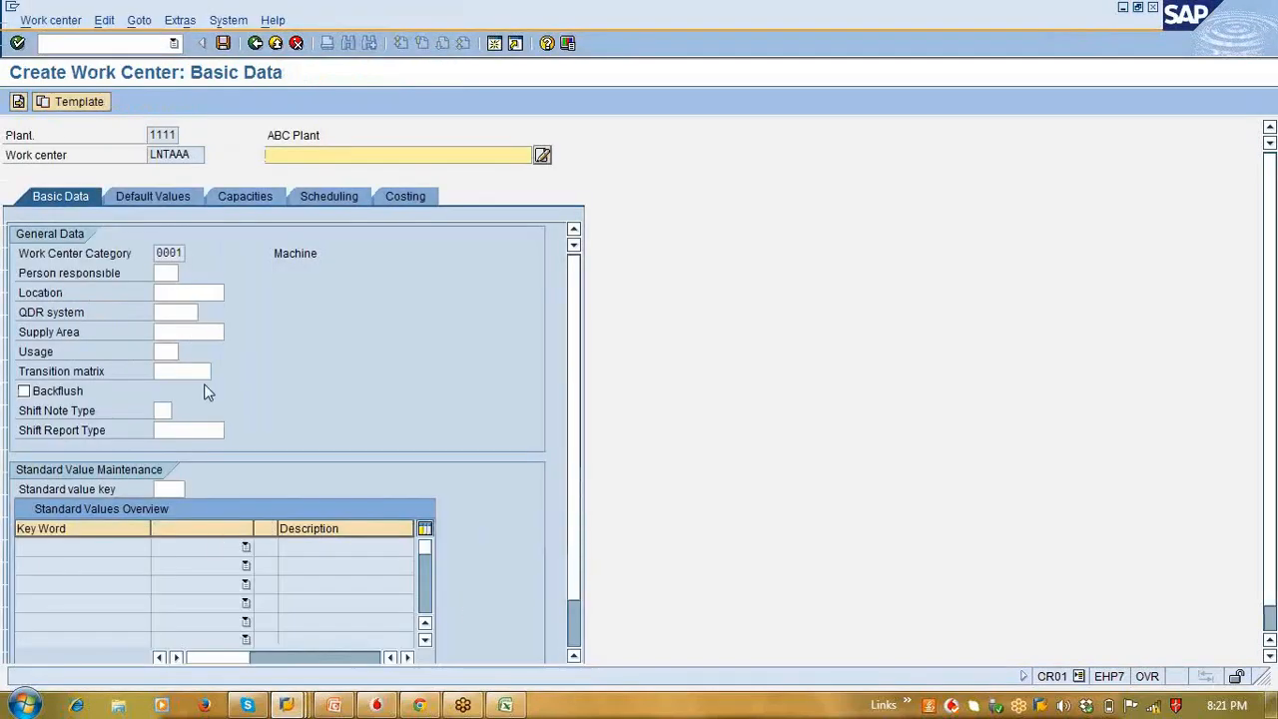
click(167, 487)
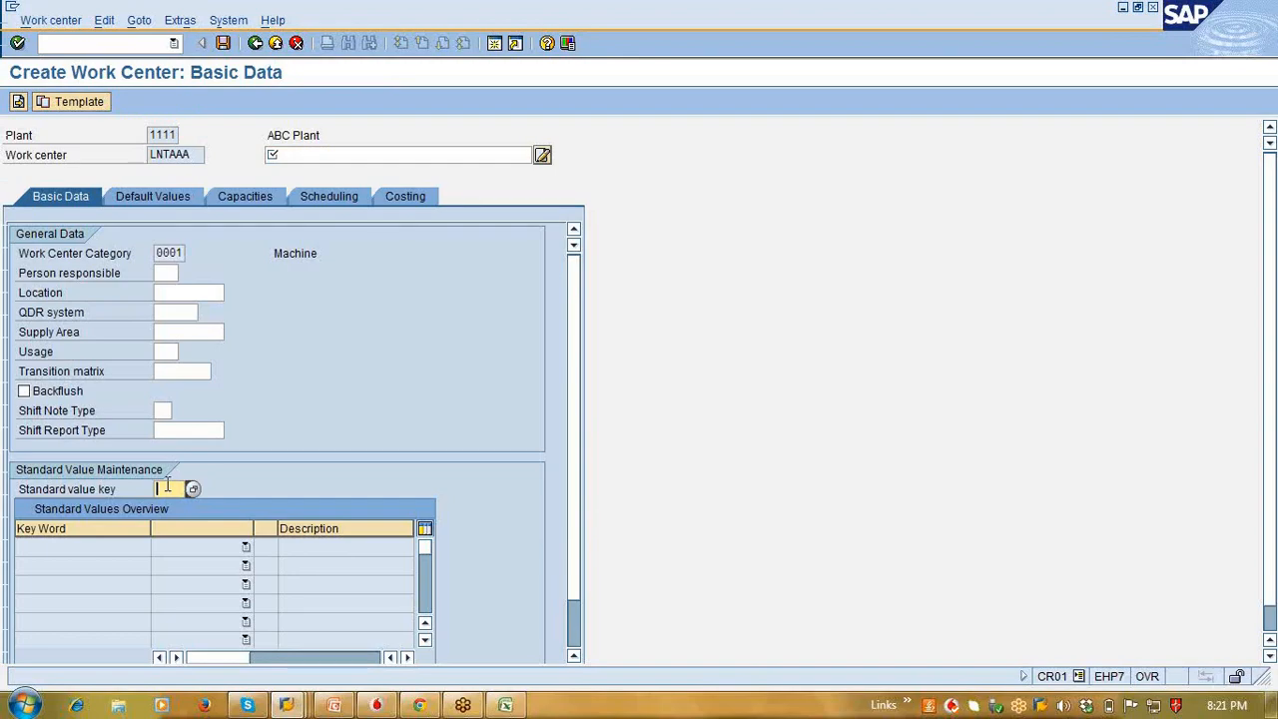
key(alt+Tab)
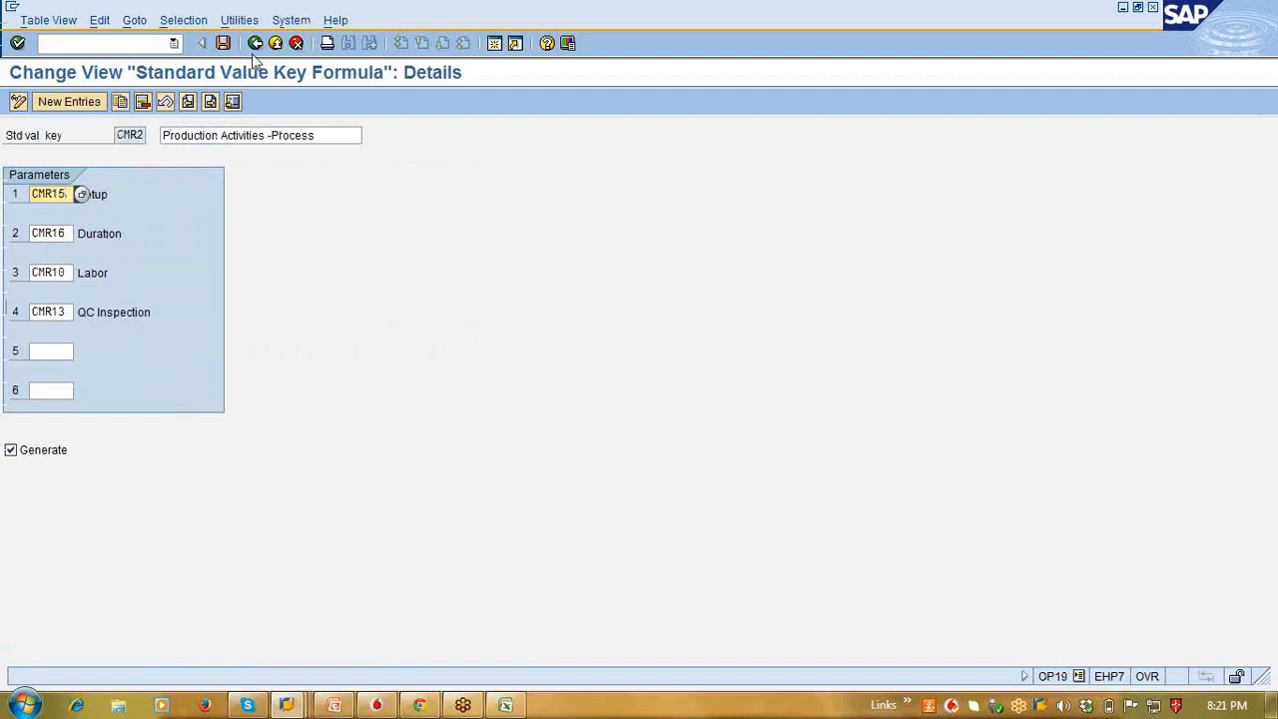
click(255, 43)
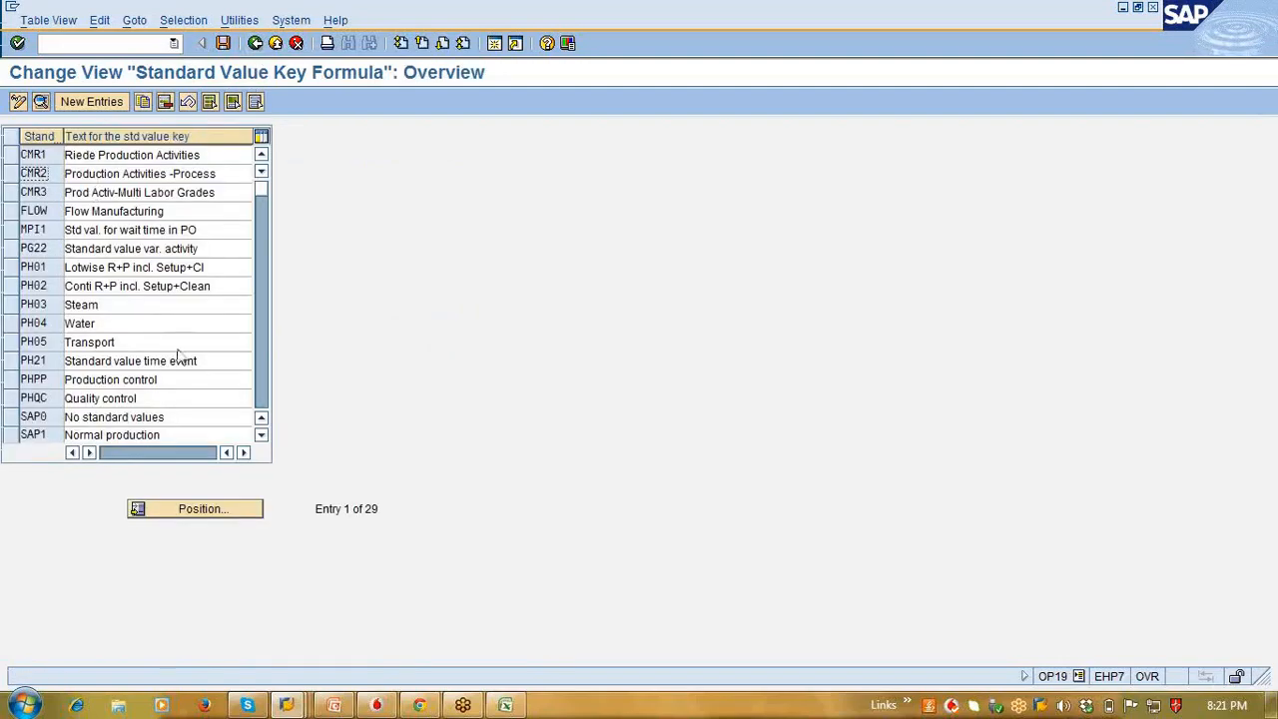
key(alt+Tab)
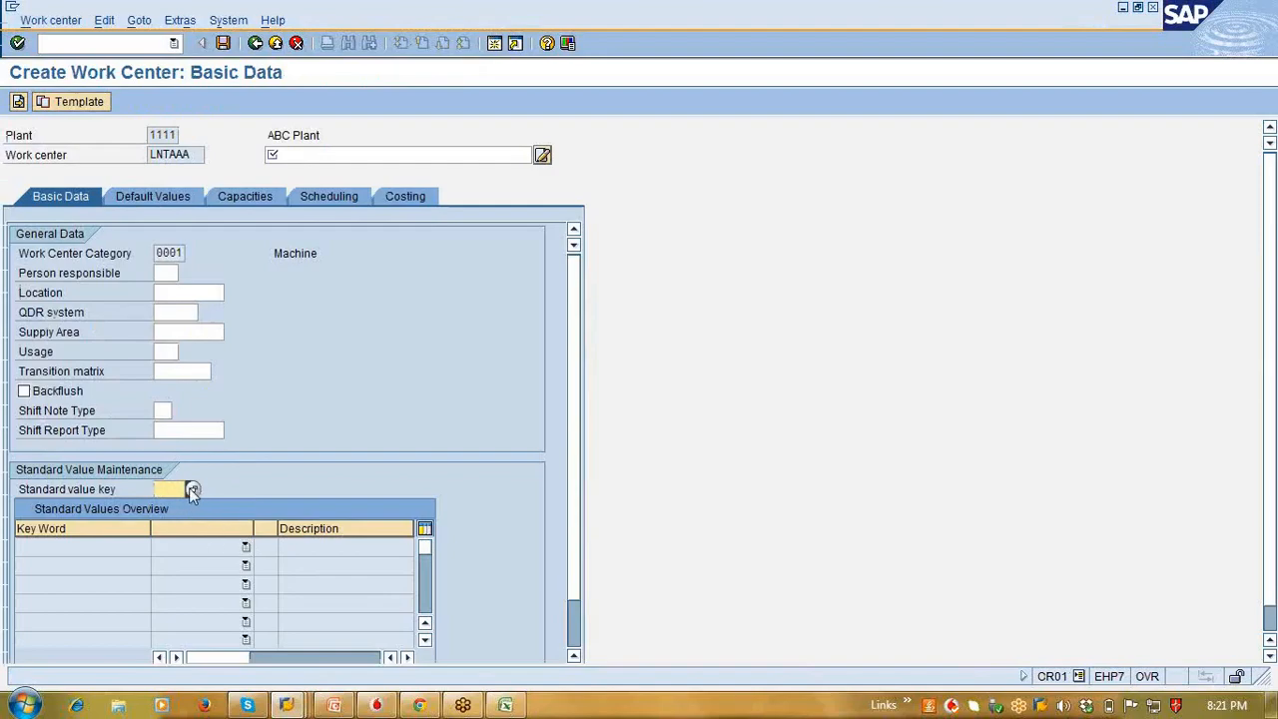
click(191, 489)
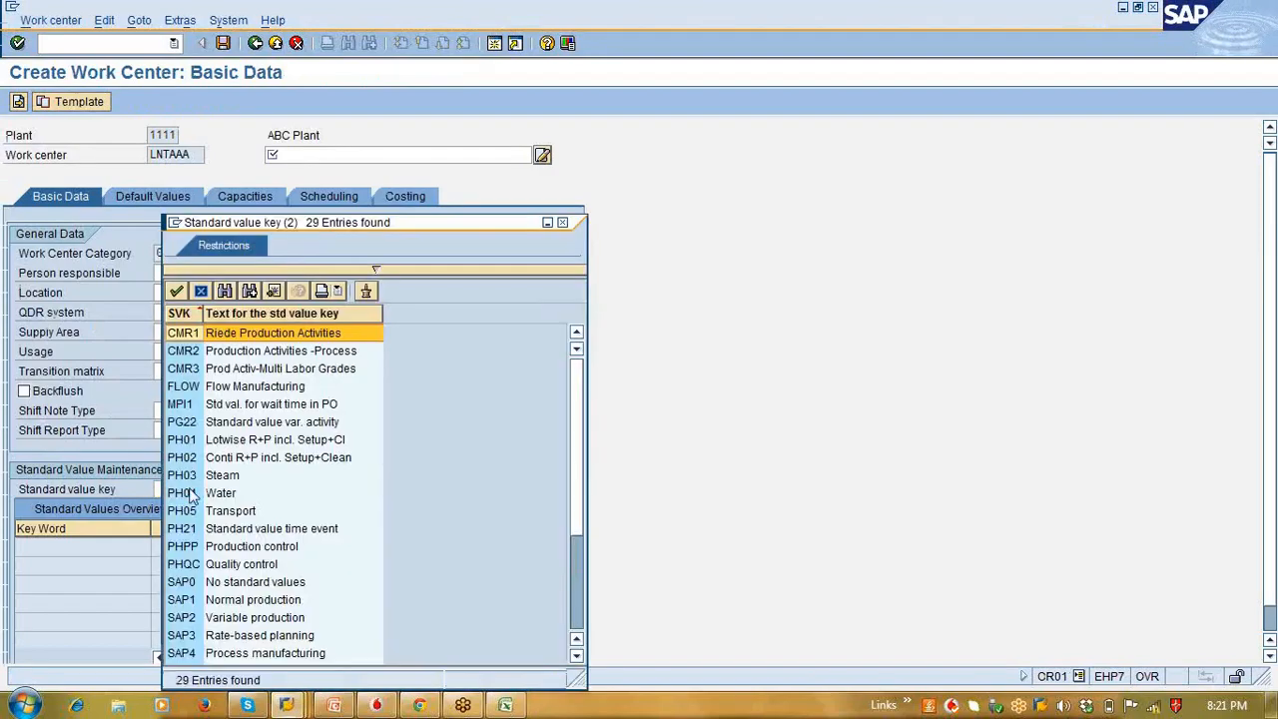
Step: Choose standard value key CMR2 for work center LNTAAA, enter the description "ll", and load the key's standard values
key(Down)
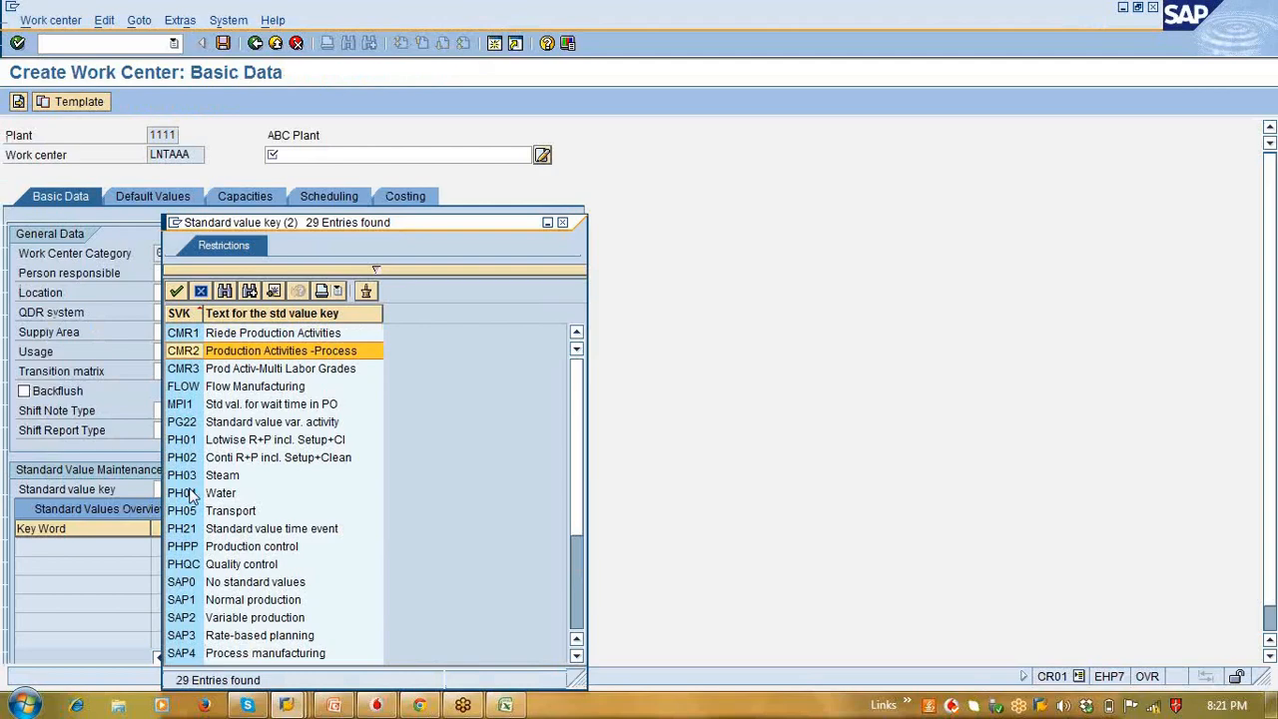
key(Return)
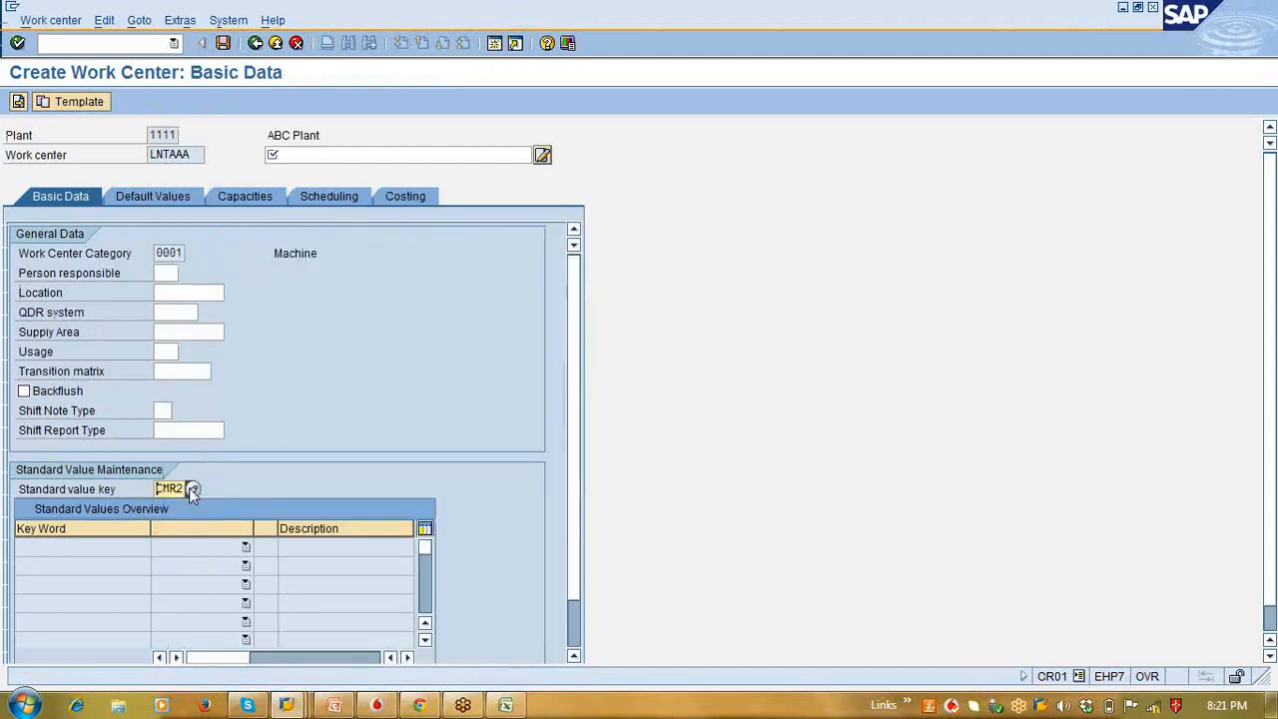
key(Return)
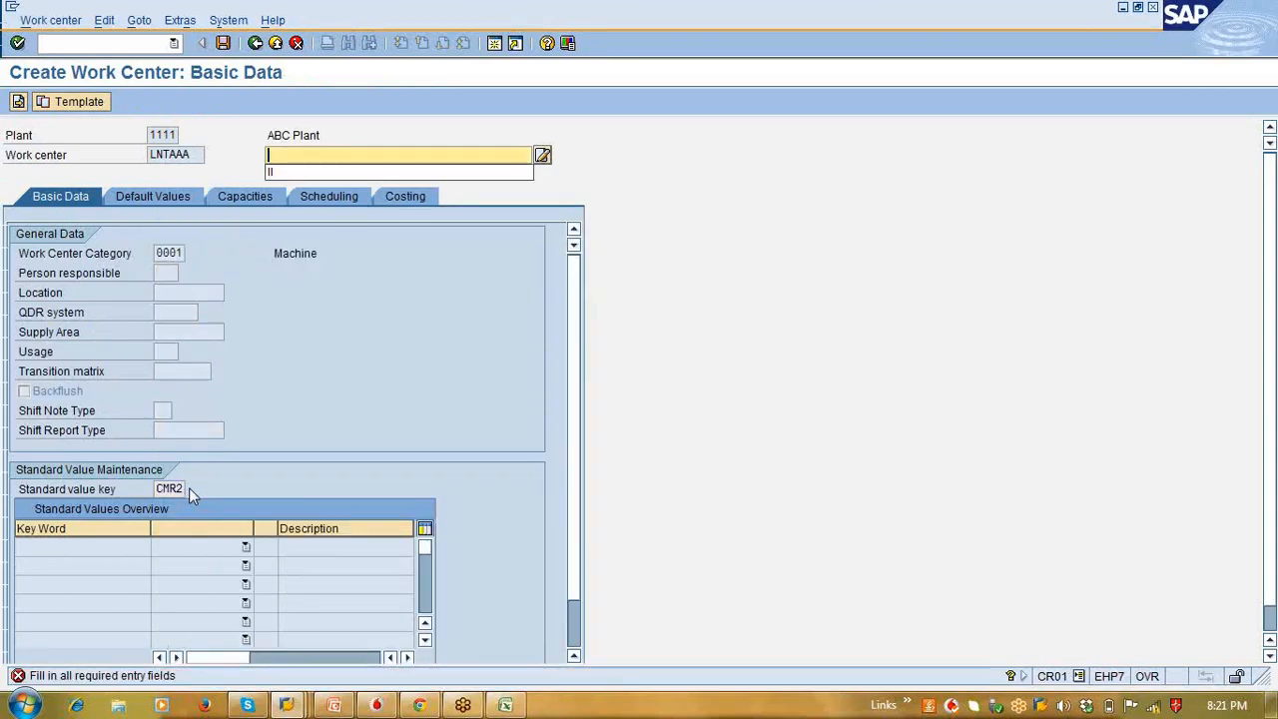
text(ll)
key(Return)
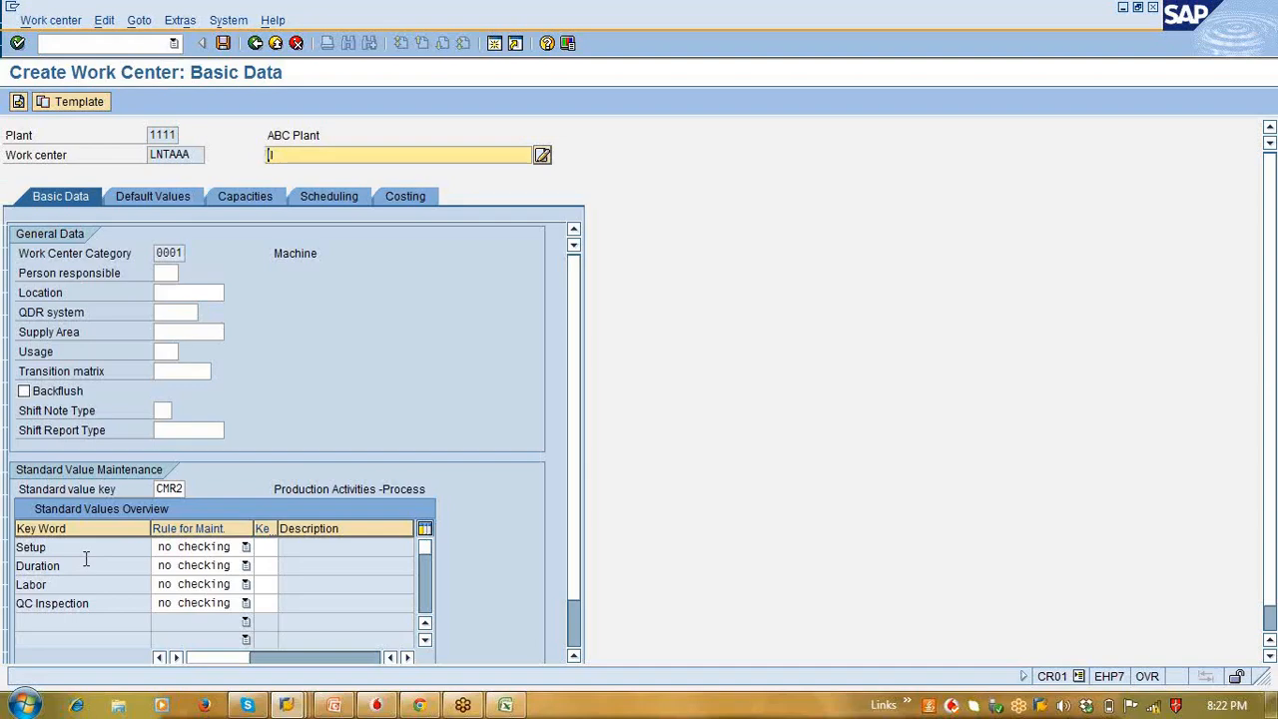
Step: Replace the standard value key with SAP1, Normal production, and load its standard values
click(157, 489)
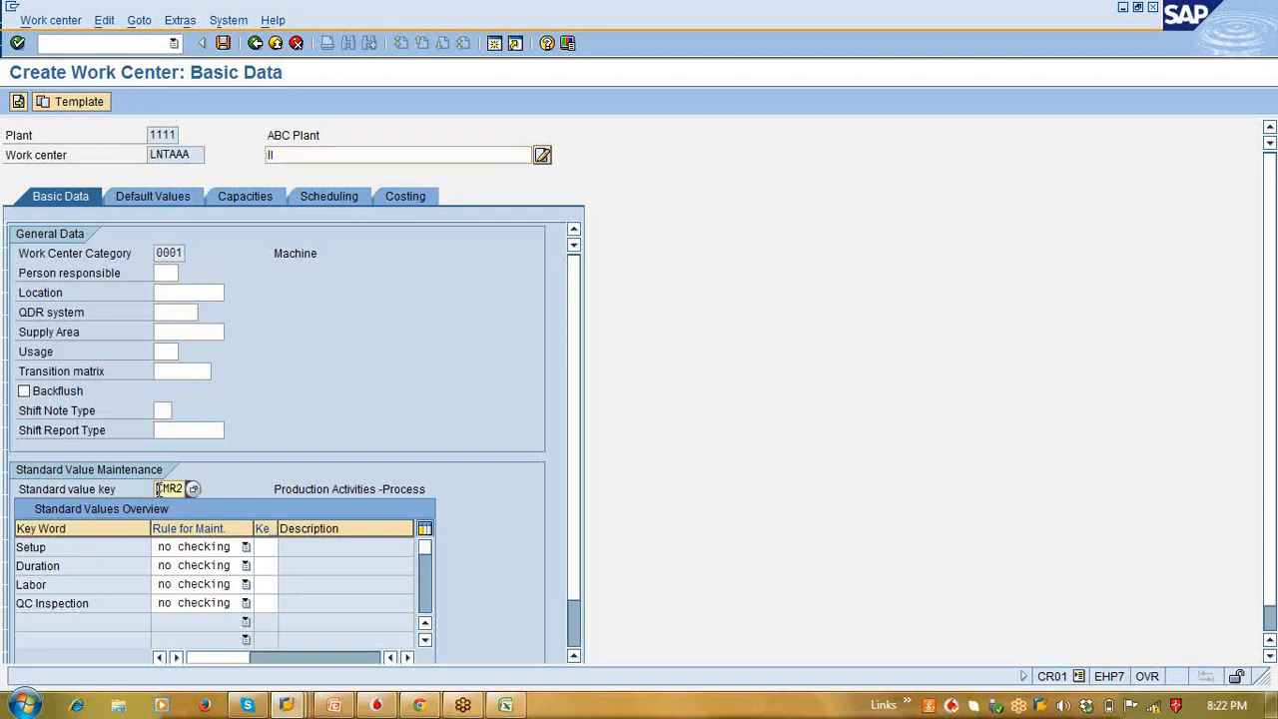
key(Delete)
key(Delete)
key(Delete)
key(Delete)
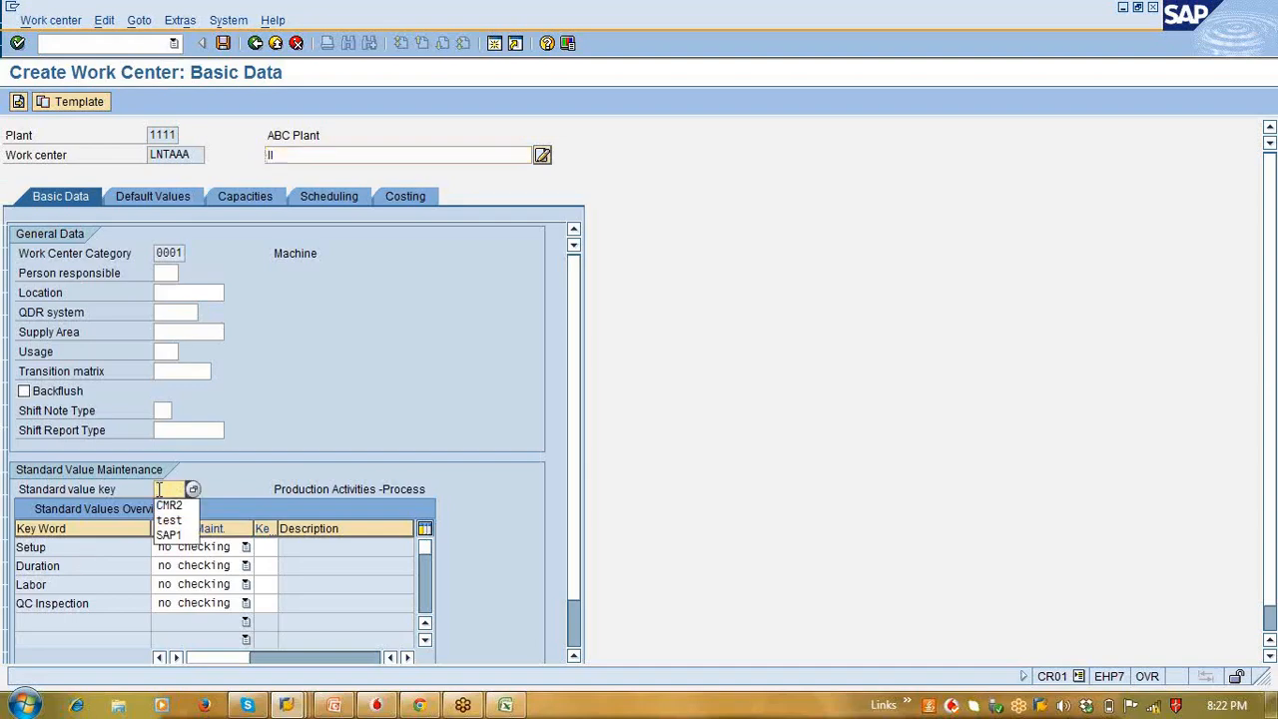
key(Return)
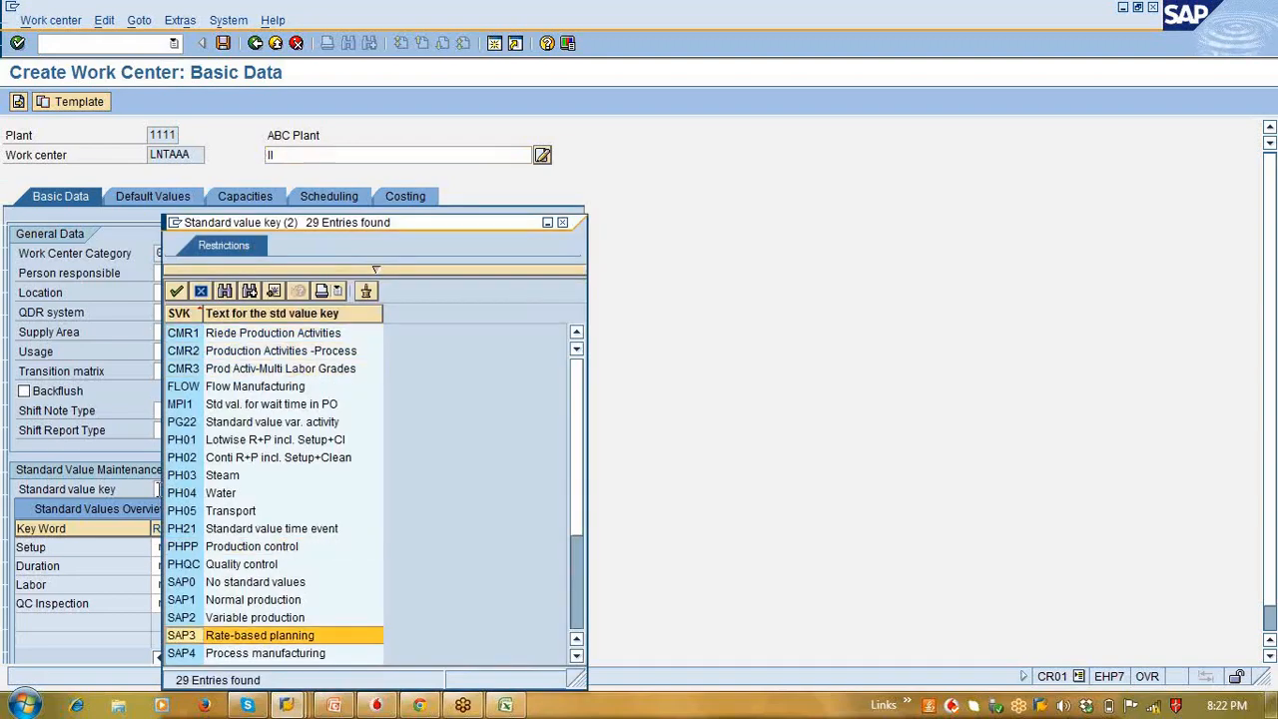
key(Up)
key(Up)
key(Return)
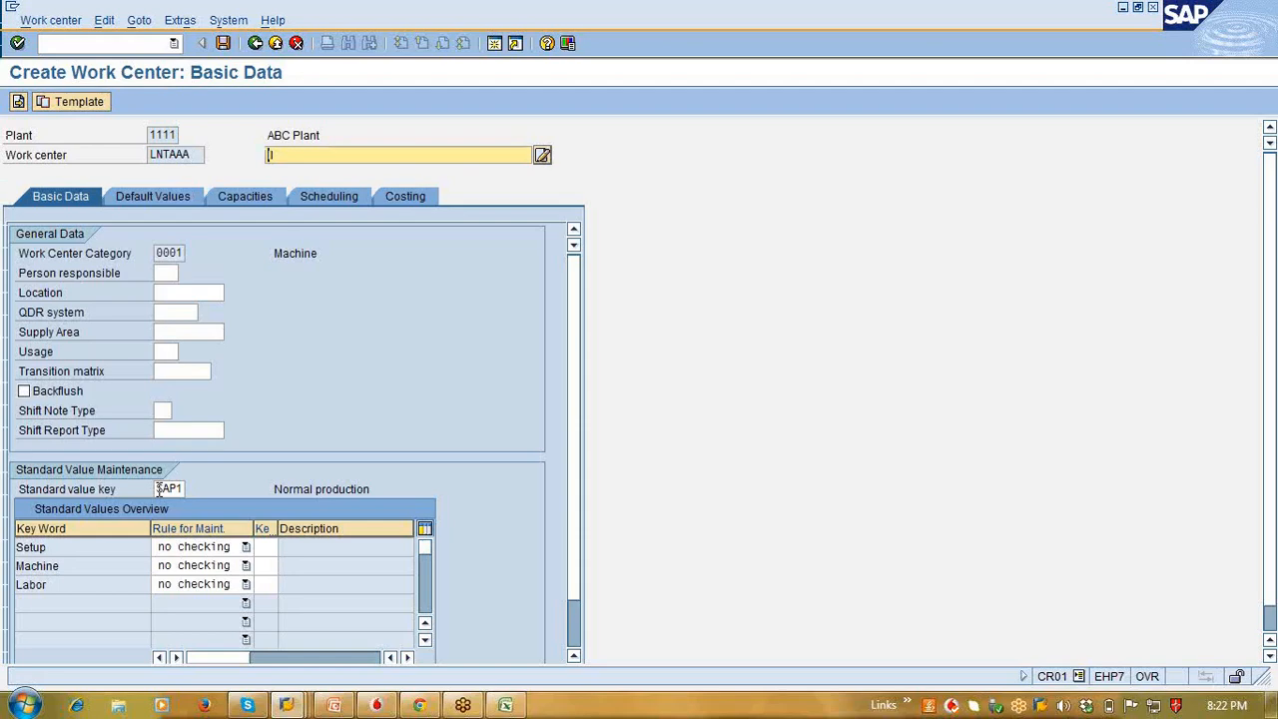
text(l)
text(I)
Step: Widen the Rule for Maint. column and review the maintenance rules available for the Setup standard value
drag(251, 534, 333, 555)
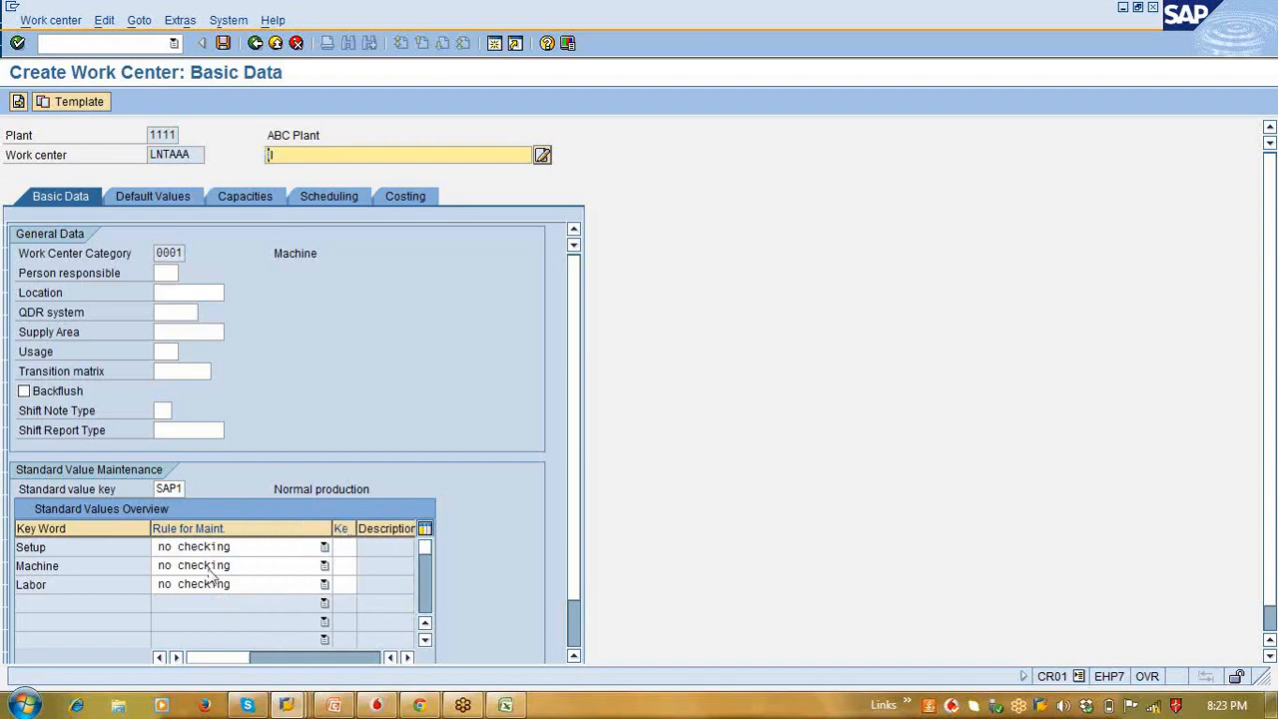
click(125, 555)
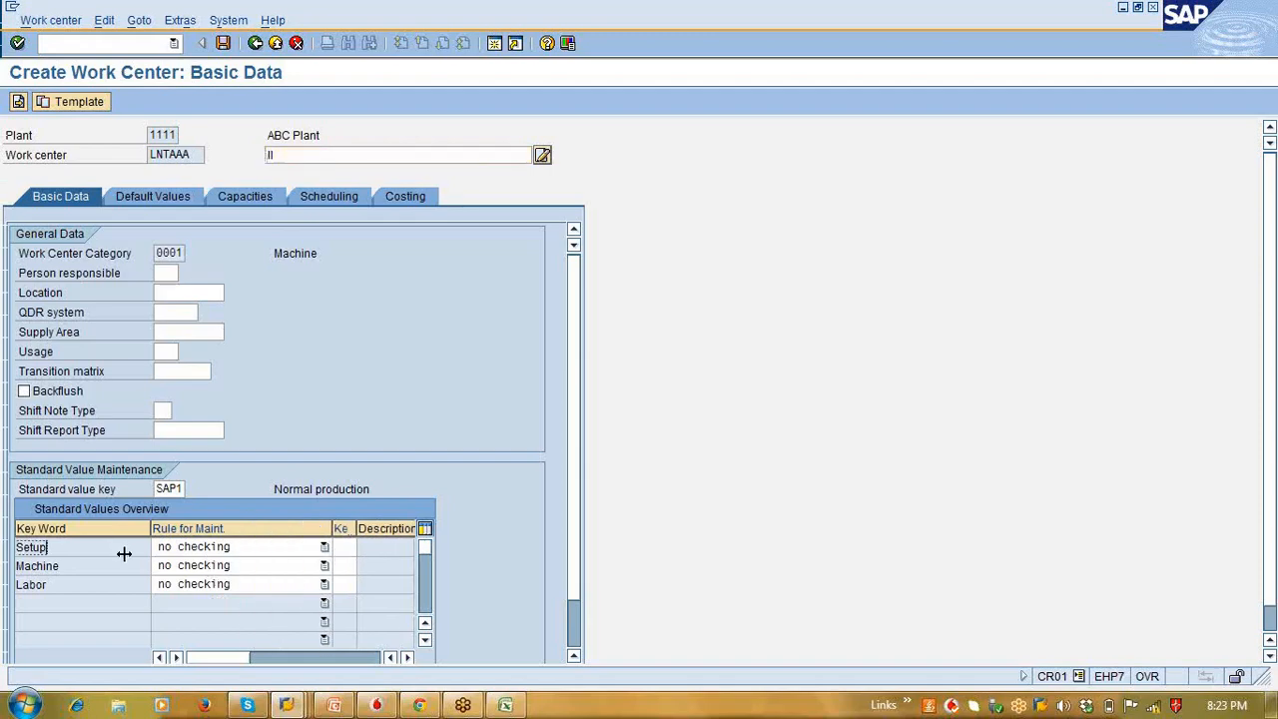
click(274, 556)
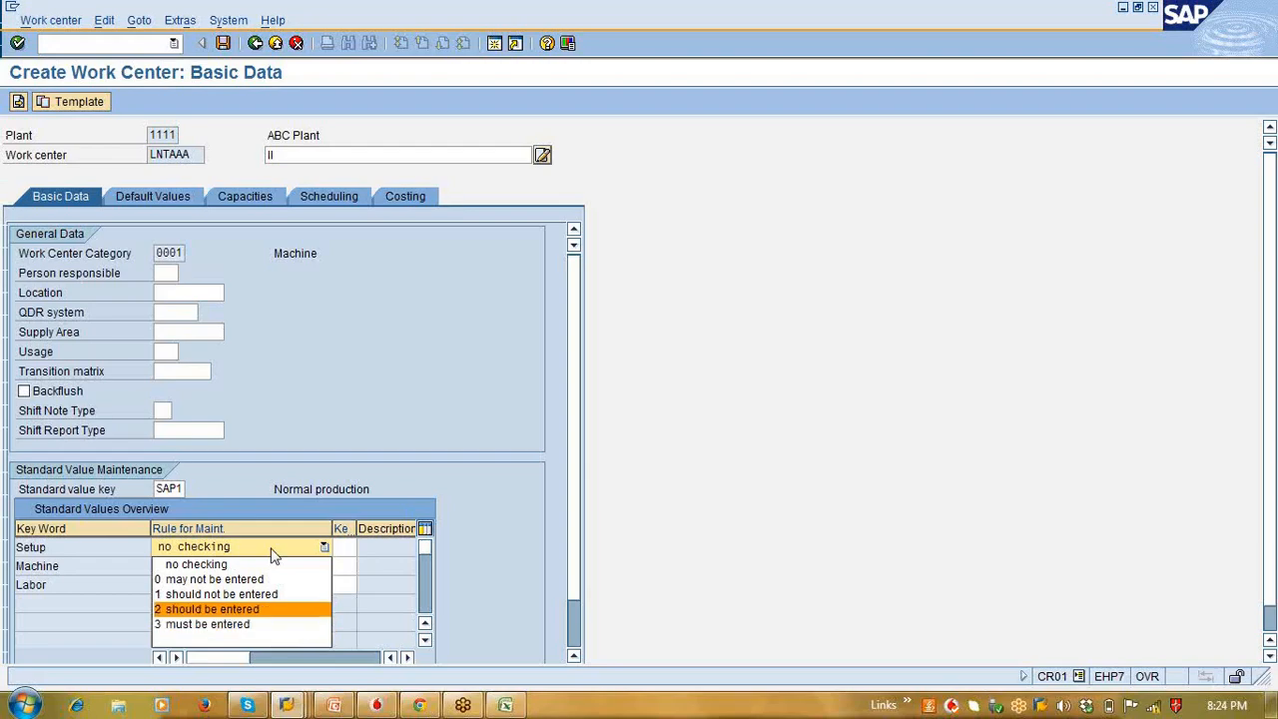
key(Return)
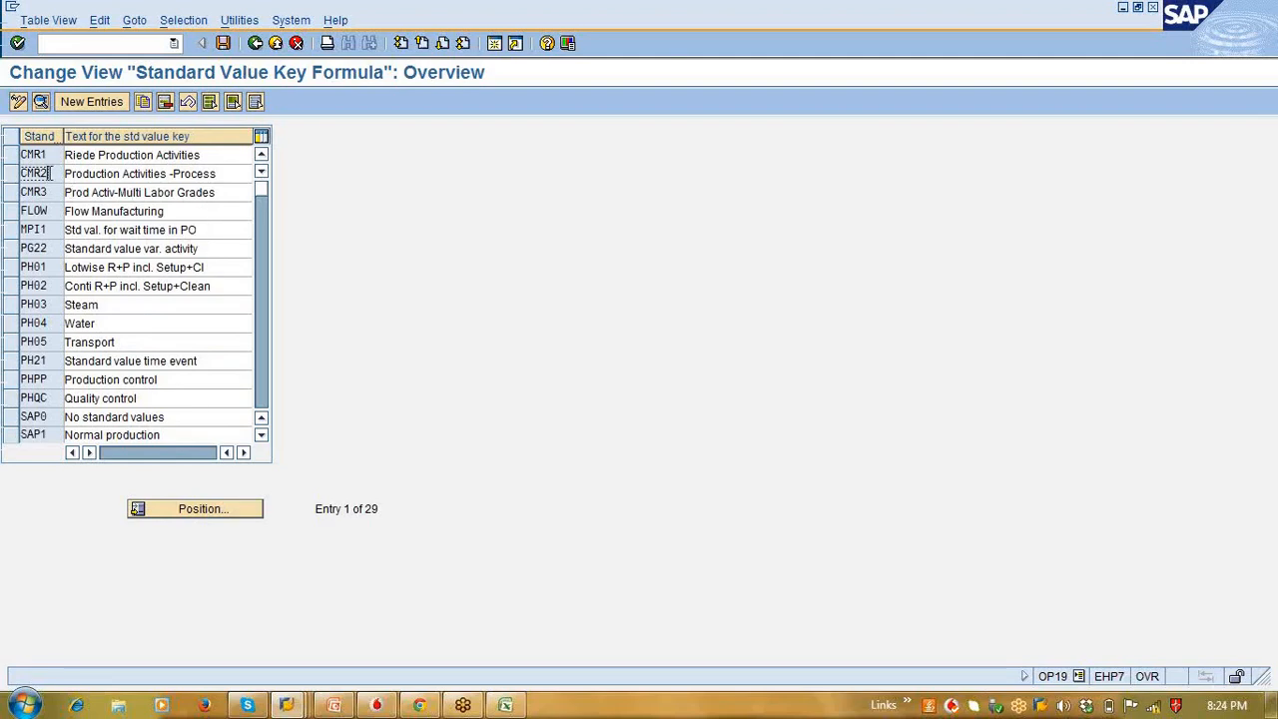
Step: Display the parameters of standard value key SAP1 in customizing, and return to the IMG
click(147, 361)
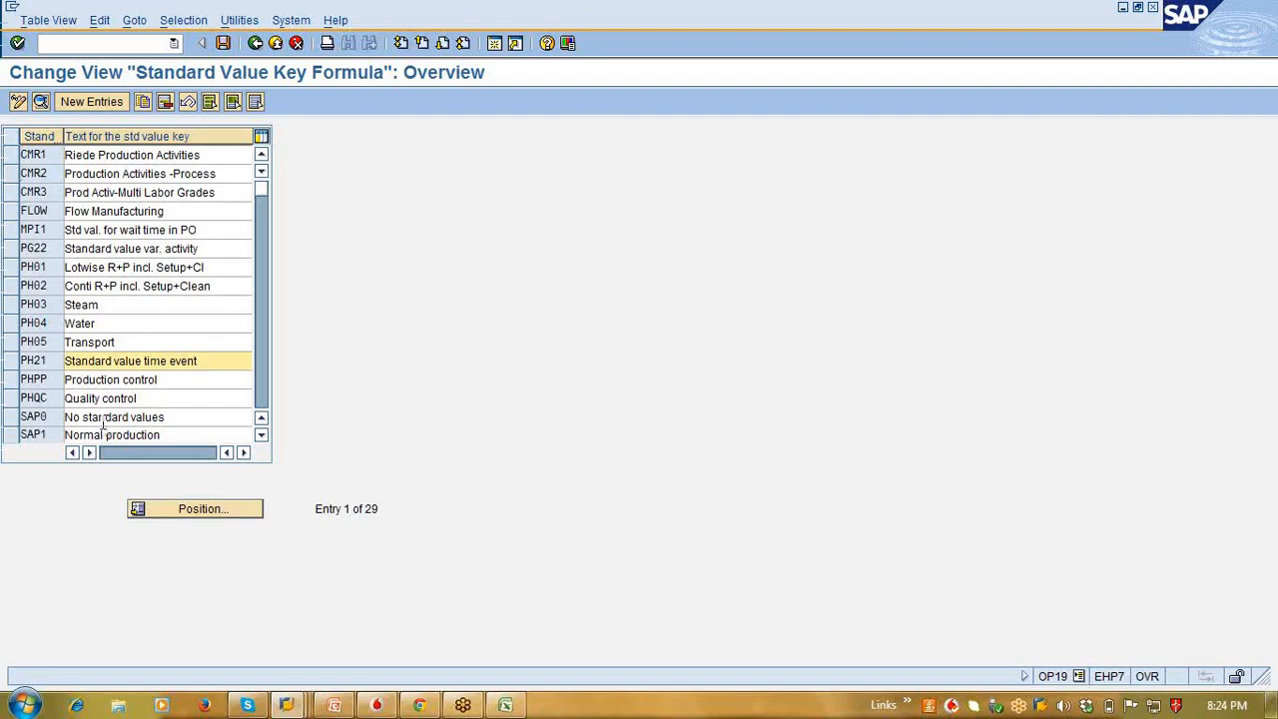
double_click(49, 436)
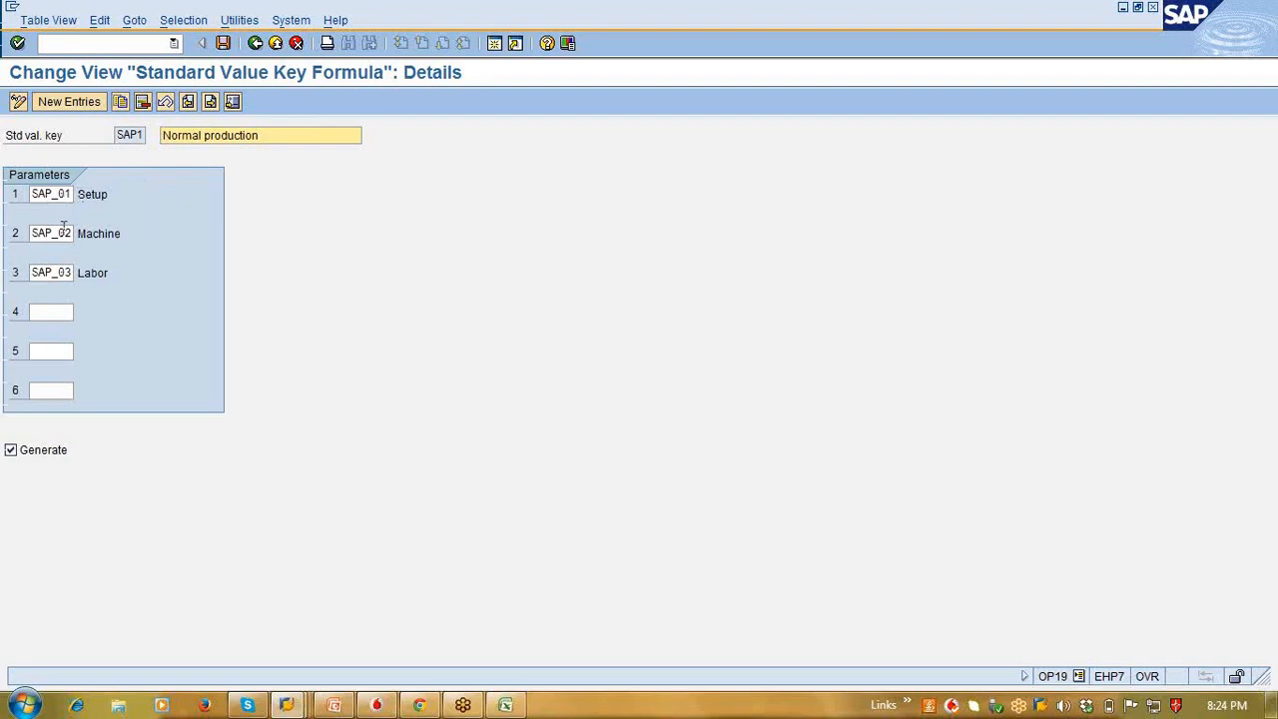
click(255, 44)
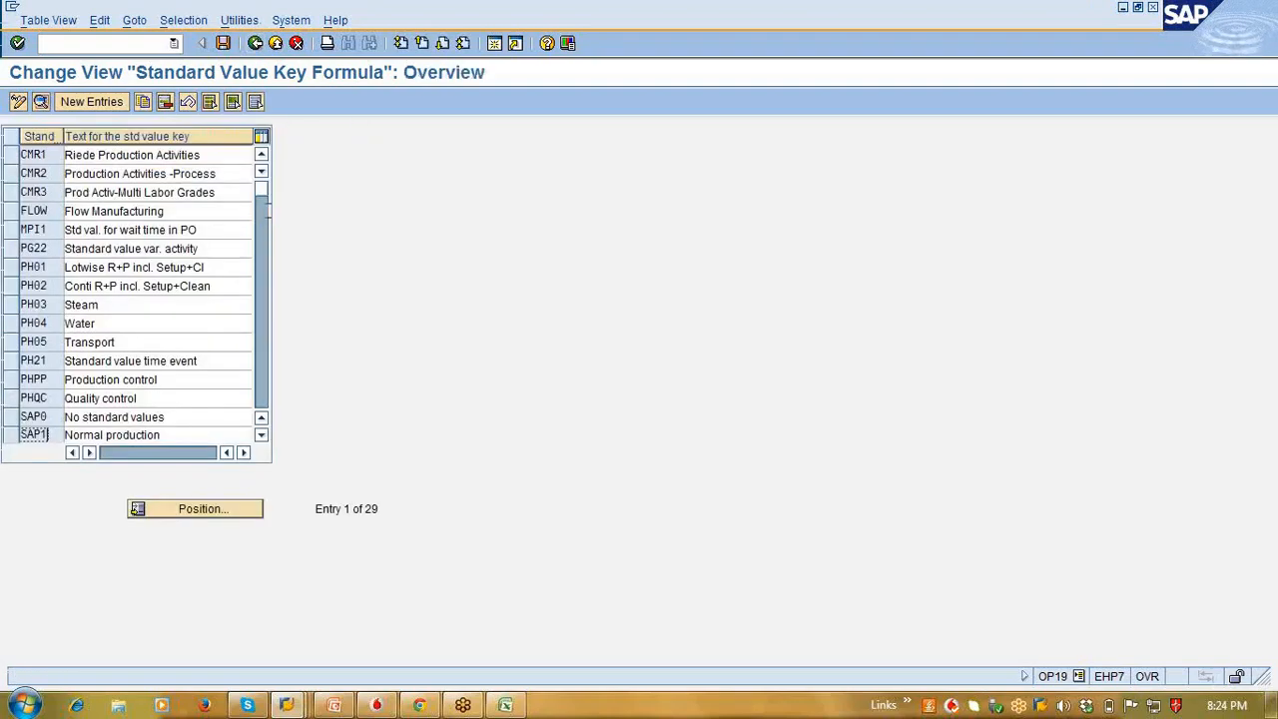
click(255, 44)
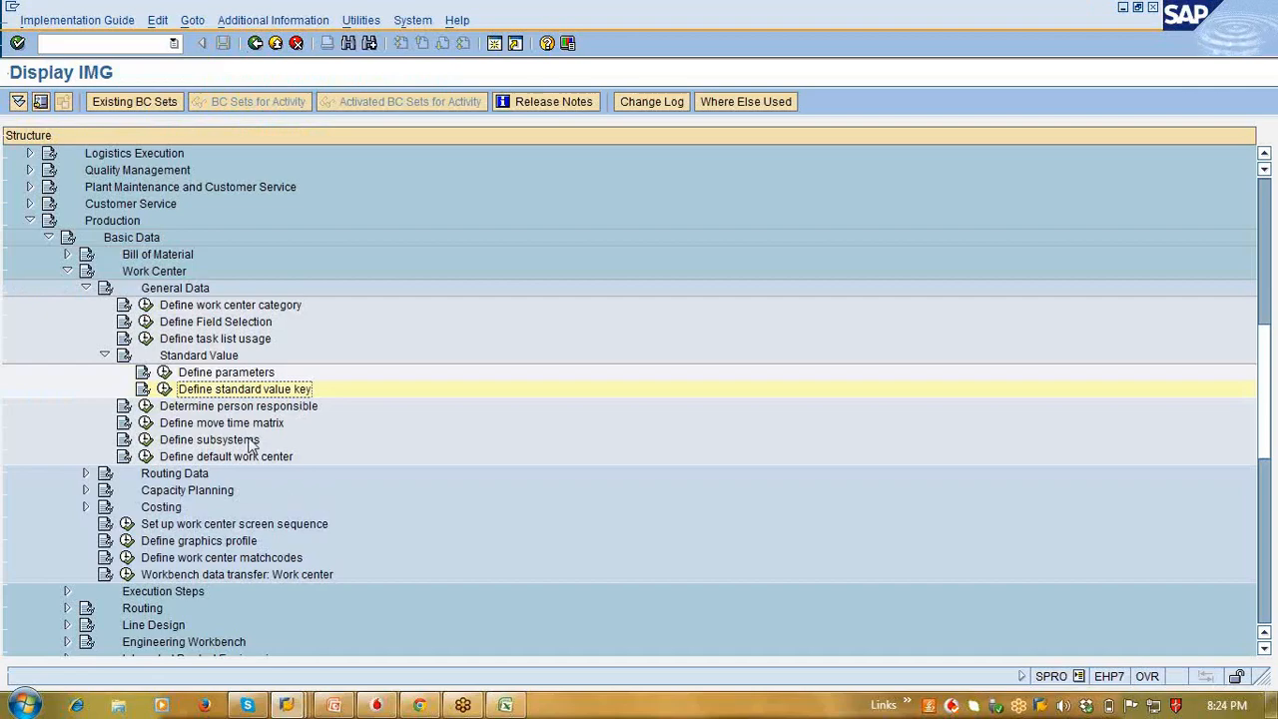
Step: Open Define parameters and examine the parameter text and keyword of parameter CMR10
click(165, 371)
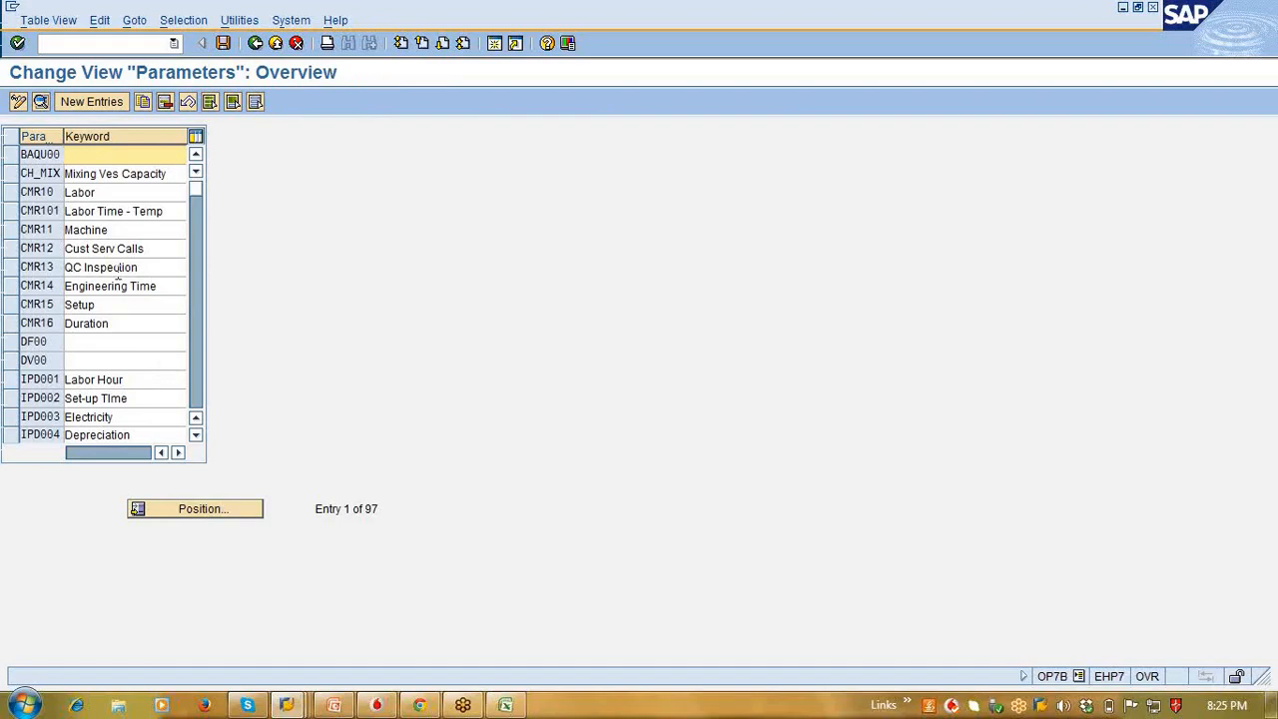
double_click(76, 192)
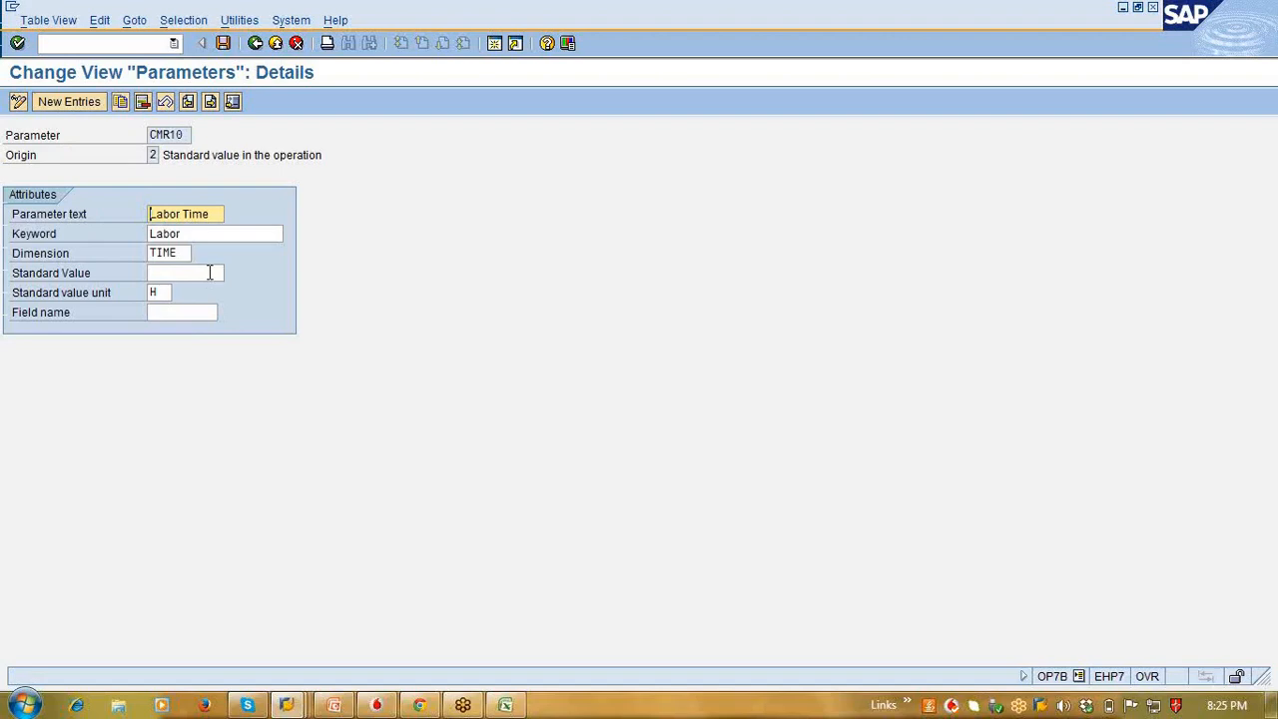
click(184, 134)
click(219, 215)
click(203, 237)
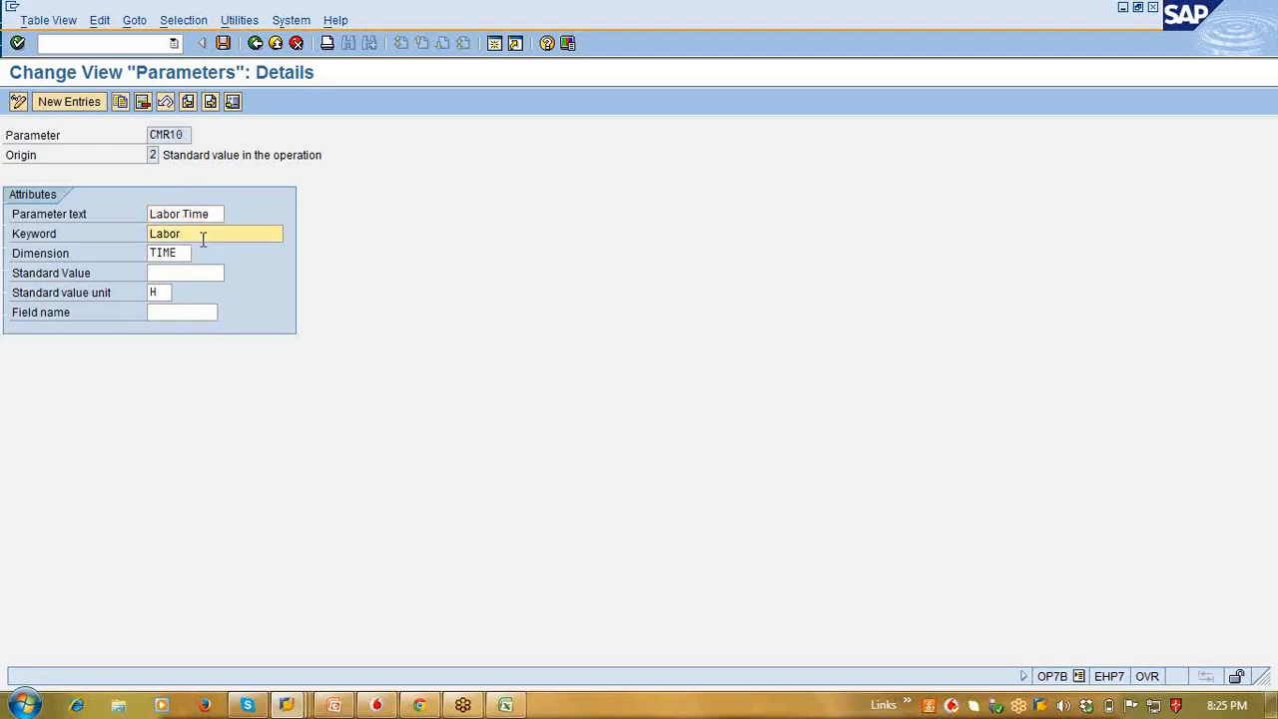
Step: Compare the parameter's keyword with the Labor row in the Create Work Center session, and return to the parameter details
click(286, 705)
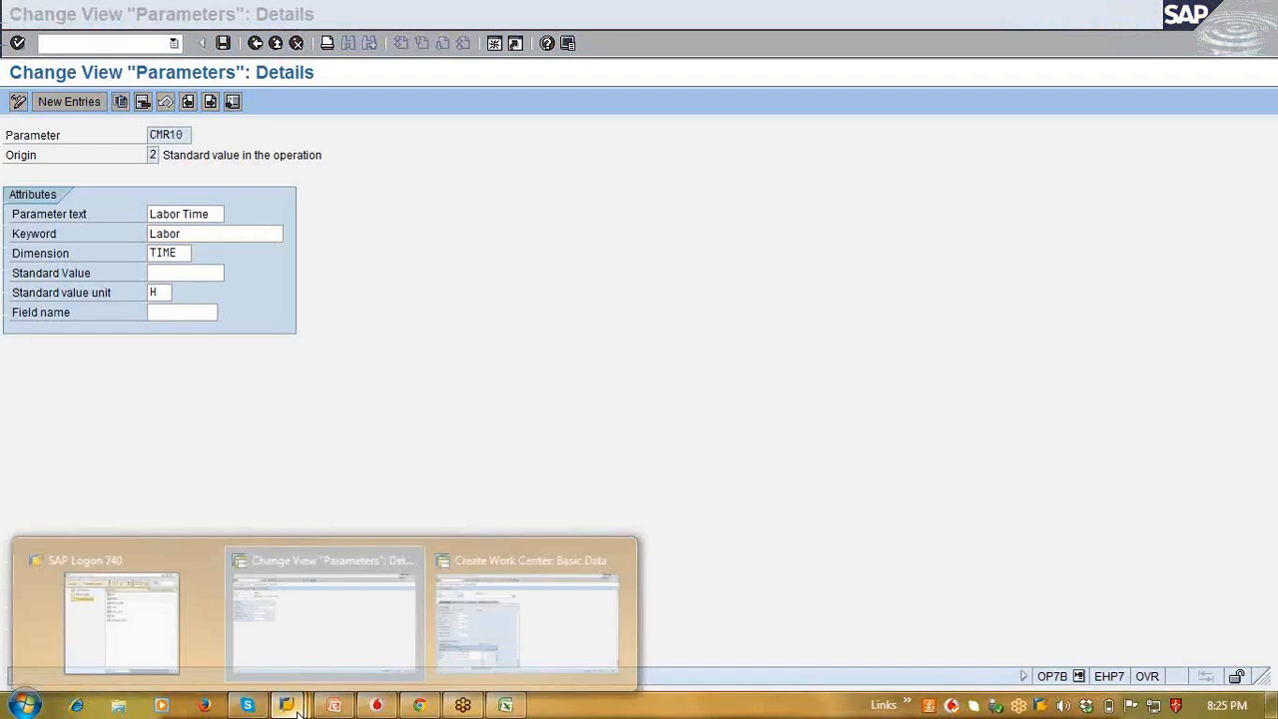
click(479, 626)
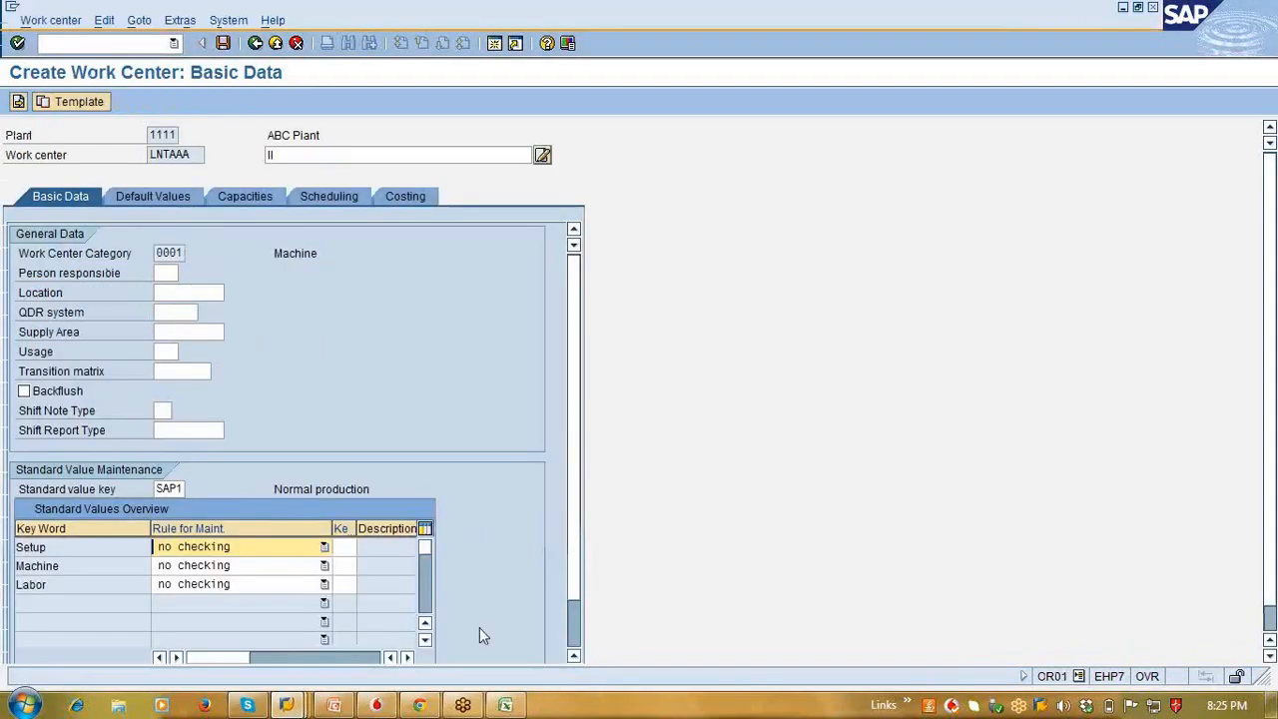
click(121, 586)
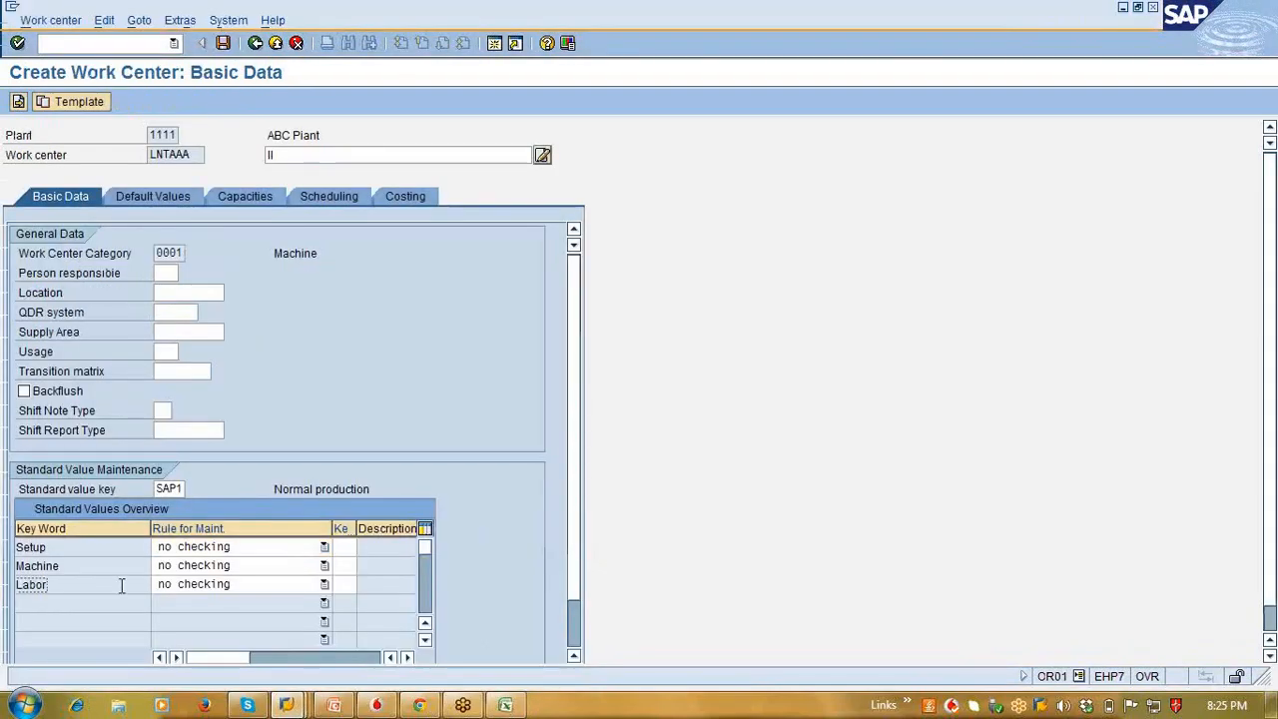
key(alt+Tab)
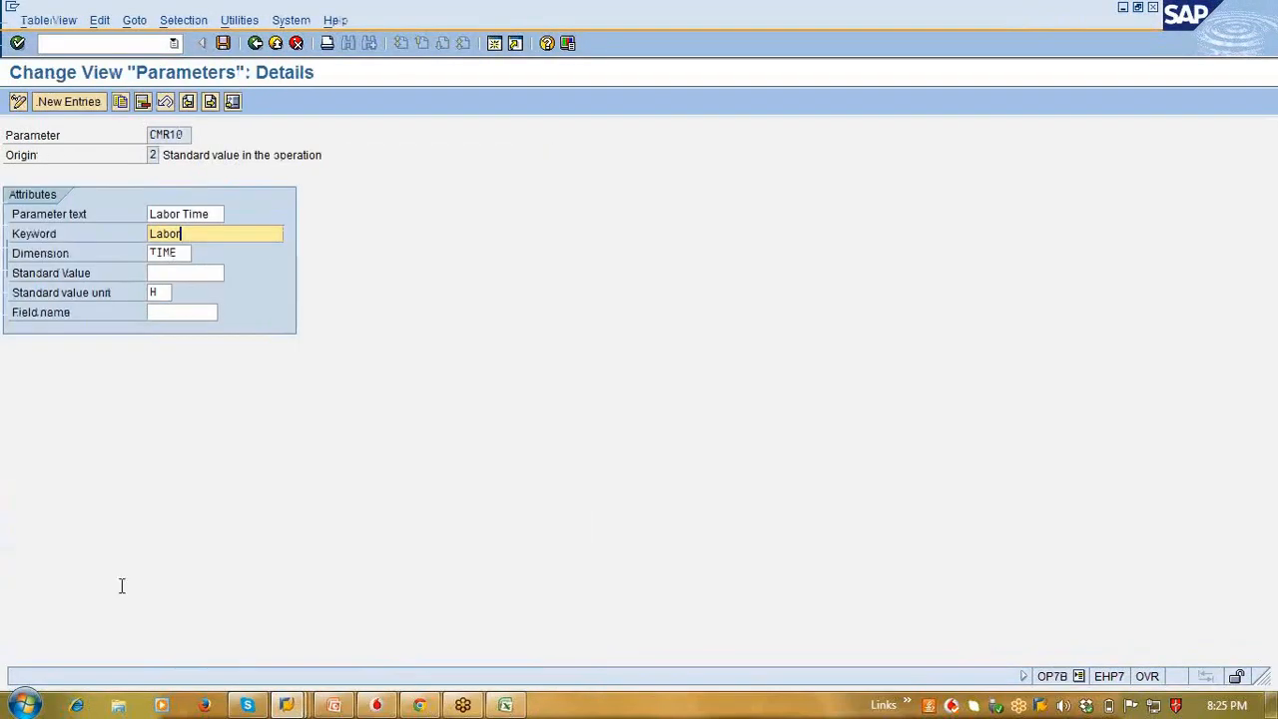
Step: Check the dimension and standard value unit of parameter CMR10, and return to the IMG
click(174, 255)
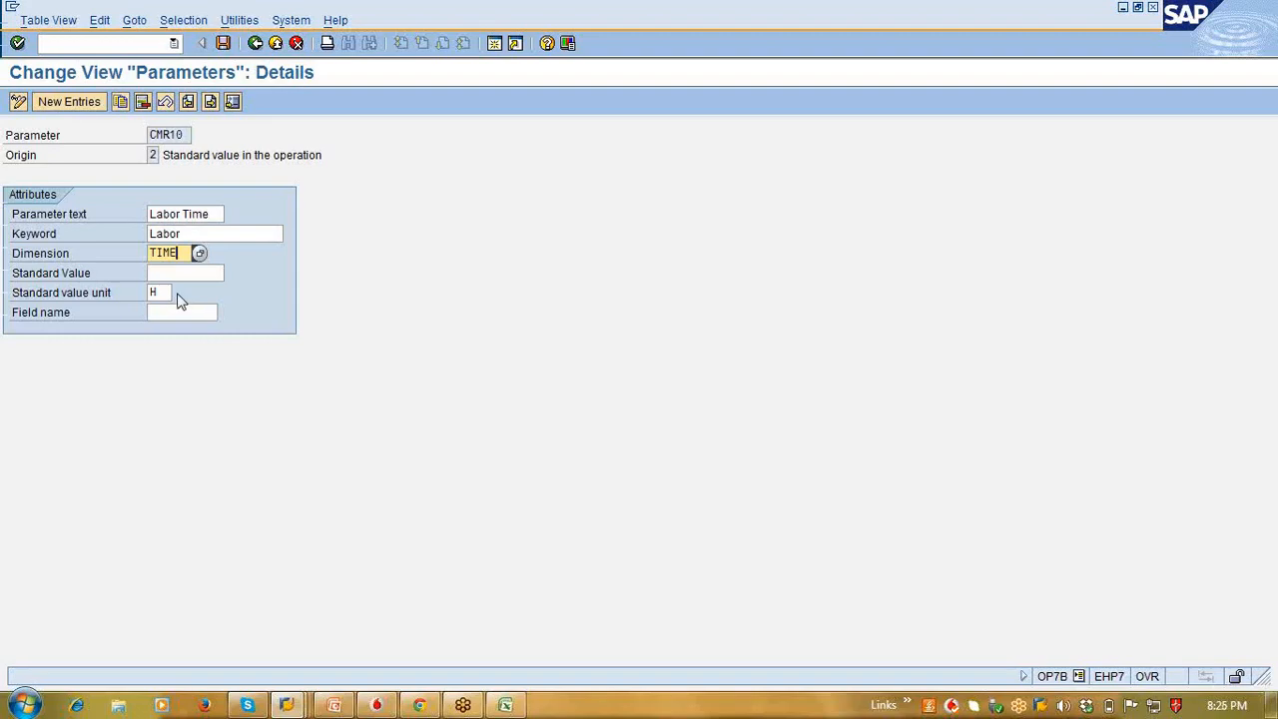
click(255, 43)
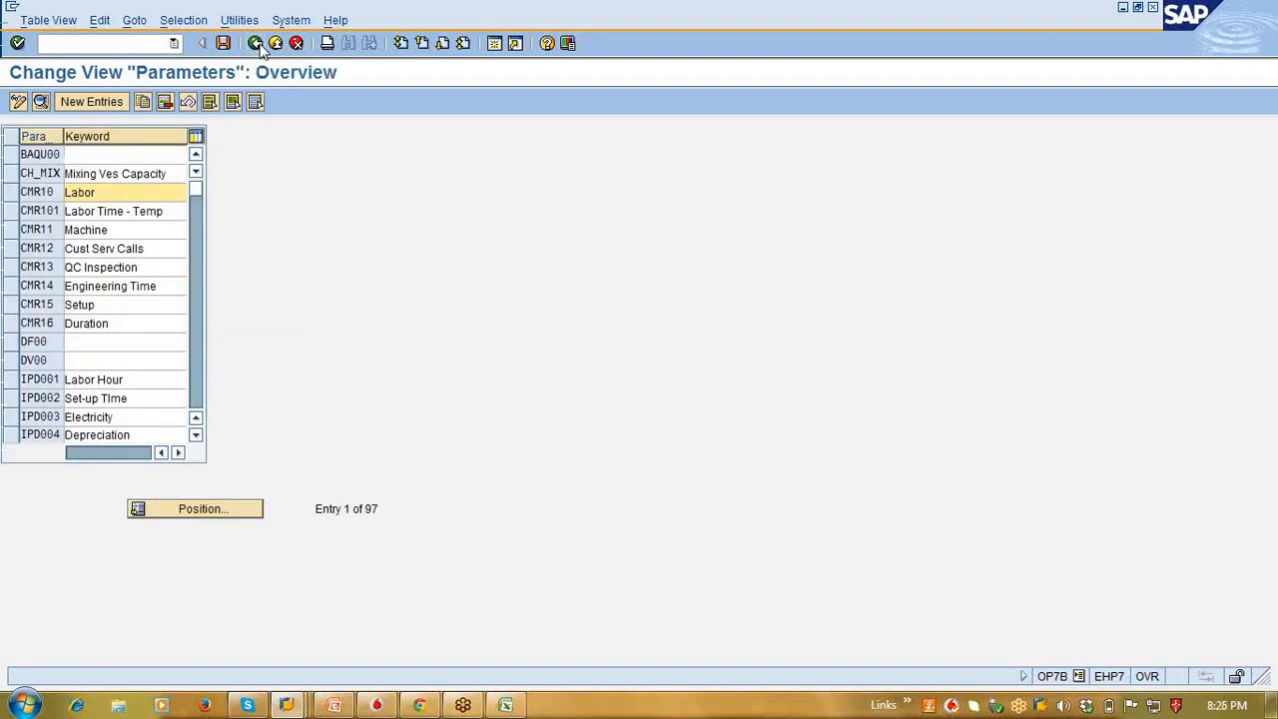
click(256, 44)
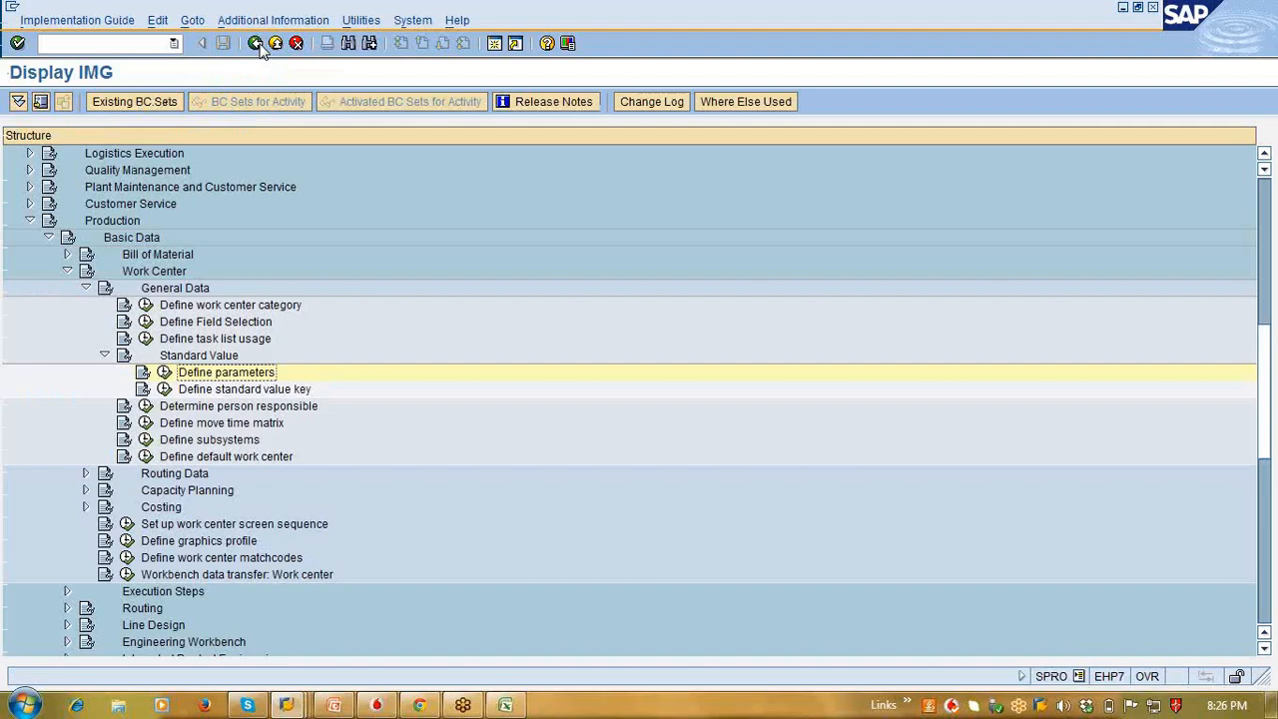
Step: Open Define standard value key, review the parameters assigned to Normal production, and go back to the IMG
click(164, 389)
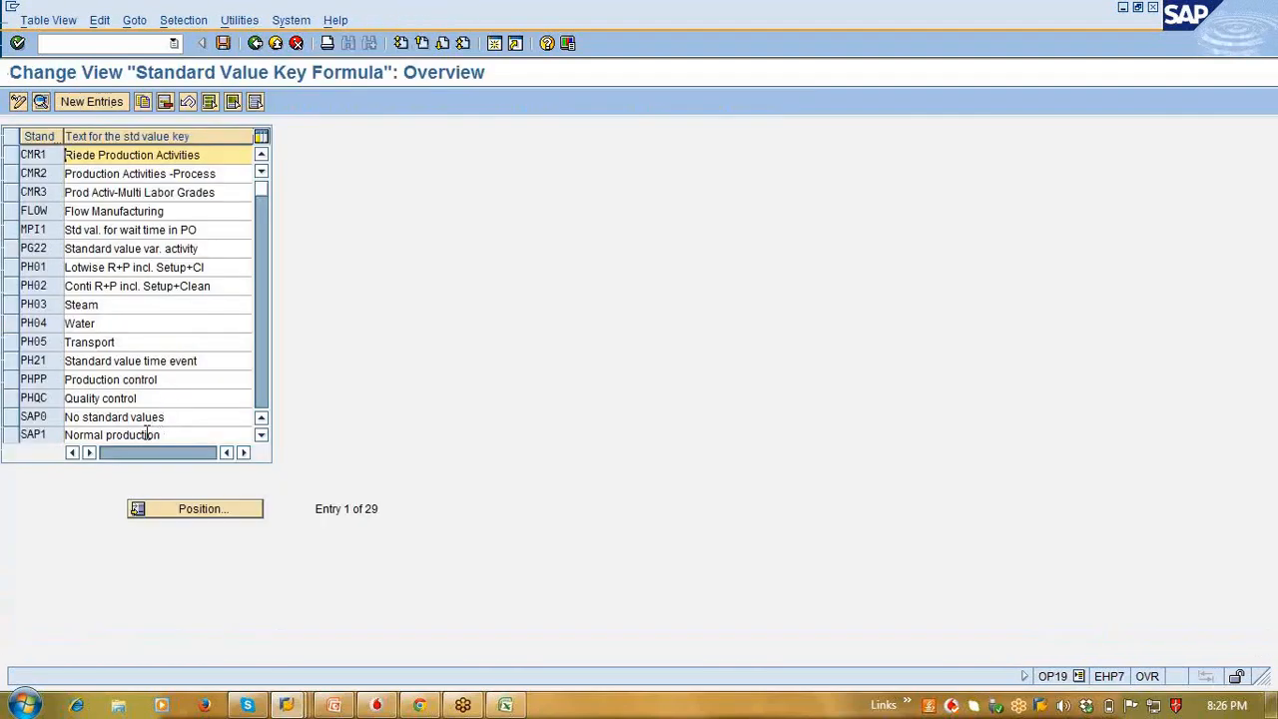
double_click(147, 436)
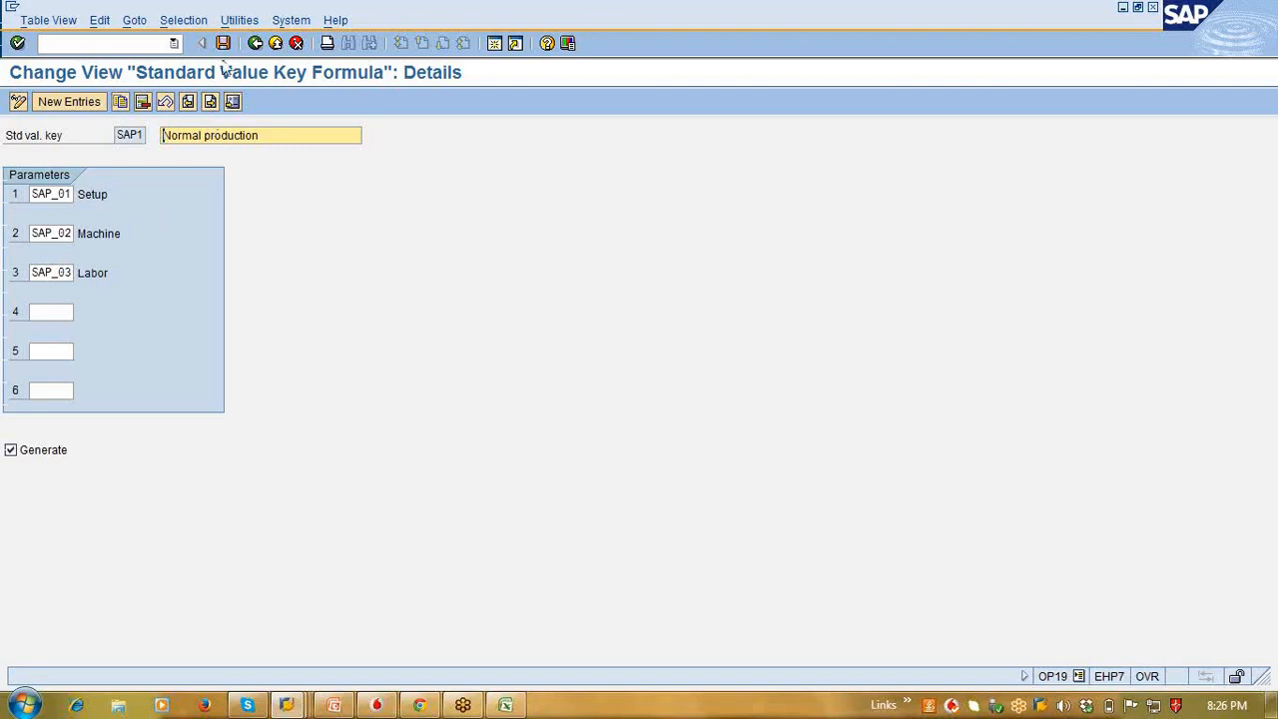
click(254, 43)
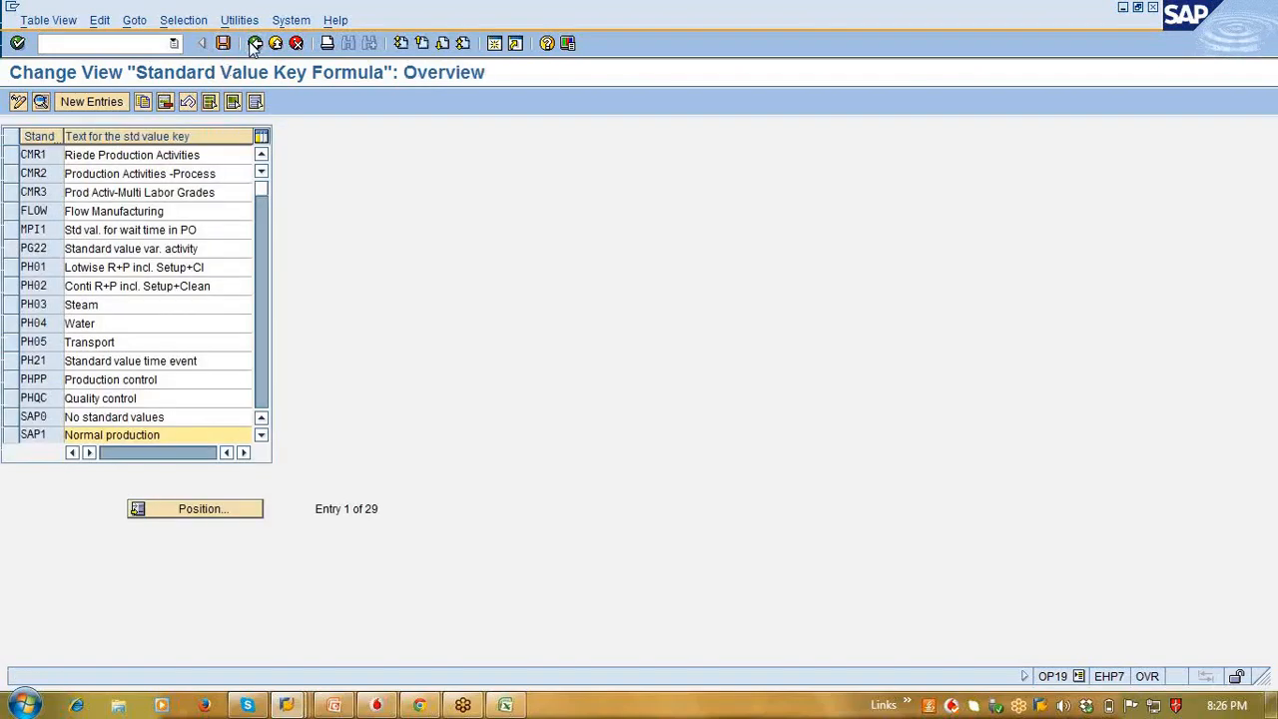
click(254, 43)
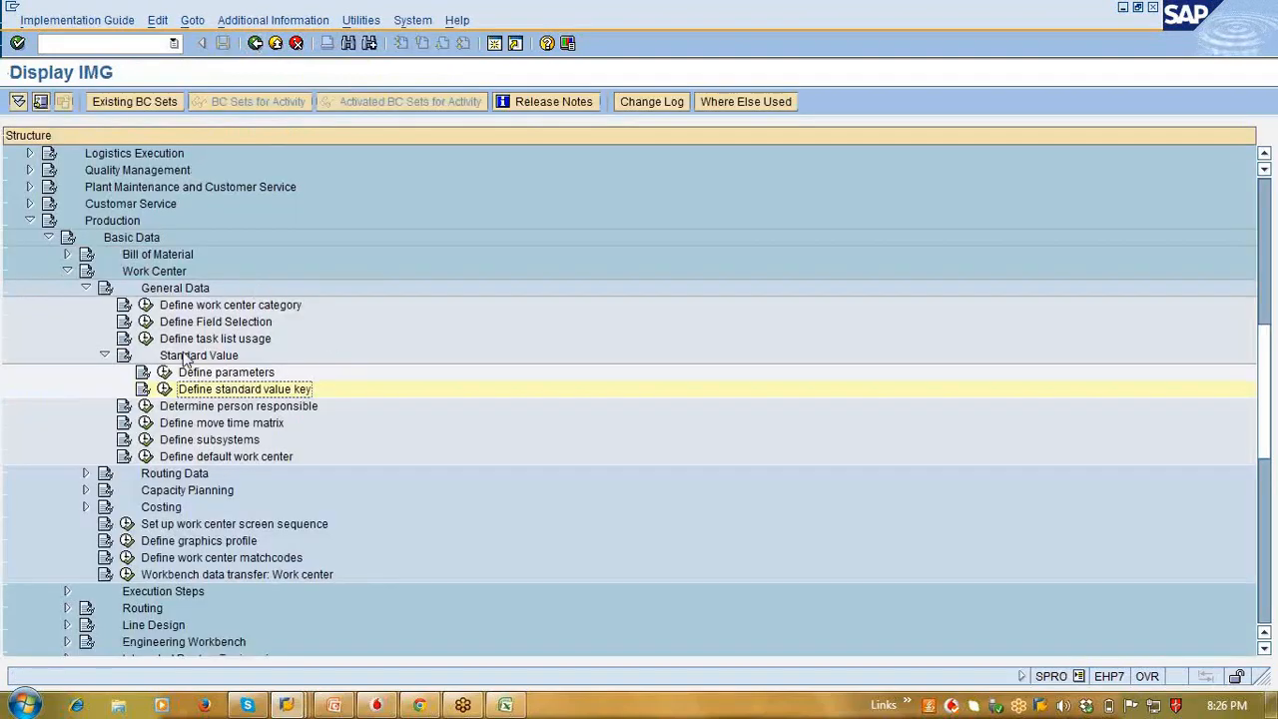
Step: Collapse Standard Value, open Determine person responsible, and start a new entry for plant 1111
click(105, 355)
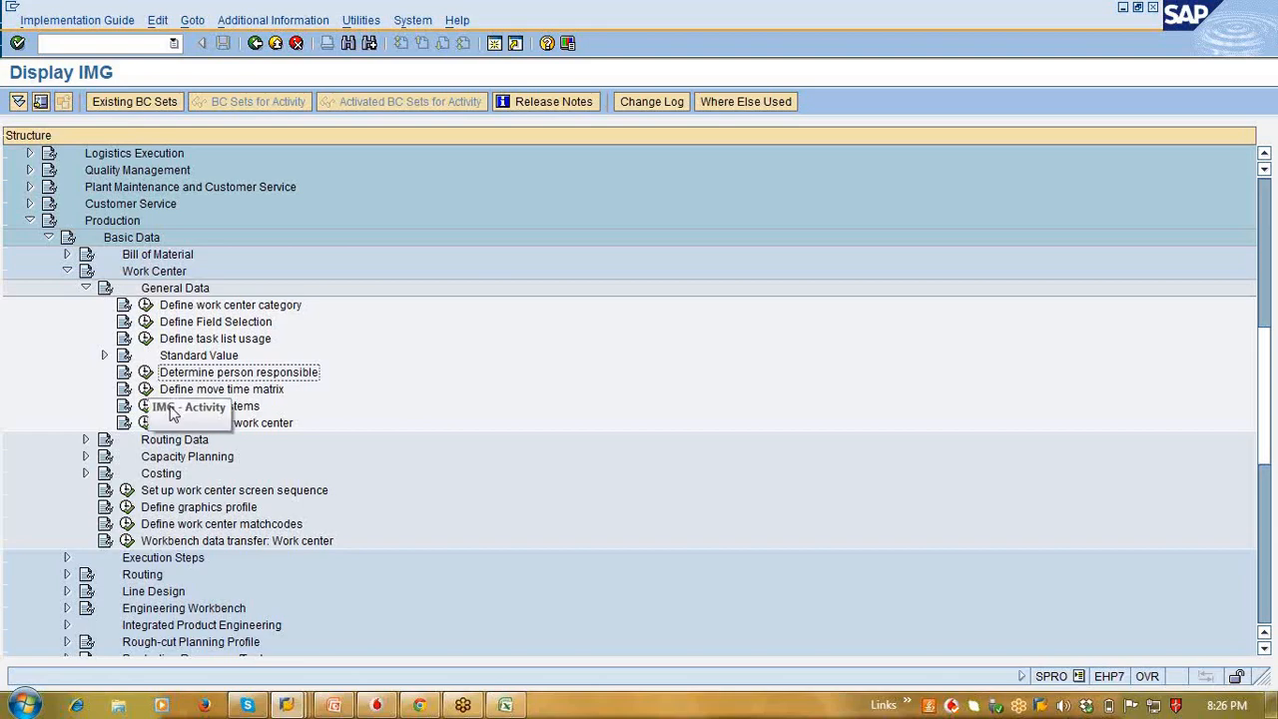
click(147, 372)
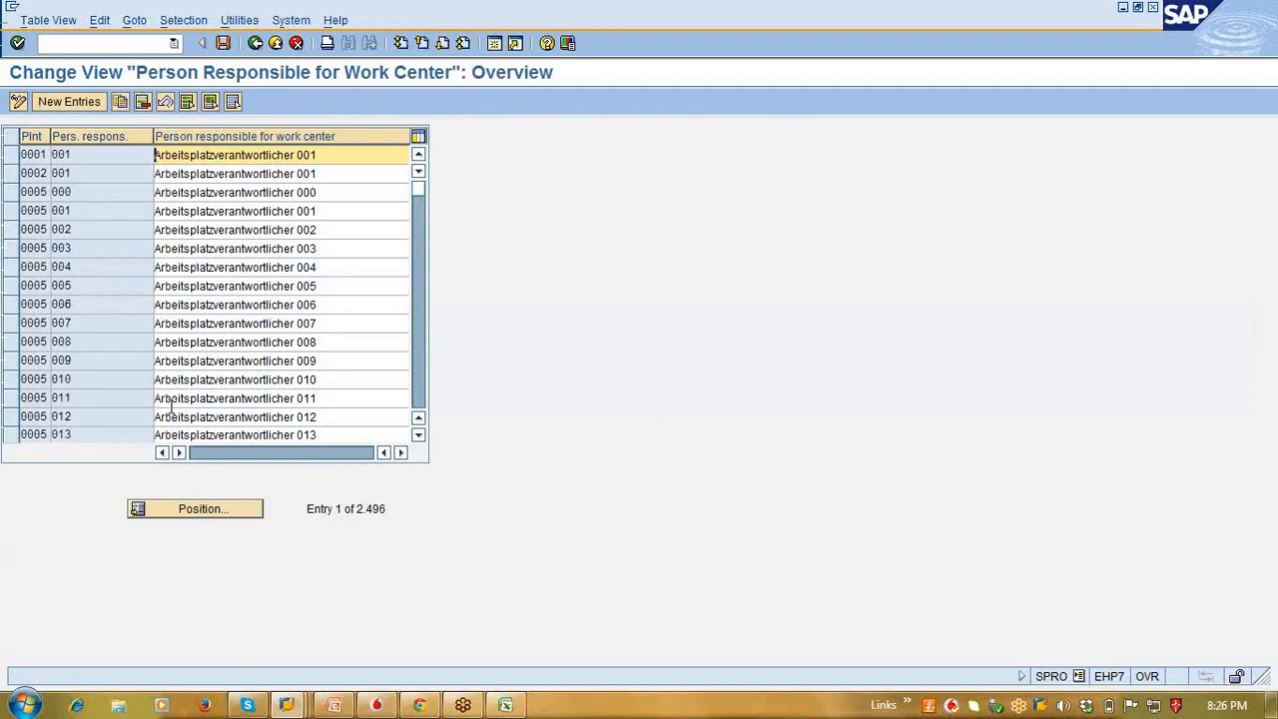
key(F5)
text(111)
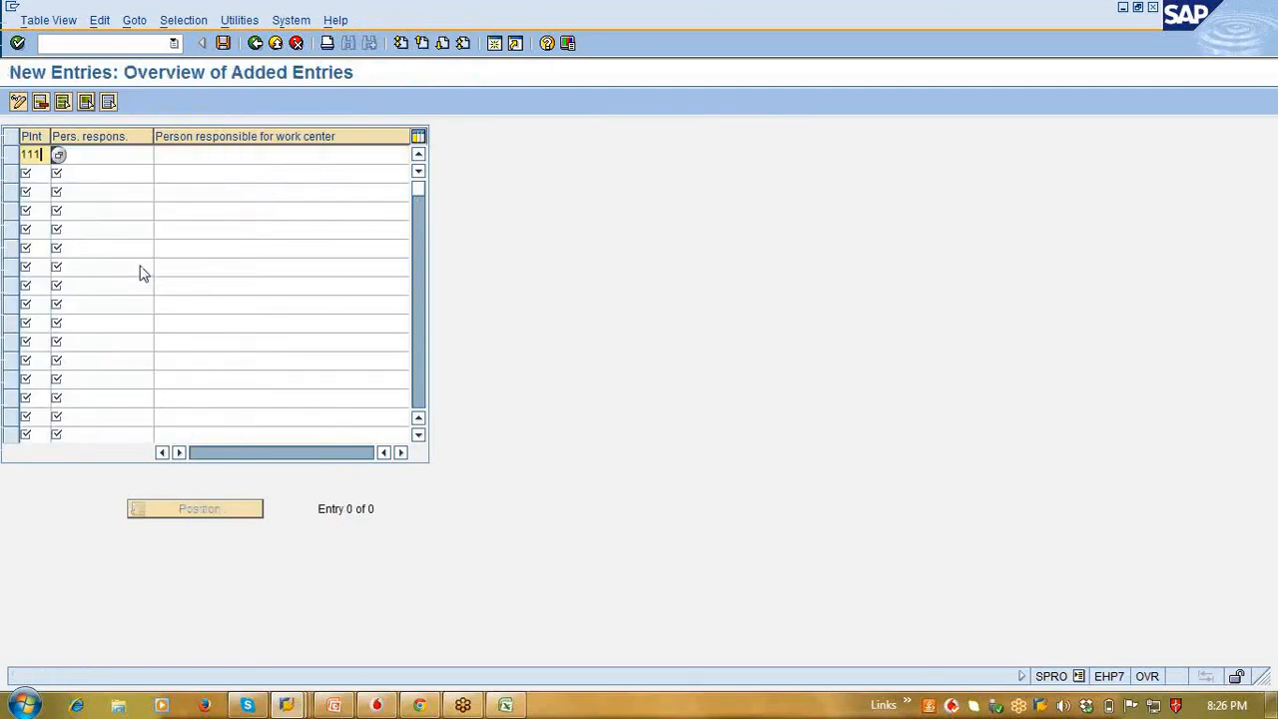
key(Tab)
key(shift+Tab)
text(1)
key(Tab)
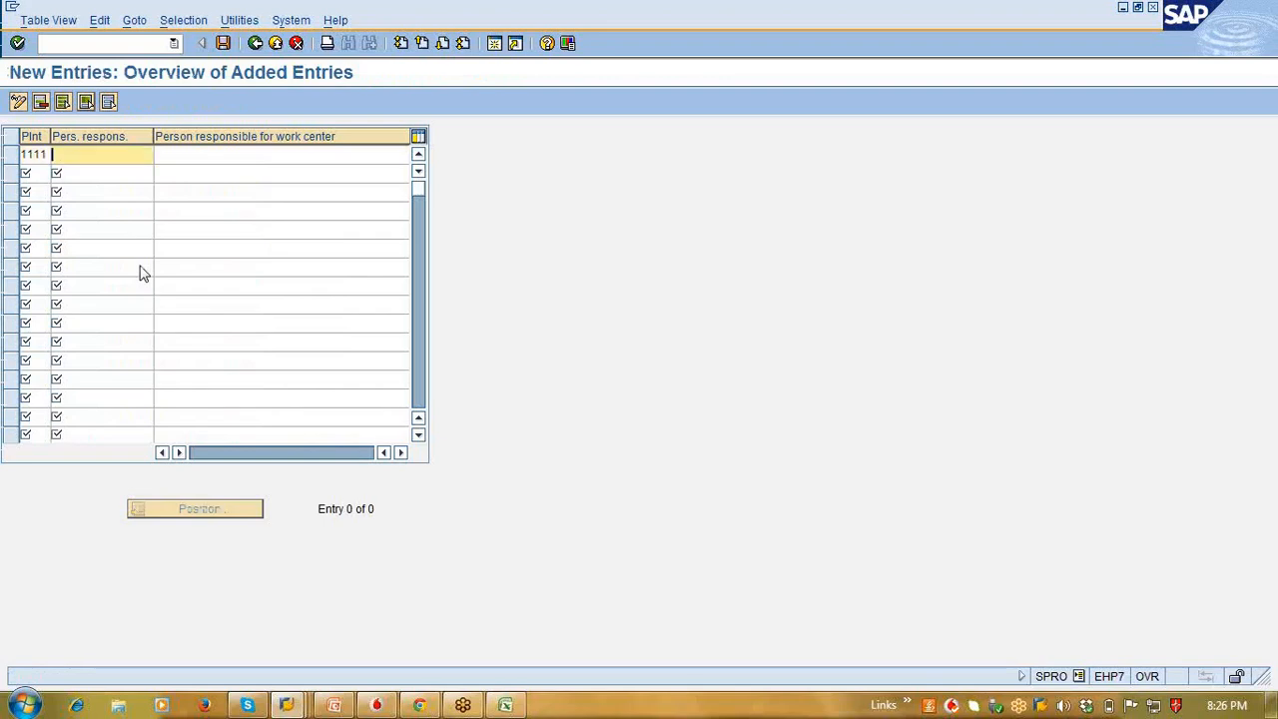
Step: Enter person responsible code 01 with the person's name for plant 1111, and save it under the Plant_ABC_Config customizing request
text(S1)
key(BackSpace)
text(h1)
key(BackSpace)
key(BackSpace)
key(BackSpace)
text(01)
key(Tab)
text(S)
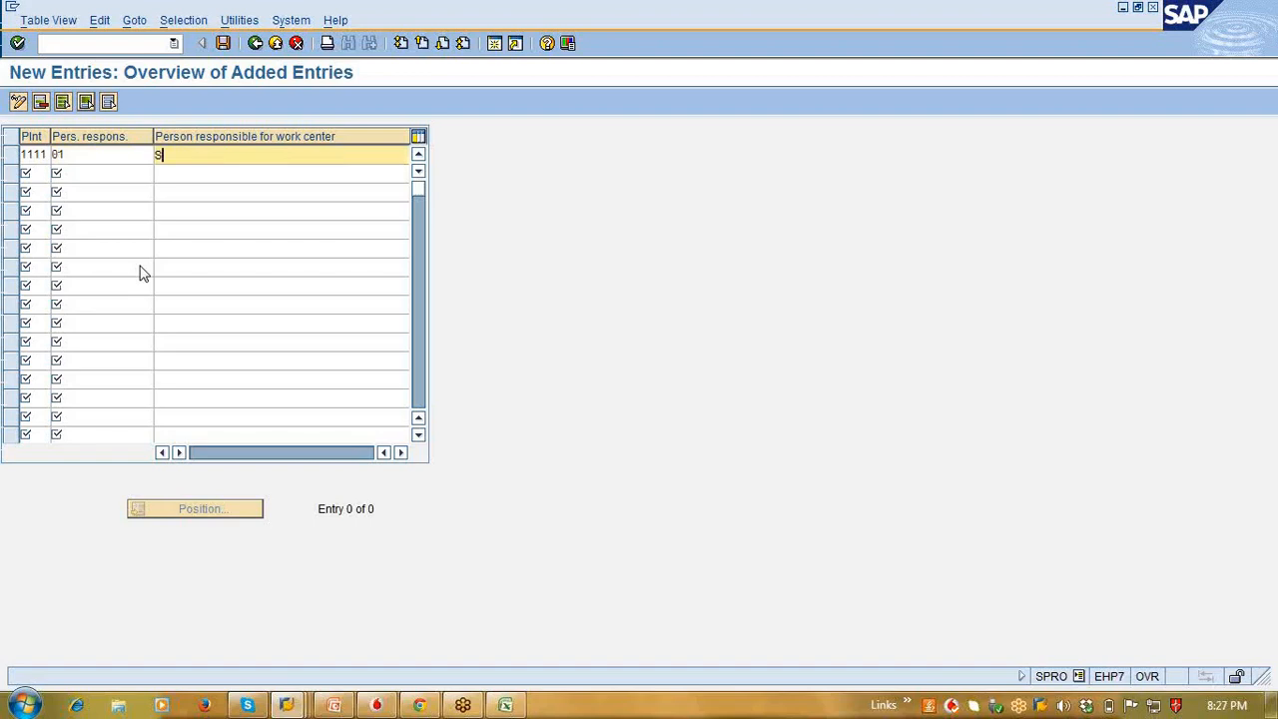
text(hivani)
key(Return)
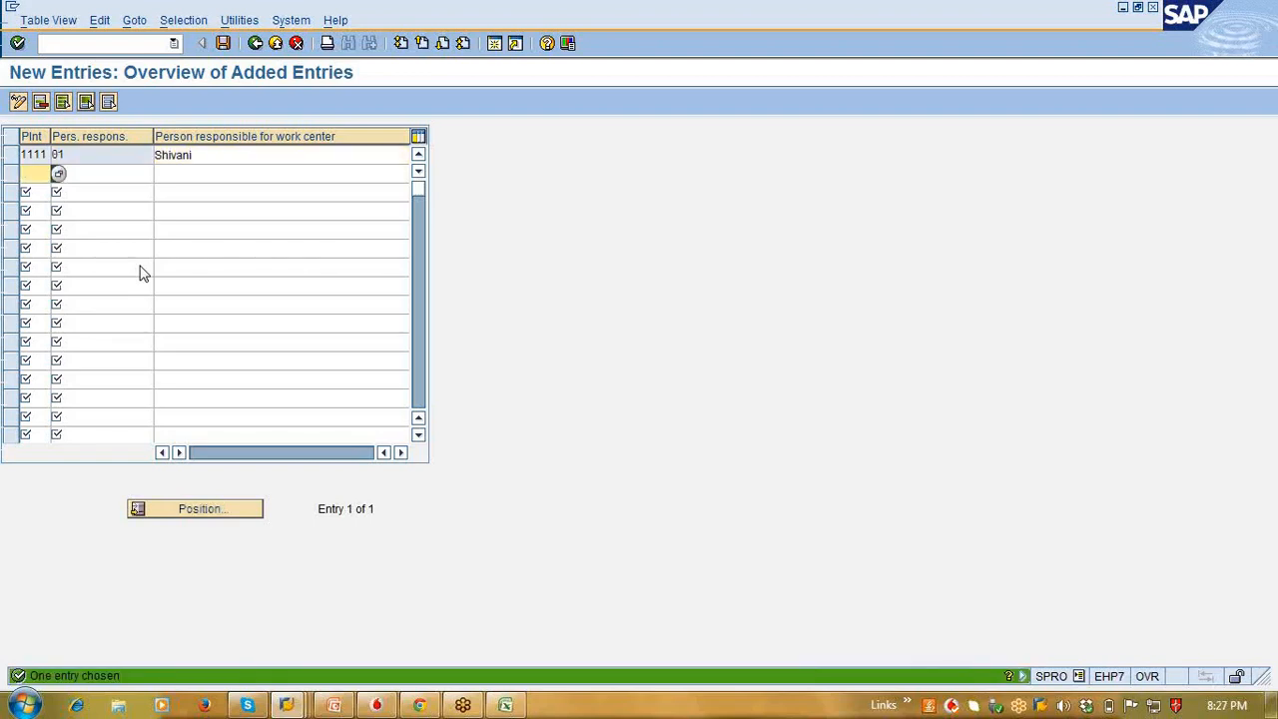
click(223, 43)
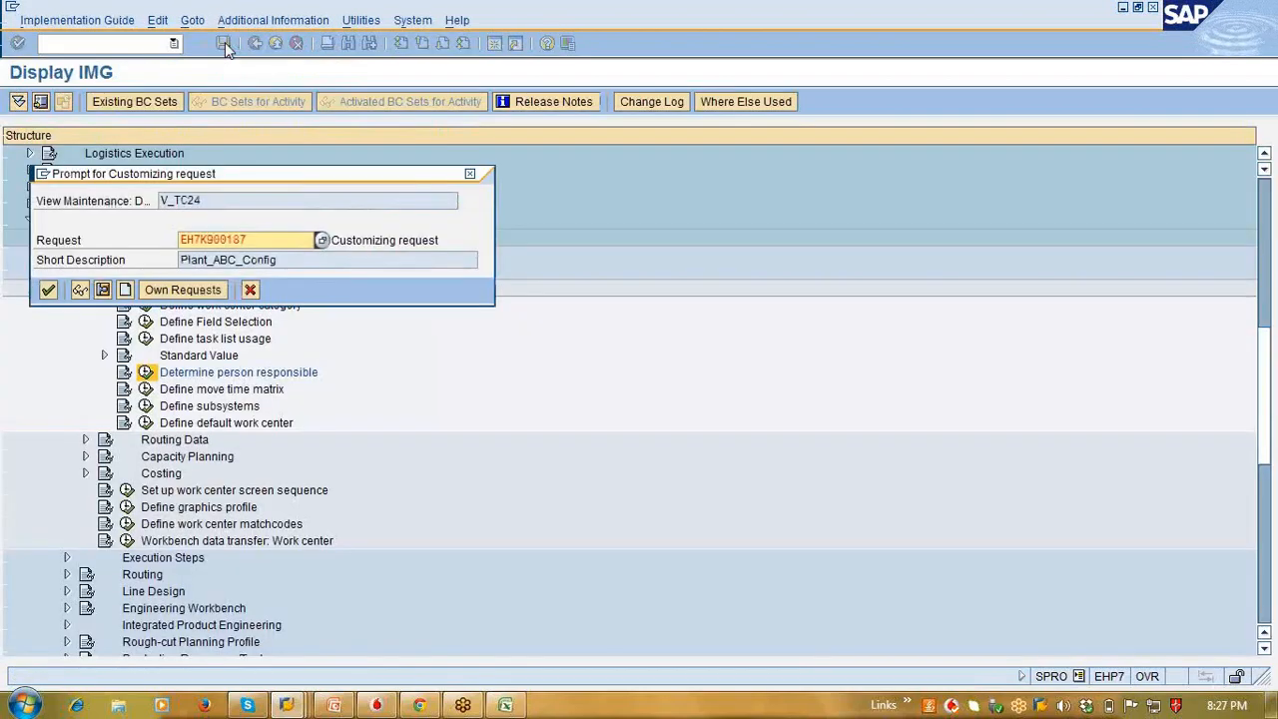
key(Return)
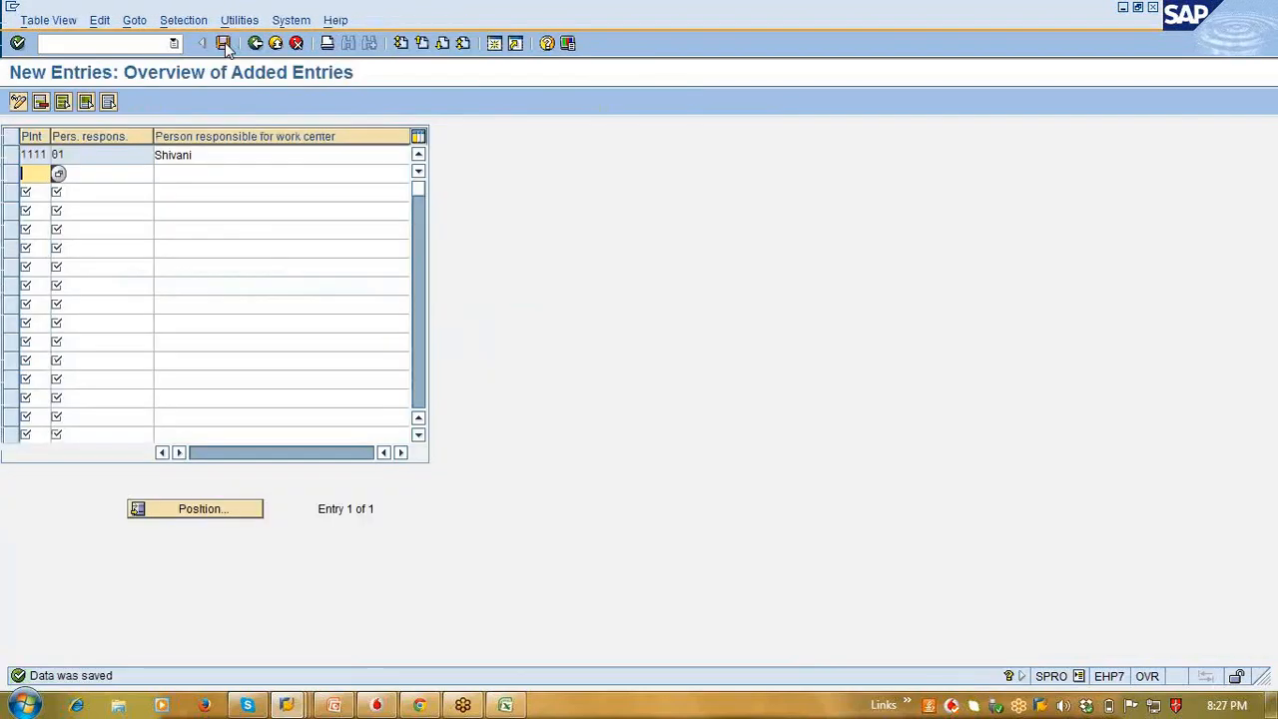
Step: Look up the new person responsible in the Create Work Center session's value list, and return to the IMG from the customizing view
double_click(93, 152)
key(alt+Tab)
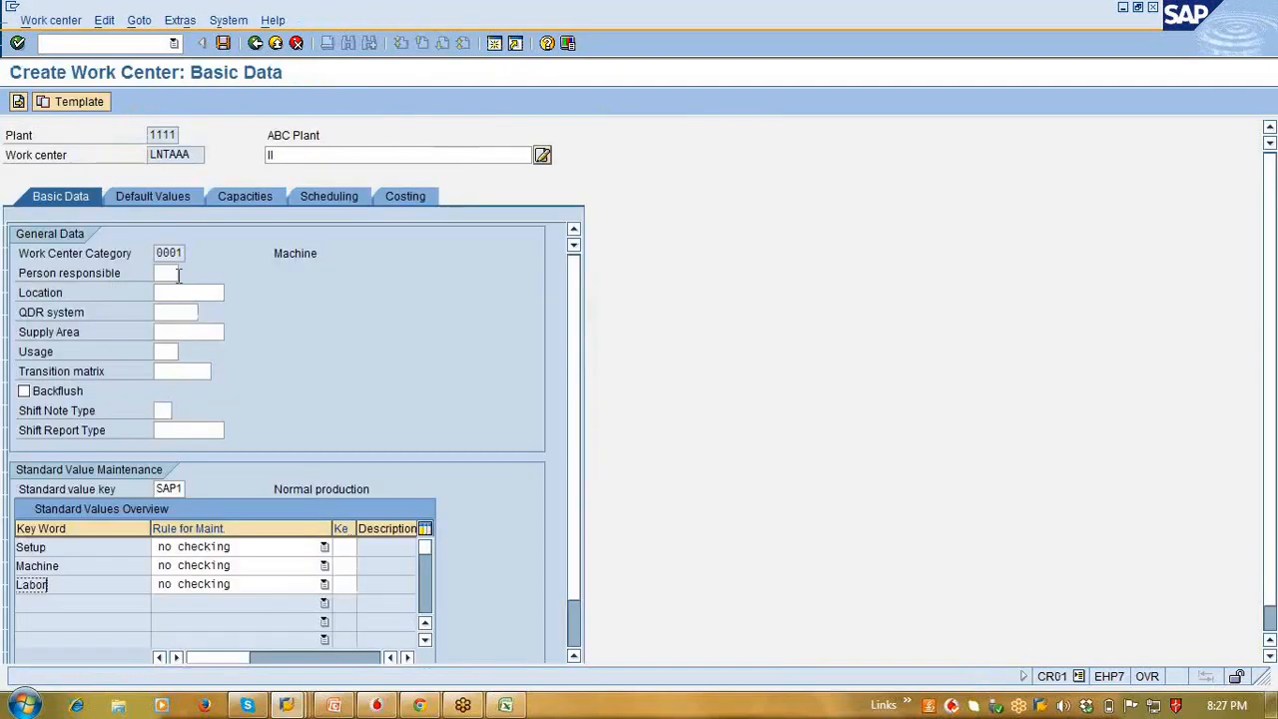
click(172, 274)
click(186, 272)
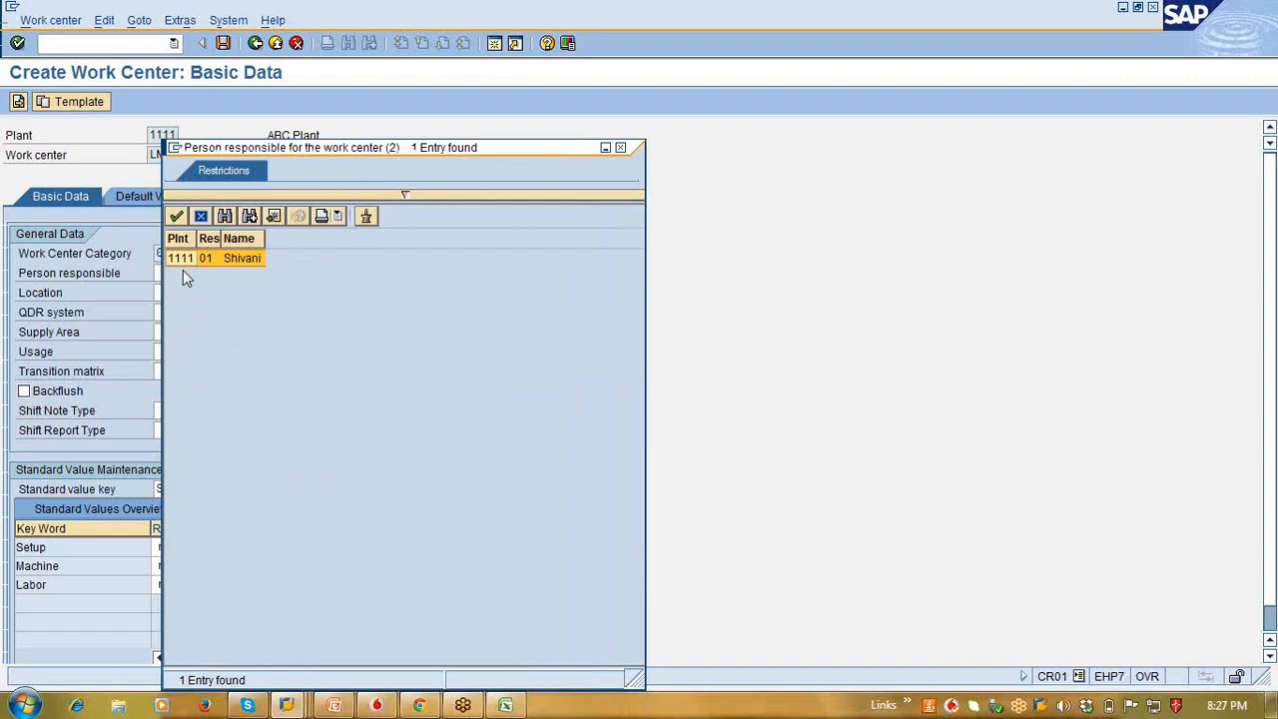
click(183, 270)
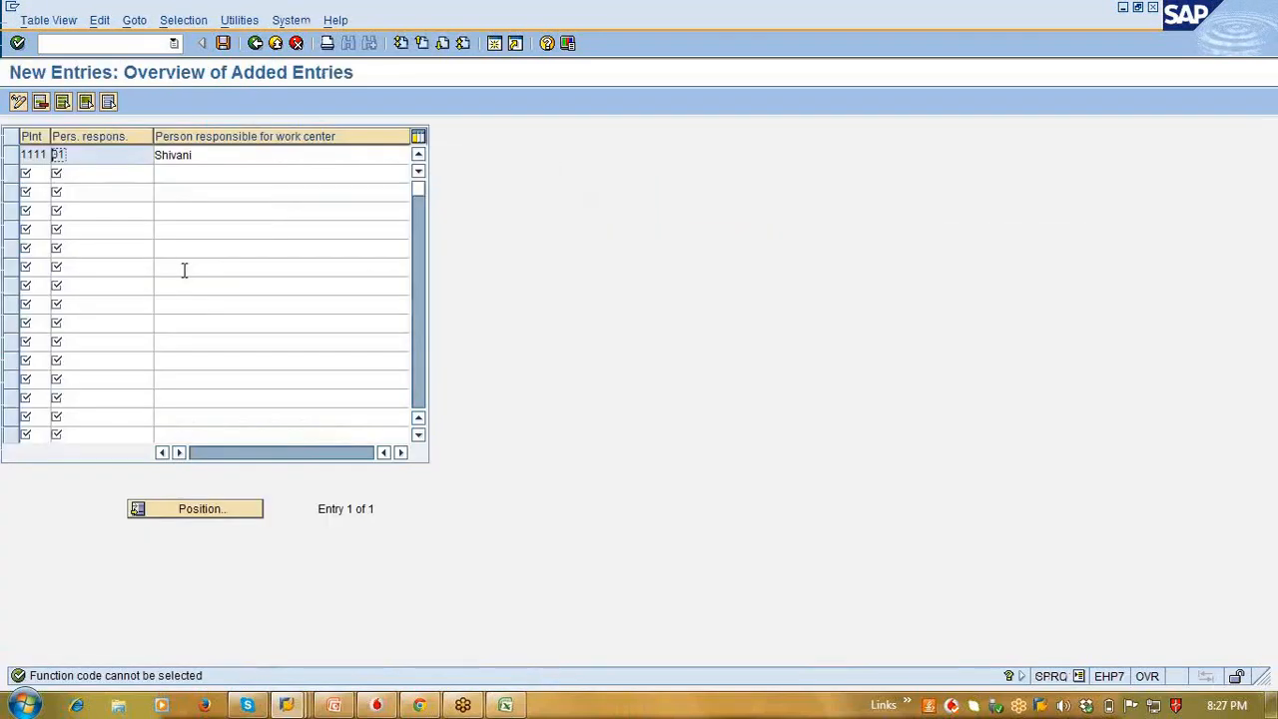
click(256, 44)
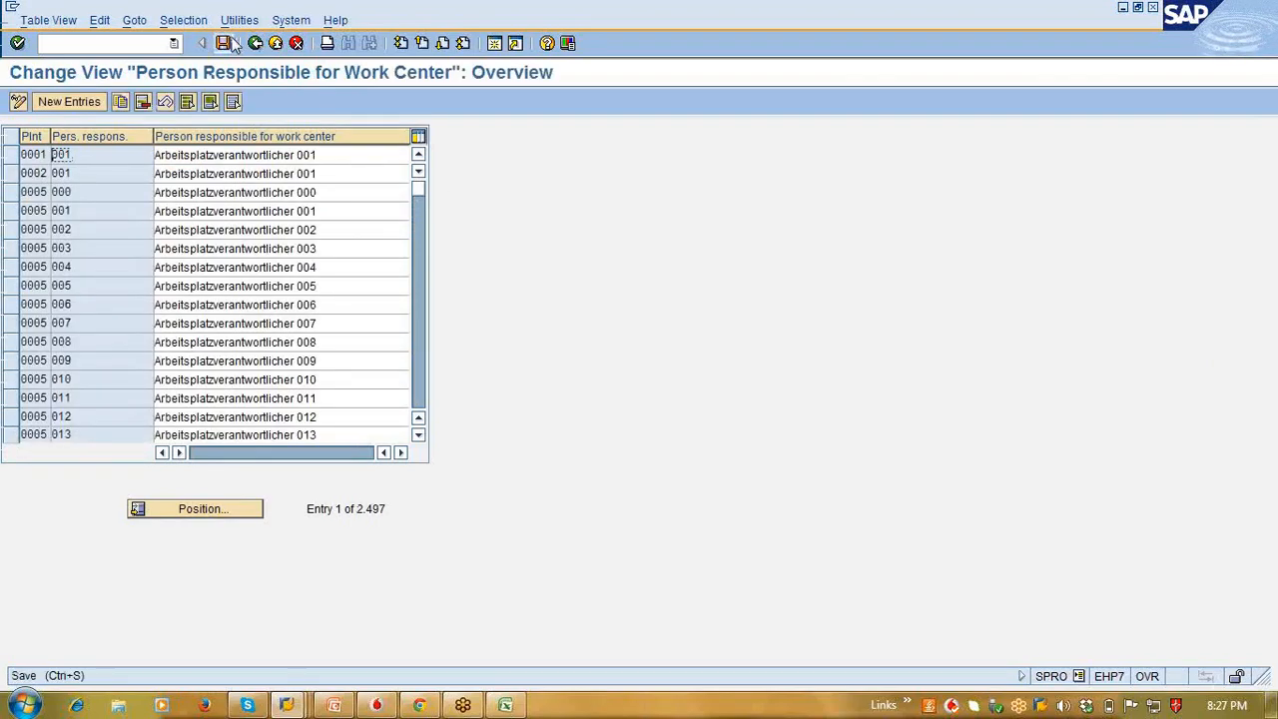
click(226, 42)
click(256, 43)
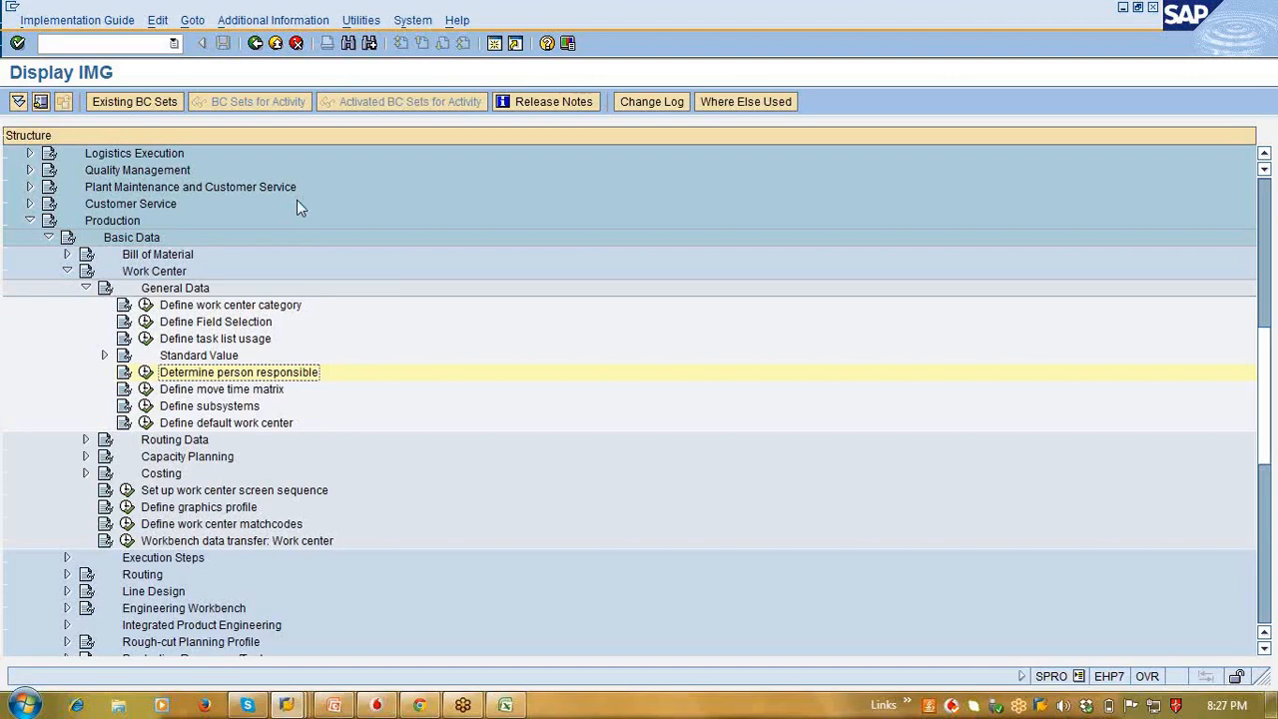
Step: Switch to Excel, examine the Mill I to Mill II process flow on Sheet2, and return to the SAP IMG
click(505, 705)
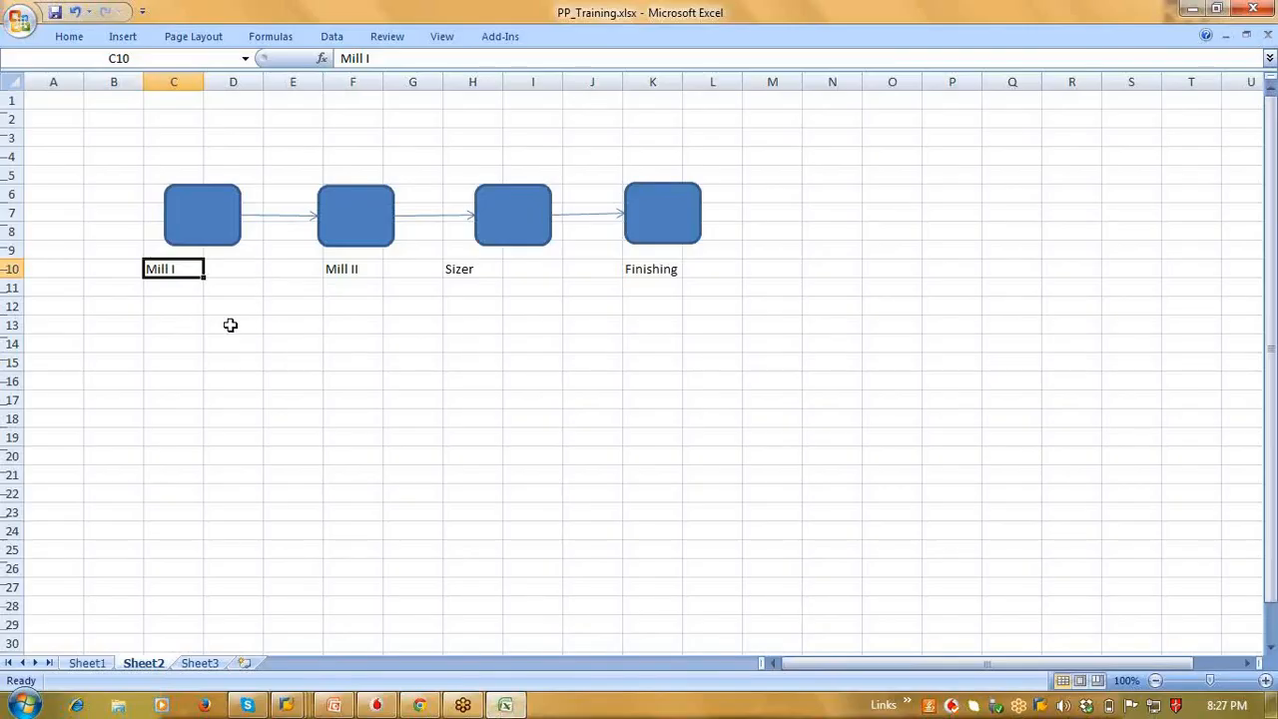
click(193, 314)
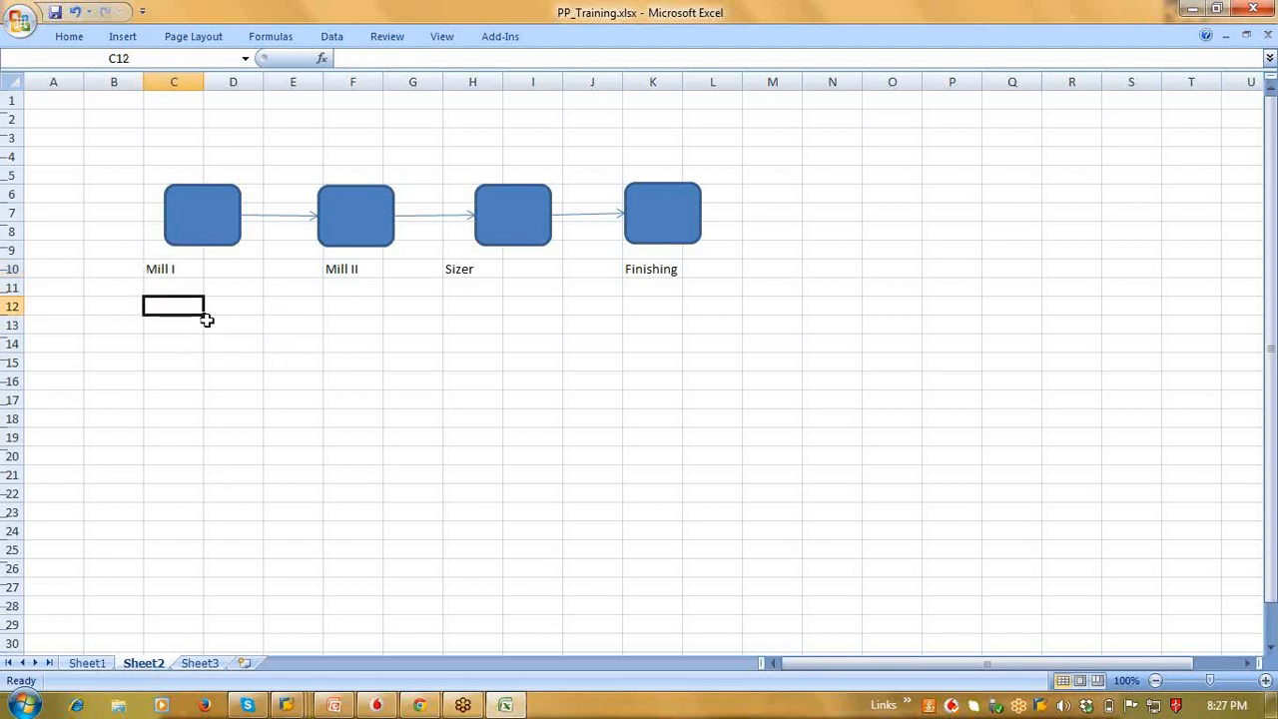
click(183, 267)
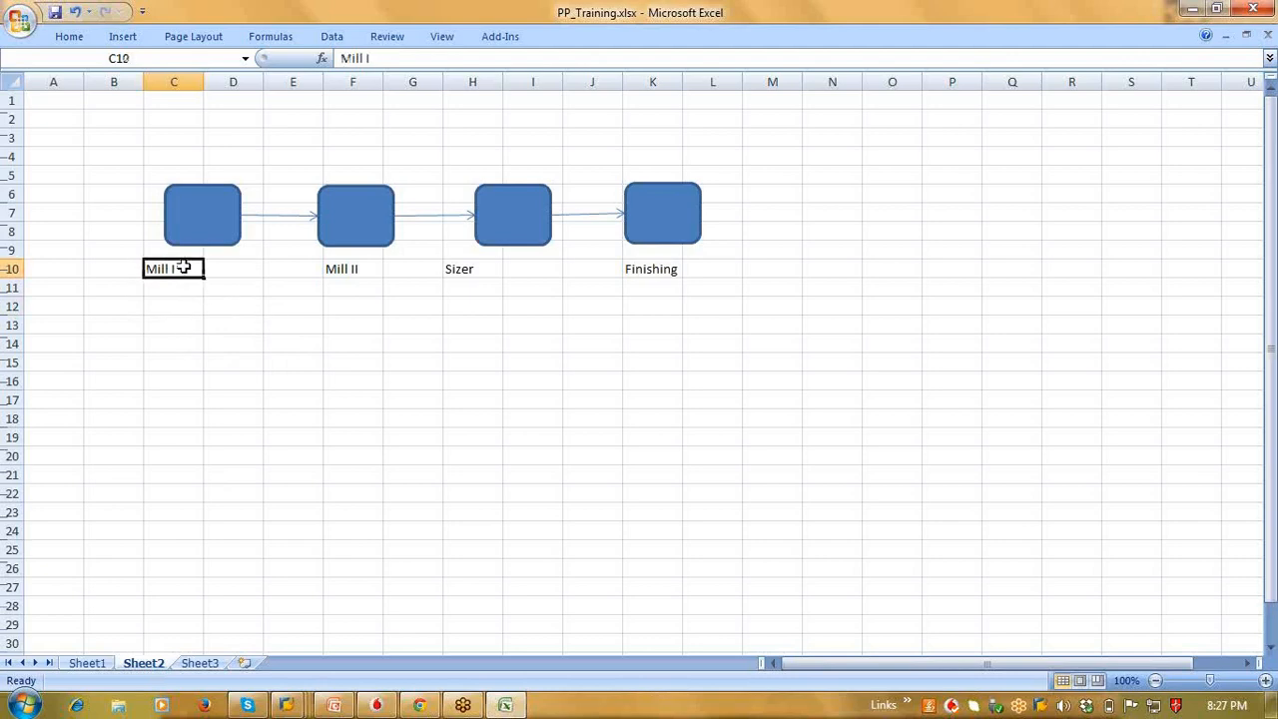
key(shift+Right)
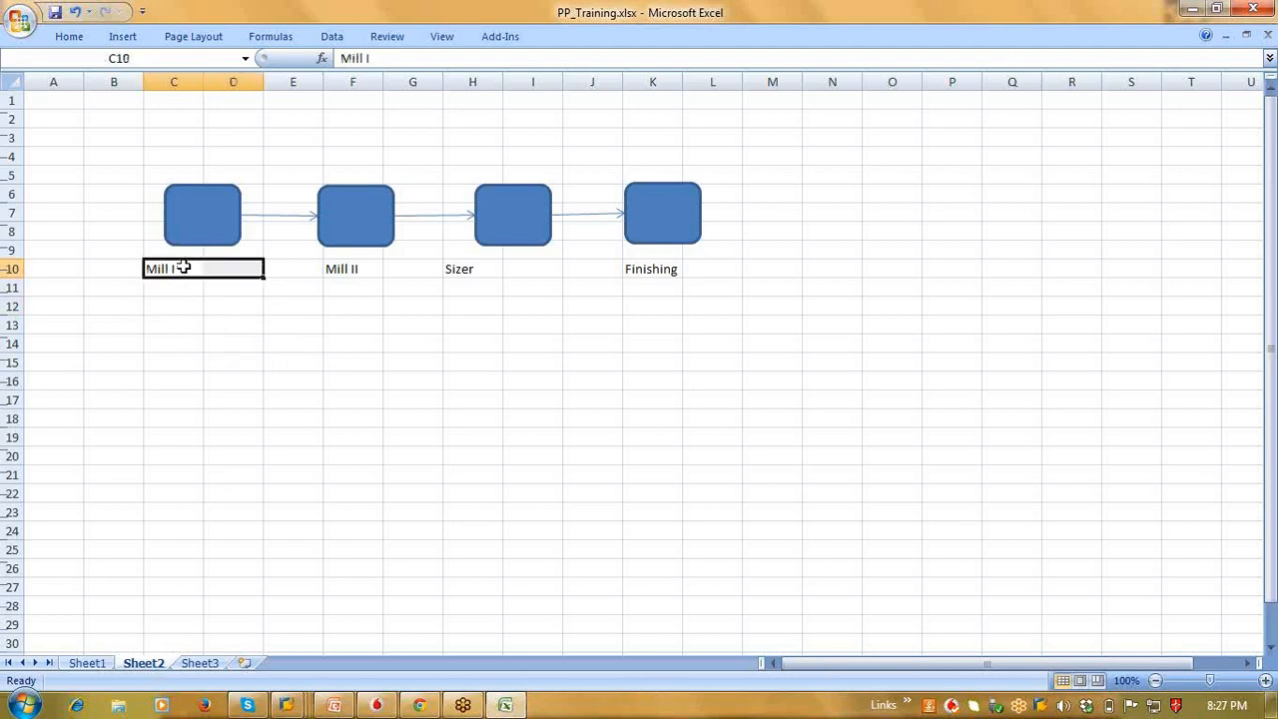
click(314, 323)
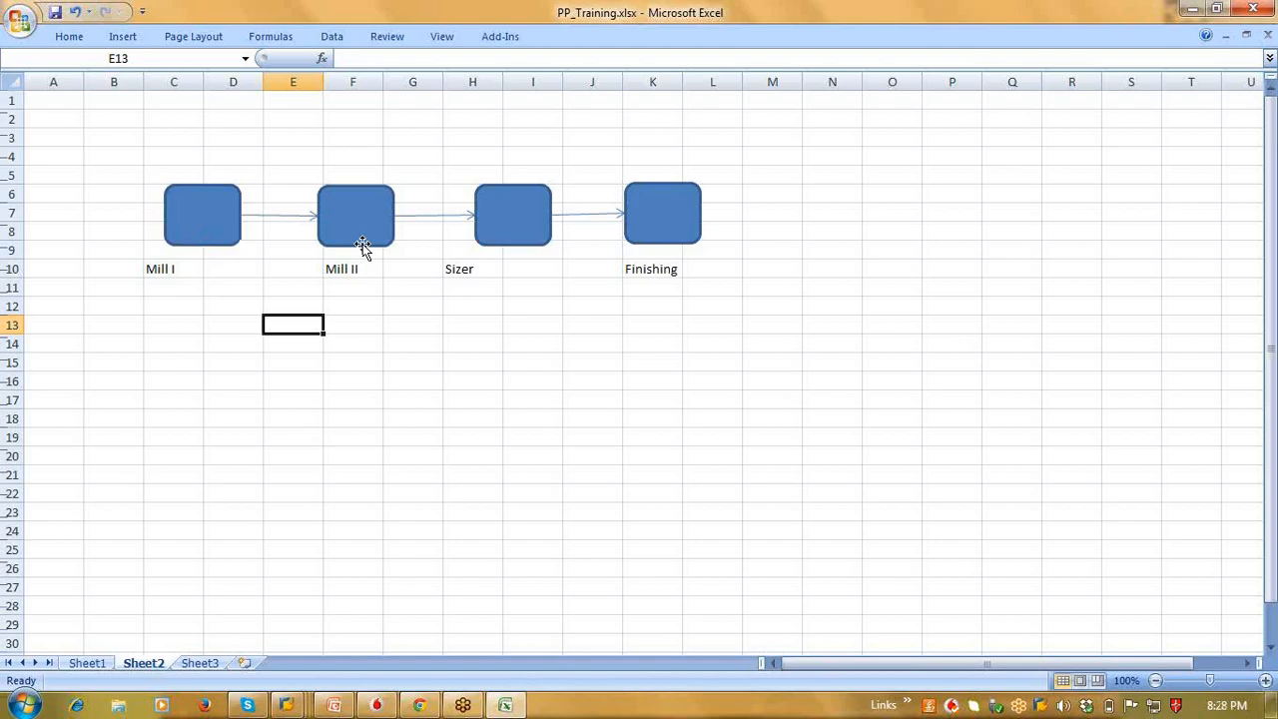
click(285, 263)
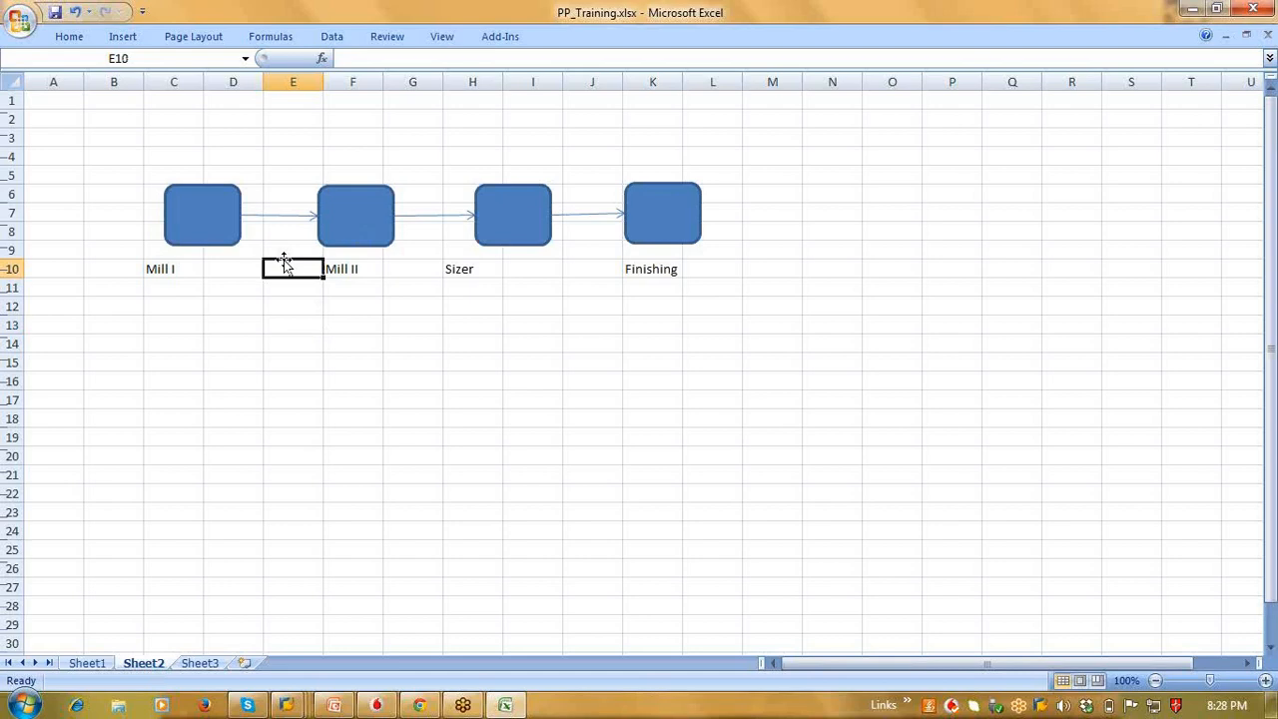
key(alt+Tab)
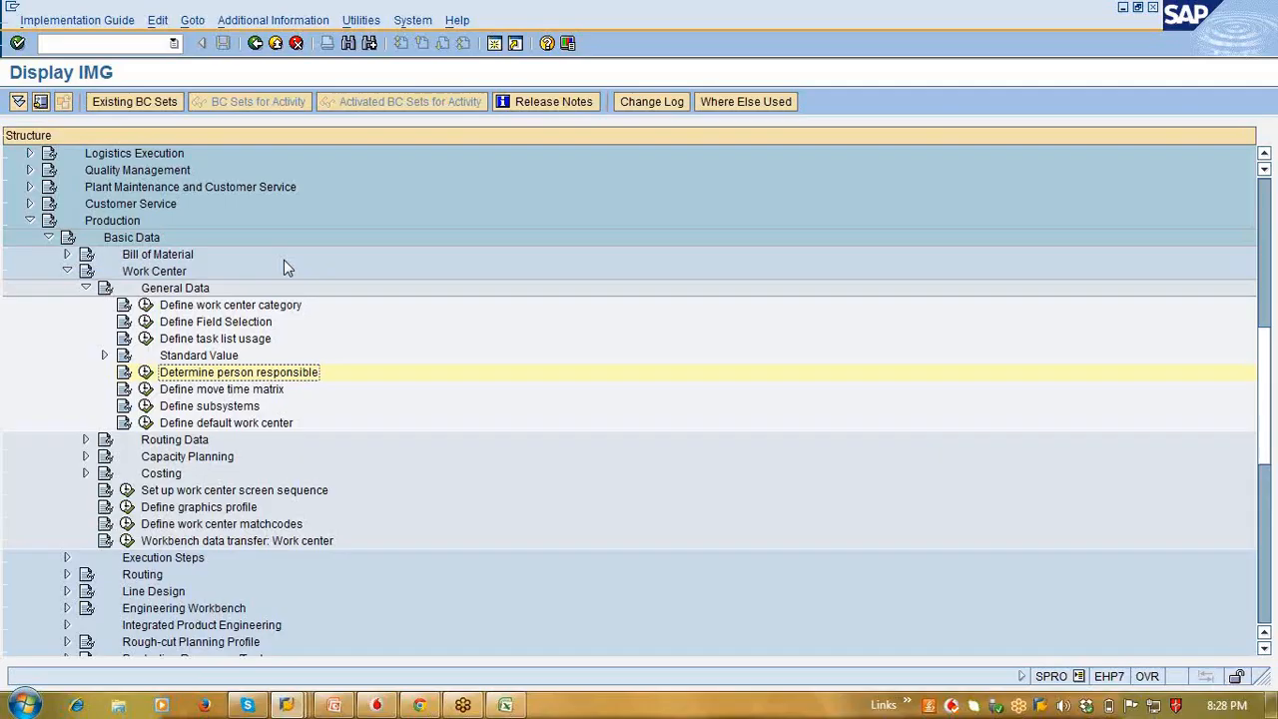
Step: Open Define move time matrix and review the plant, location group and description of the first location group entry
click(146, 389)
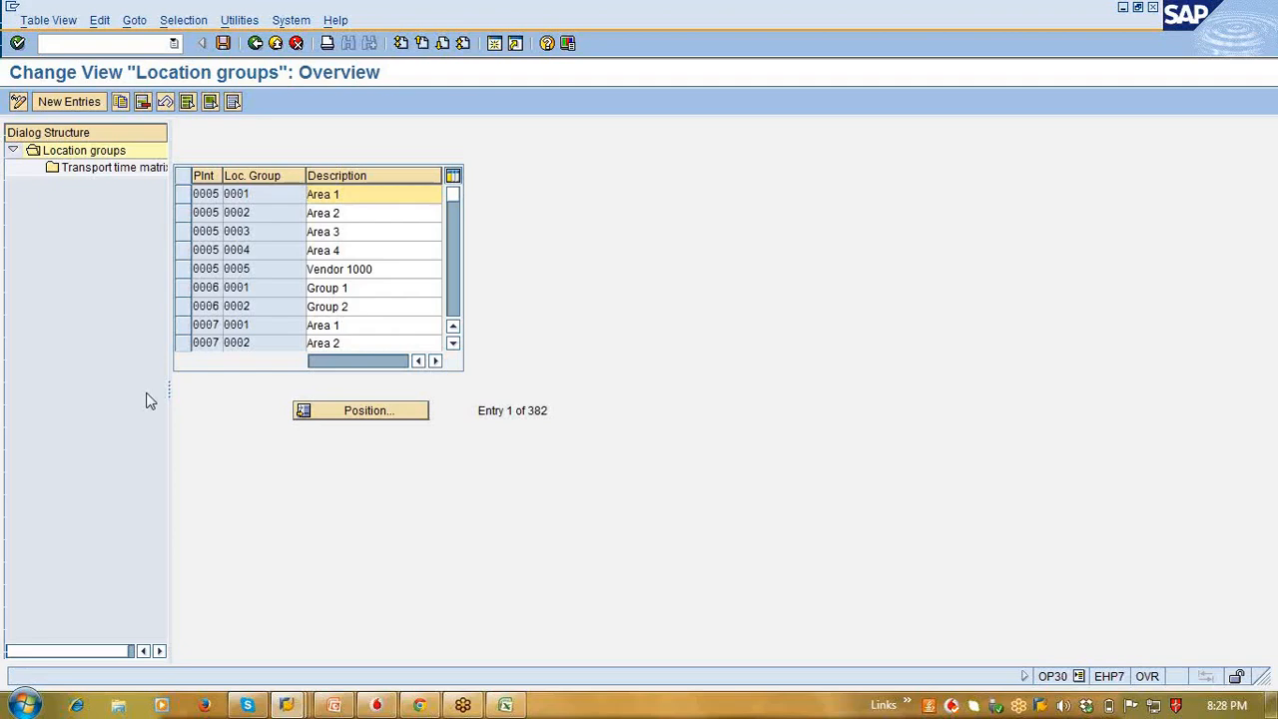
click(284, 197)
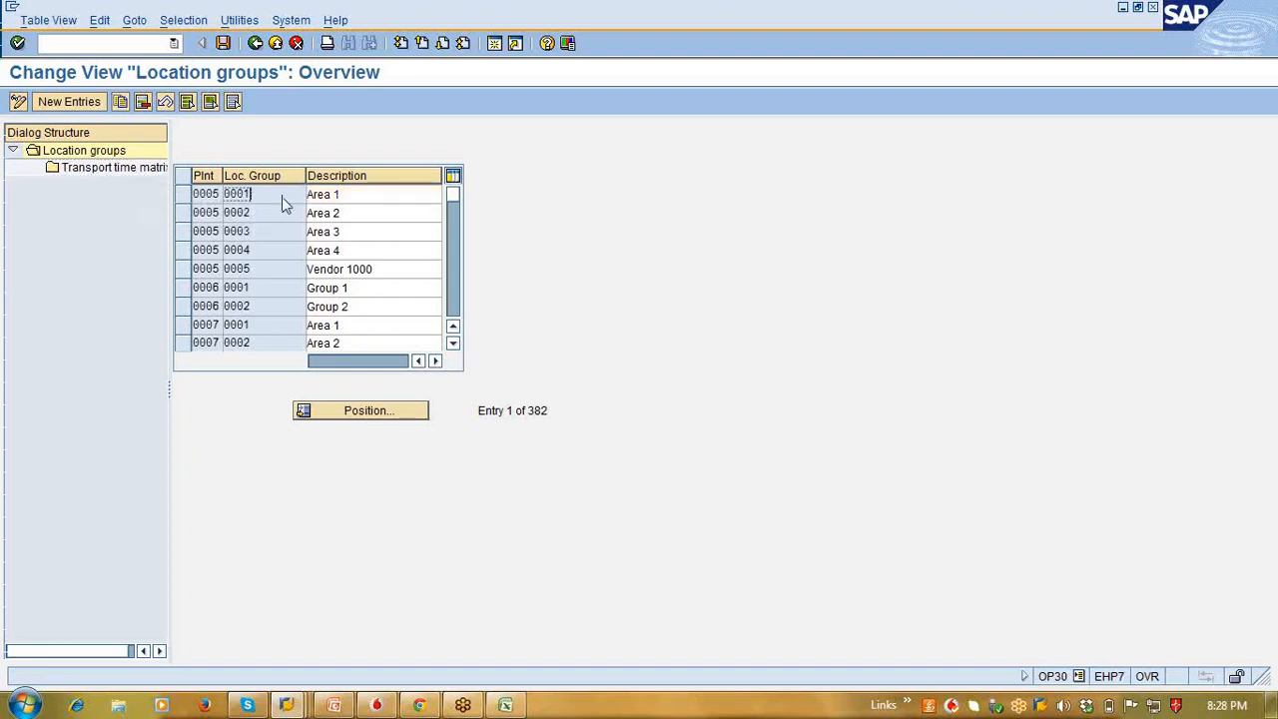
click(215, 198)
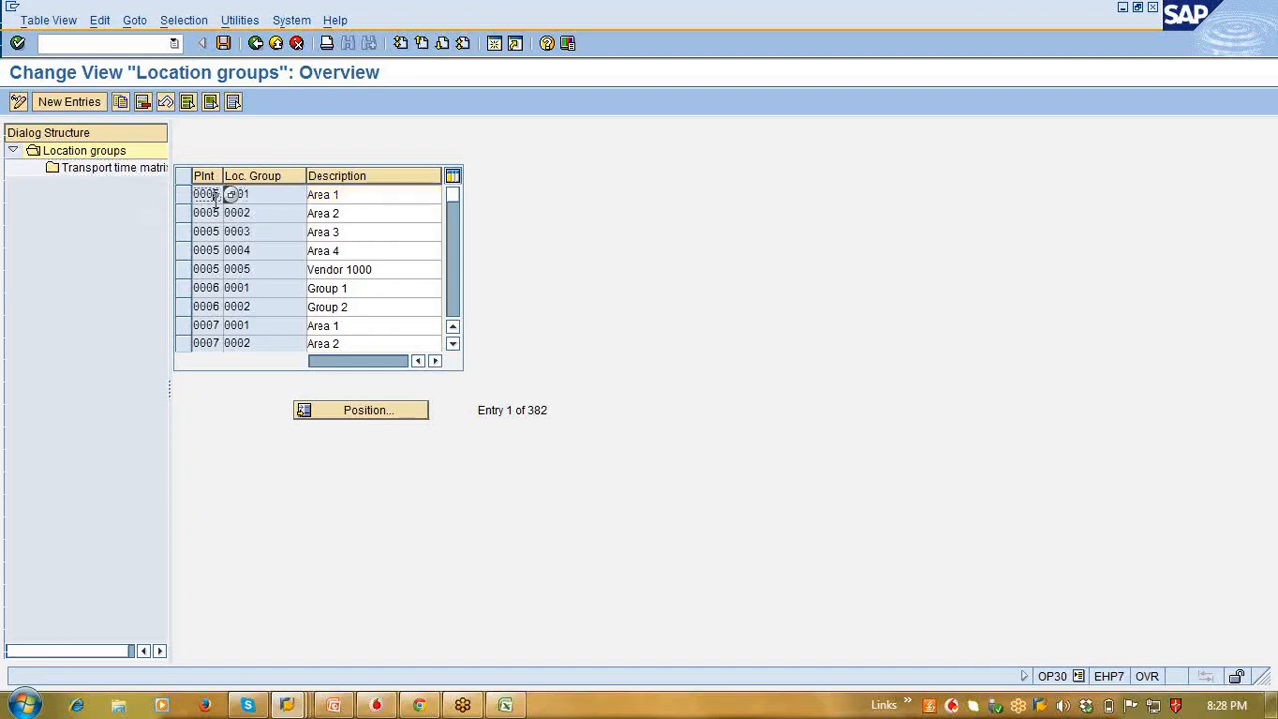
click(274, 202)
click(371, 194)
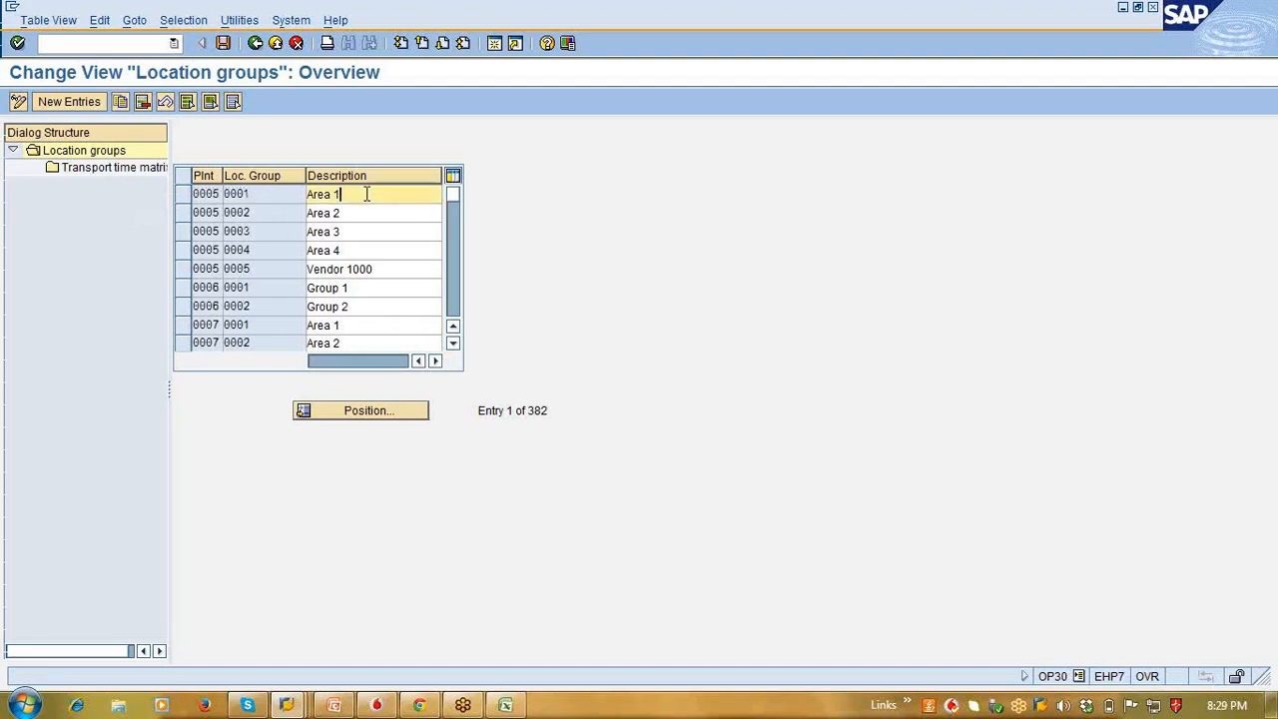
Step: Open the Transport time matrix for plant 0005, location group 0001, and review its source and first destination location
click(143, 172)
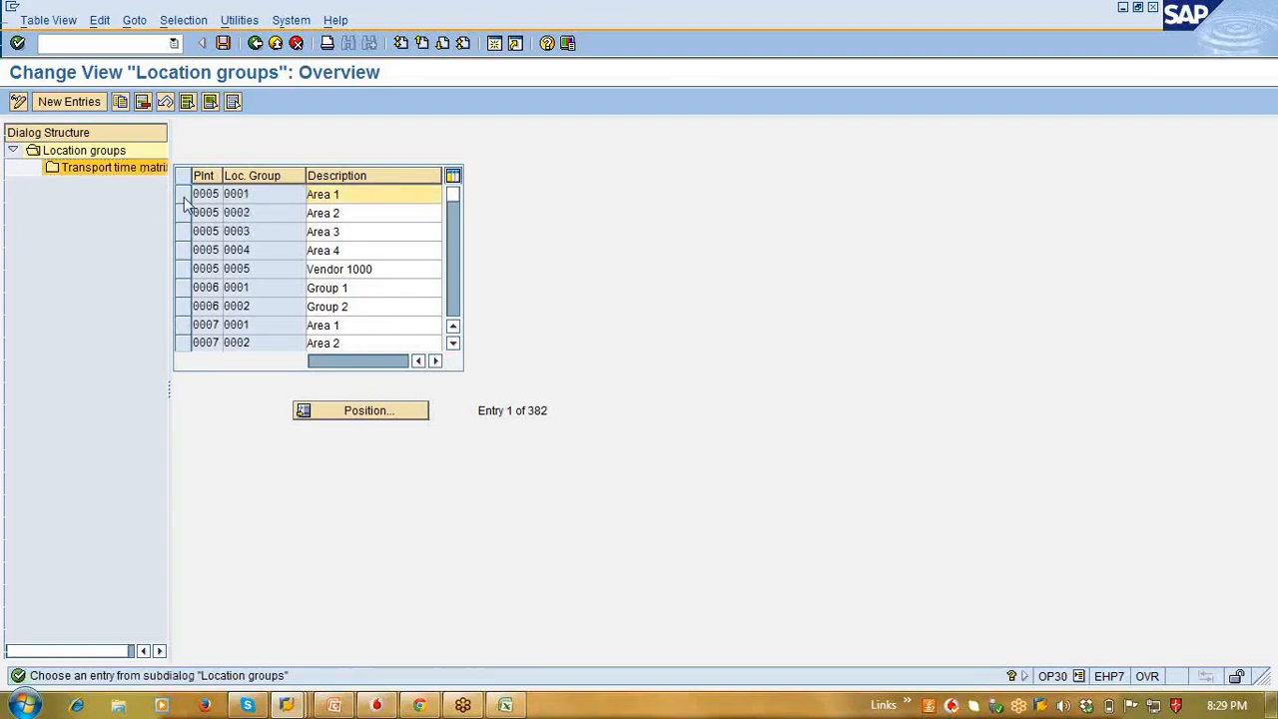
click(182, 195)
double_click(139, 172)
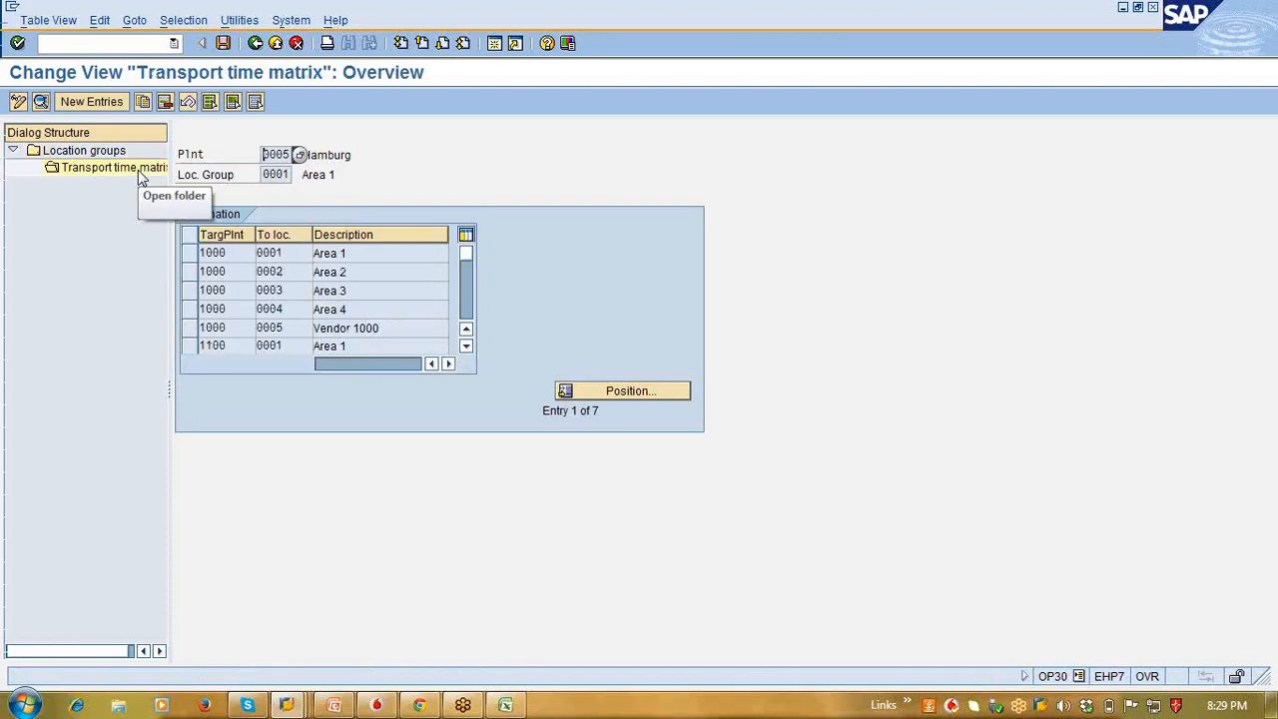
double_click(289, 154)
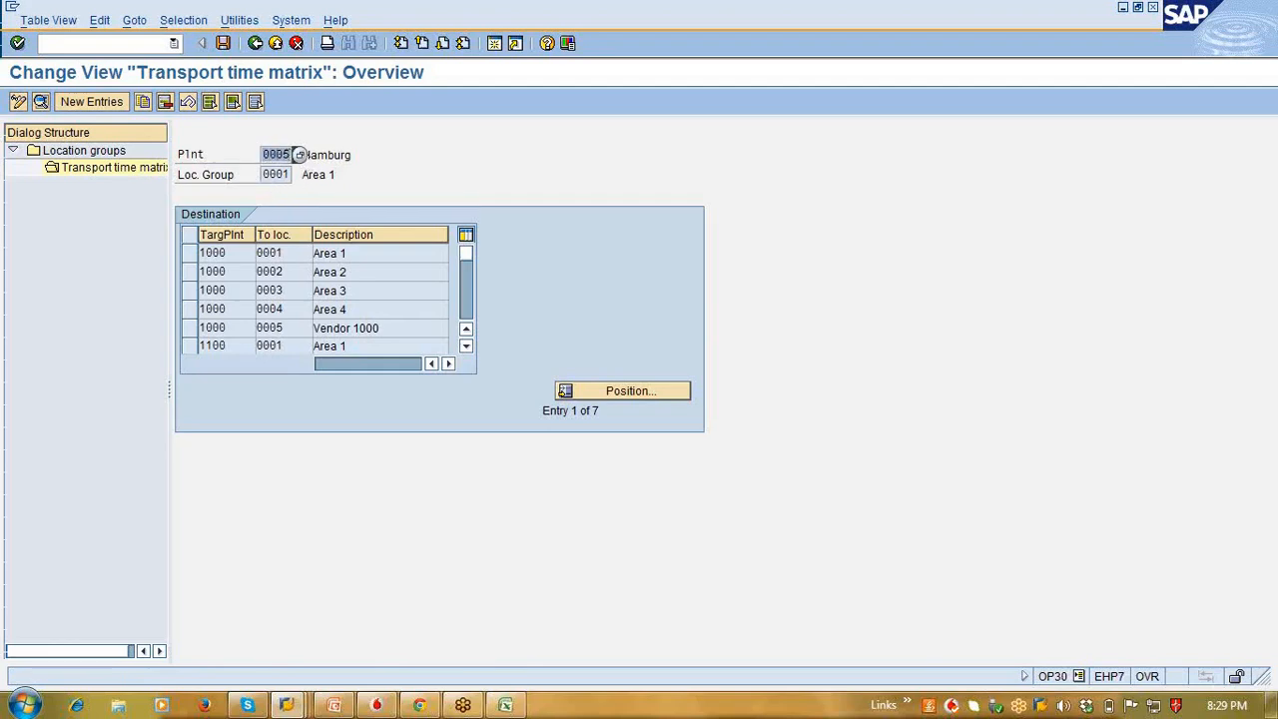
double_click(272, 174)
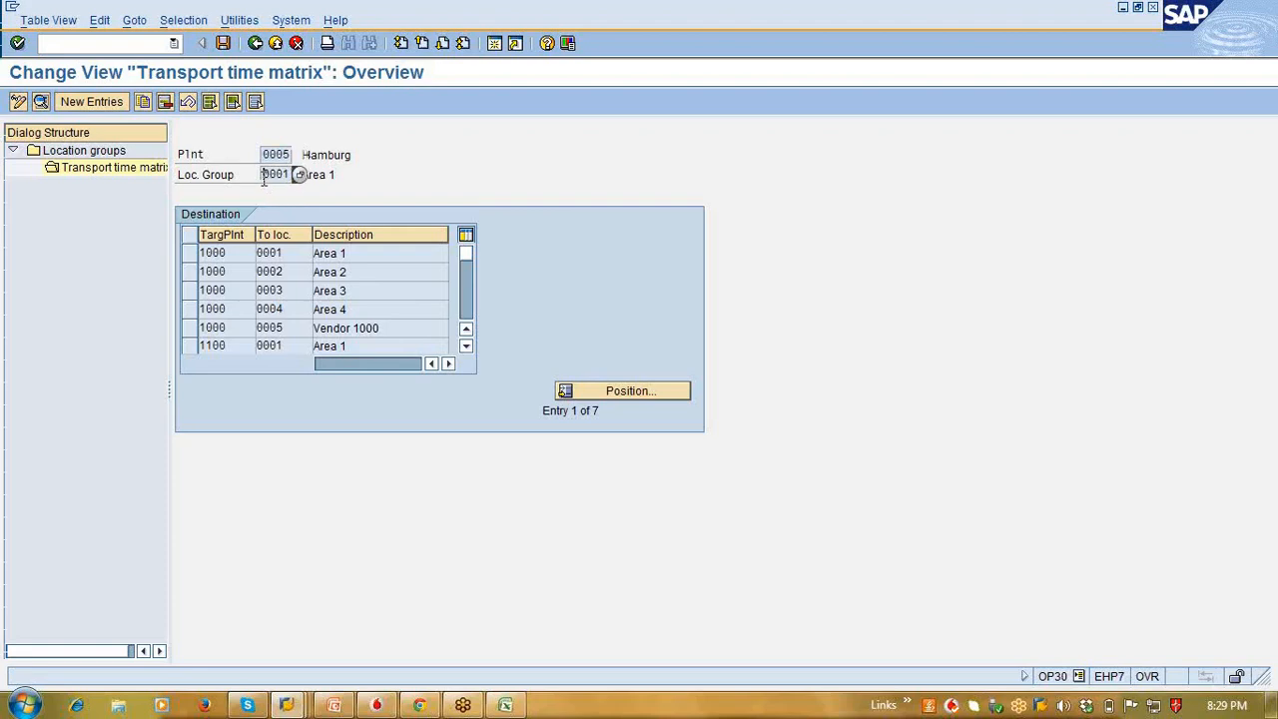
double_click(319, 176)
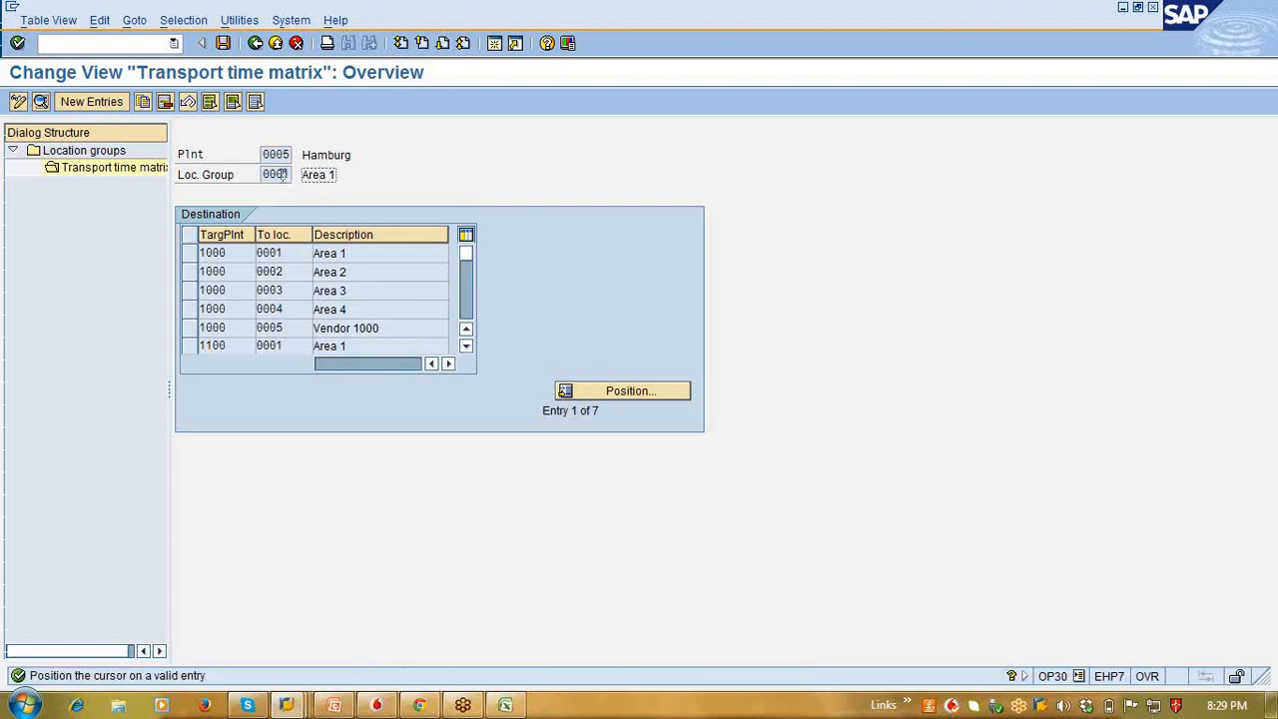
click(283, 155)
click(242, 256)
click(294, 255)
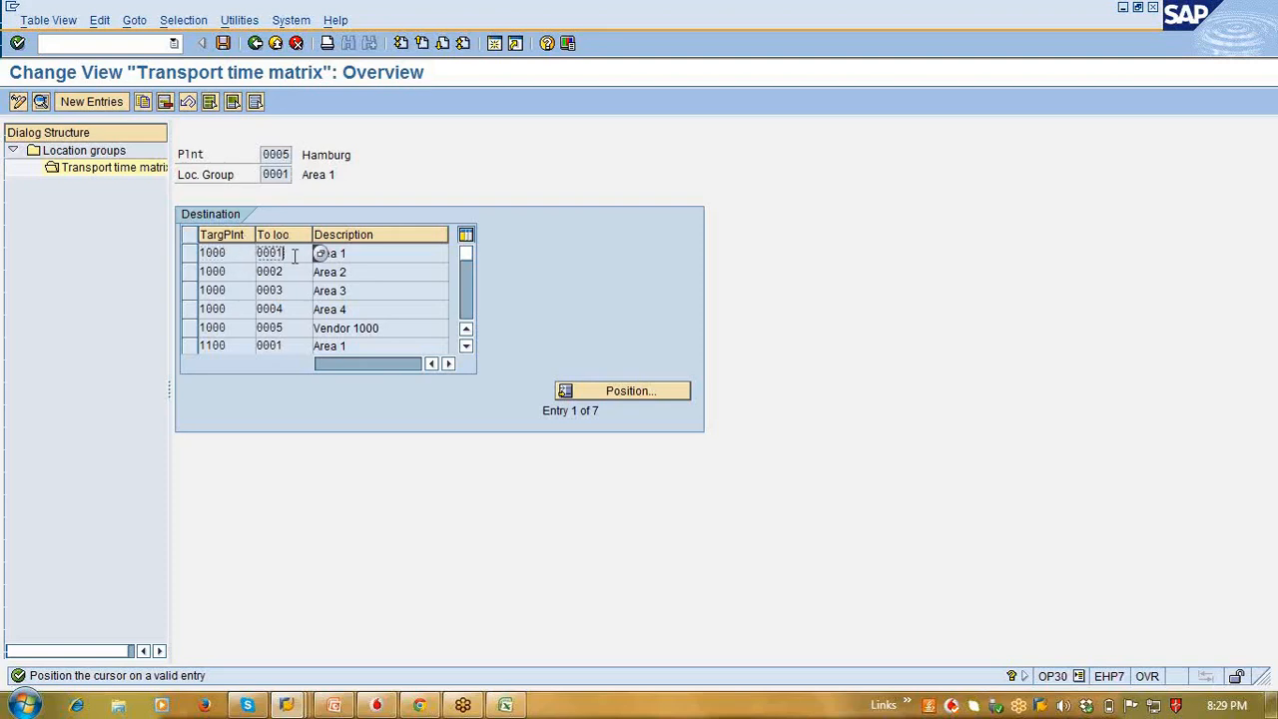
Step: Open the matrix details for target plant 1000, location group 0001, rechecking the source and destination in the overview
double_click(236, 257)
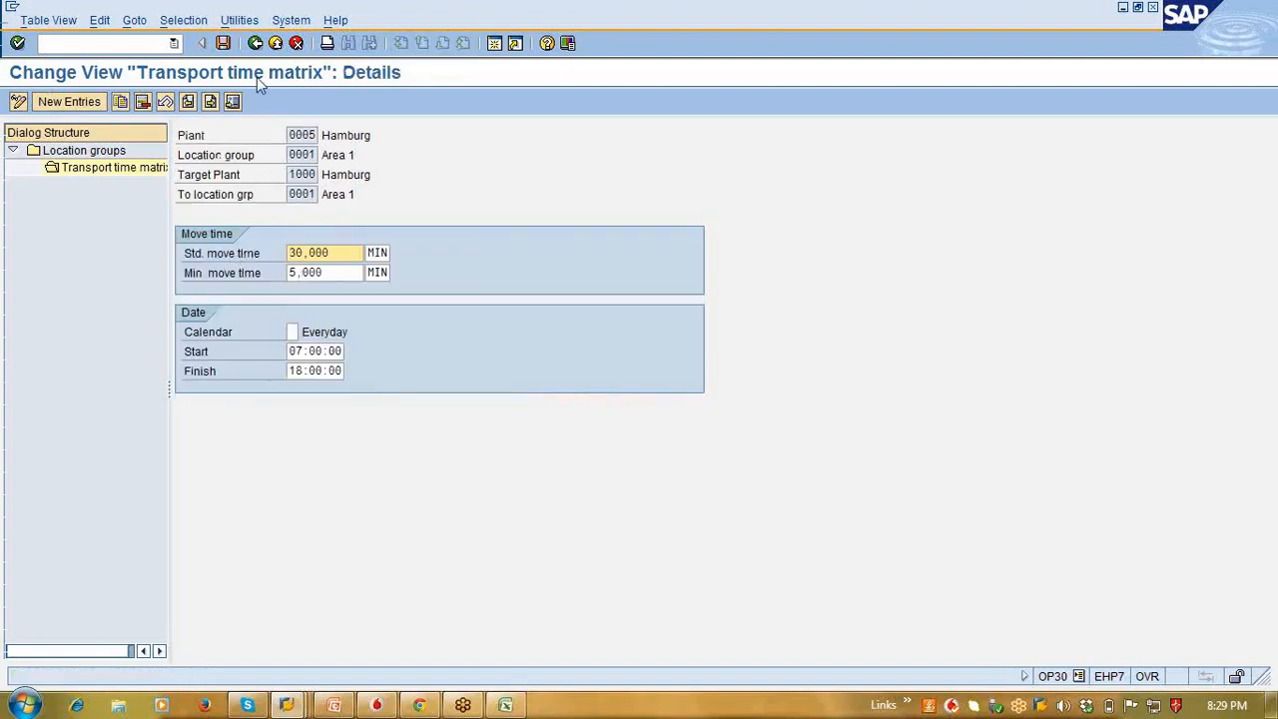
click(255, 43)
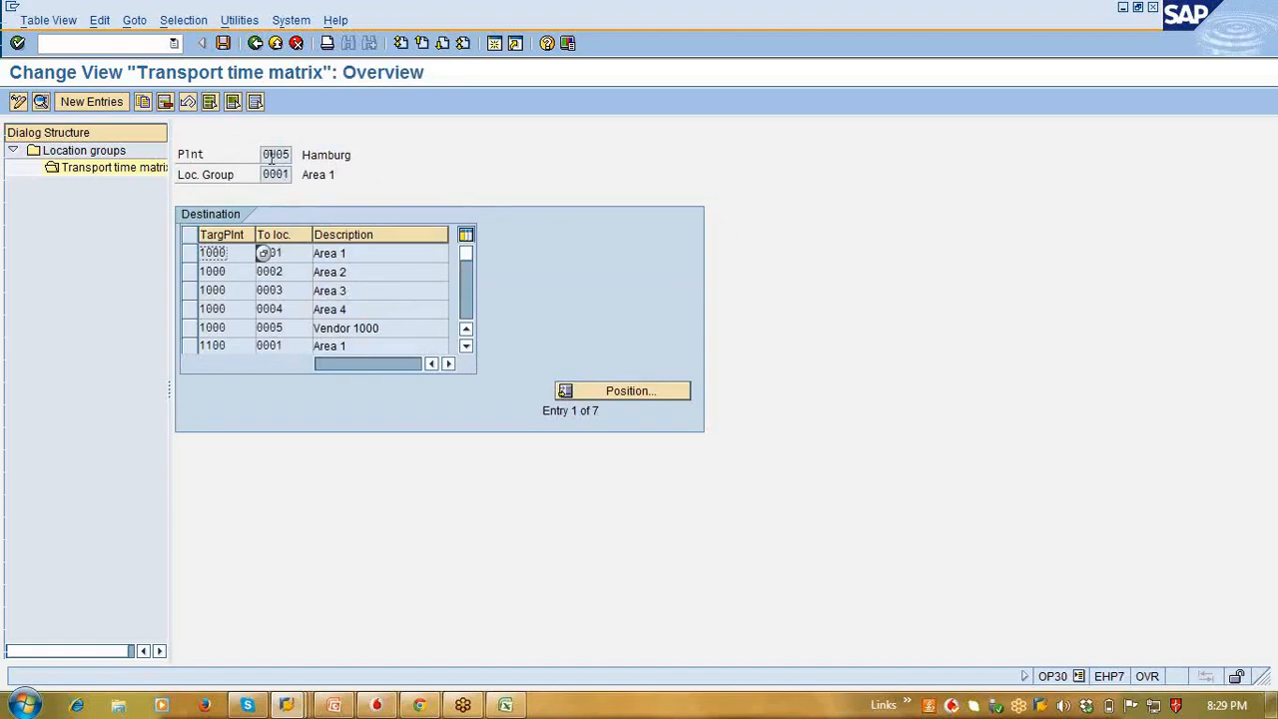
double_click(243, 252)
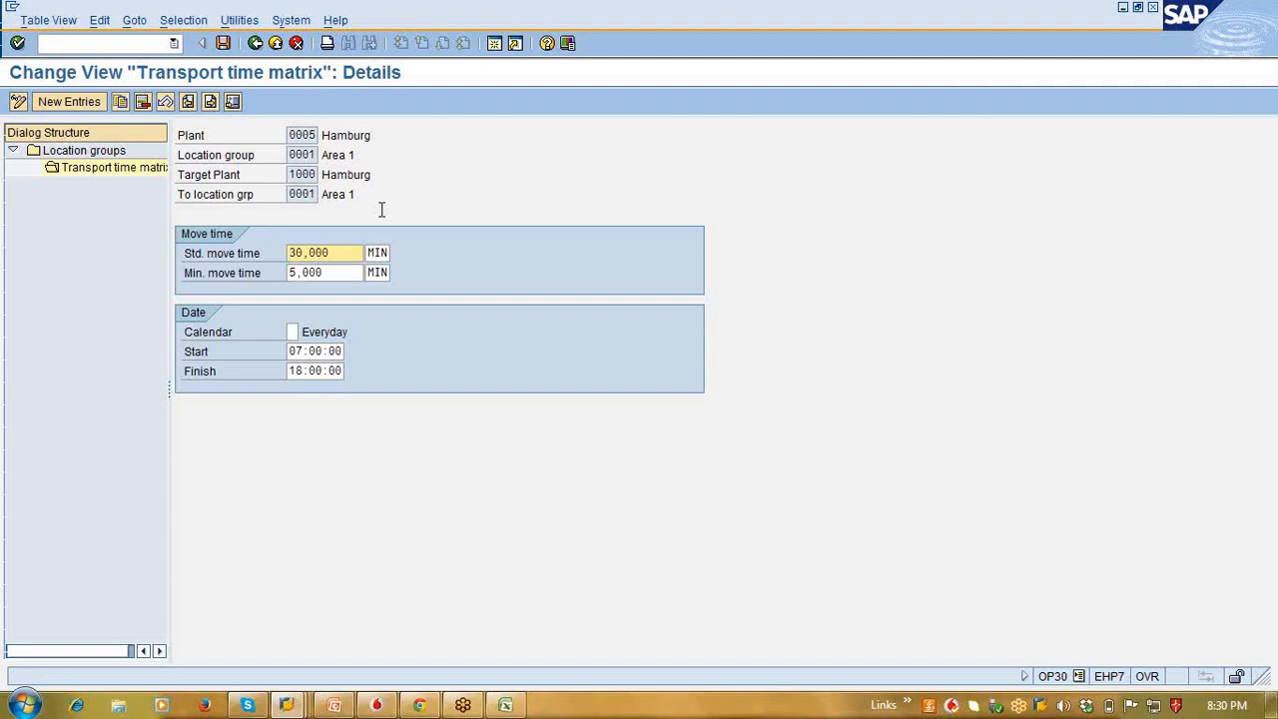
Step: Examine the standard and minimum move times, their unit, and the start and finish times in the transport time matrix details
click(1086, 116)
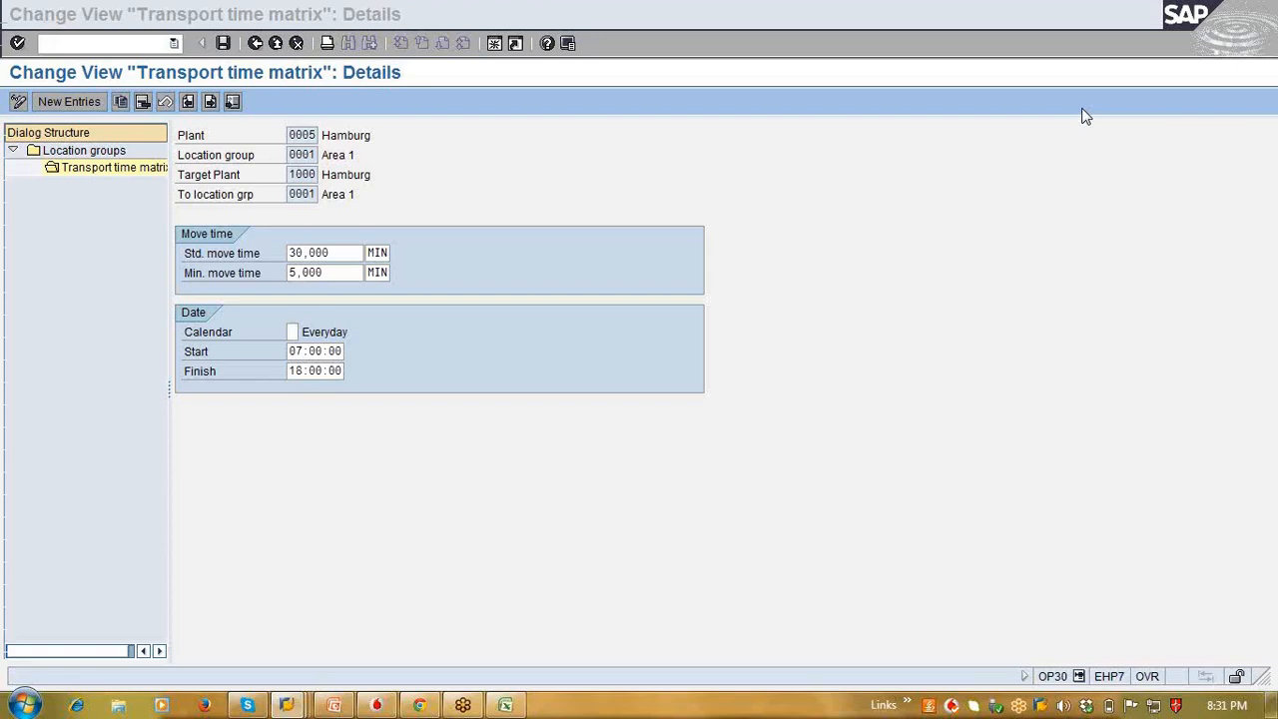
click(348, 250)
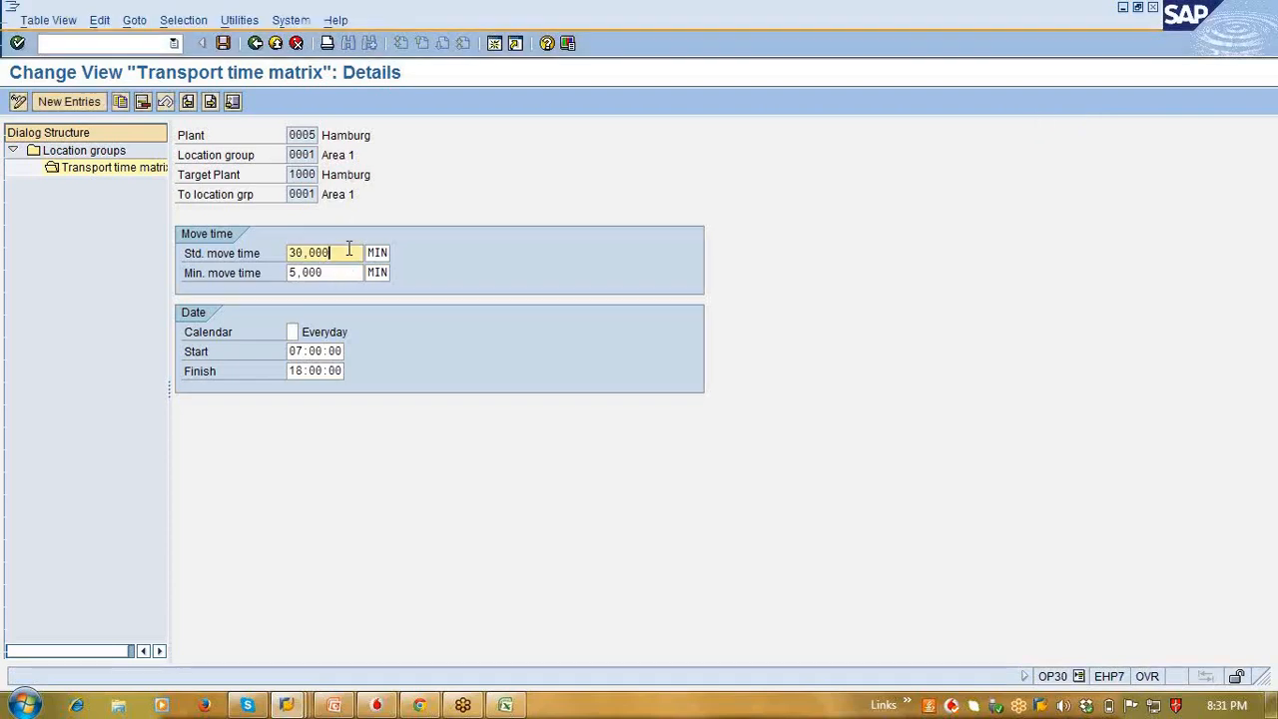
click(379, 251)
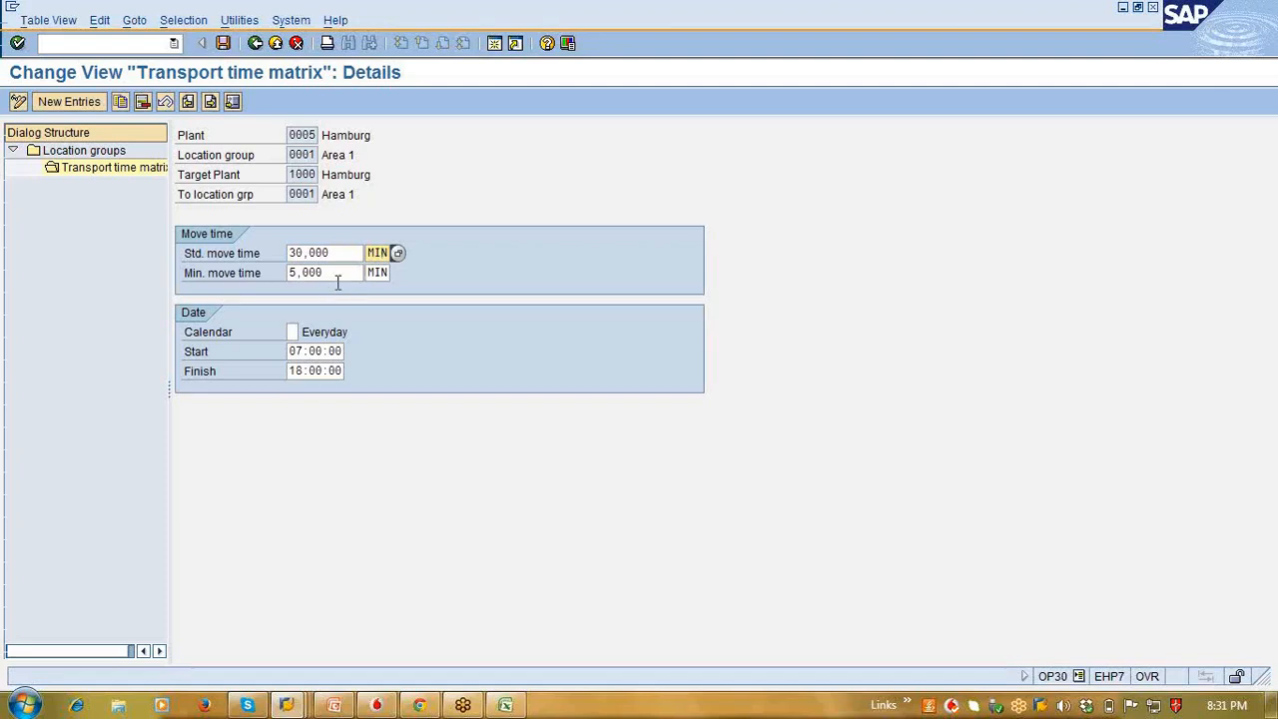
click(340, 277)
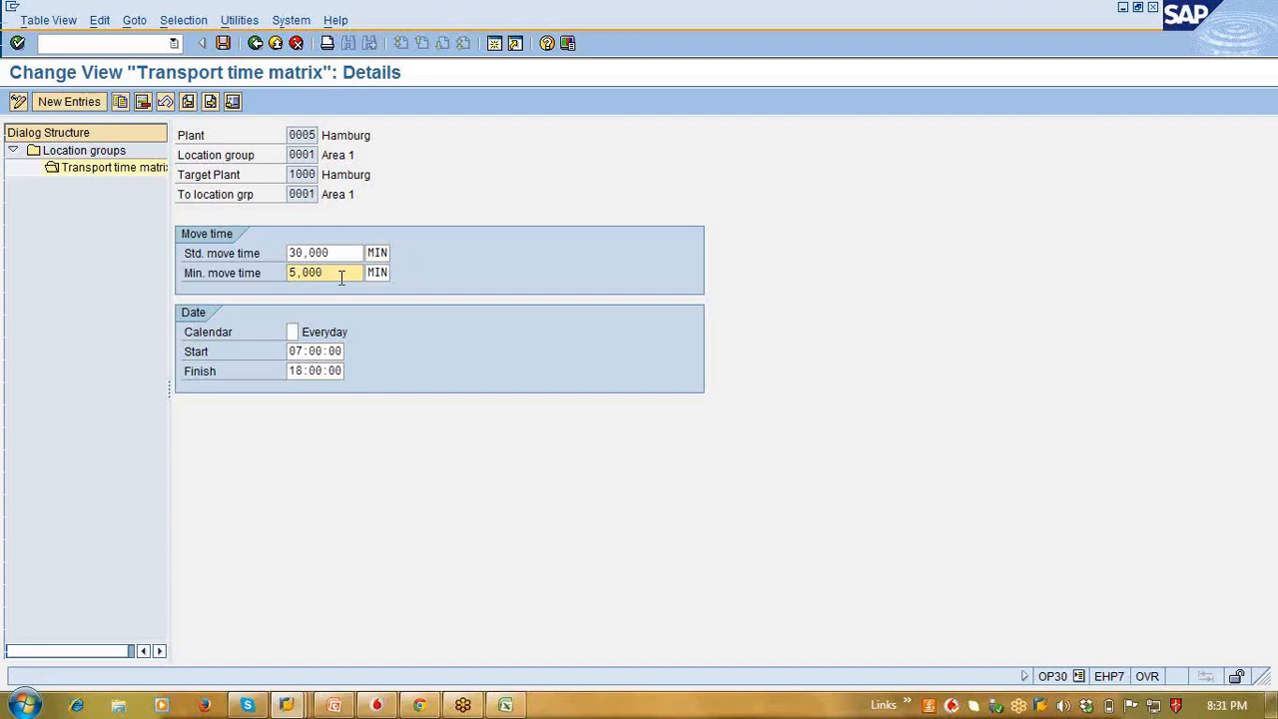
click(328, 354)
click(325, 370)
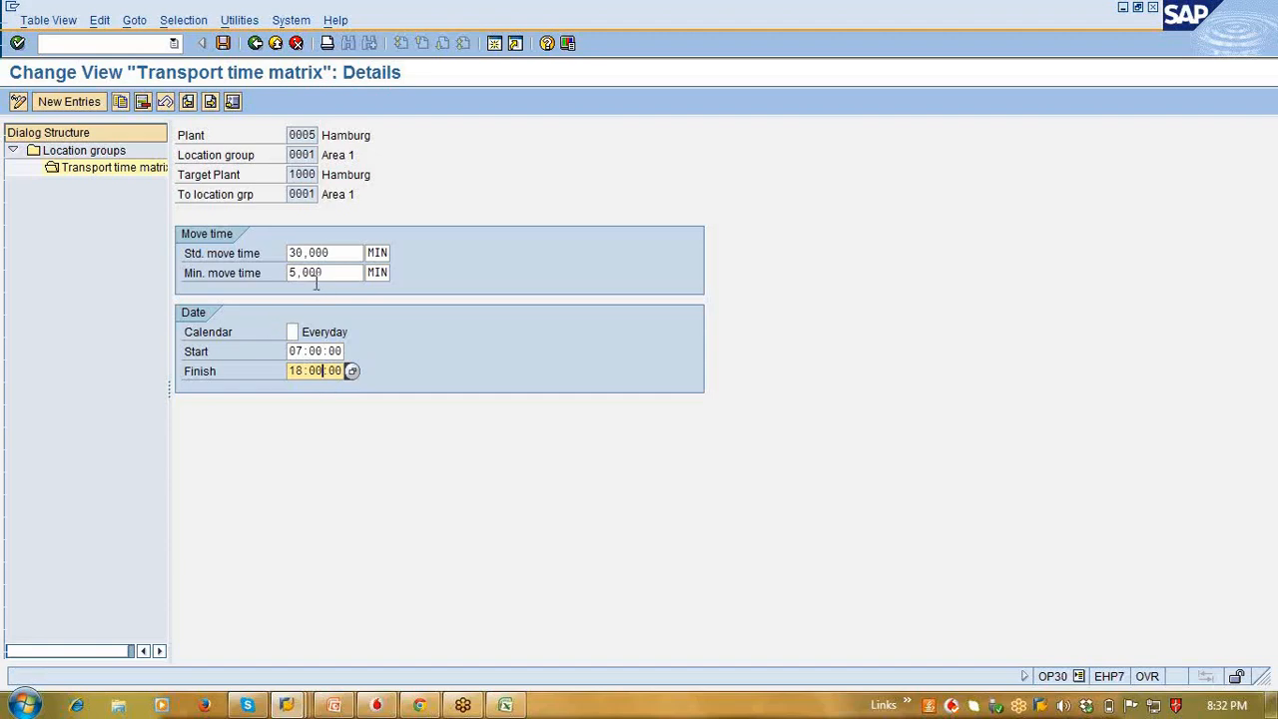
click(349, 255)
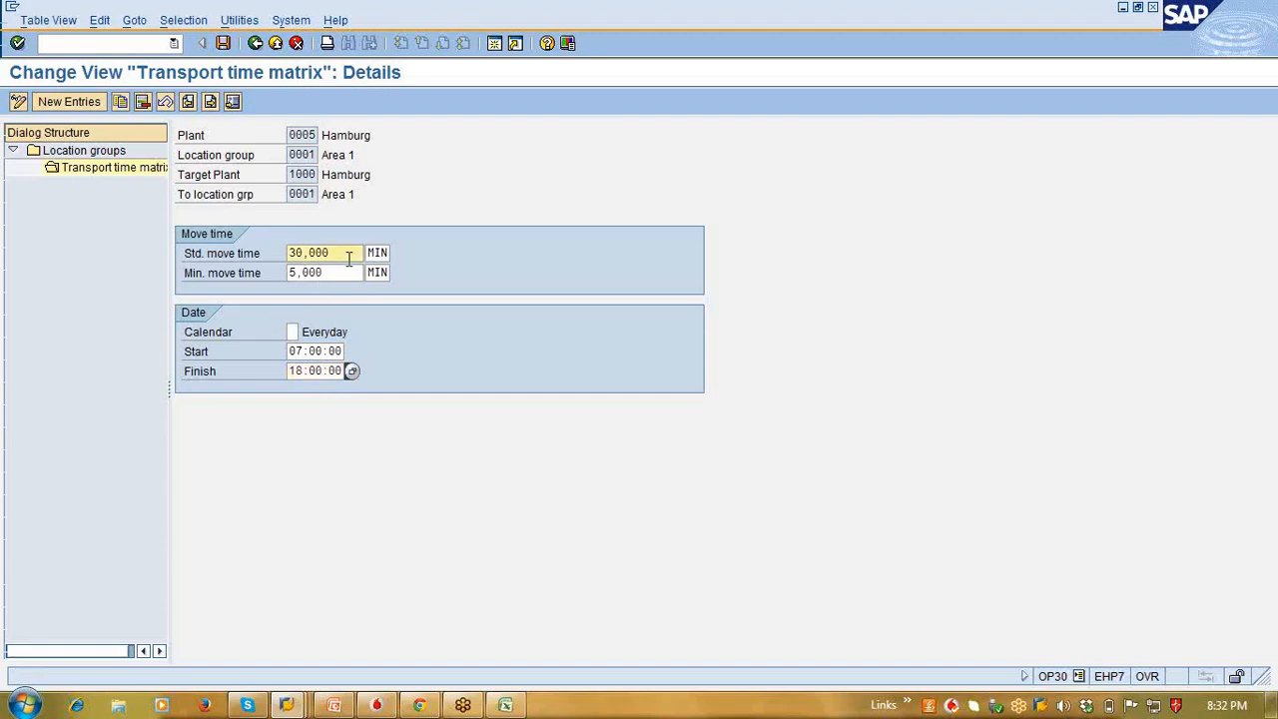
Step: Check the start time and open the transport time matrix details for target plant 1000, location group 0002
click(291, 354)
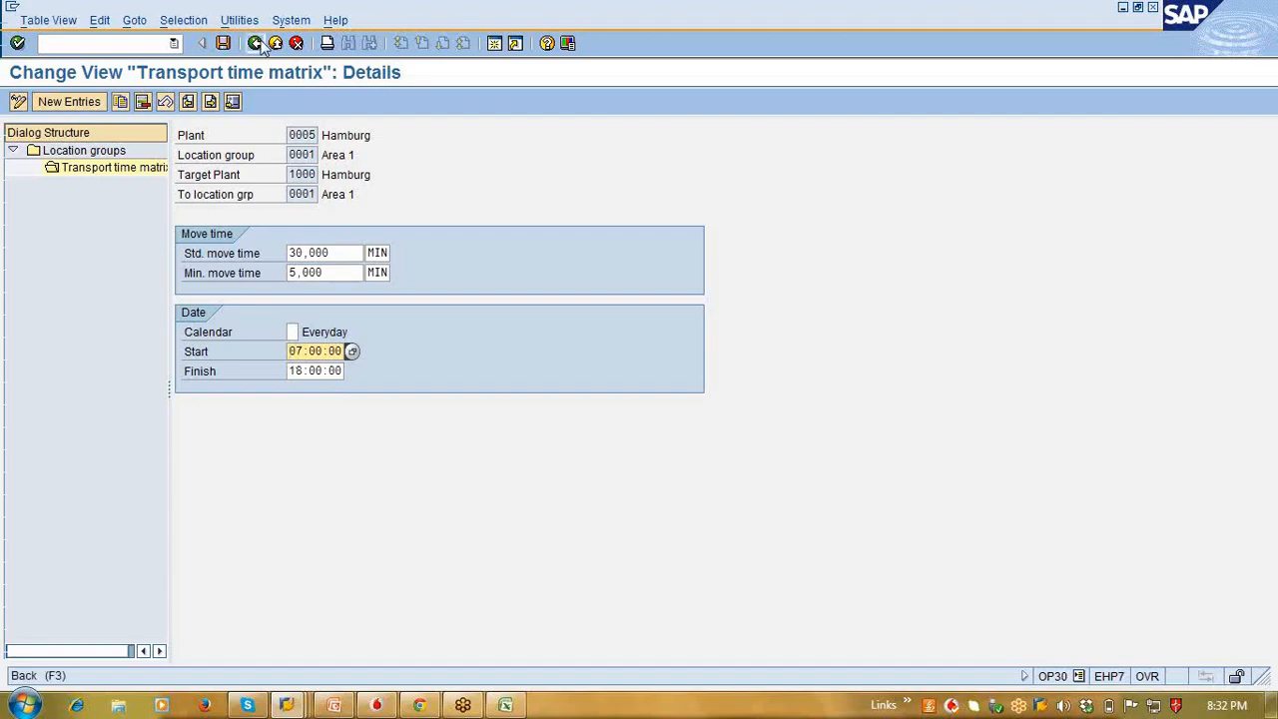
click(258, 45)
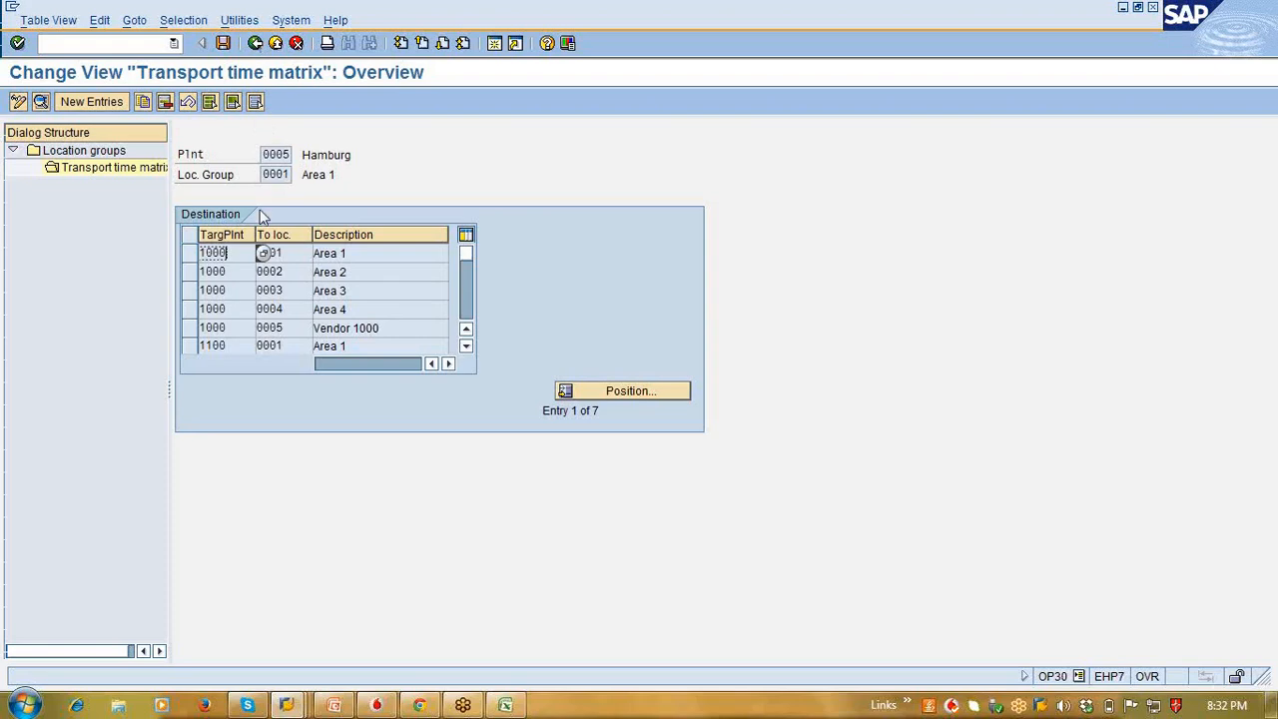
double_click(264, 272)
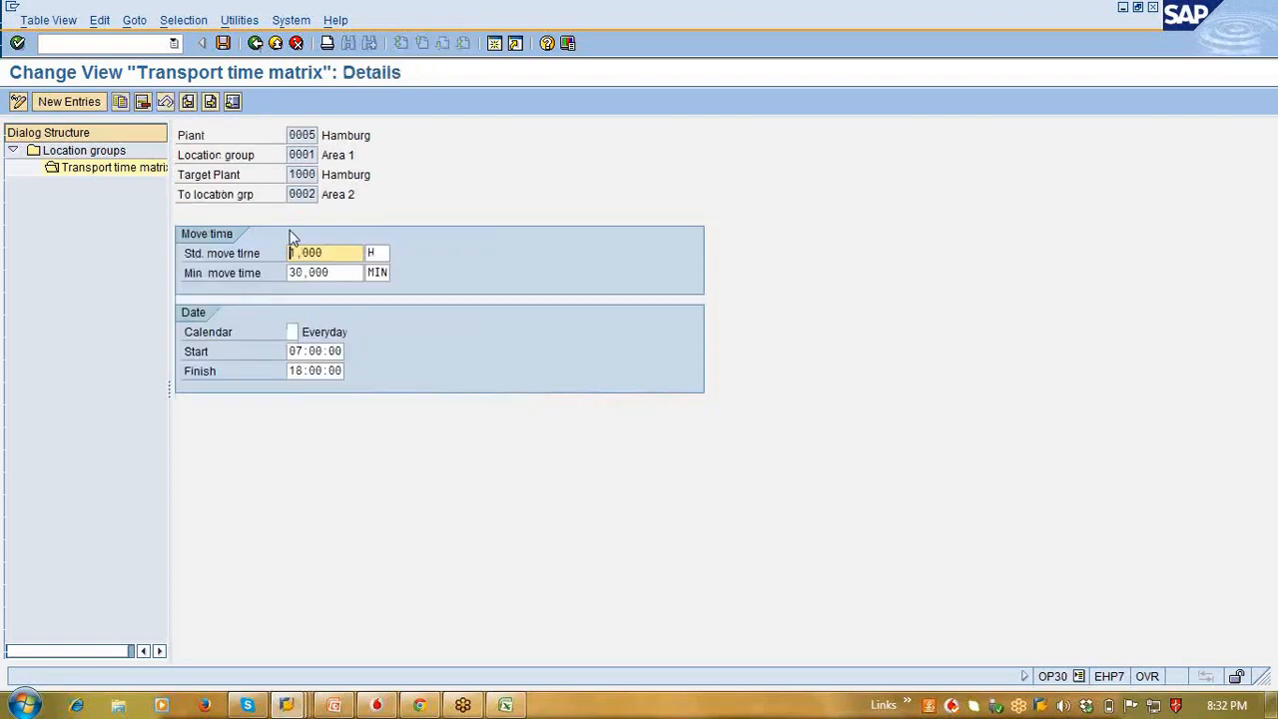
Step: Switch to PP_Training.xlsx in Excel and trace the process flow through Mill I, Mill II and Sizer on Sheet2
click(503, 703)
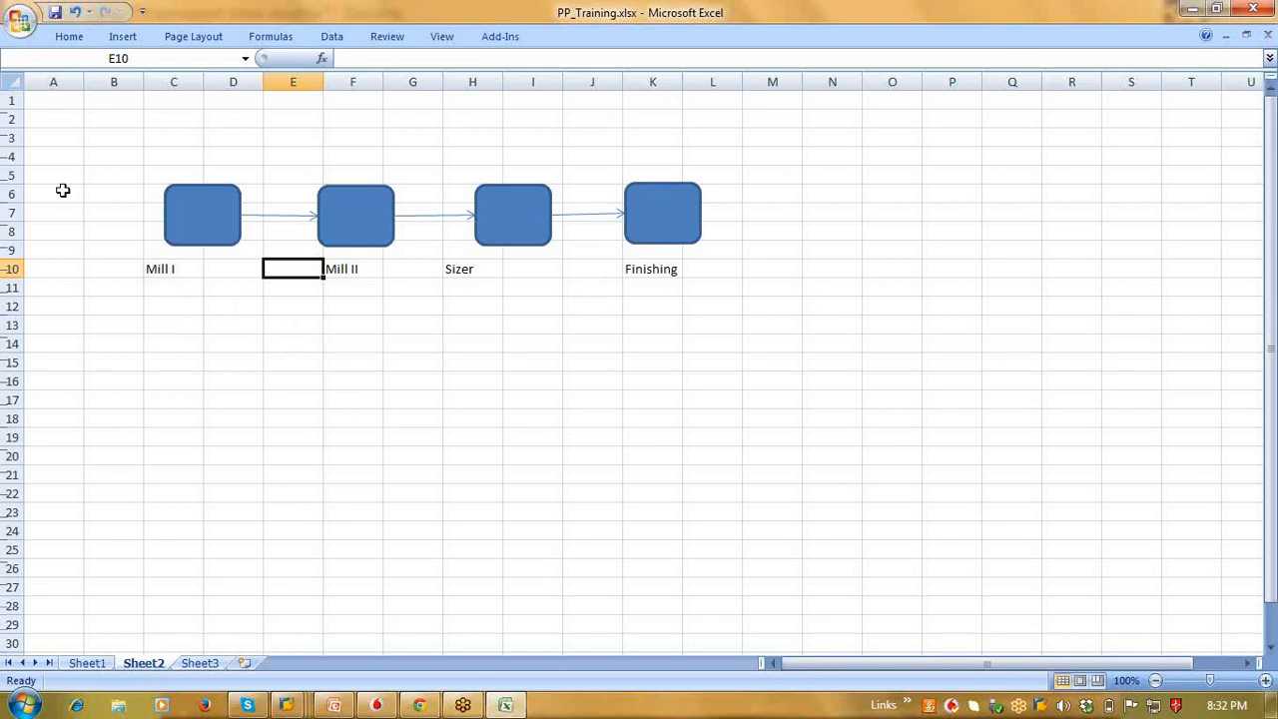
click(88, 156)
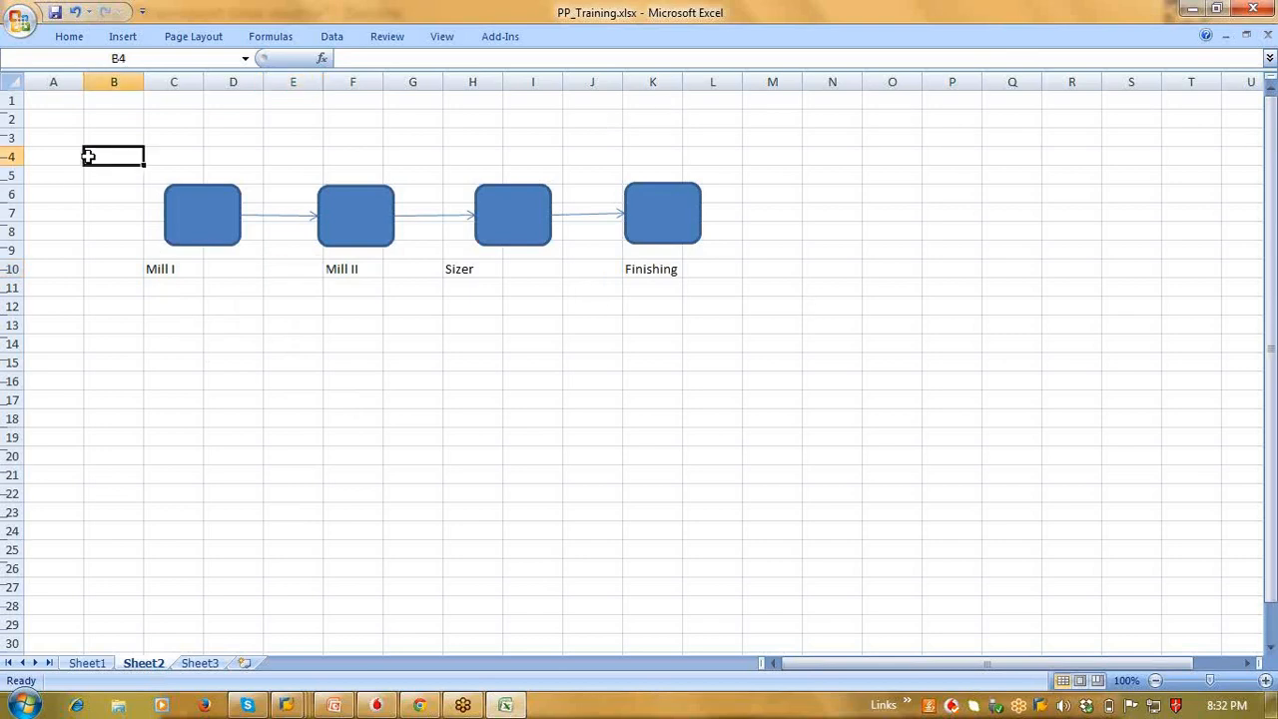
click(189, 270)
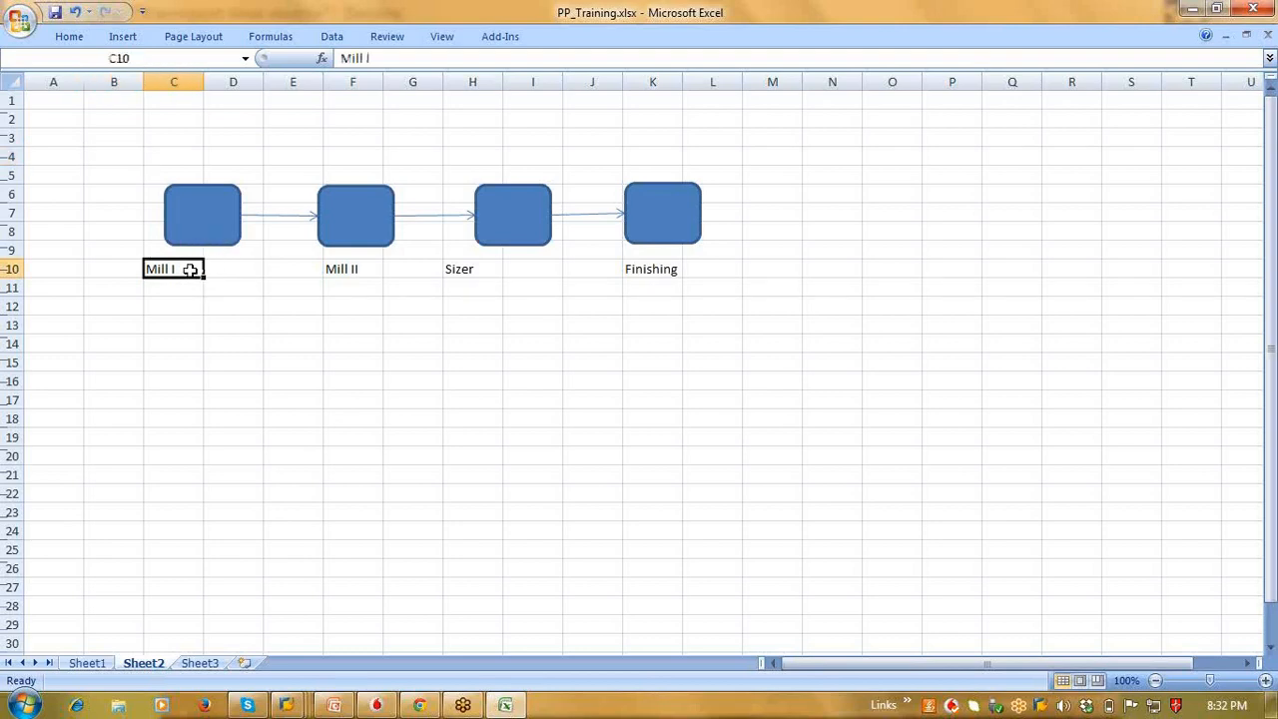
click(333, 268)
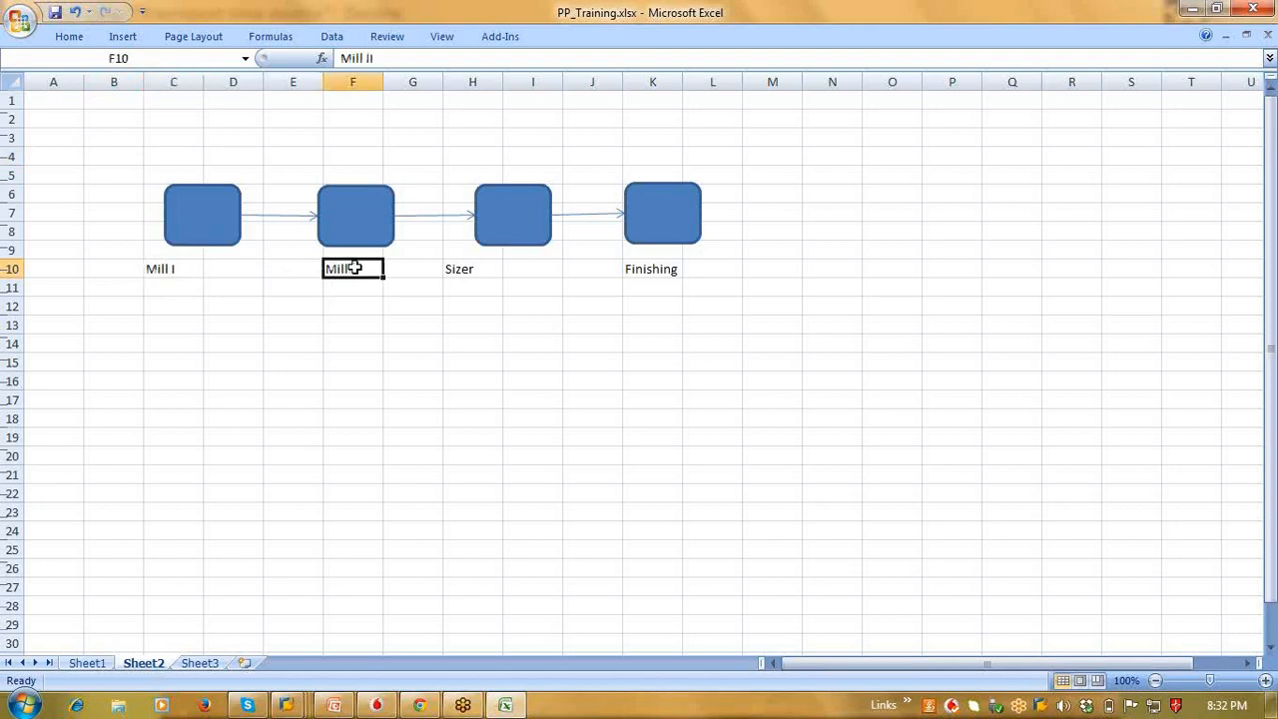
click(510, 270)
click(355, 271)
click(465, 269)
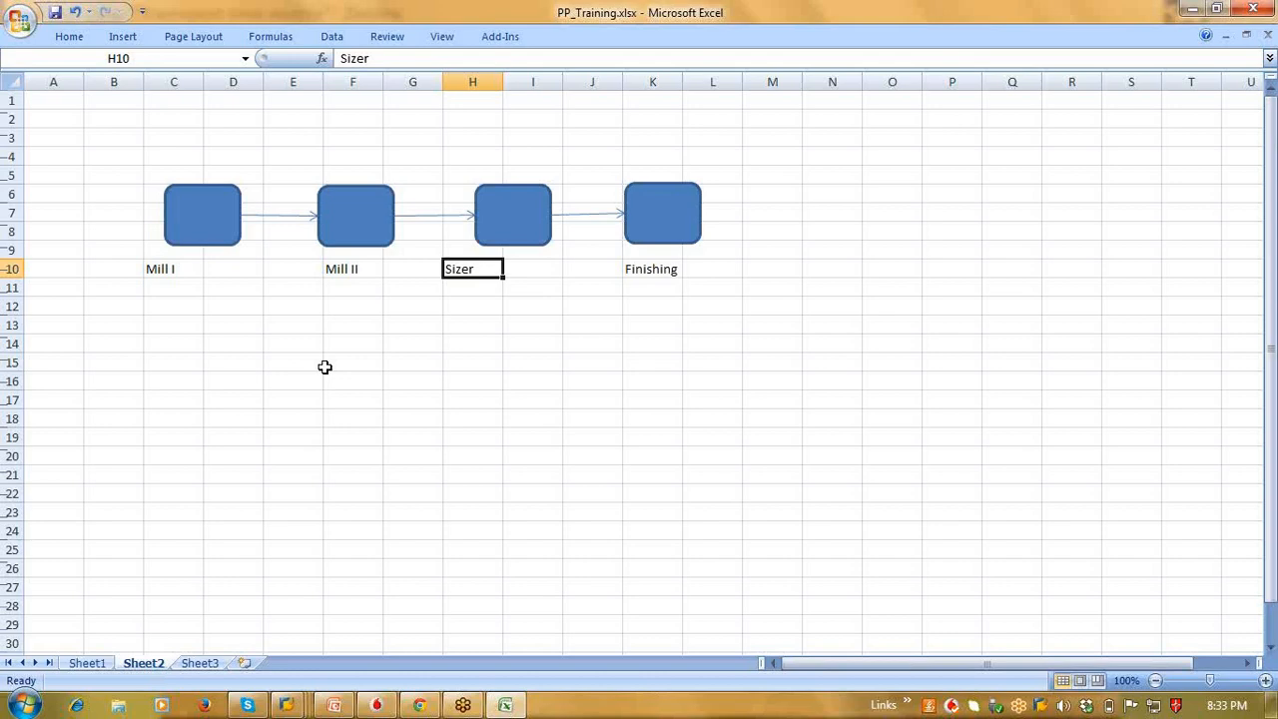
click(289, 498)
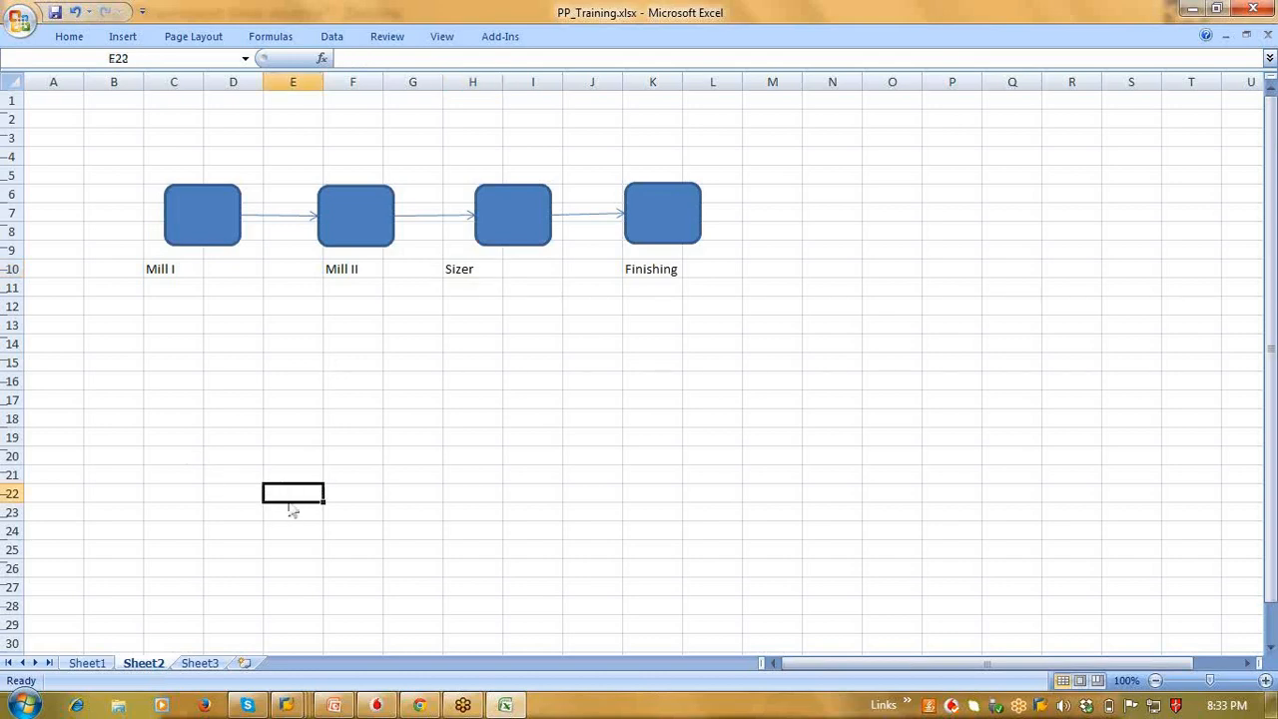
Step: Switch back to SAP and leave the transport time matrix and location groups to return to the IMG structure
mouse_move(289, 707)
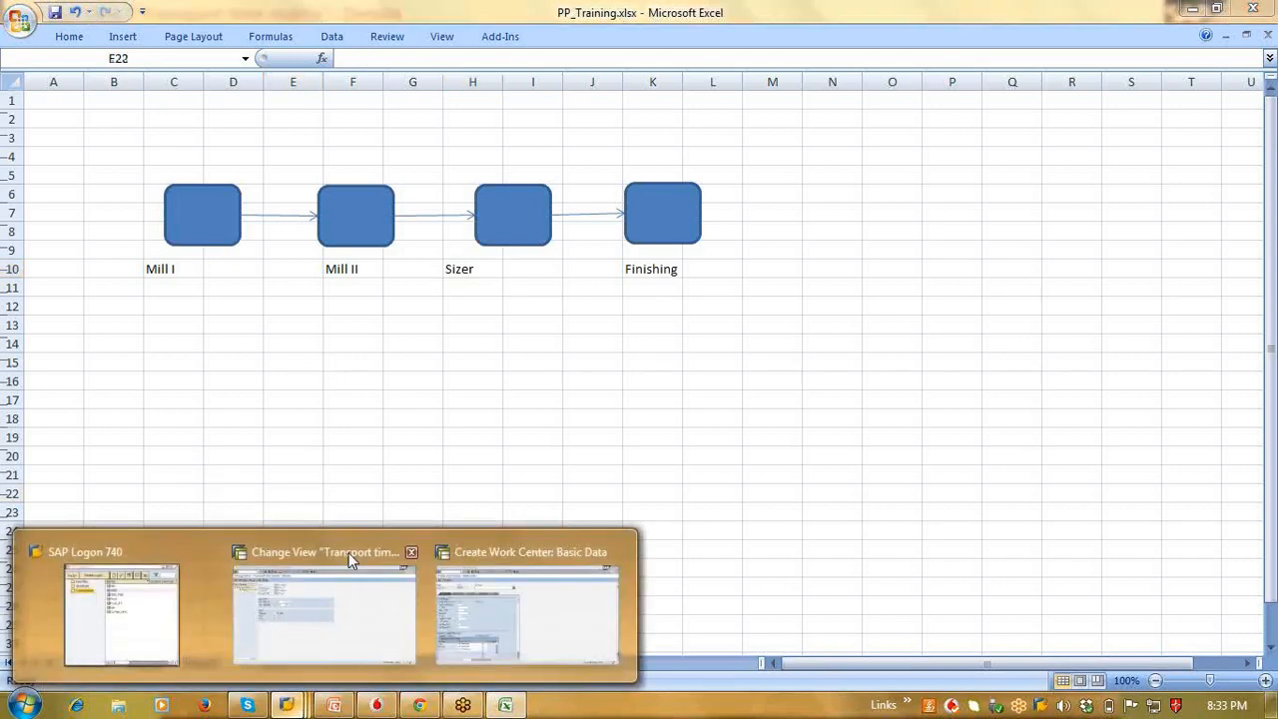
click(467, 581)
click(287, 705)
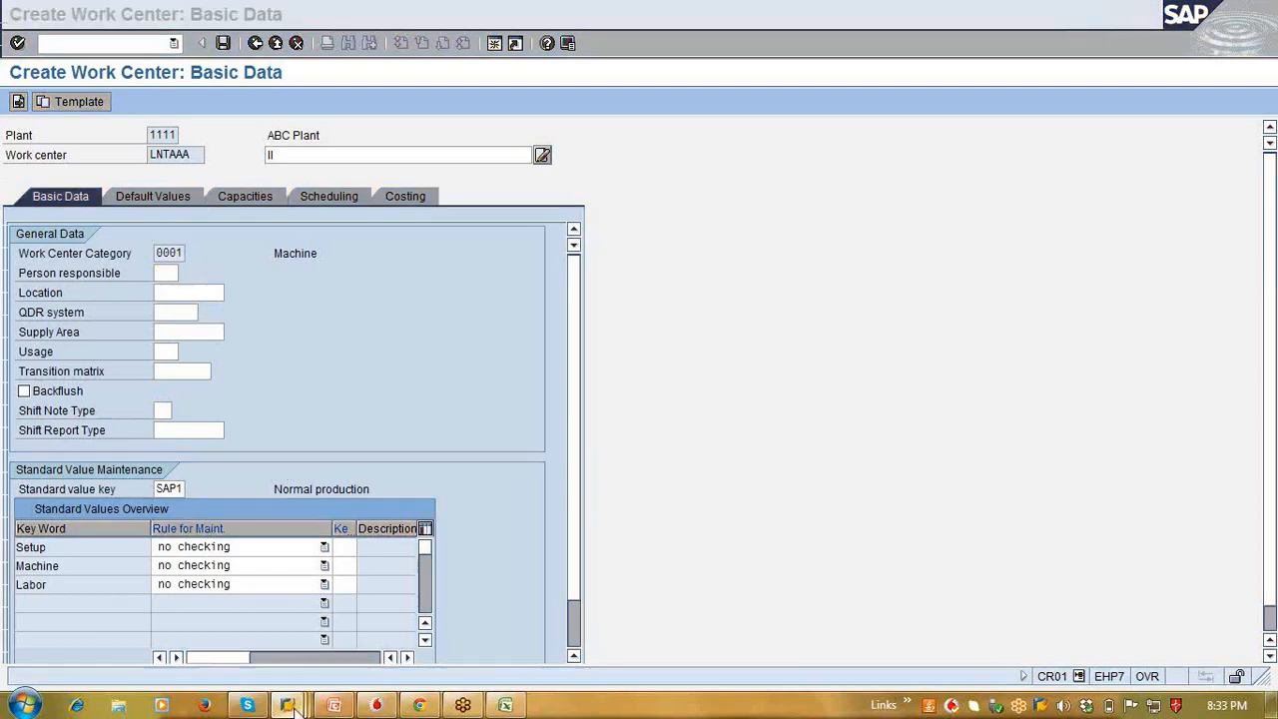
click(284, 604)
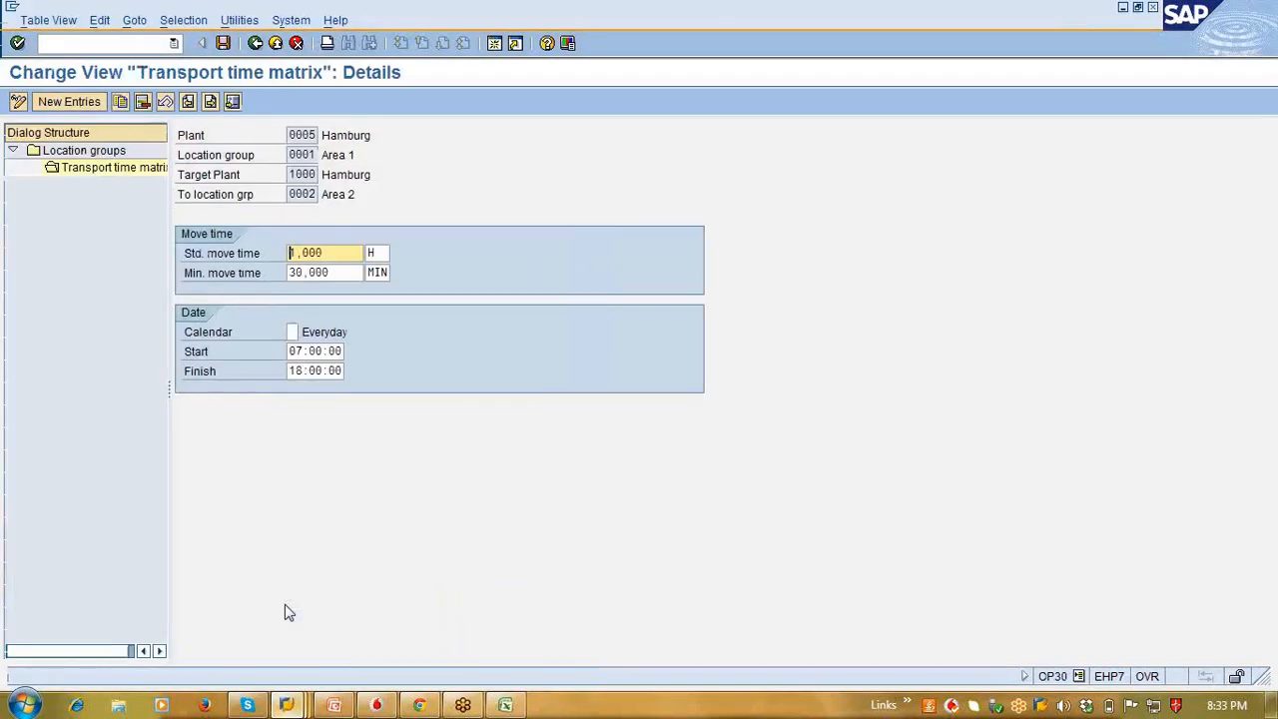
click(255, 43)
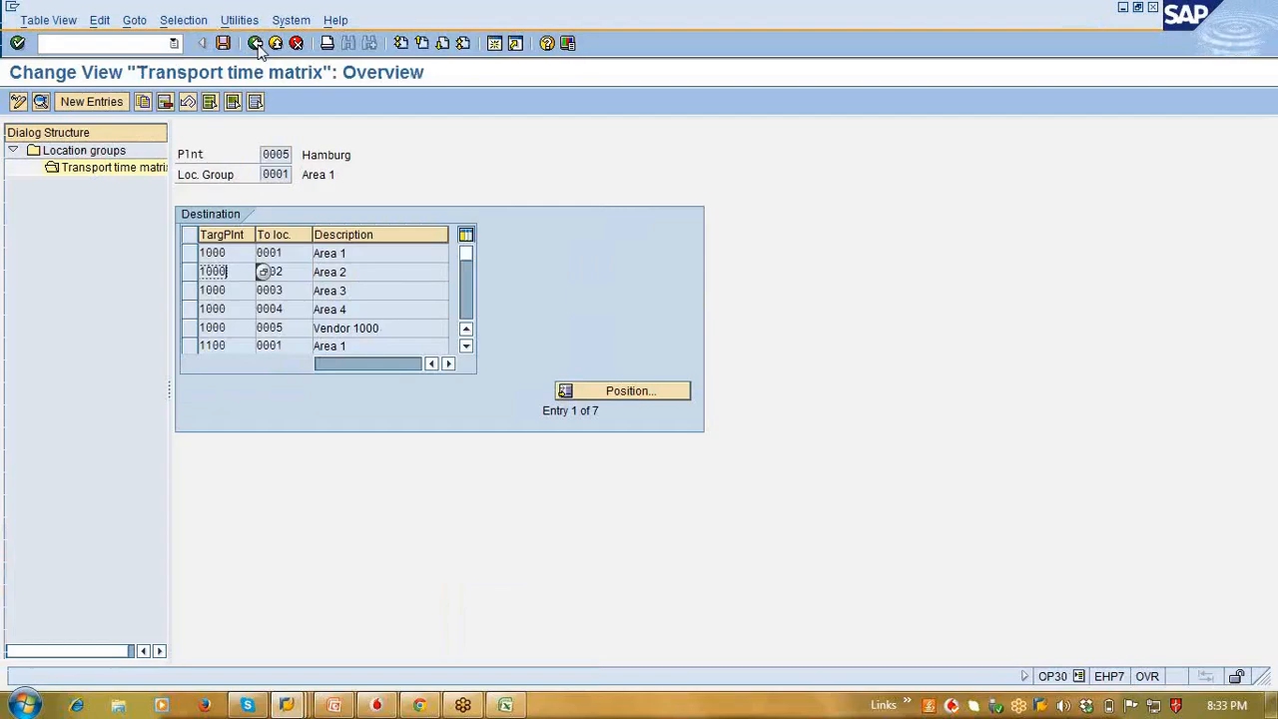
click(255, 44)
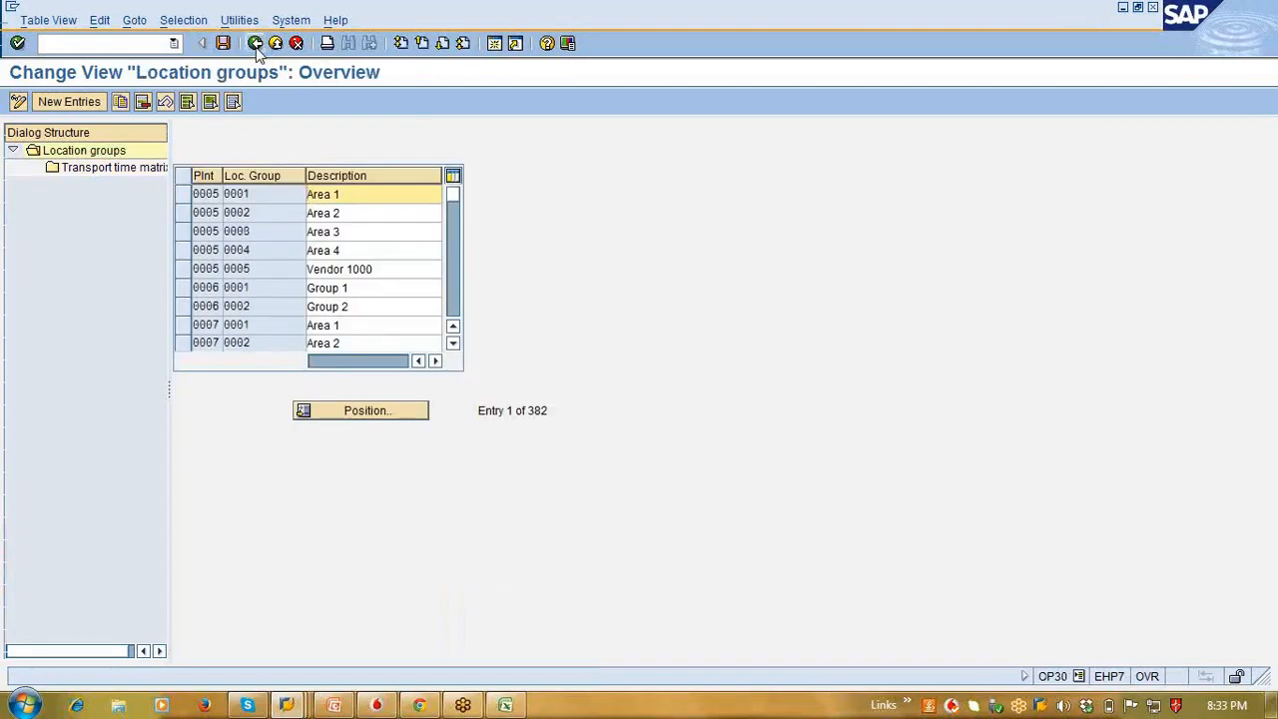
click(257, 47)
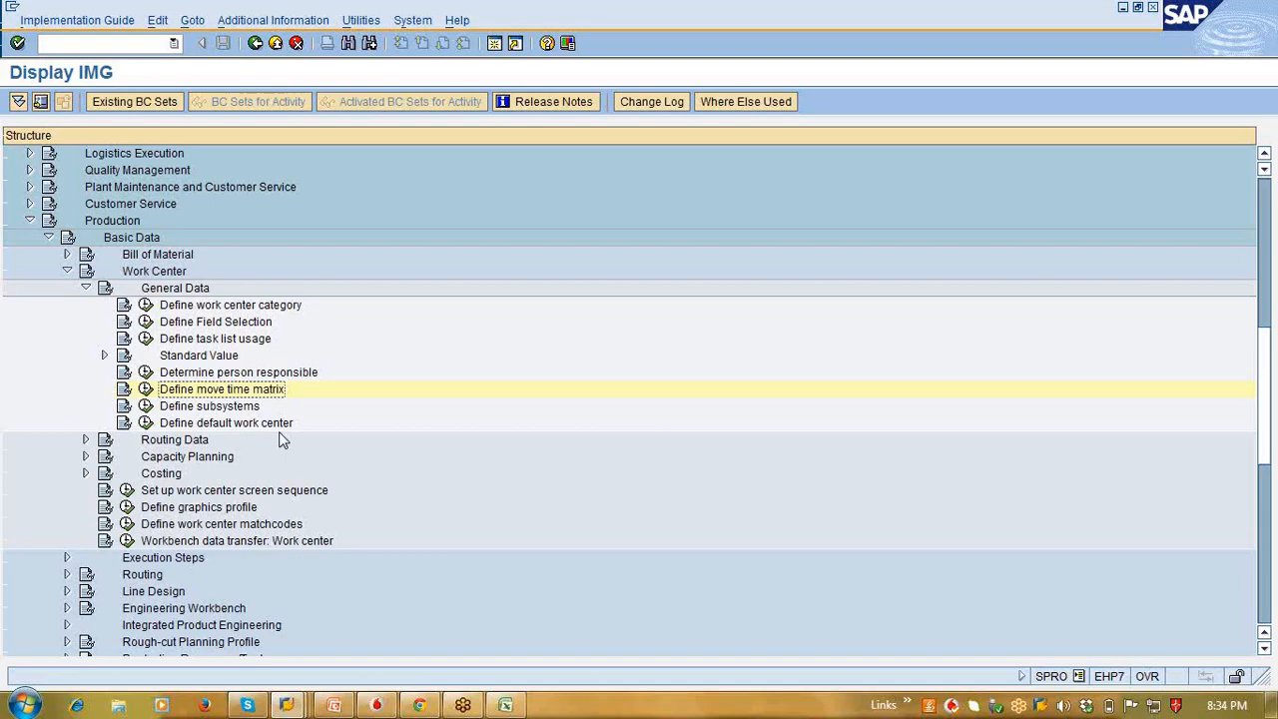
Step: View the Define default work center initial screen, and back in the IMG expand Routing Data instead of General Data under Work Center
click(145, 424)
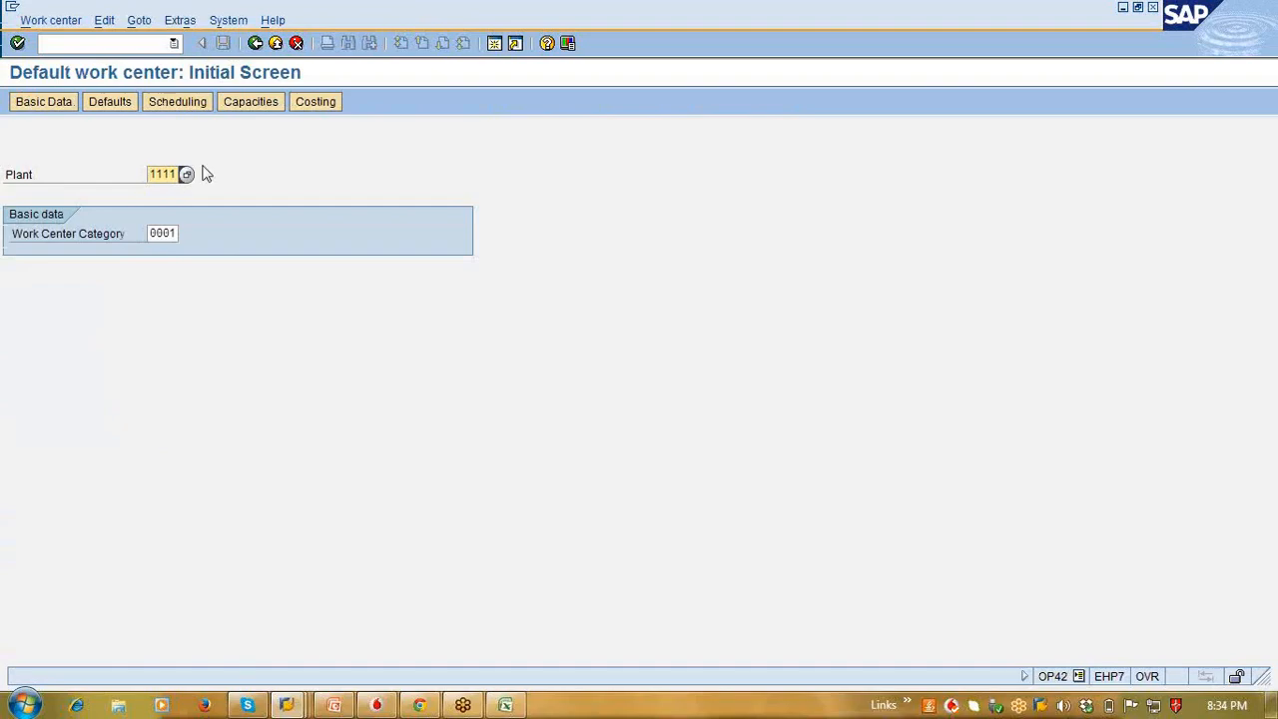
click(255, 43)
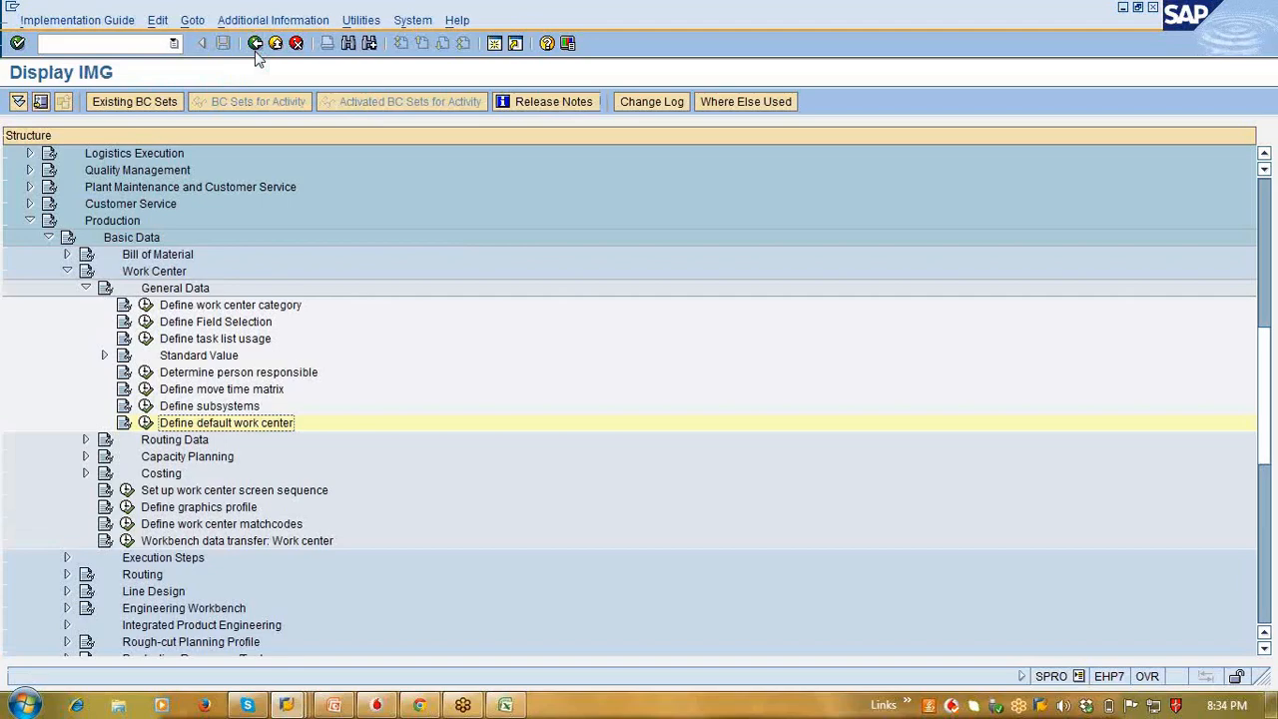
key(F10)
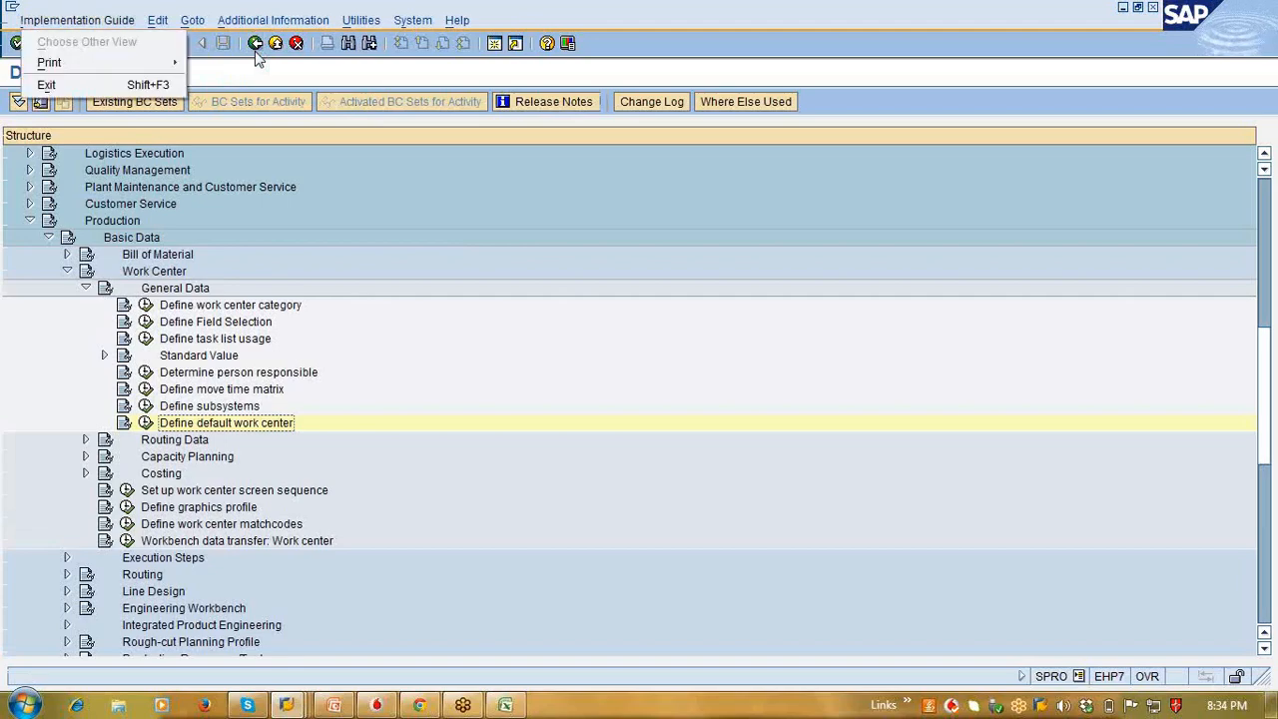
click(86, 291)
click(86, 305)
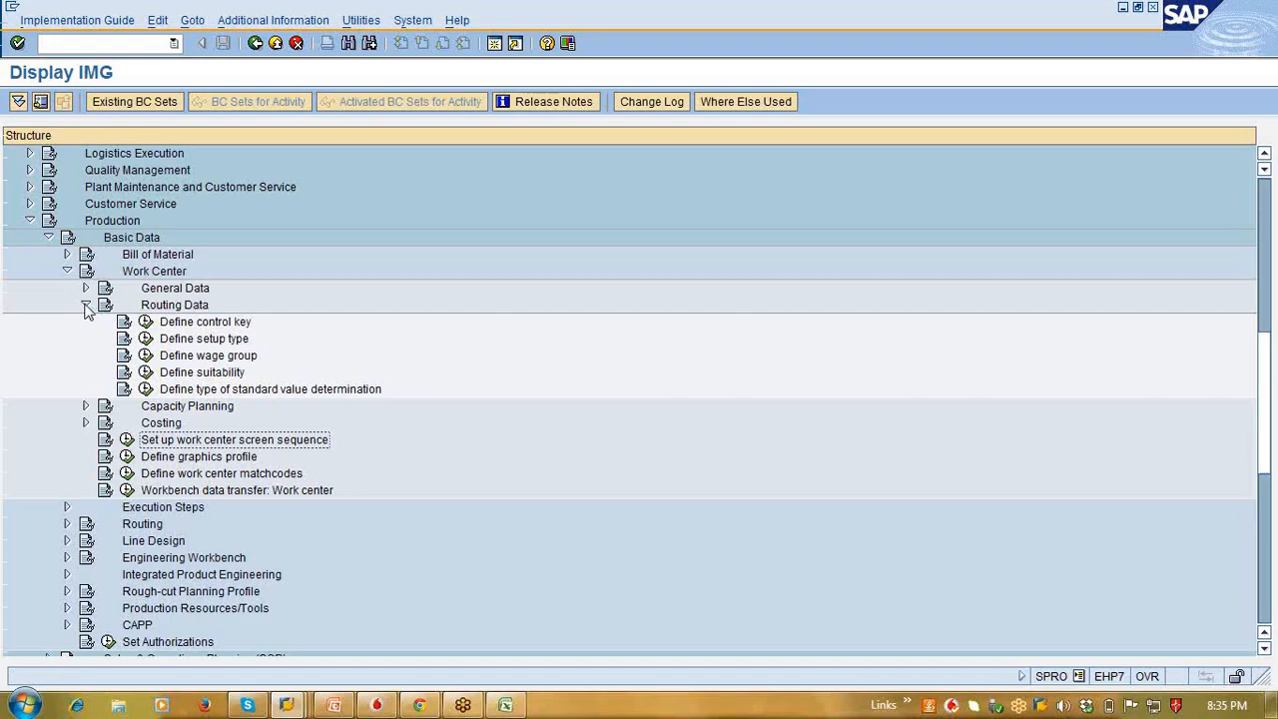
Step: Switch to Excel and review the Mill I stage of the process flow on Sheet2
click(507, 704)
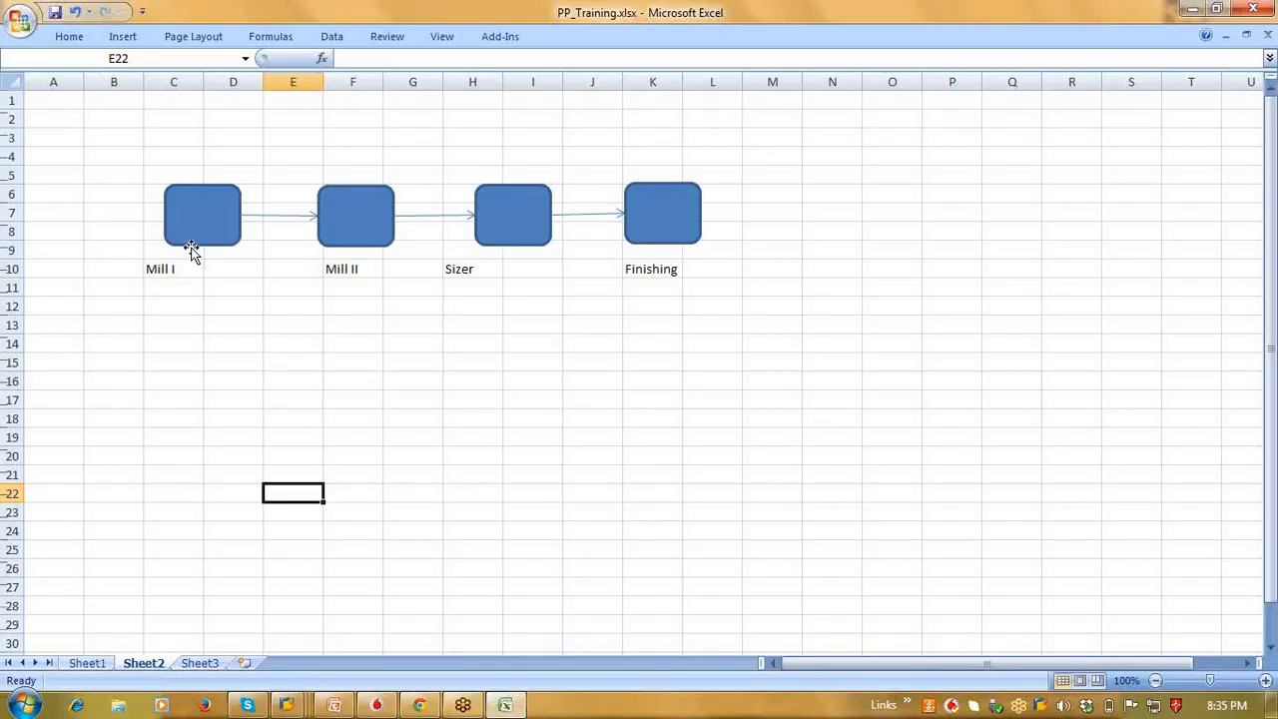
click(192, 249)
click(200, 302)
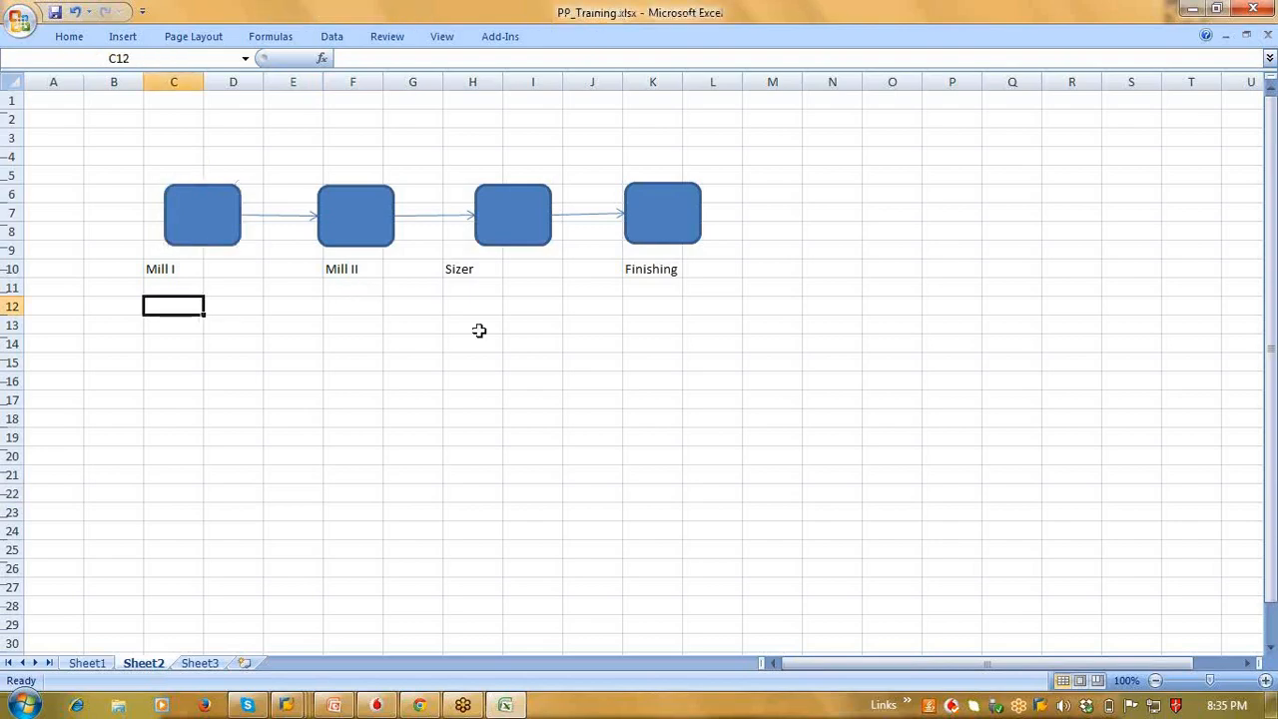
click(217, 303)
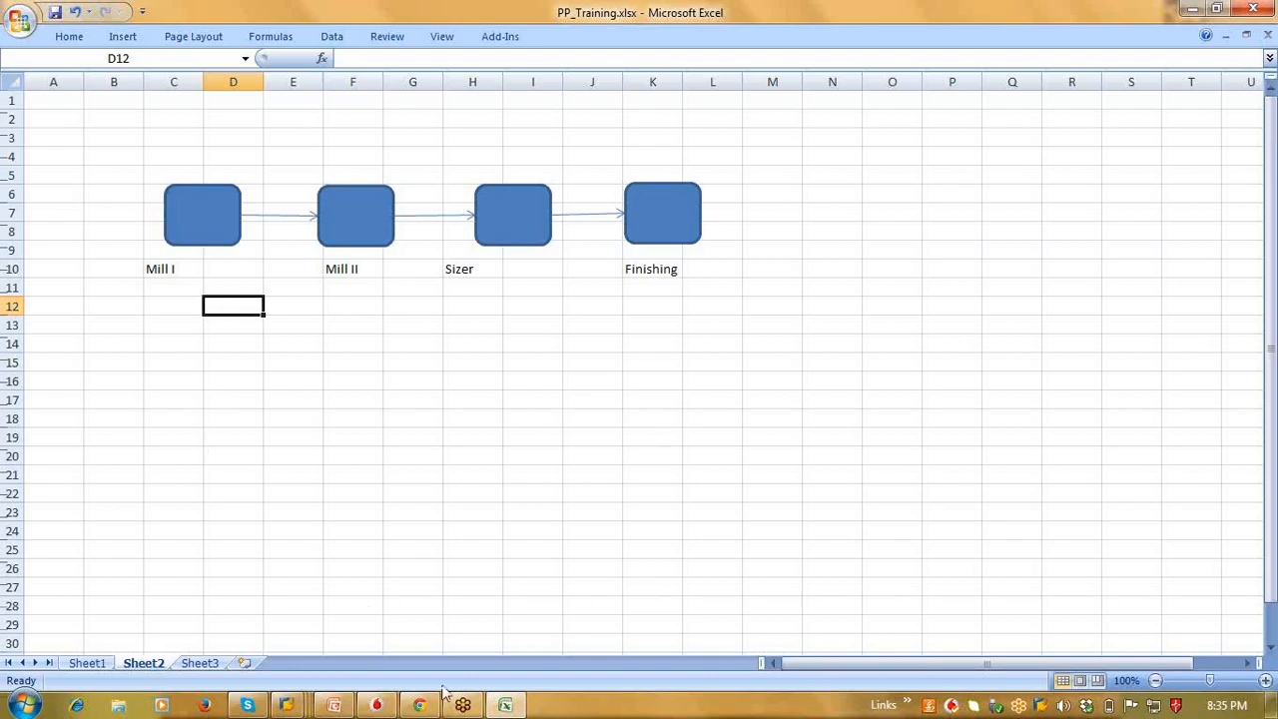
Step: Switch to the SAP Create Work Center session and set the default control key to PI01 (Master recipe/process order)
click(287, 705)
click(499, 590)
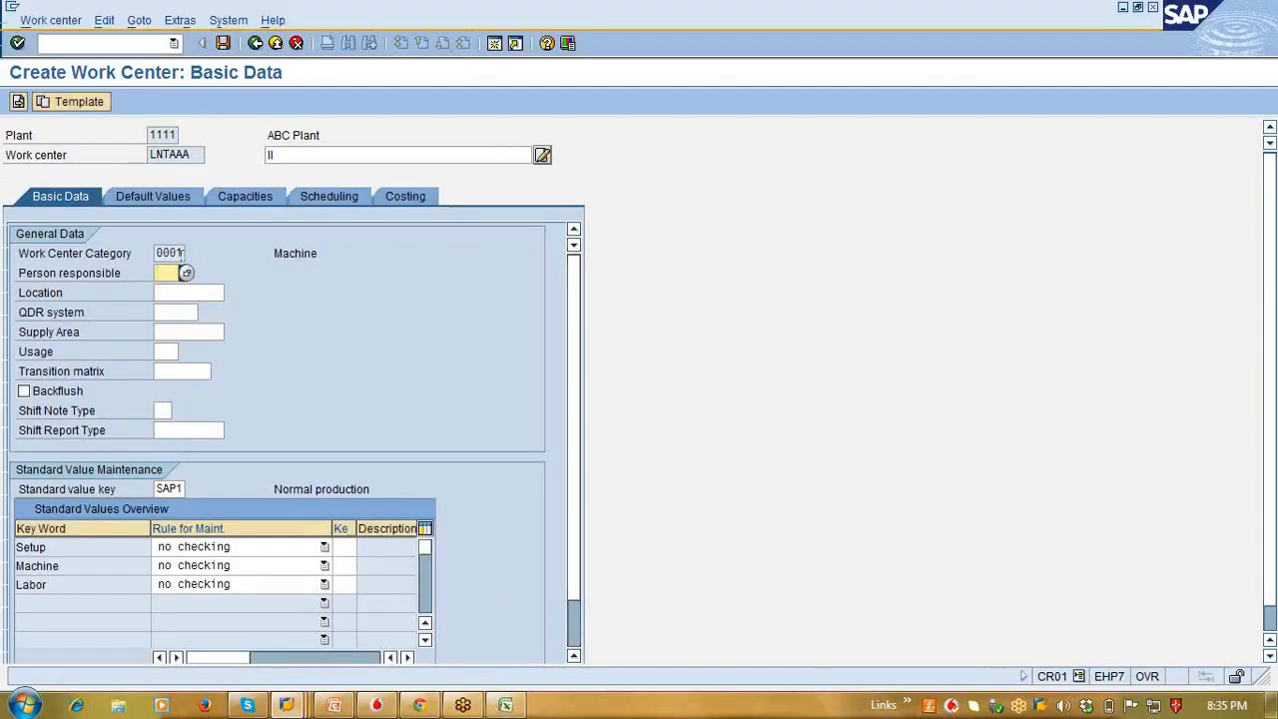
click(175, 197)
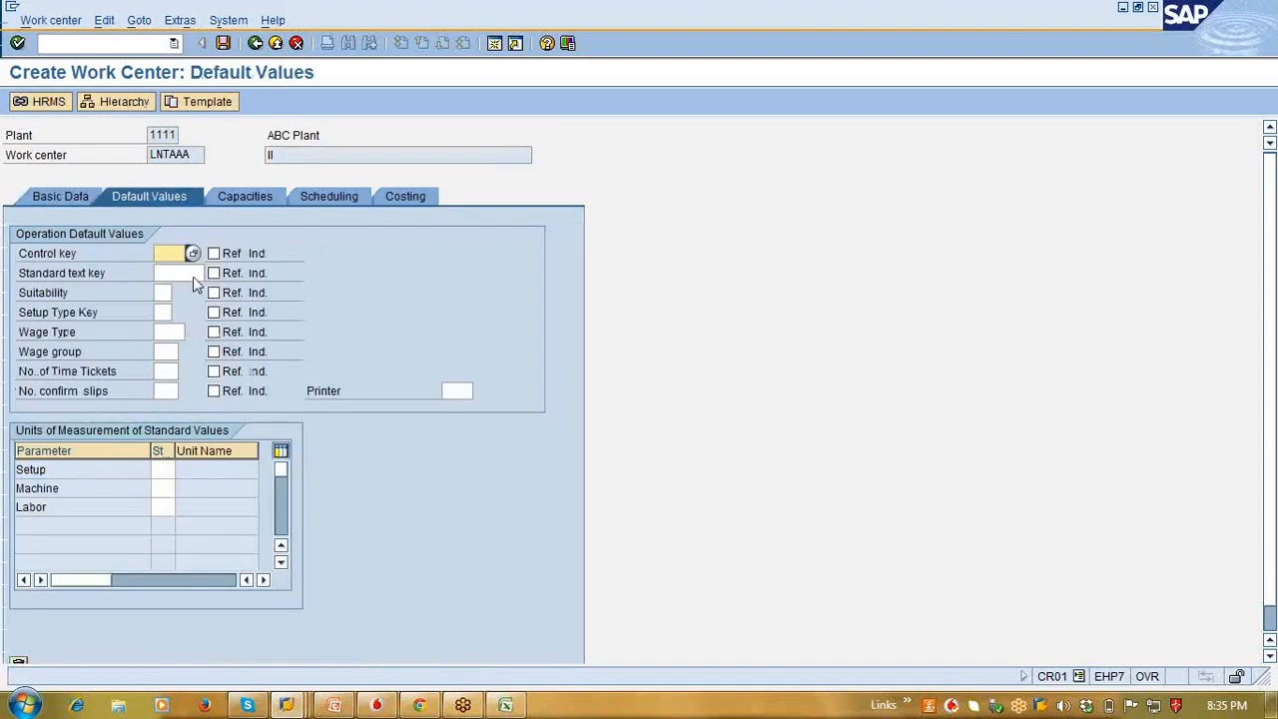
click(194, 253)
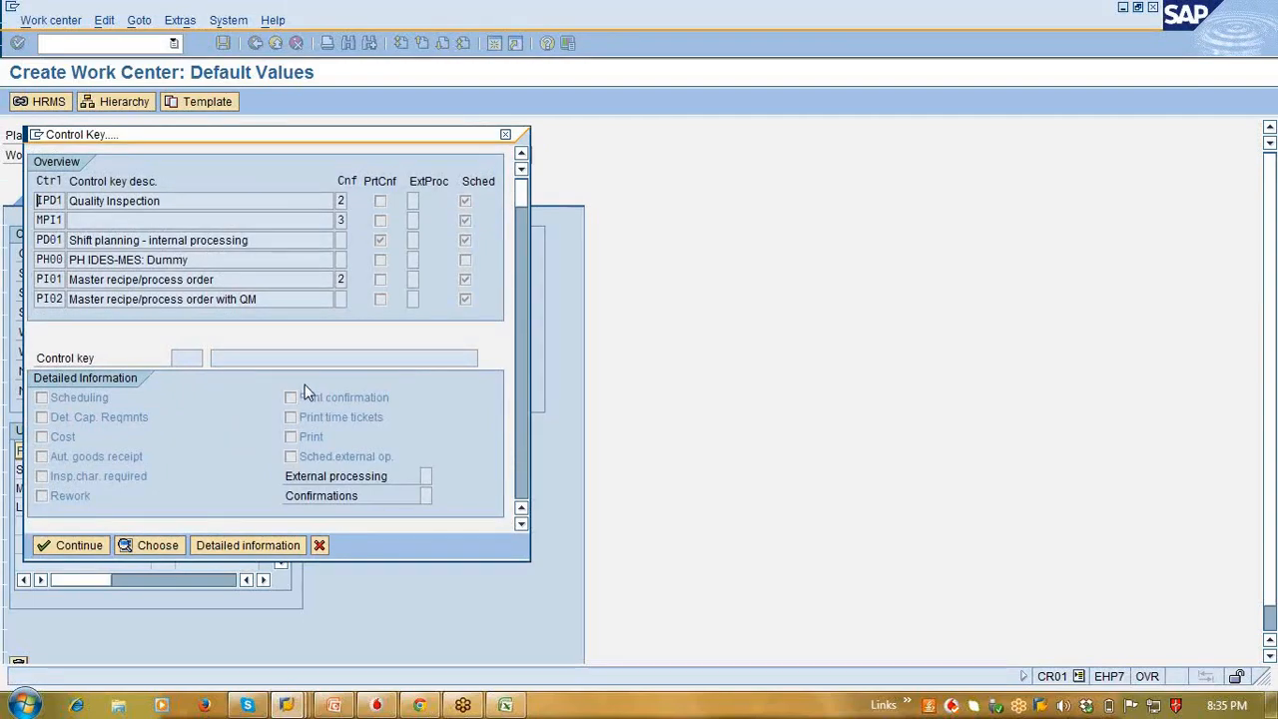
double_click(123, 280)
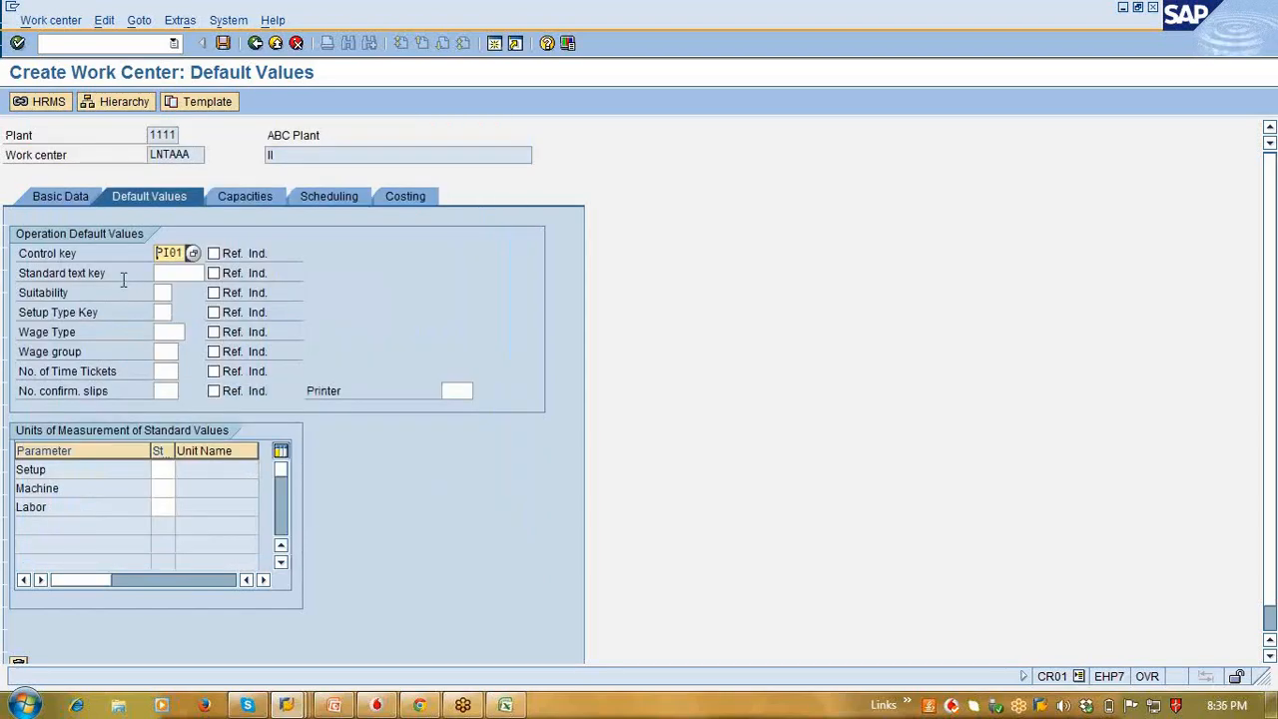
Step: Reopen the control key selection and display the detailed information for PI01
key(F4)
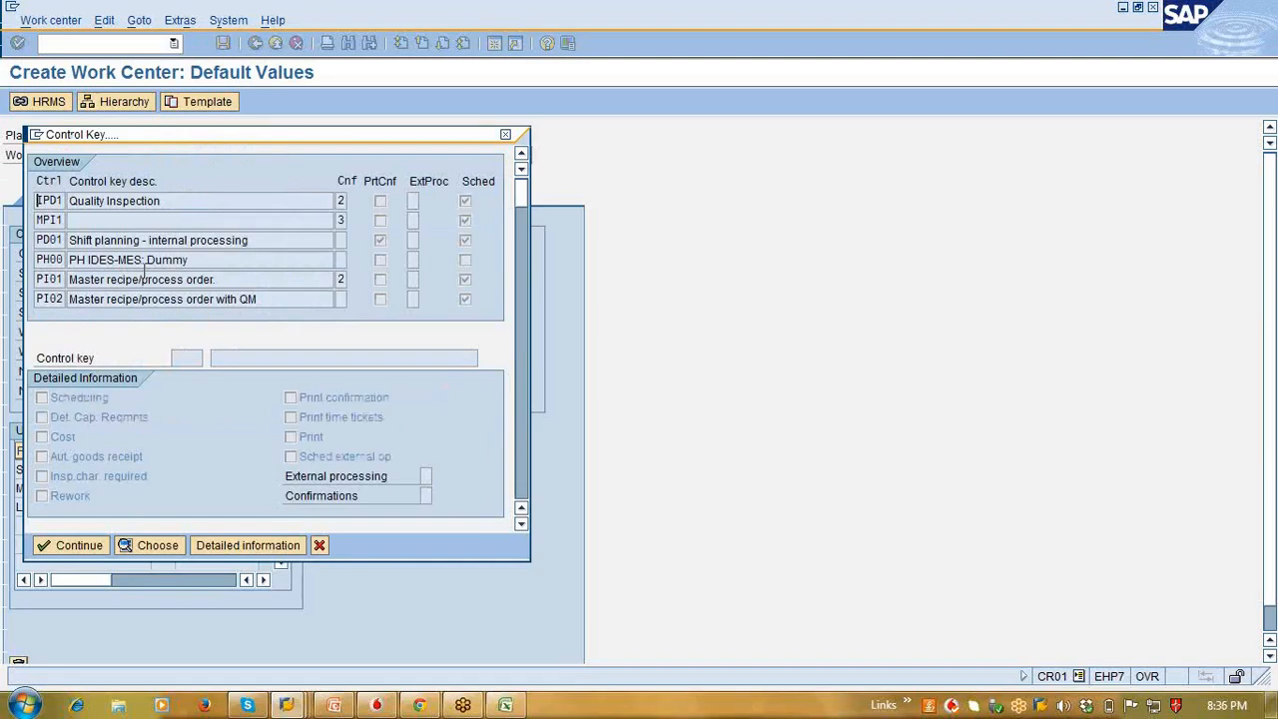
click(142, 260)
click(101, 279)
click(212, 545)
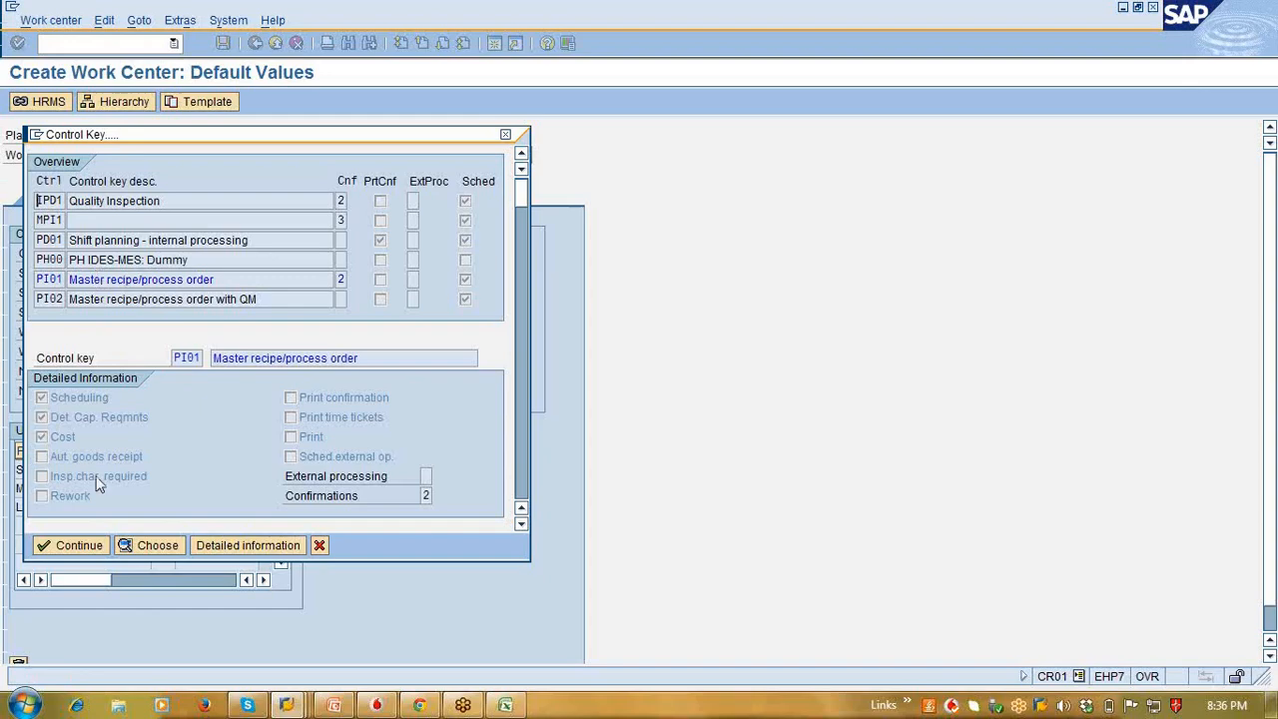
Step: Examine the Scheduling, Det. Cap. Reqmnts, Cost and Aut. goods receipt indicators of control key PI01
click(70, 399)
click(98, 419)
click(63, 442)
click(113, 467)
Step: Switch to Excel to relate the control key to the Finishing stage, and return to the SAP control key details
click(505, 705)
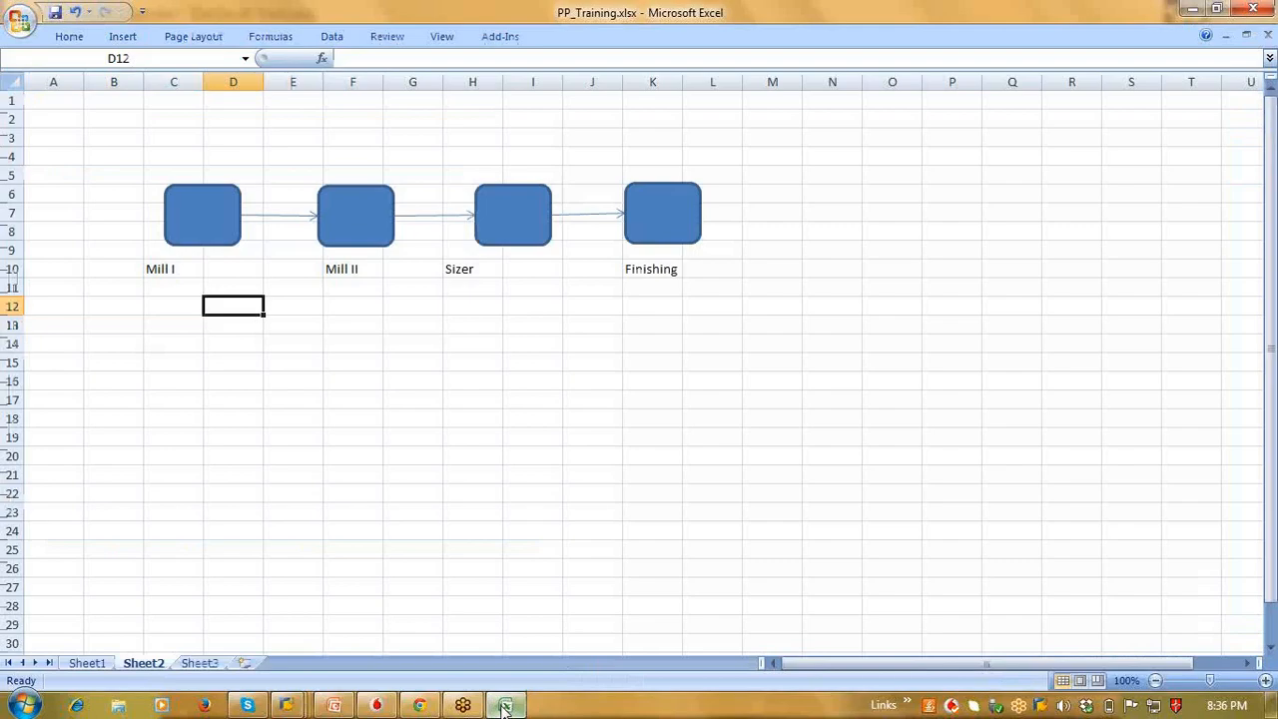
click(669, 318)
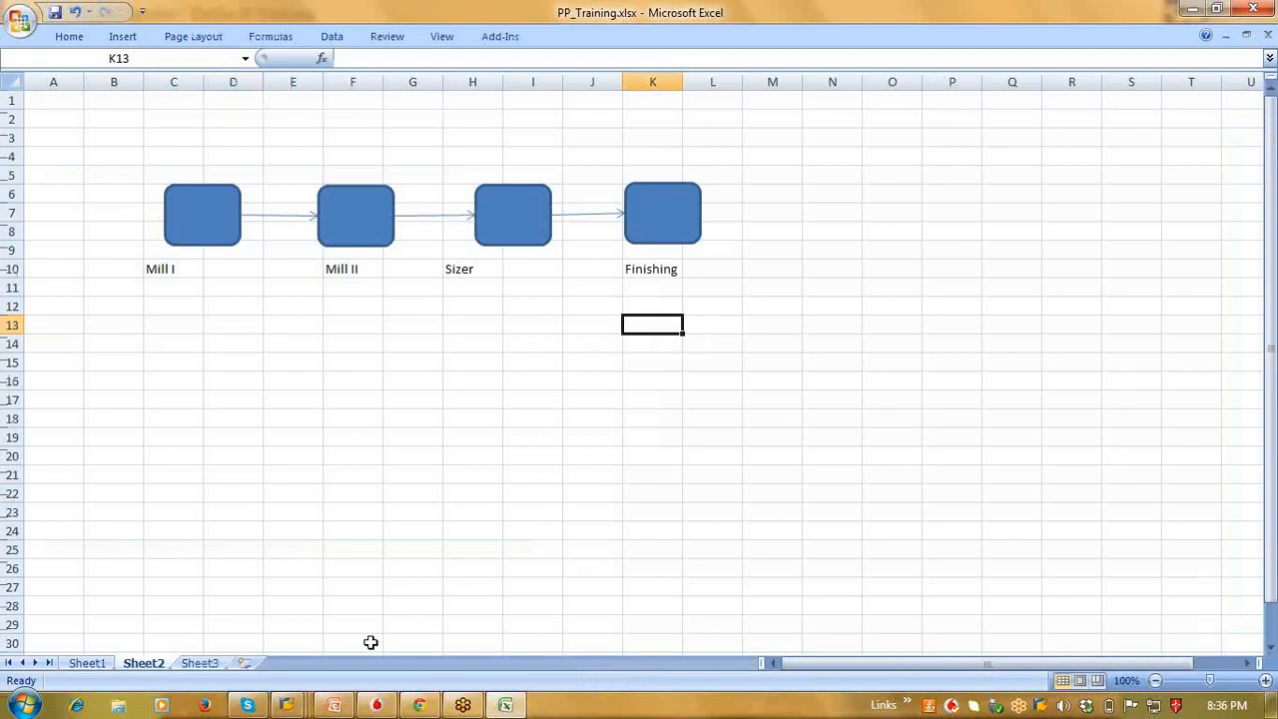
mouse_move(290, 707)
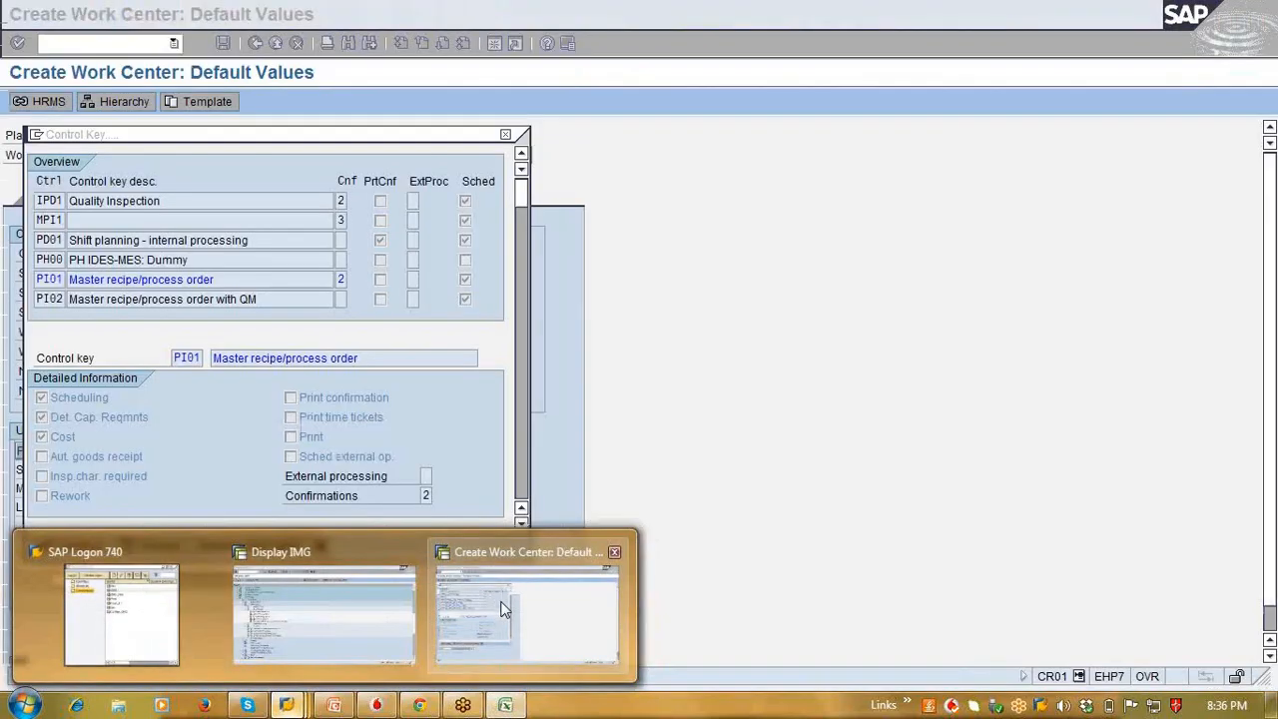
click(504, 611)
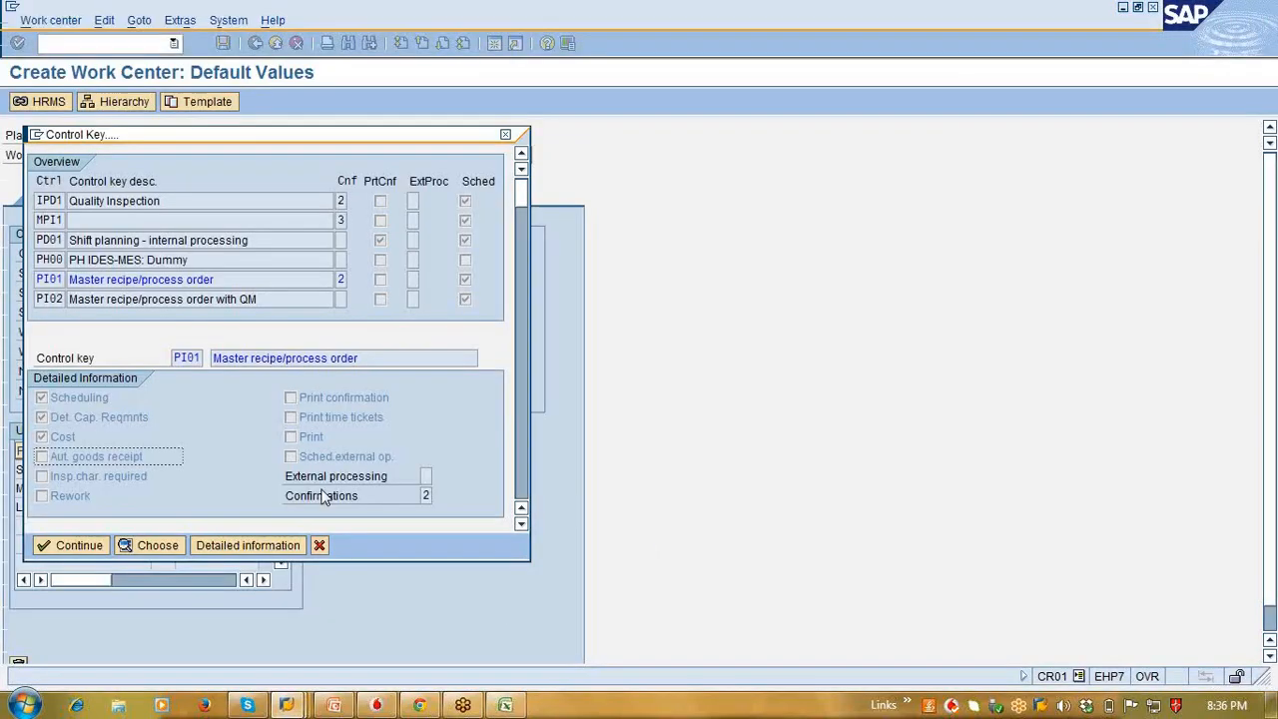
Step: Examine the Insp.char. required, Rework, Print confirmation and Confirmations settings of PI01, and switch to the process flow in Excel
click(130, 483)
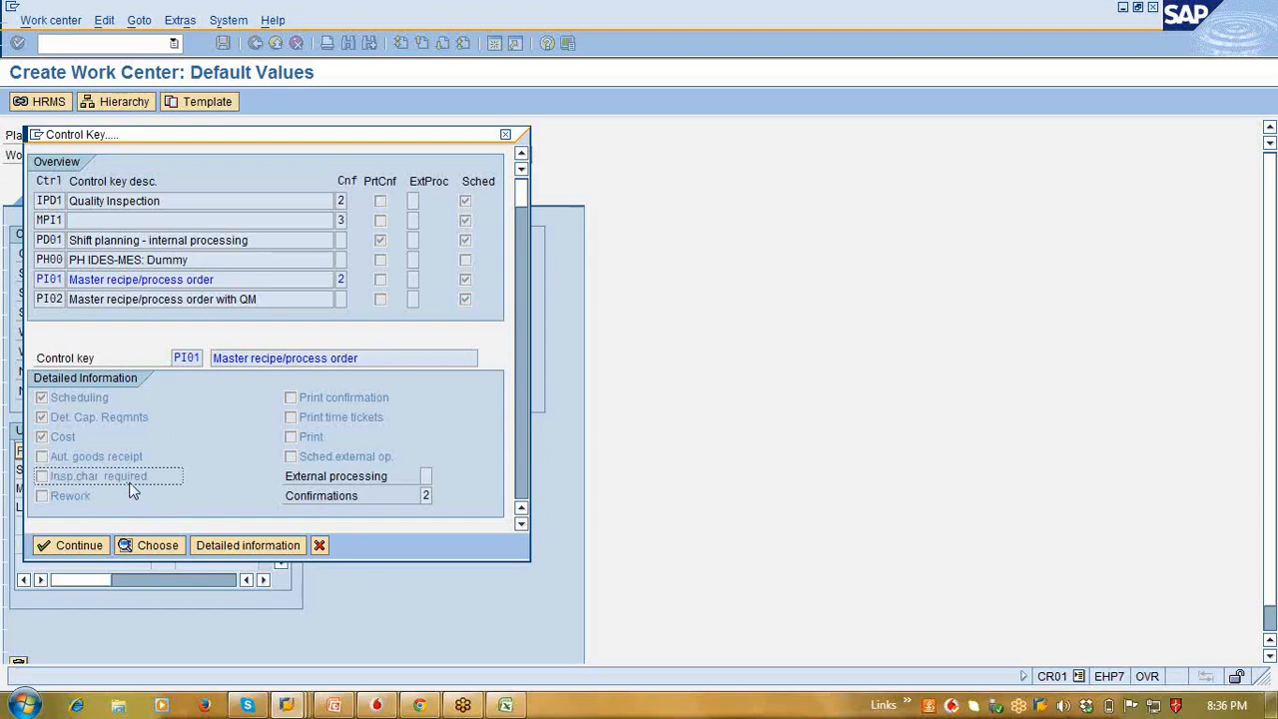
click(86, 496)
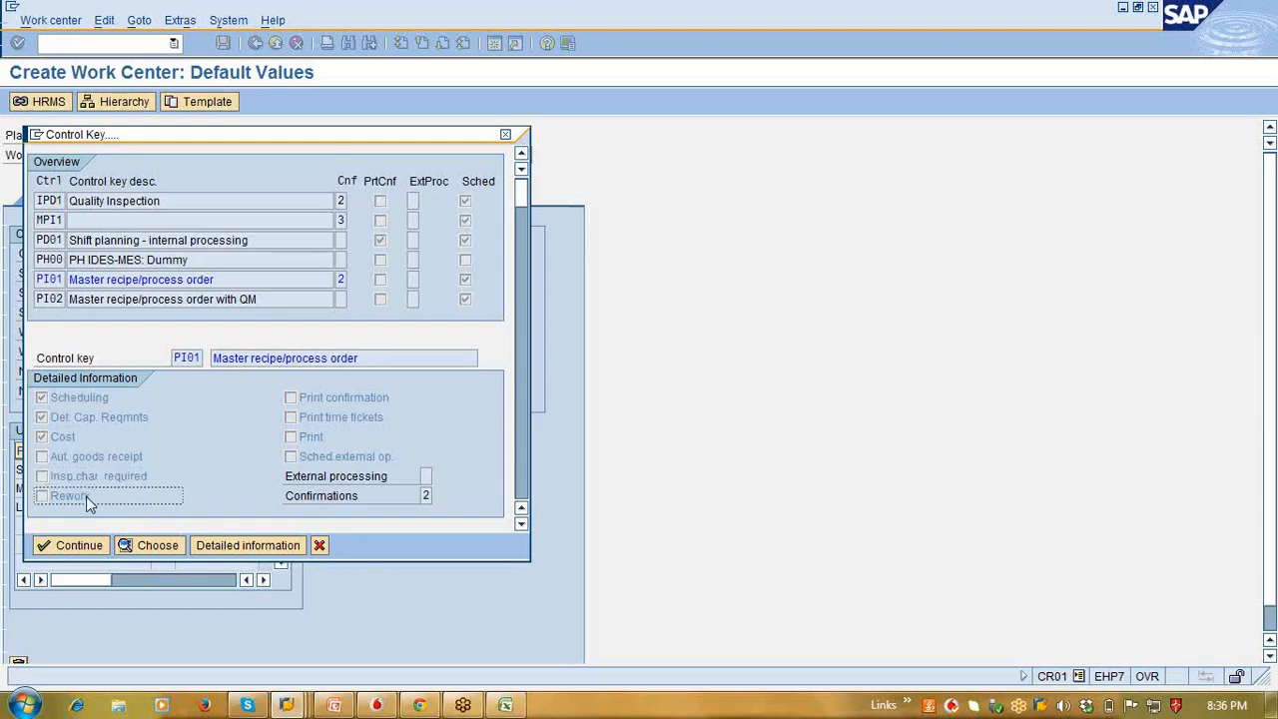
click(336, 404)
click(427, 495)
click(505, 704)
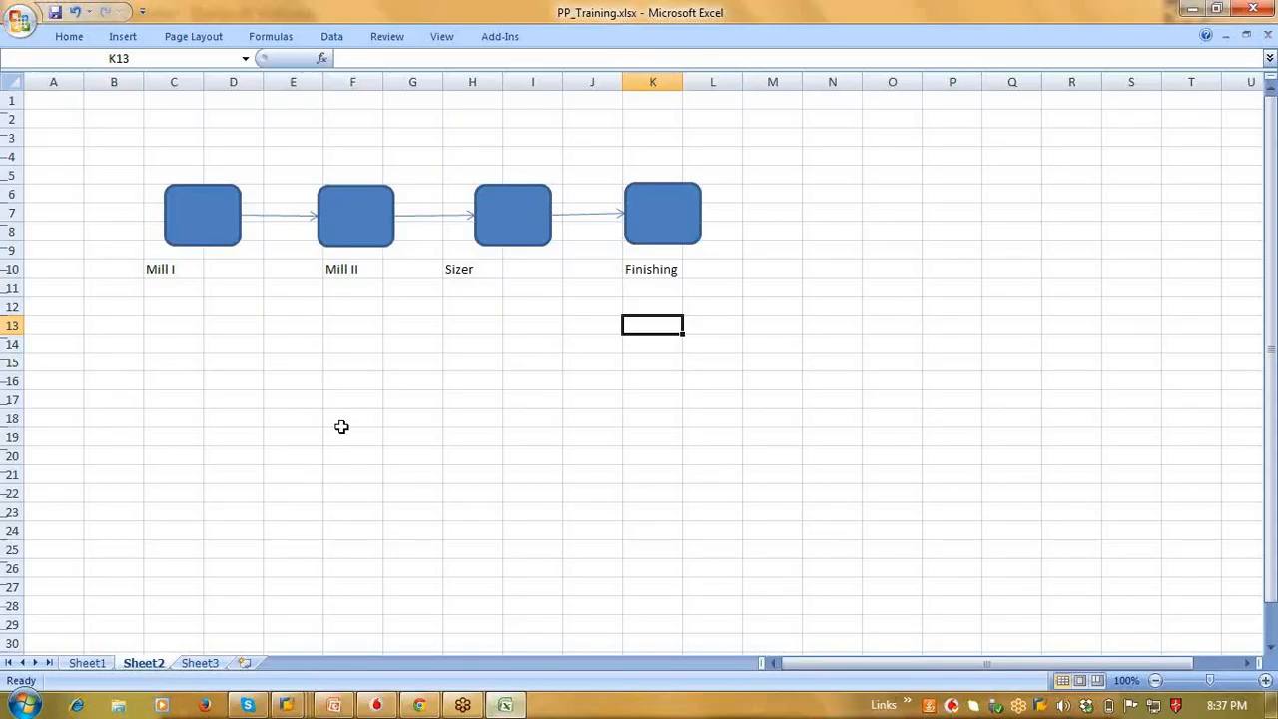
Step: Trace the process flow in Excel across the Sizer, Mill I and Mill II stages
click(508, 247)
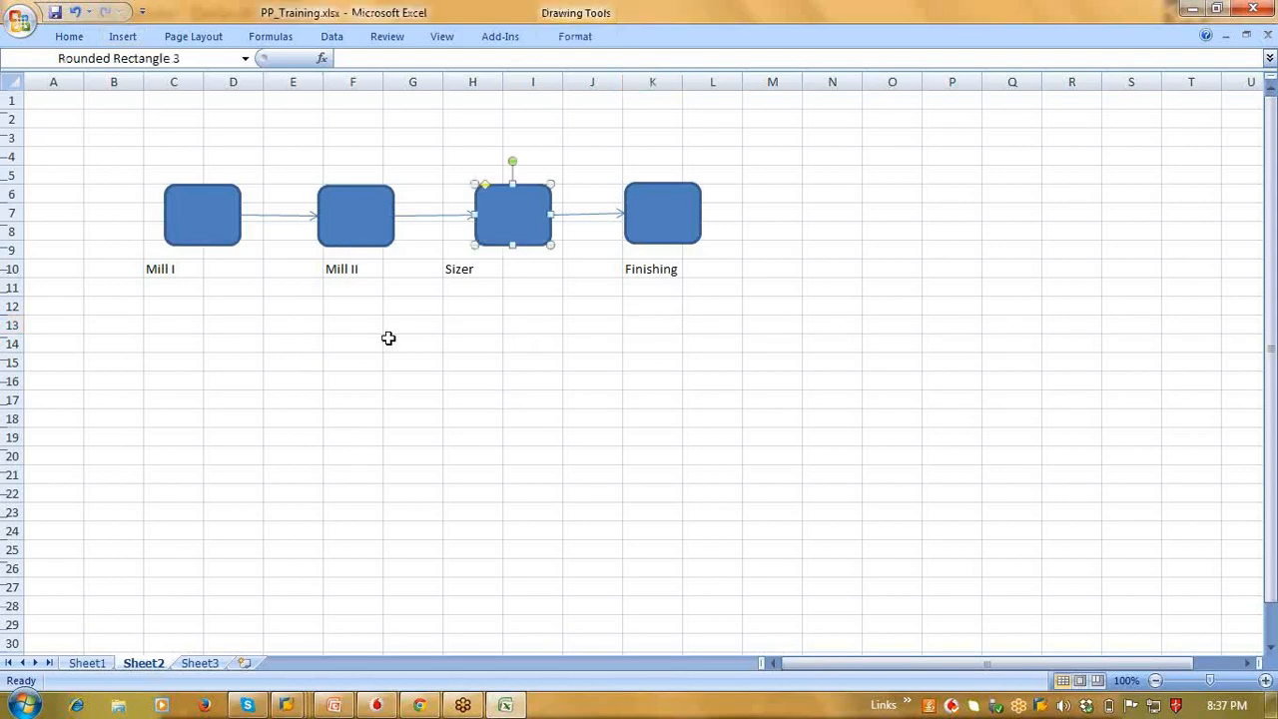
click(220, 311)
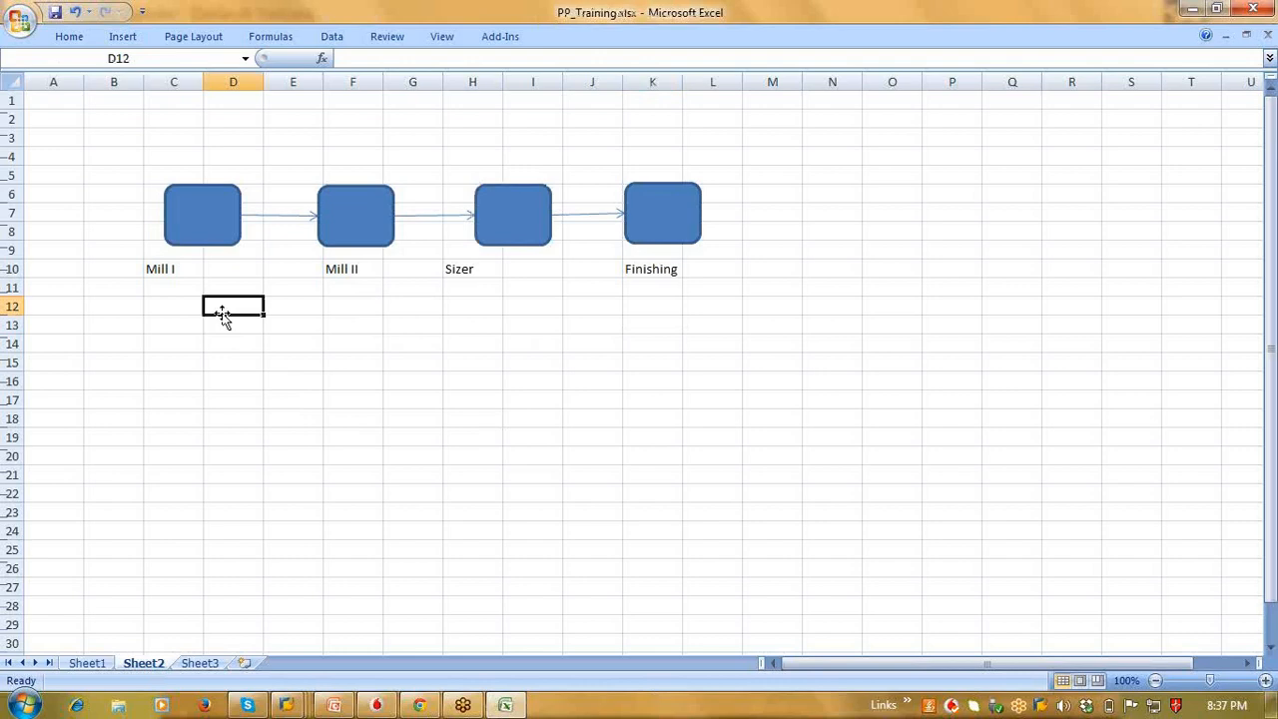
key(Up)
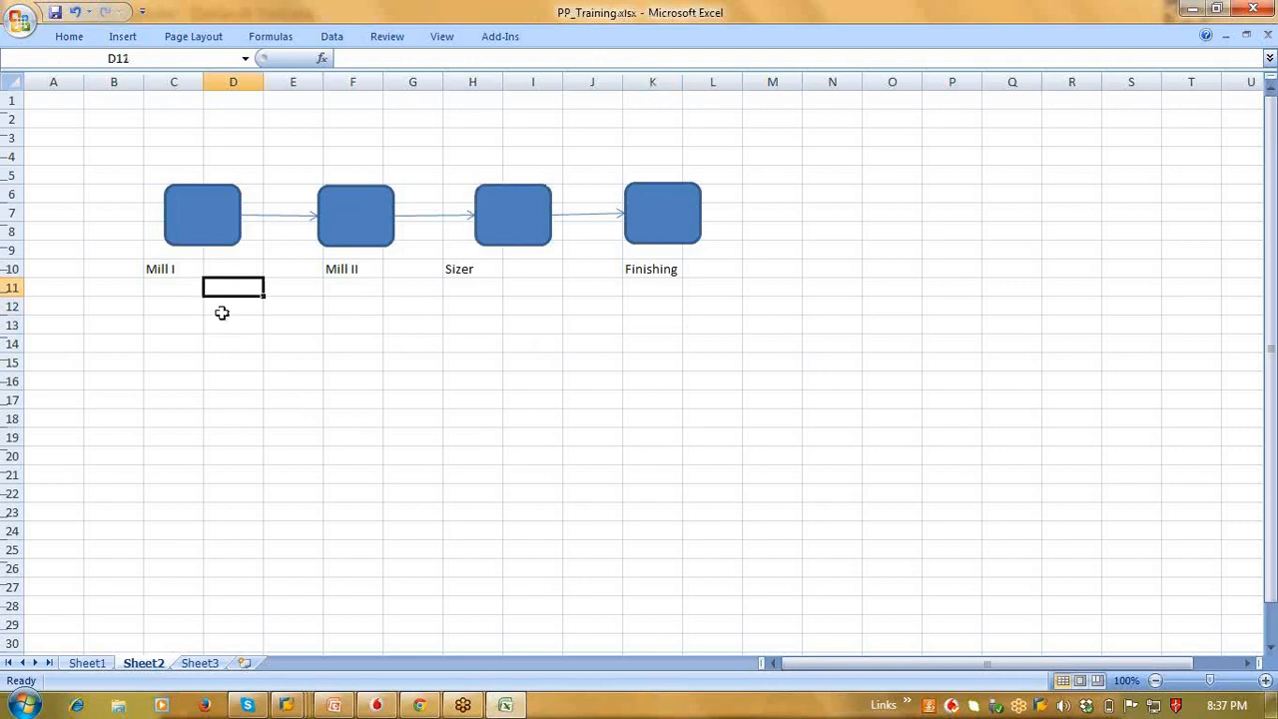
key(Left)
key(Right)
key(Right)
key(Right)
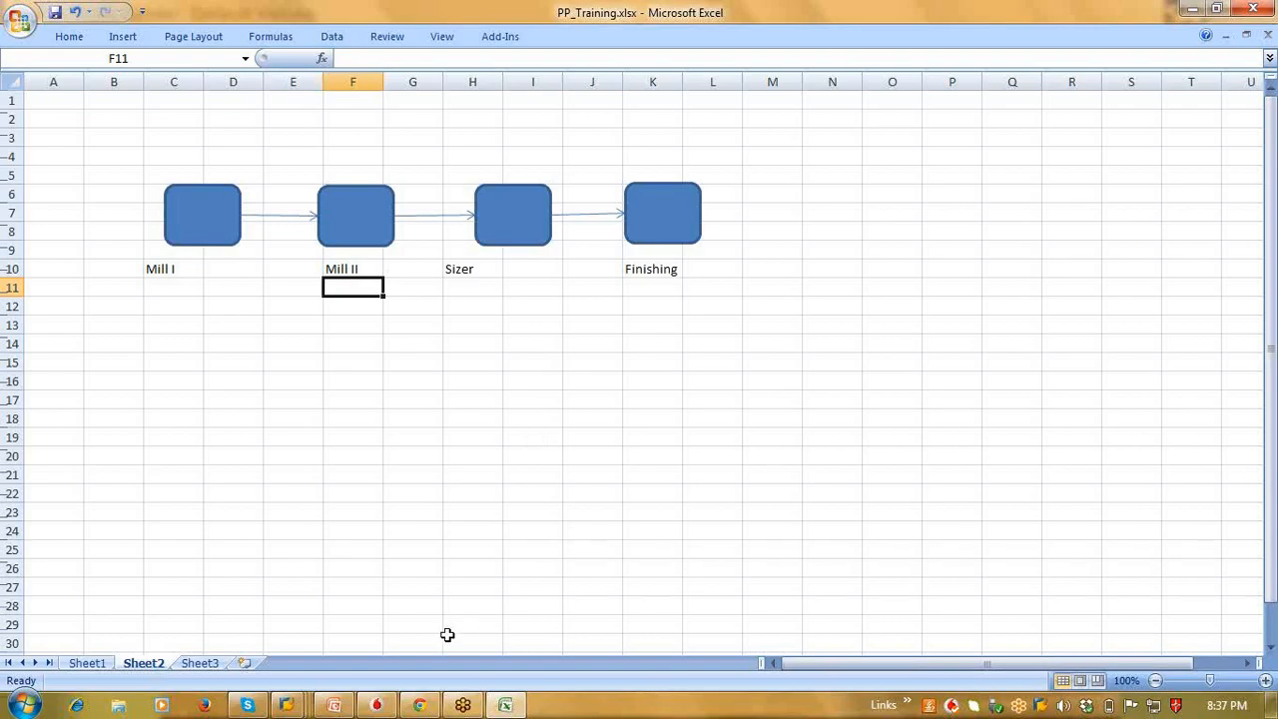
Step: Switch to the SAP control key details and examine the External processing options, highlighting Externally processed operation
mouse_move(286, 704)
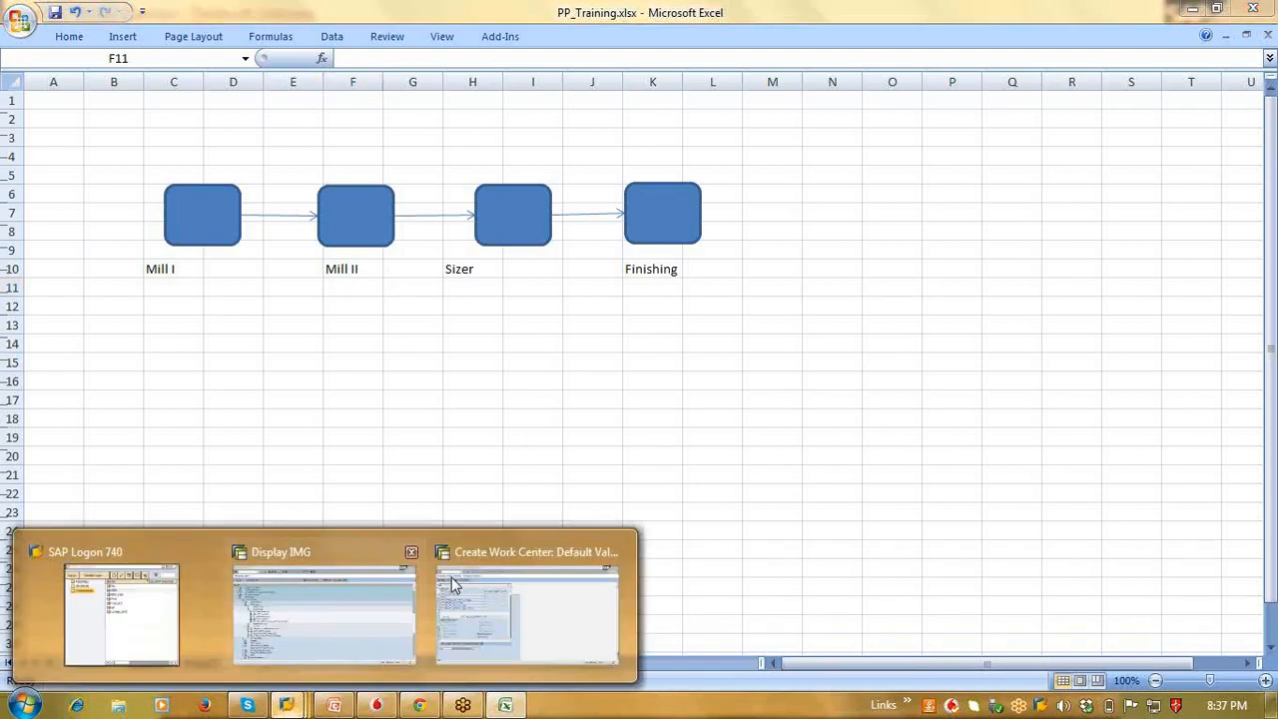
click(449, 579)
click(432, 477)
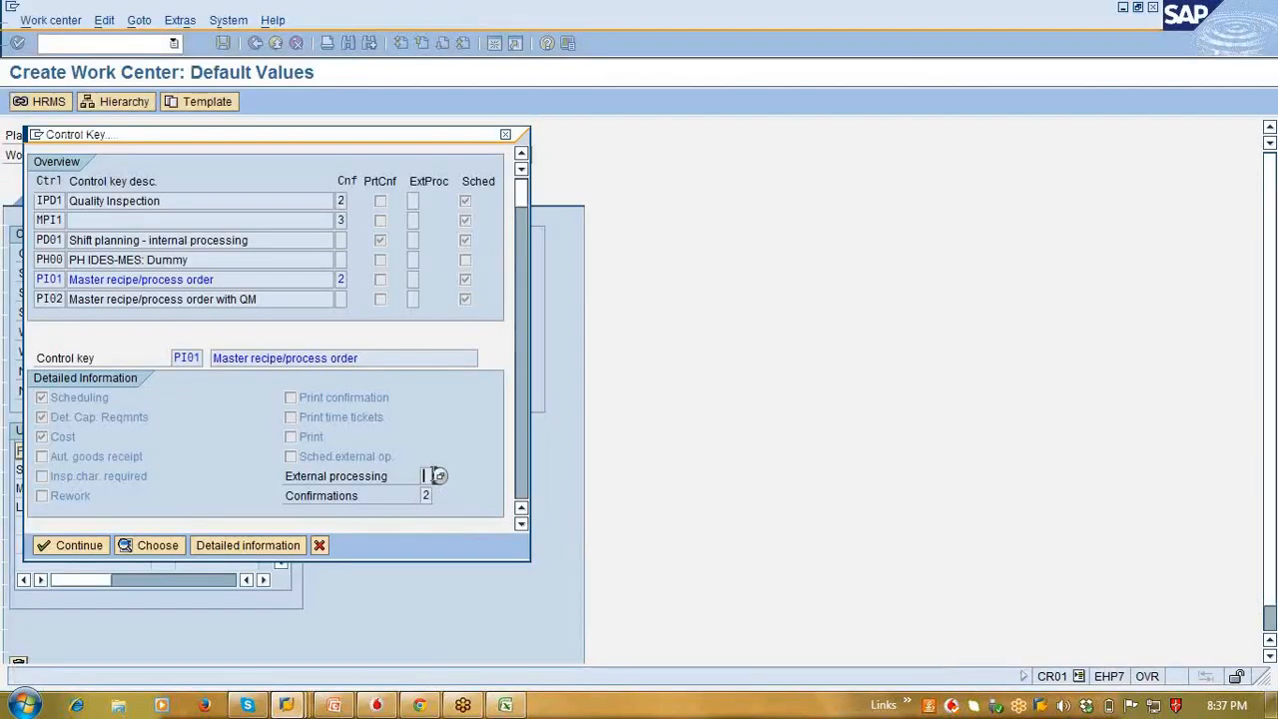
click(440, 477)
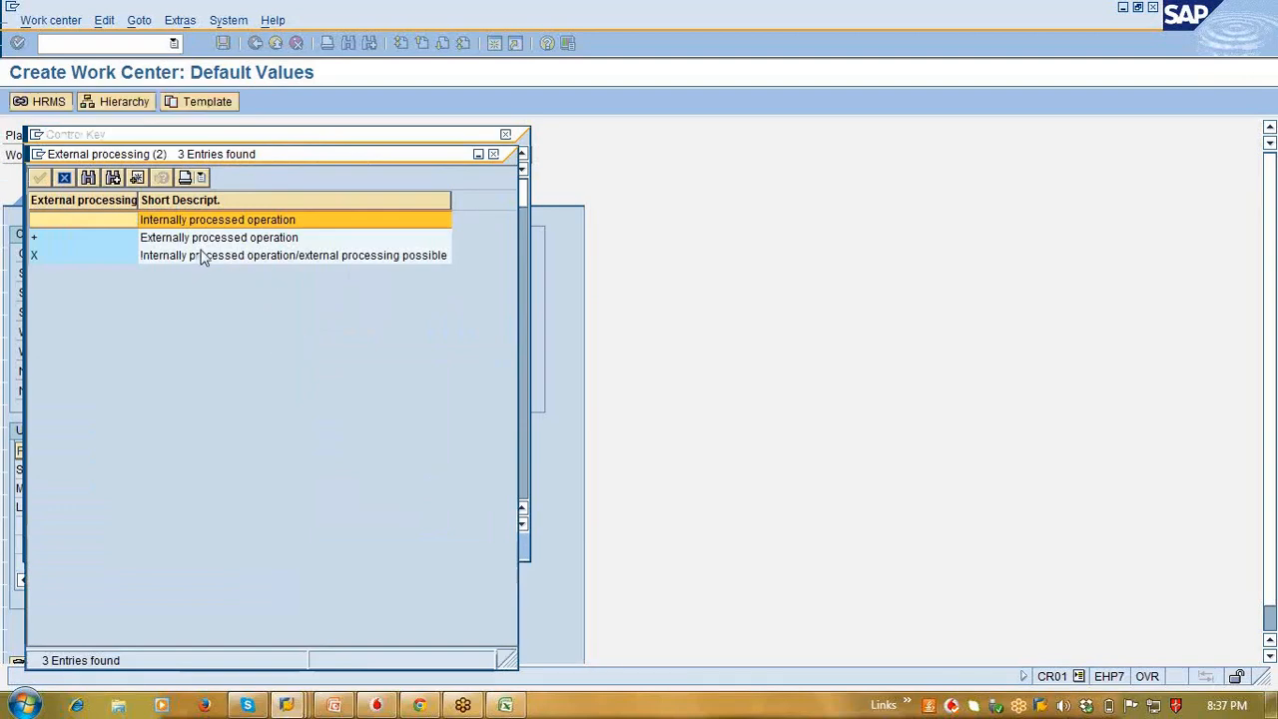
click(261, 247)
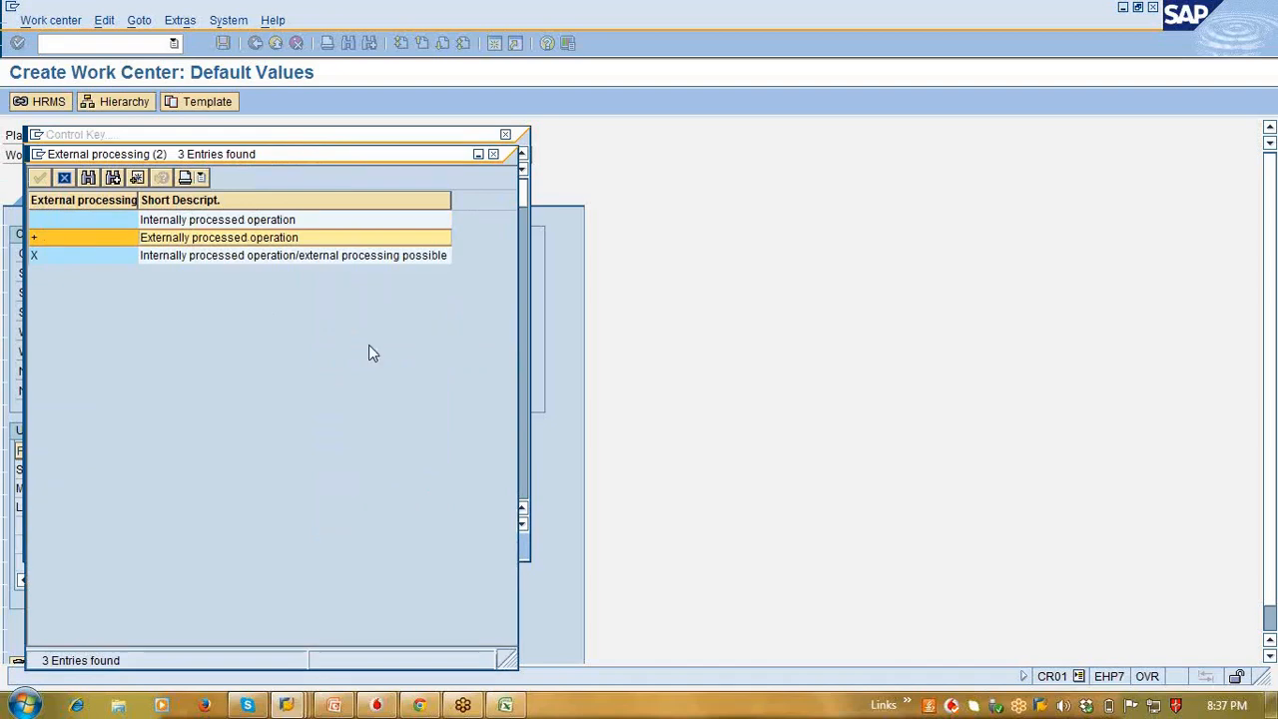
Step: Relate external processing to the Mill II stage in Excel, and return to SAP to close the External processing options
click(505, 704)
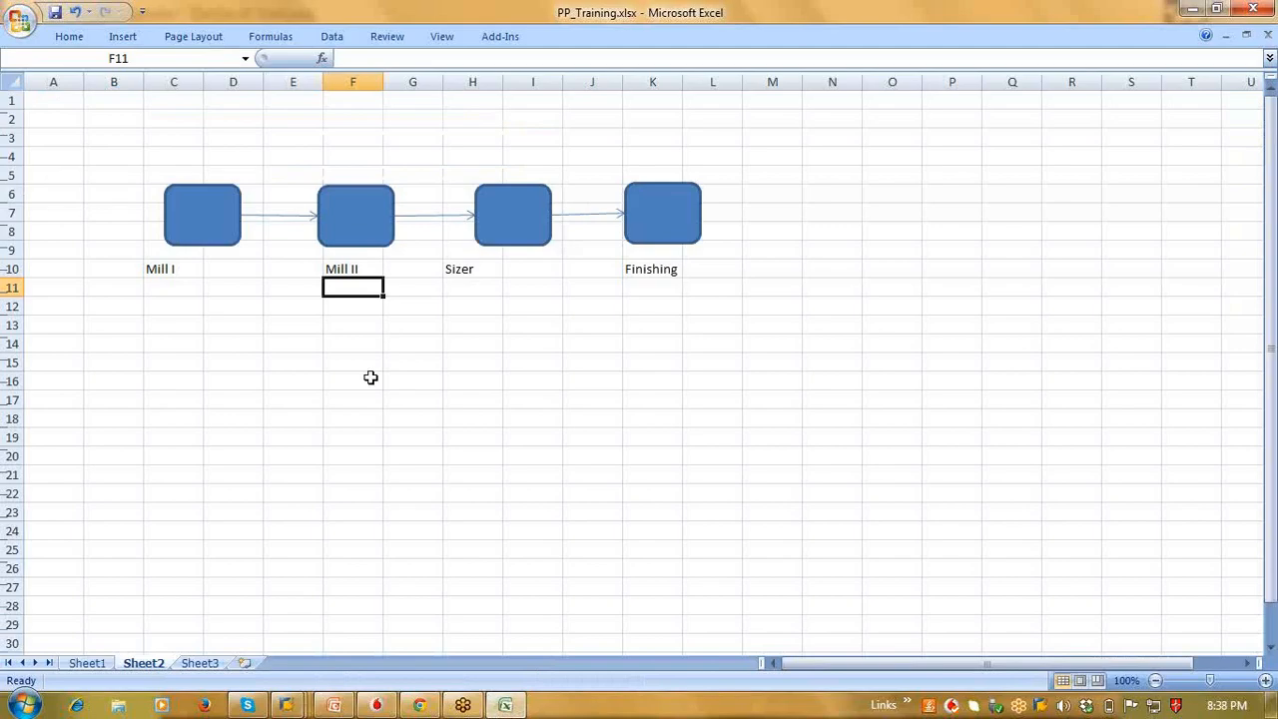
click(361, 306)
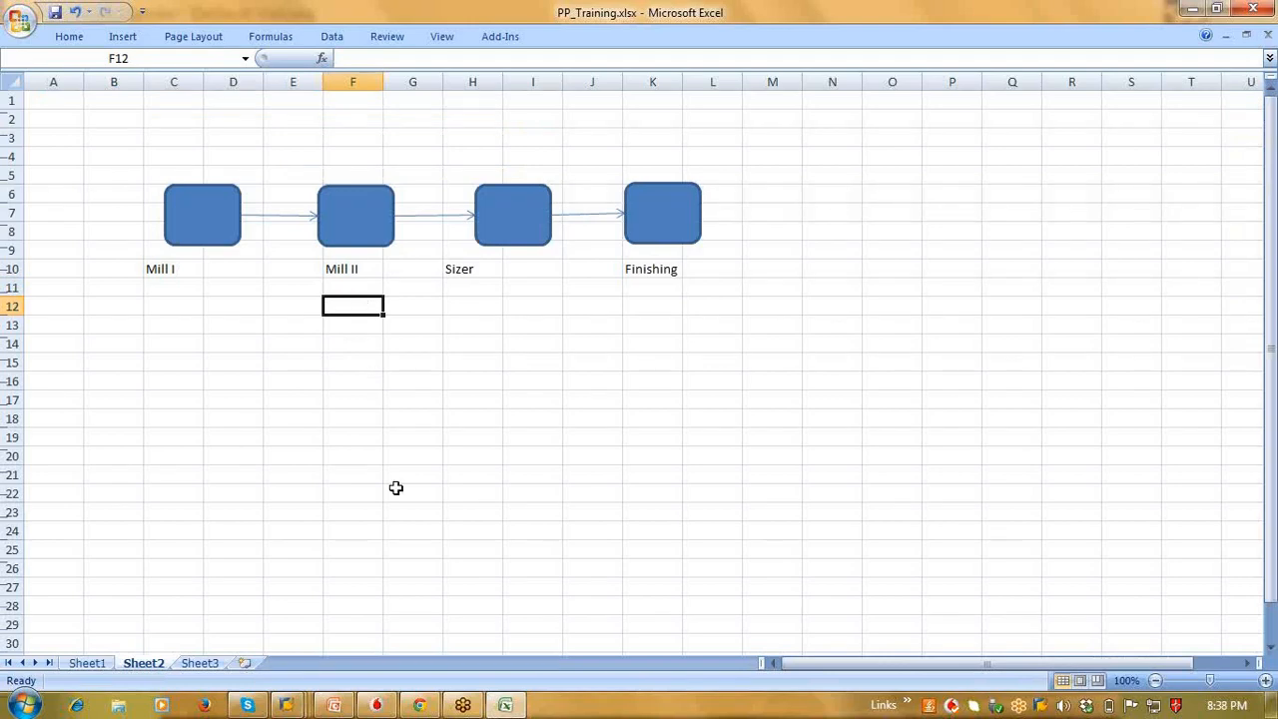
mouse_move(290, 707)
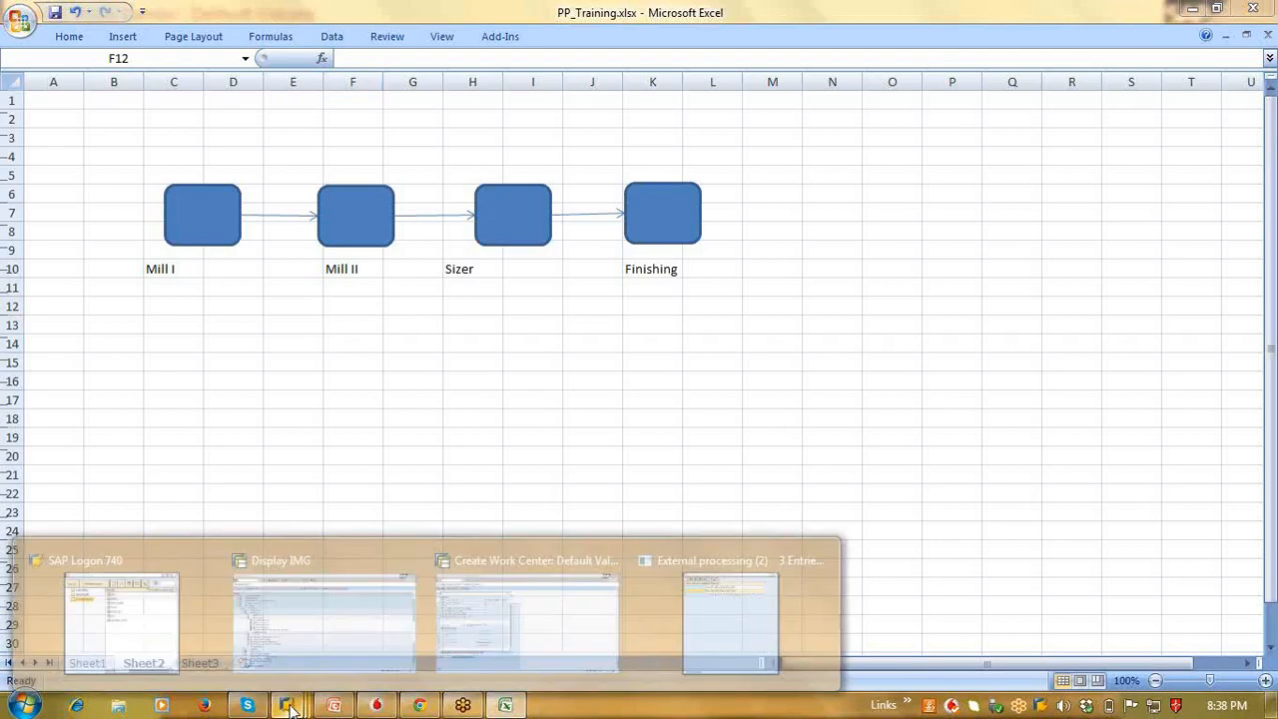
click(537, 608)
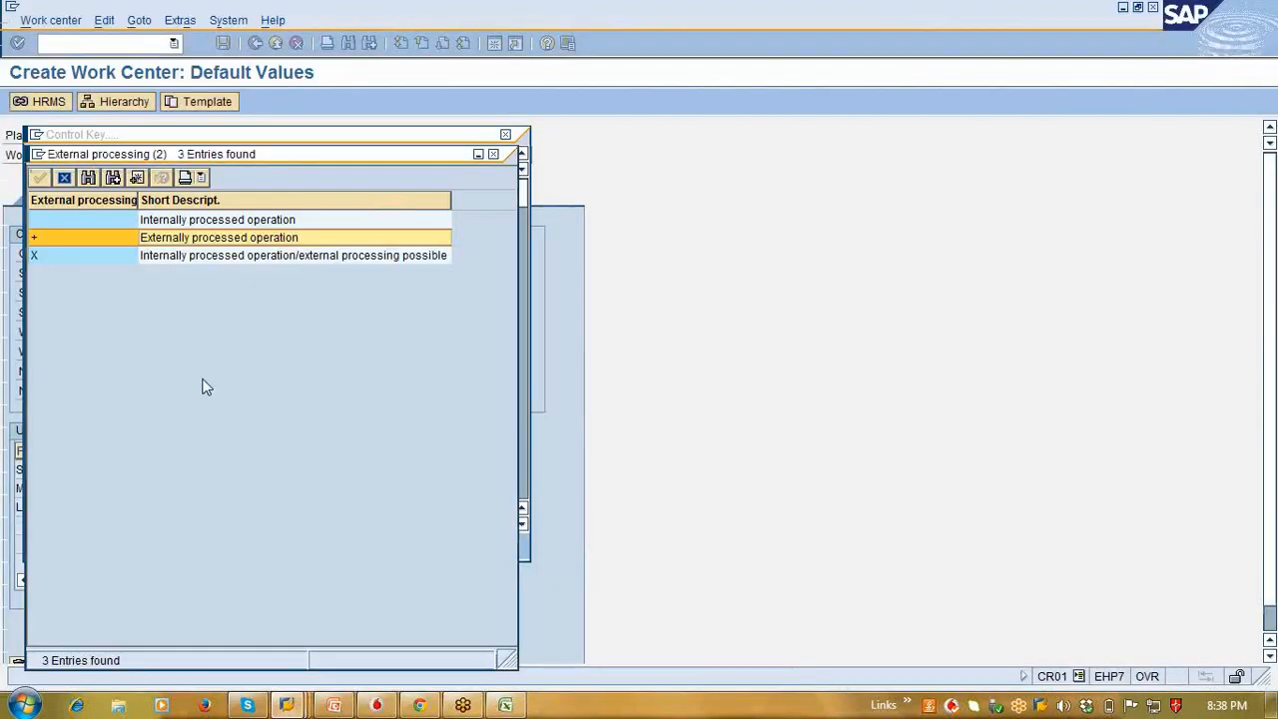
click(64, 178)
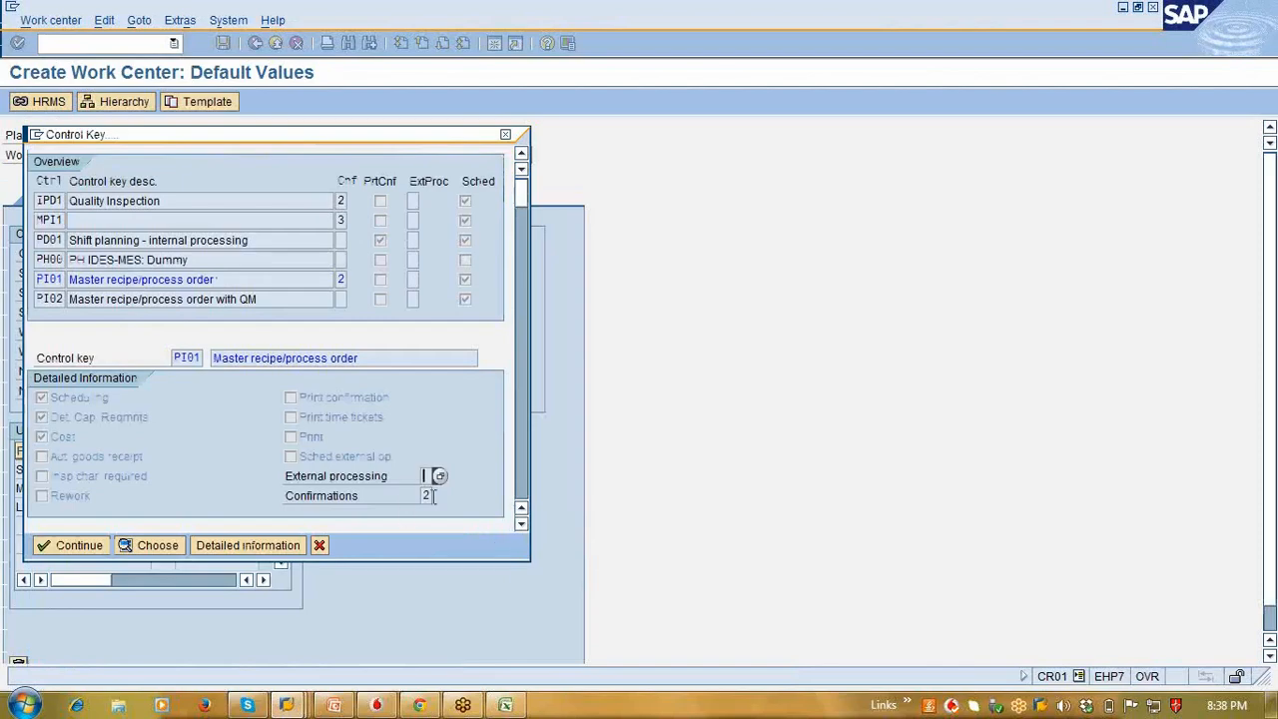
Step: Focus on the Confirmations setting of PI01, relate it to the Mill I stage in Excel, and return to the SAP control key details
click(427, 495)
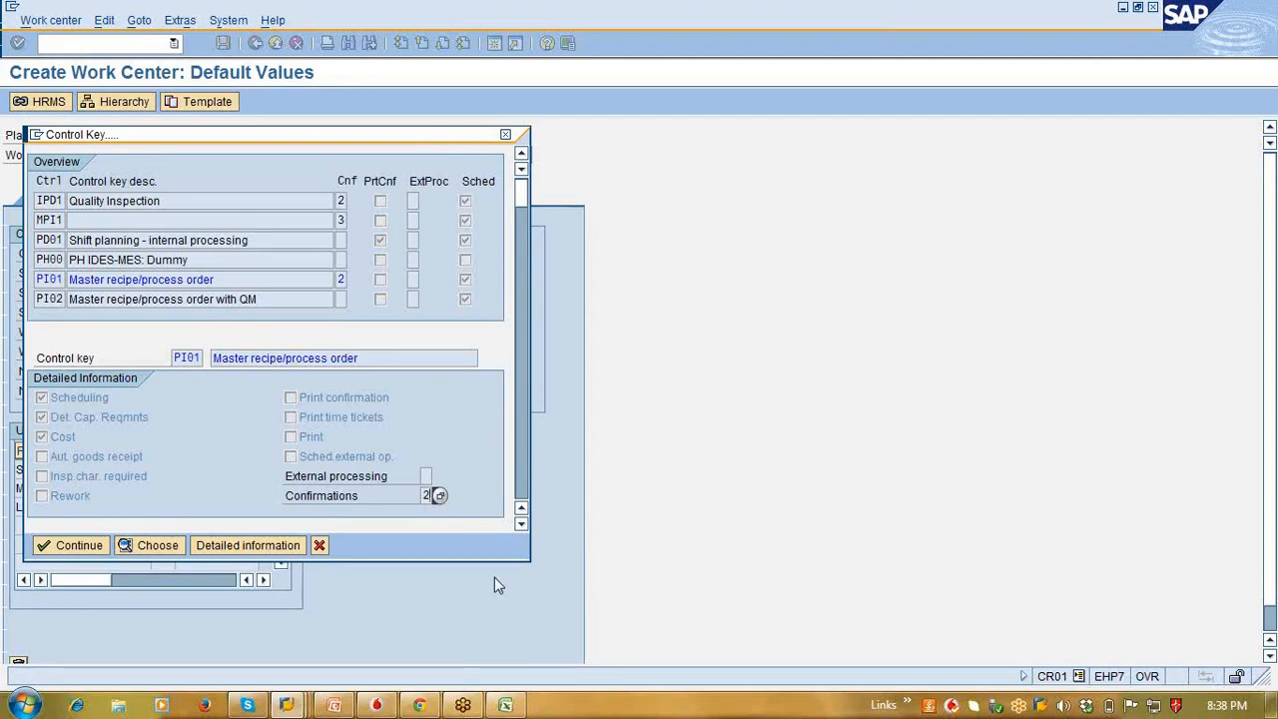
click(511, 705)
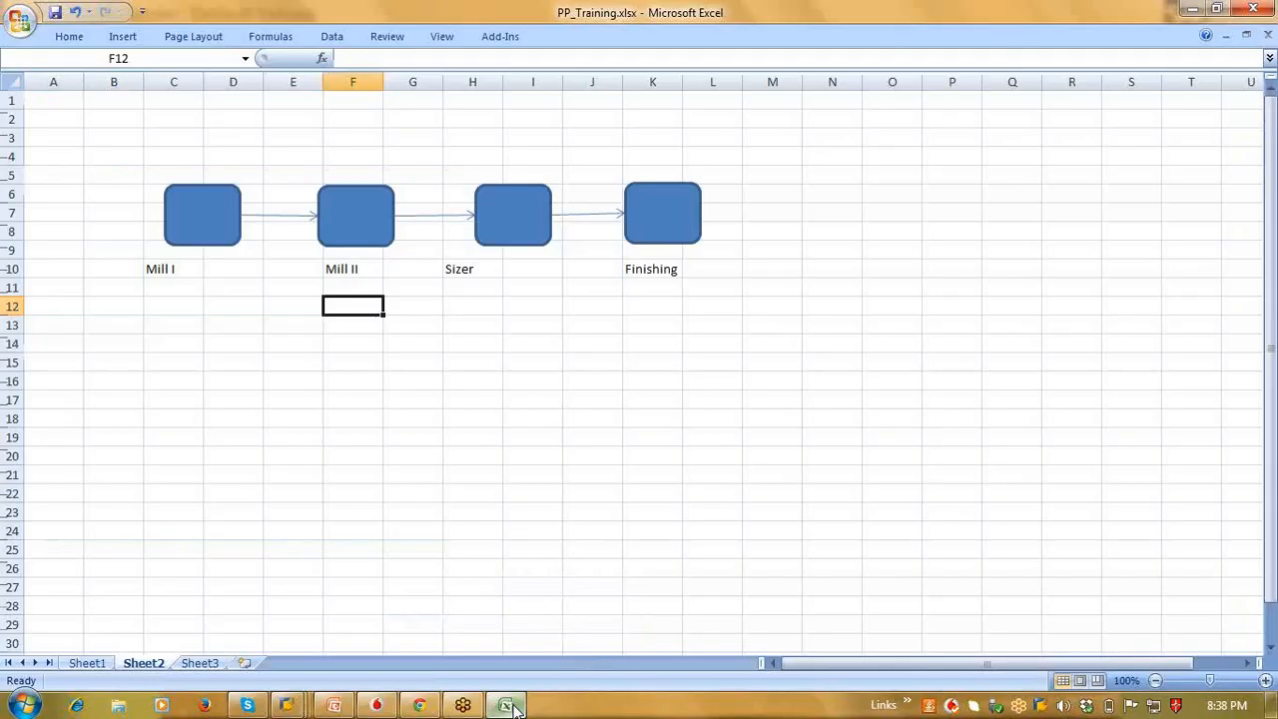
click(210, 305)
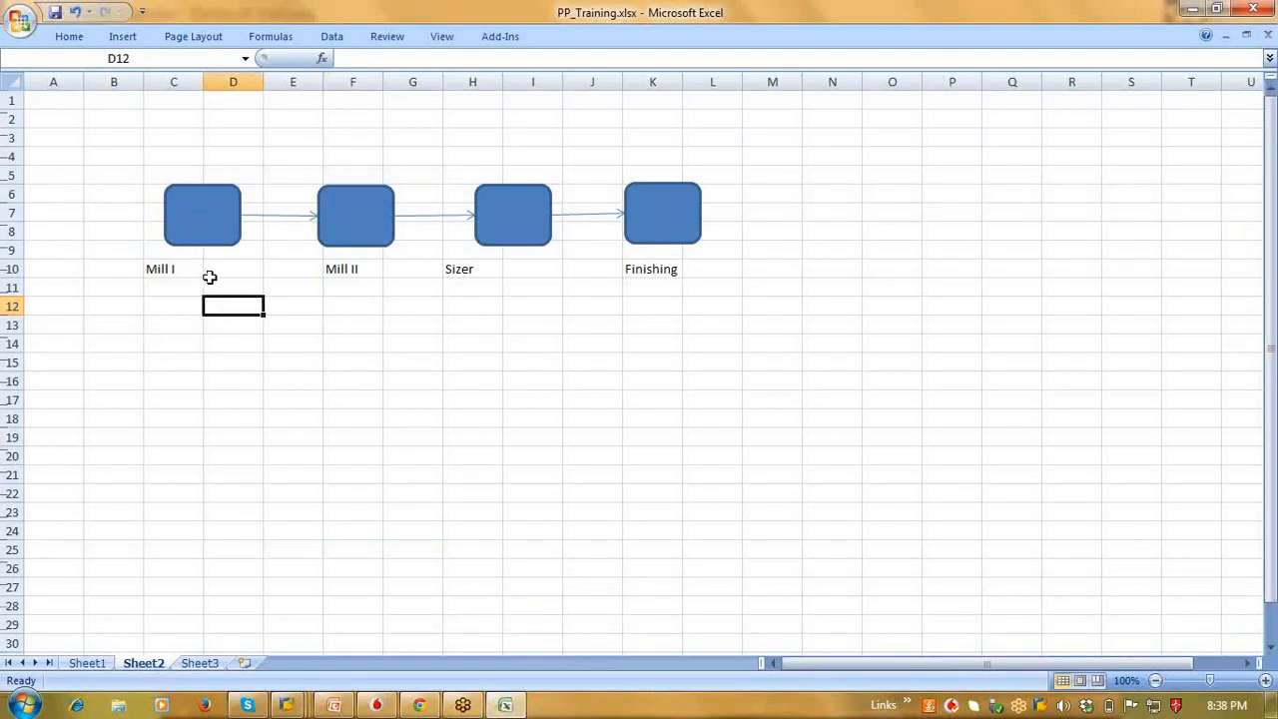
click(208, 329)
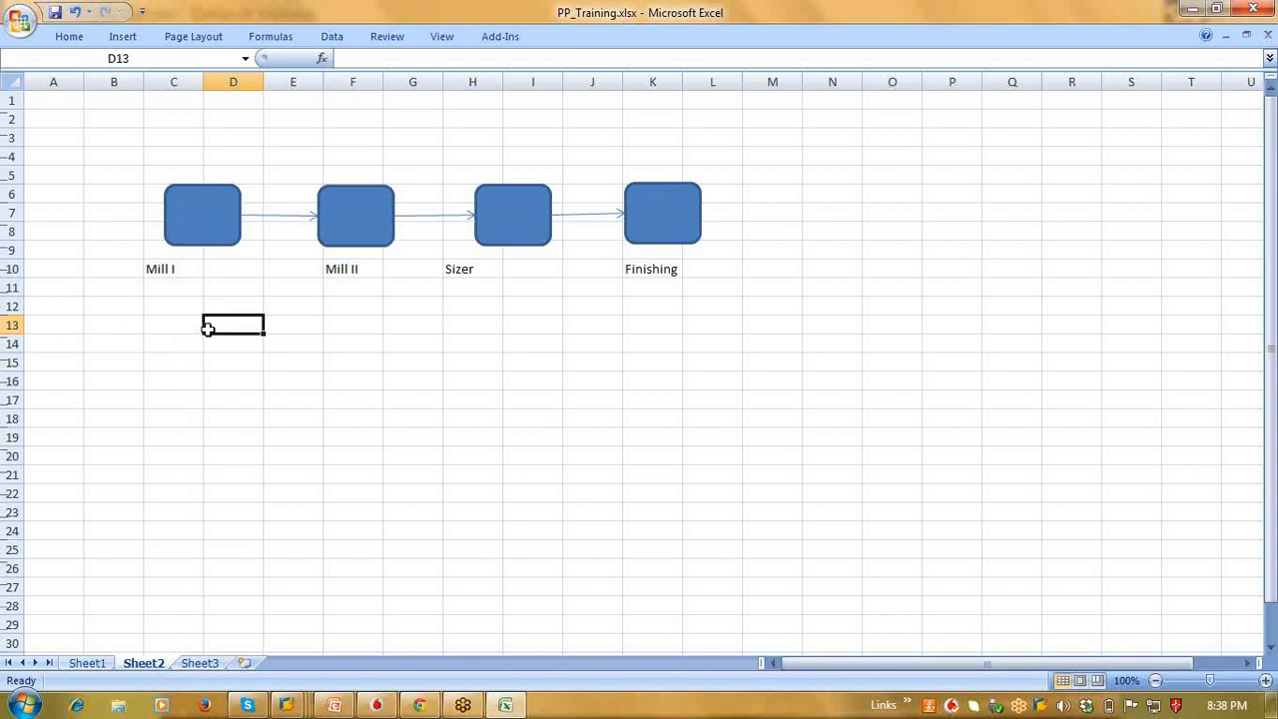
click(286, 705)
click(477, 607)
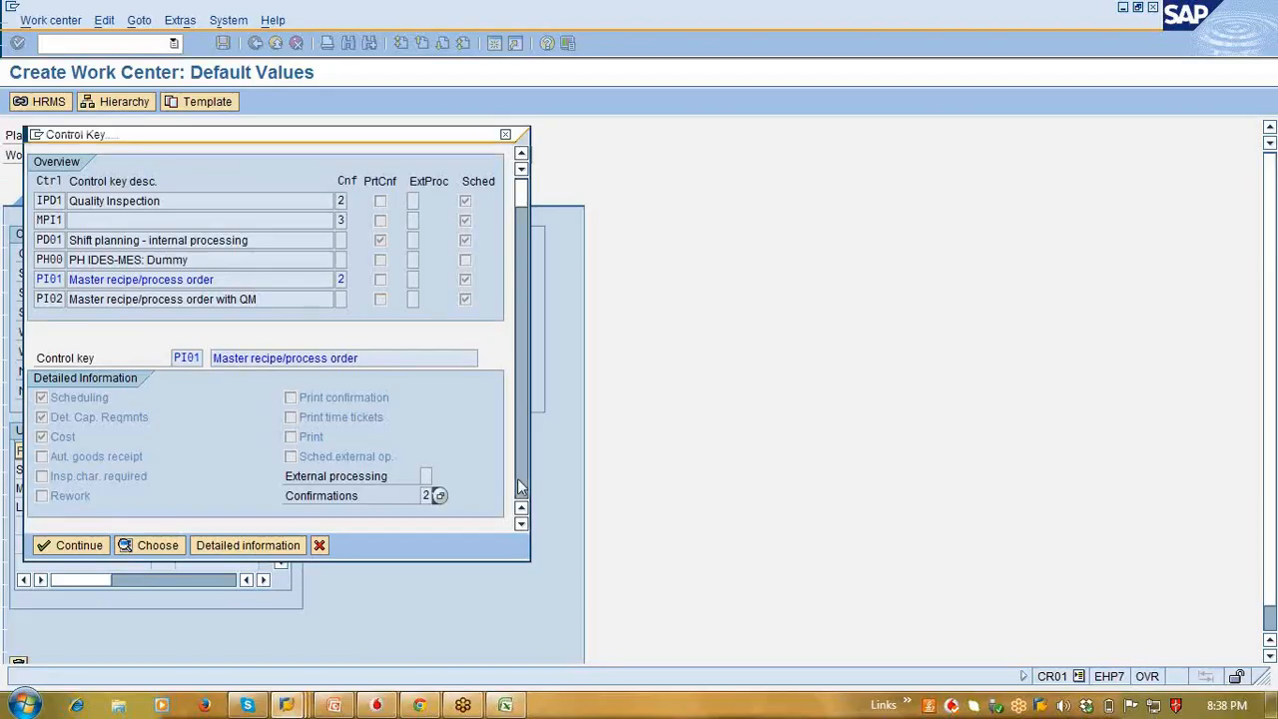
Step: Examine the required, not possible and optional confirmation choices for PI01, and close the control key selection
click(443, 498)
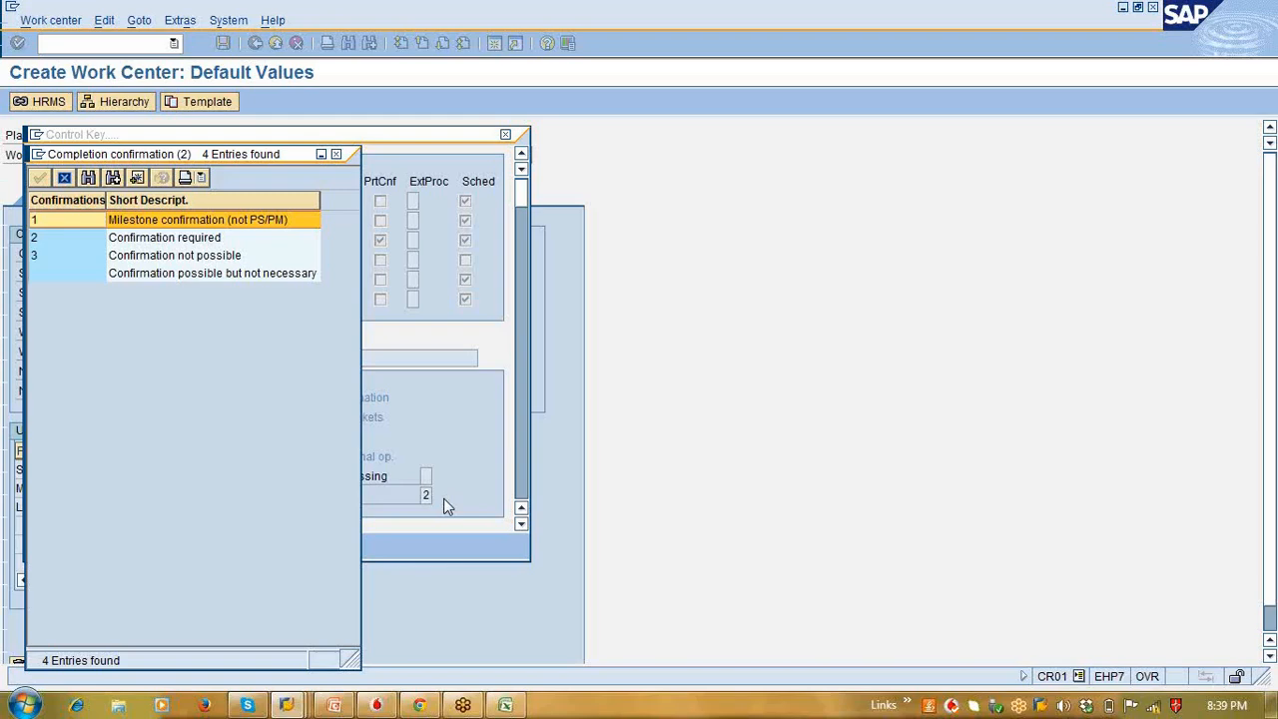
click(161, 245)
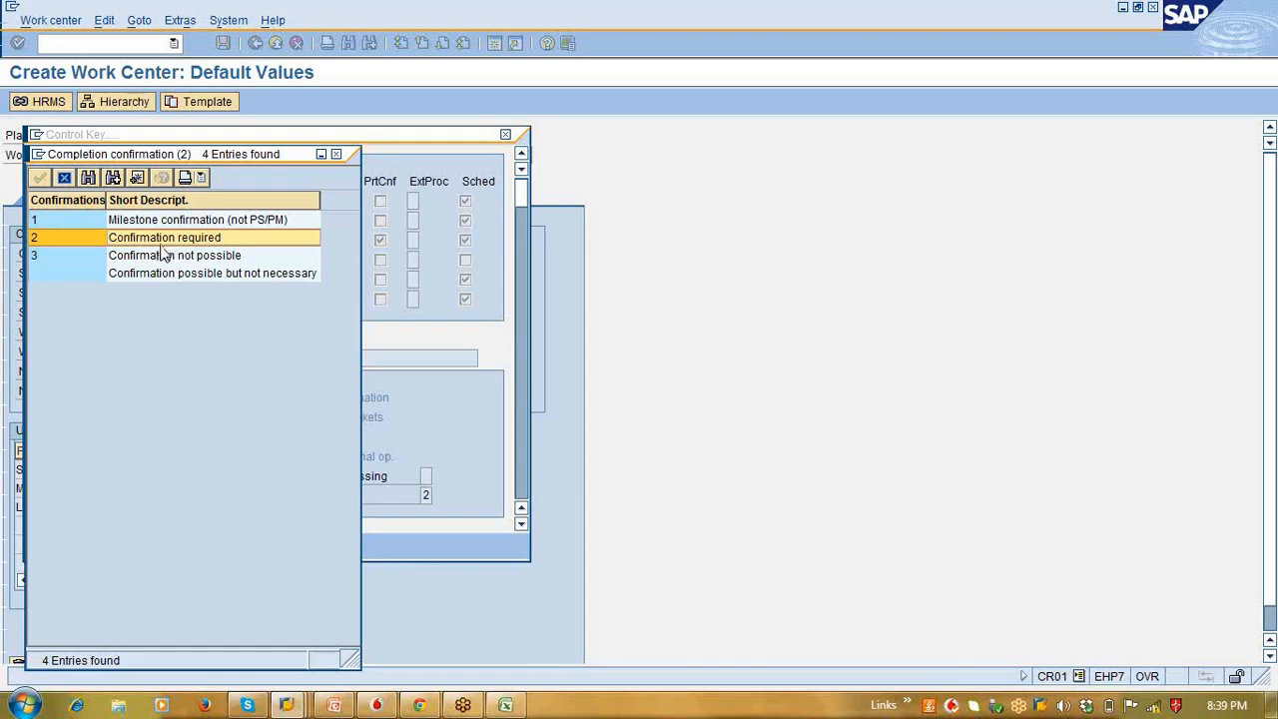
click(164, 258)
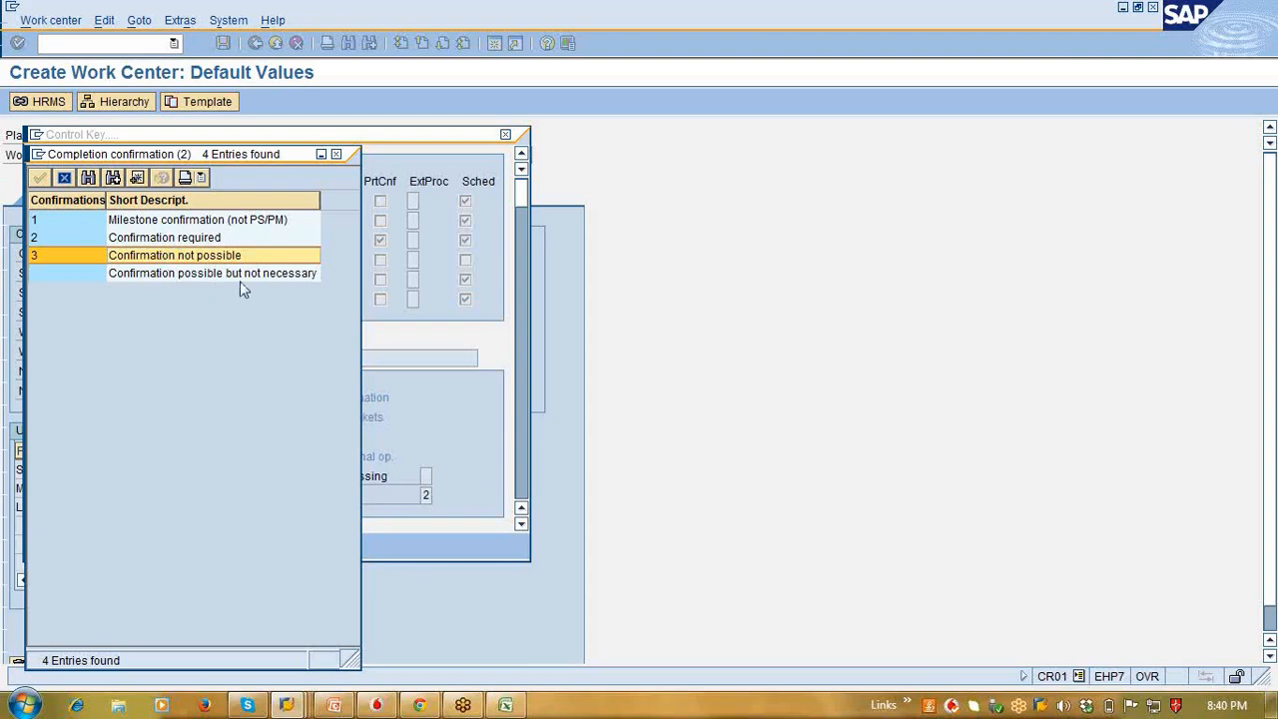
click(164, 281)
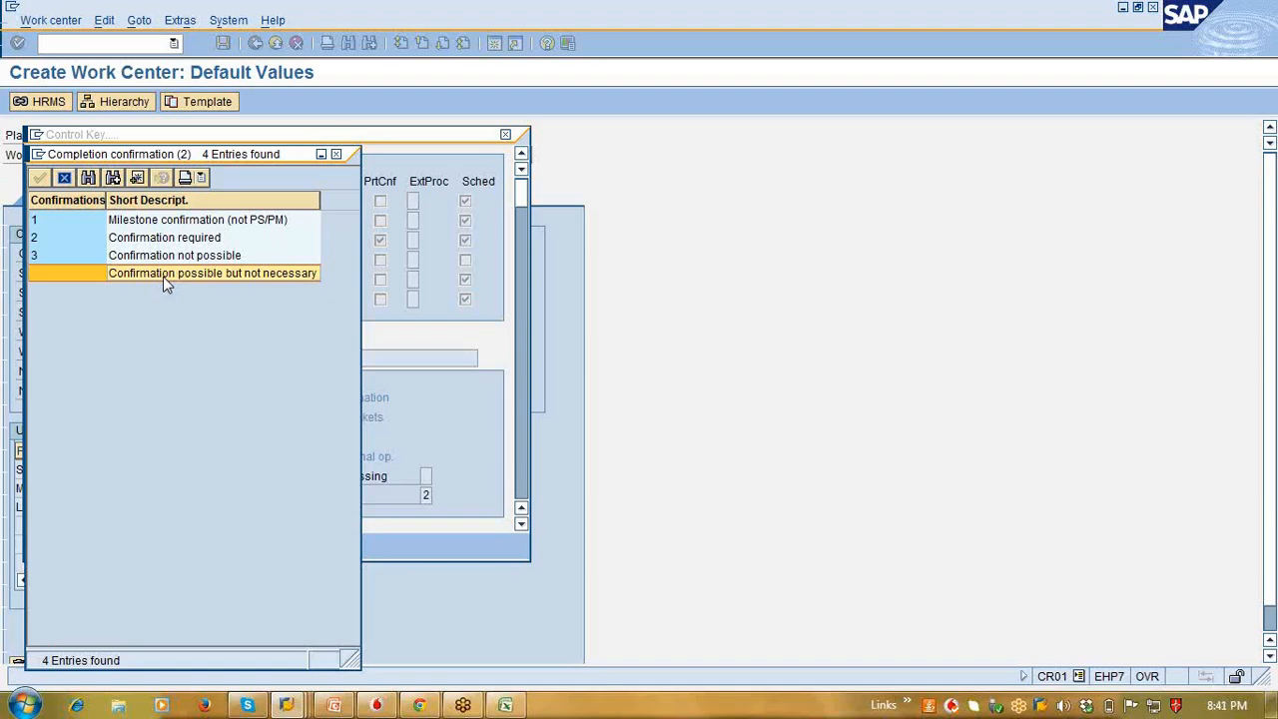
click(336, 156)
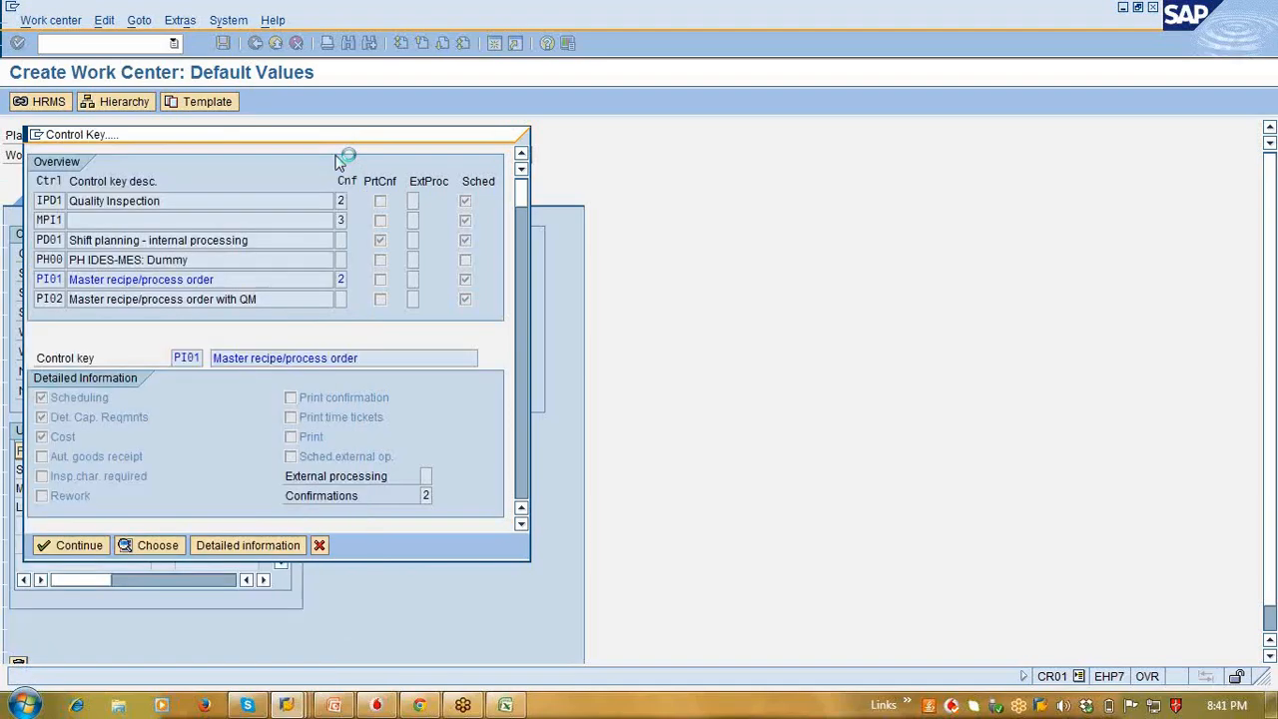
click(318, 545)
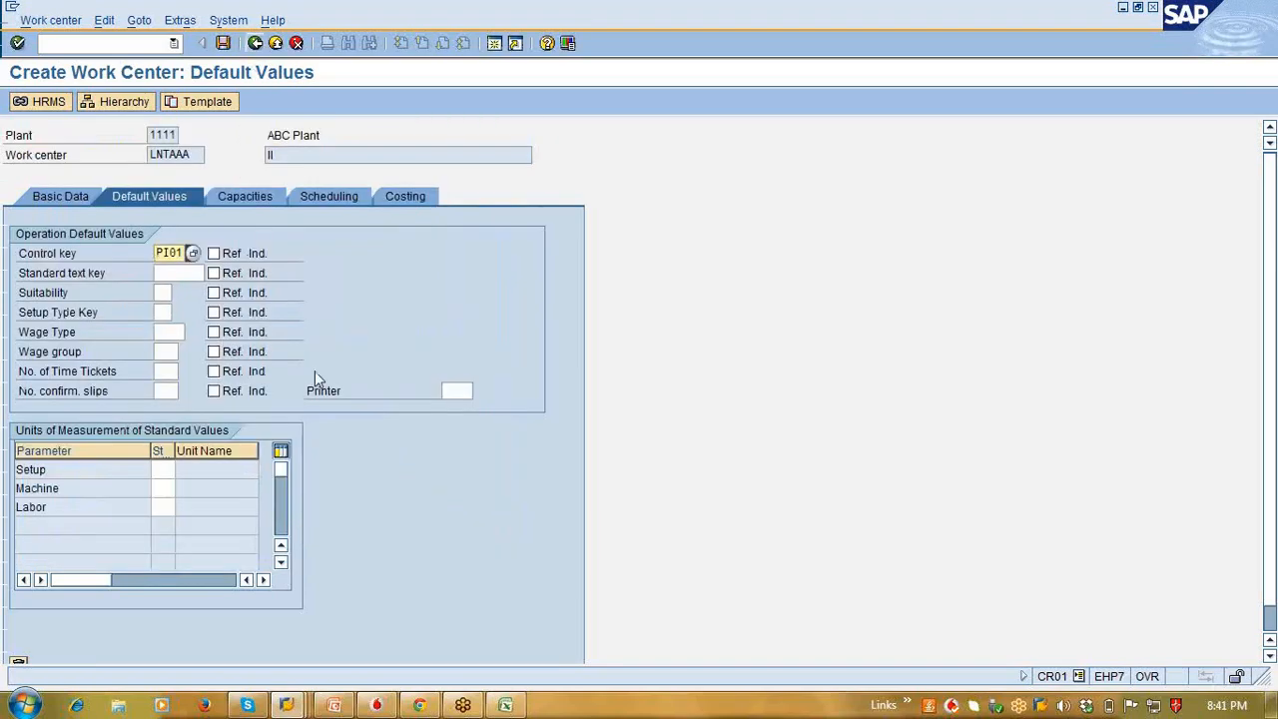
Step: Switch to the Display IMG session and review the Work Center customizing nodes, ending with the Routing Data activities listed
click(290, 705)
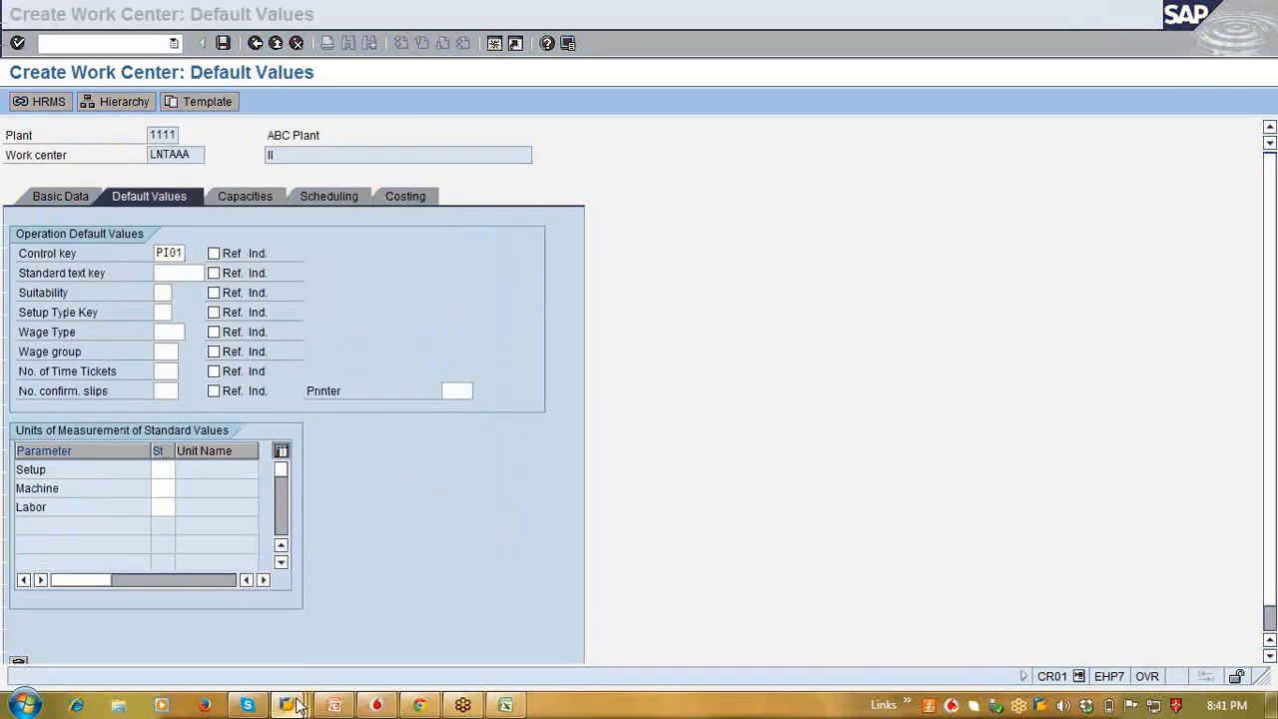
click(345, 598)
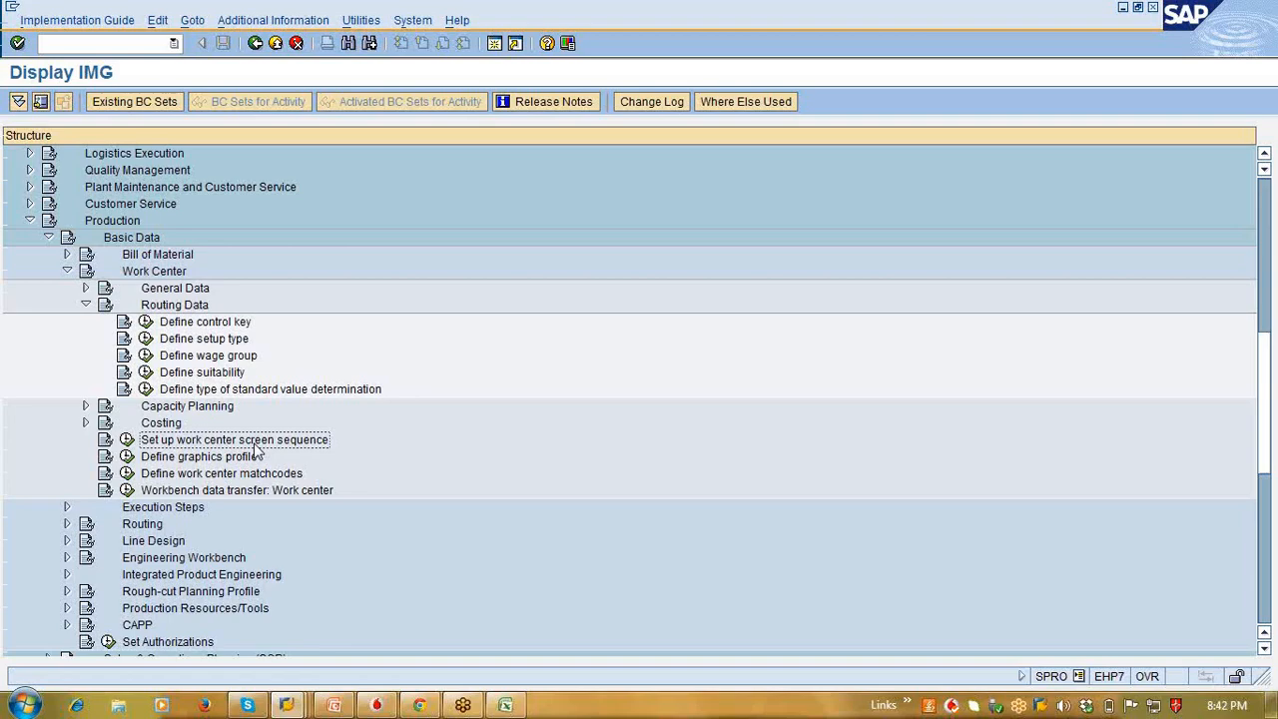
click(86, 305)
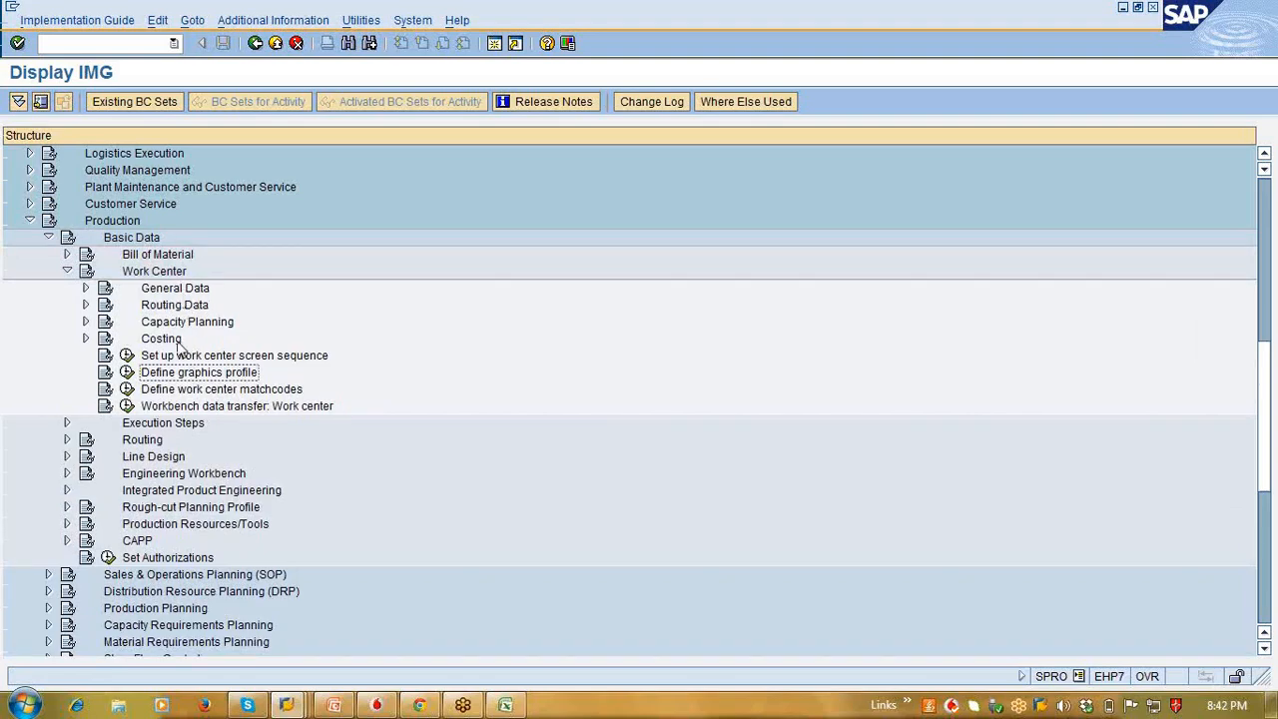
click(175, 288)
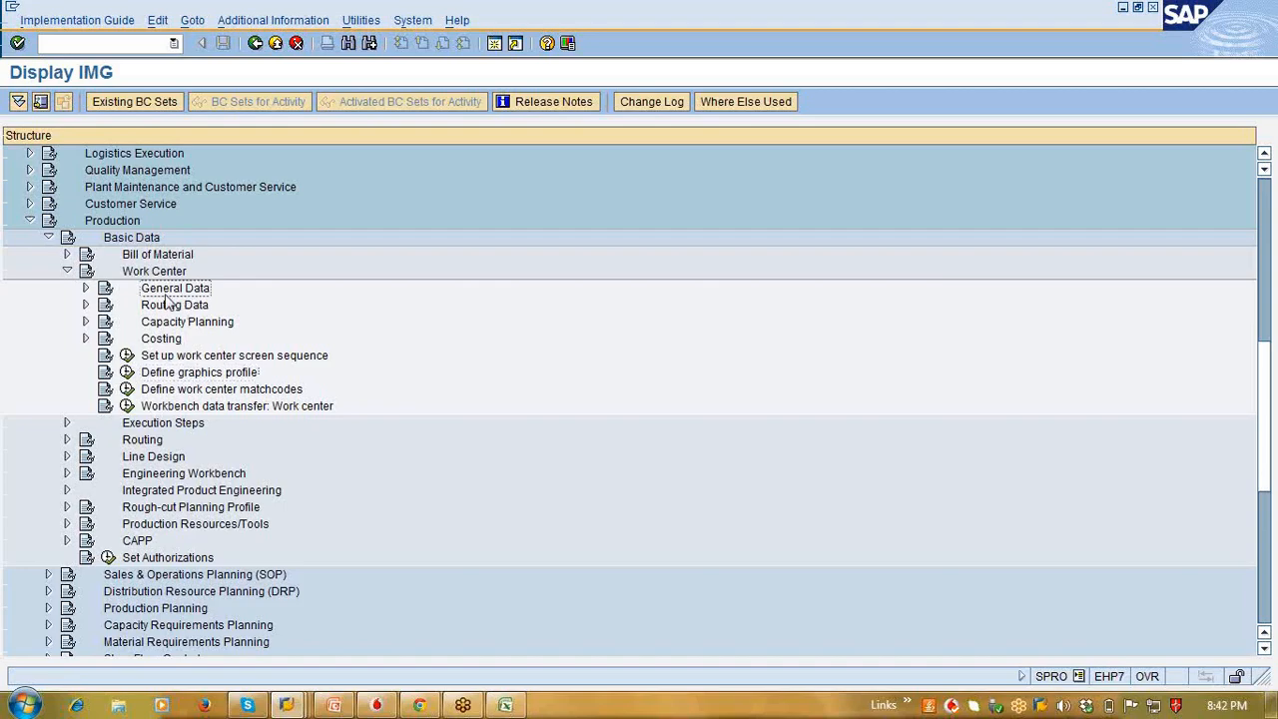
click(86, 304)
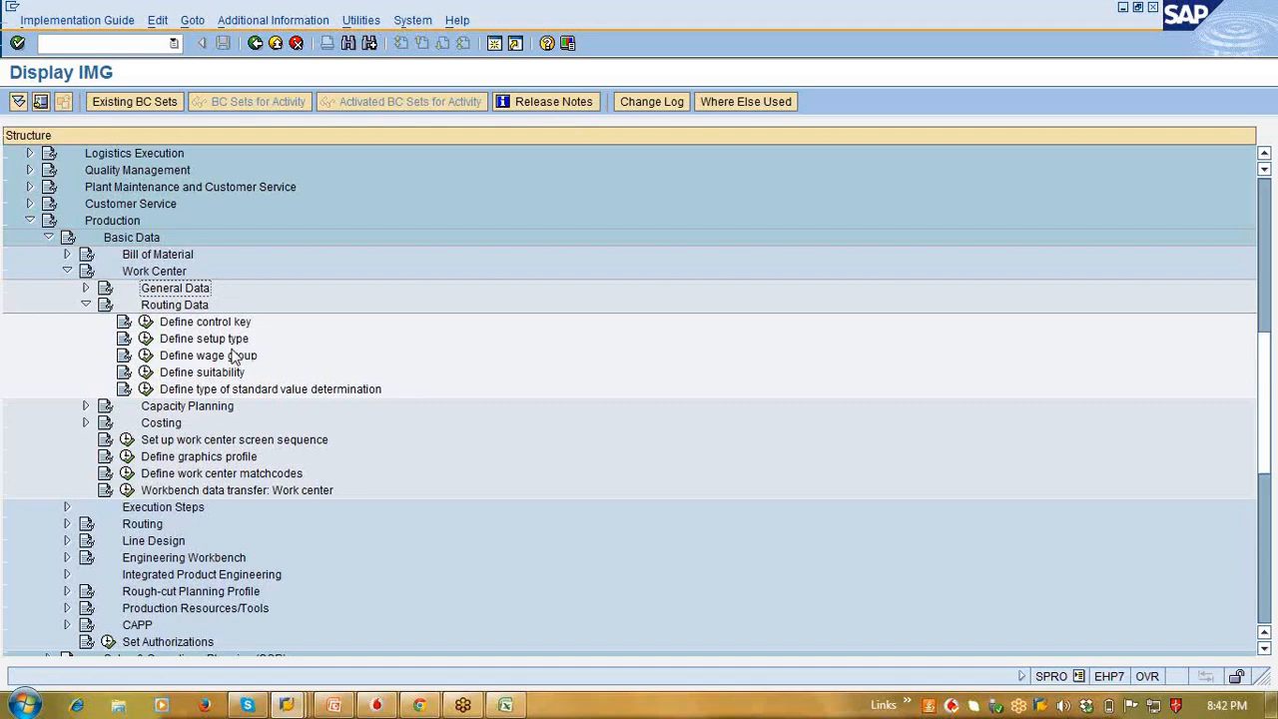
Step: Examine the plant-specific setup types in the Define setup type activity, and return to the IMG structure
click(147, 339)
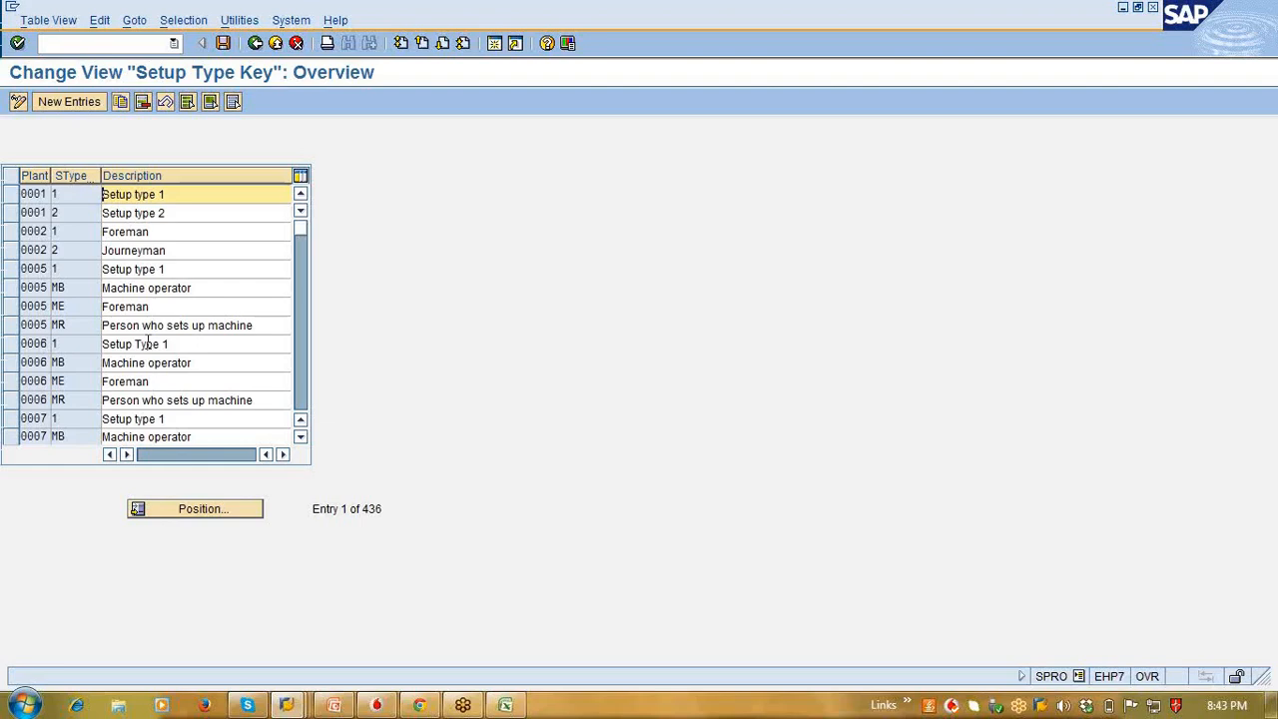
click(1078, 110)
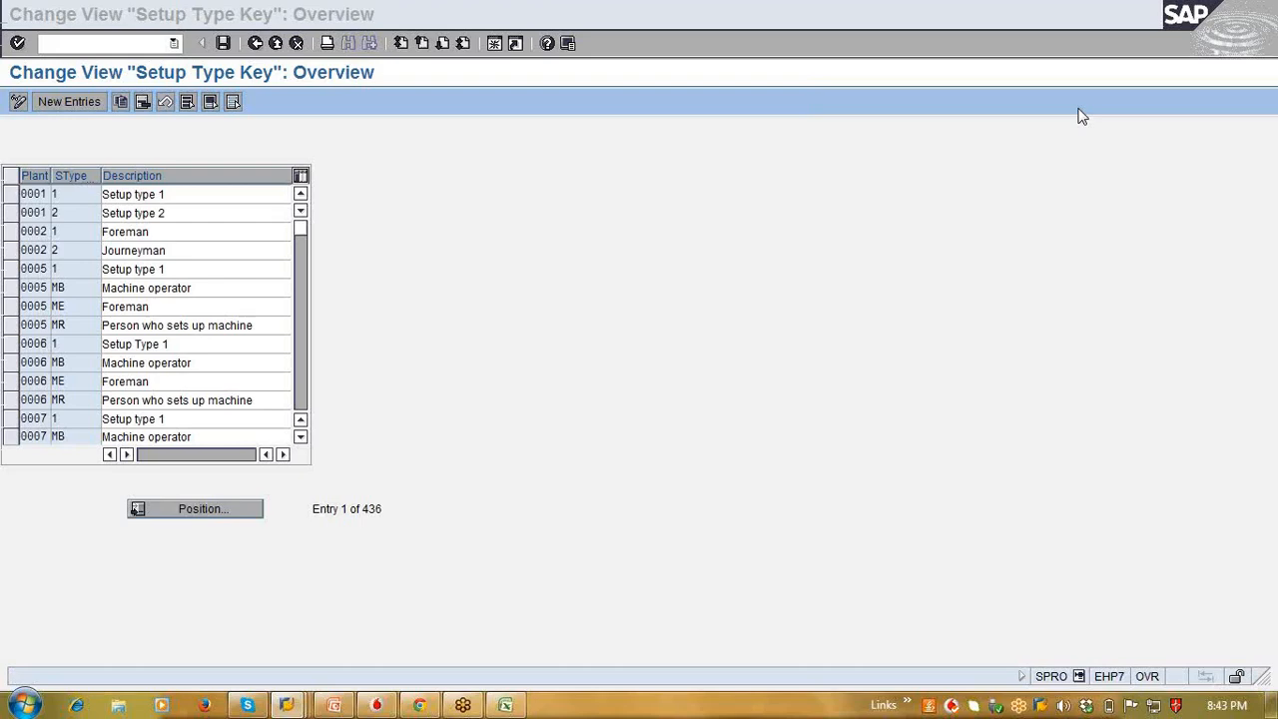
click(444, 201)
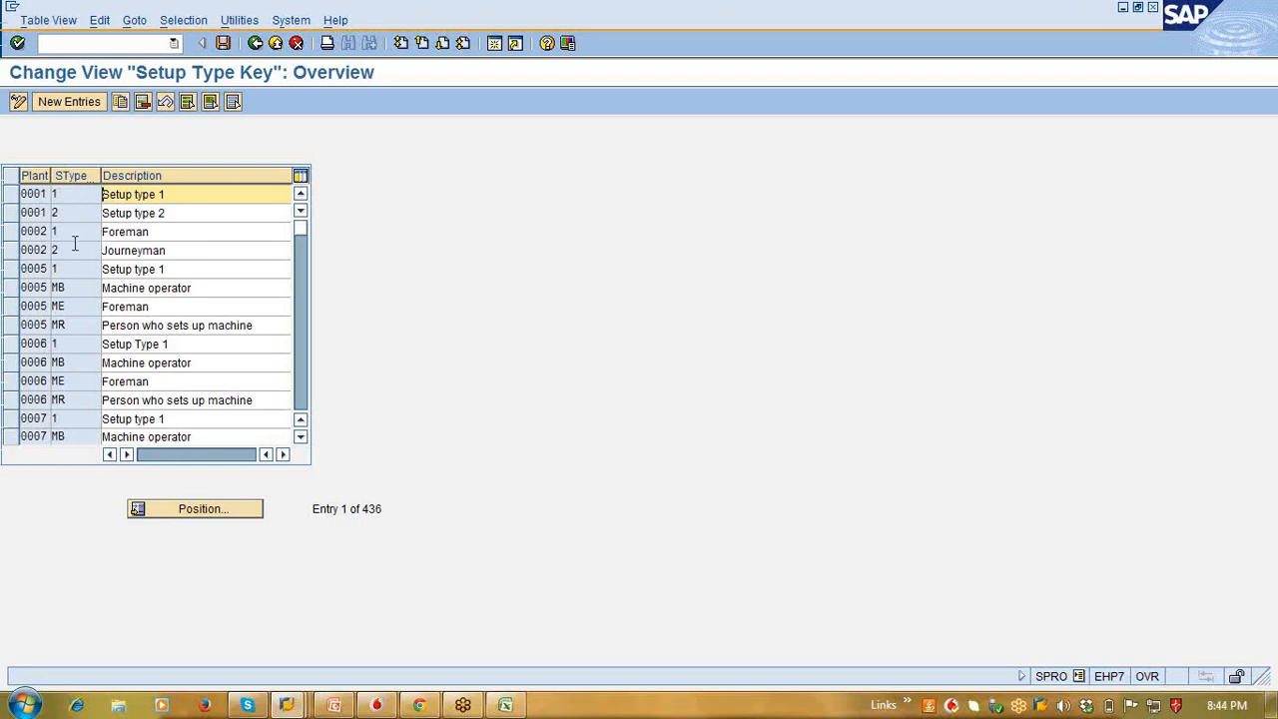
double_click(80, 200)
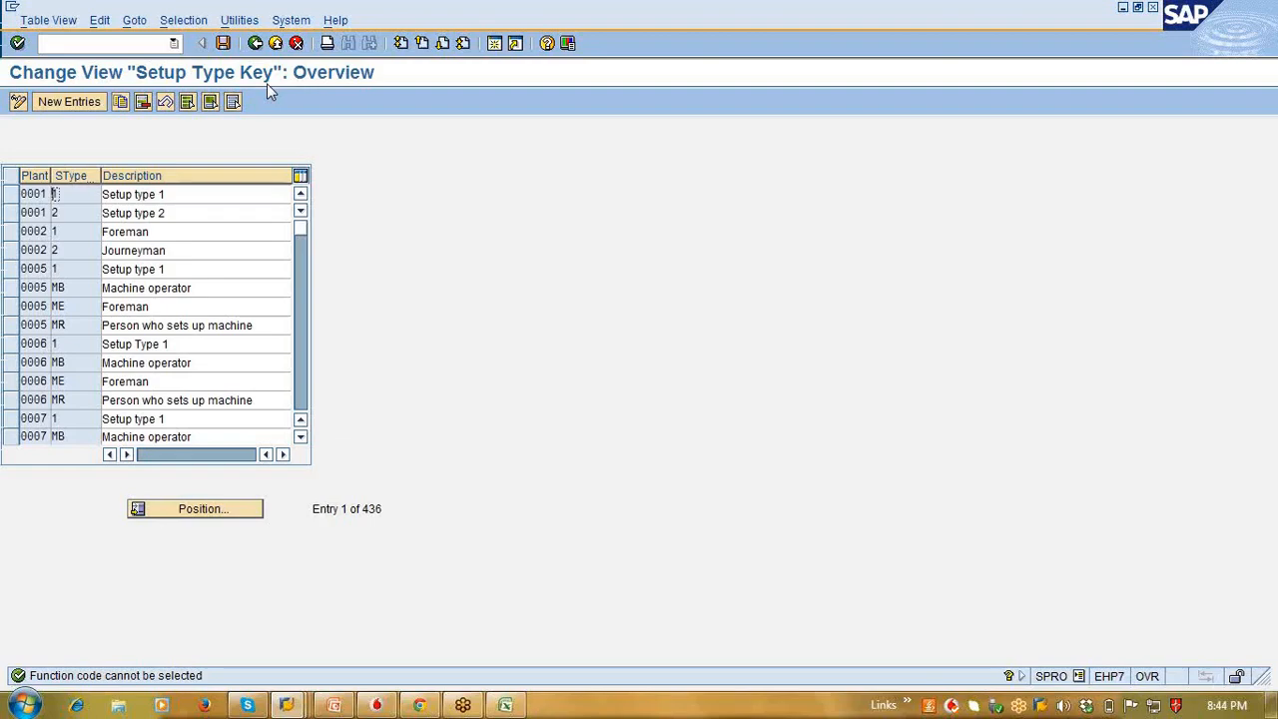
click(255, 44)
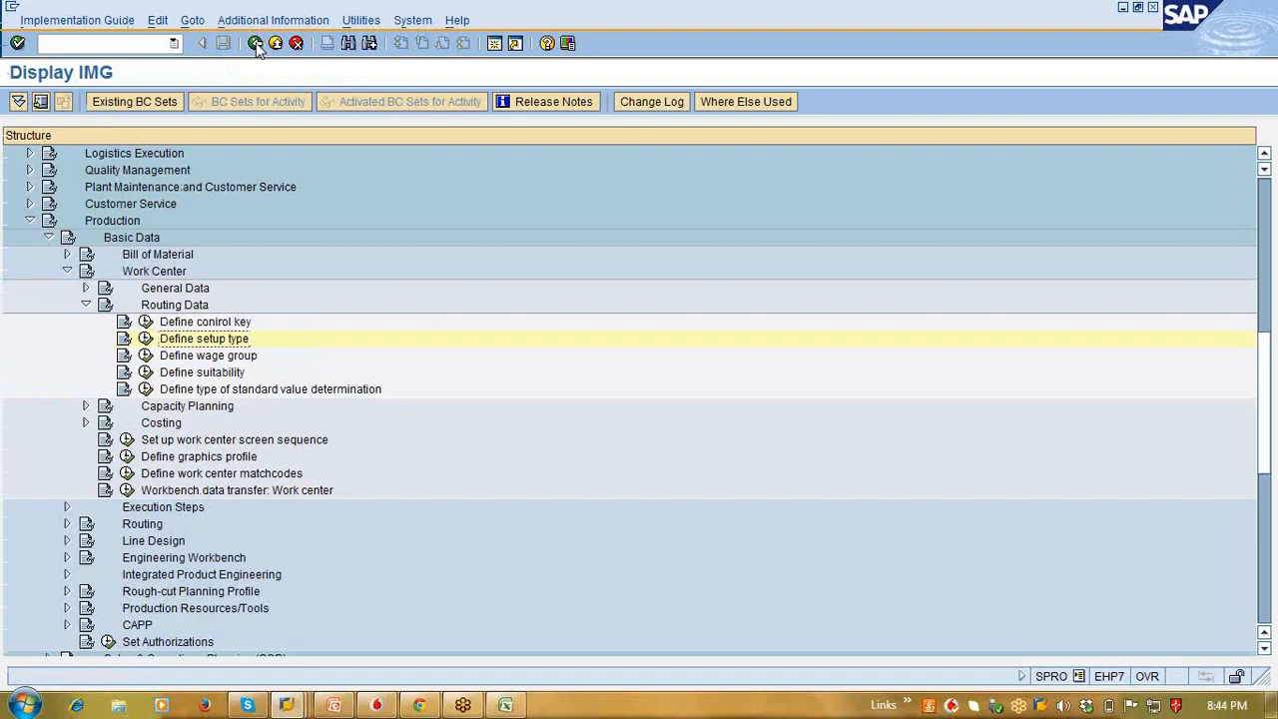
Step: Examine the wage groups of plant 1111 in the Define wage group activity, and return to the IMG structure
click(144, 358)
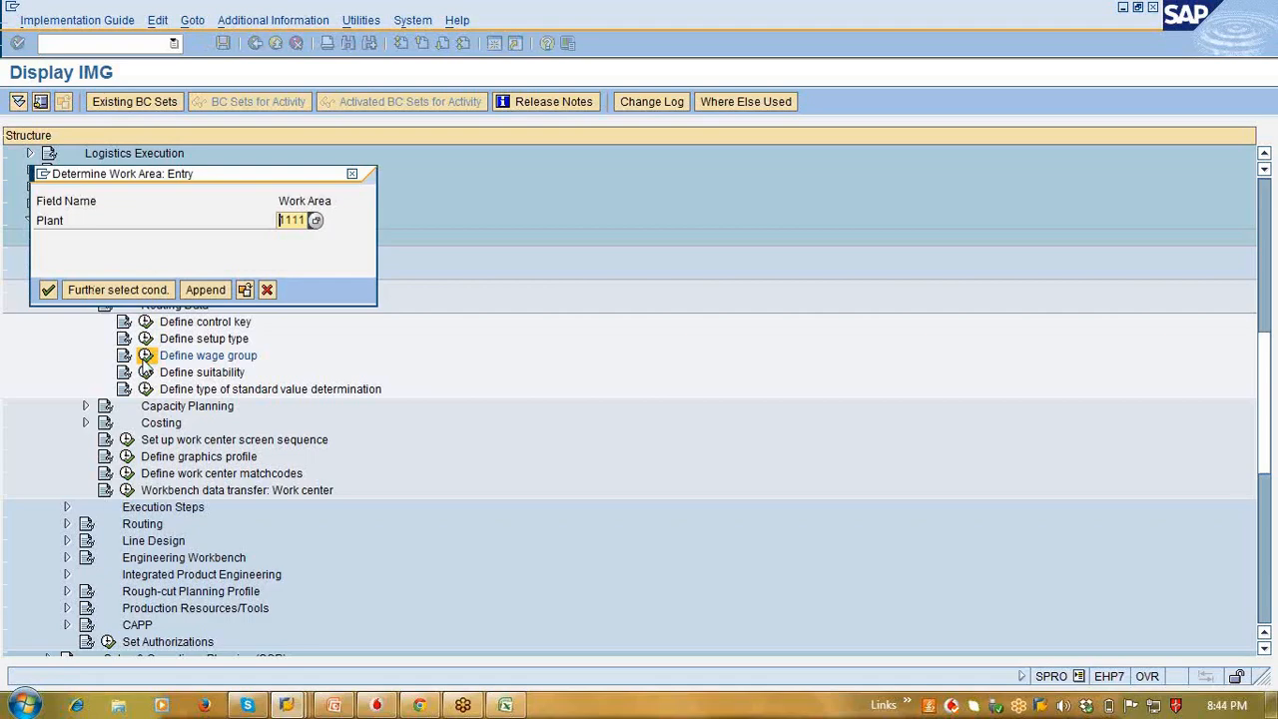
key(Return)
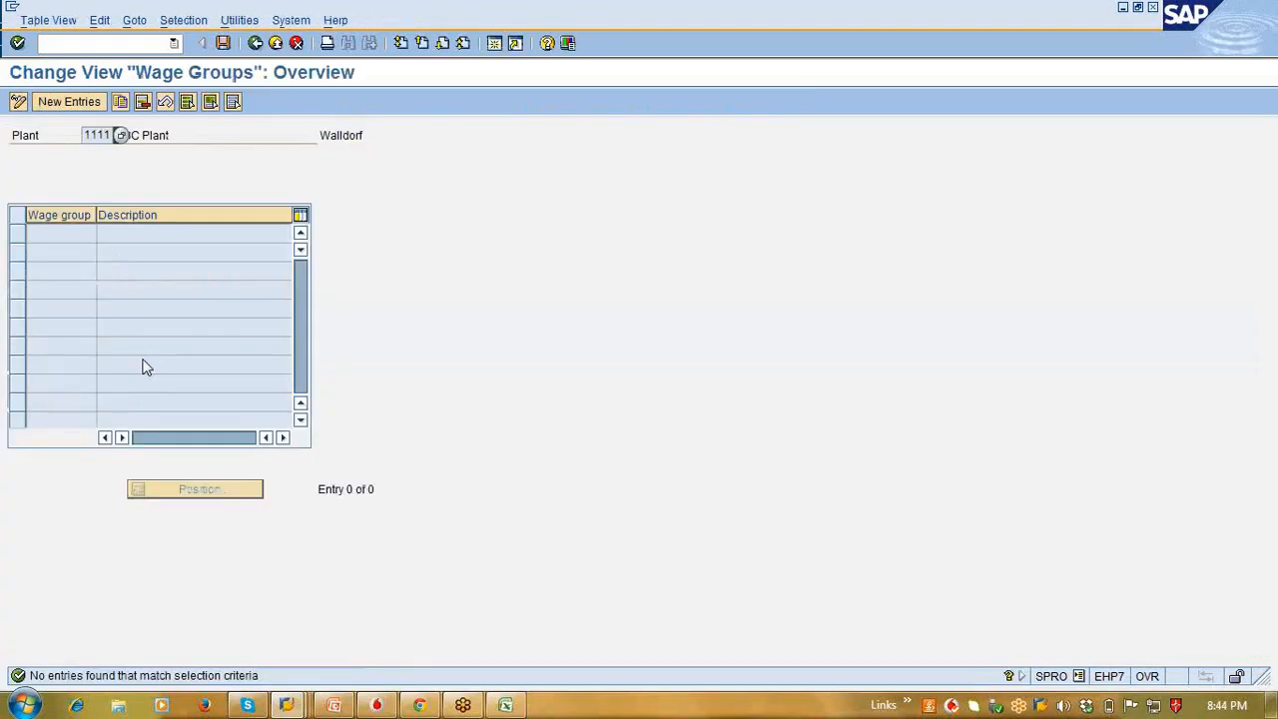
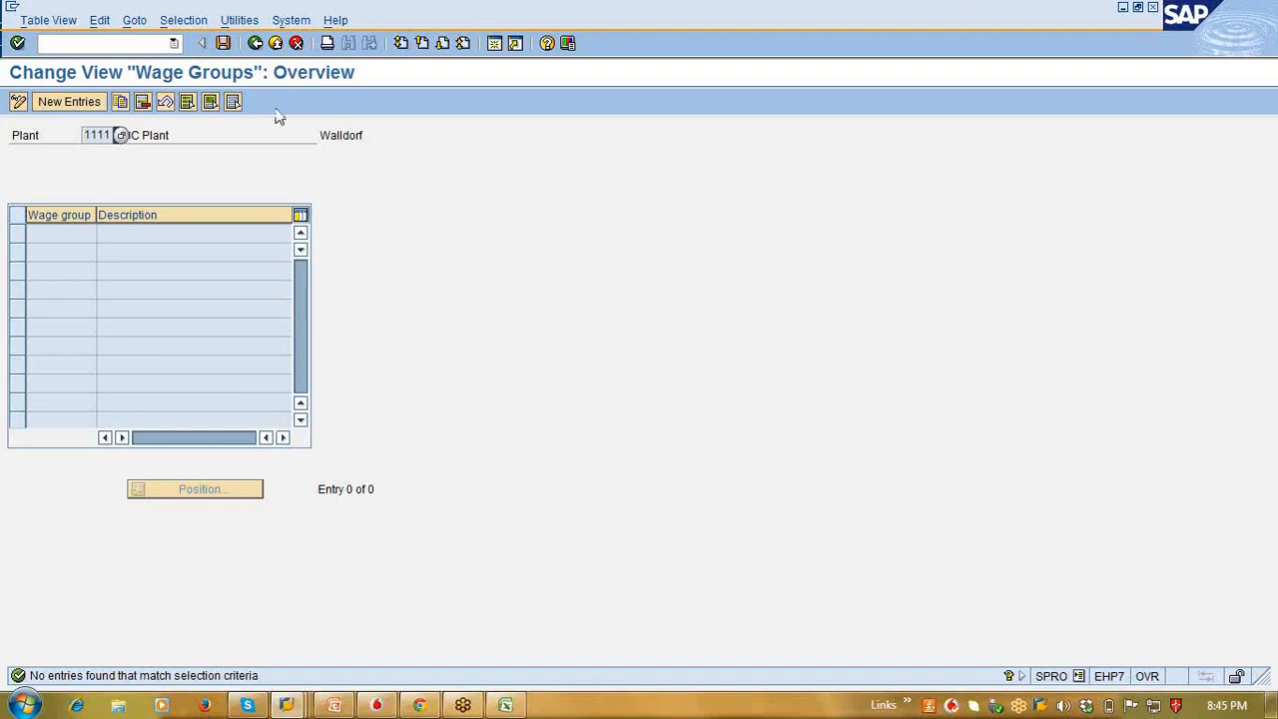
click(254, 43)
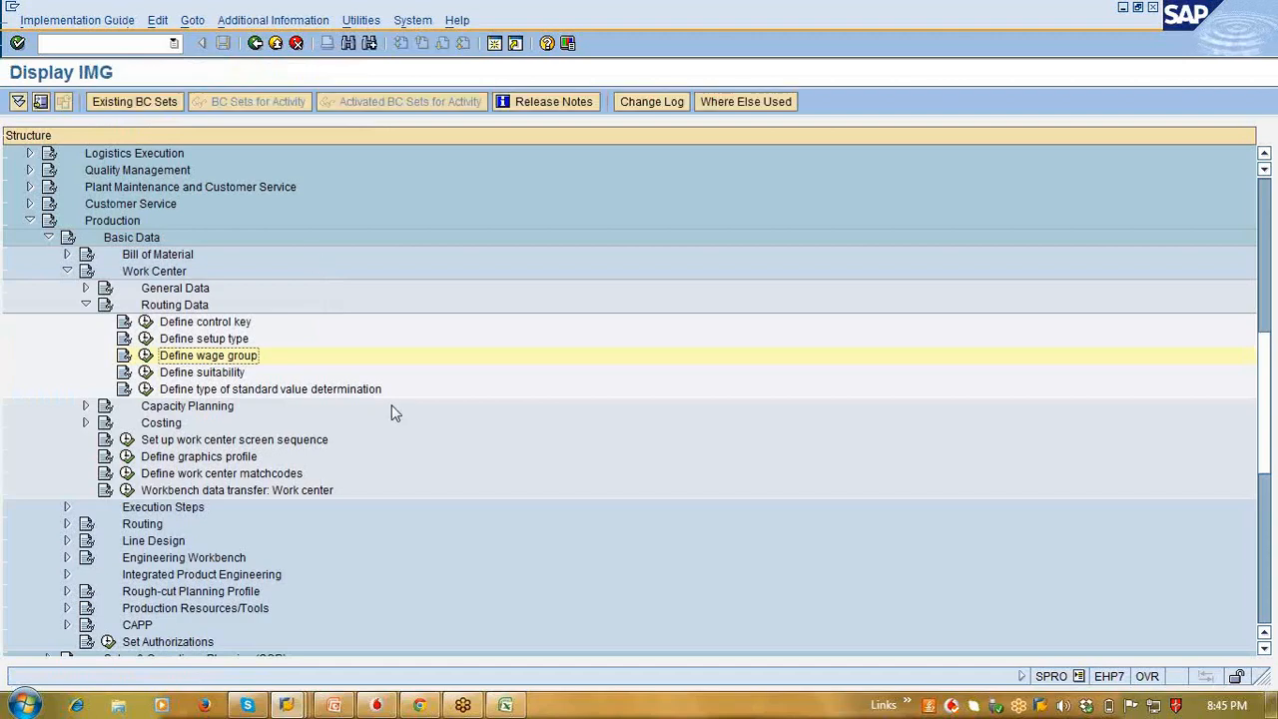
Step: Examine the suitability overview and its new-entries form for plant 1111, and return to the IMG structure
click(146, 373)
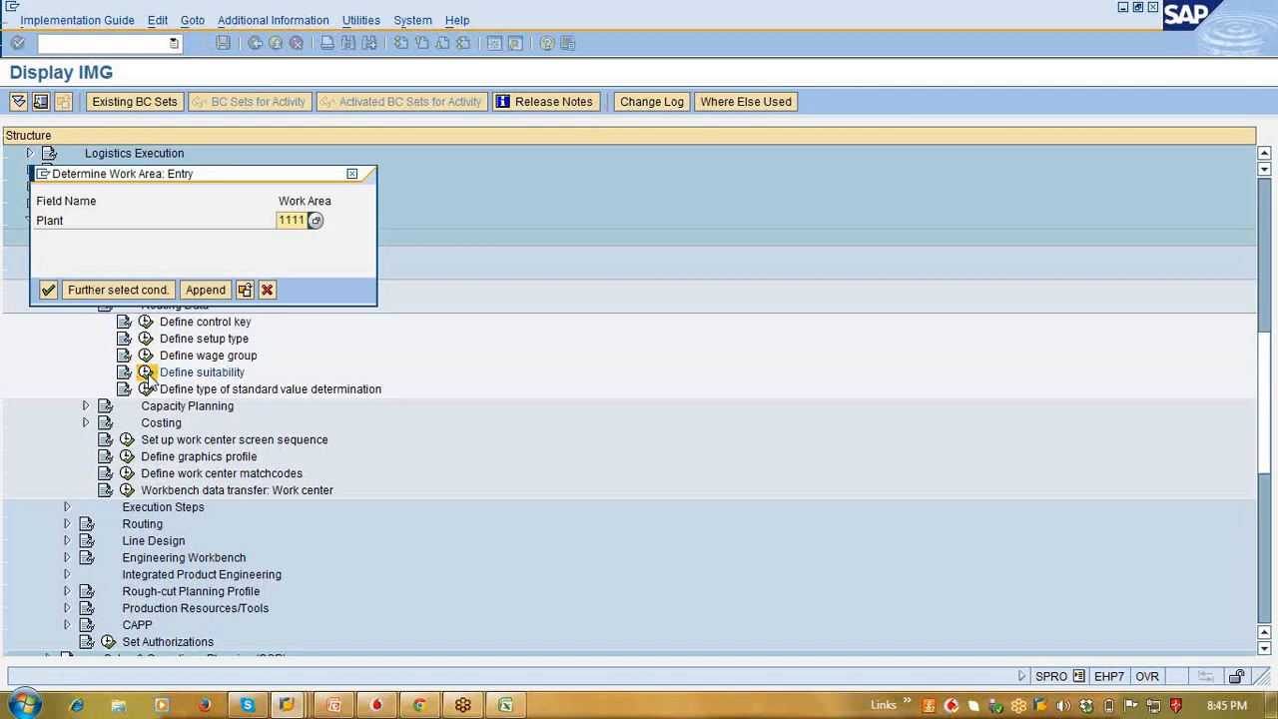
key(Return)
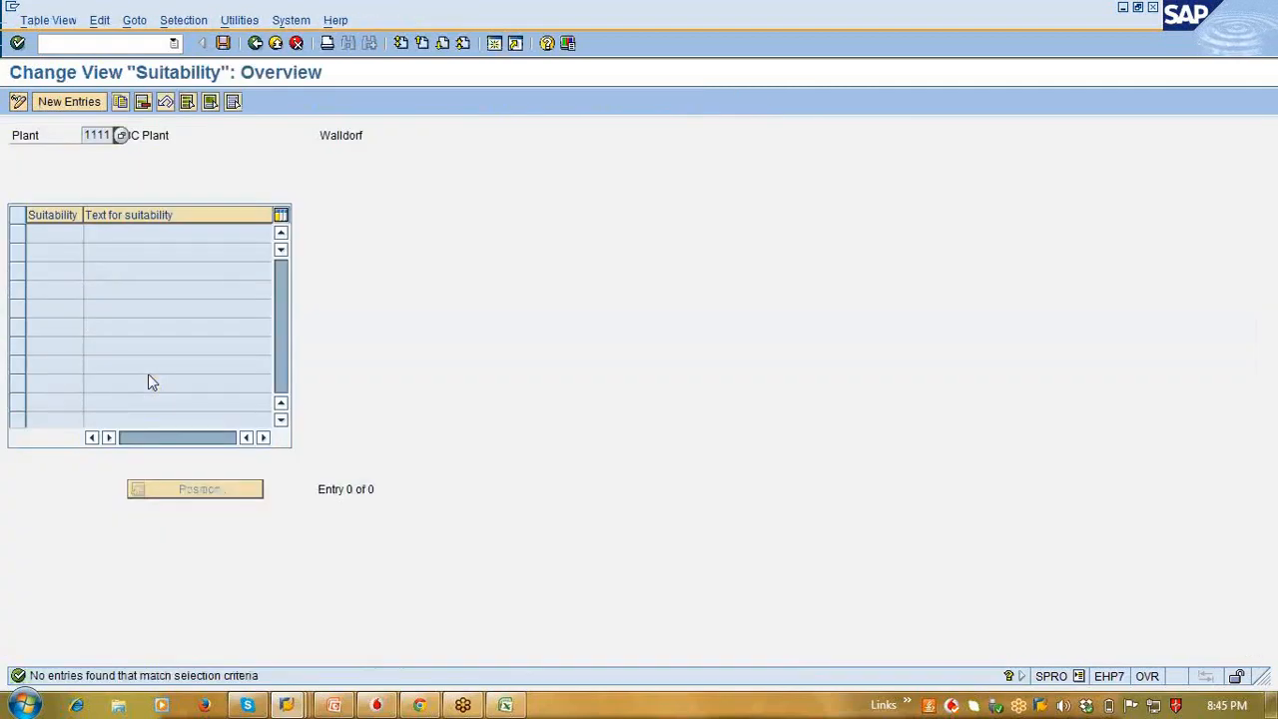
click(88, 104)
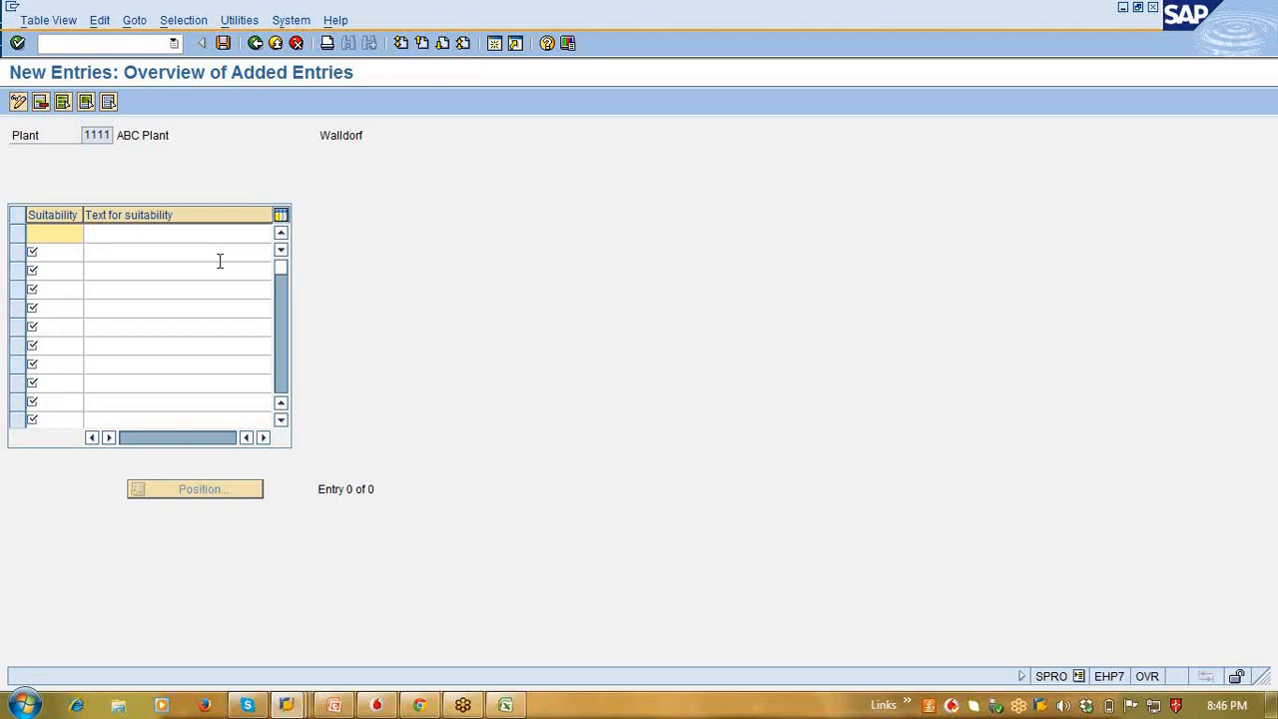
click(255, 43)
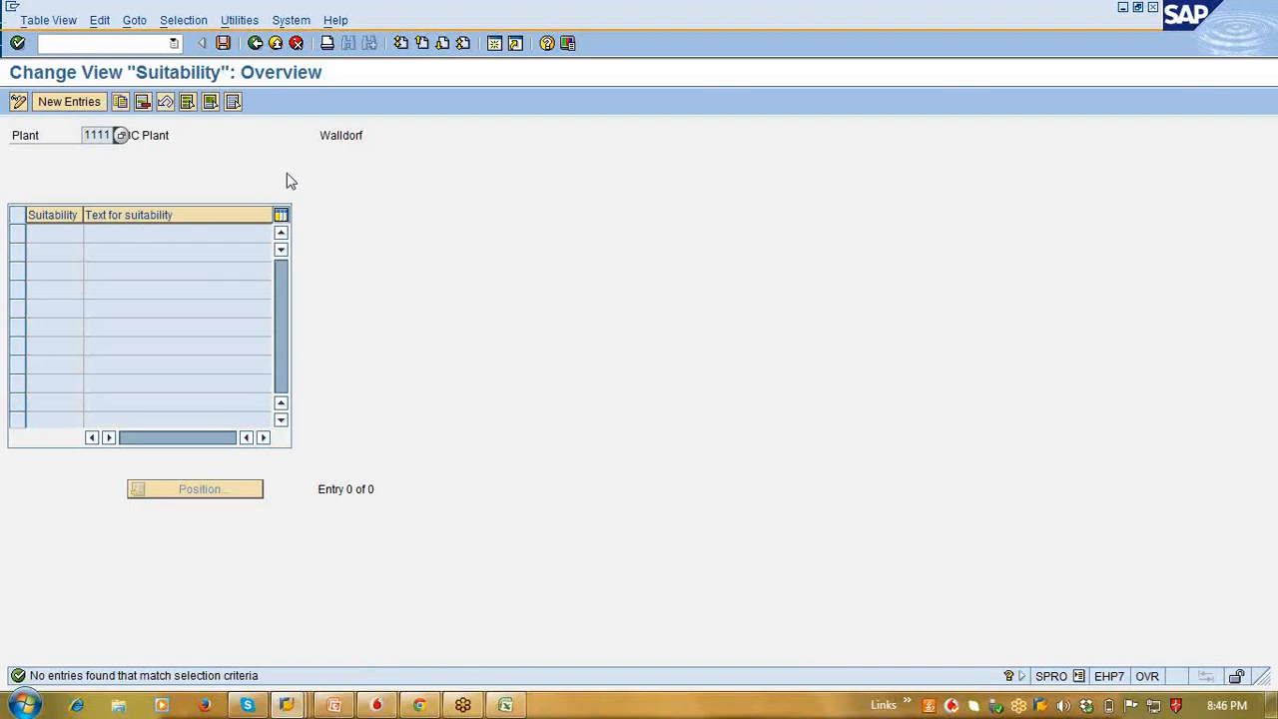
click(256, 44)
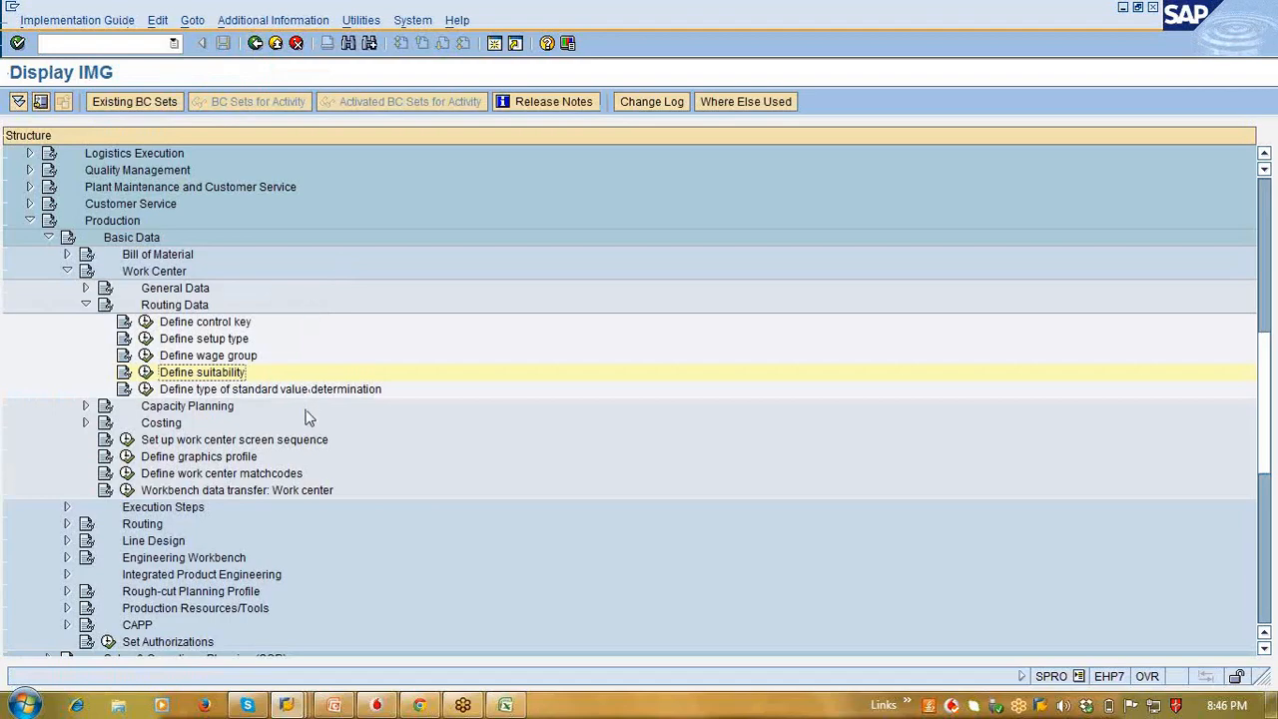
Step: Examine the standard value determination types and compare them with the default values and basic data of work center LNTAAA
click(146, 390)
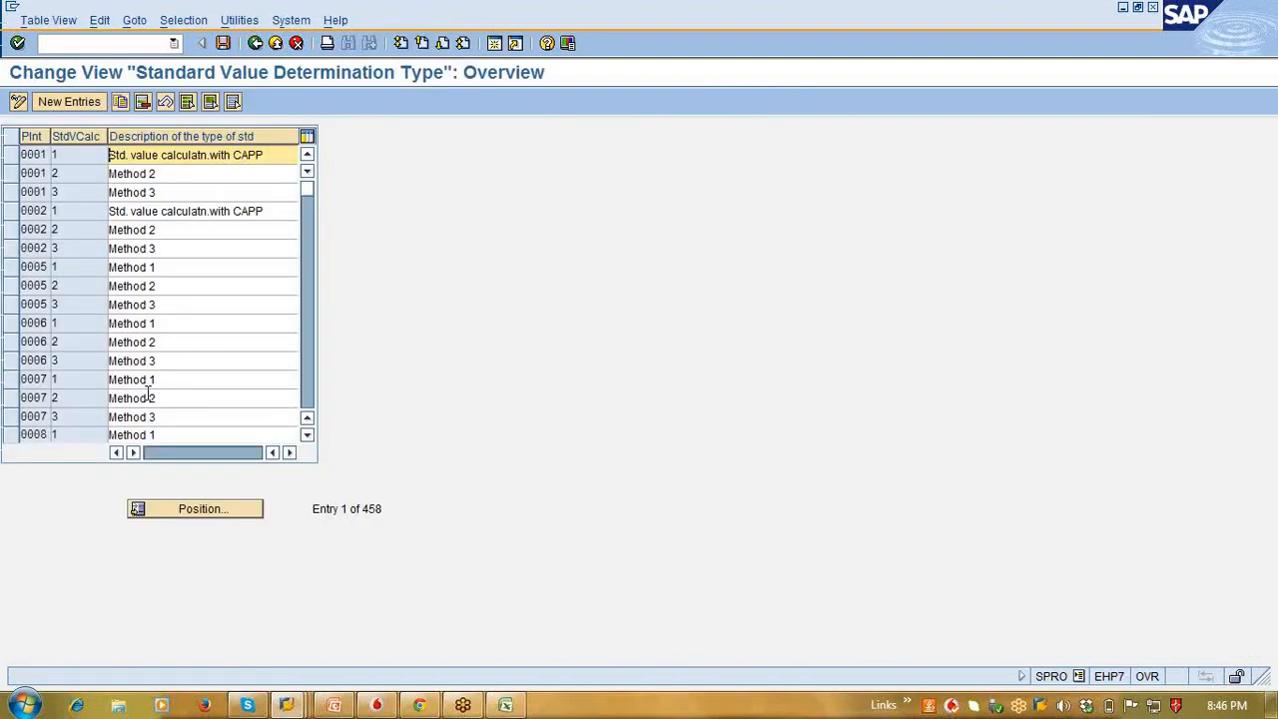
double_click(82, 170)
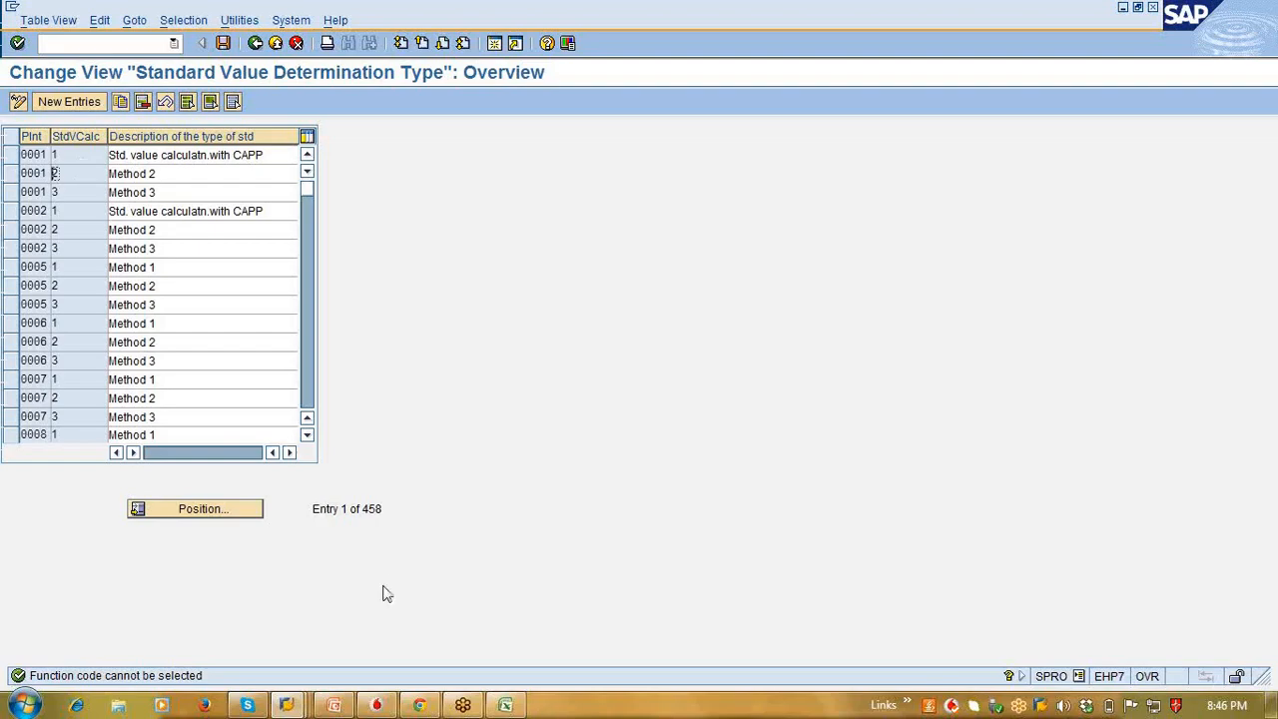
mouse_move(287, 704)
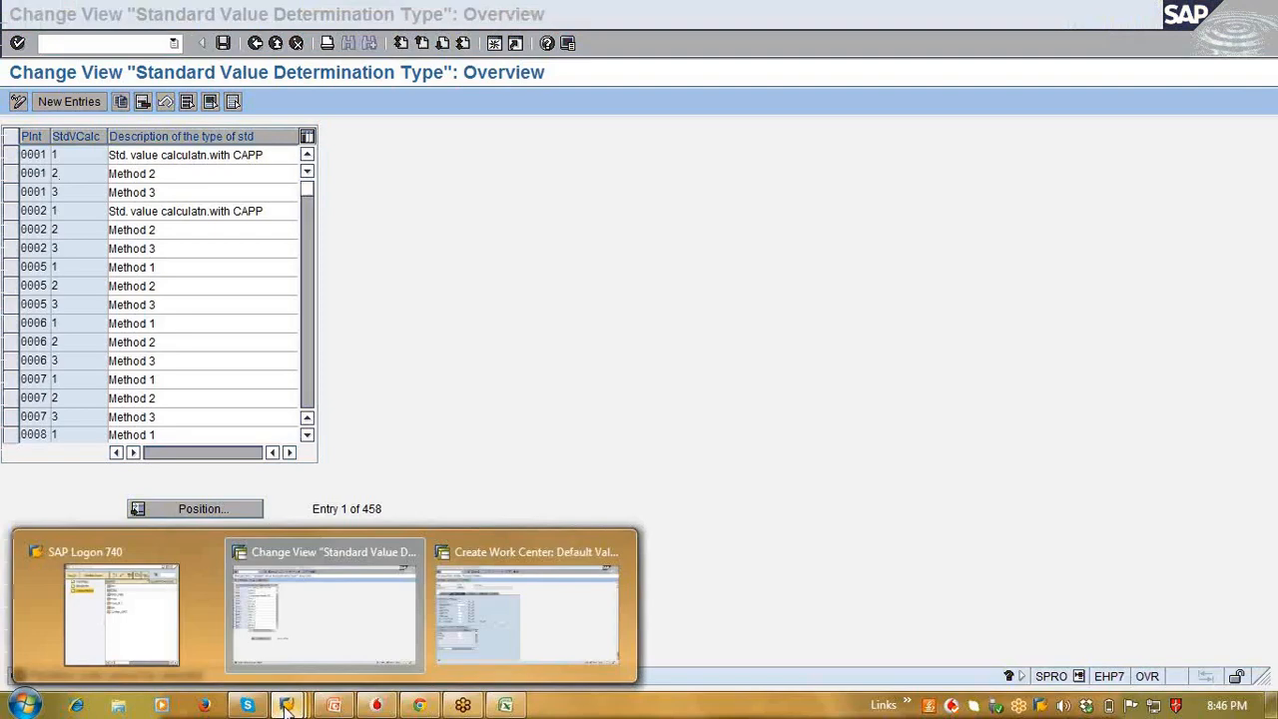
click(483, 612)
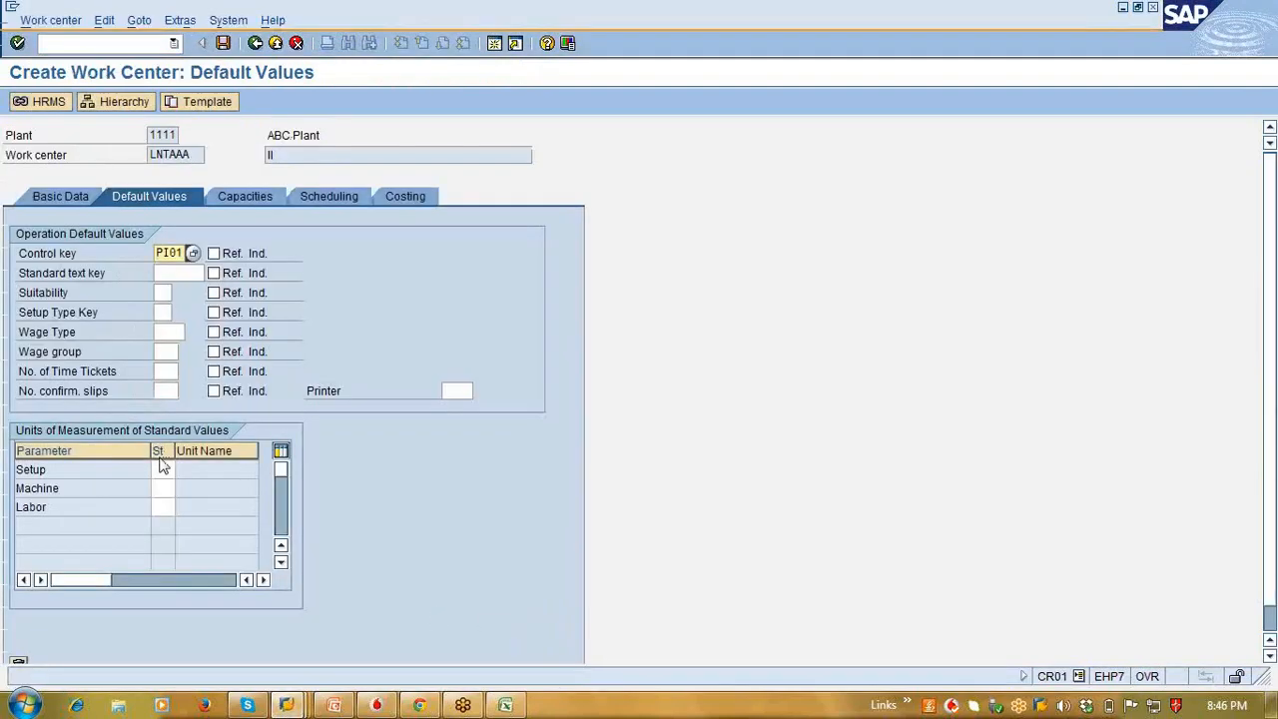
click(80, 196)
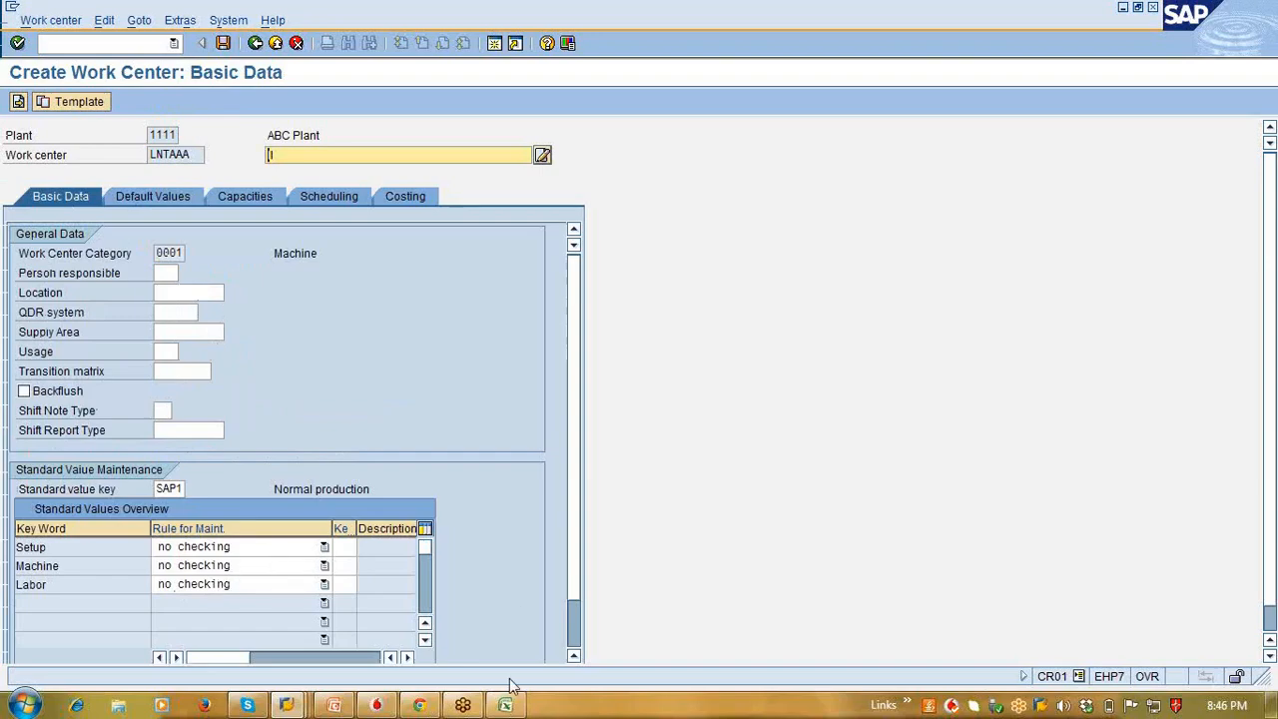
click(287, 705)
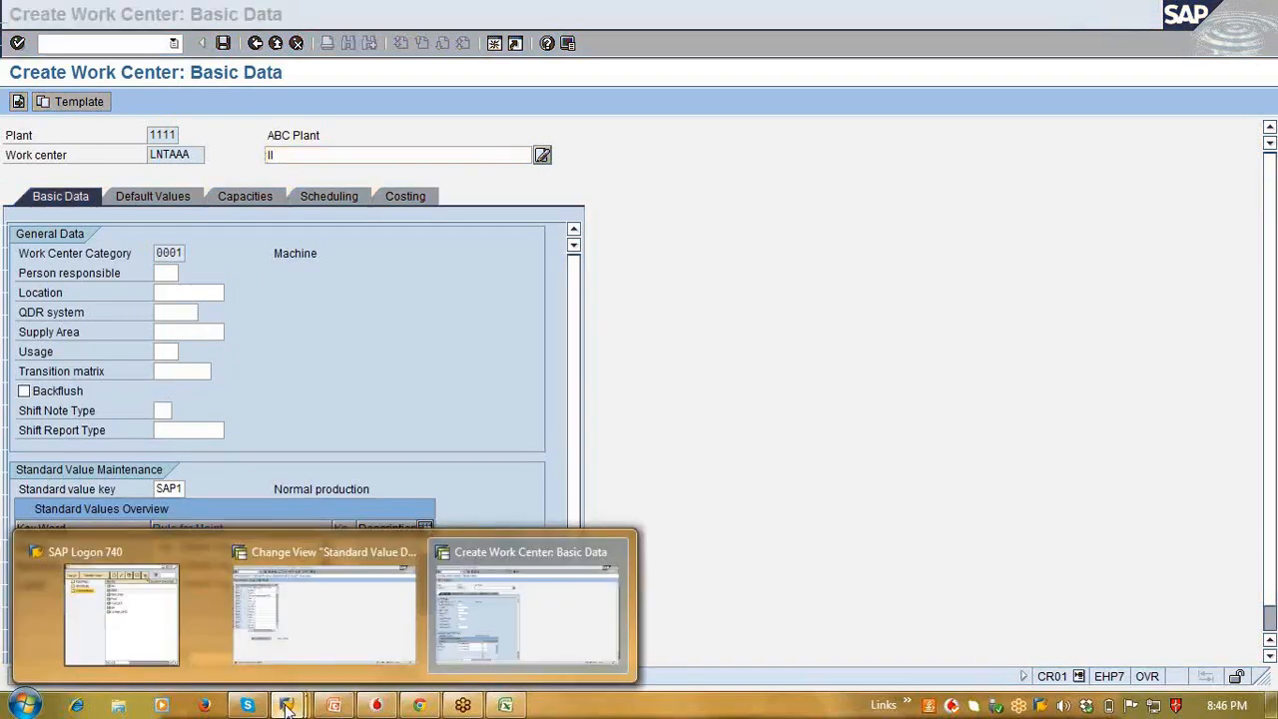
click(351, 606)
Step: Review the basic data and costing details of work center LNTAAA, and return to the standard value determination session
click(288, 704)
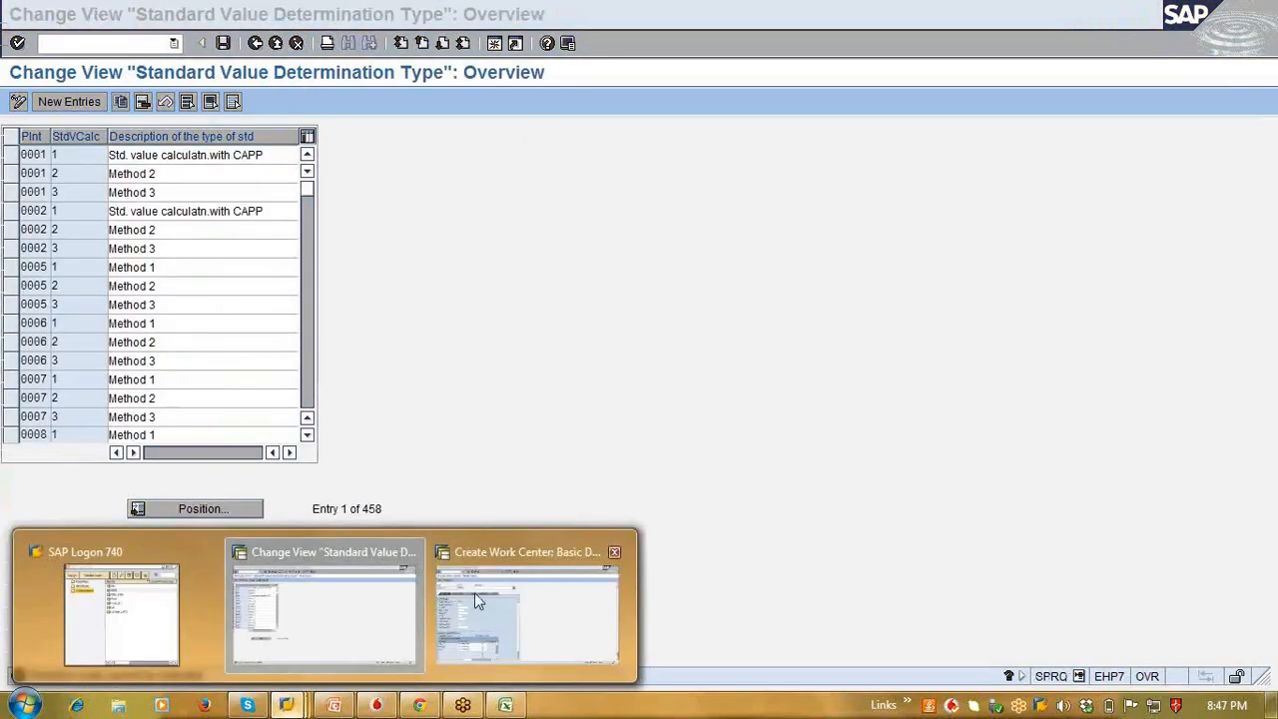
click(477, 599)
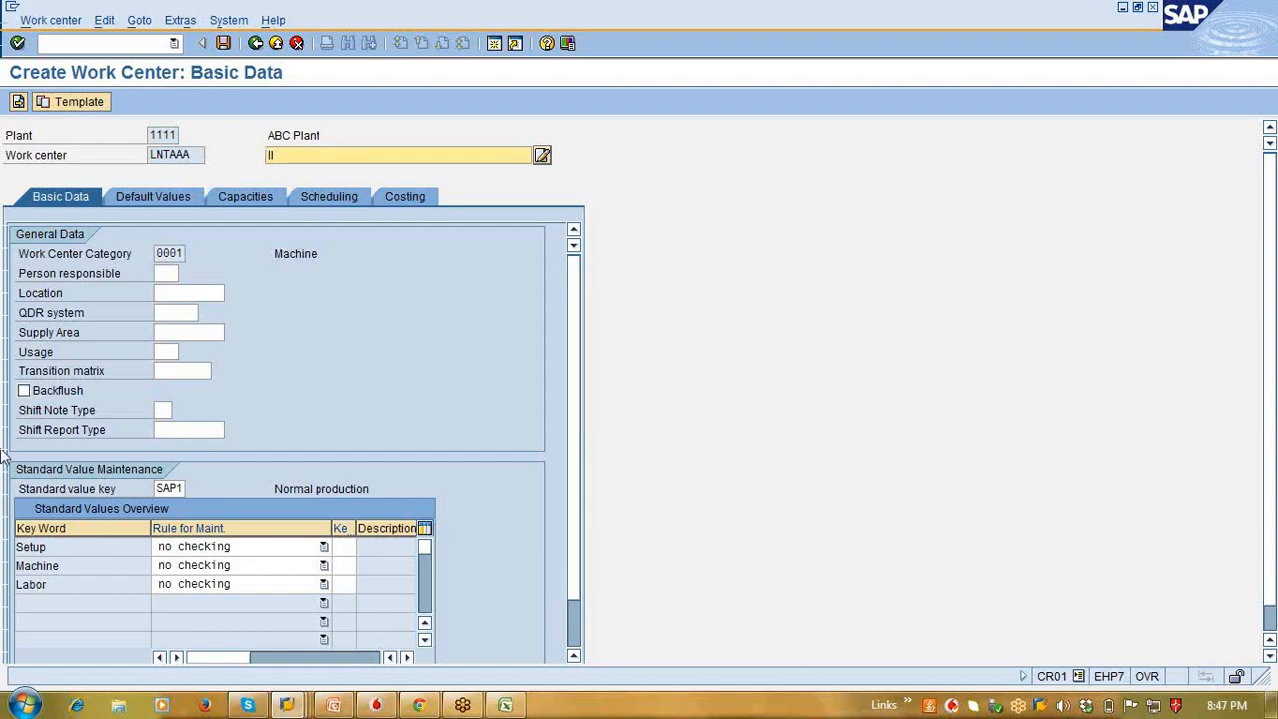
text(I)
click(419, 195)
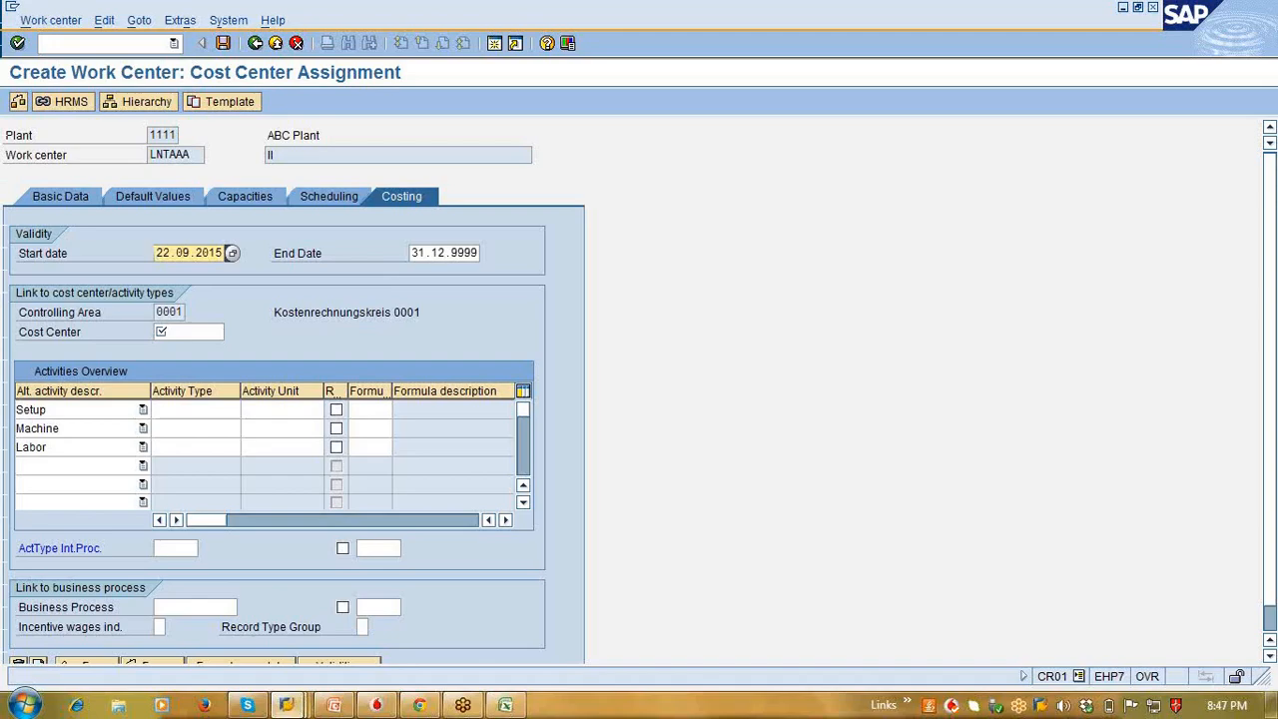
mouse_move(286, 704)
click(294, 604)
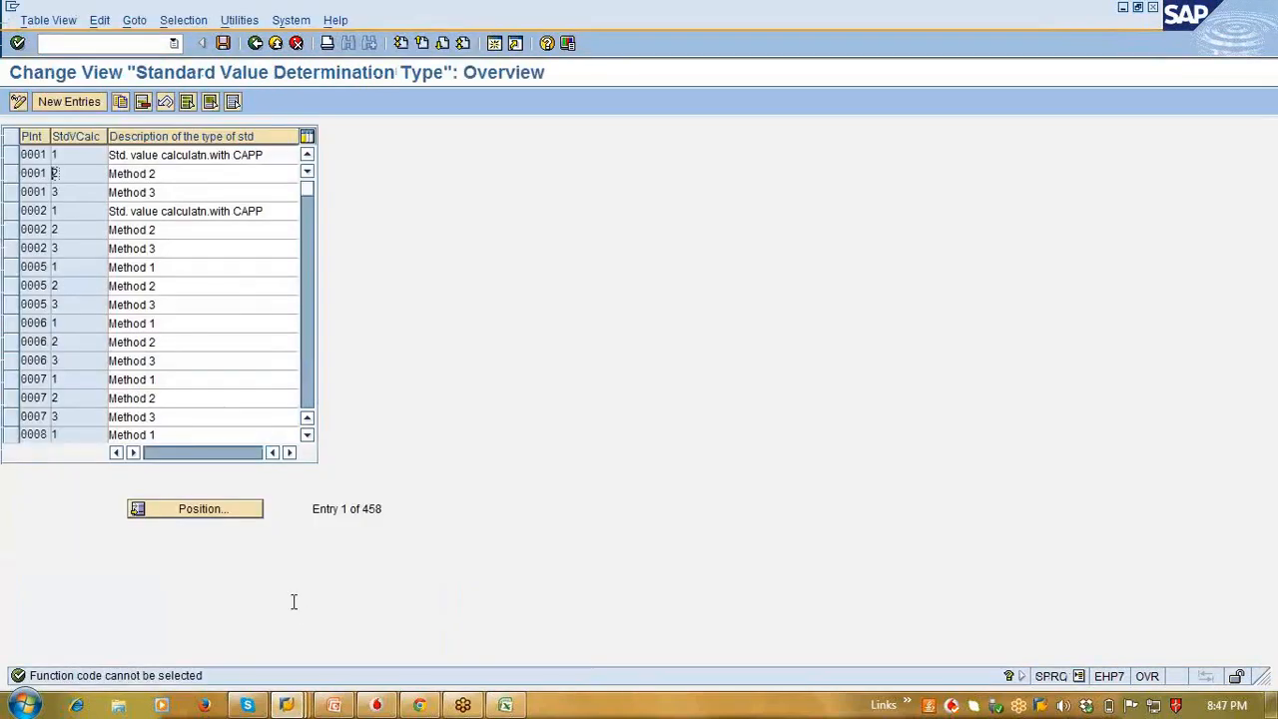
Step: Return to the IMG structure, and collapse Routing Data to list the Capacity Planning activities under Work Center
click(255, 44)
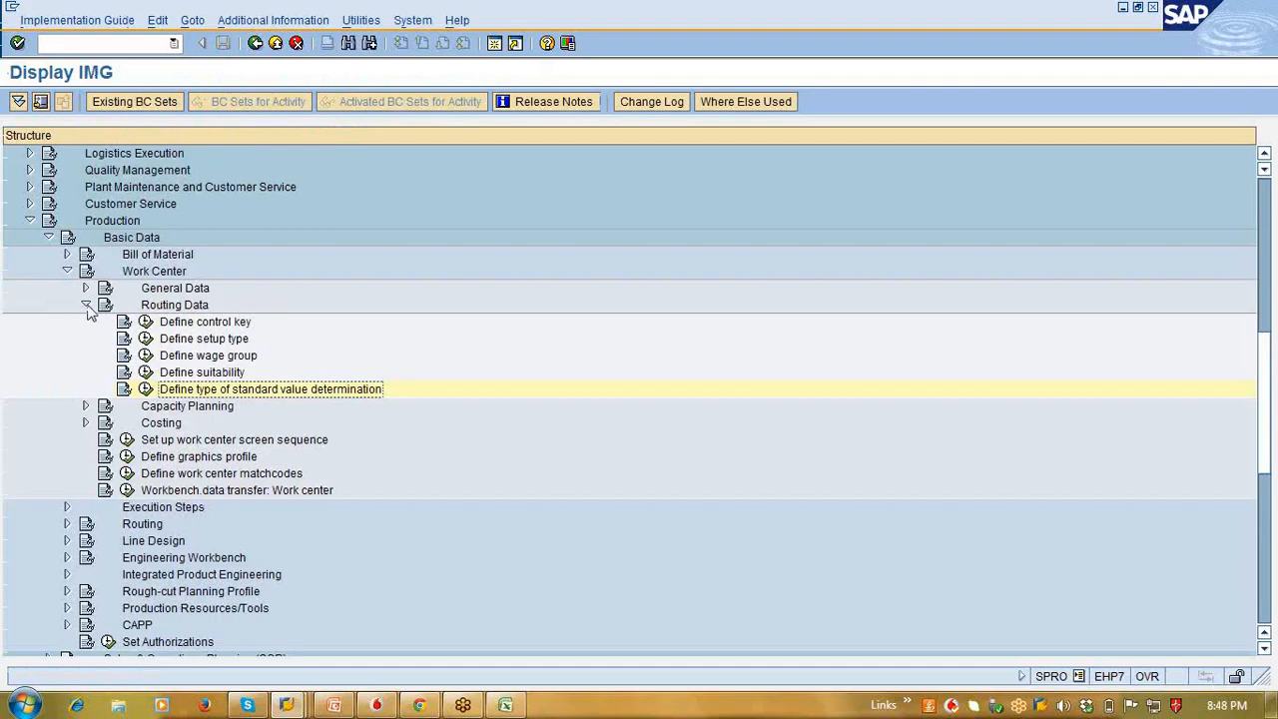
click(86, 305)
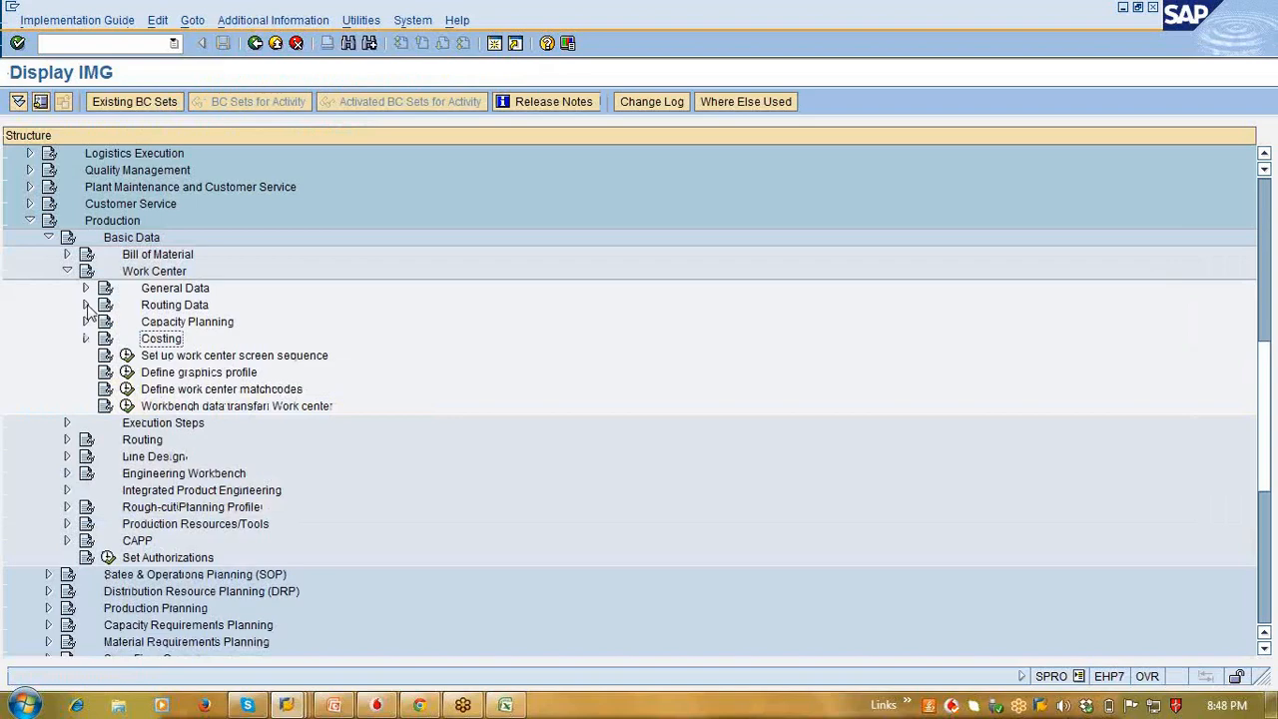
click(86, 321)
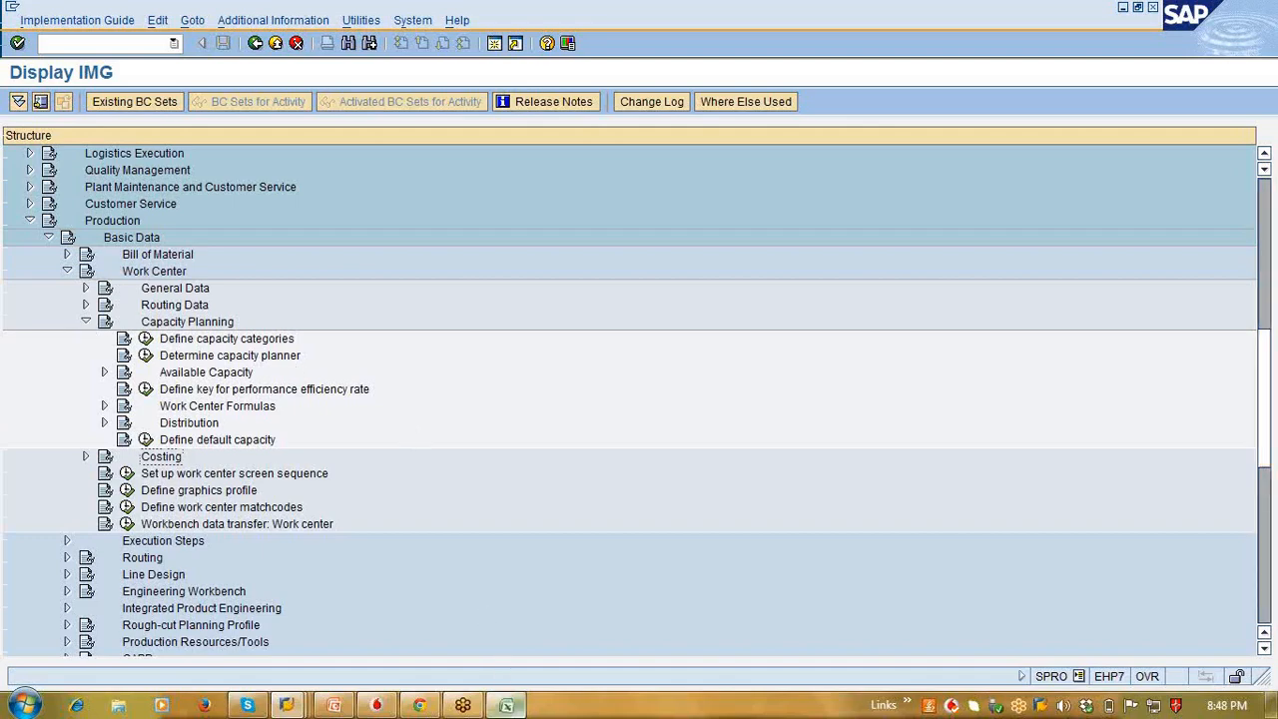
Step: Switch to the process flow in Excel and enter 10 Nos in cell C12 below Mill I
click(506, 704)
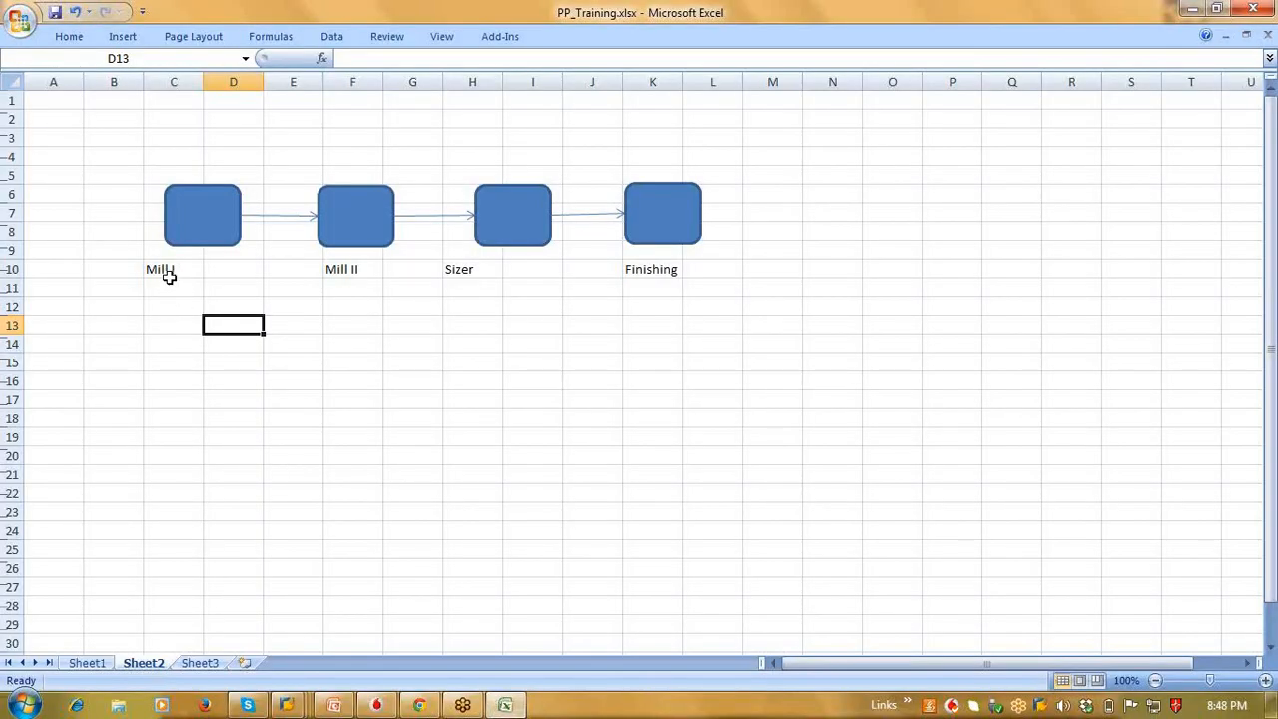
click(189, 201)
mouse_move(189, 201)
mouse_down()
mouse_move(166, 292)
mouse_move(186, 199)
mouse_up()
click(170, 320)
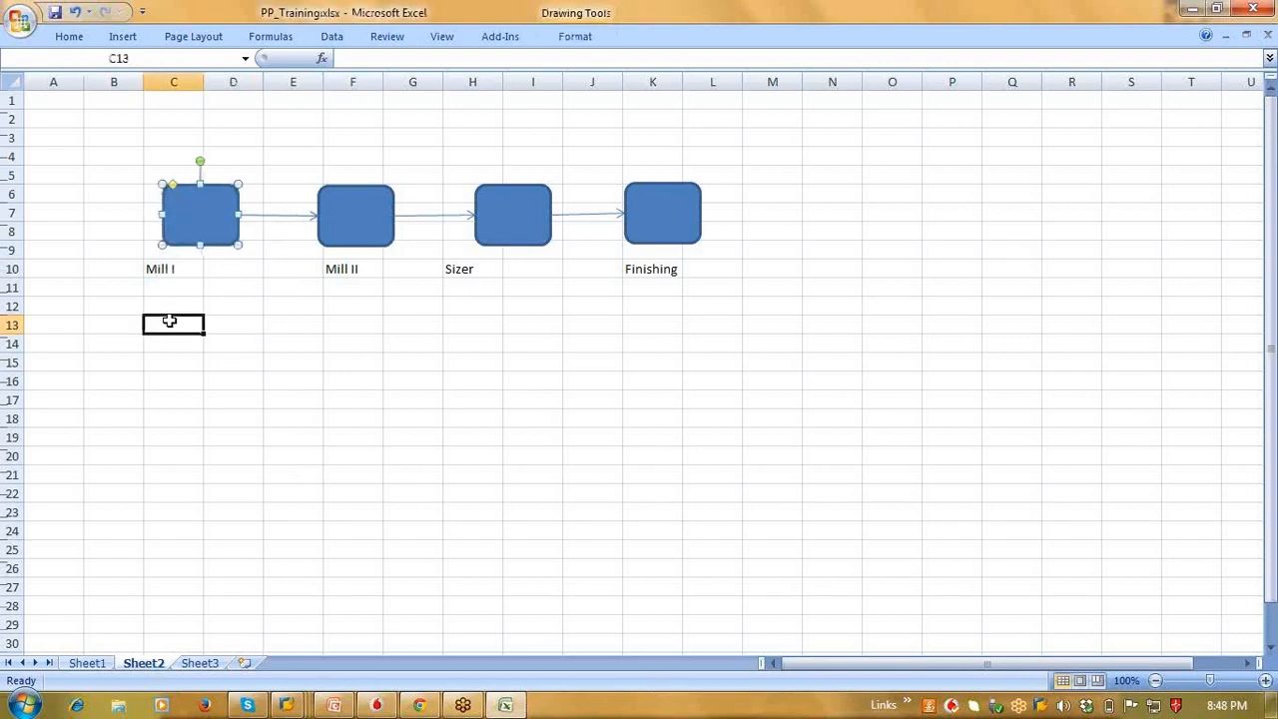
click(191, 297)
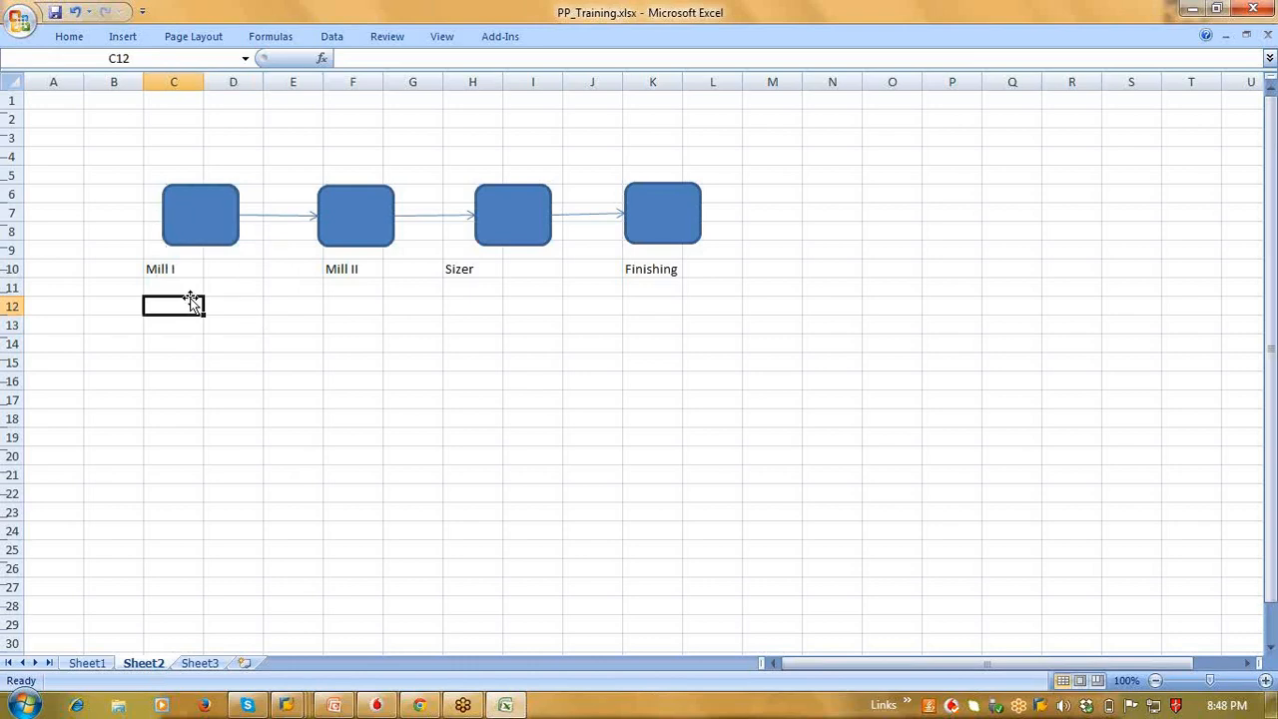
text(10)
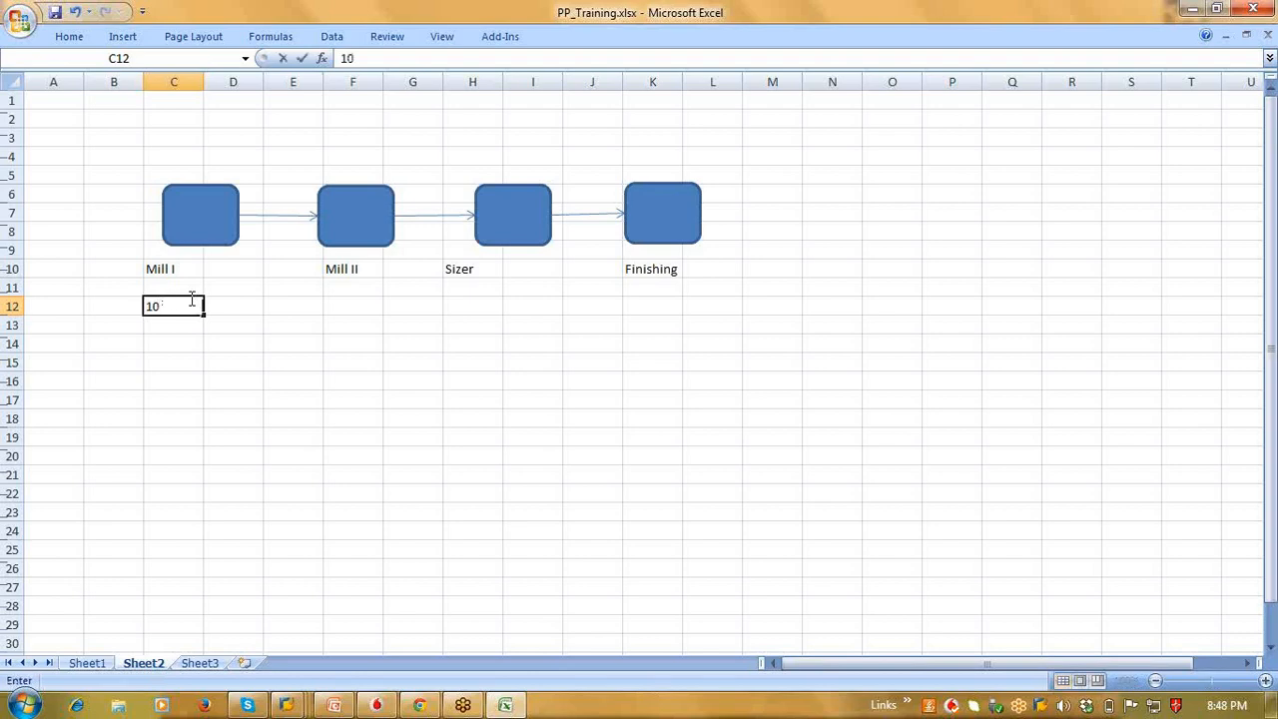
text( Nos)
Step: Enter 10 Nos in cell F12 as the quantity for Mill II
key(Right)
key(Right)
key(Right)
text(10 N)
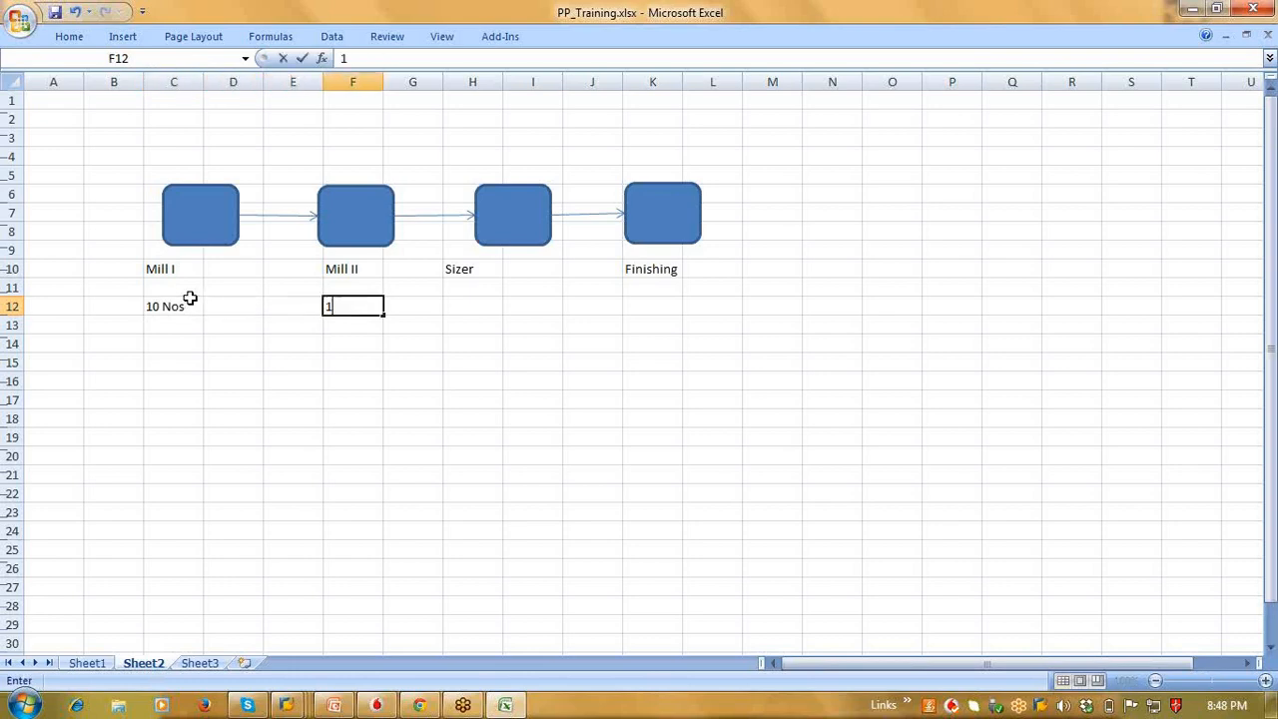
text(os)
Step: Enter 15 Nos in cell H12 as the quantity for Sizer, ending on the cell below Finishing
key(Right)
key(Right)
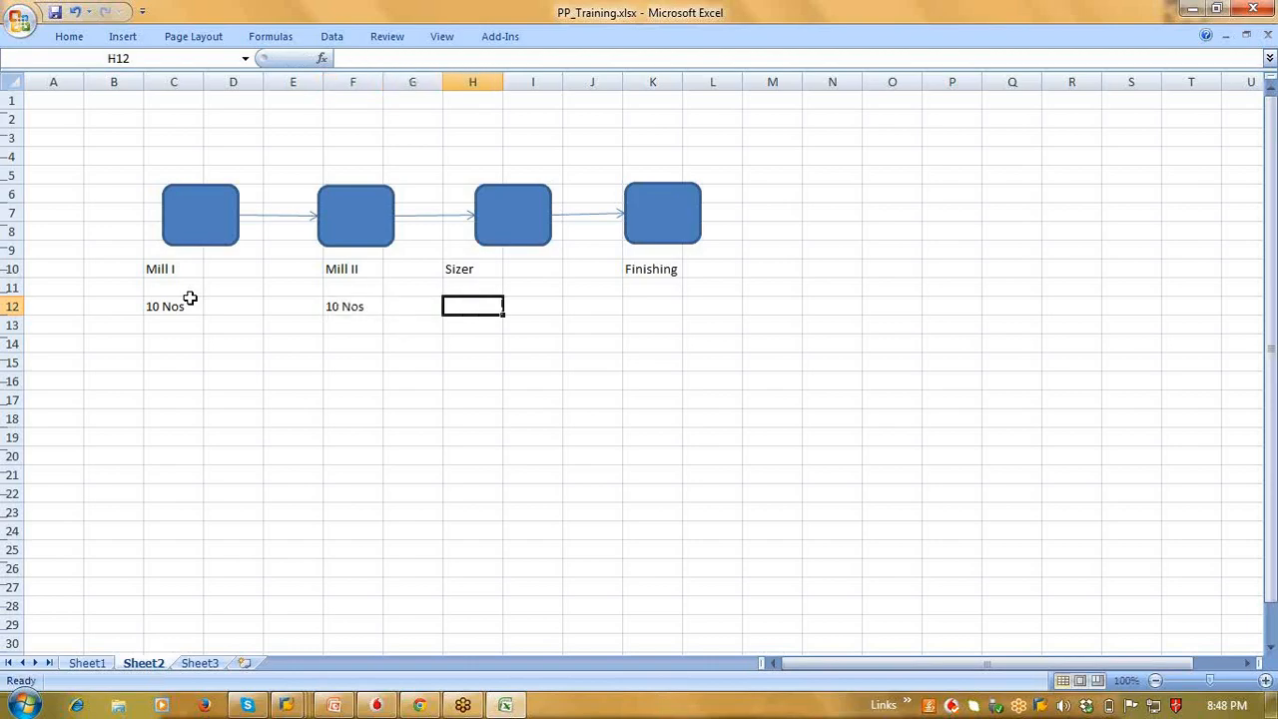
key(Right)
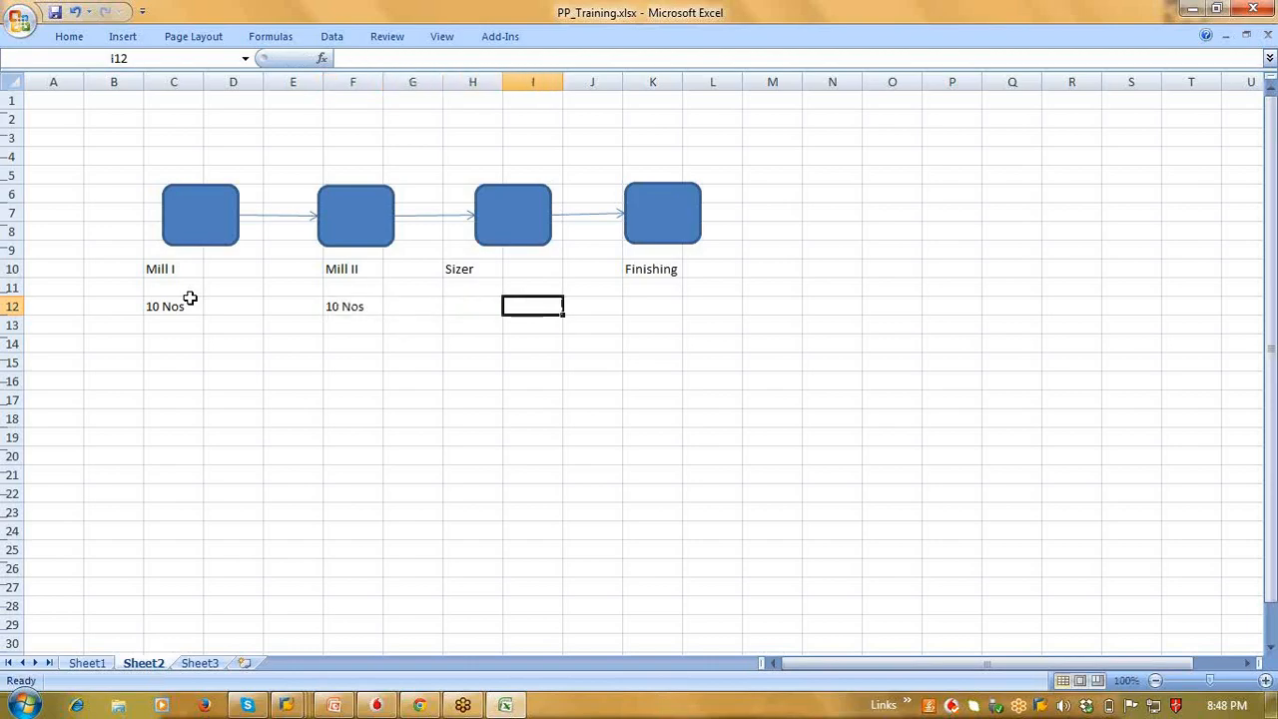
key(Left)
text(1)
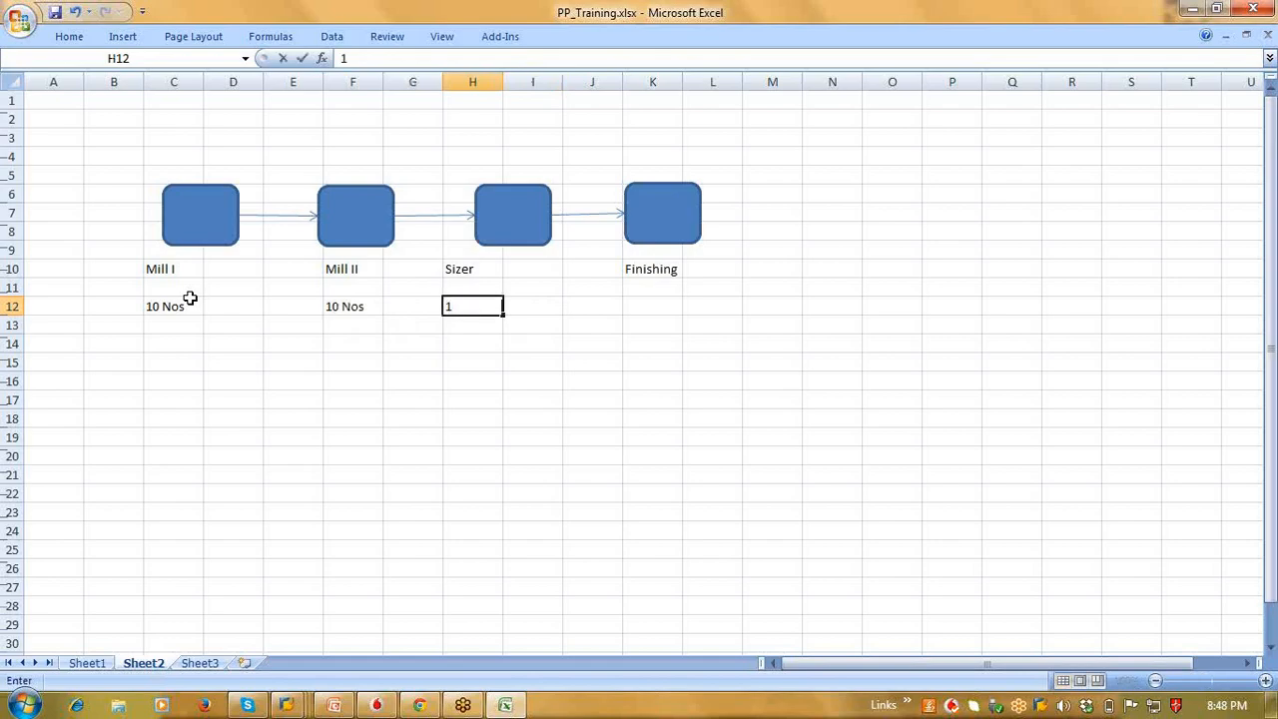
text(5 Nos)
key(Right)
key(Right)
key(Right)
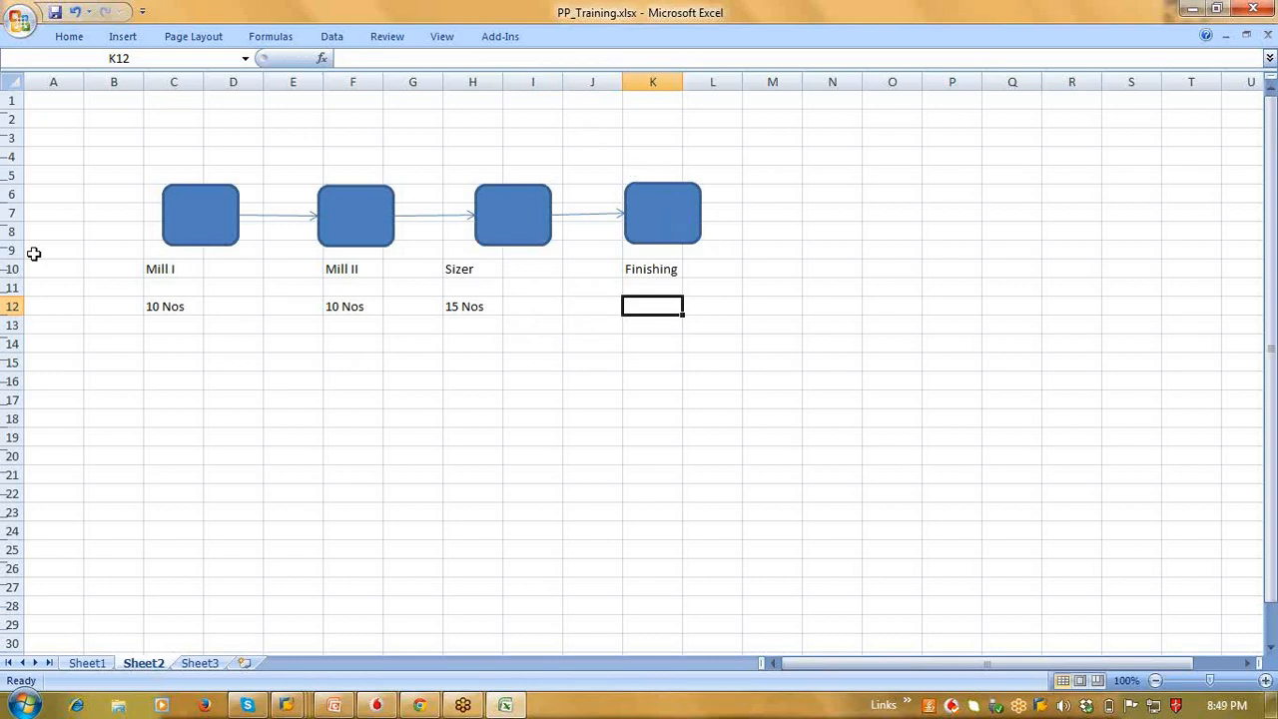
Step: Label the process flow with SAW in cell A4 and Pipe in cell A5
click(63, 157)
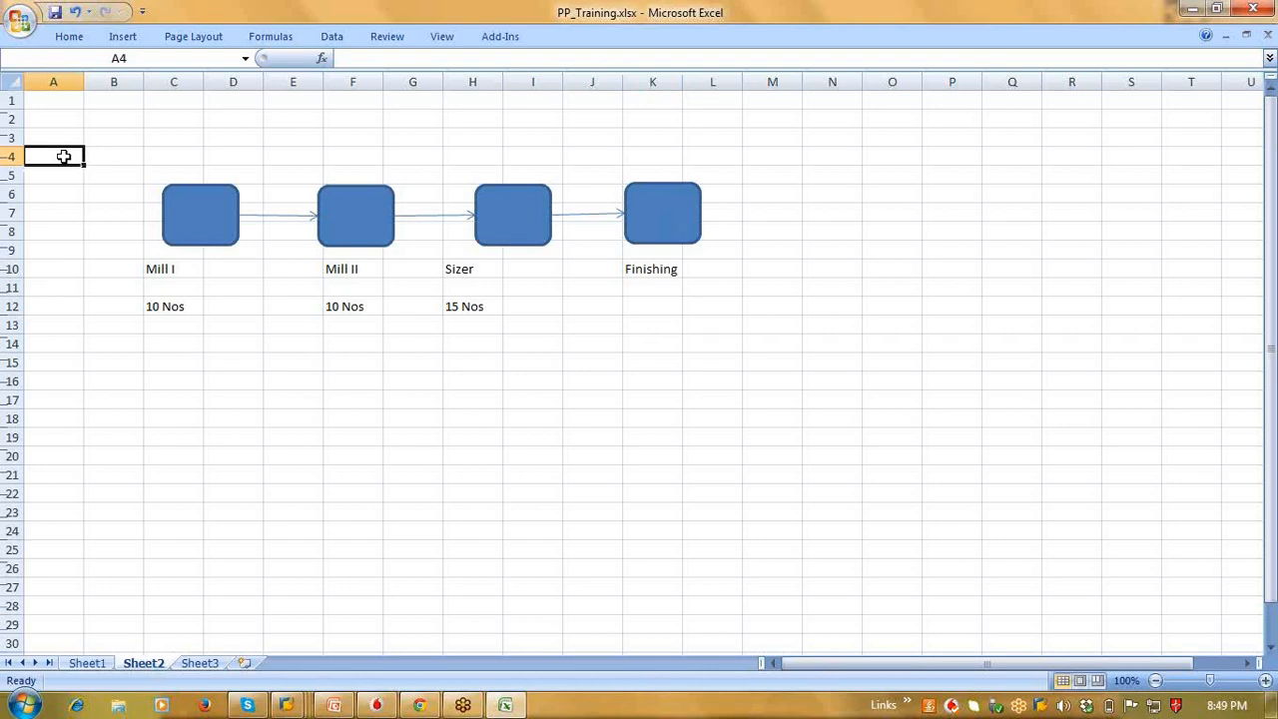
text(SAW)
key(Return)
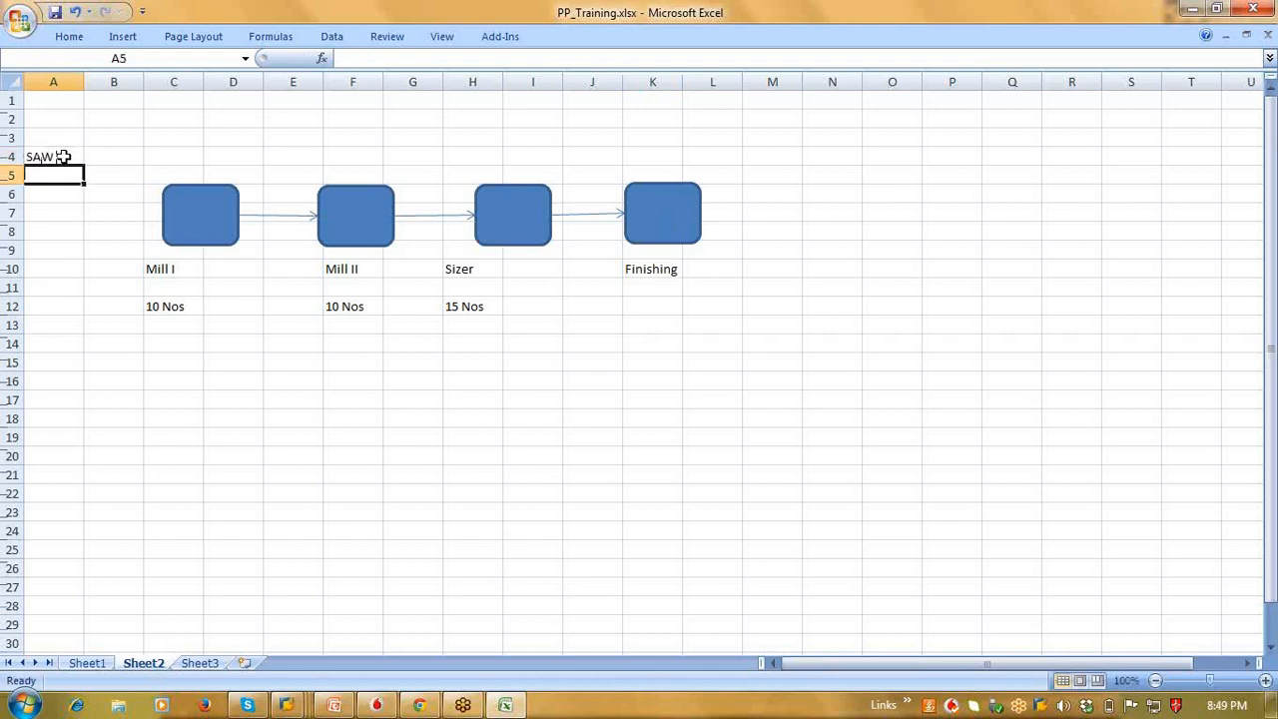
text(pip)
click(63, 156)
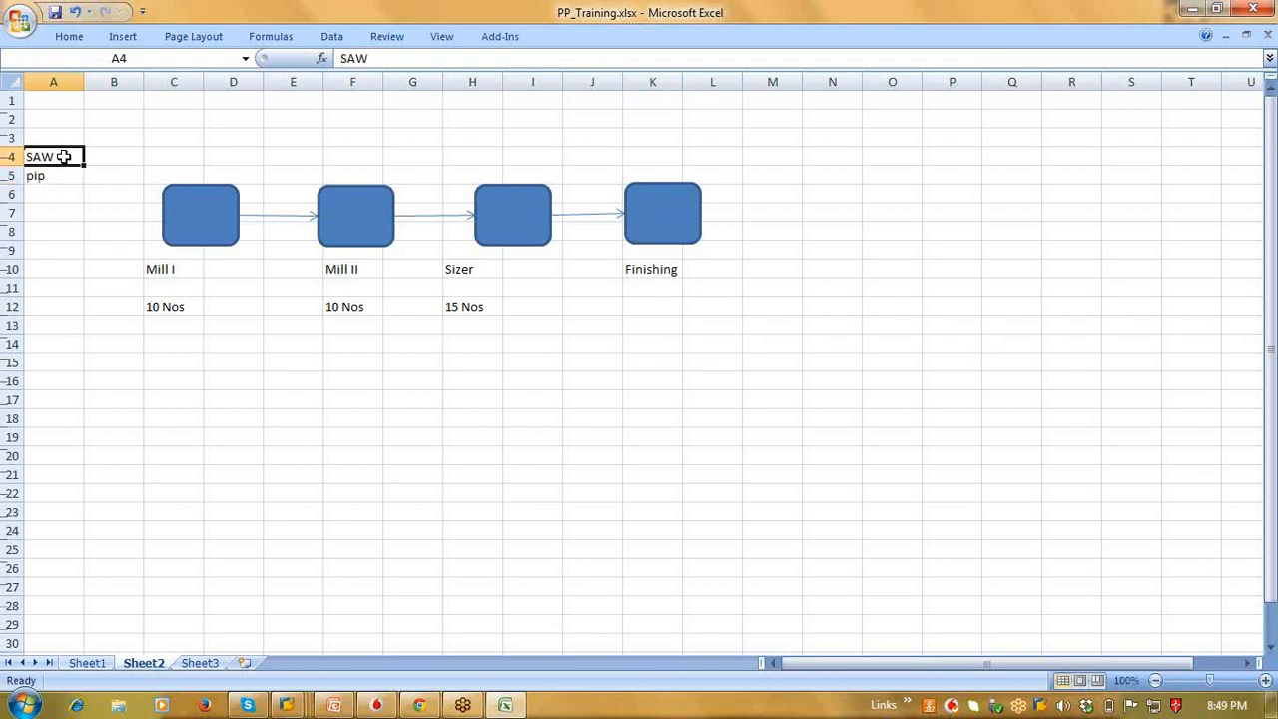
key(Down)
text(Pipe)
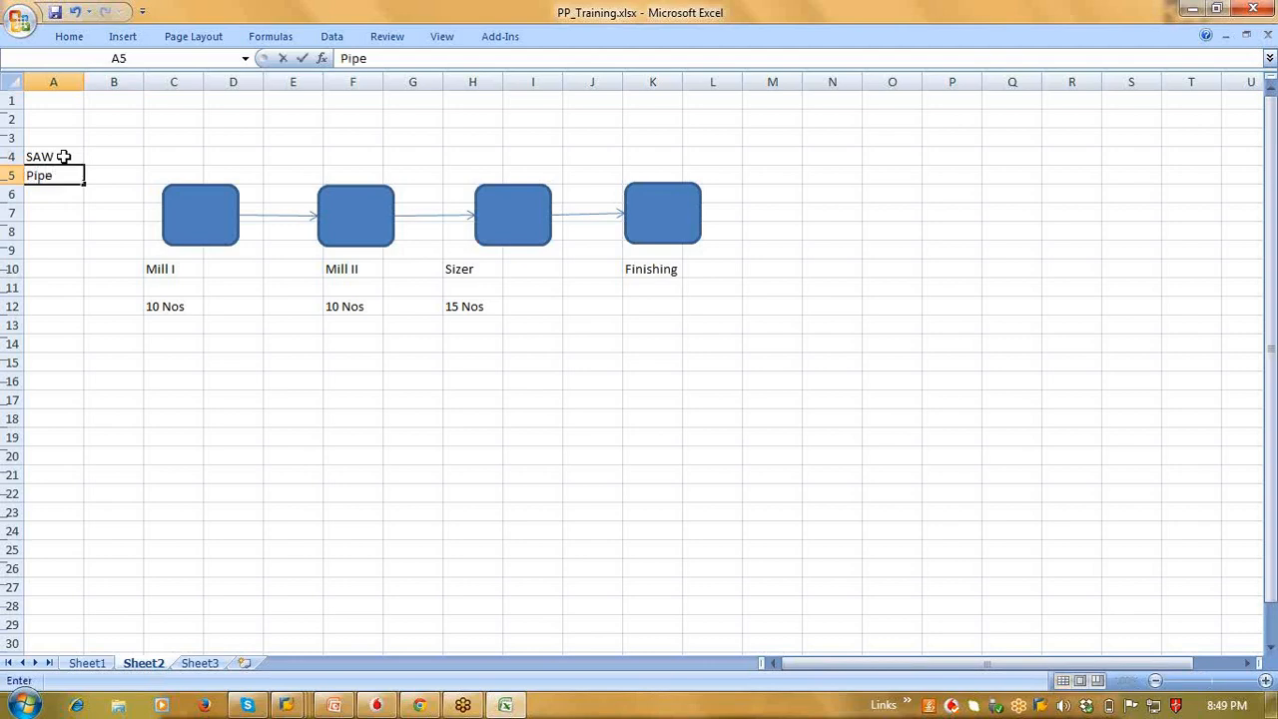
Step: Enter the label ERW PIPE in cell B4, beside the SAW label
key(Tab)
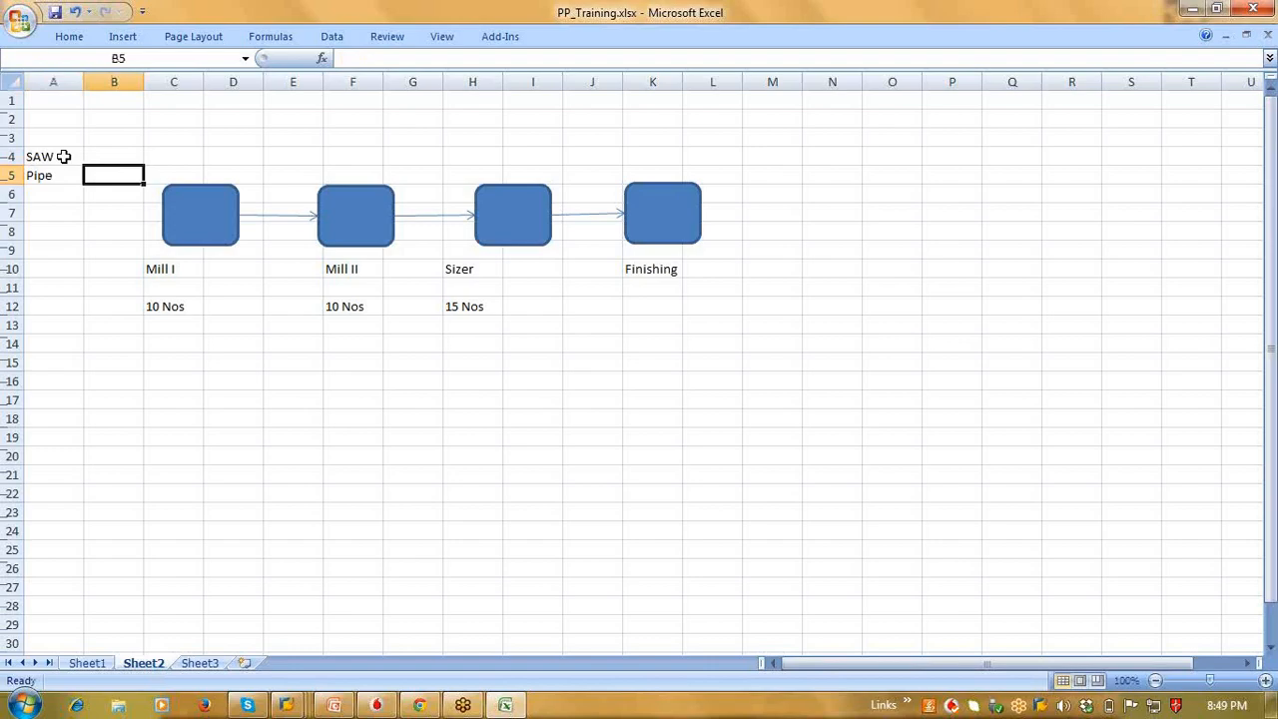
key(Up)
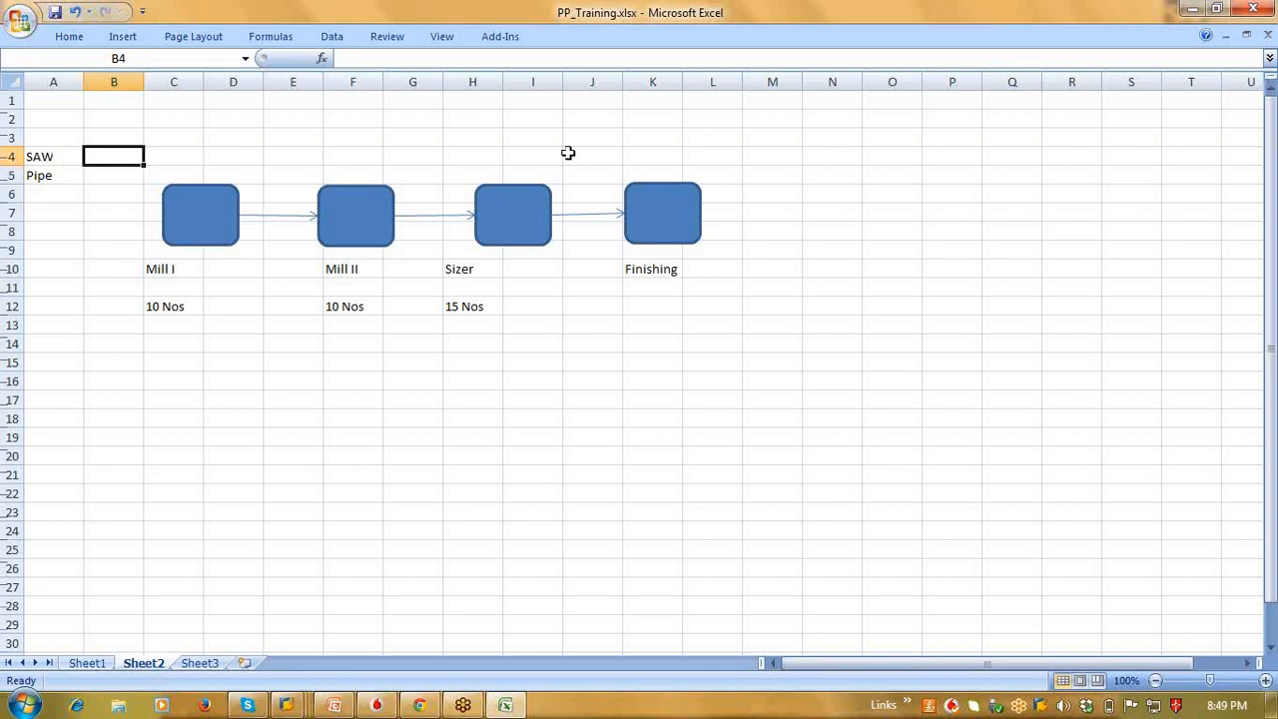
text(er)
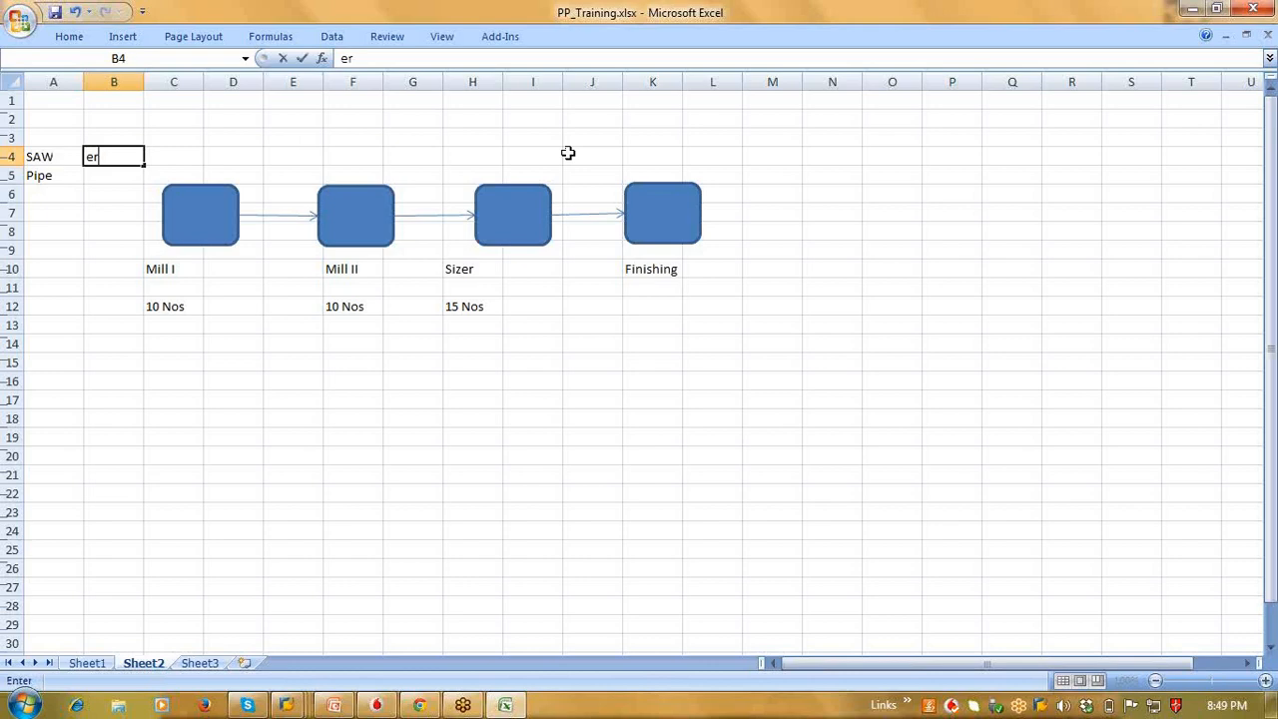
key(BackSpace)
key(BackSpace)
text(ERQ)
key(BackSpace)
text(W PIPE)
key(Return)
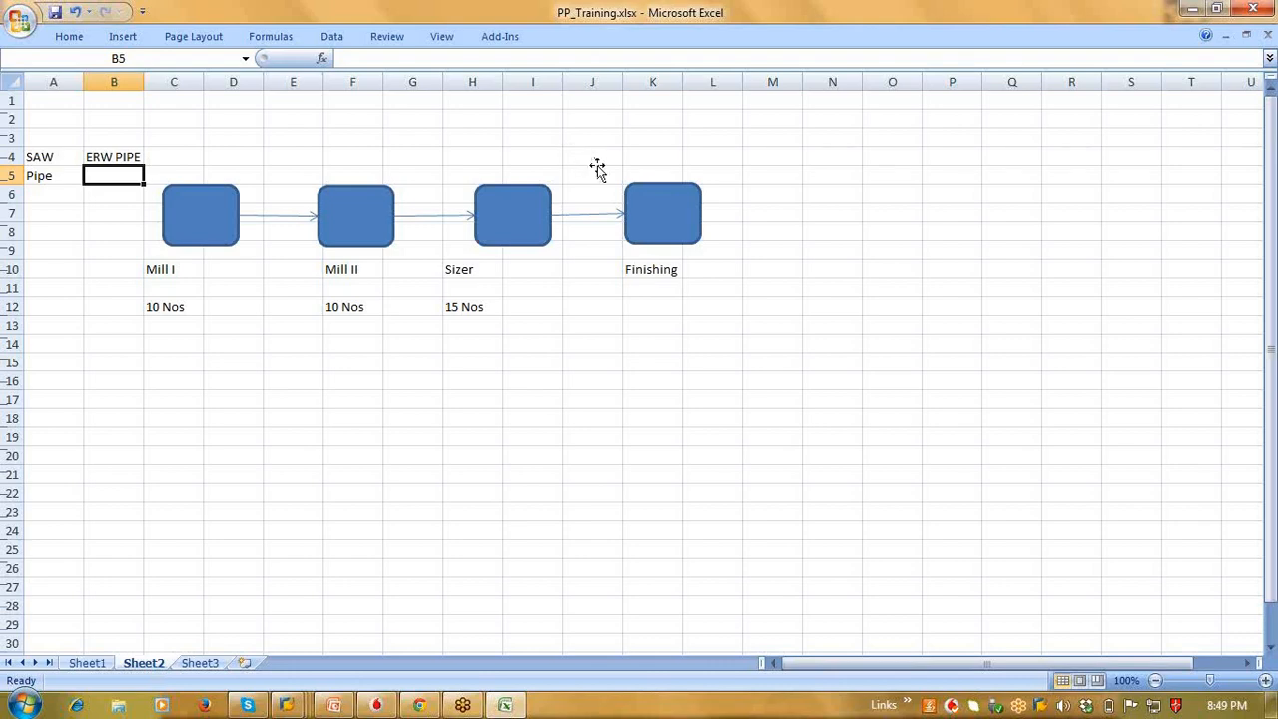
Step: Enter 50 Nos in cell K12 as the quantity for Finishing
click(600, 136)
mouse_move(622, 142)
mouse_down()
mouse_move(727, 280)
mouse_move(750, 353)
mouse_up()
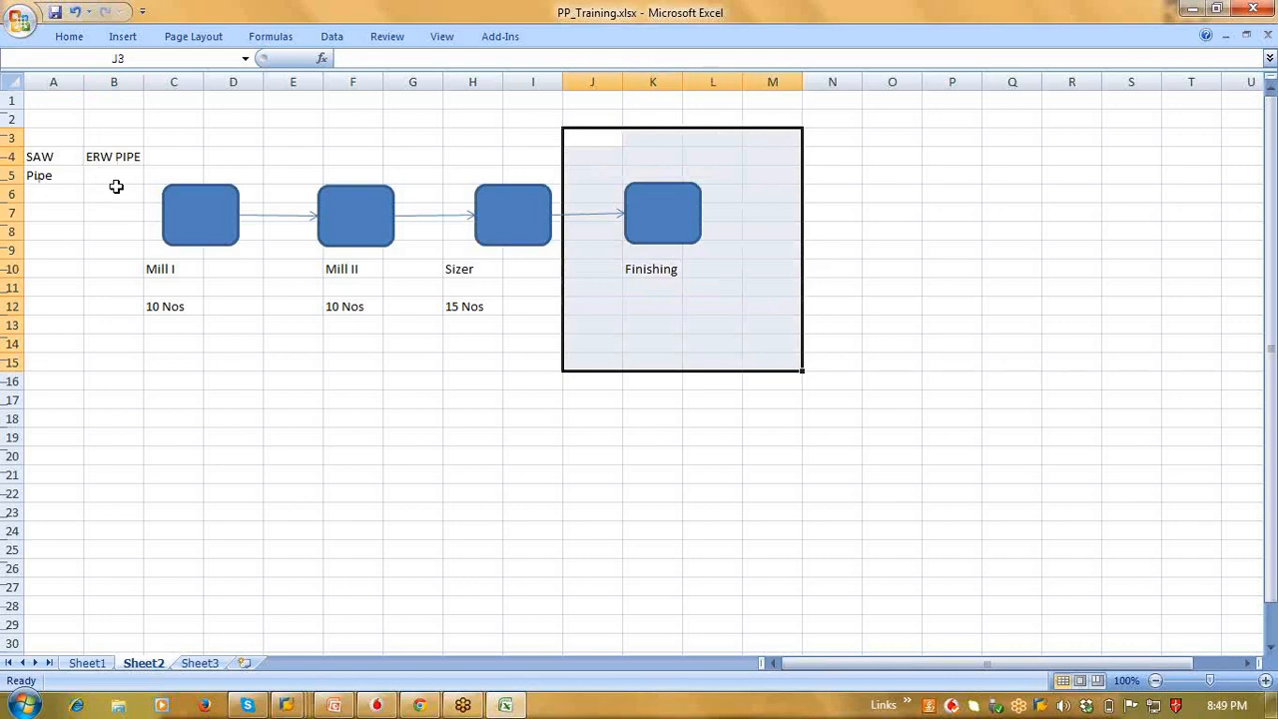
click(654, 314)
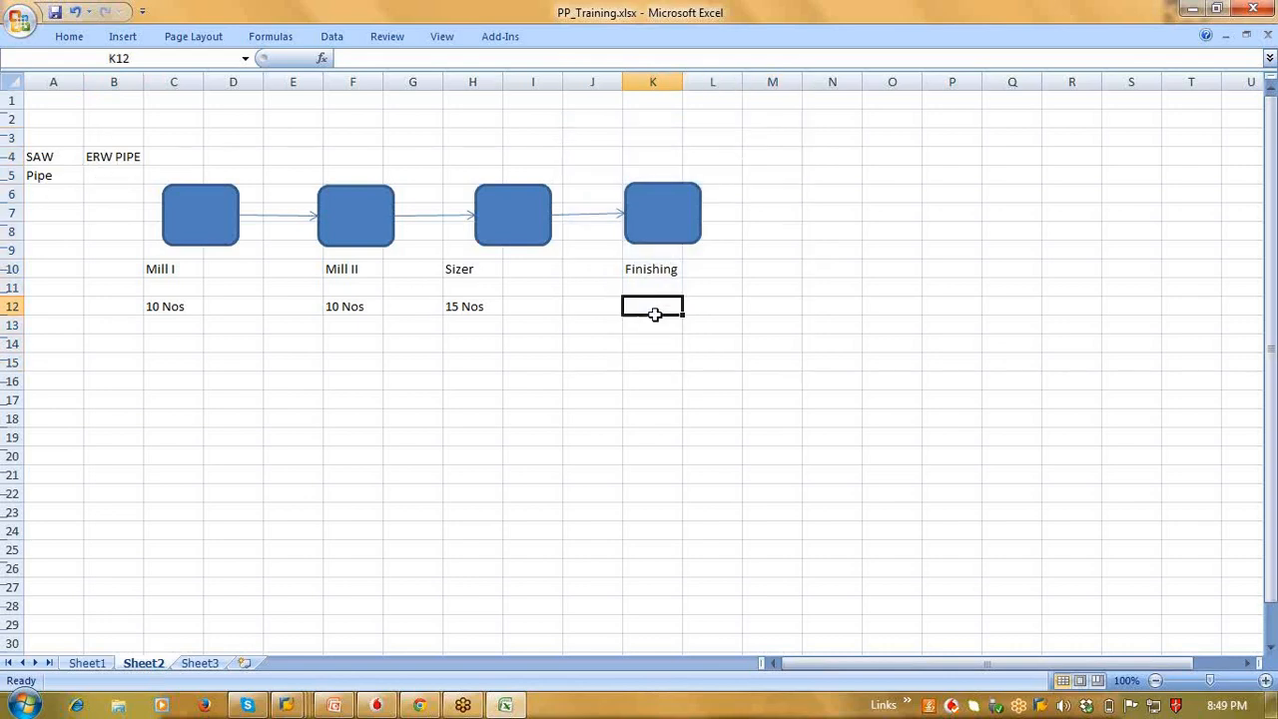
text(50)
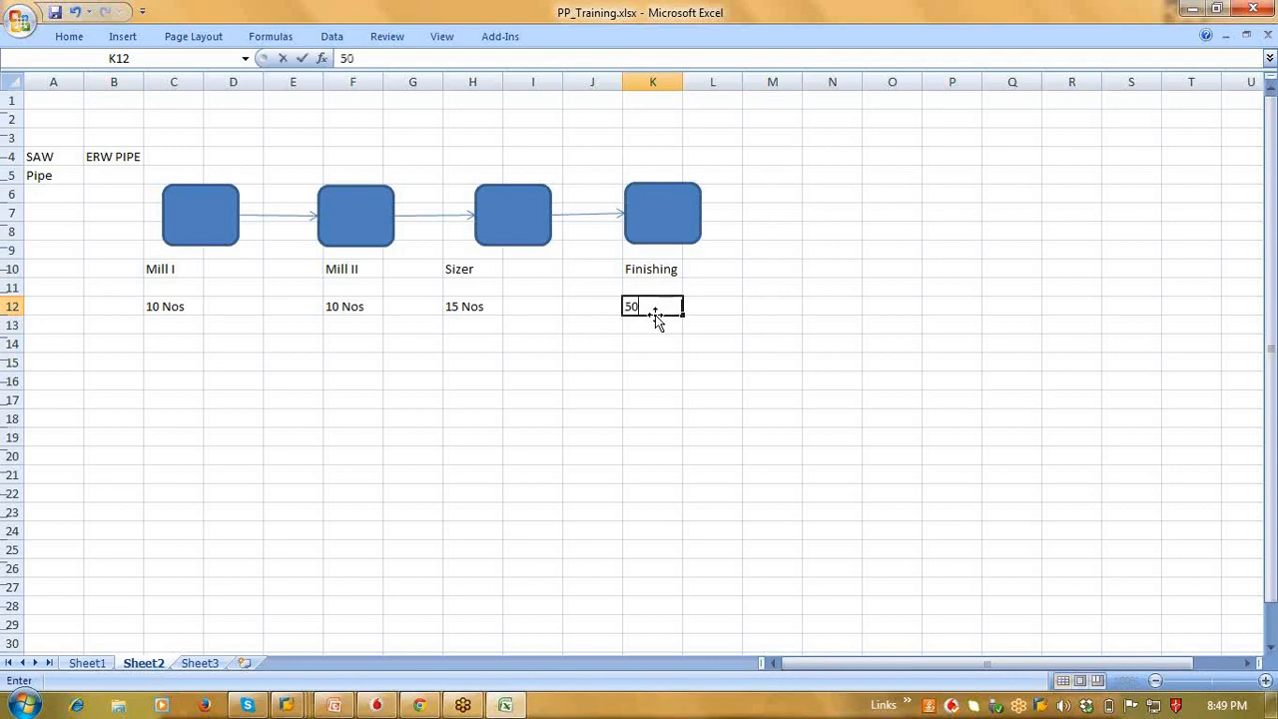
text( Nos)
key(Return)
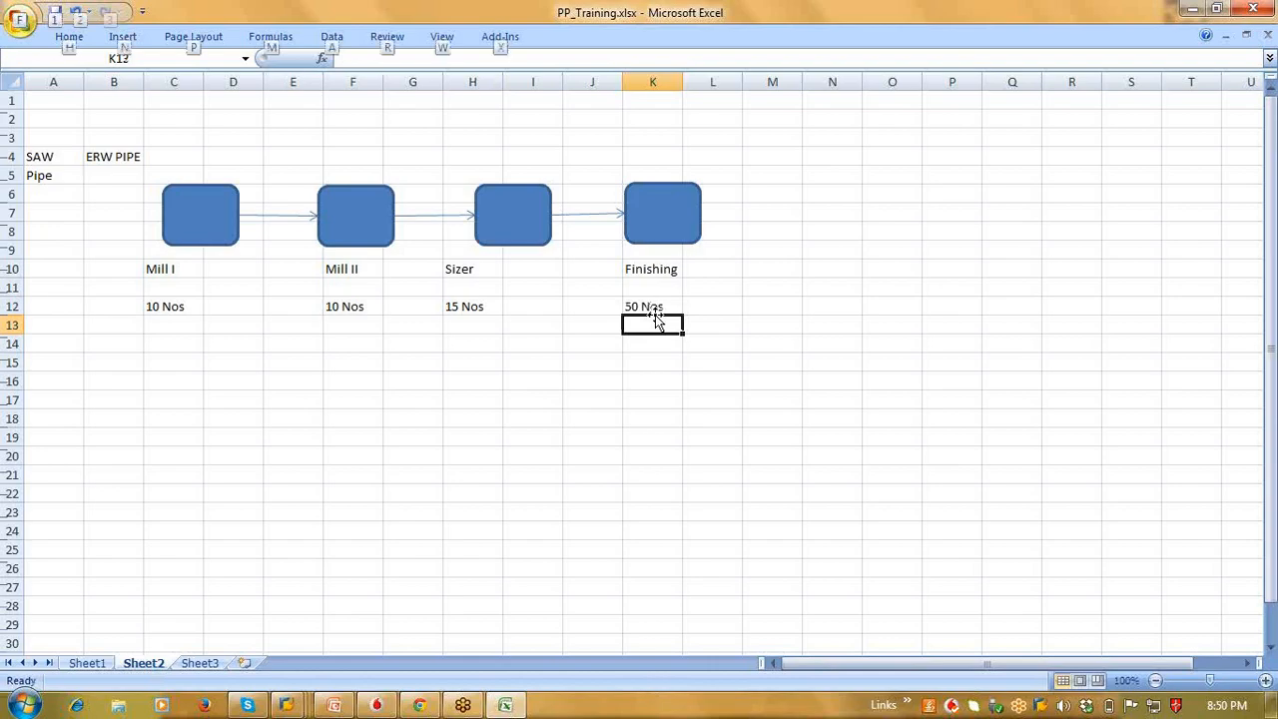
Step: Switch to the SAP customizing tree and review the capacity categories and the capacity planners under Capacity Planning
key(alt+Tab)
key(alt+Tab)
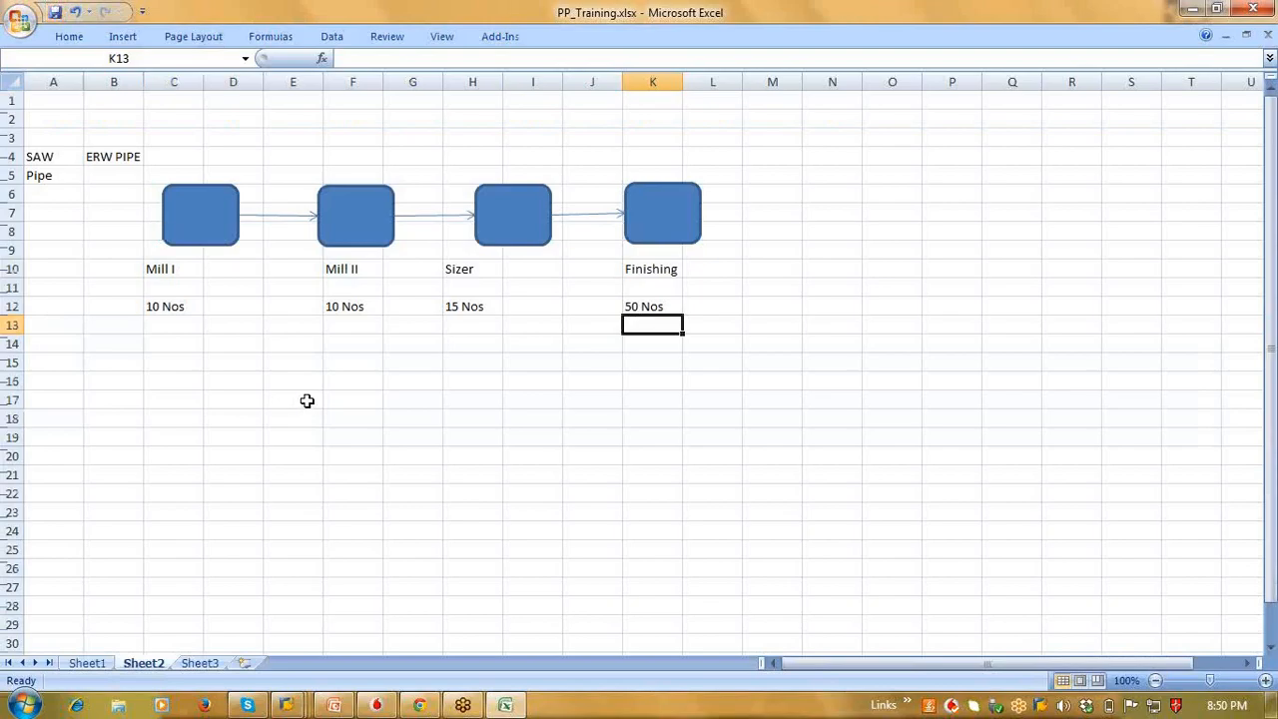
key(alt+Tab)
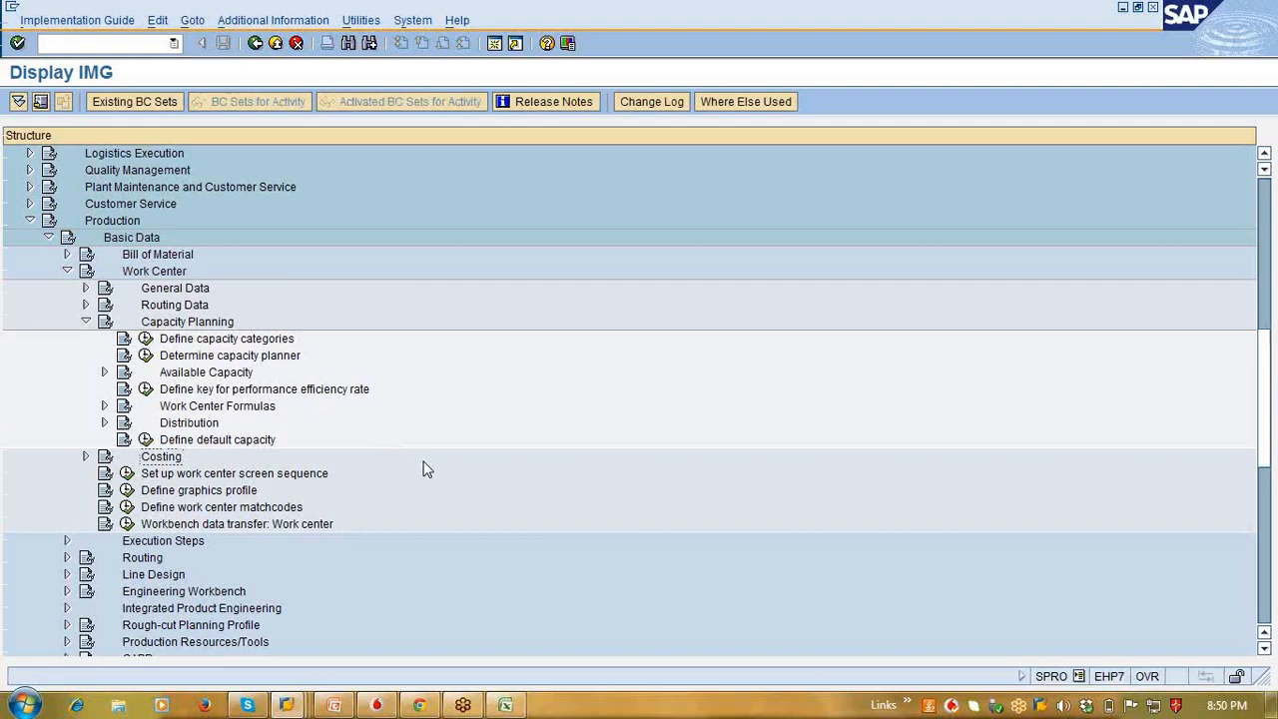
click(144, 339)
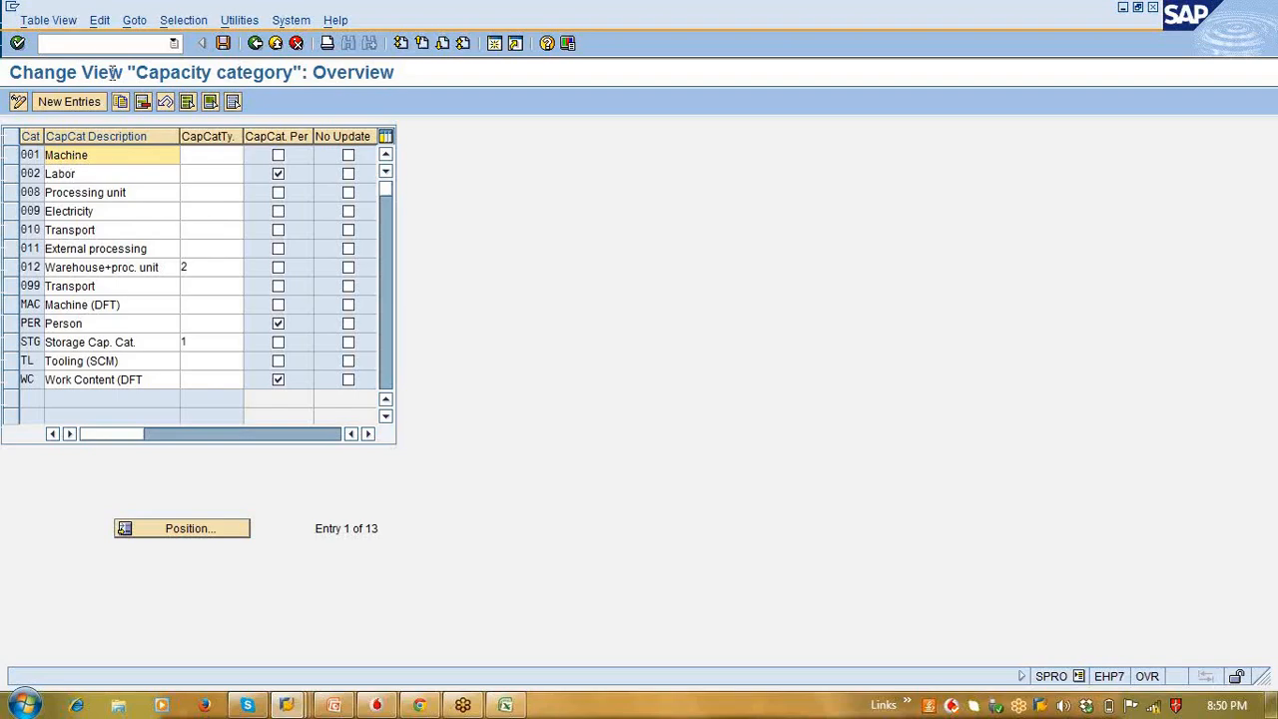
click(255, 45)
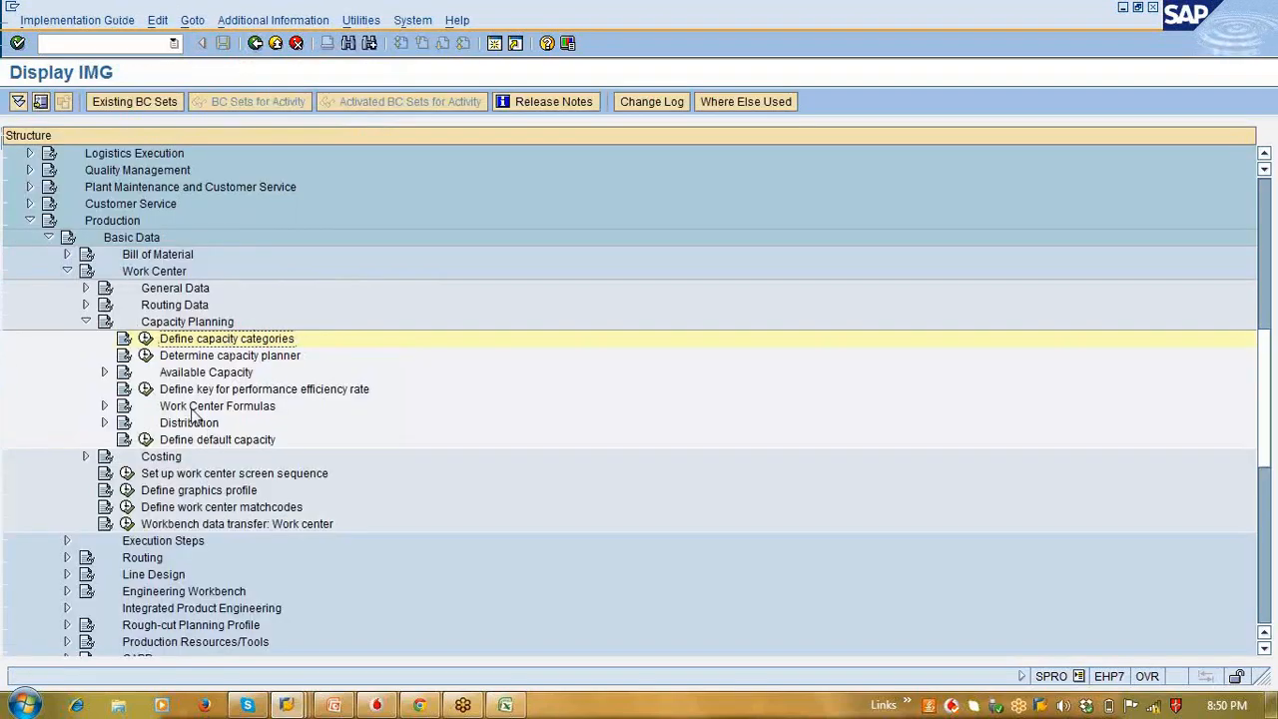
click(146, 356)
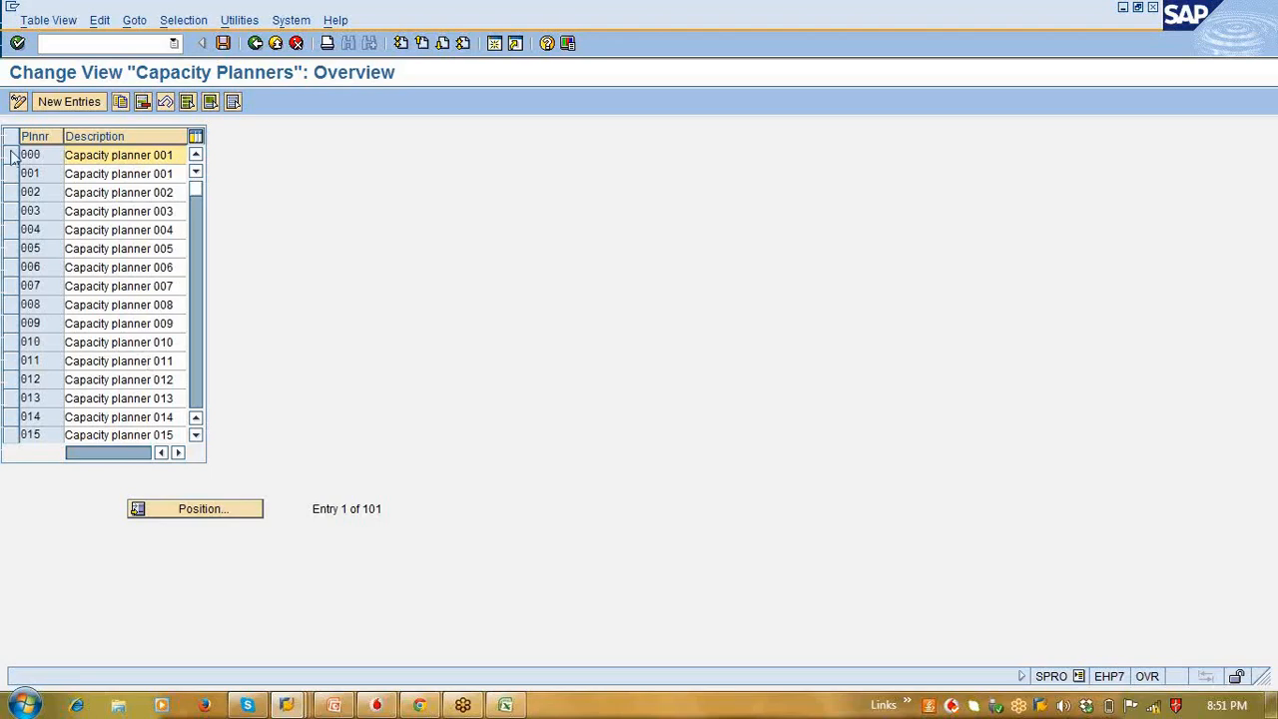
click(255, 44)
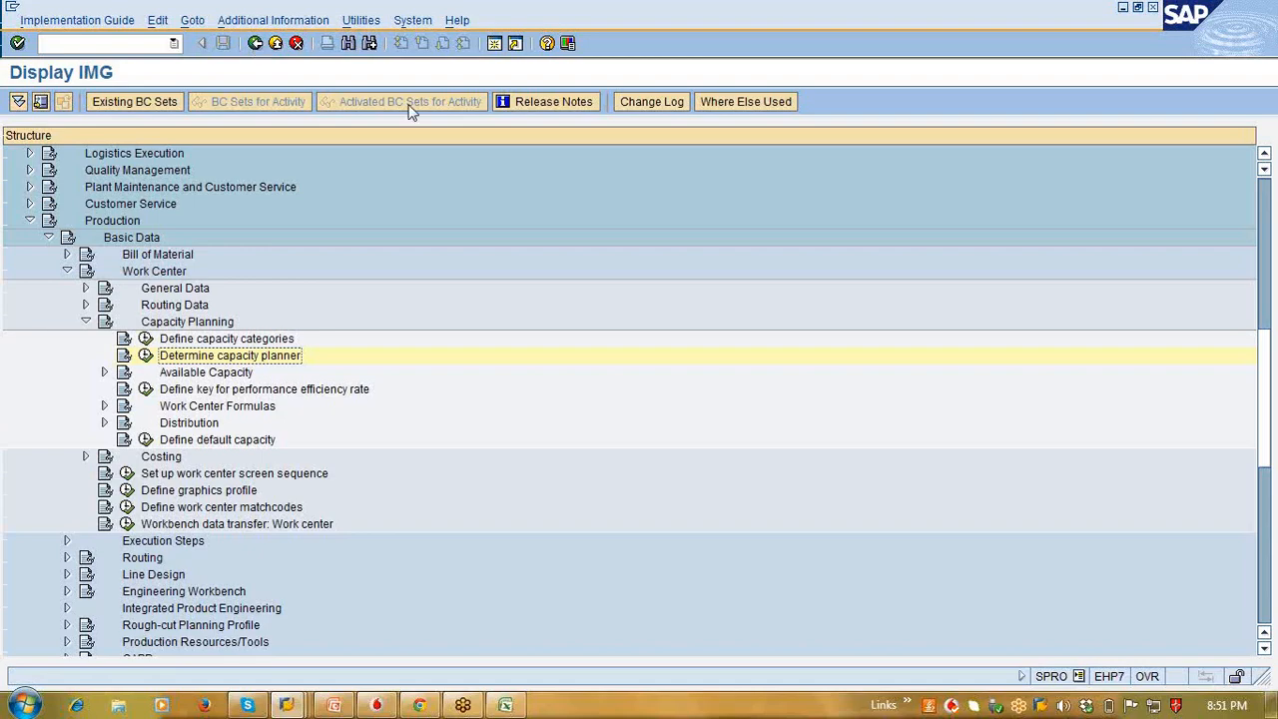
Step: Look at the process flow in Excel again and return to the SAP Display IMG window
click(507, 706)
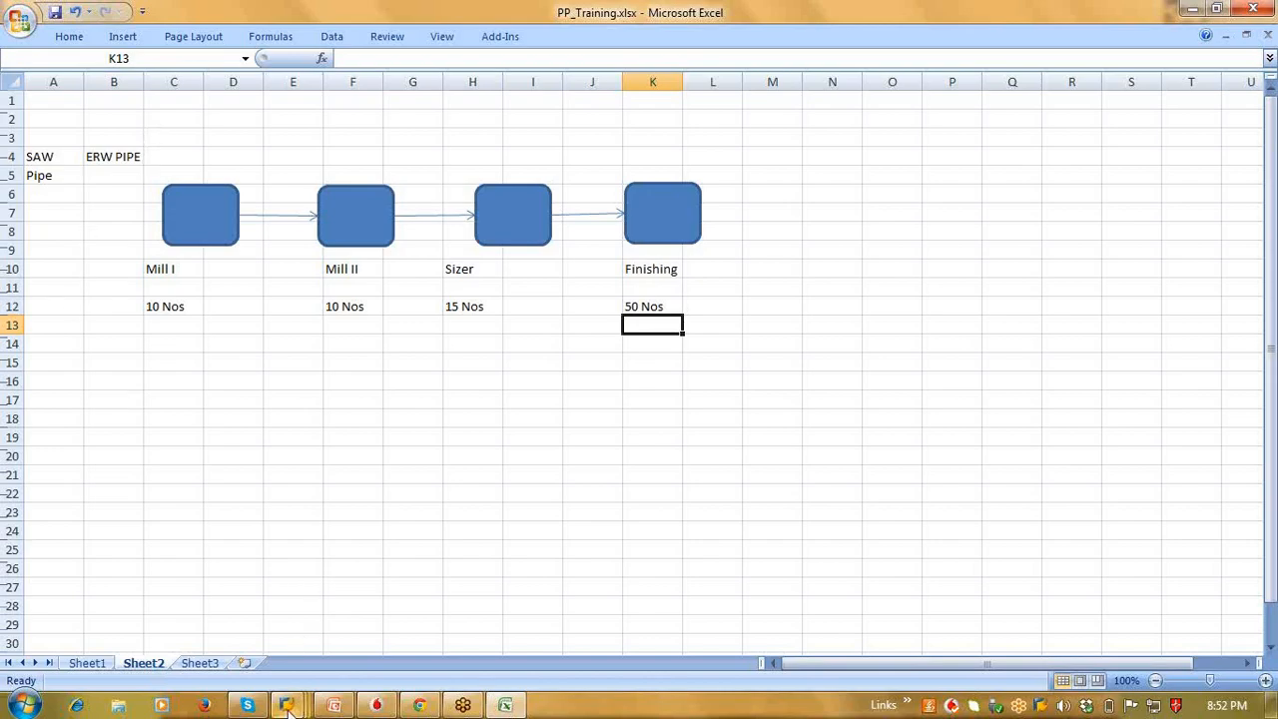
mouse_move(287, 706)
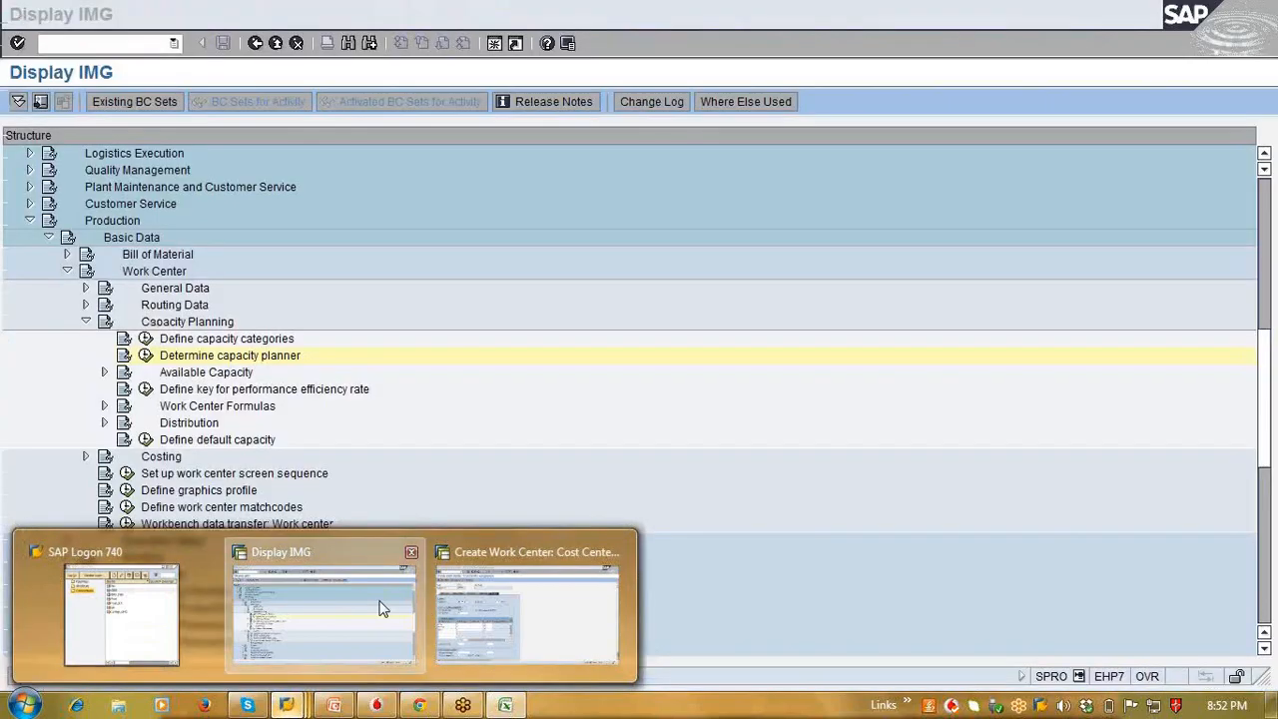
click(380, 608)
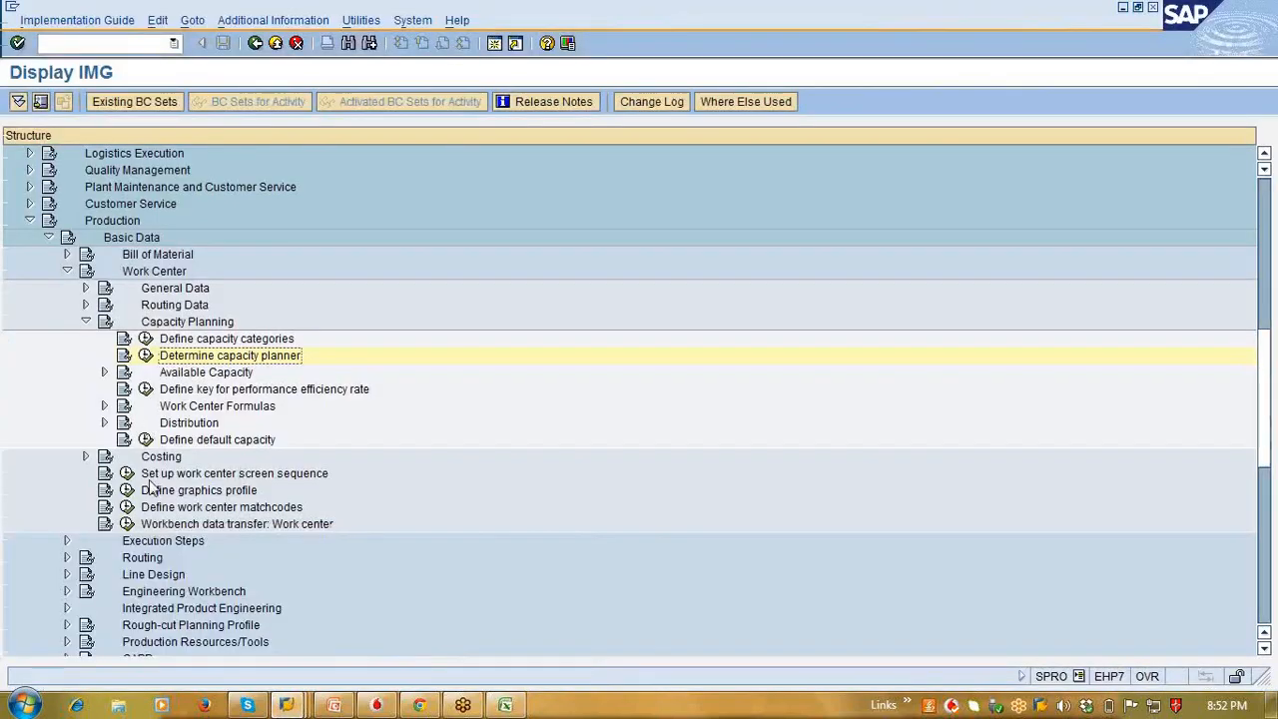
Step: Open the shift sequence customizing under Available Capacity and review the work break schedules of grouping 01, SAP example
click(104, 372)
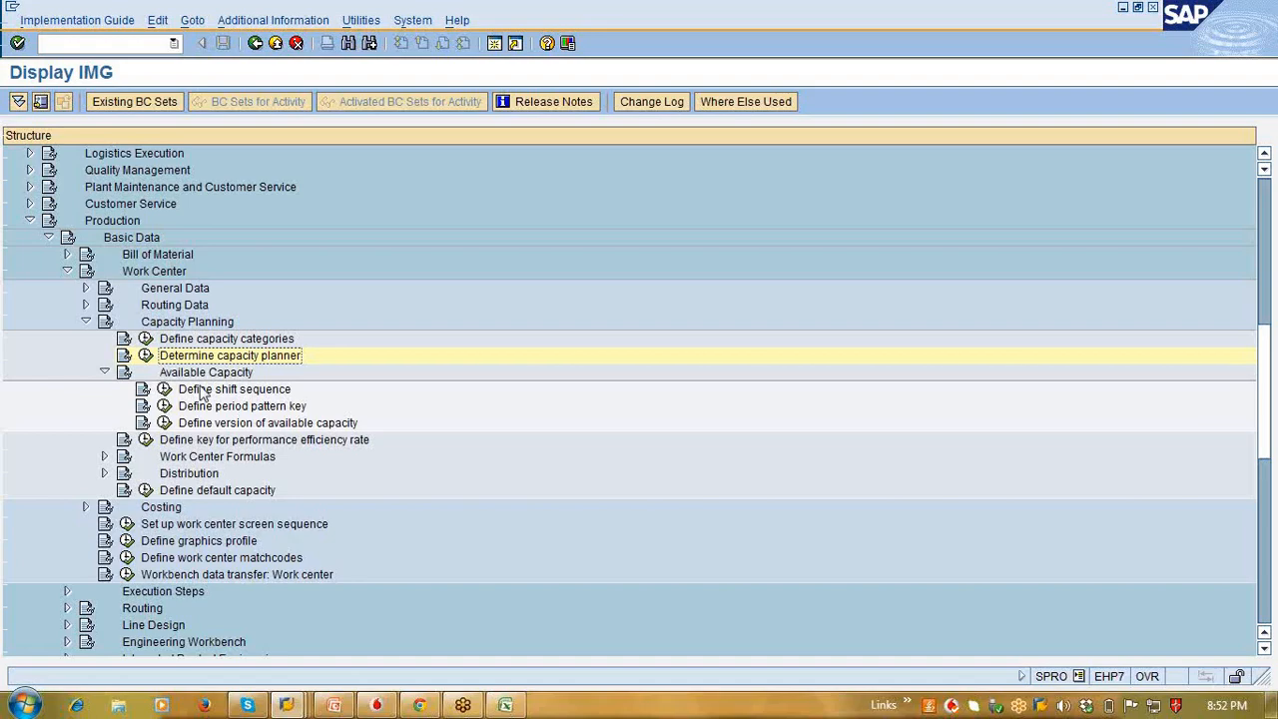
click(165, 391)
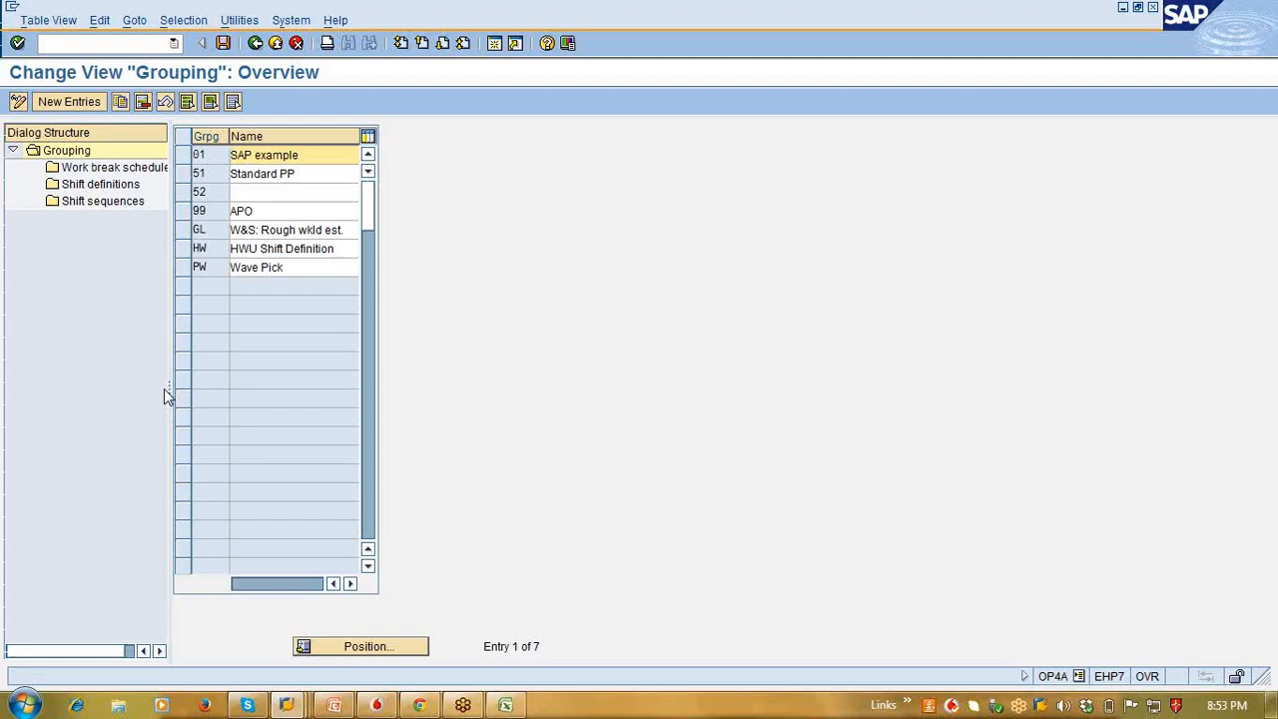
click(183, 156)
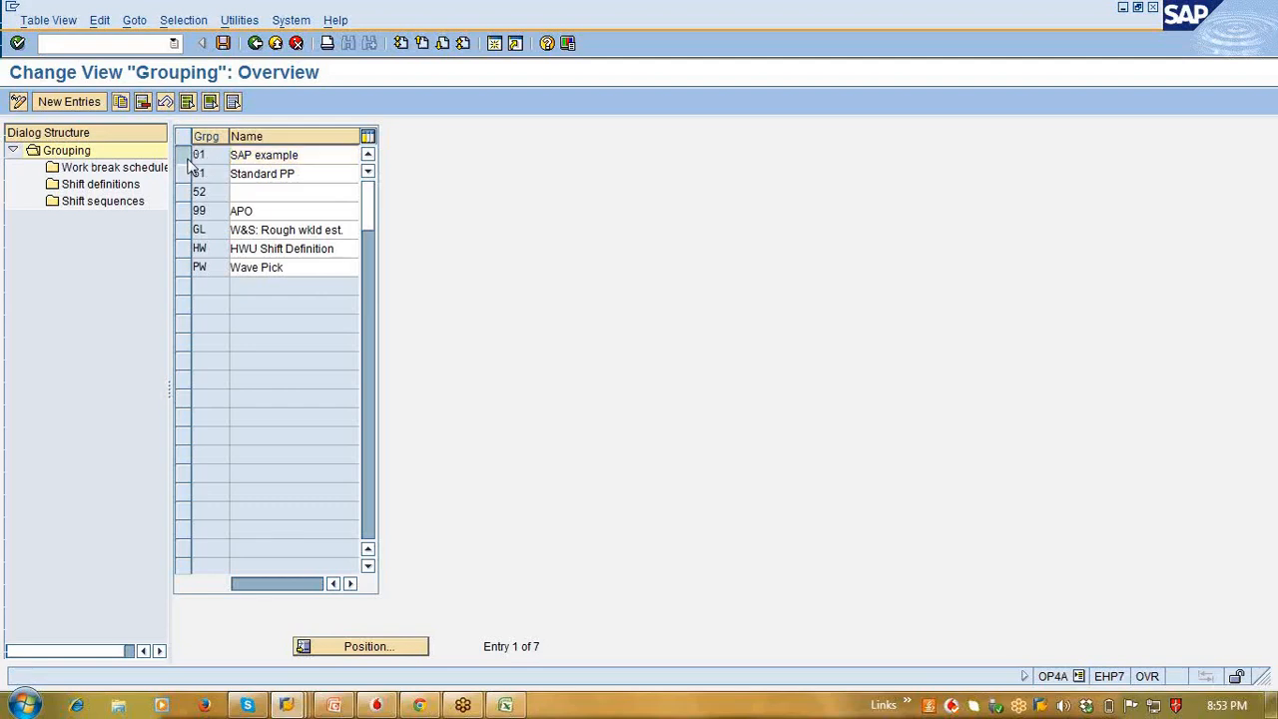
click(128, 169)
double_click(120, 168)
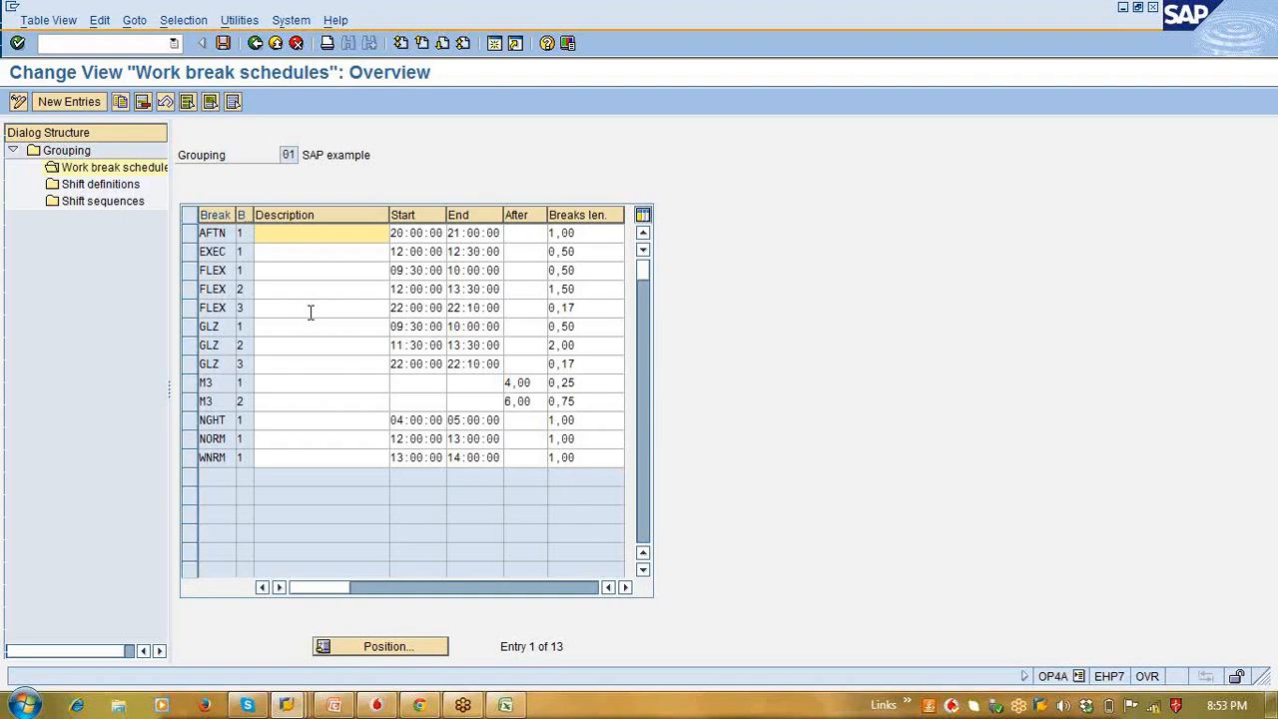
click(255, 44)
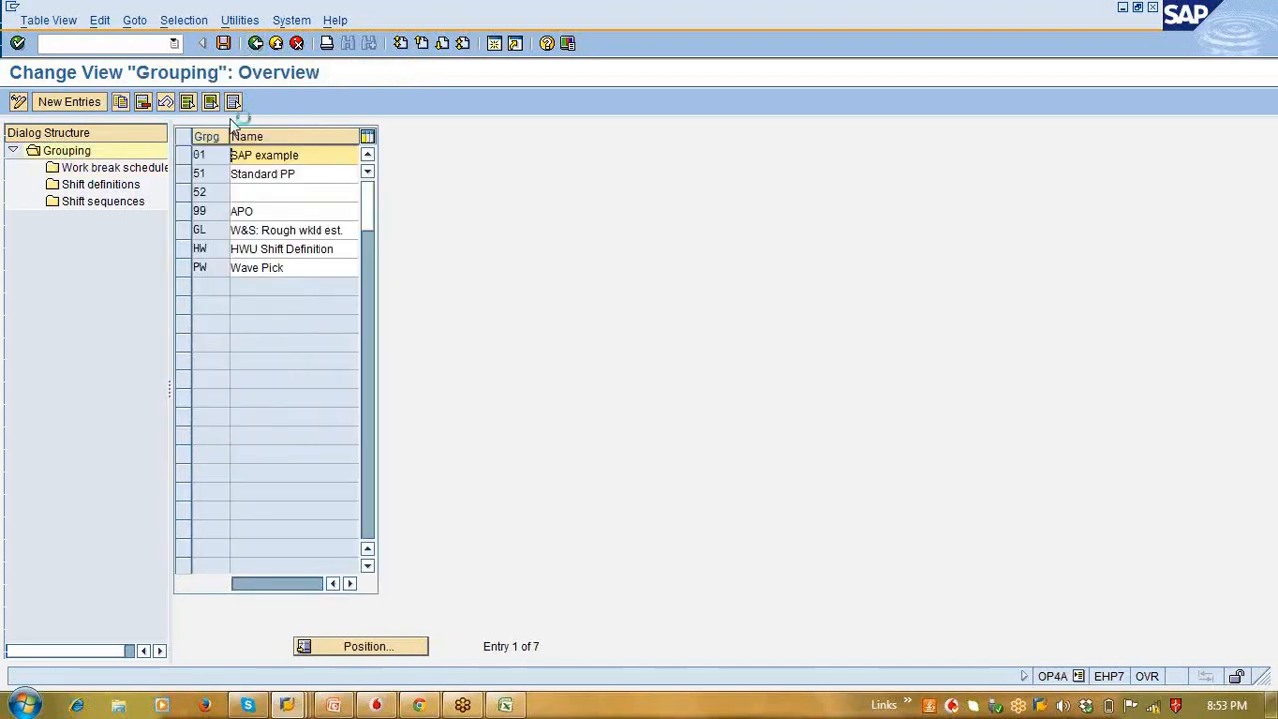
Step: View the shift definitions of grouping 01 and examine the start, finish, working hours and break of shift 9X80
click(191, 157)
double_click(128, 185)
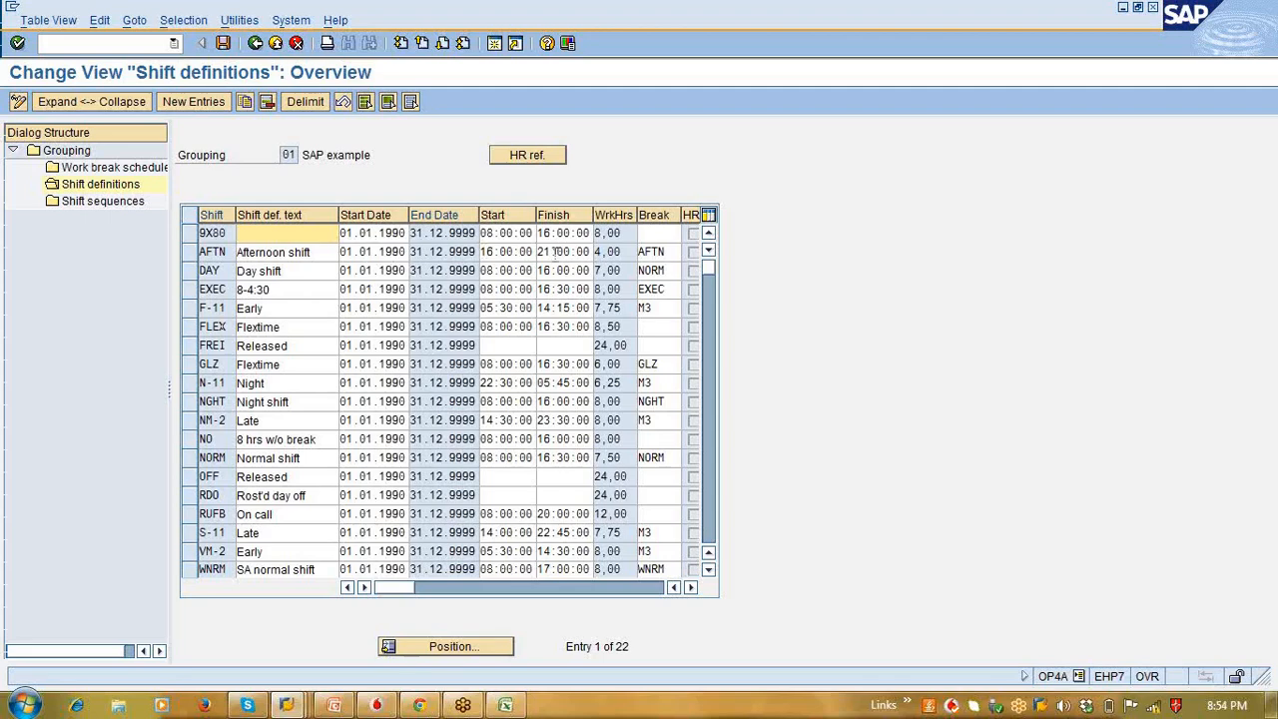
click(495, 233)
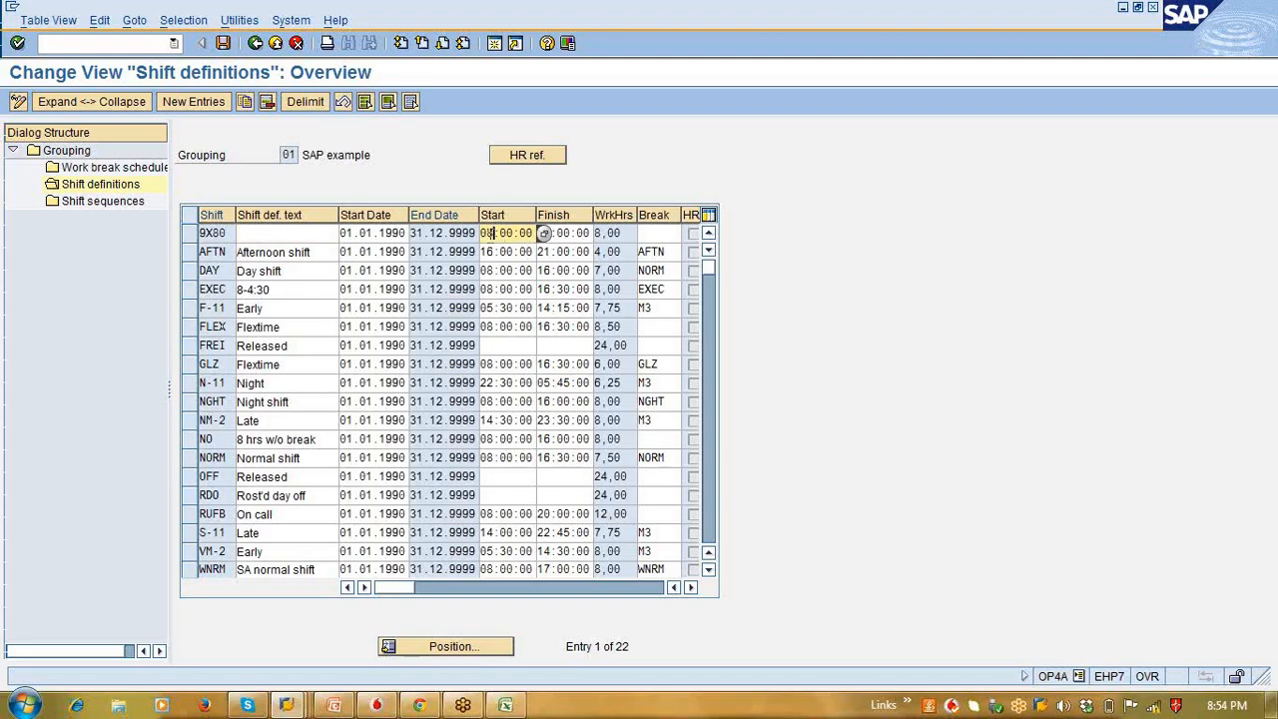
click(567, 236)
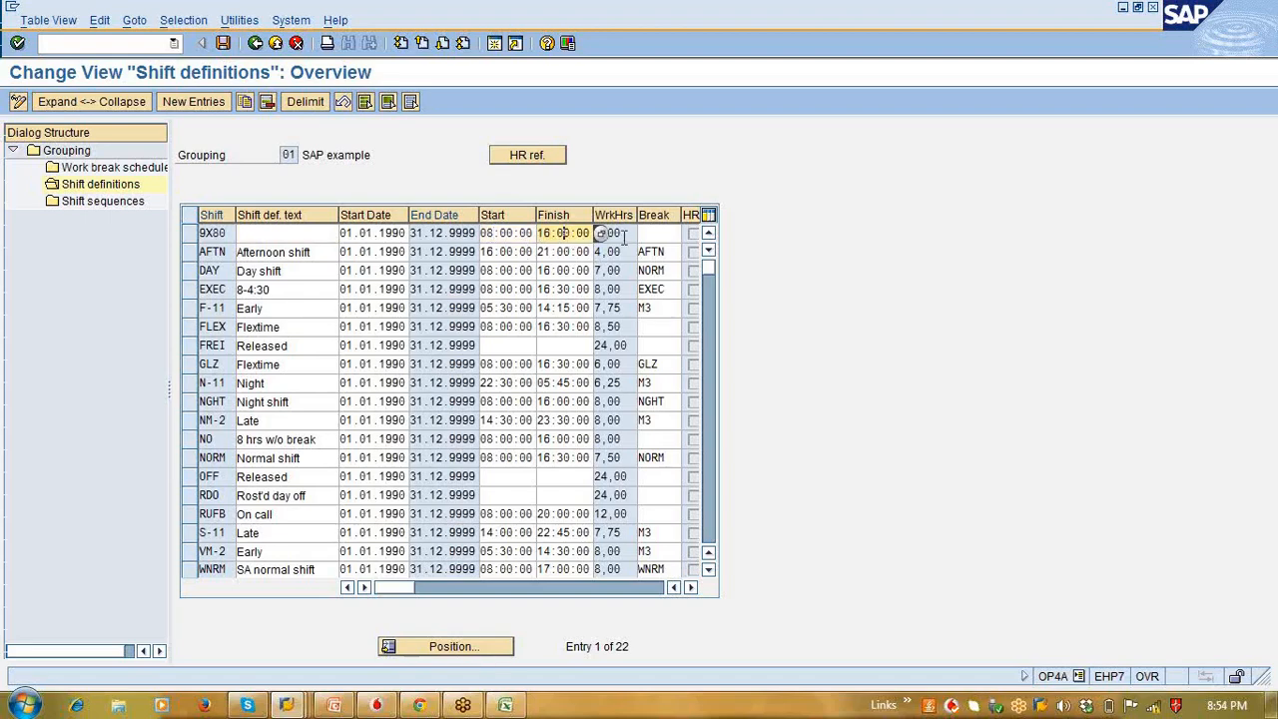
click(621, 236)
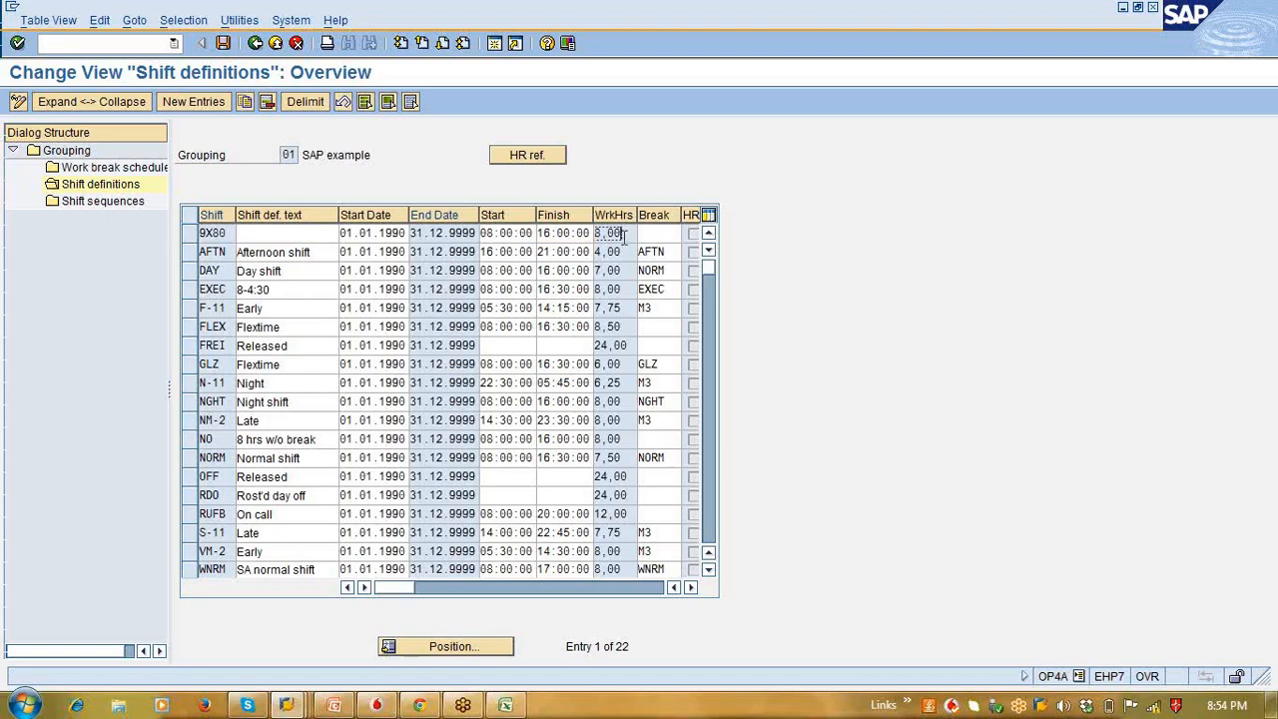
click(669, 234)
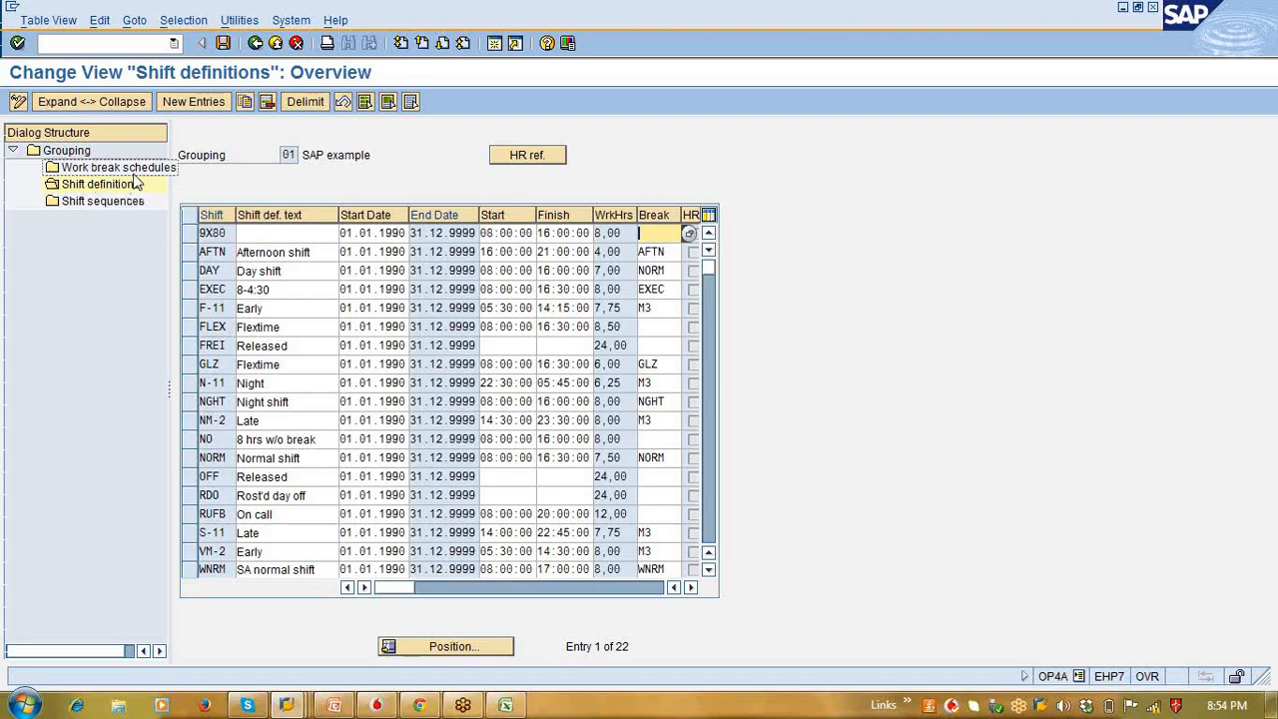
Step: Review the shift sequences of grouping 01 and return to the customizing tree
double_click(134, 209)
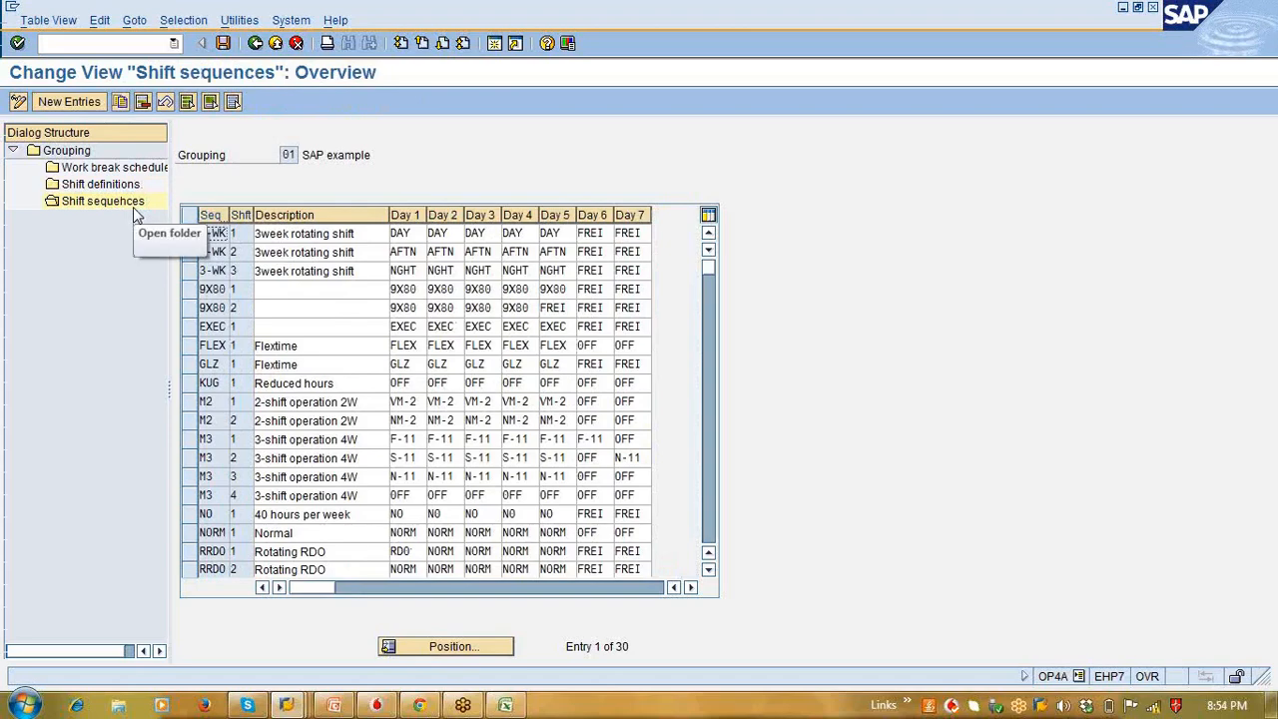
click(286, 290)
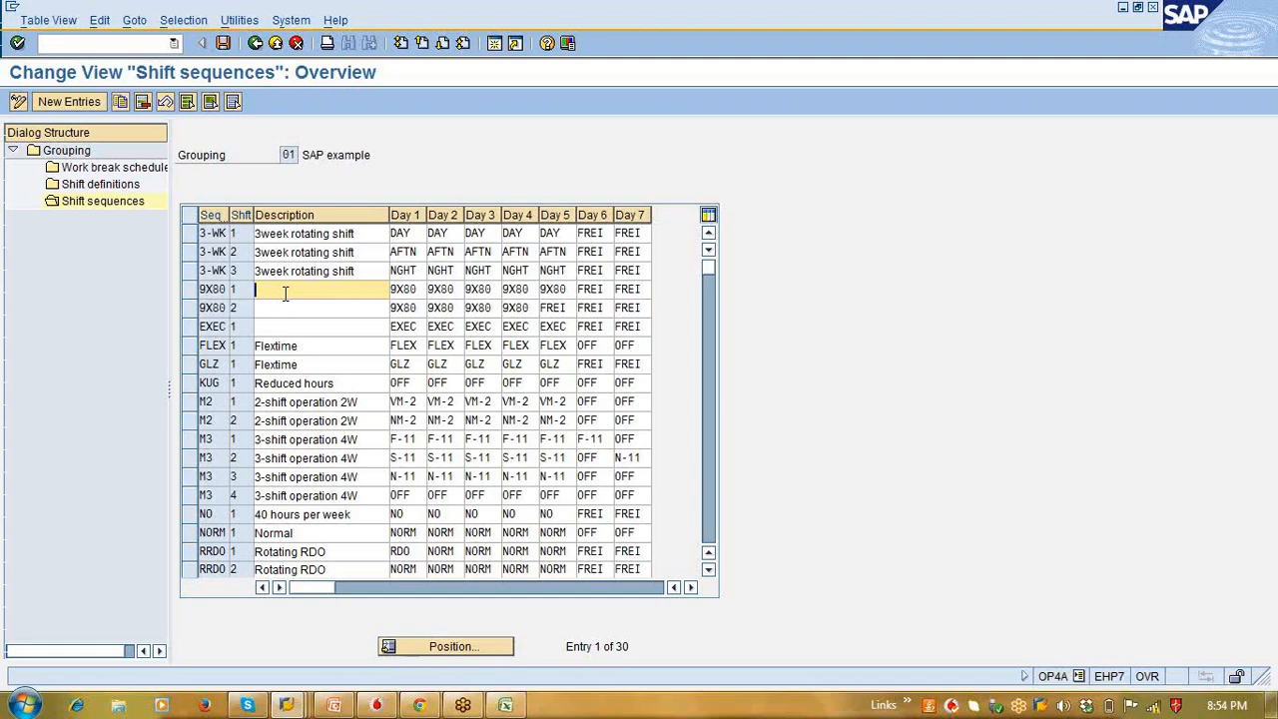
click(255, 50)
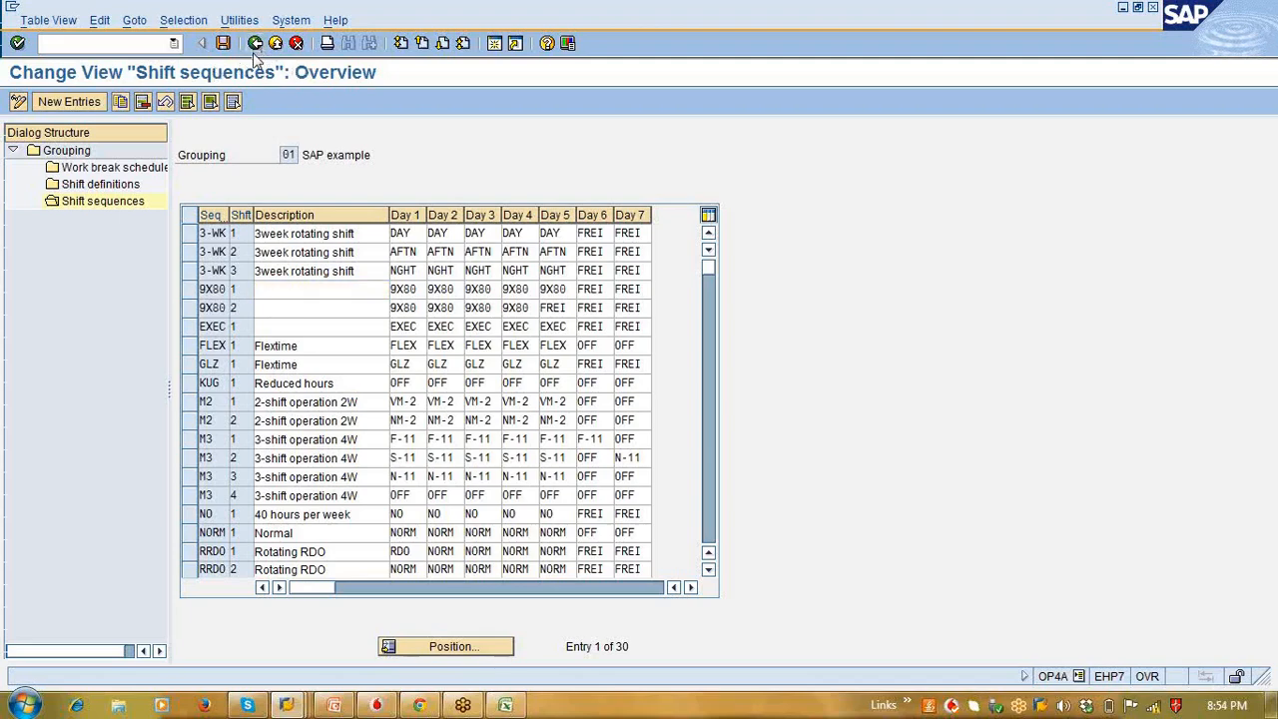
click(254, 50)
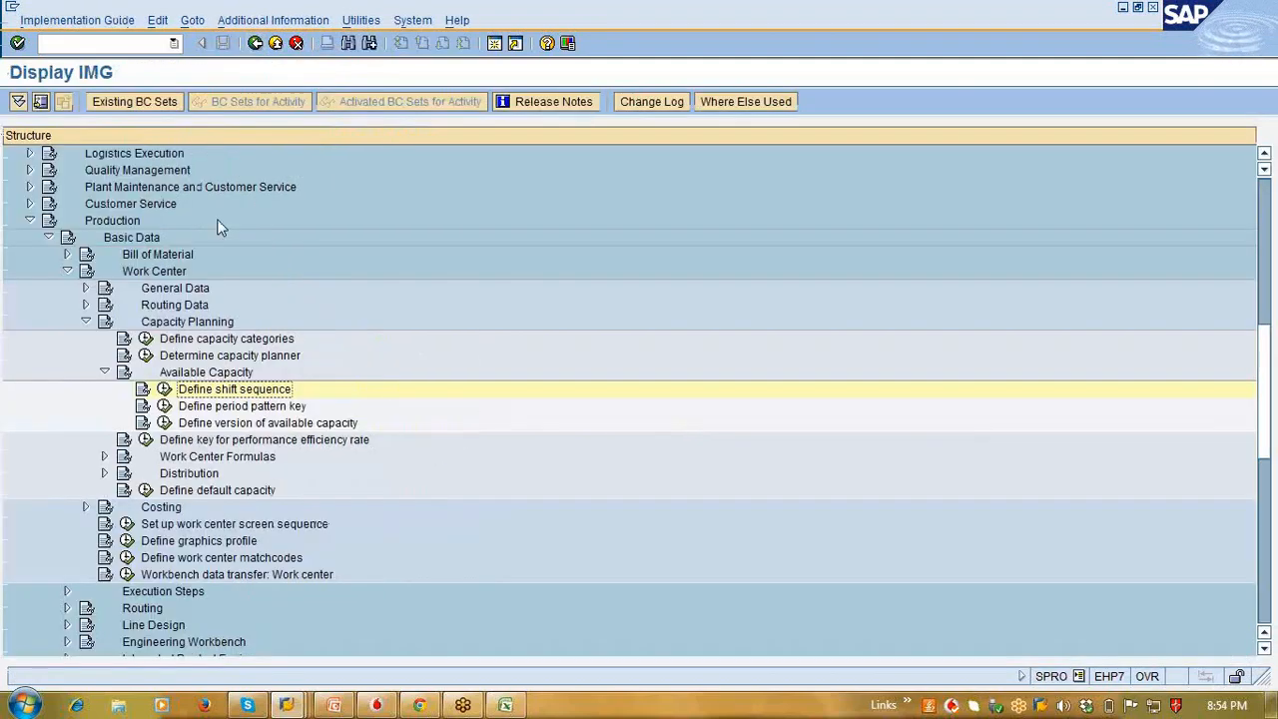
Step: Open the period pattern key customizing and view the segments of SAP_1, widening the columns to read their headings
click(166, 408)
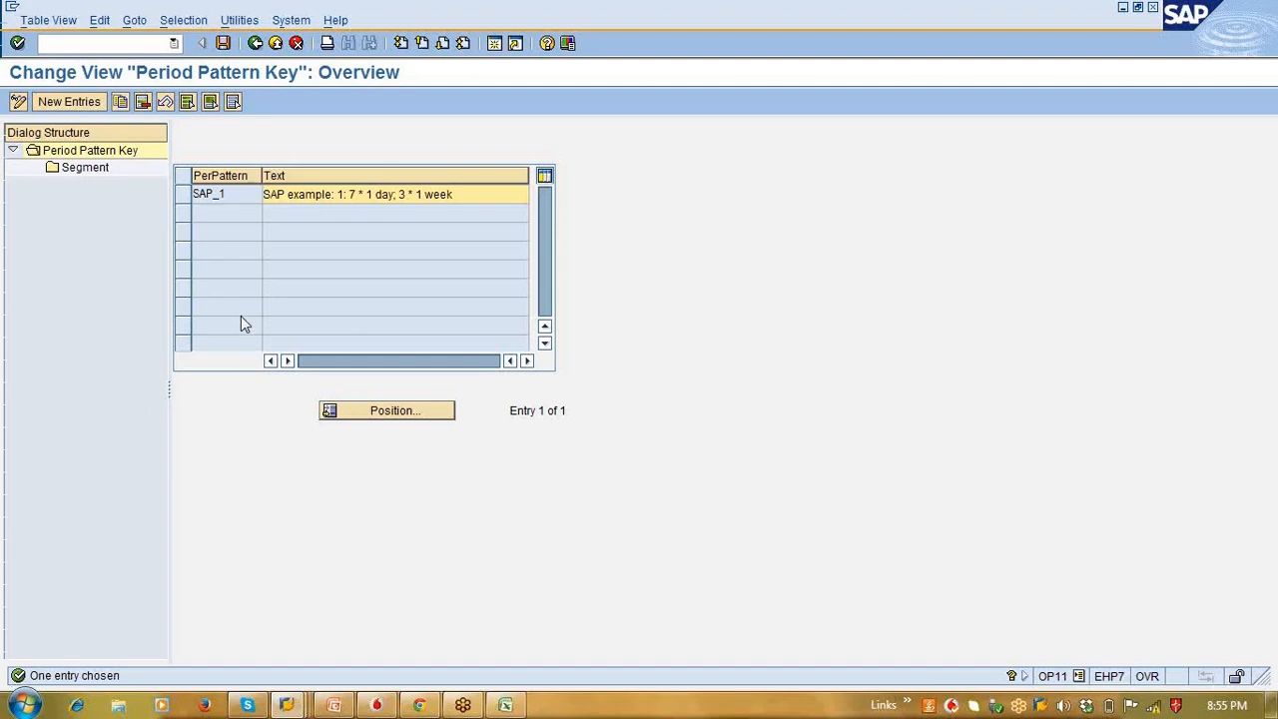
click(184, 199)
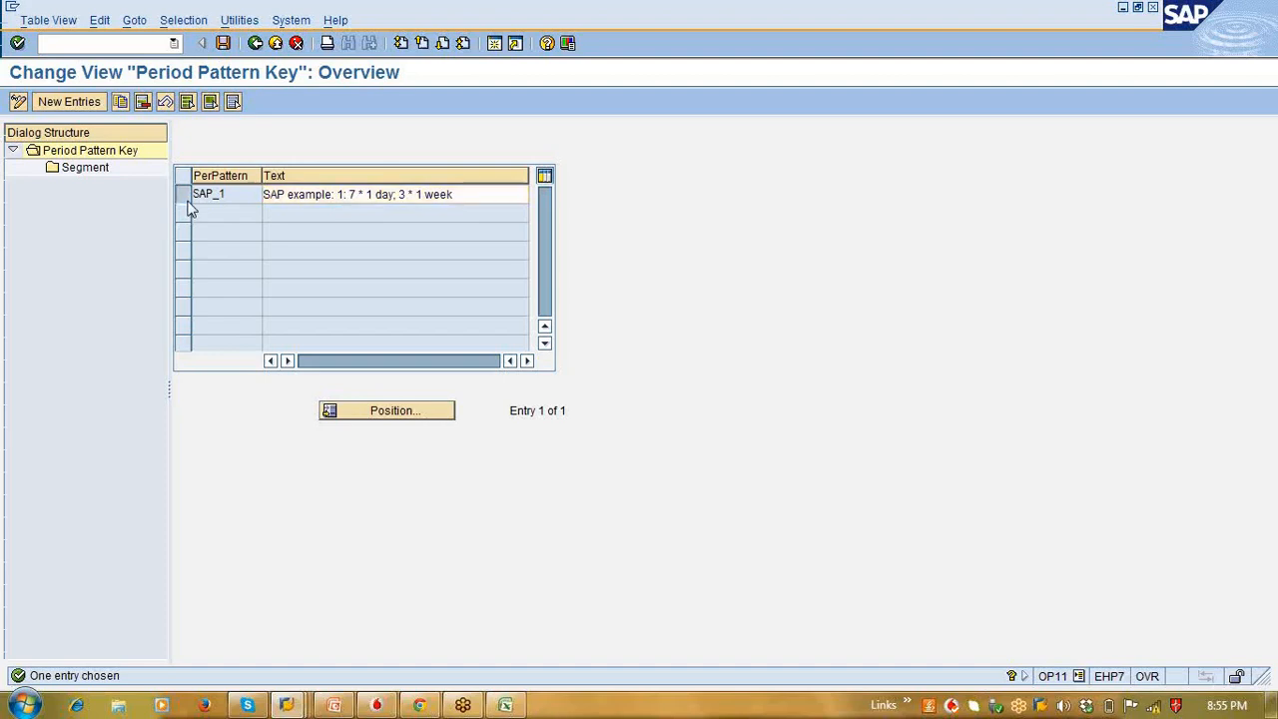
double_click(89, 166)
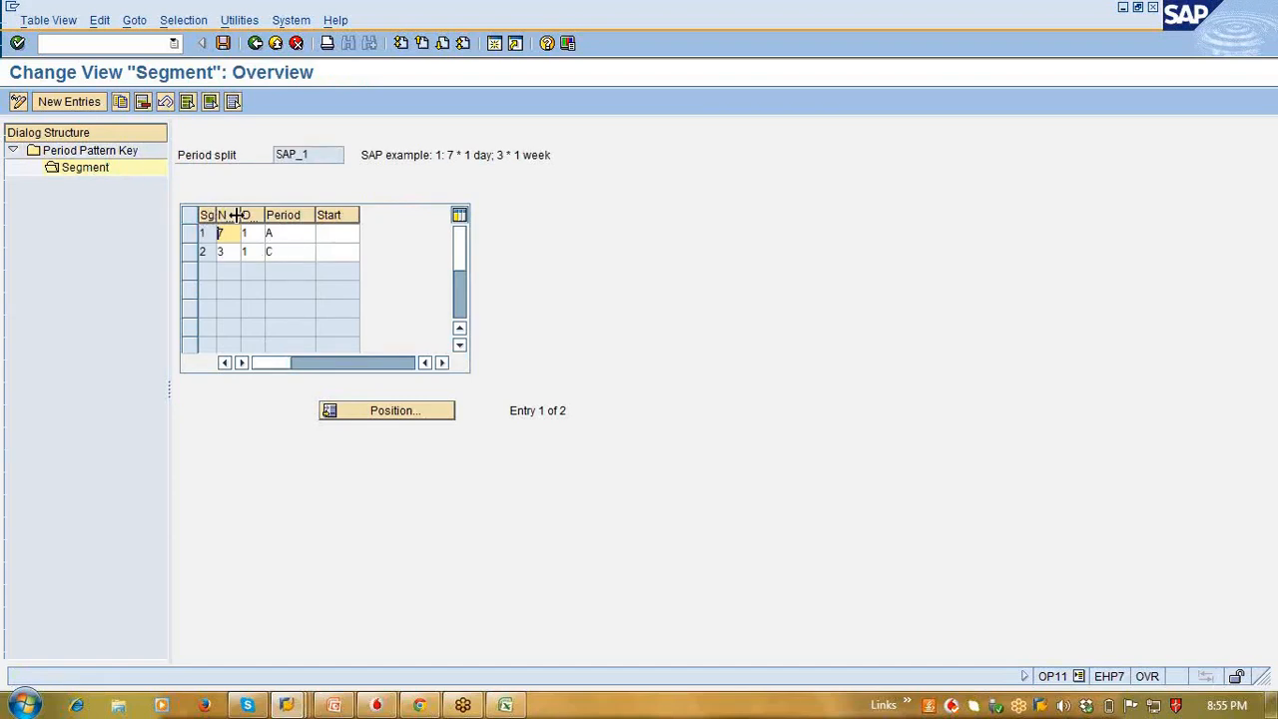
drag(240, 214, 401, 218)
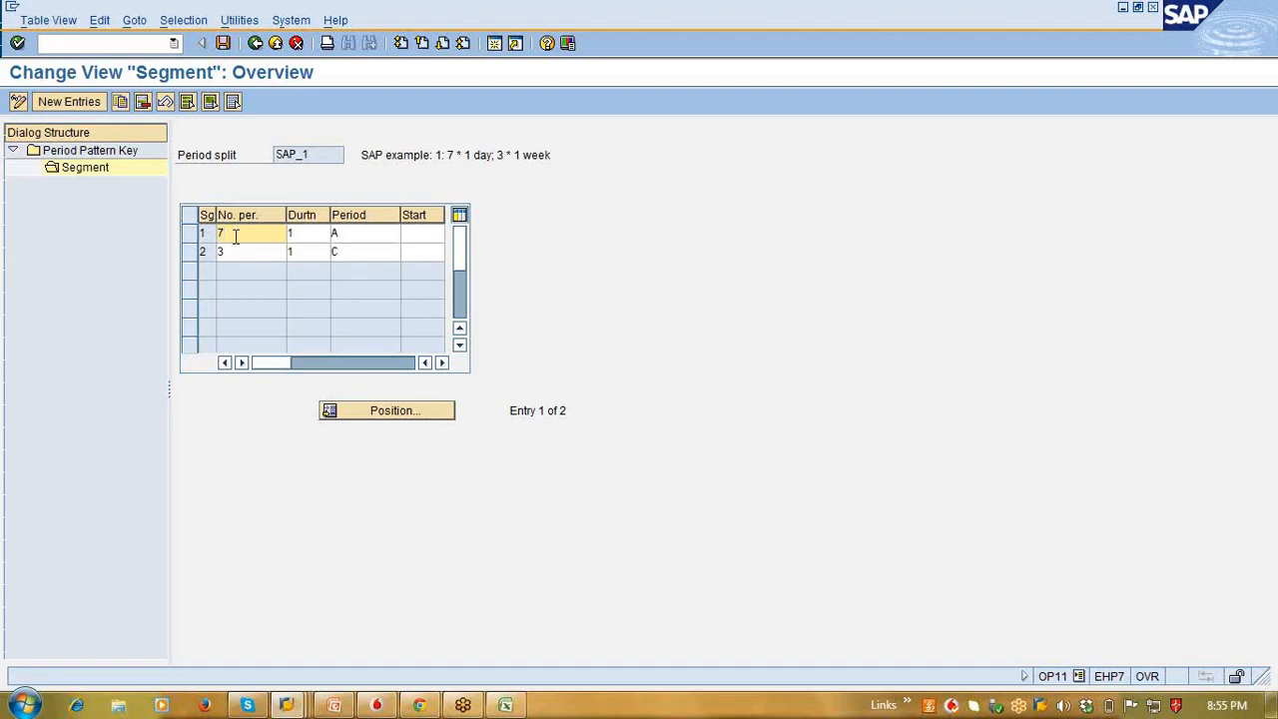
Step: Examine the number of periods, duration and period type of SAP_1's first segment, save the segments, and return to the customizing tree
click(297, 232)
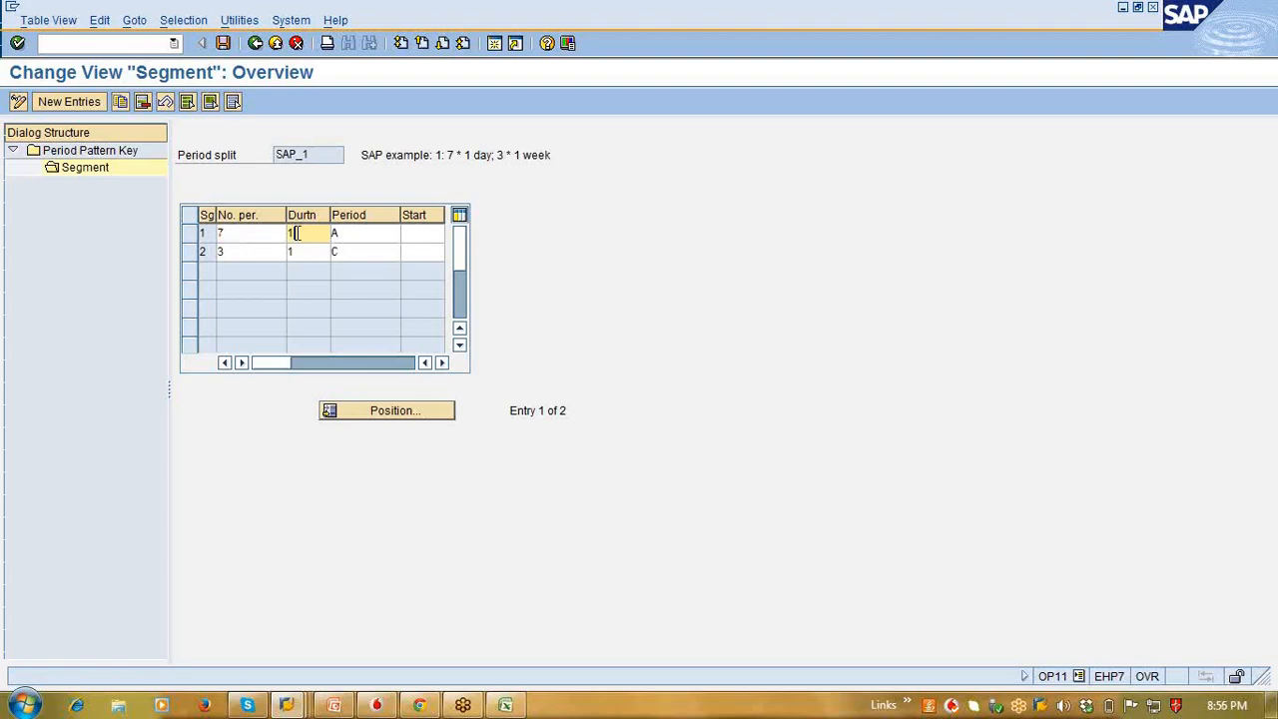
click(370, 237)
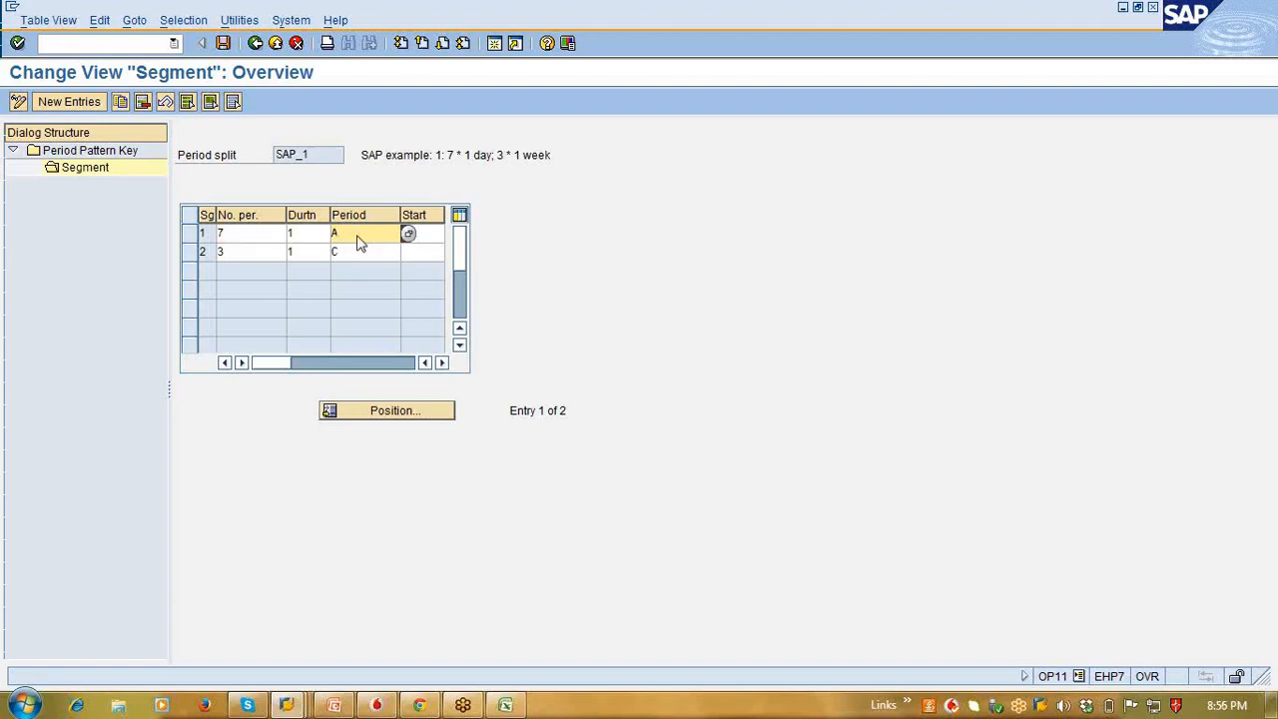
click(222, 43)
click(269, 237)
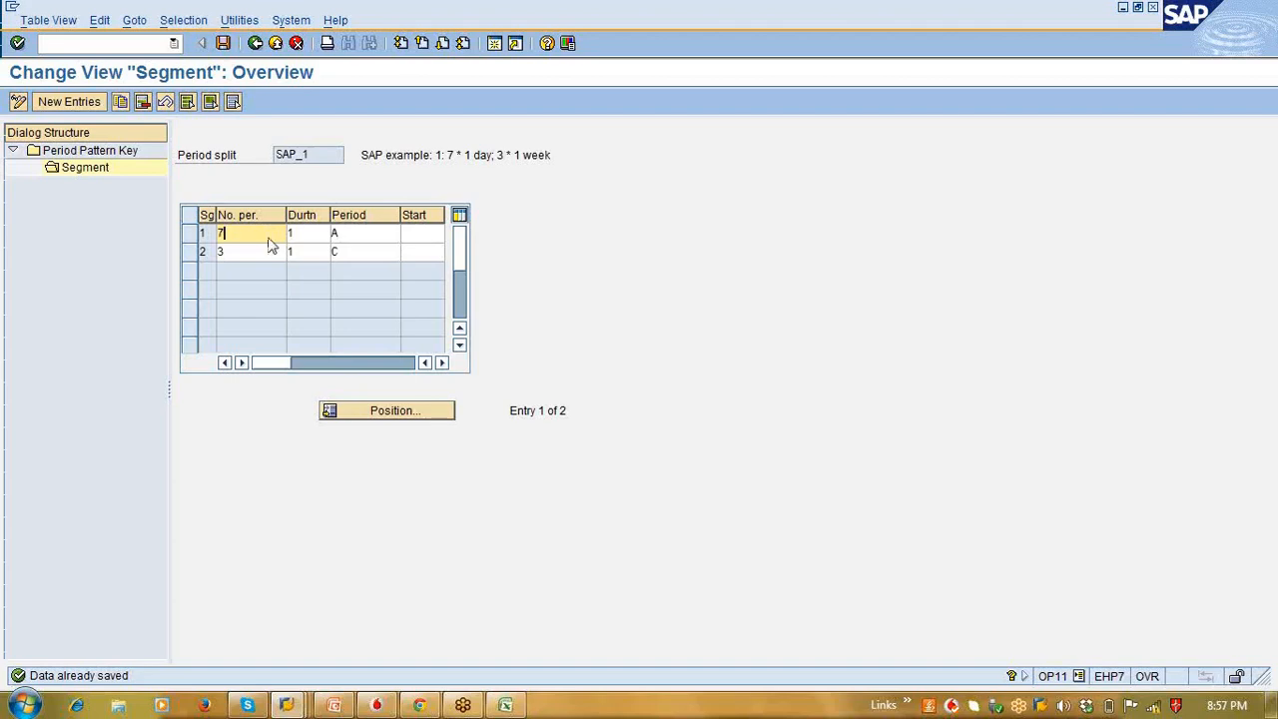
click(254, 45)
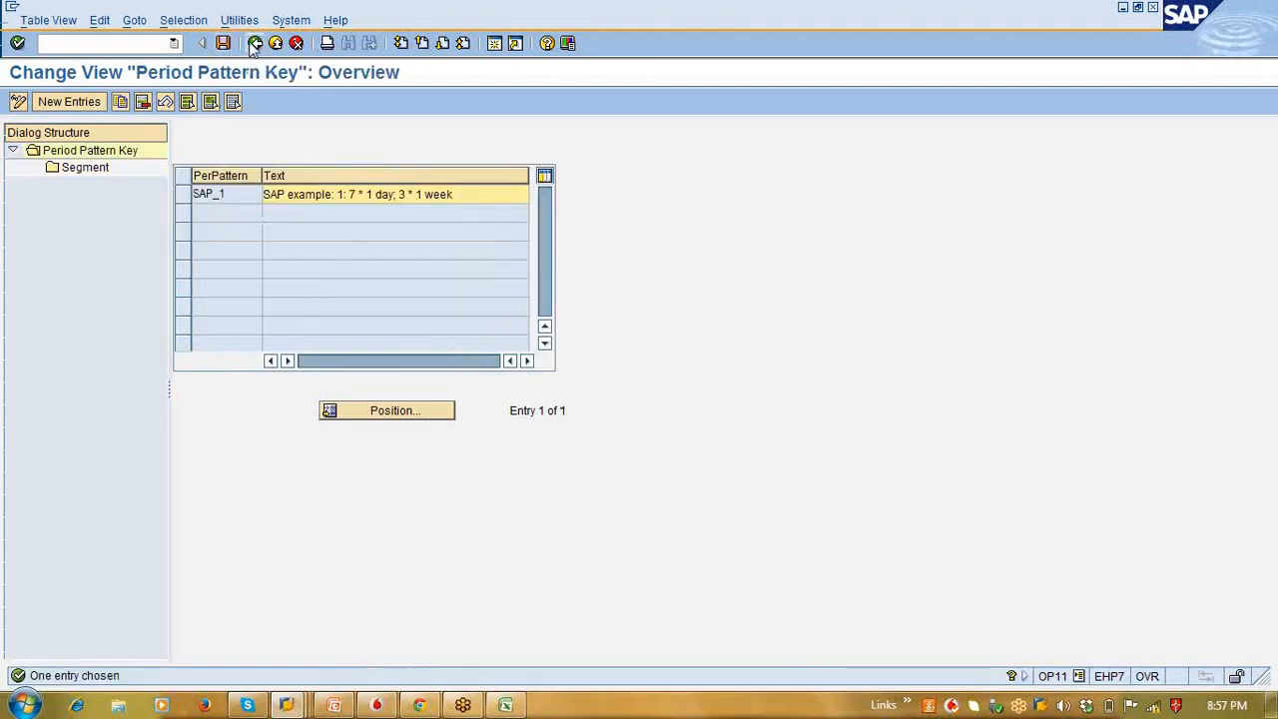
click(253, 45)
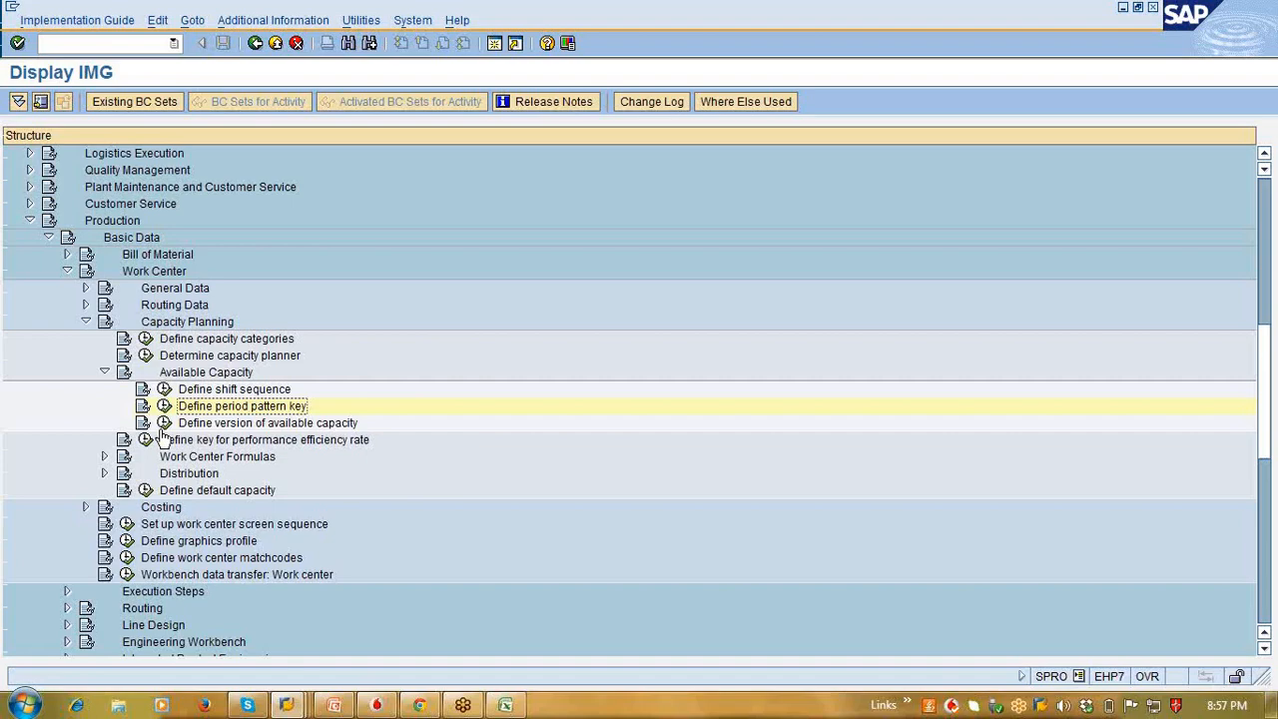
Step: Open the customizing for versions of available capacity and review the normal, minimum and maximum available capacity entries
click(164, 423)
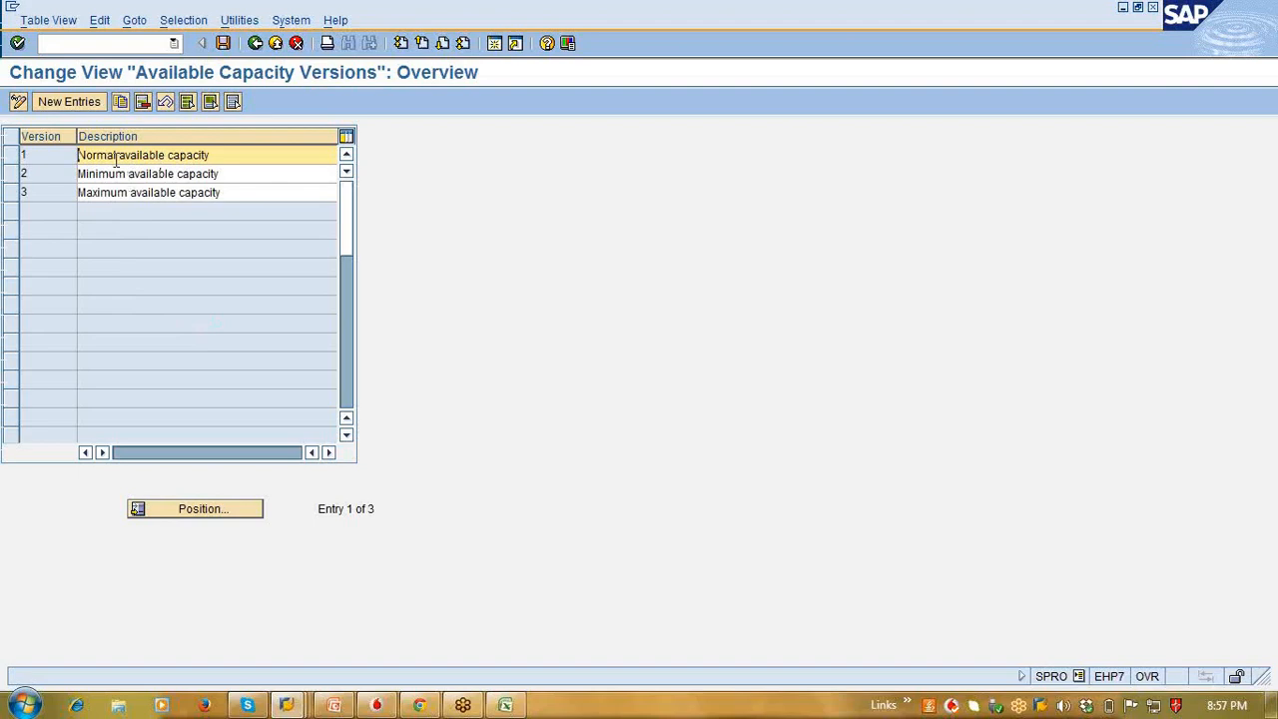
click(245, 168)
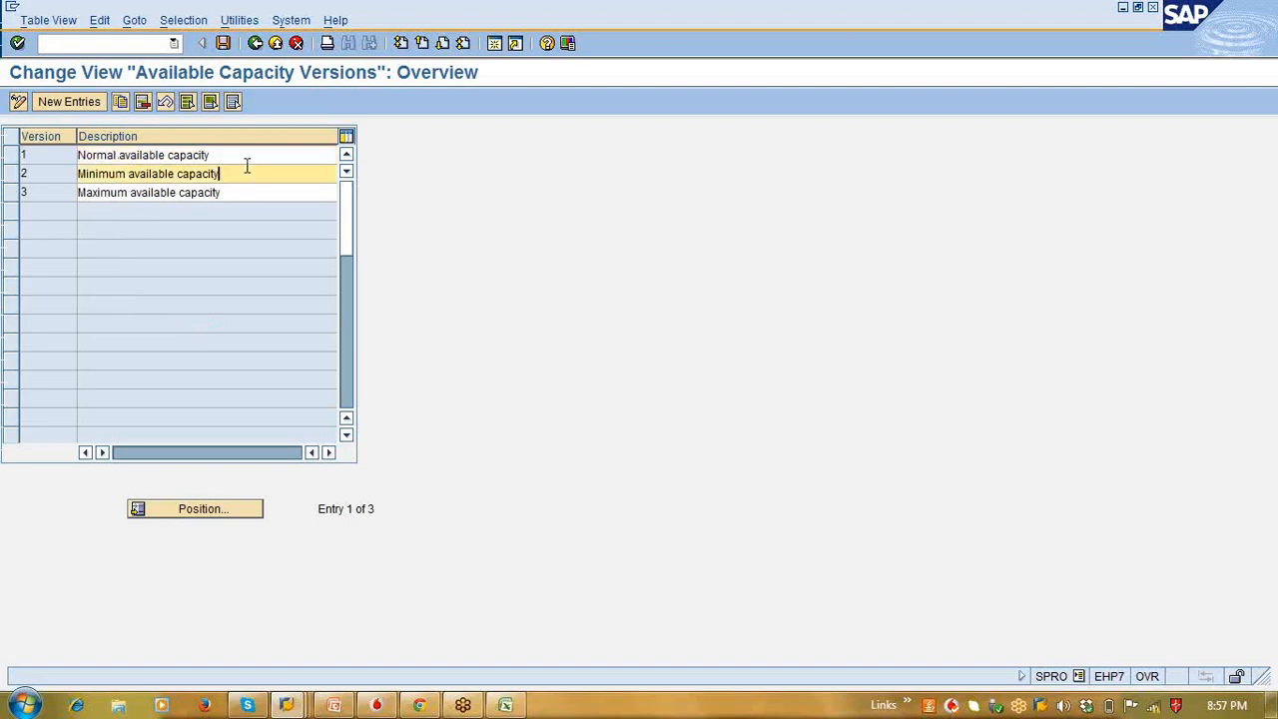
click(253, 198)
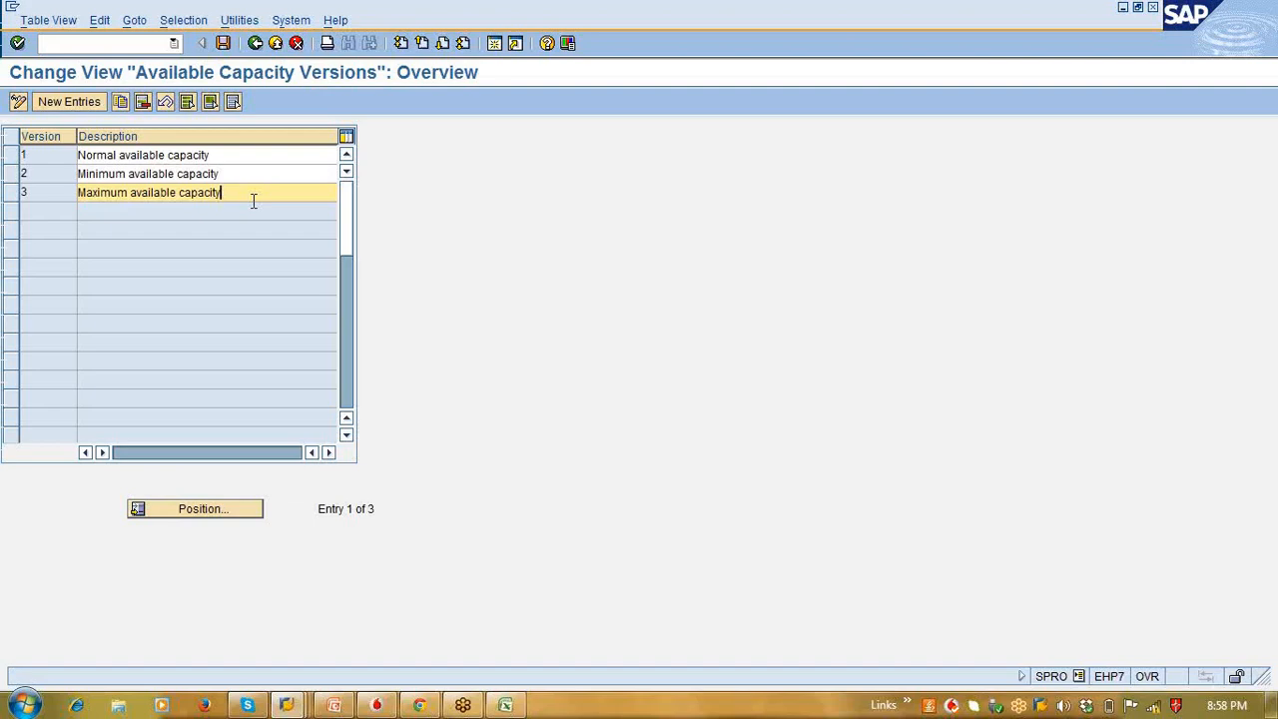
double_click(253, 201)
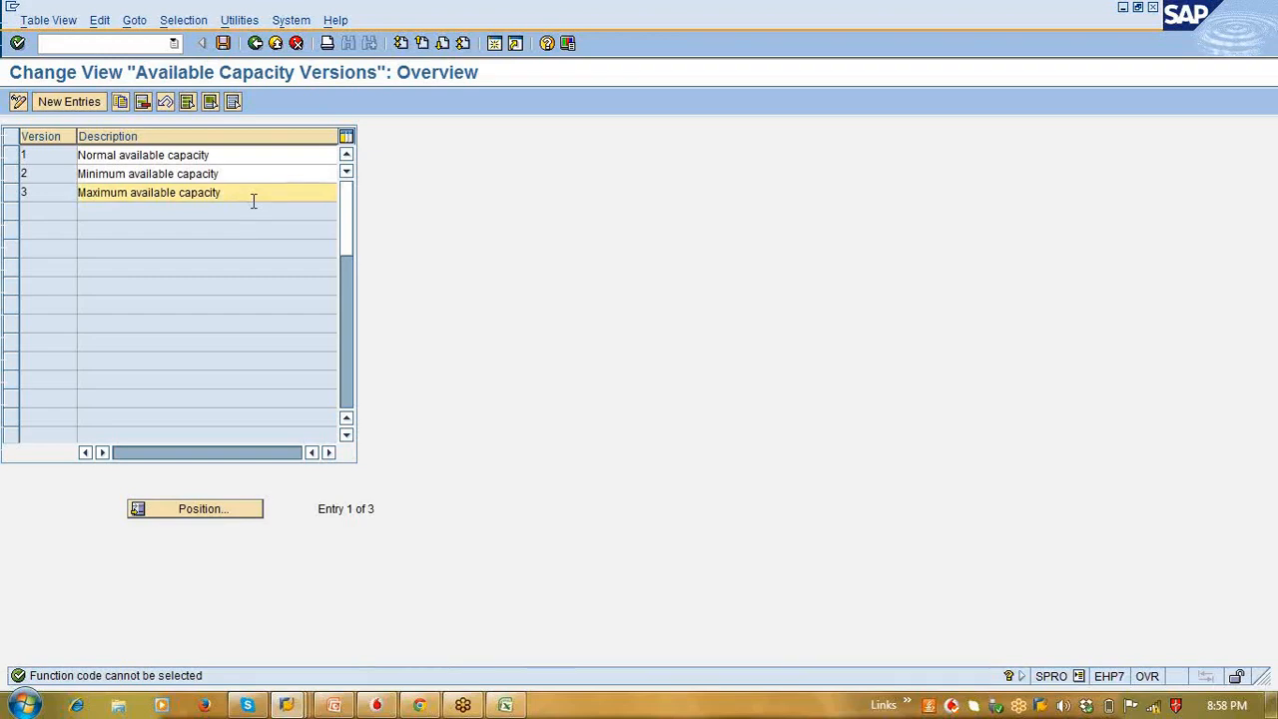
Step: Switch to the PP_Training.xlsx workbook in Excel and enter 2 in cell C14 under Mill I
click(506, 706)
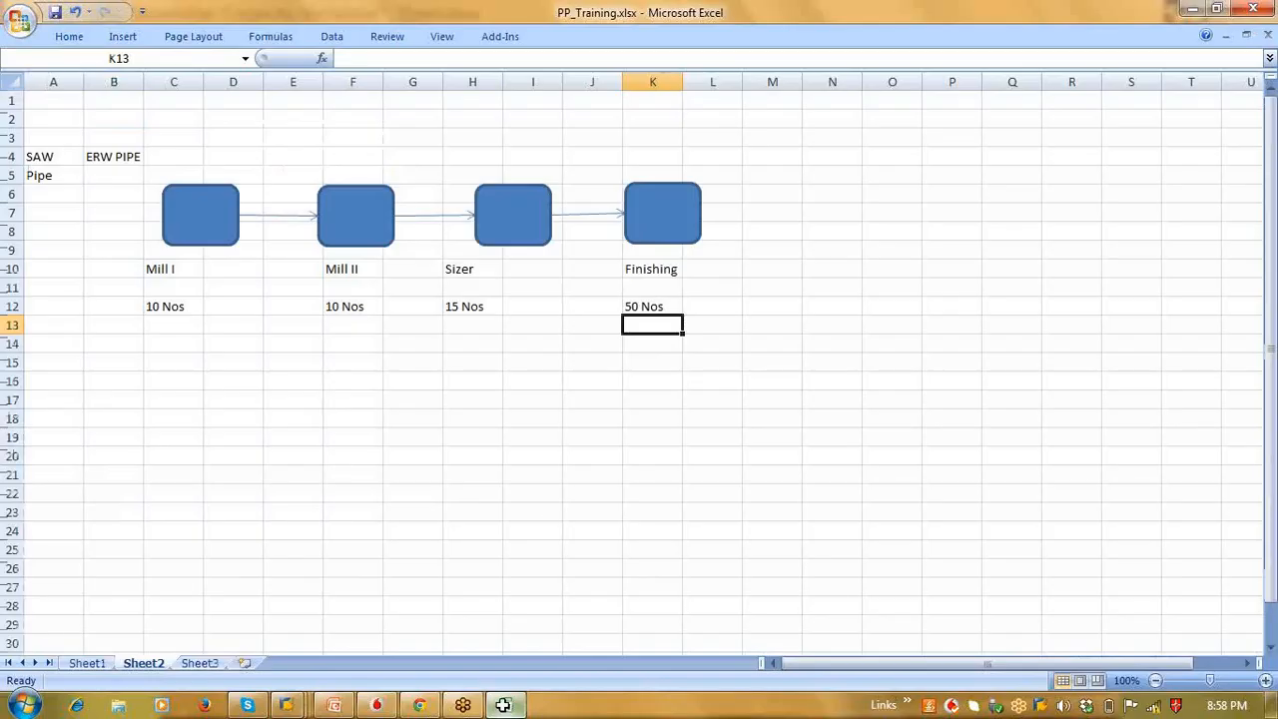
click(166, 318)
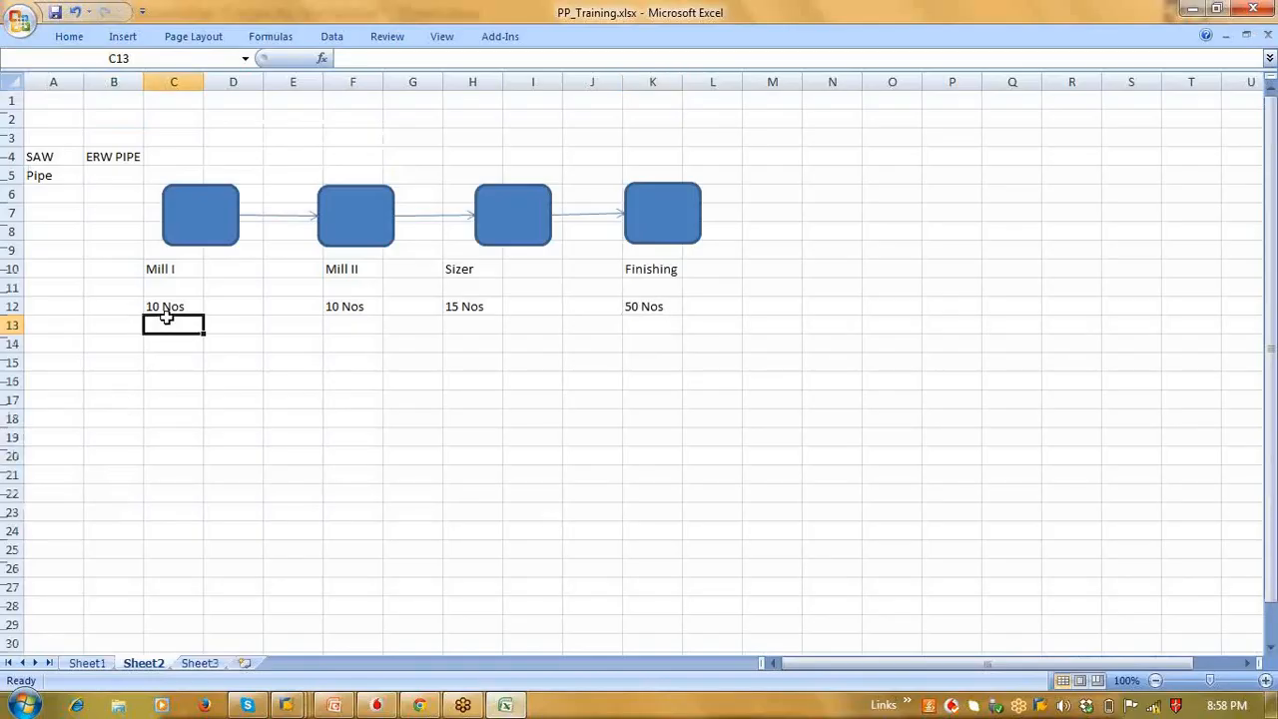
key(Down)
key(Down)
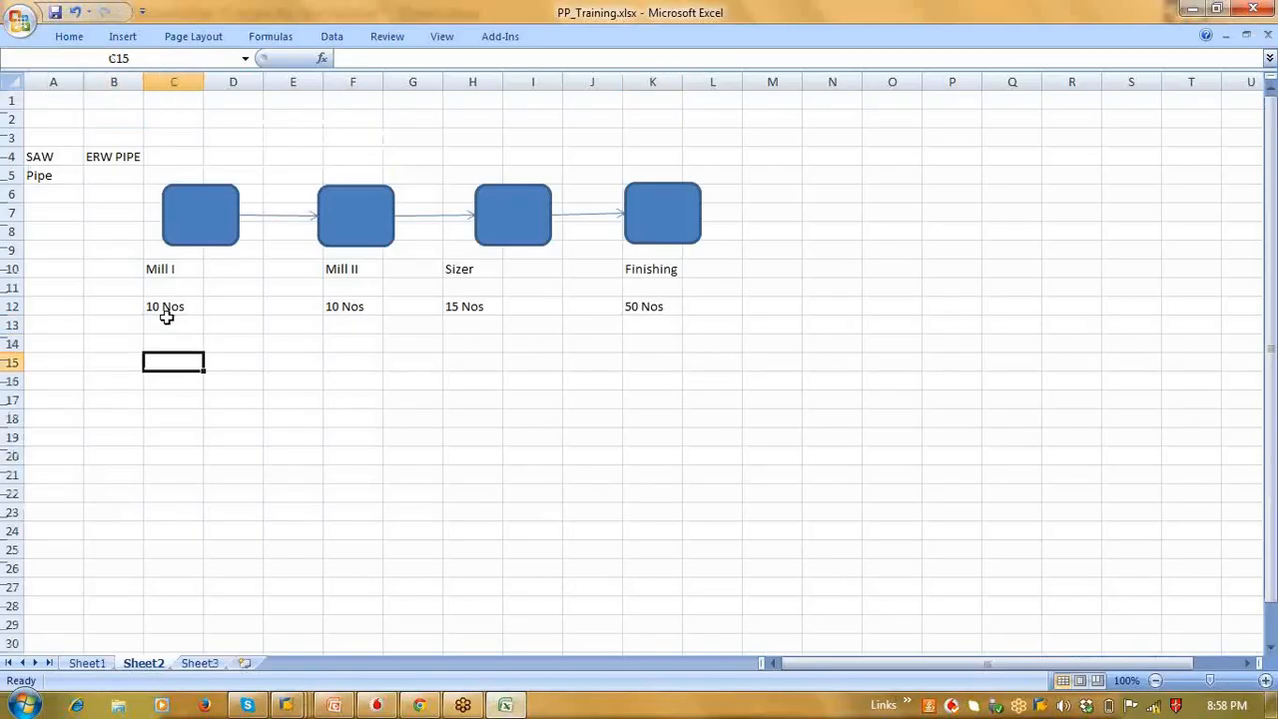
key(Up)
key(Up)
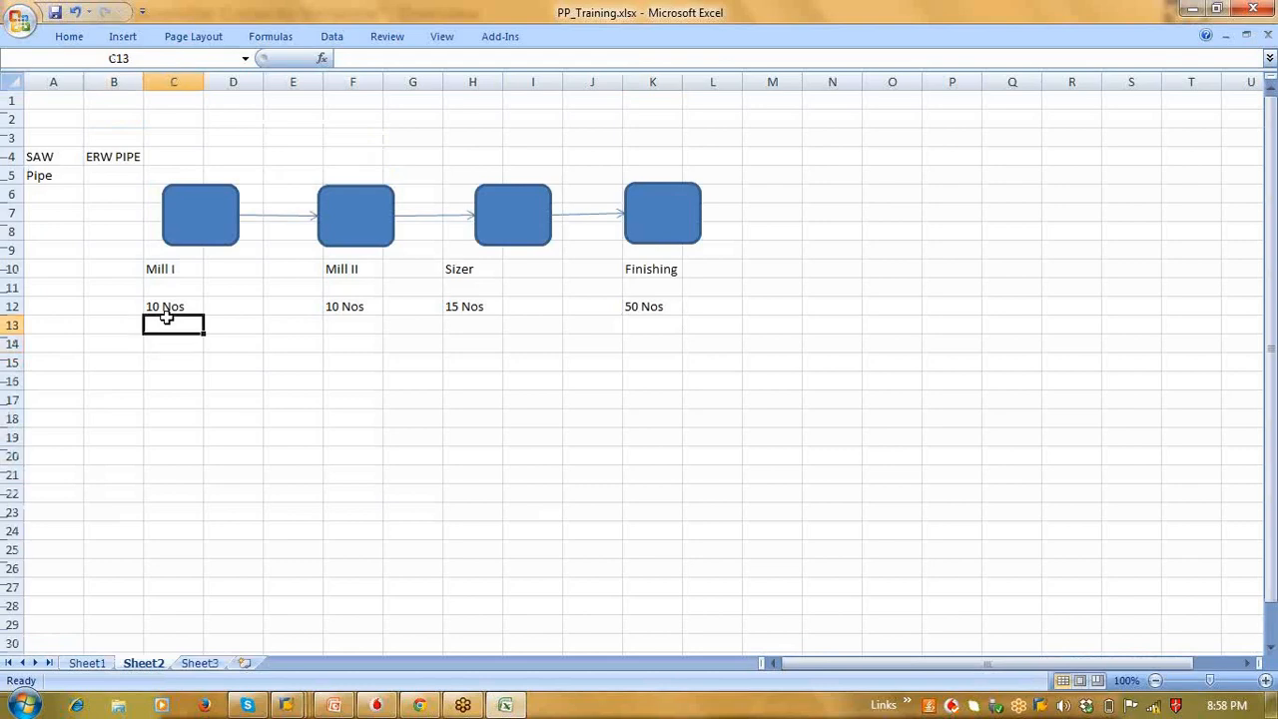
key(Down)
text(2)
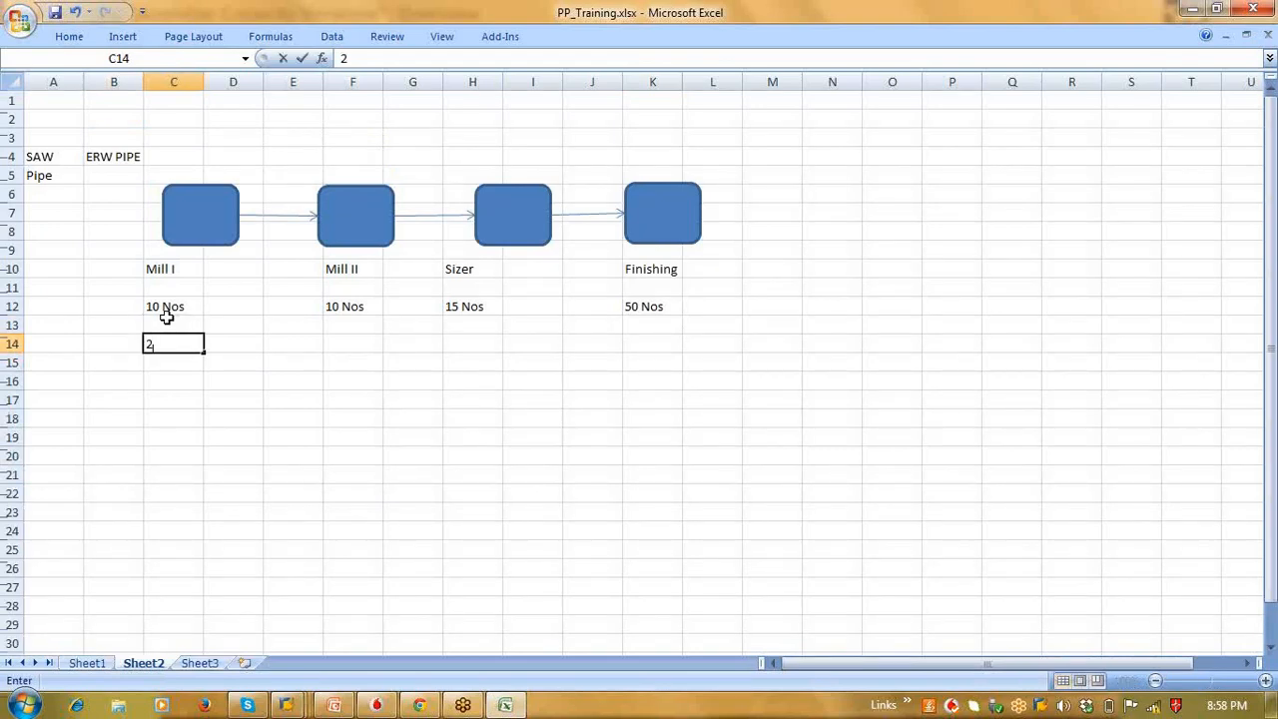
key(Return)
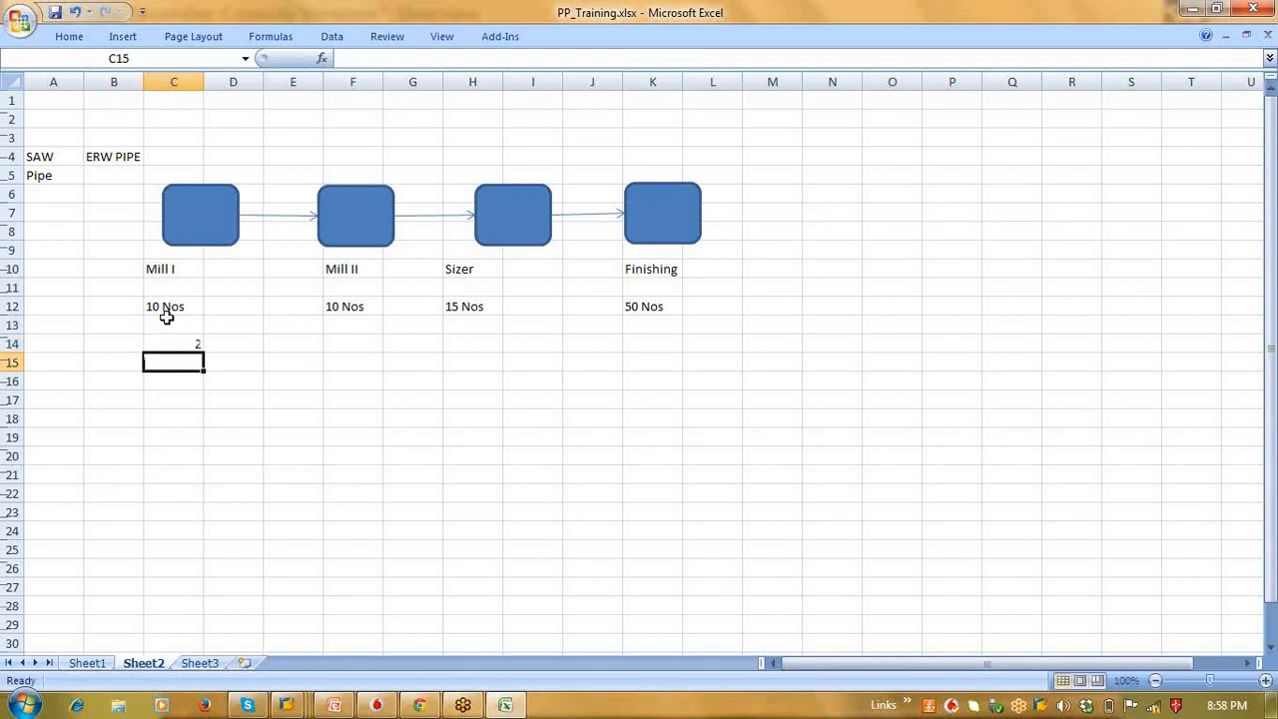
Step: Enter 15 in cell C11 above Mill I's 10 Nos capacity and 8 in cell C13 below it
key(Up)
key(Up)
key(Up)
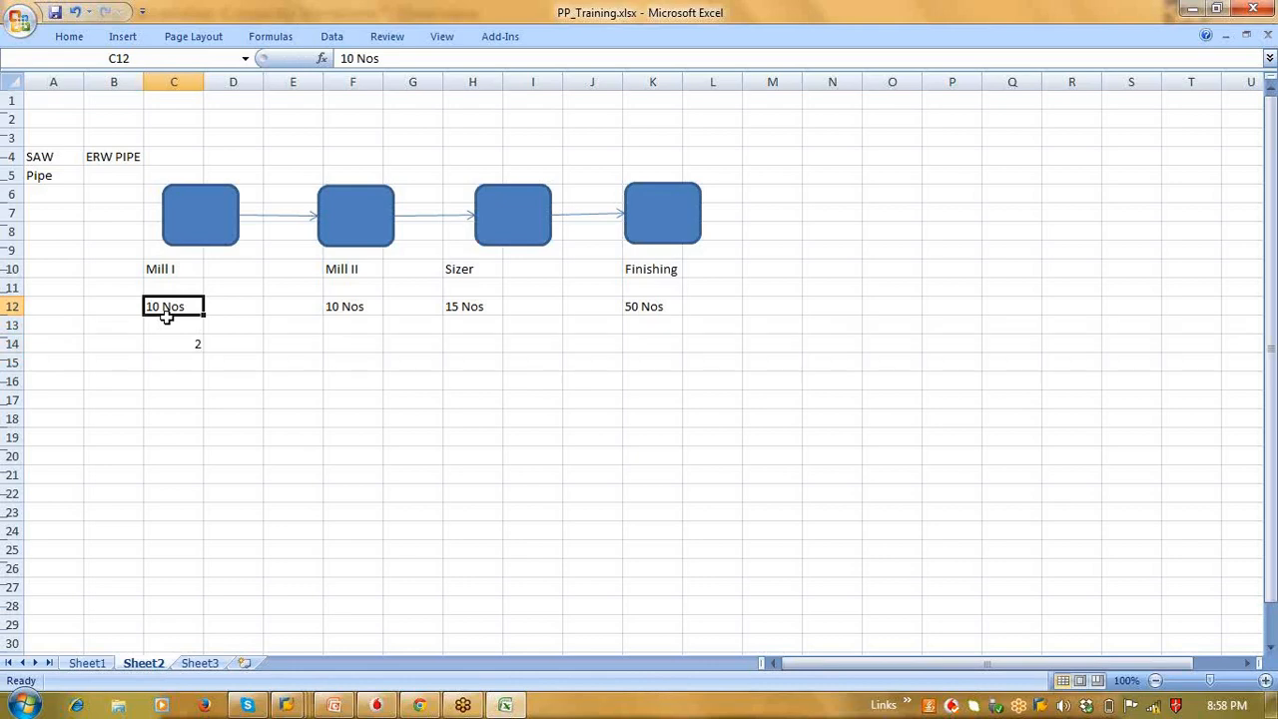
key(Up)
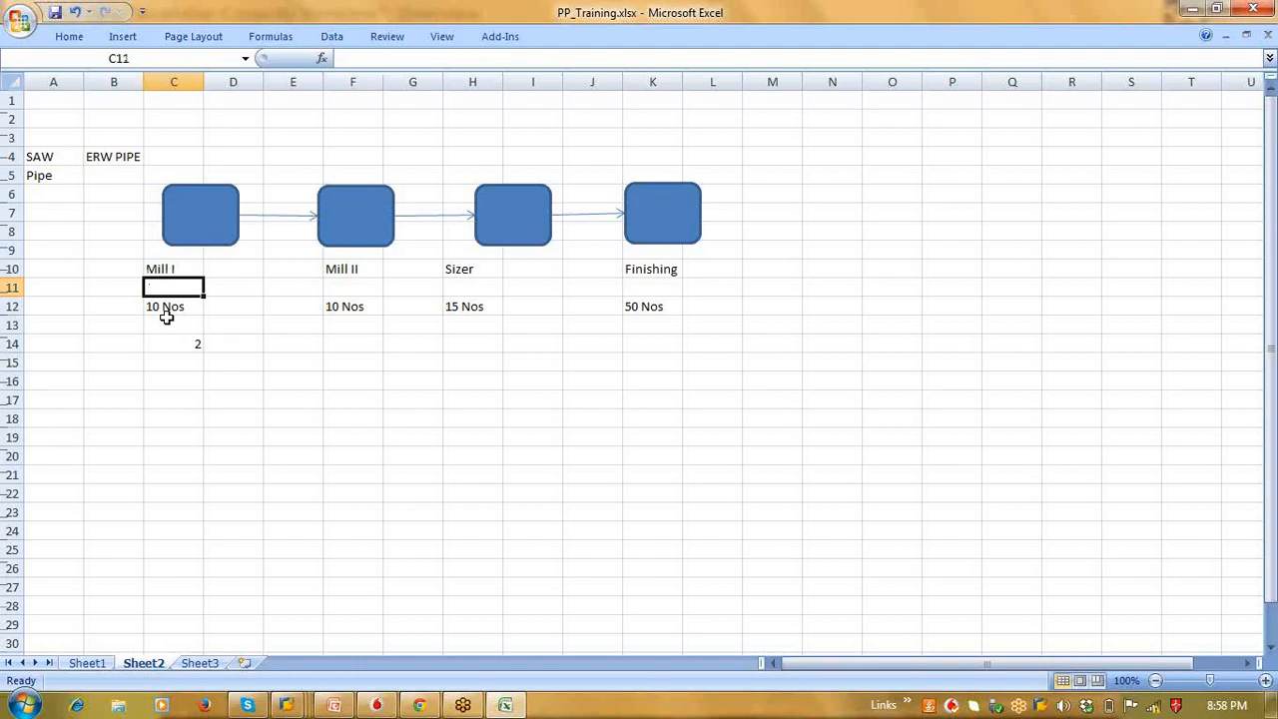
text(15)
key(Return)
key(Down)
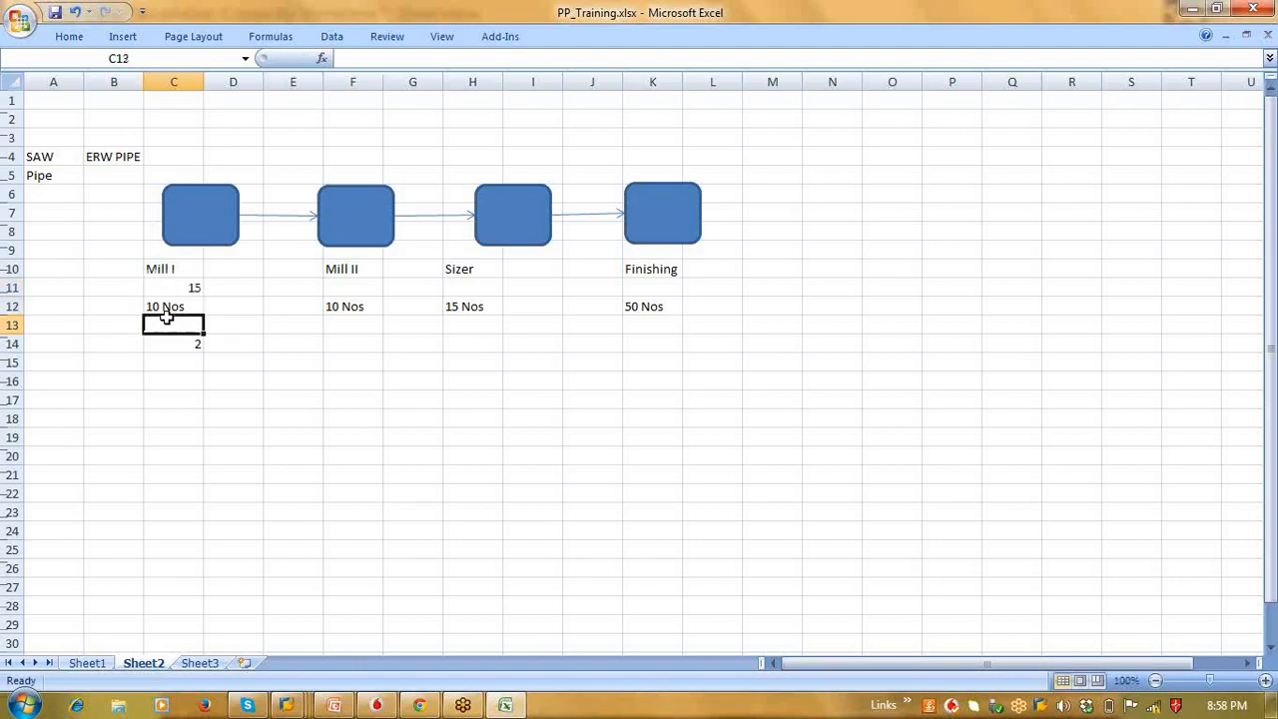
text(8)
key(Return)
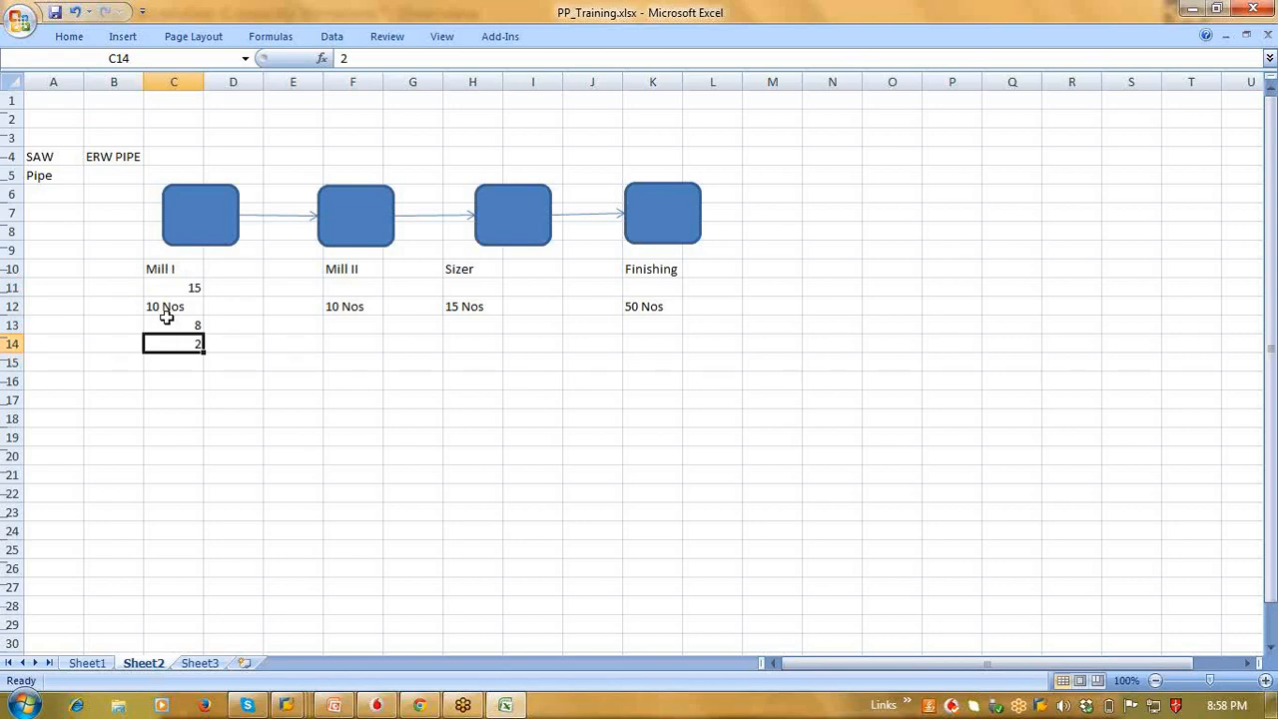
Step: Add an outline border around the cell range B17:H26 below the process flow
key(Down)
key(Down)
key(Down)
key(Left)
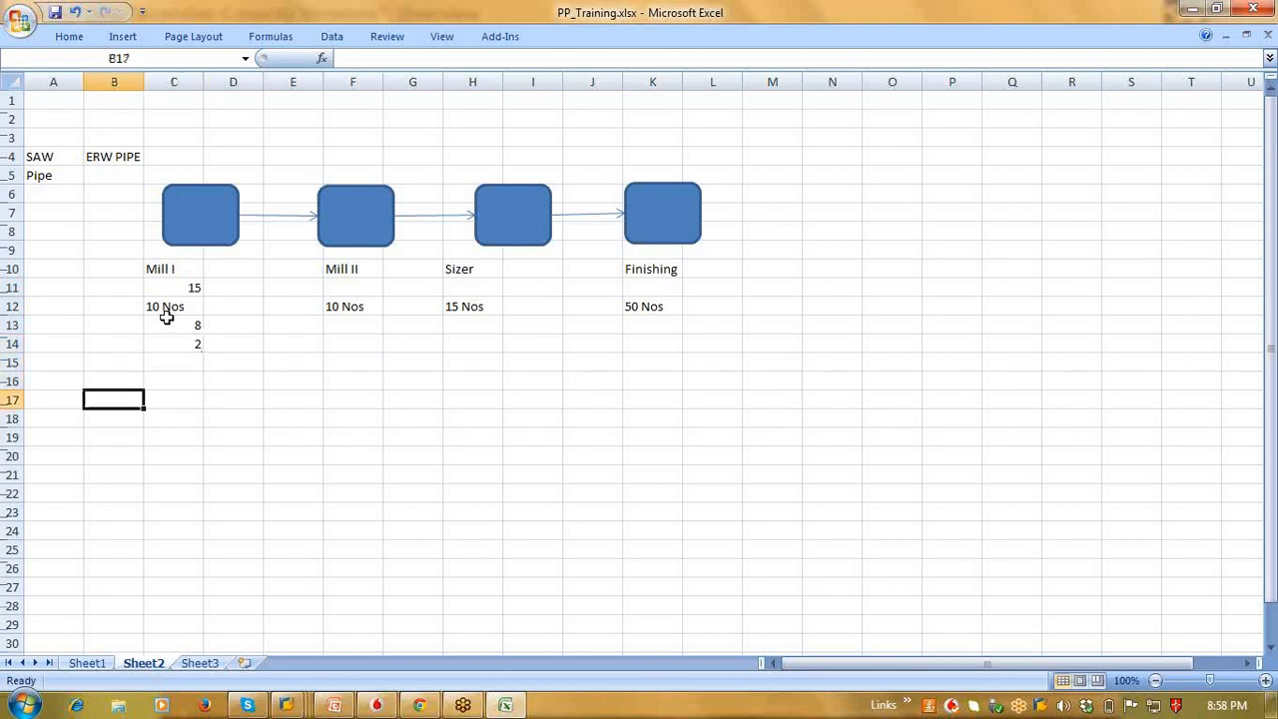
key(shift+Right)
key(shift+Right)
key(shift+Right)
key(shift+Right)
key(shift+Right)
key(shift+Right)
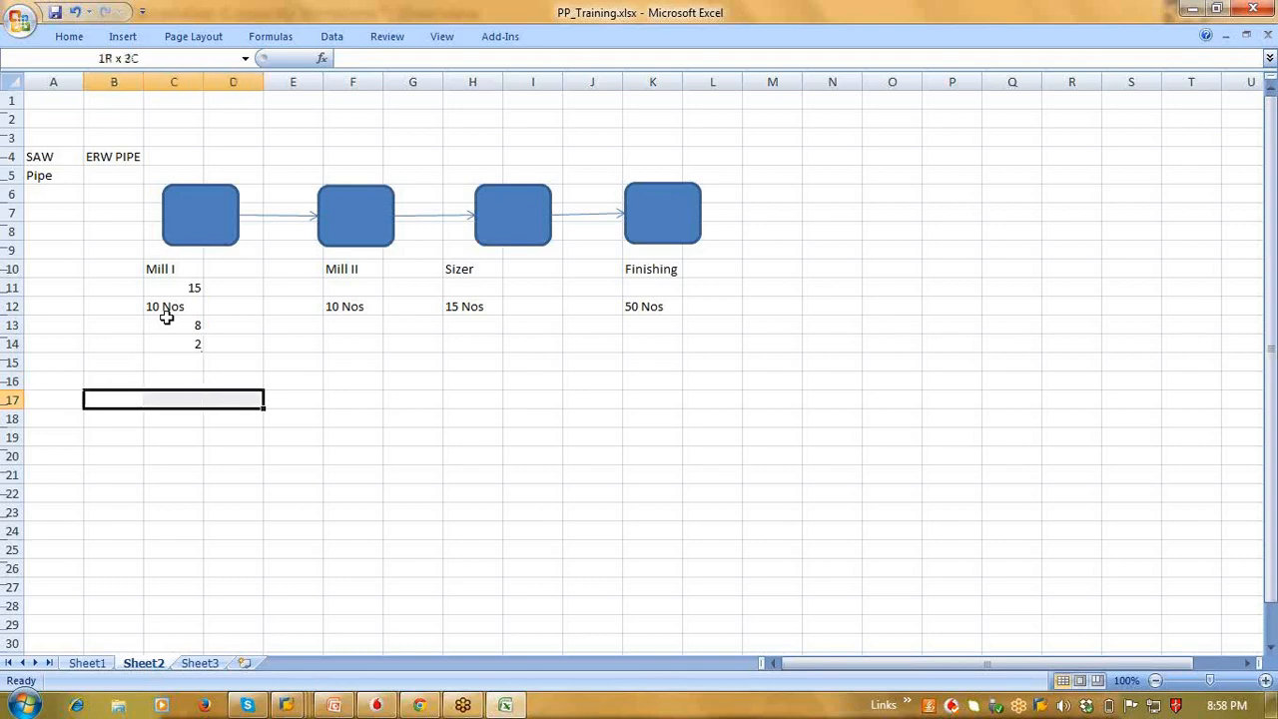
key(shift+Down)
key(shift+Down)
key(shift+Down)
key(shift+Down)
key(shift+Down)
key(shift+Down)
key(shift+Down)
key(shift+Down)
key(shift+Down)
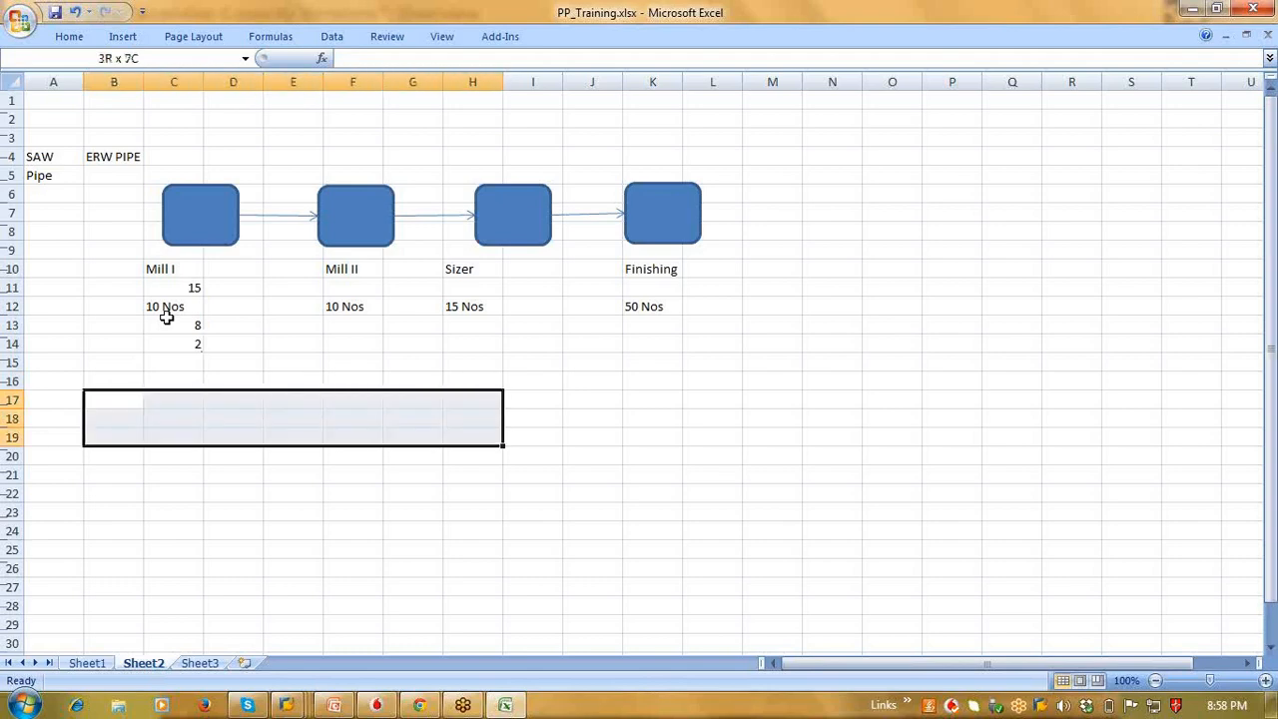
right_click(209, 431)
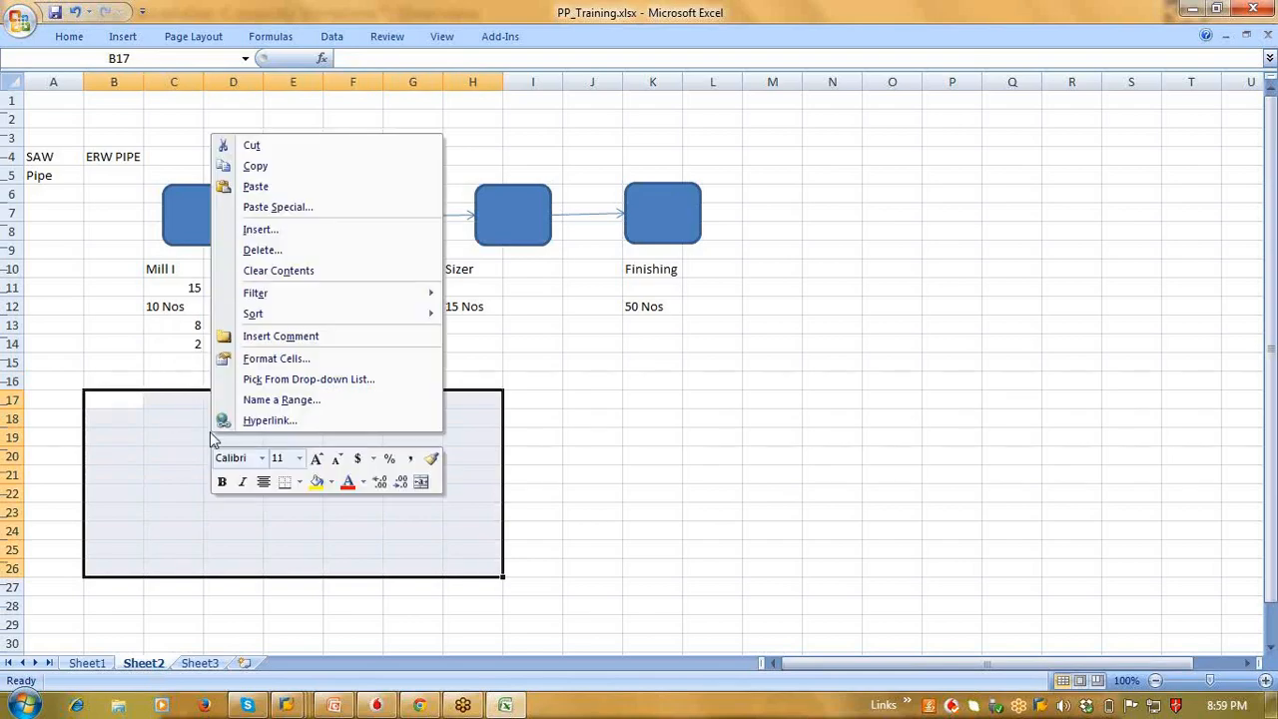
click(290, 356)
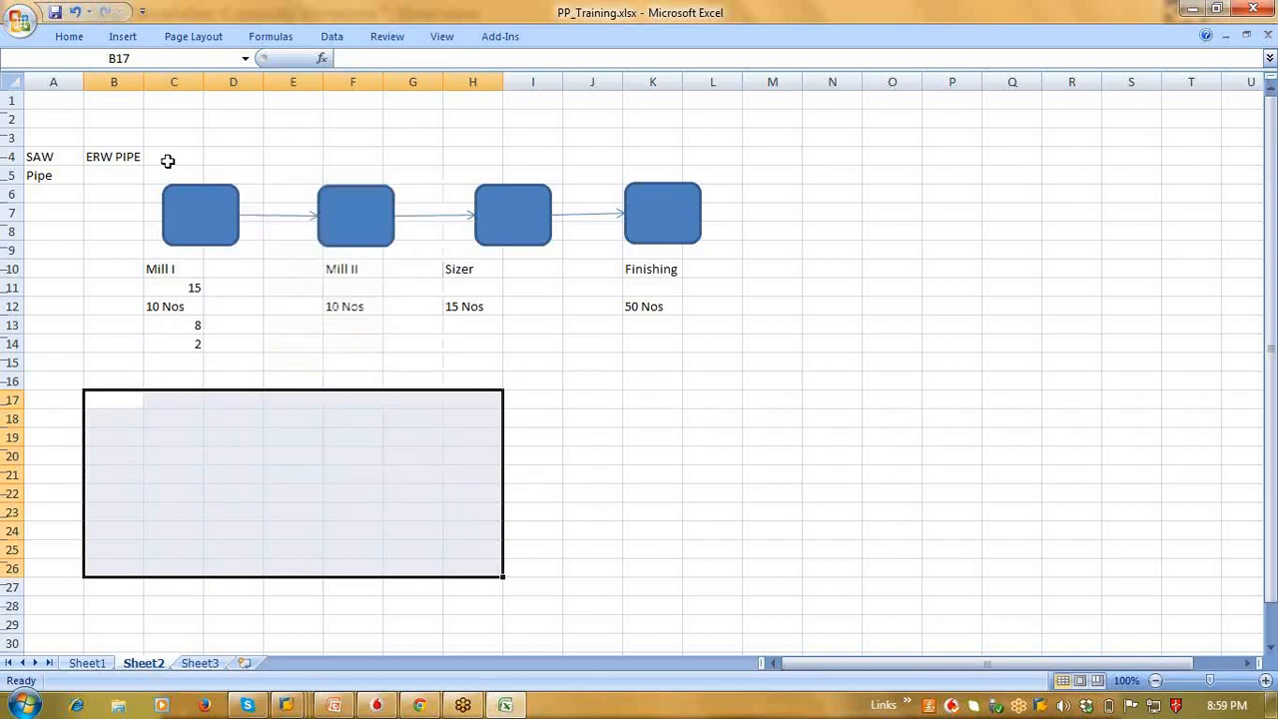
click(233, 168)
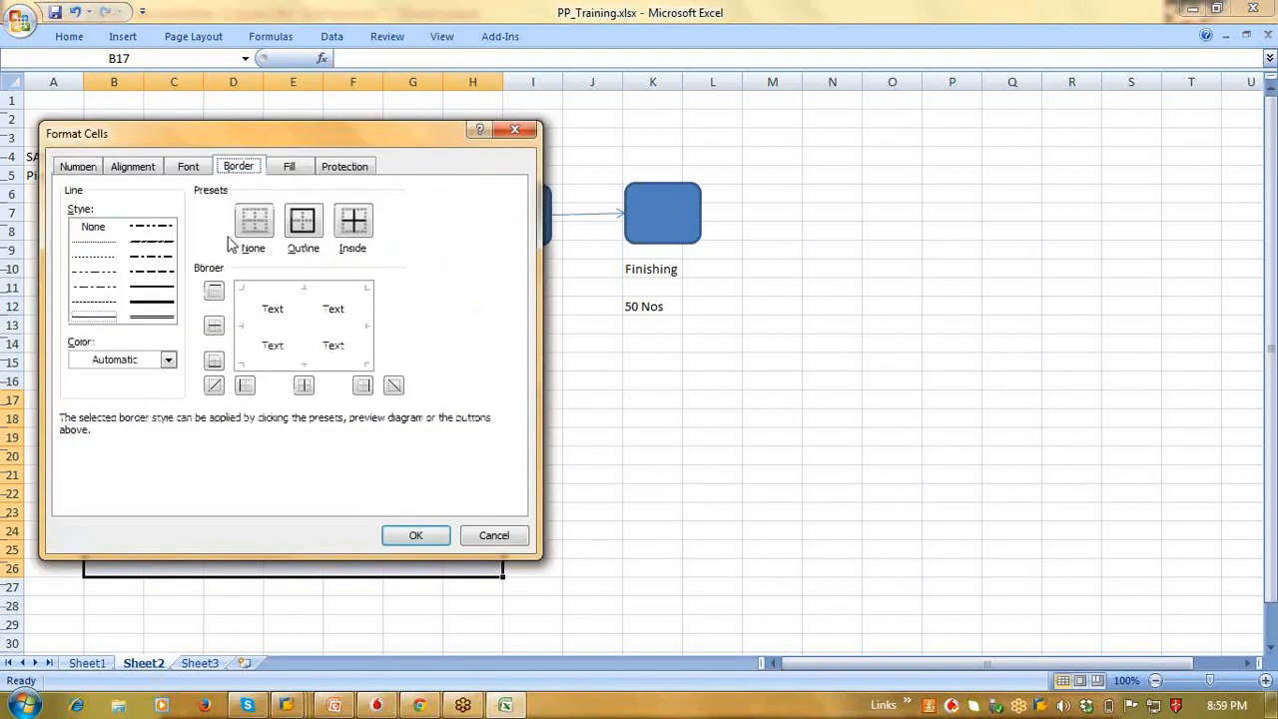
click(302, 222)
key(Return)
click(270, 467)
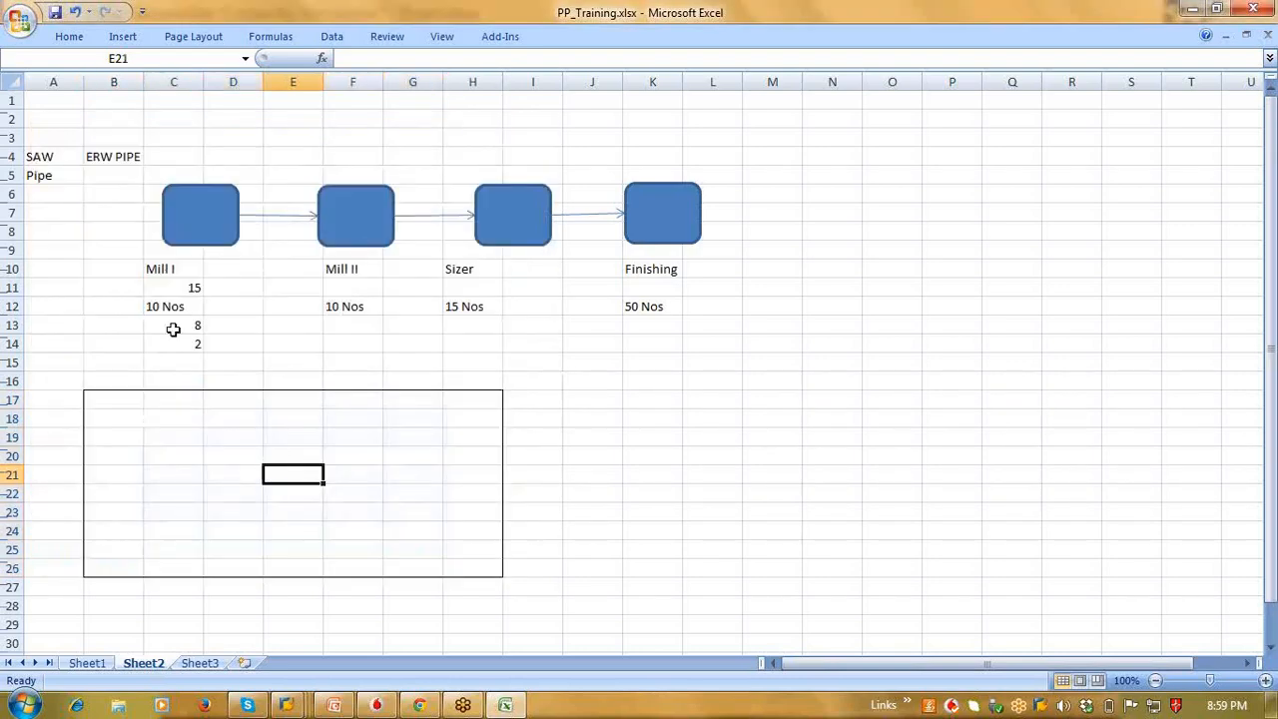
Step: Enter the label Nor in C18 with the value 8 in D18
click(161, 438)
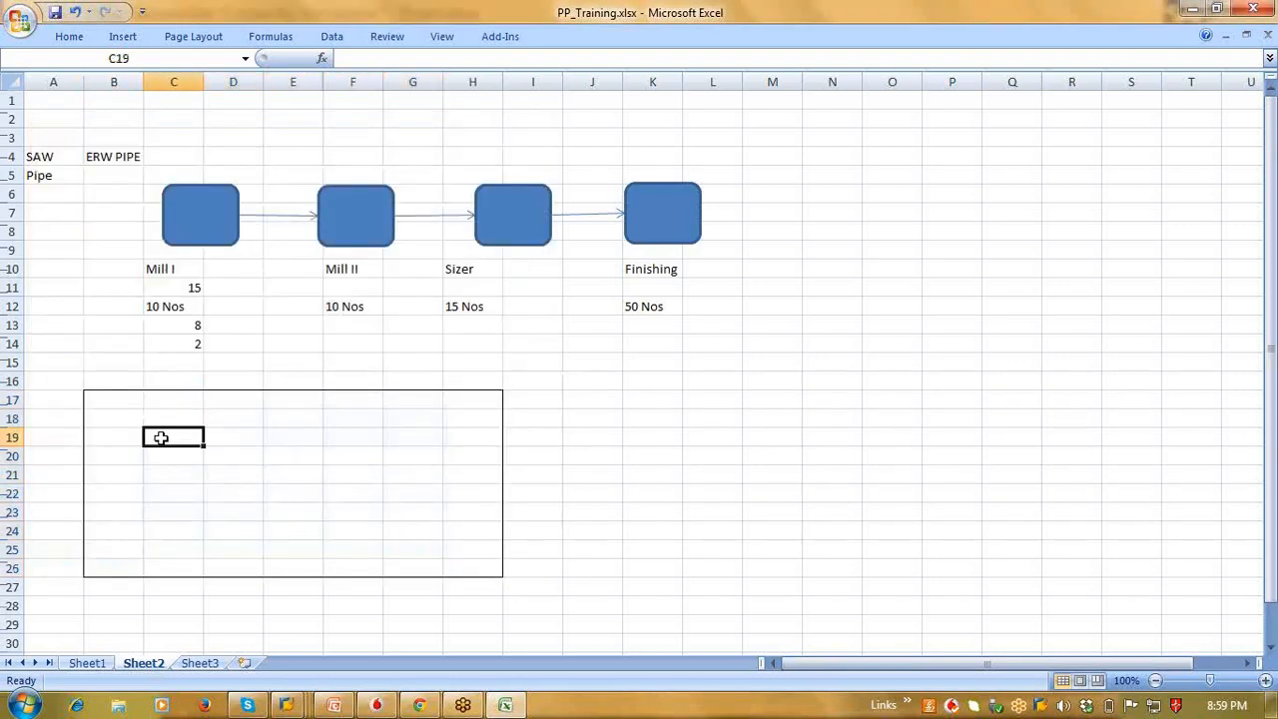
key(Up)
text(Norm)
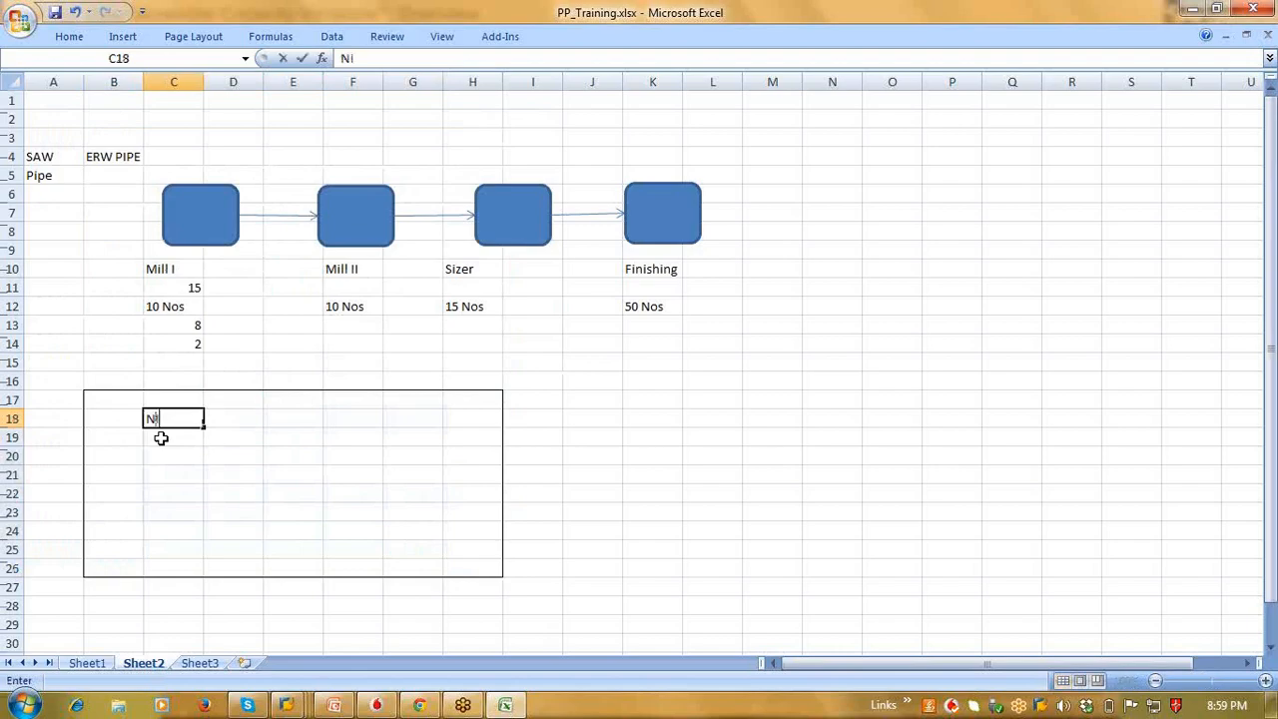
key(BackSpace)
key(BackSpace)
key(BackSpace)
text(or)
key(Tab)
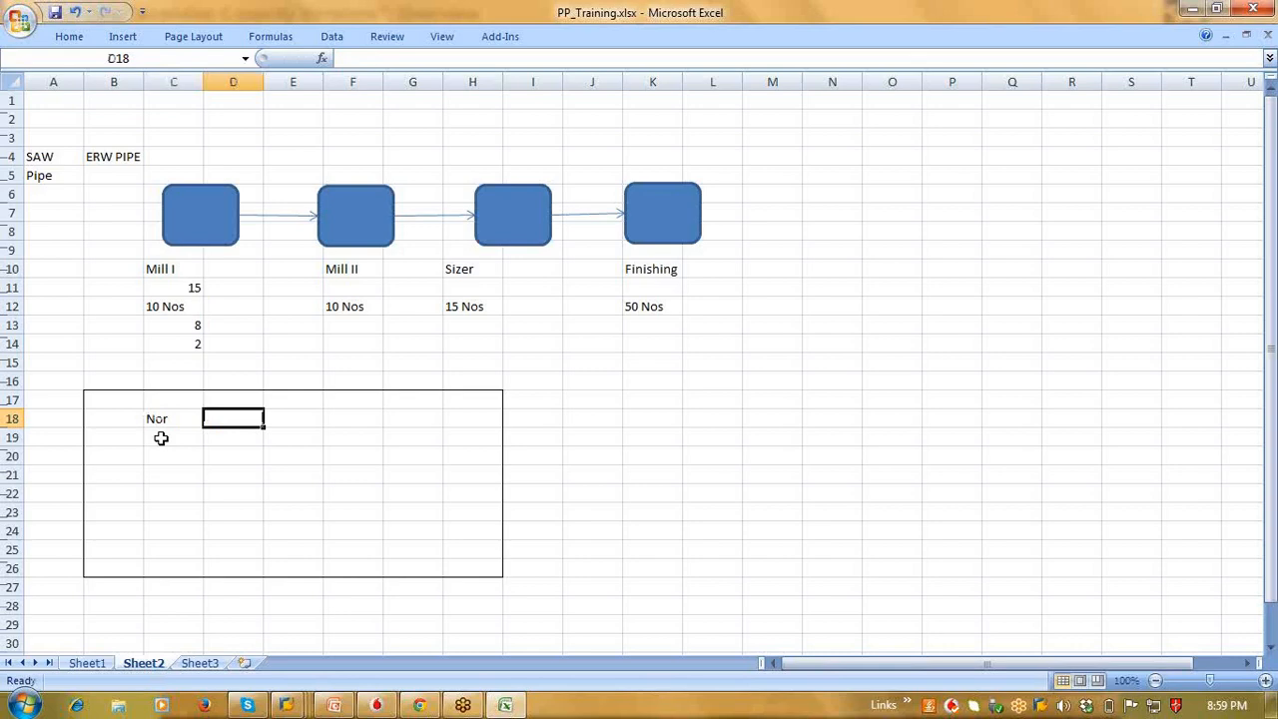
text(8)
key(Return)
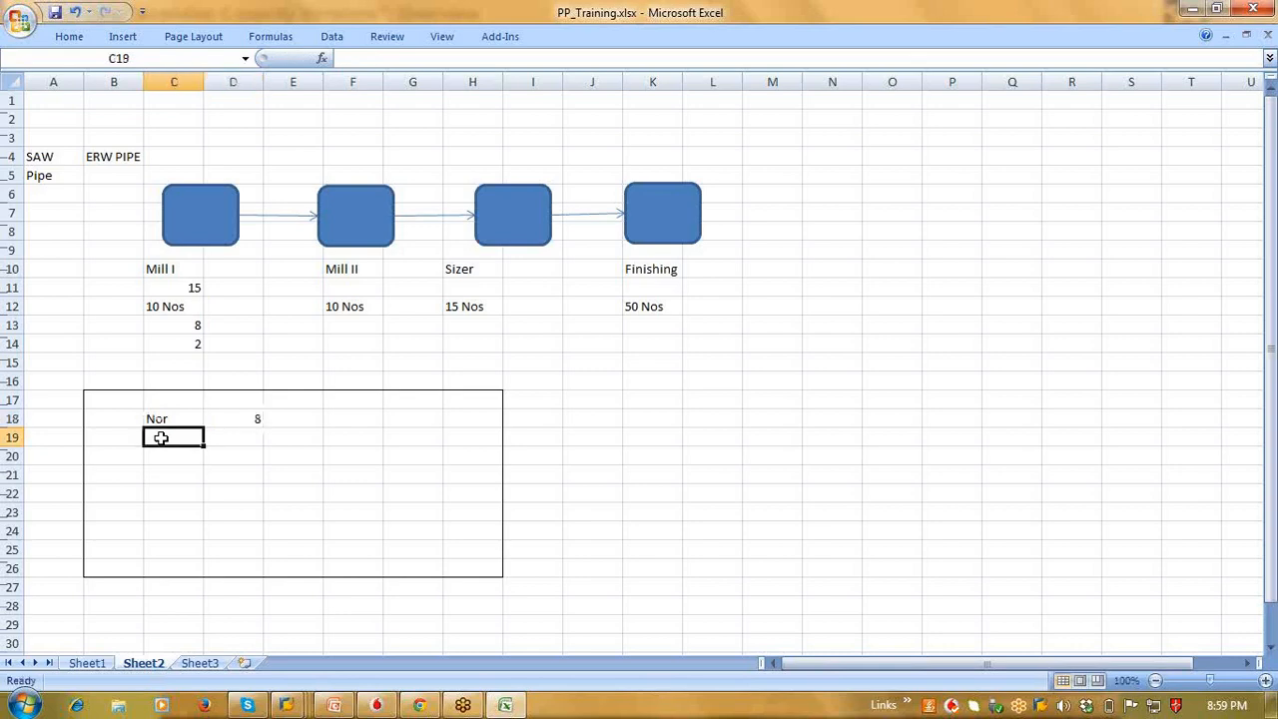
Step: Add Min with 6 in row 19 and Max with 13 in row 20 below Nor, and save the workbook
text(Min)
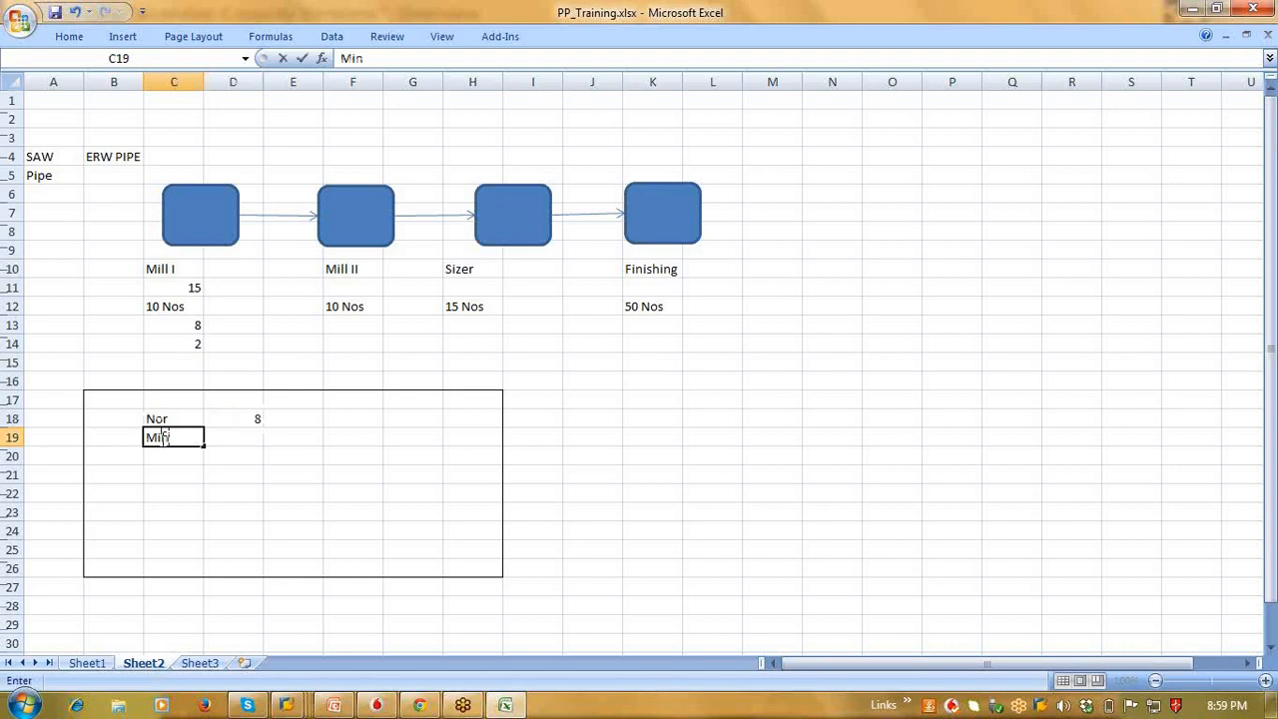
key(Tab)
text(6)
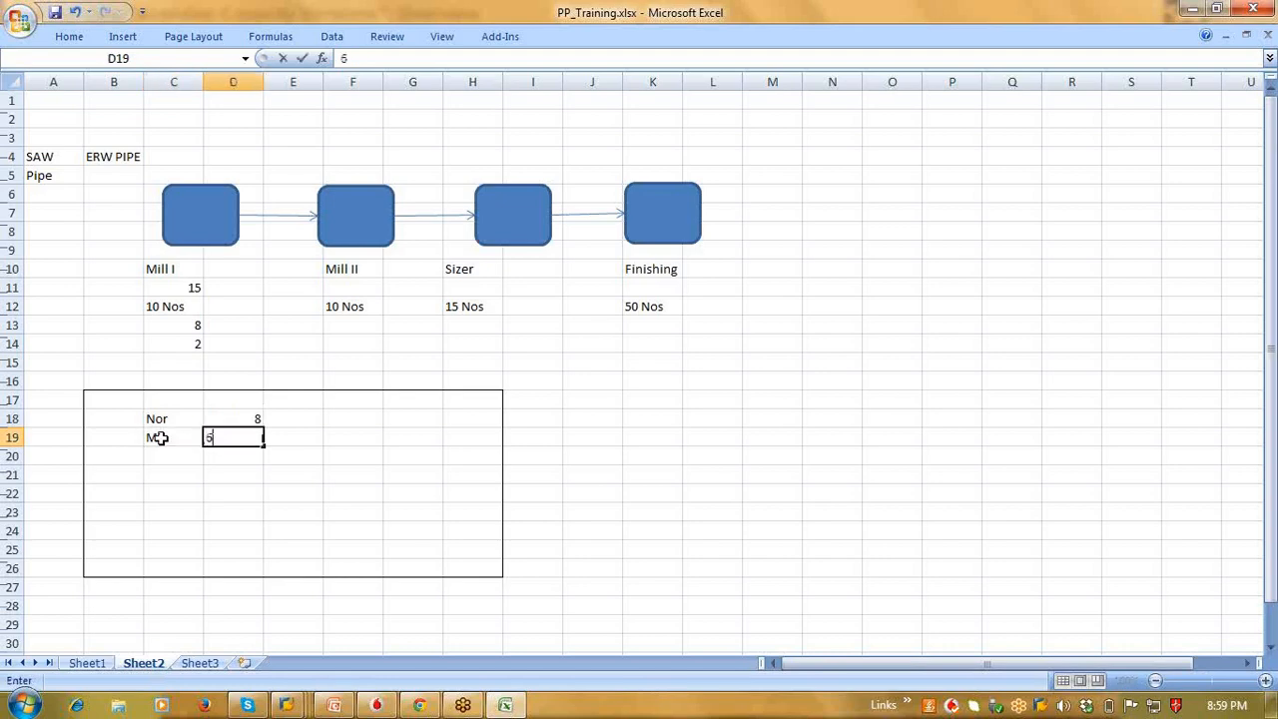
key(Return)
key(Left)
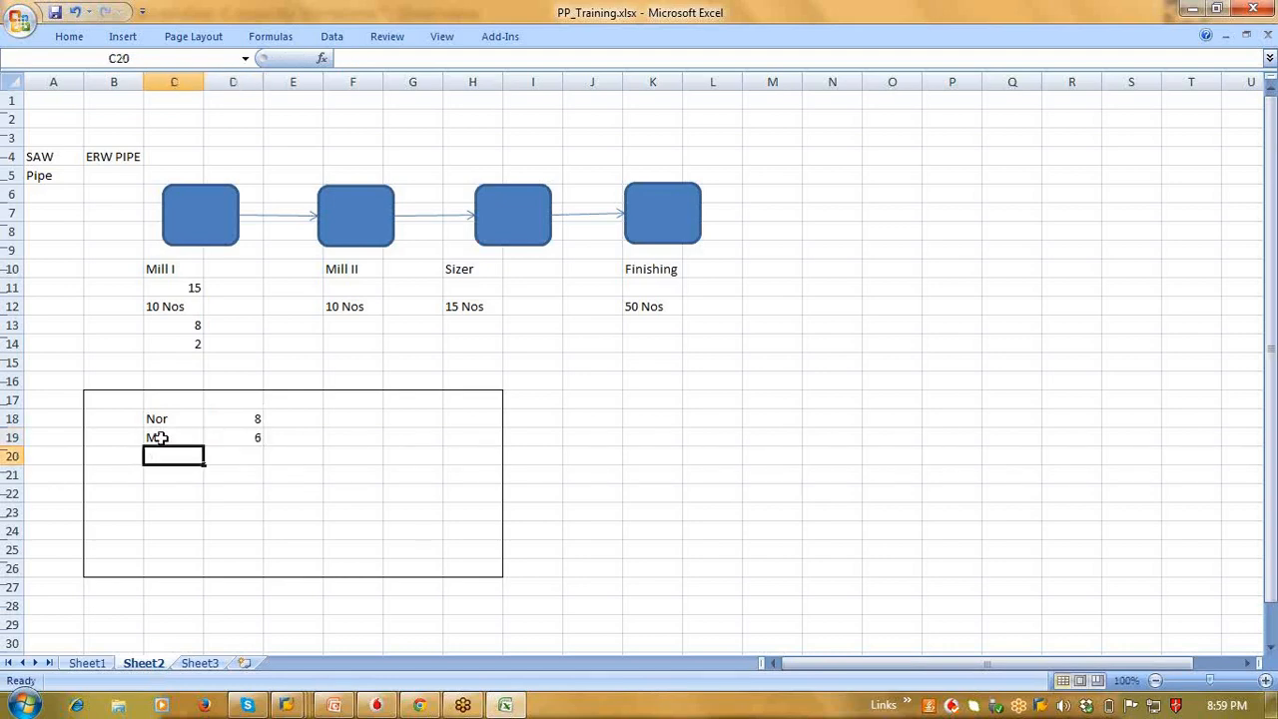
text(Max)
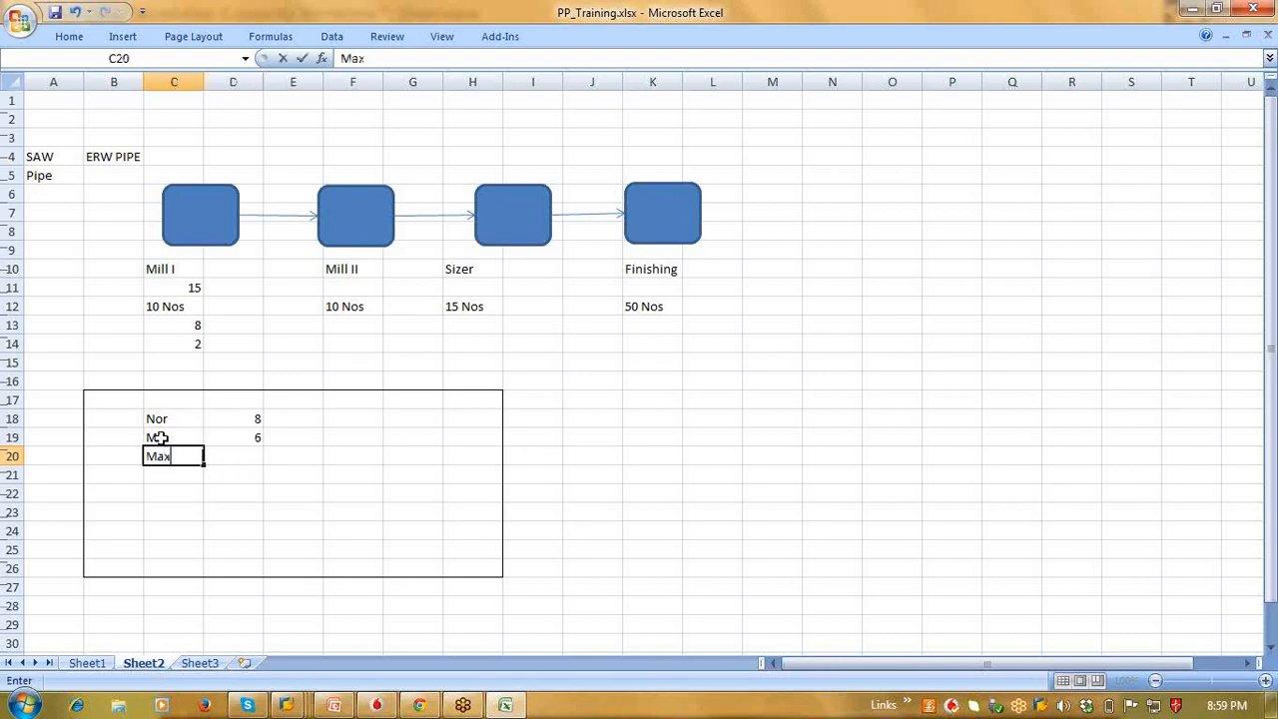
key(Tab)
text(13)
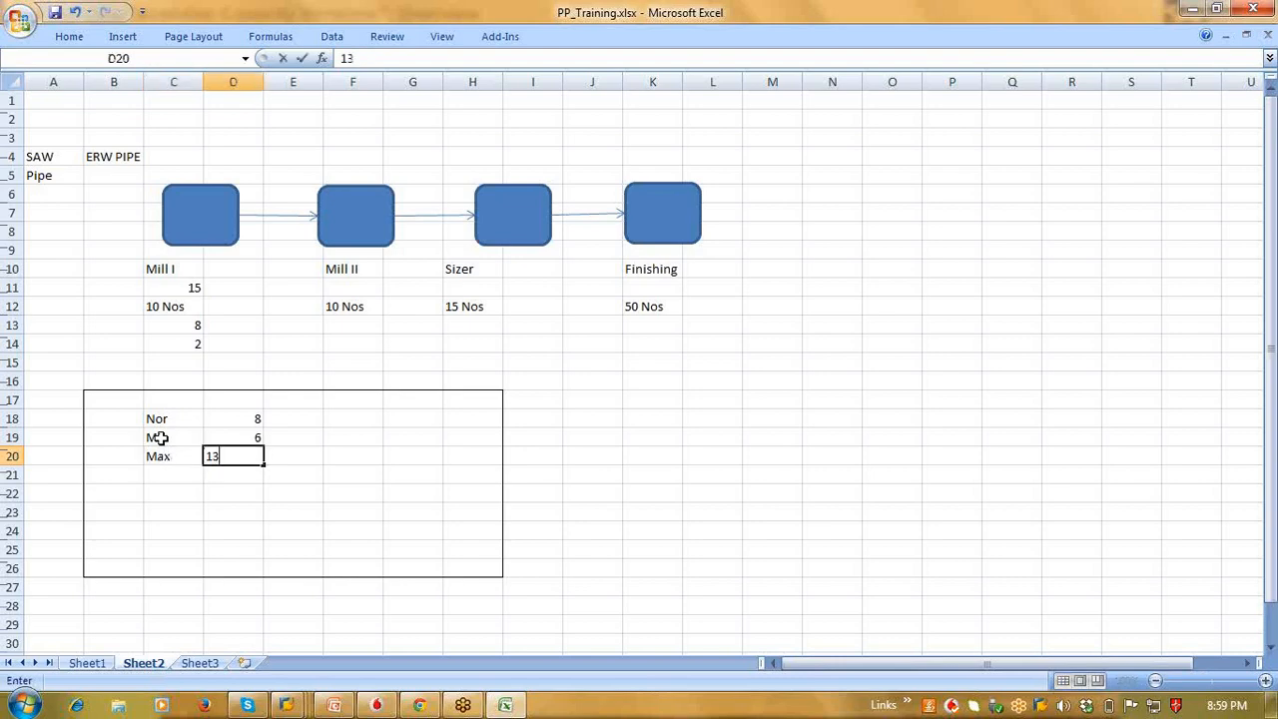
key(Return)
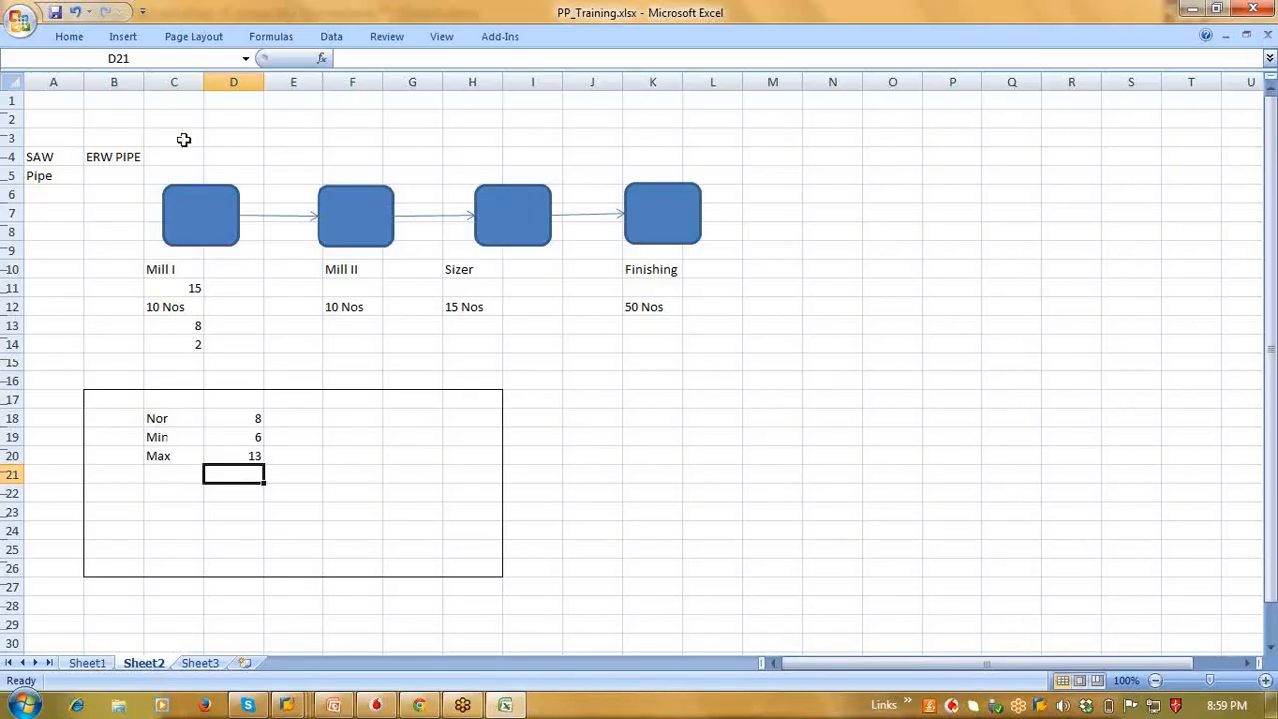
click(62, 10)
Step: Label the Mill I values in B11:B14 as Max, Normal, Min and Current Lot
click(128, 289)
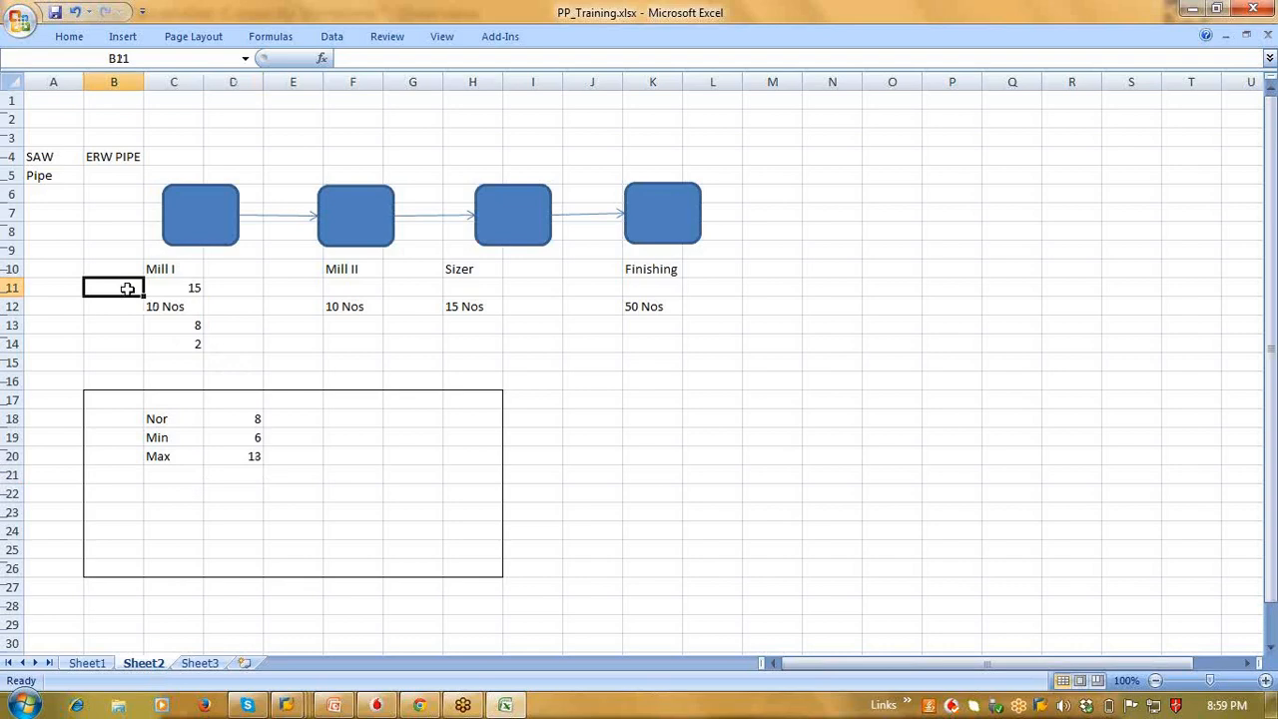
text(Max)
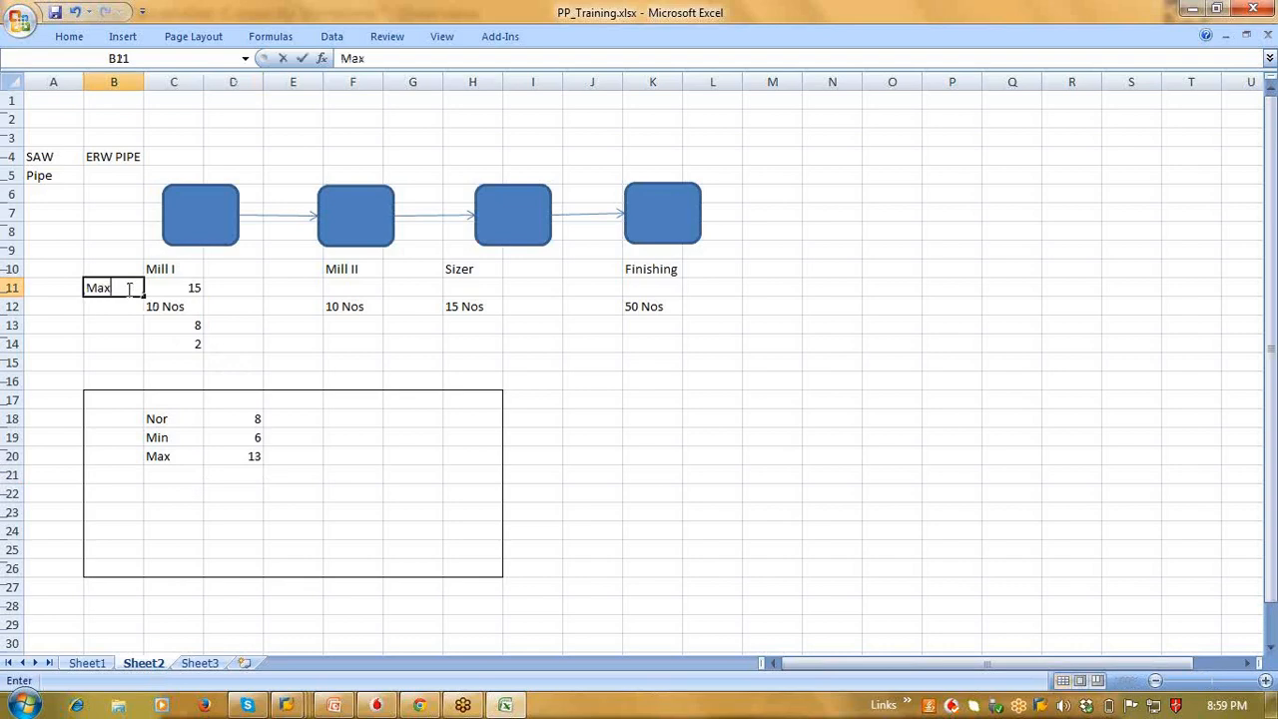
key(Return)
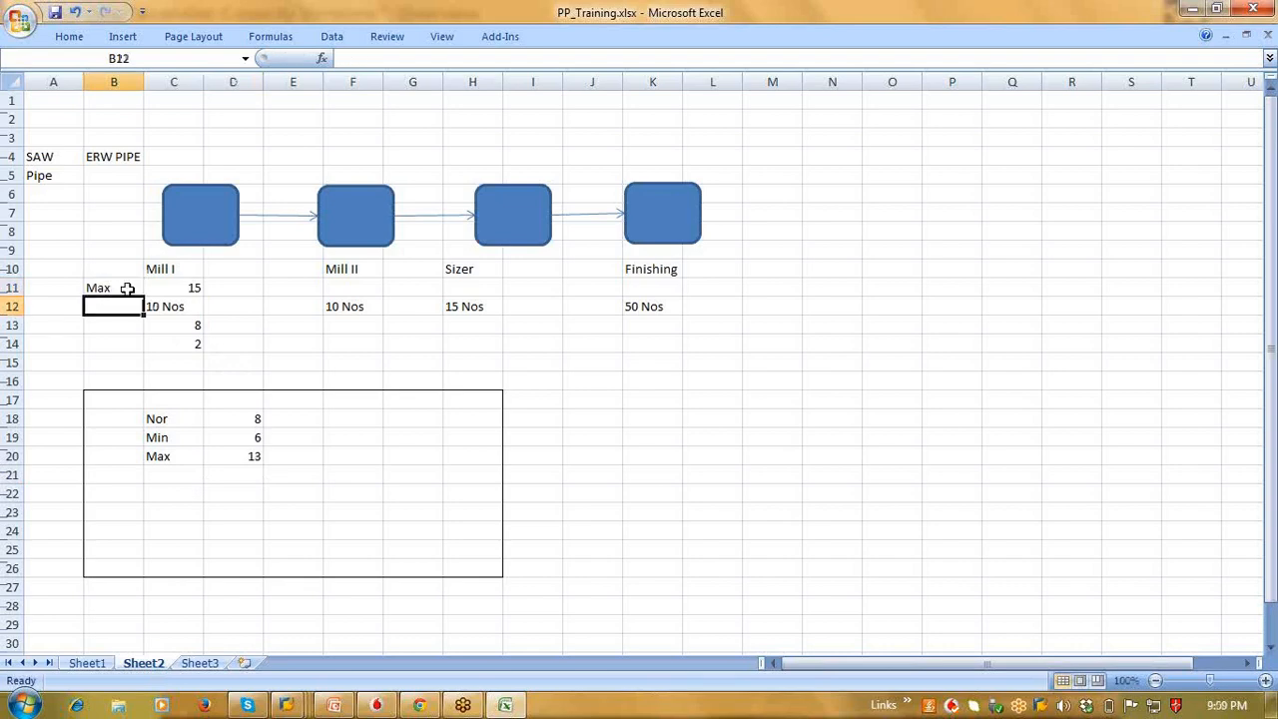
text(Normal)
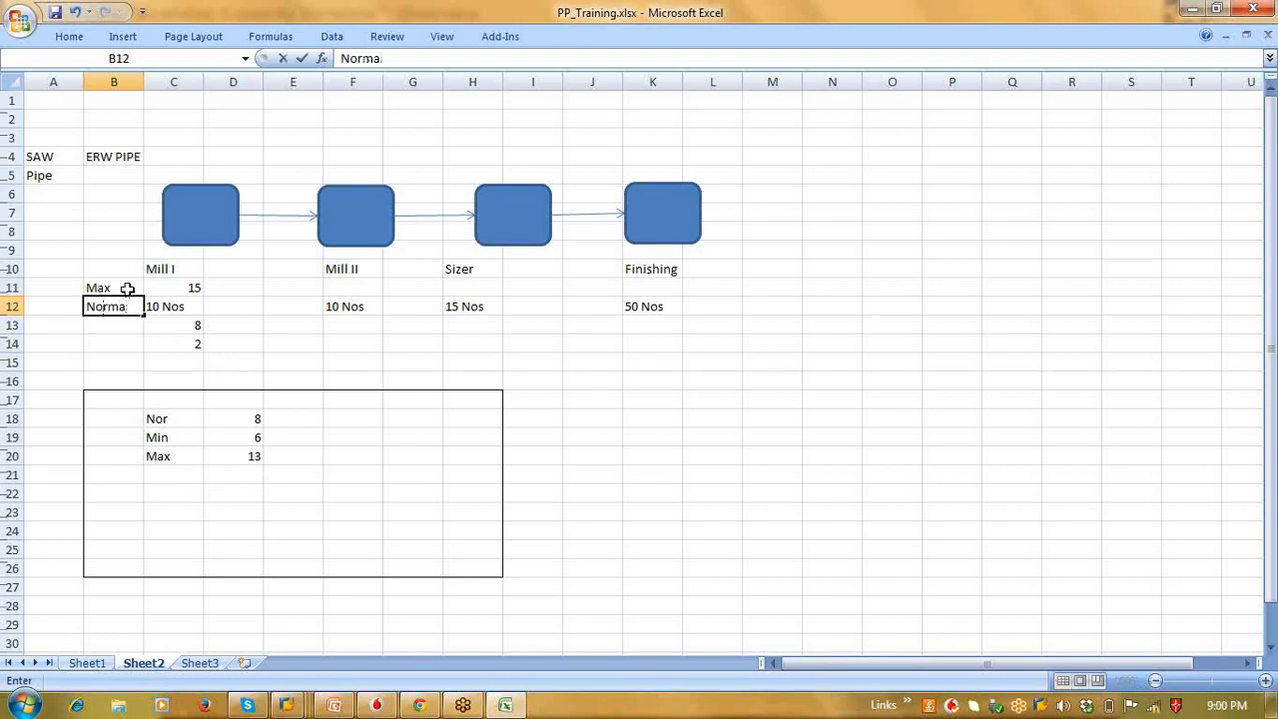
key(Return)
text(Min)
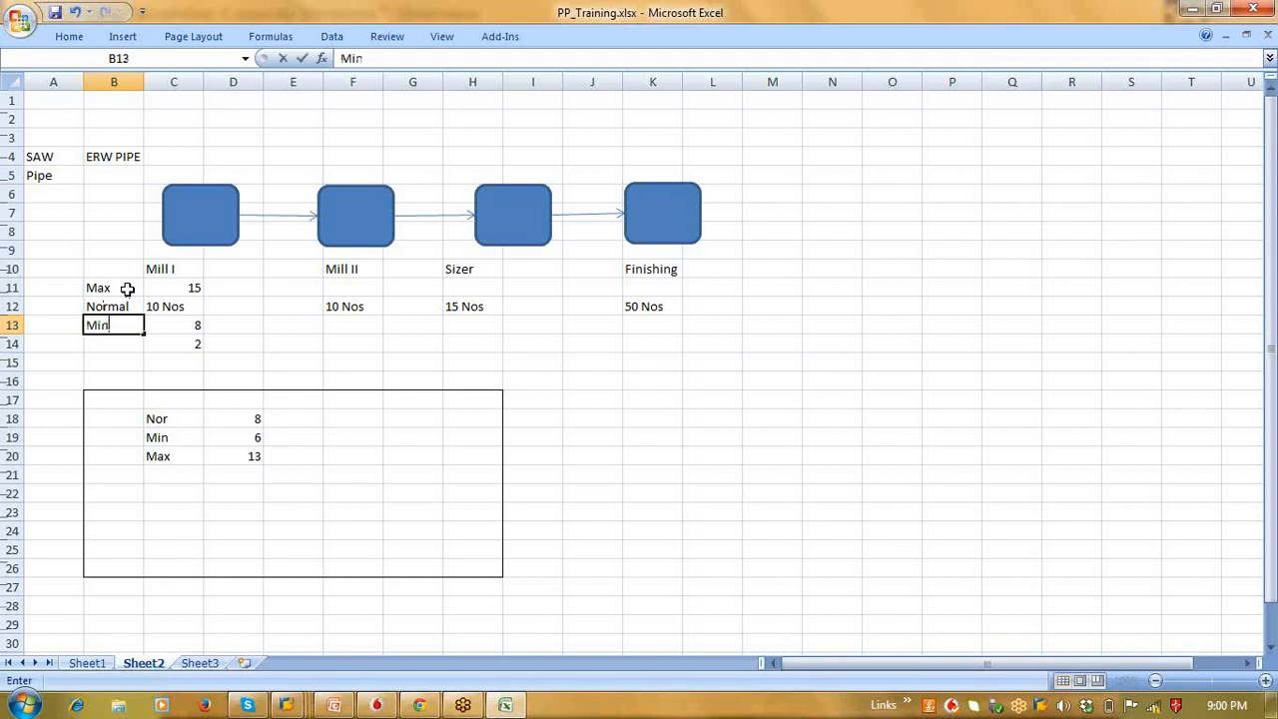
key(Return)
text(Cu)
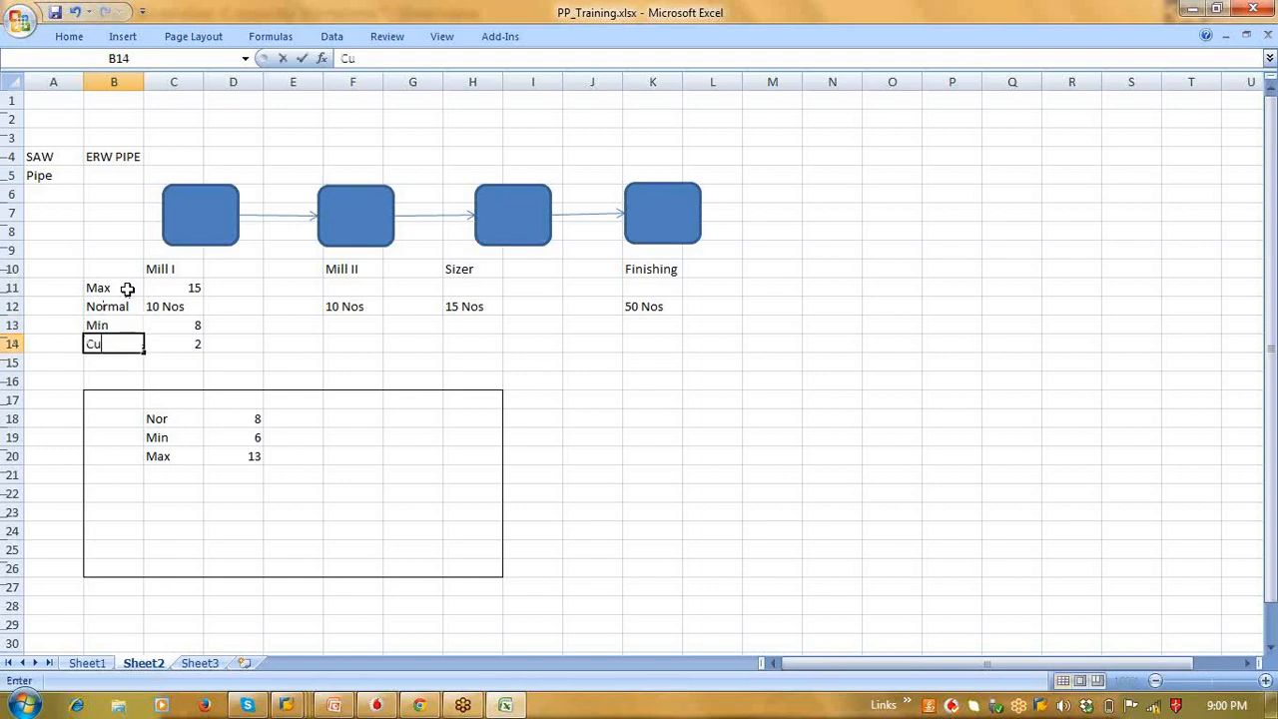
text(rrent Lot)
key(Return)
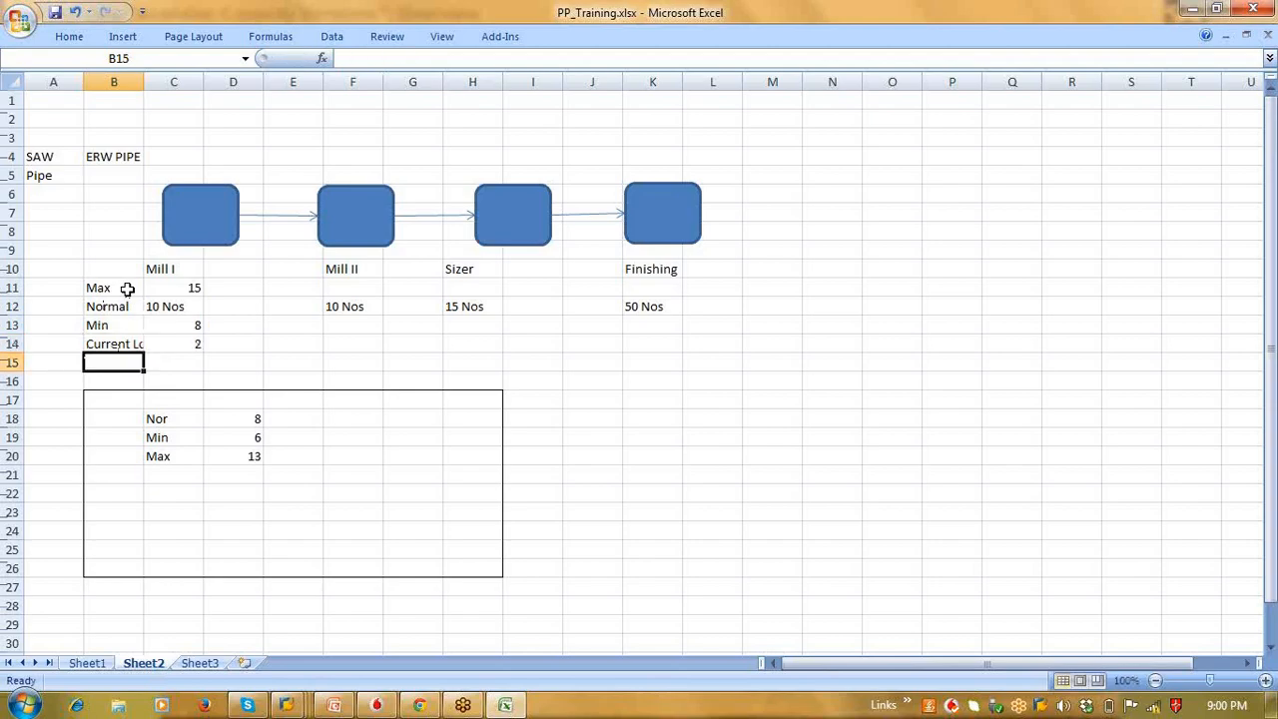
click(257, 414)
text(=)
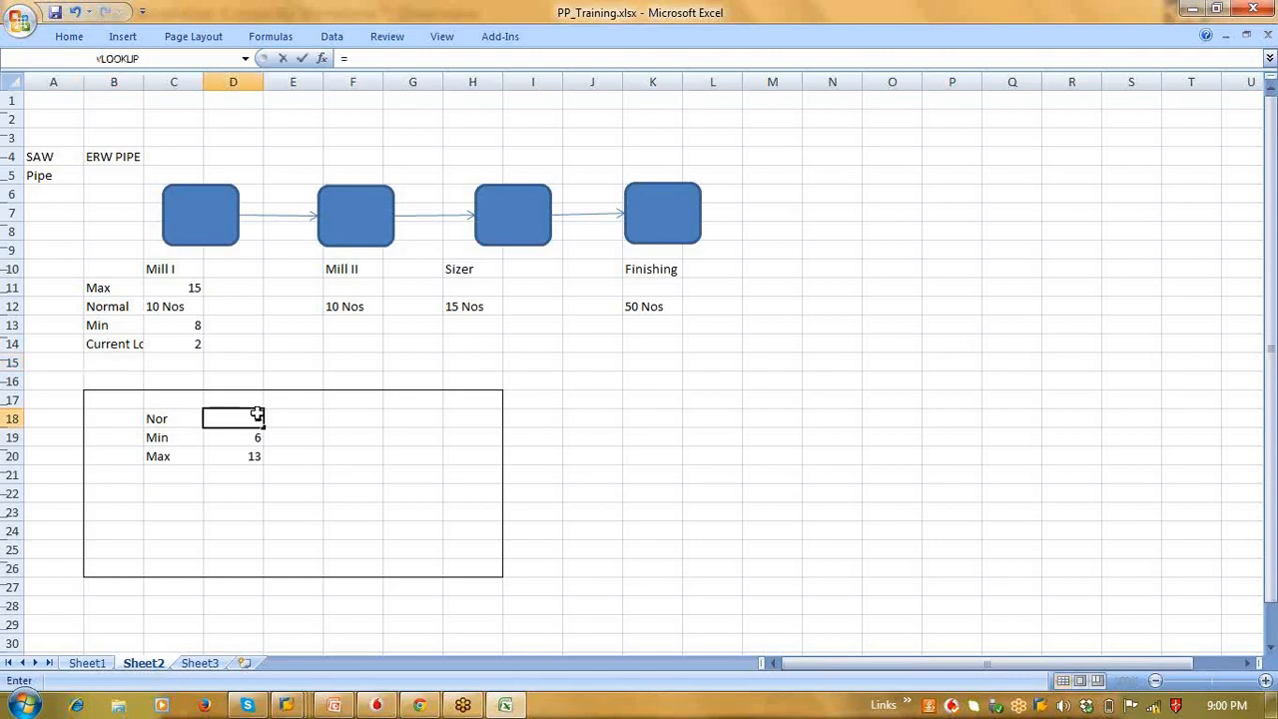
key(Escape)
Step: Replace the Mill I Normal entry in C12 with the plain number 10
click(186, 308)
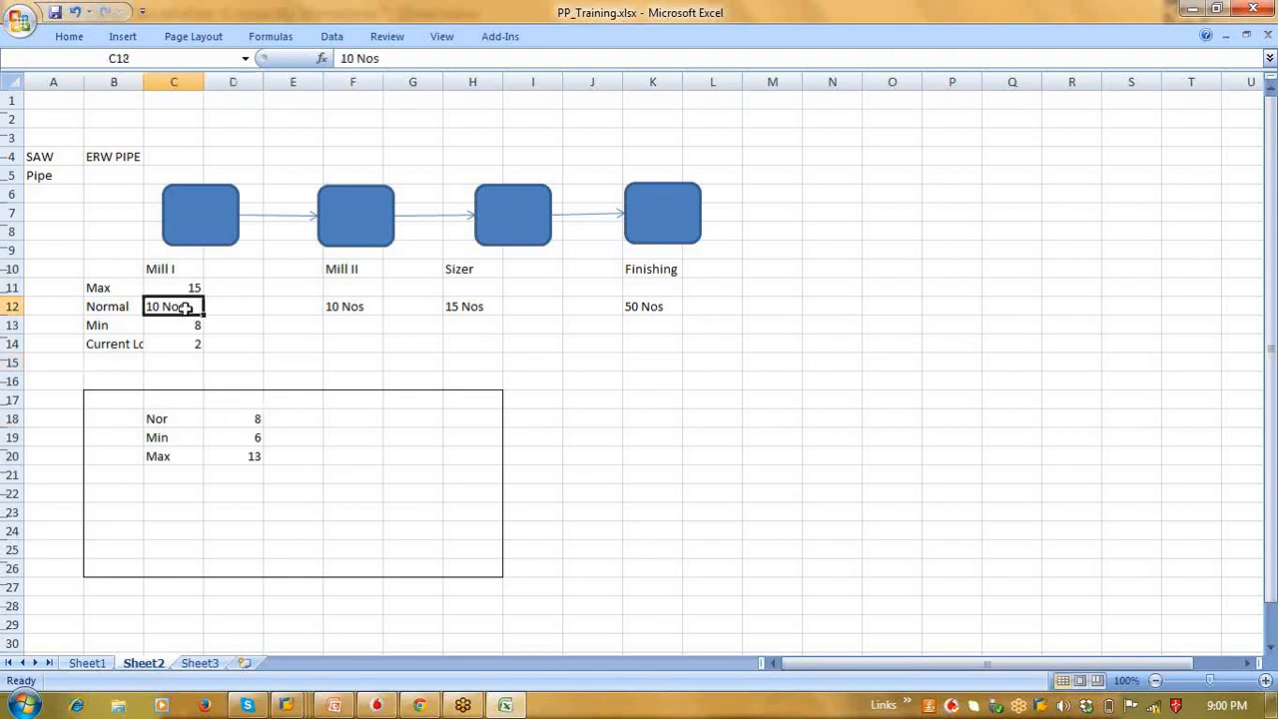
text(10)
key(Return)
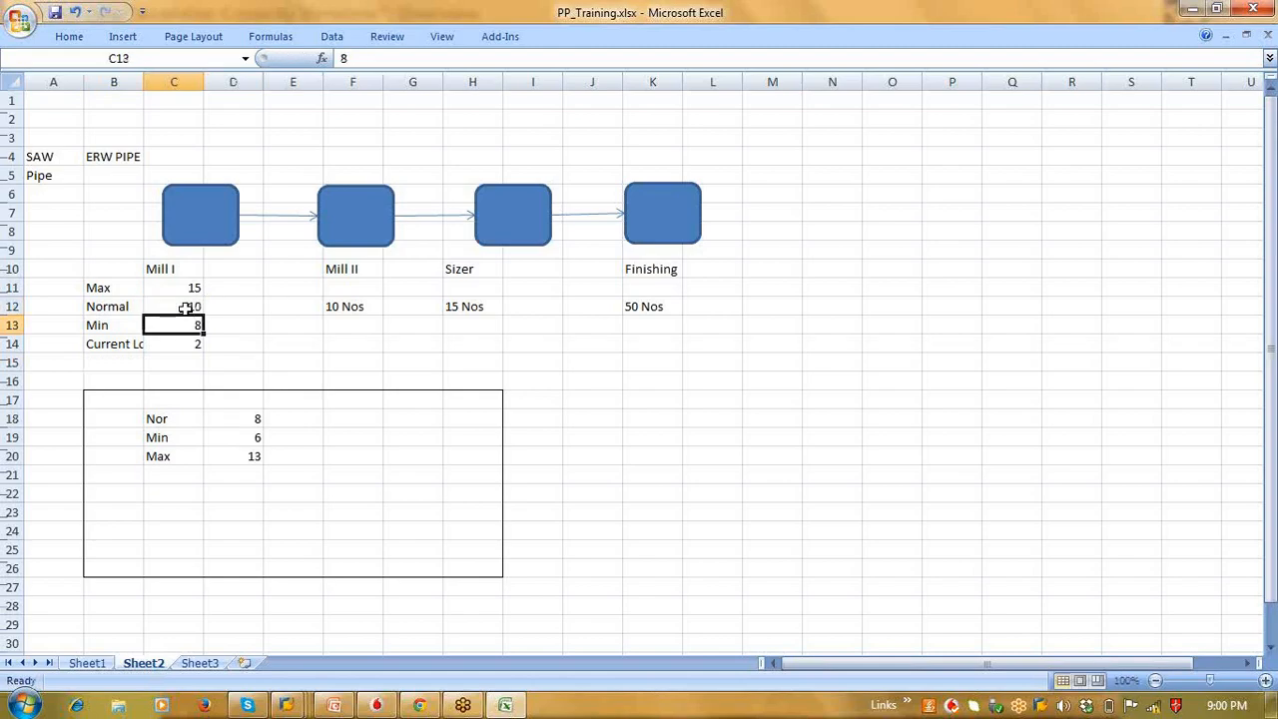
Step: Calculate the Nor value in D18 with the formula =C12-C14
key(Down)
key(Down)
key(Down)
key(Down)
key(Right)
key(Right)
key(Down)
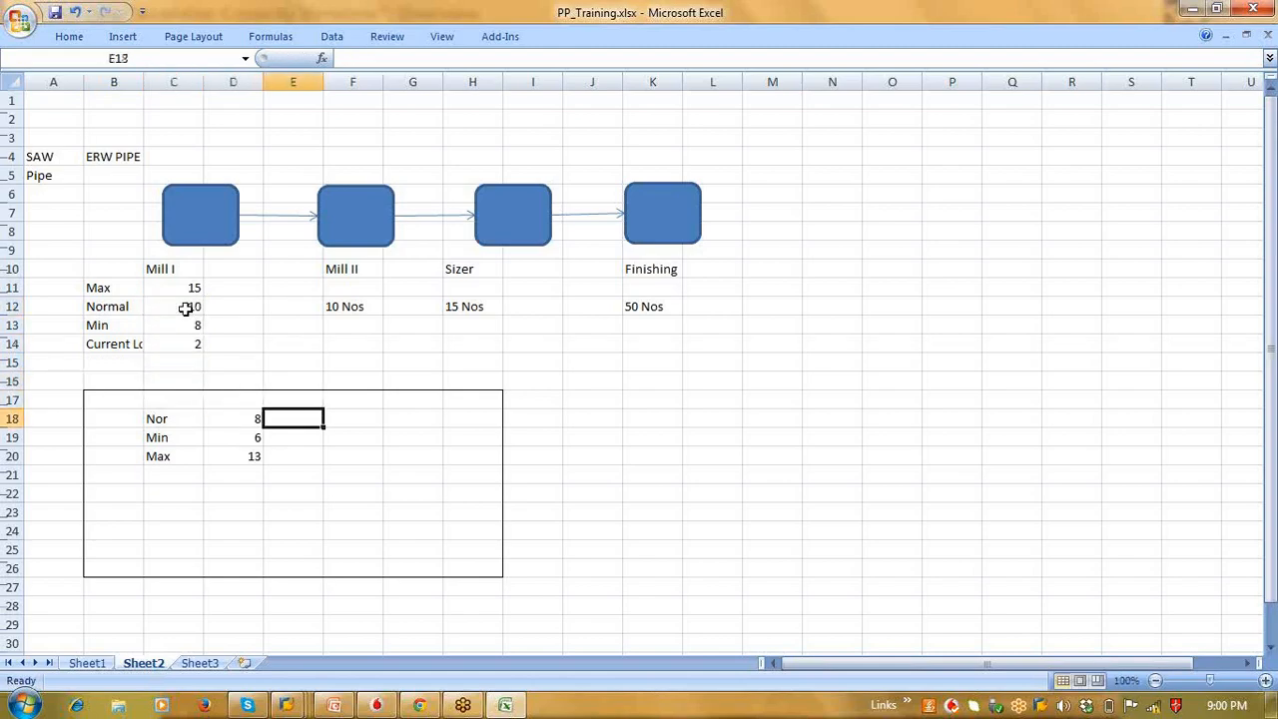
key(Left)
text(=)
click(186, 308)
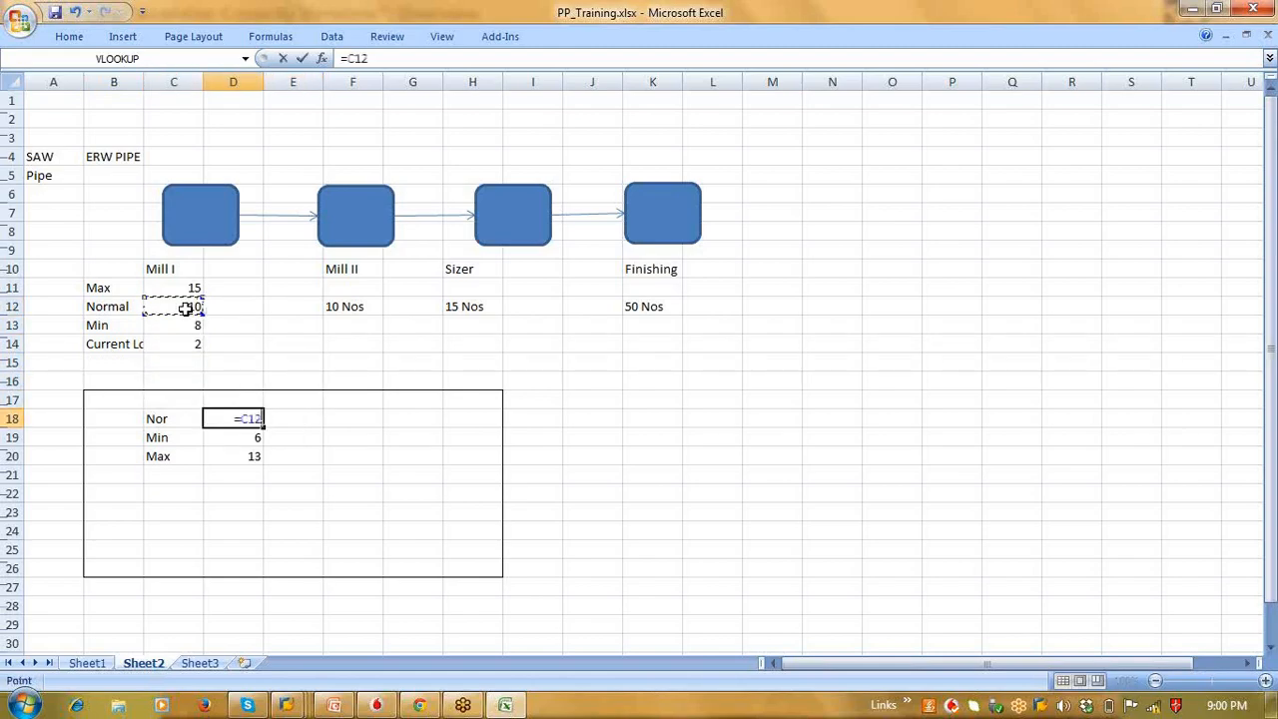
text(-)
click(182, 347)
key(Return)
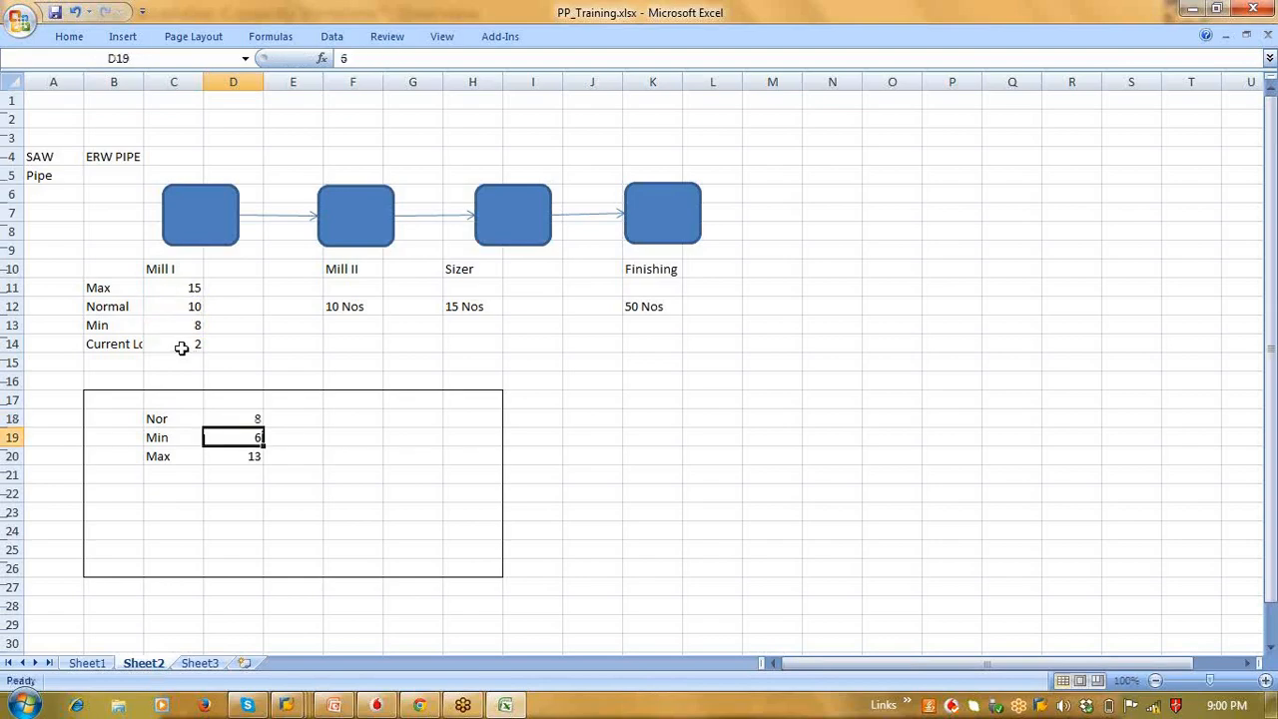
Step: Calculate the Min value in D19 with the formula =C13-C14
text(=)
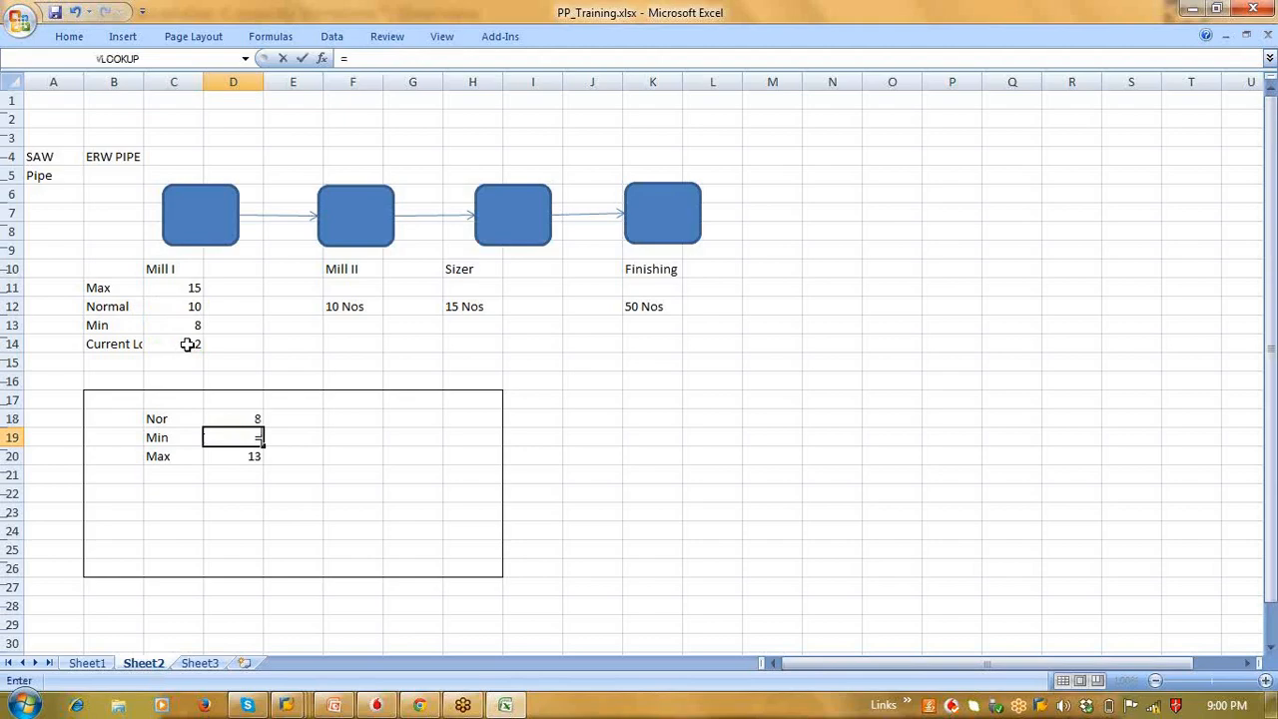
click(196, 328)
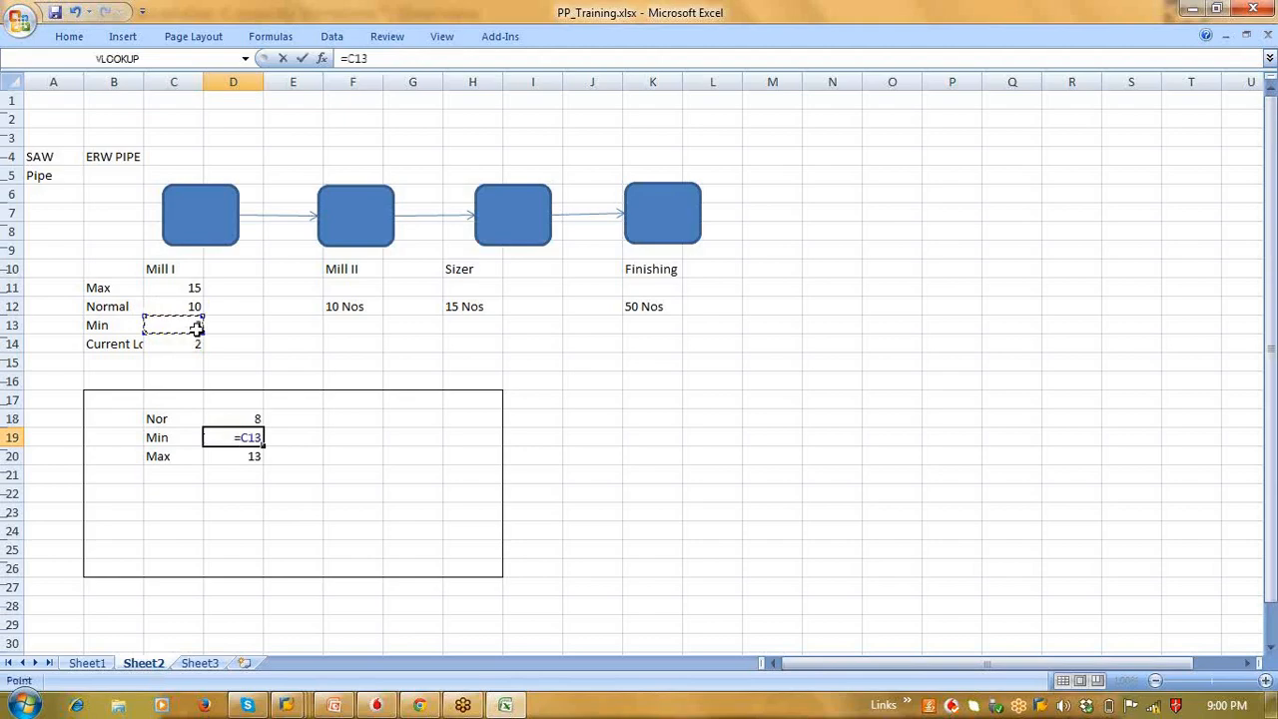
text(-)
click(187, 349)
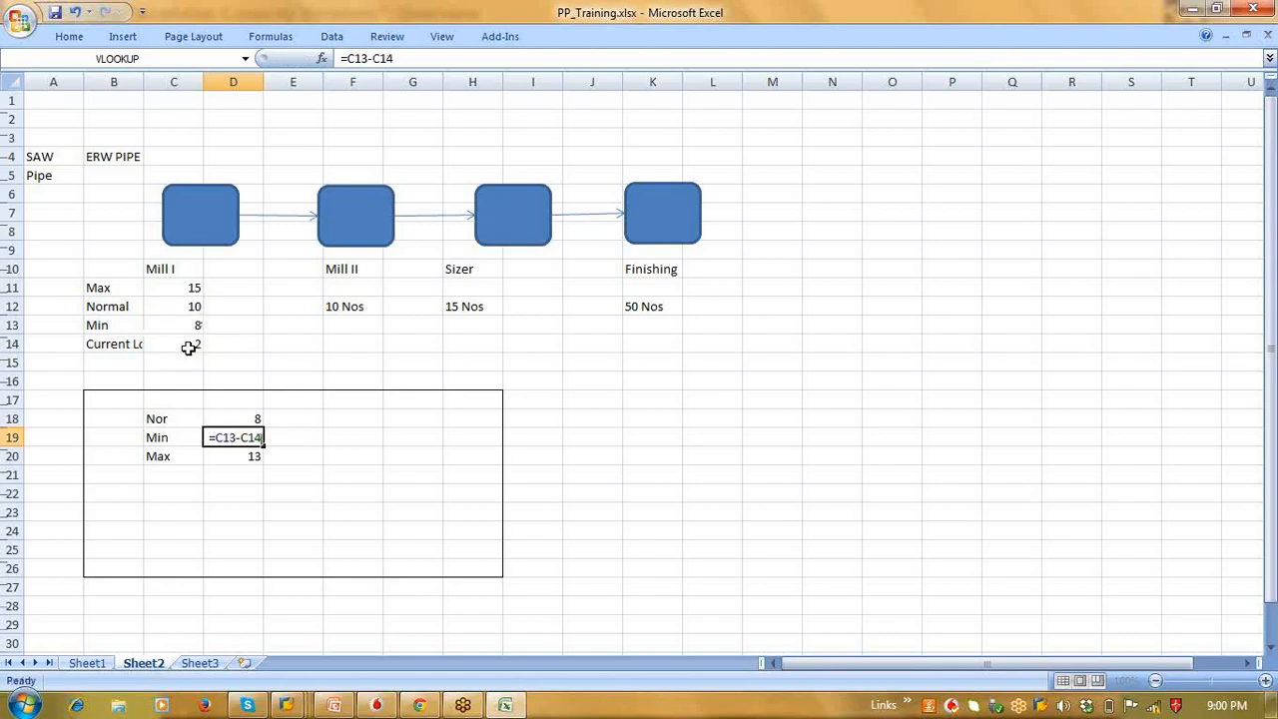
key(Return)
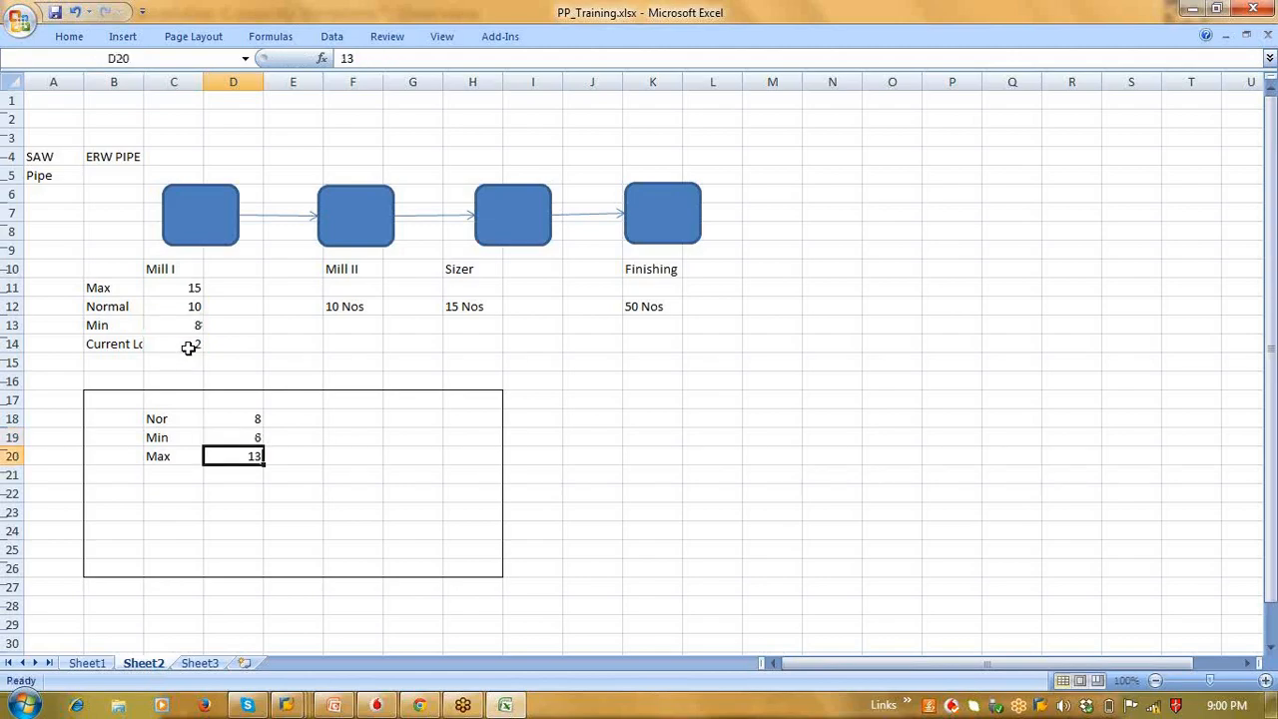
Step: Calculate the Max value in D20 with the formula =C11-C14
text(=)
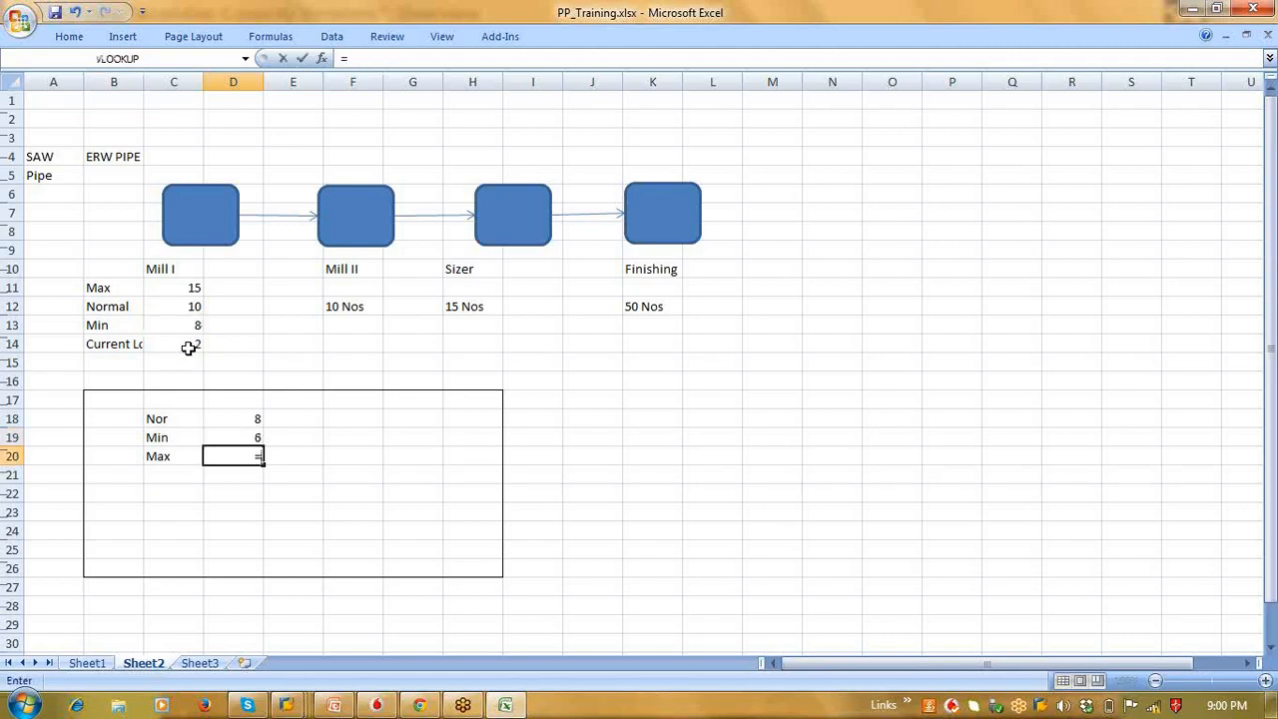
click(180, 291)
text(-)
click(193, 347)
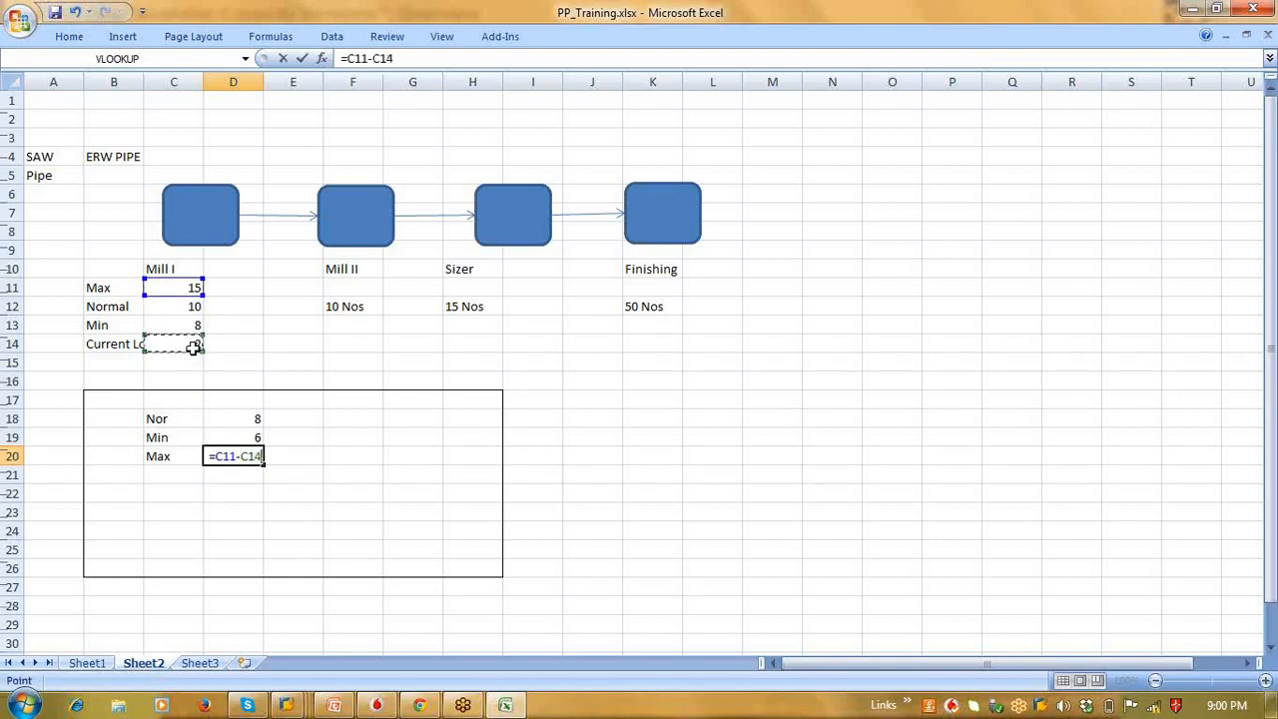
key(Return)
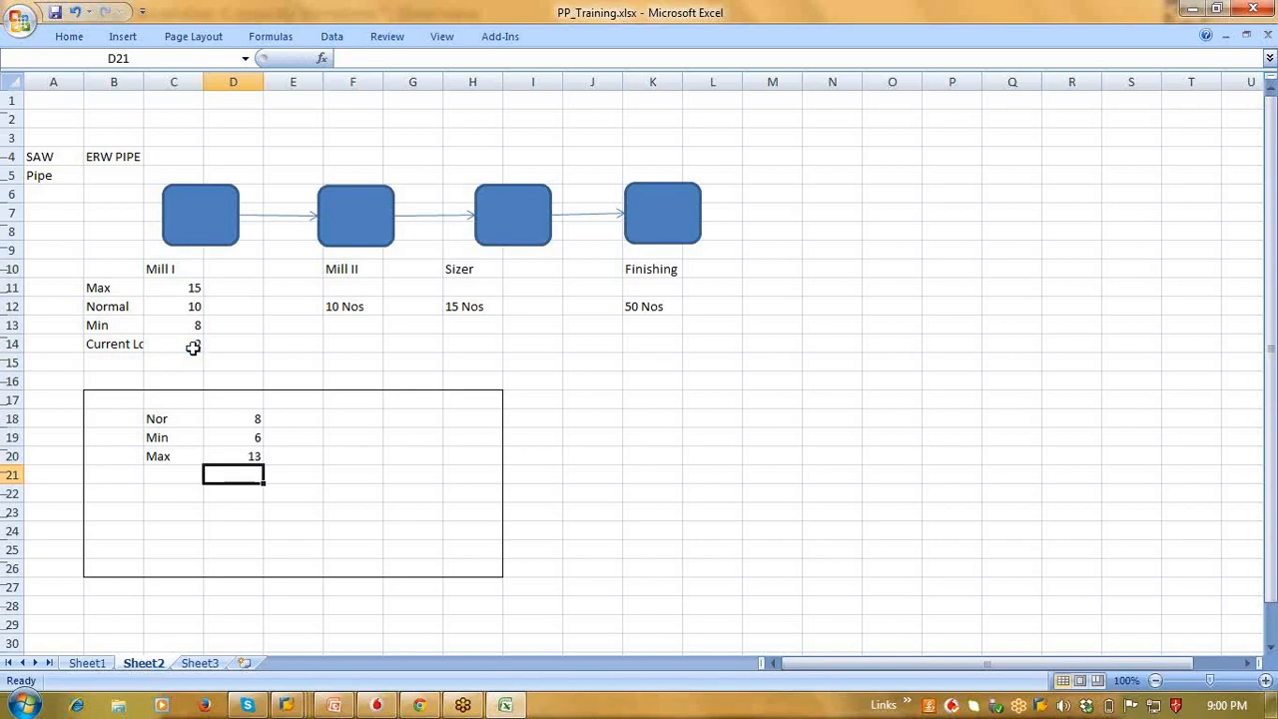
Step: Switch to SAP, leave the available capacity versions overview and collapse the Available Capacity node in the implementation guide
key(alt+Tab)
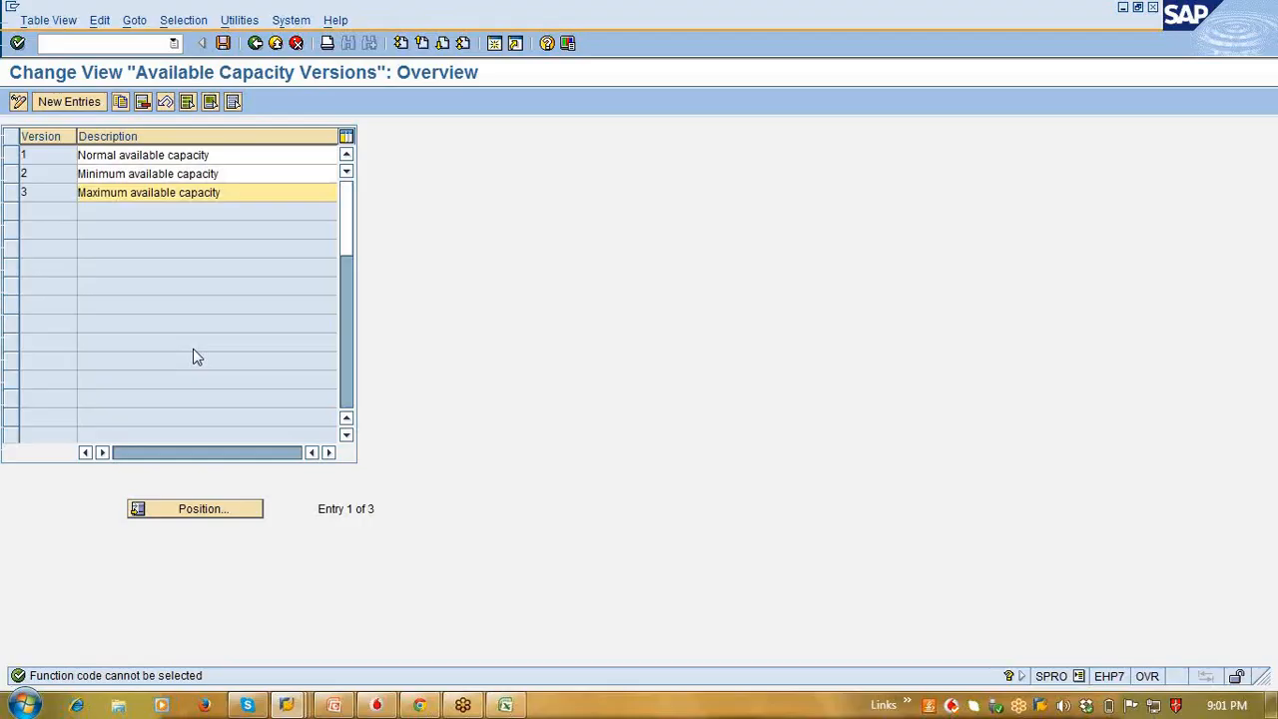
key(F3)
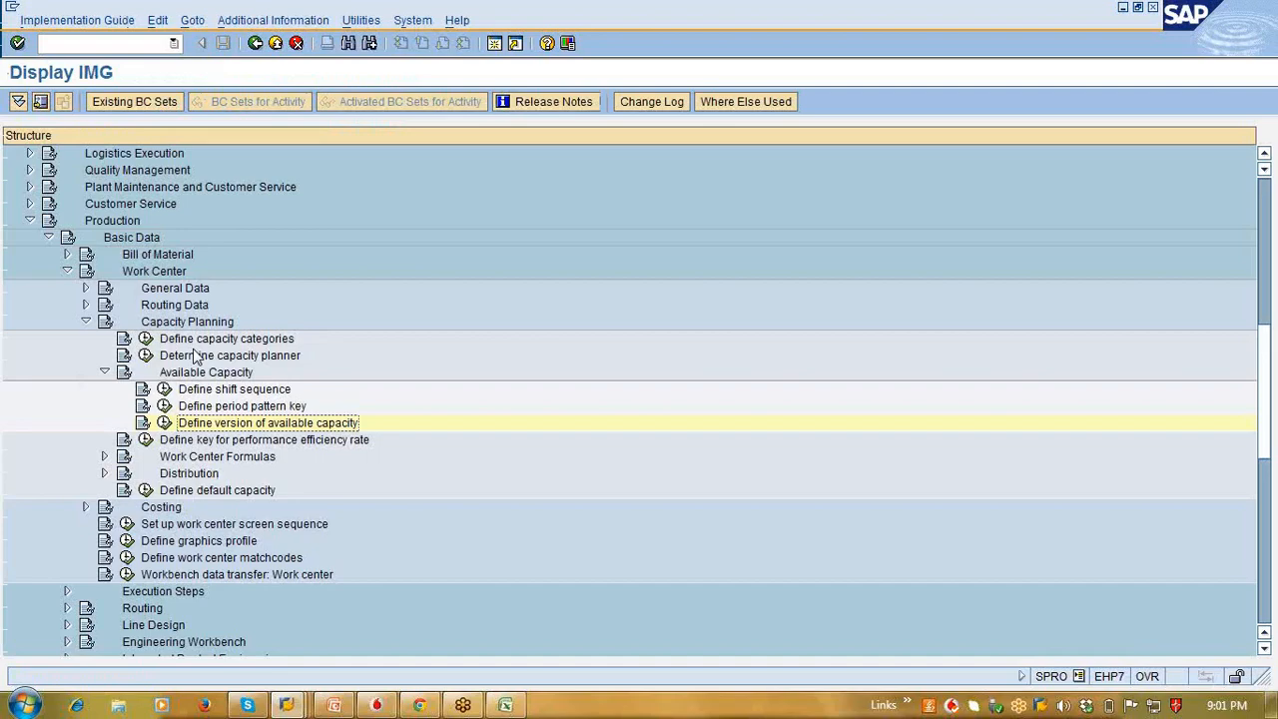
click(104, 371)
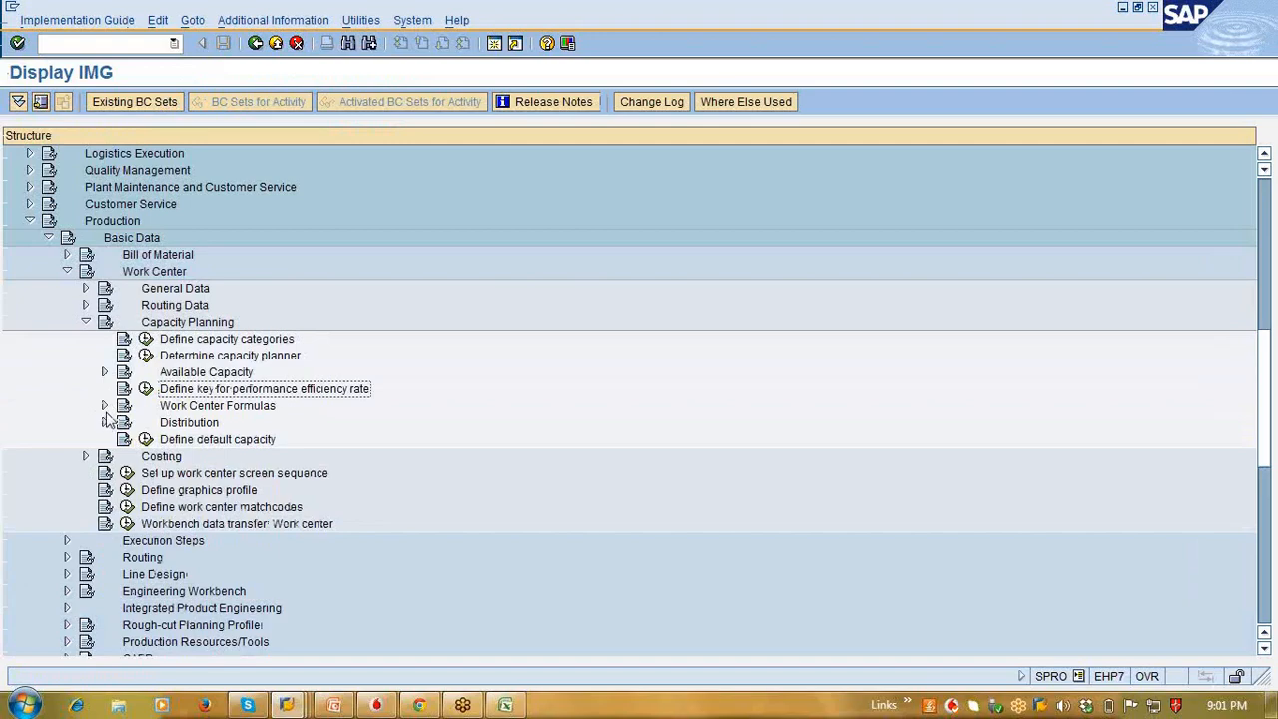
Step: Switch to Excel and review the Mill I Max, Normal and Min entries in the pipe process sheet
click(504, 705)
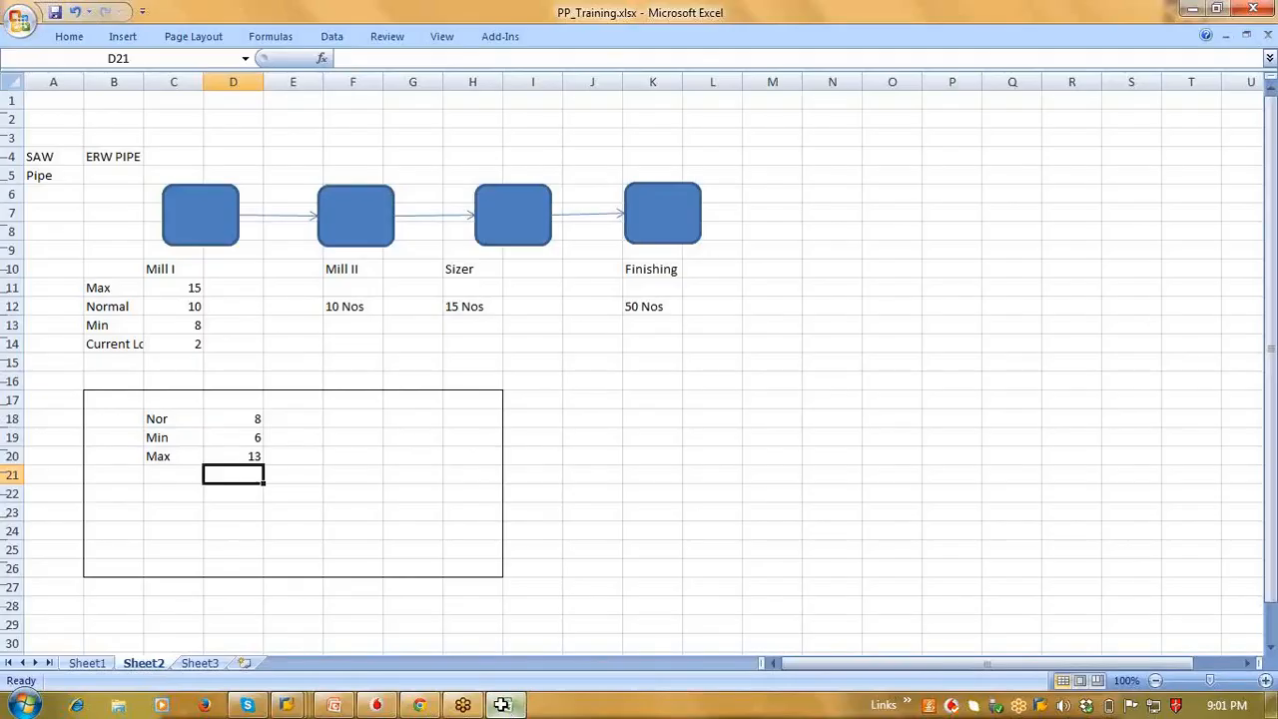
click(186, 307)
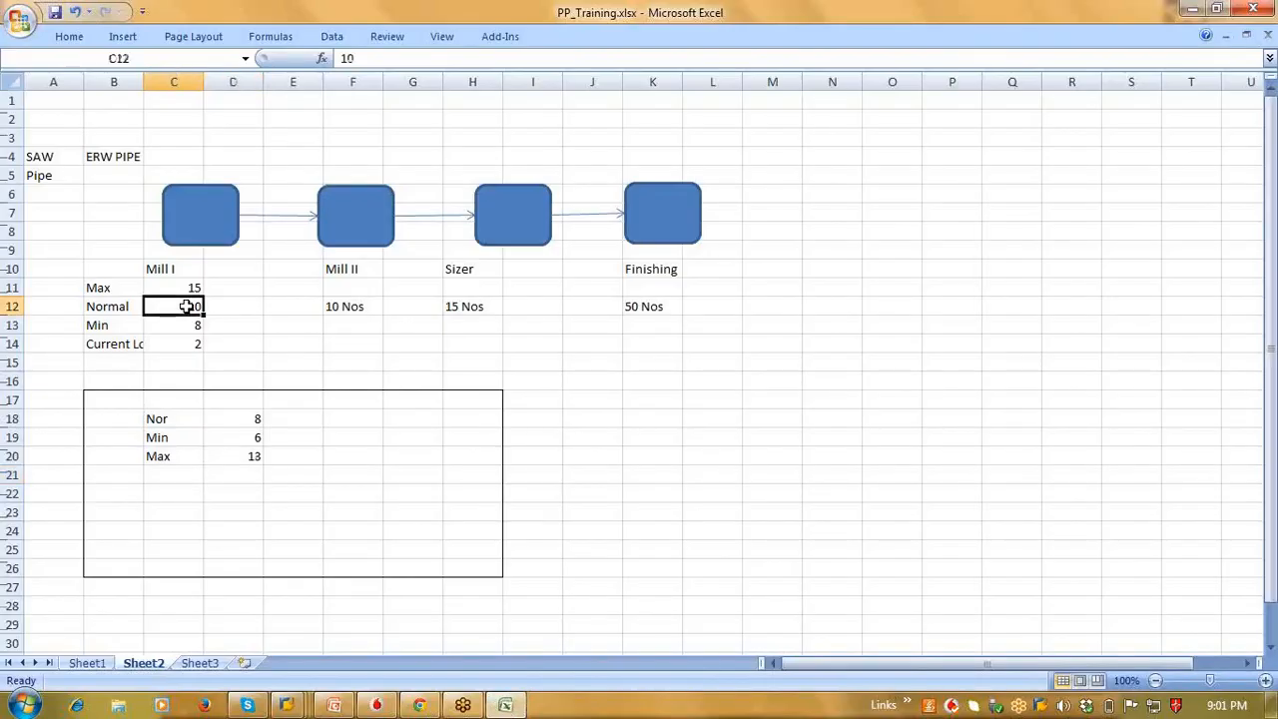
key(Up)
key(Down)
key(Left)
key(Down)
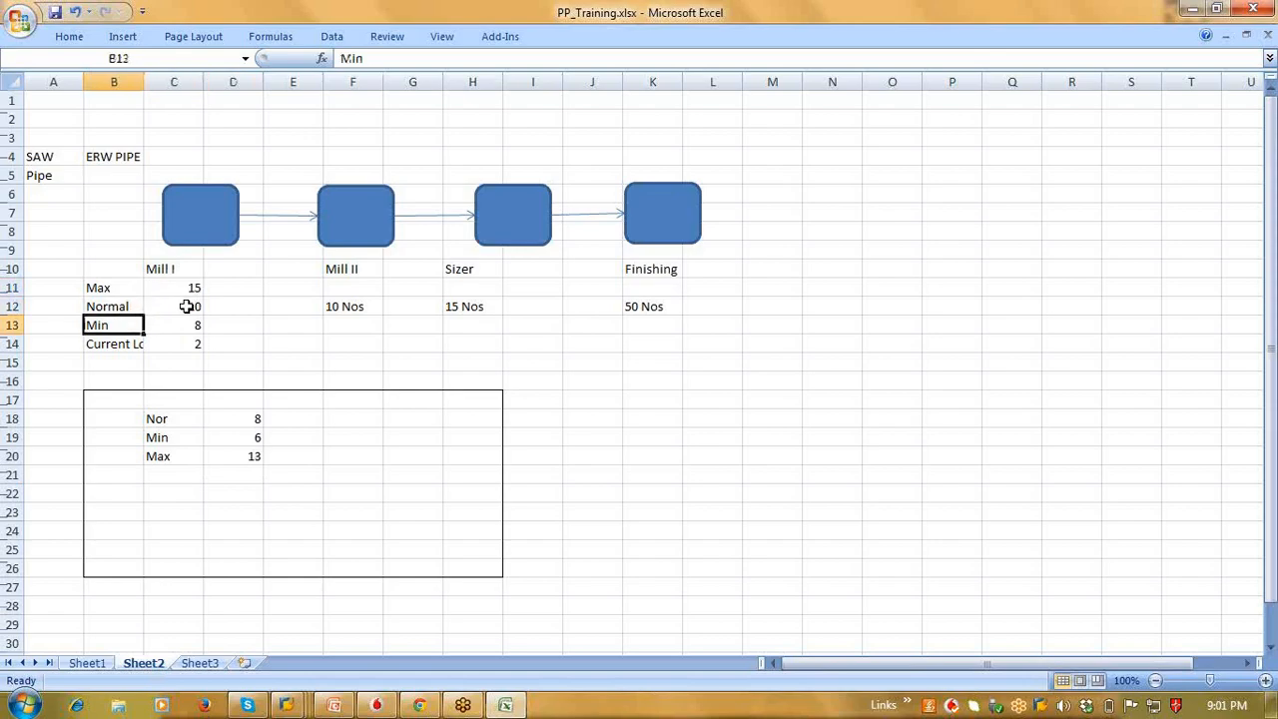
key(Right)
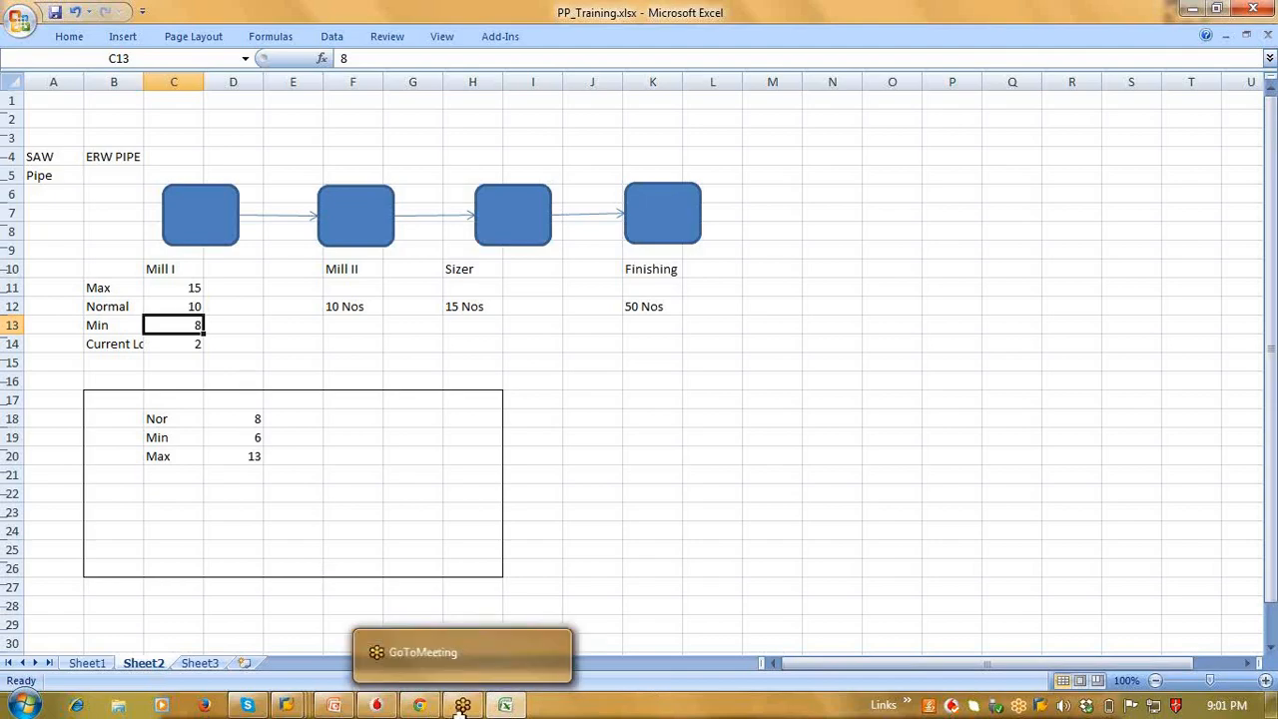
Step: Switch to SAP's Display IMG, open the work center formula parameters under Work Center Formulas and examine the CMR11 Machine entry
click(285, 705)
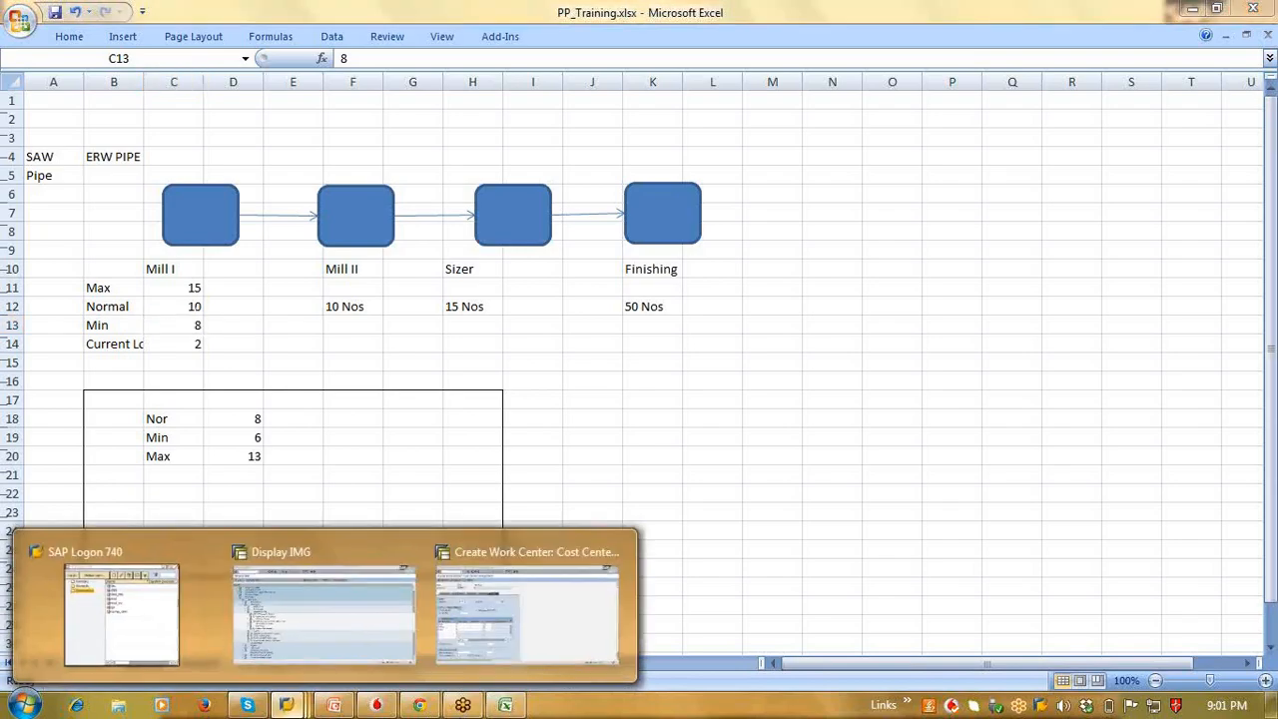
click(344, 617)
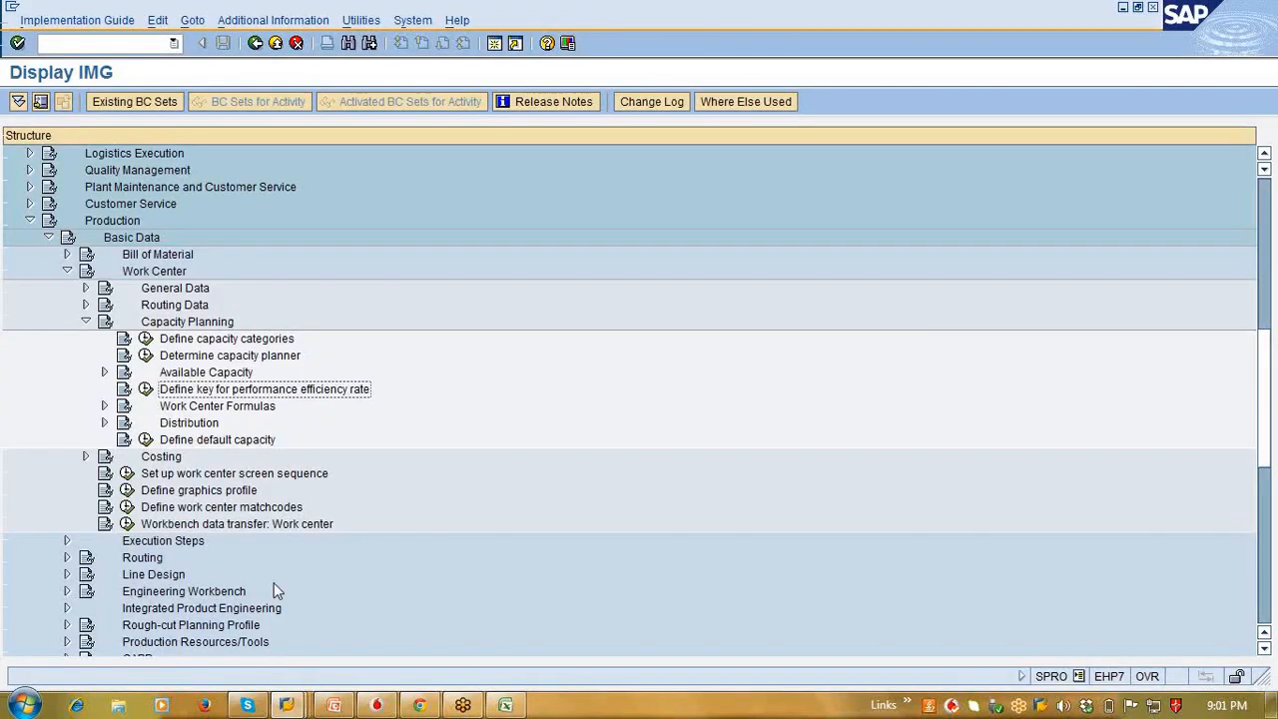
click(104, 408)
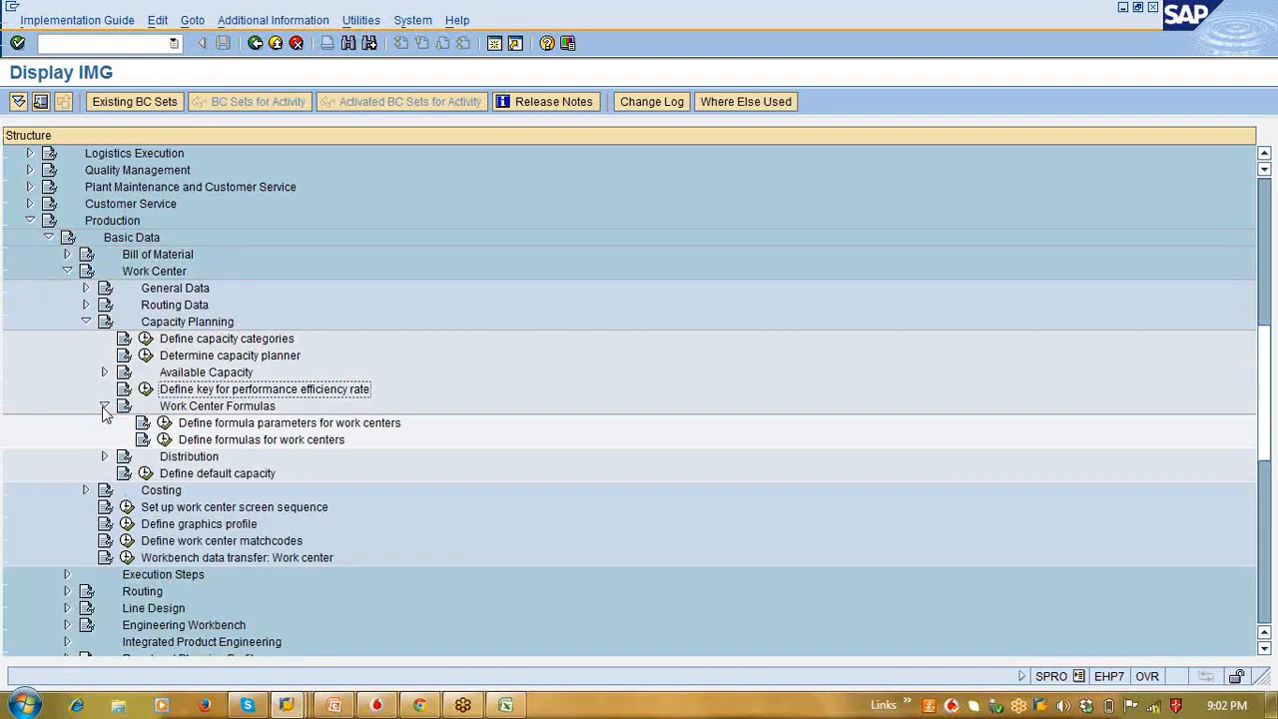
click(164, 425)
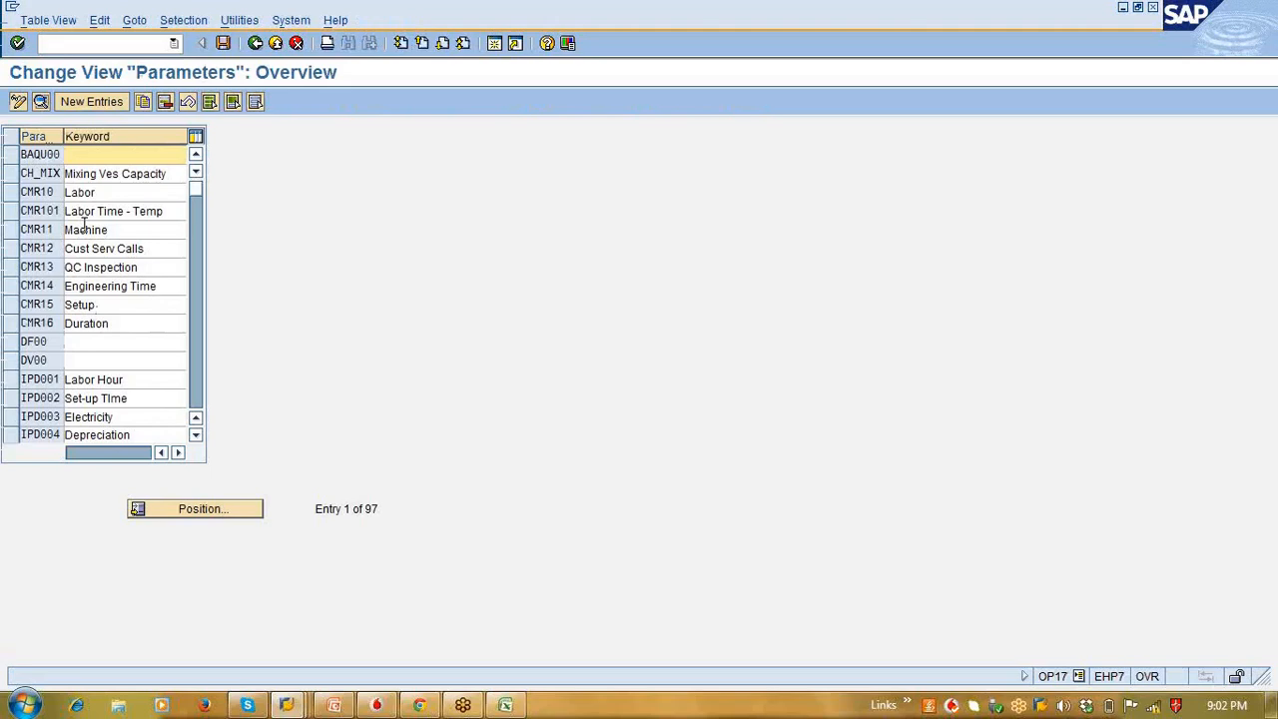
click(124, 230)
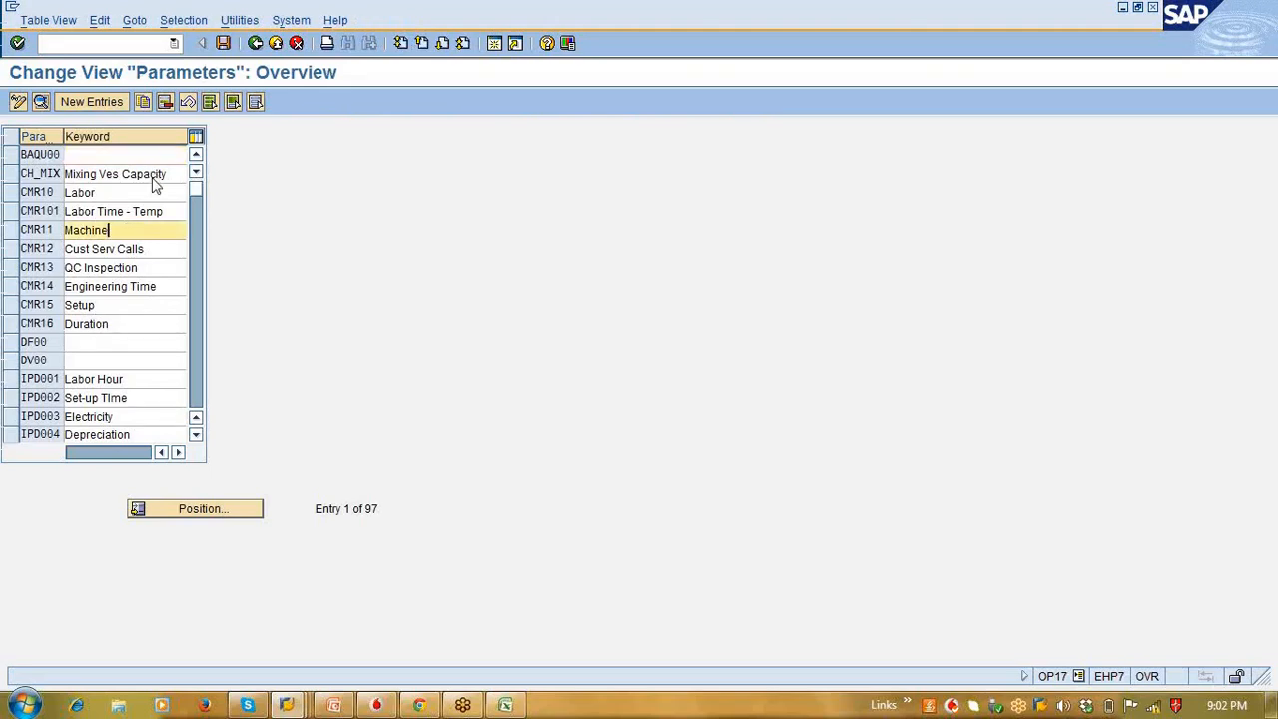
Step: Leave the parameters overview and open the activity Define formulas for work centers
click(255, 47)
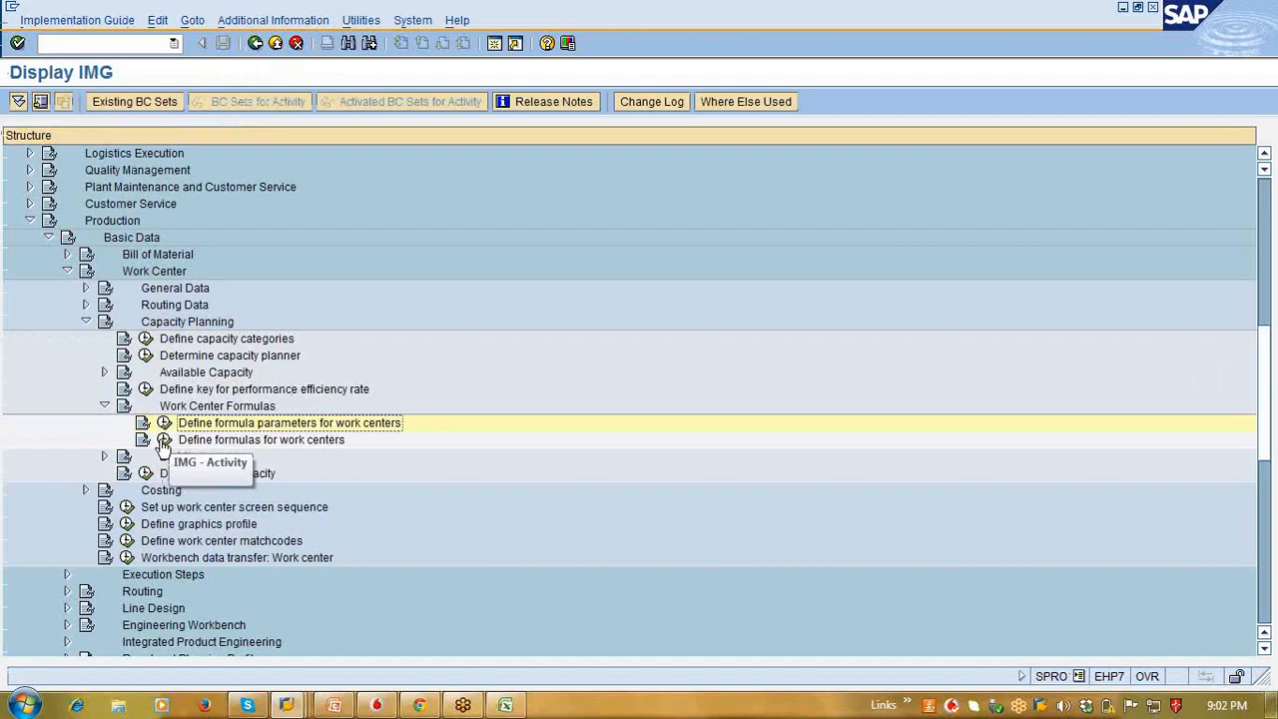
click(164, 439)
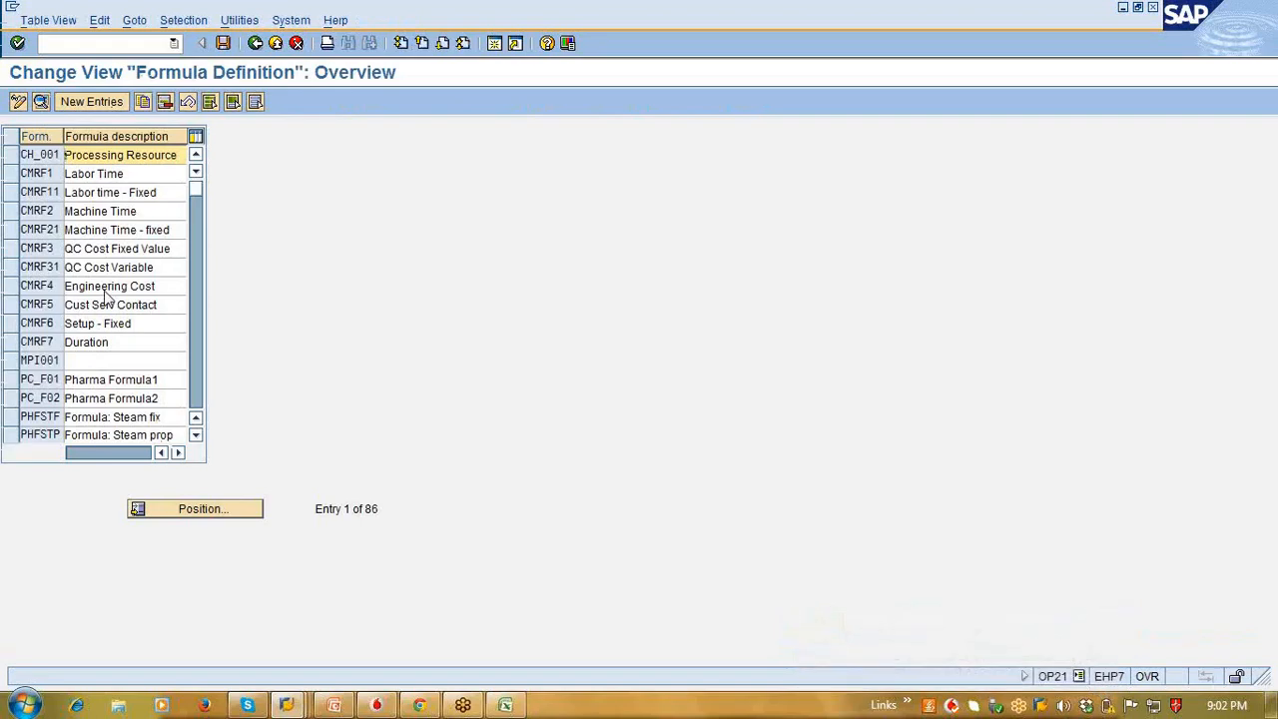
Step: Open the SAP customizing implementation guide (spro) in a new session, keeping the formula definitions open
click(494, 44)
text(spro)
key(Return)
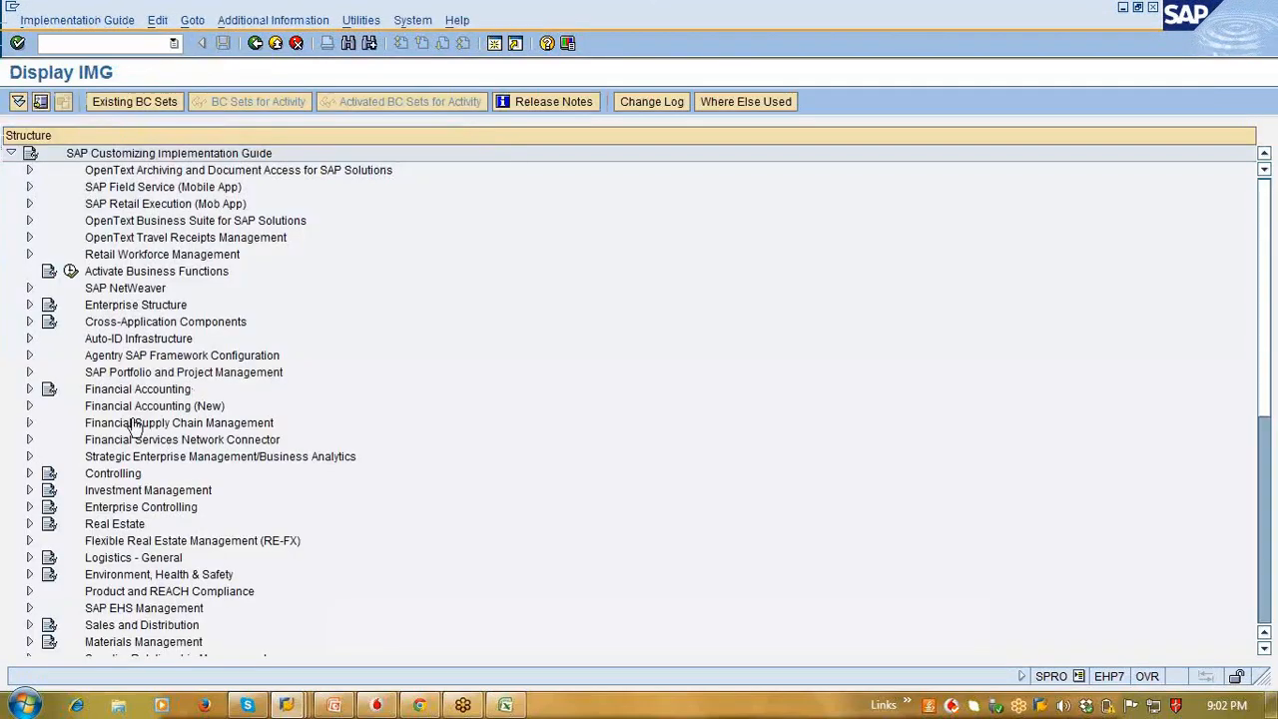
Step: Expand the implementation guide through Production, Basic Data and Work Center to the Capacity Planning activities
key(Down)
key(Down)
key(Down)
key(Down)
key(Down)
key(Down)
key(Down)
key(Down)
key(Down)
key(Down)
key(Down)
key(Down)
key(Down)
key(Down)
key(Down)
key(Down)
key(Down)
key(Down)
key(Down)
key(Down)
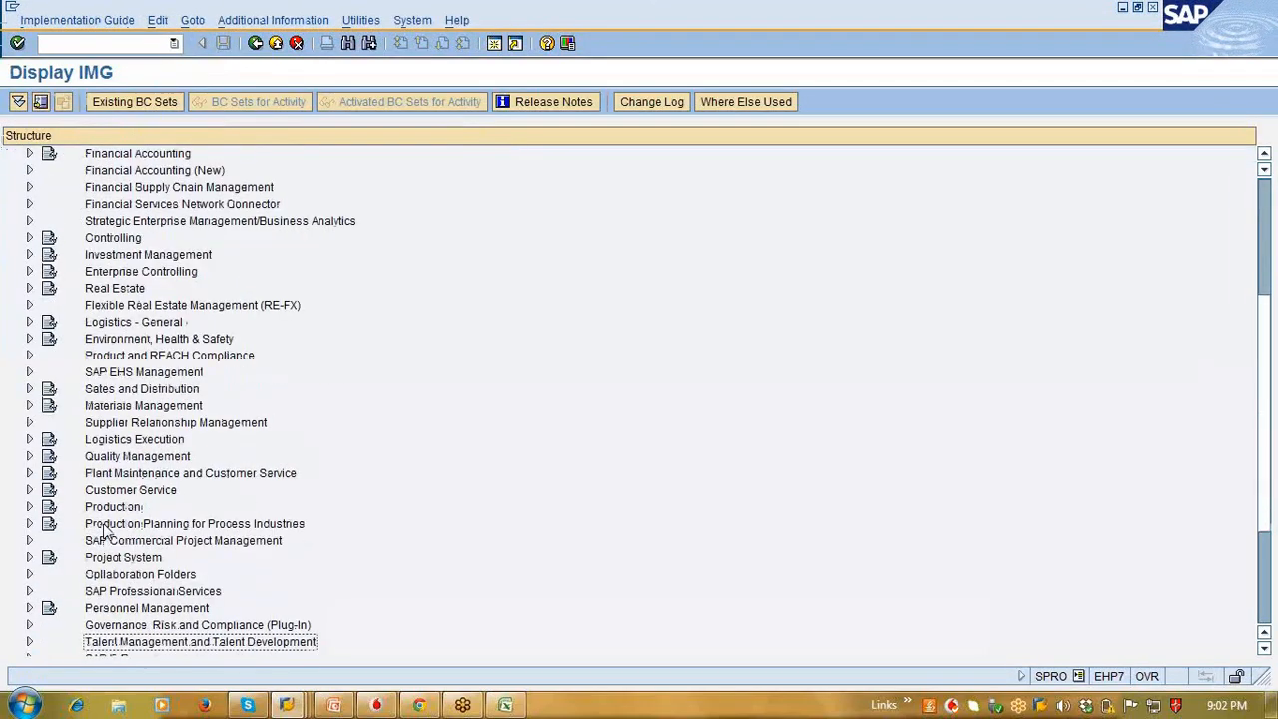
click(29, 508)
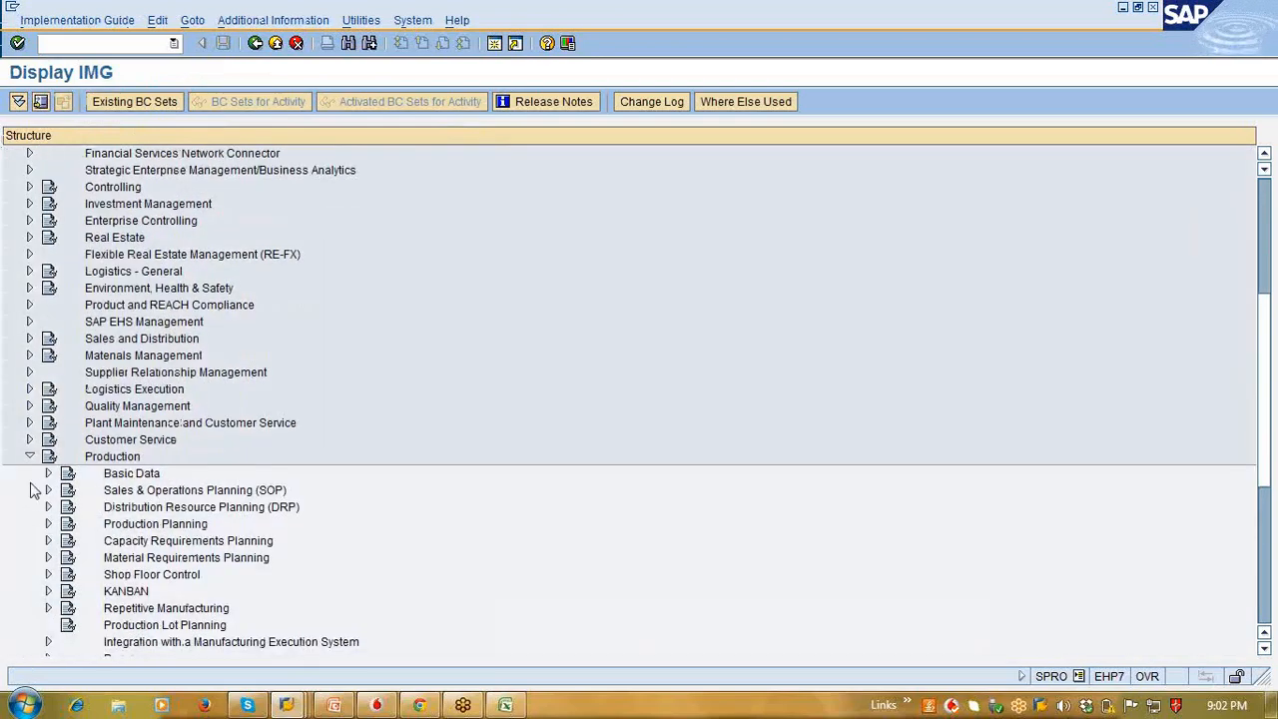
click(45, 476)
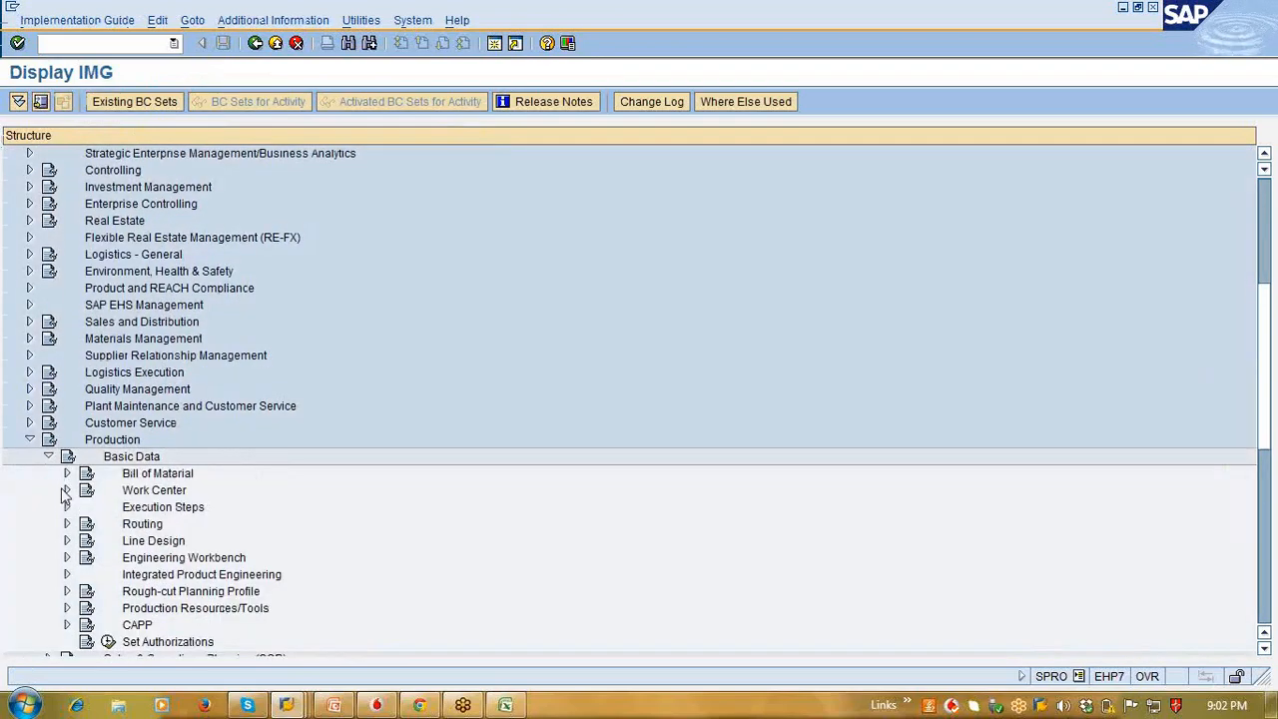
click(66, 489)
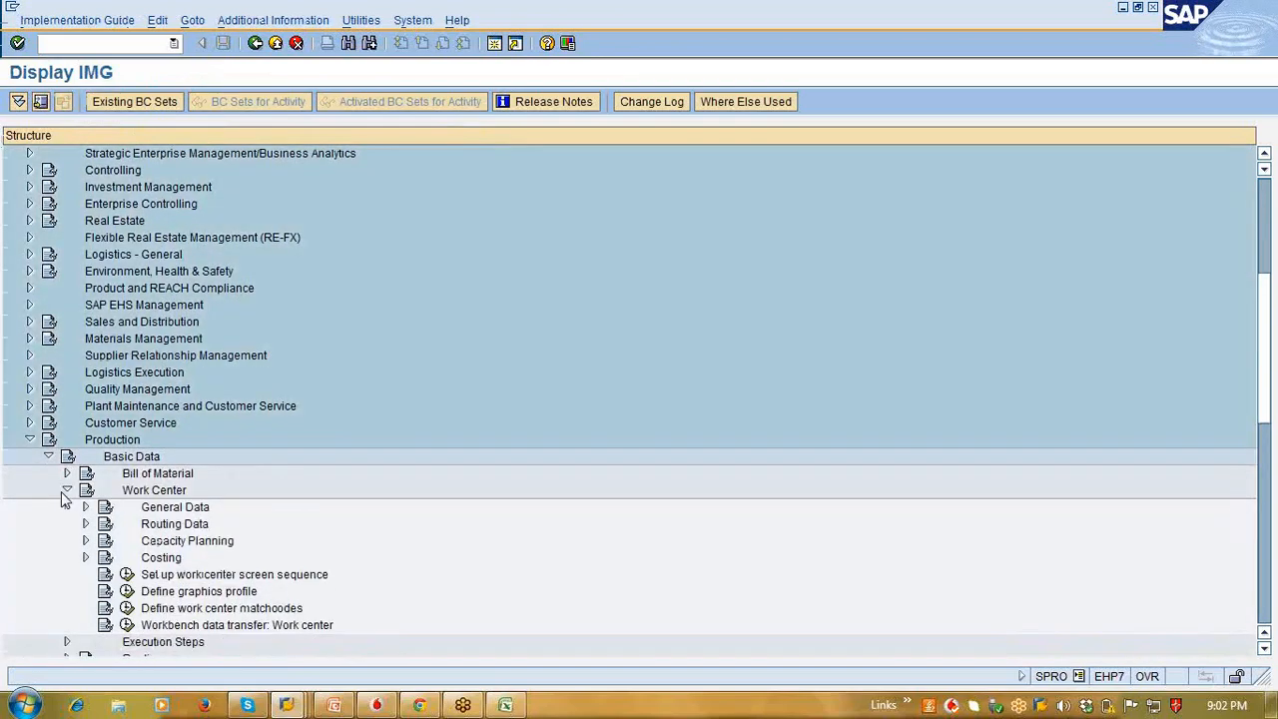
click(86, 540)
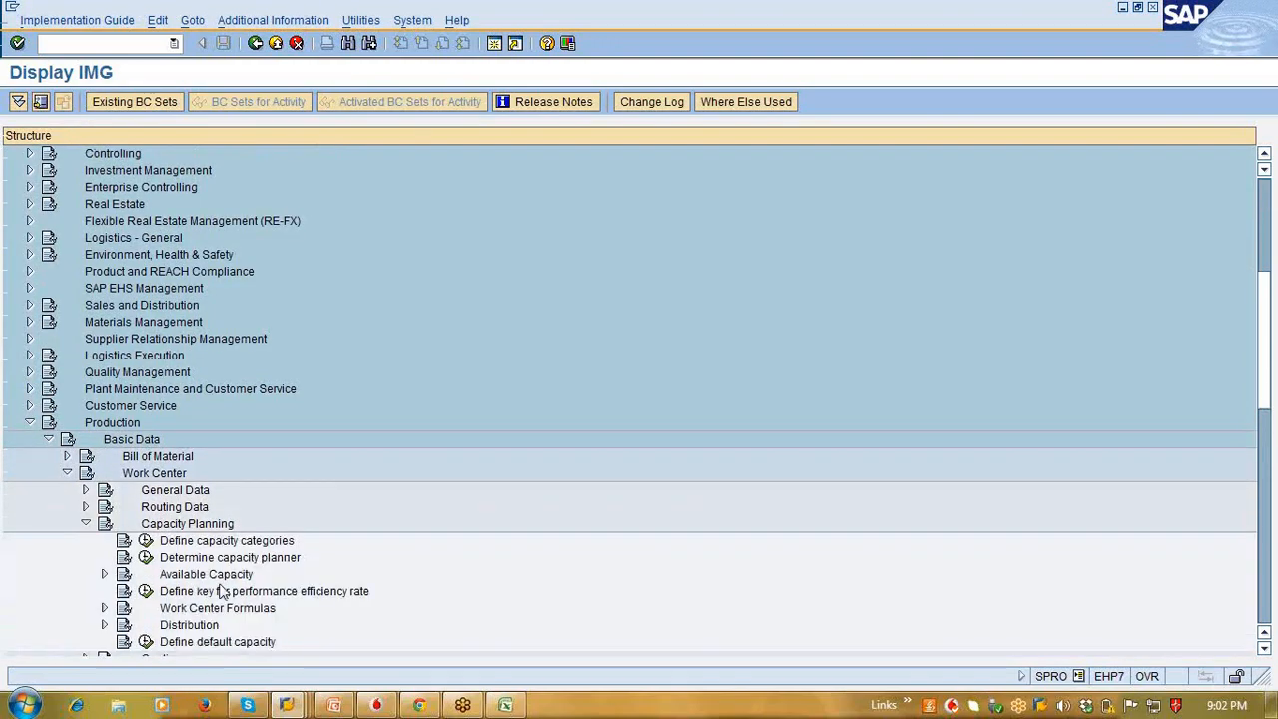
Step: Expand Work Center Formulas under Capacity Planning and open the activity Define formula parameters for work centers
scroll(219, 587, down, 10)
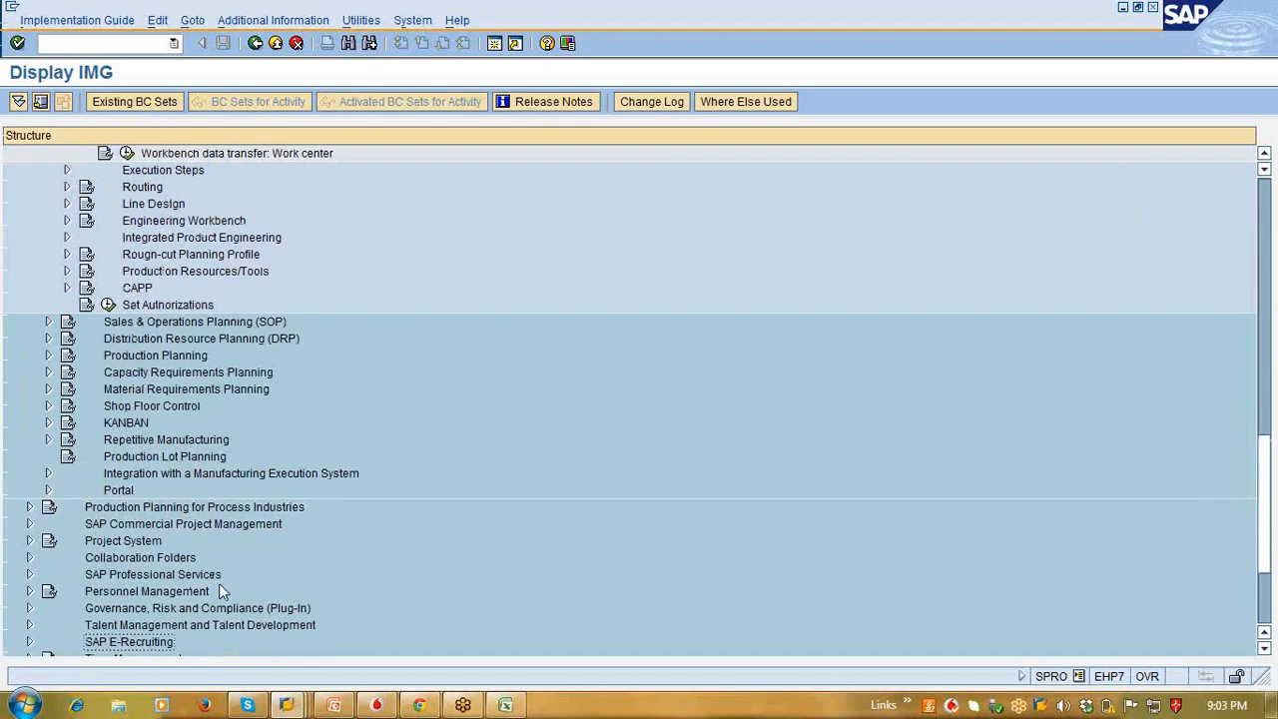
scroll(221, 591, up, 3)
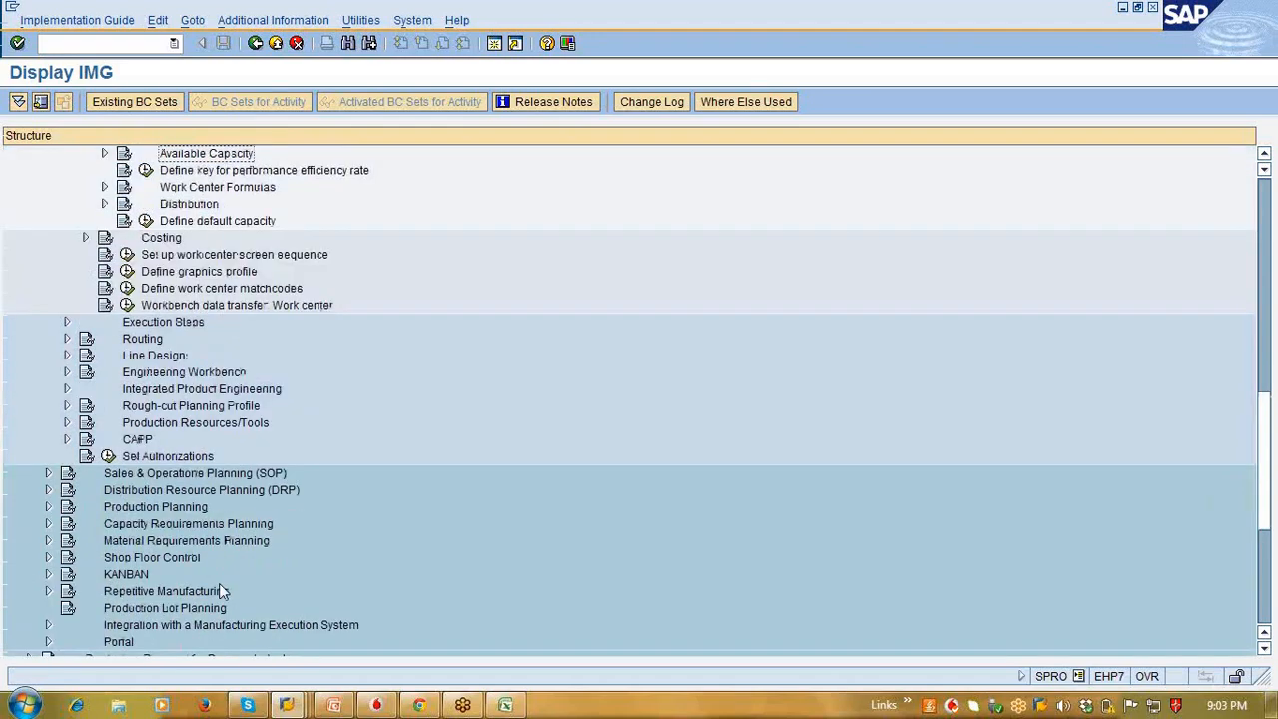
scroll(221, 588, up, 2)
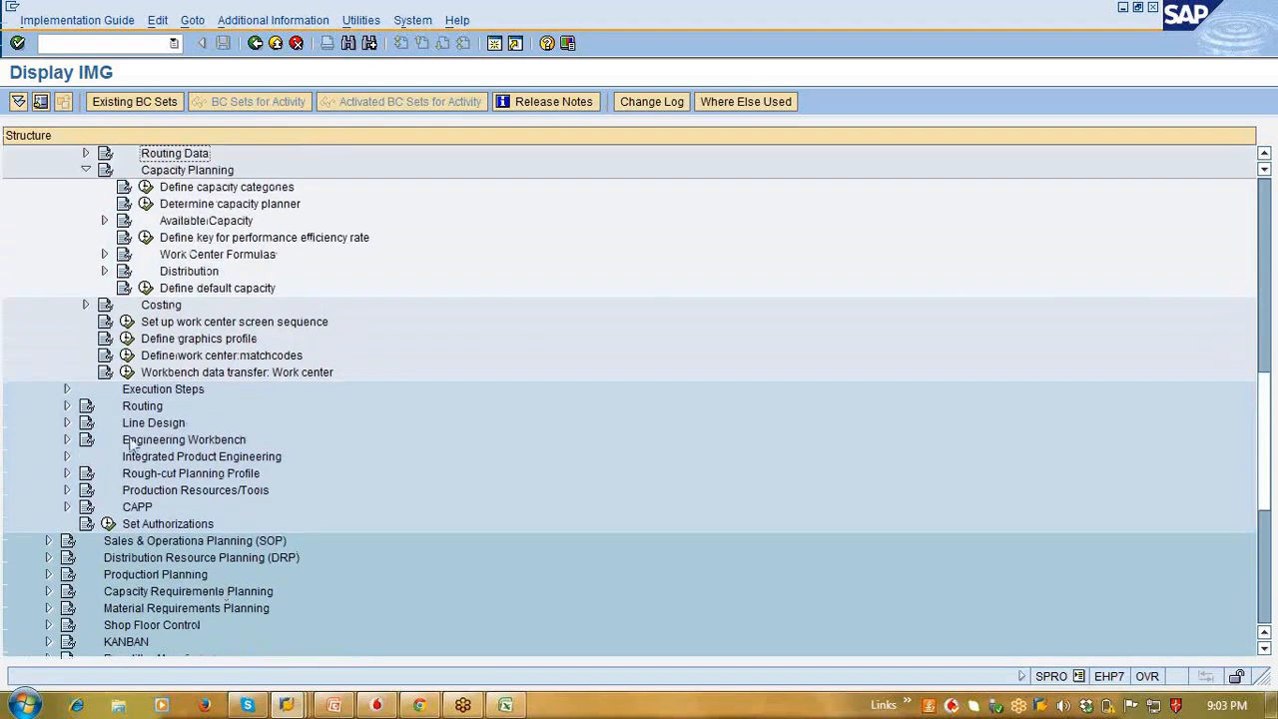
click(105, 221)
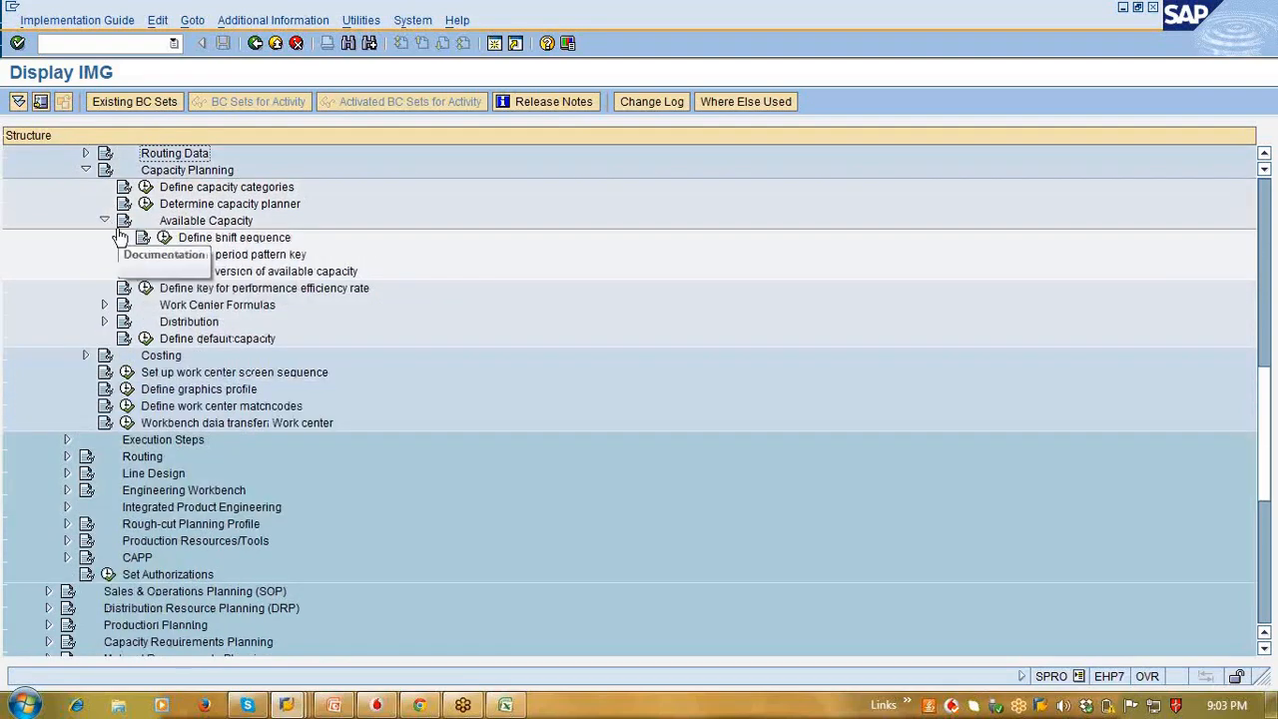
click(104, 221)
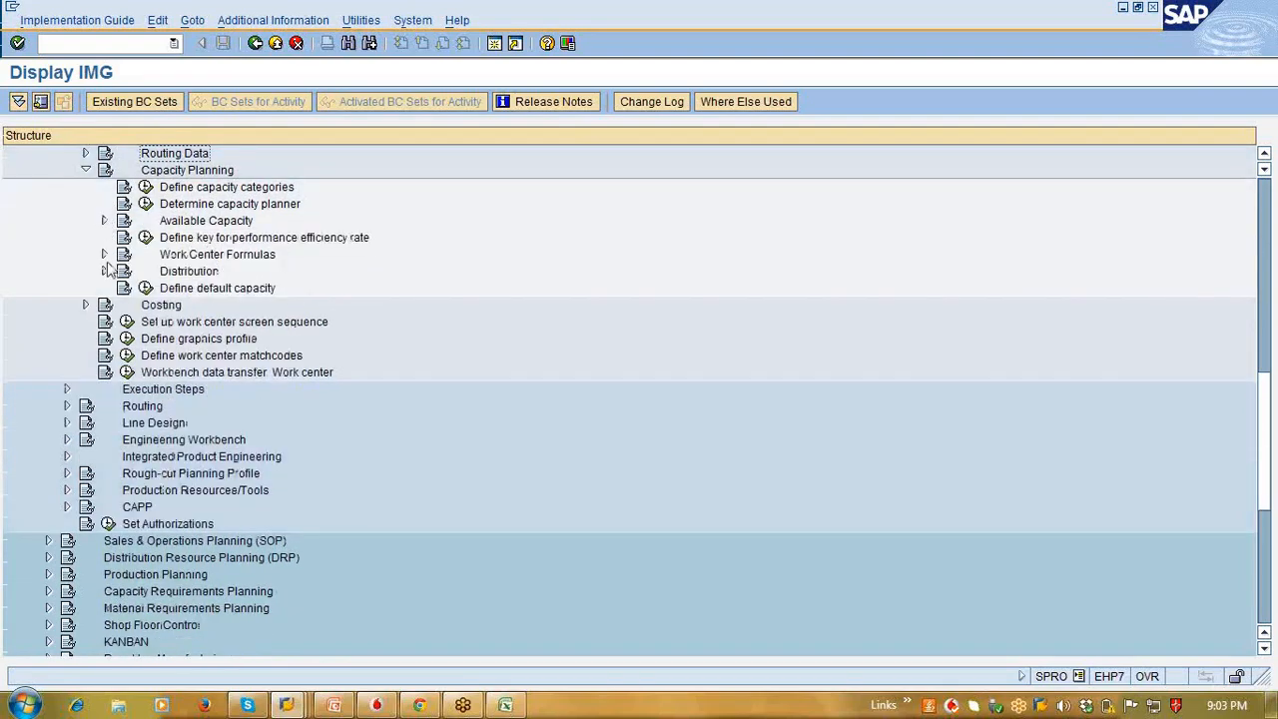
click(104, 254)
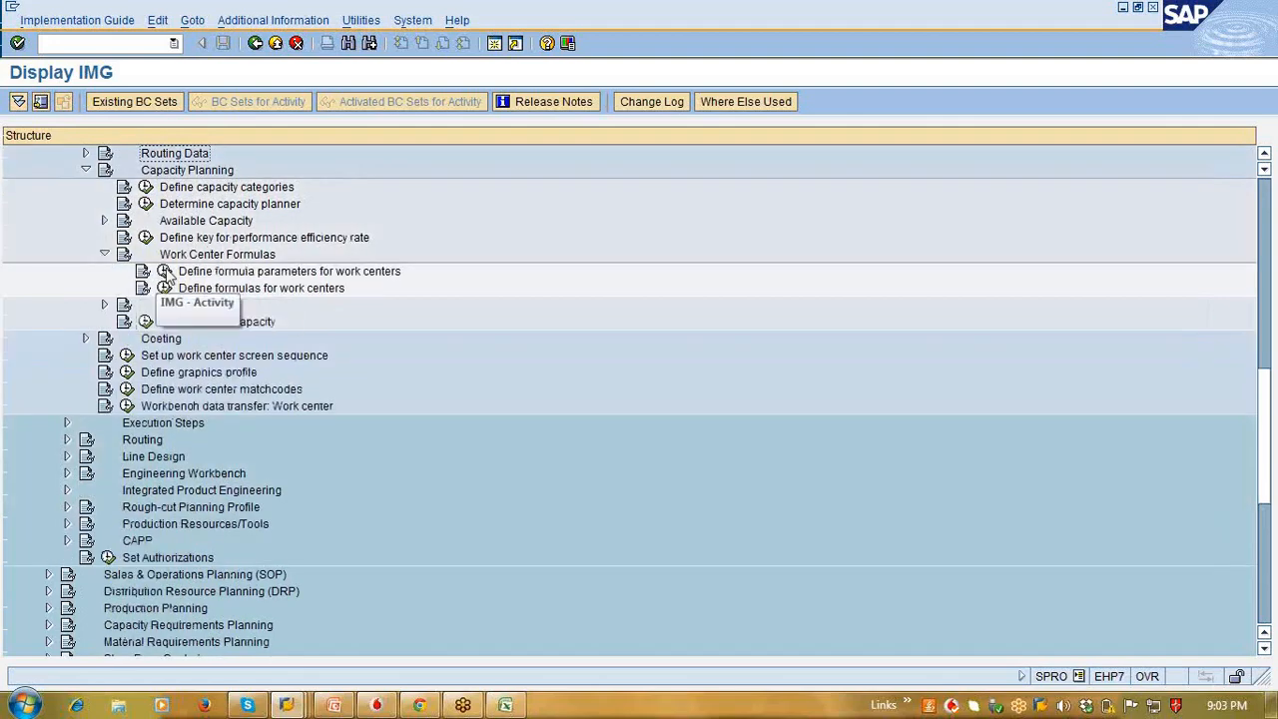
click(163, 270)
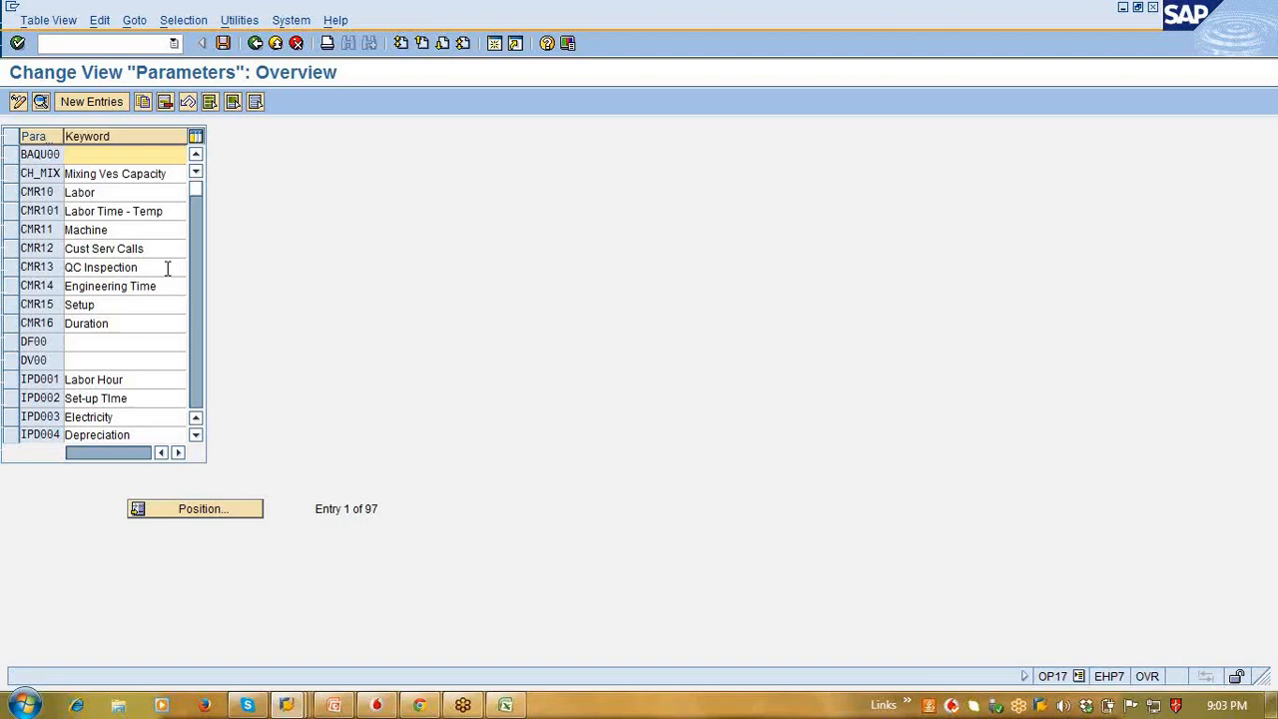
Step: Switch to the formula definition session and open the details of the Labor Time formula CMRF1
click(167, 267)
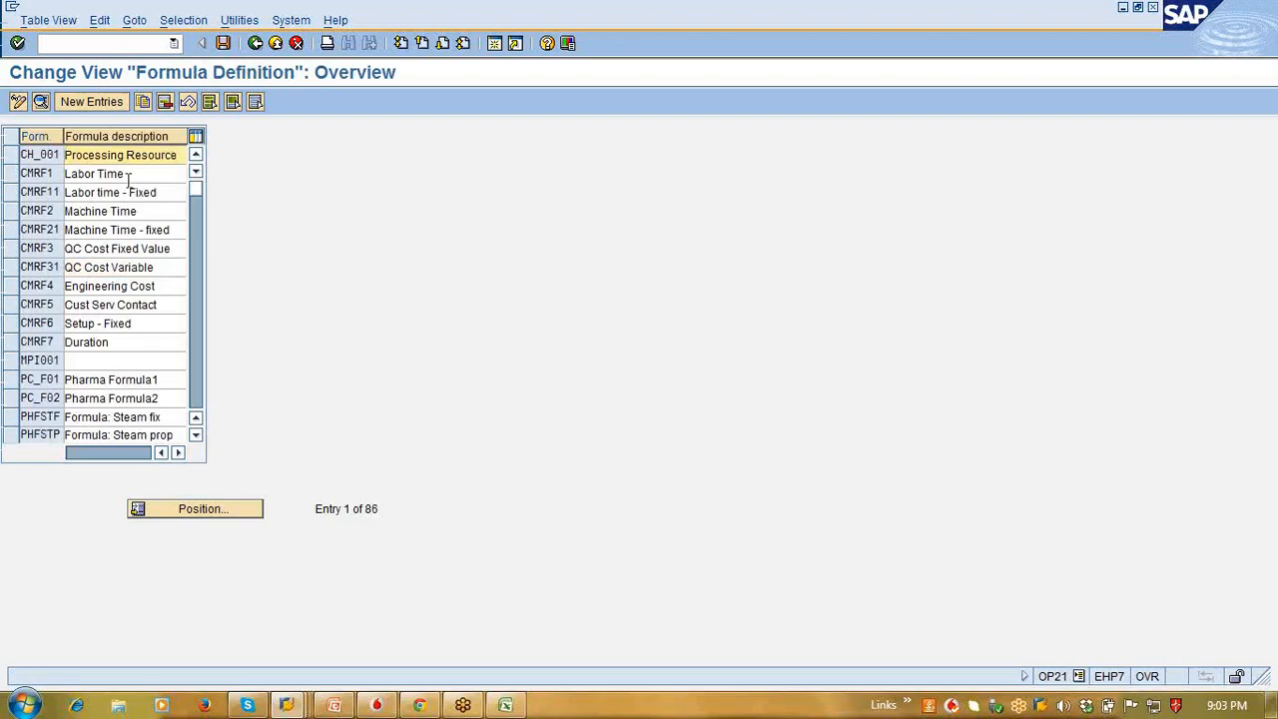
double_click(128, 178)
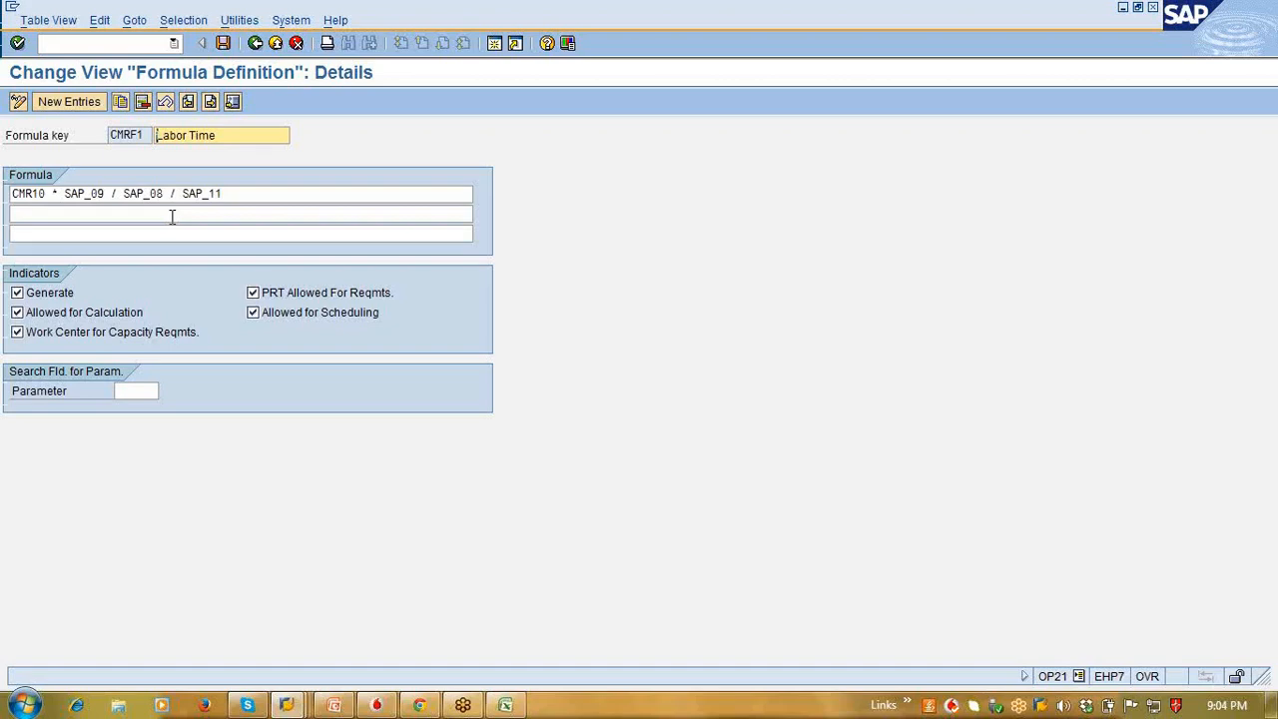
Step: Switch to the PP_Training workbook in Excel and review the mill capacity figures on Sheet2
click(507, 706)
click(731, 394)
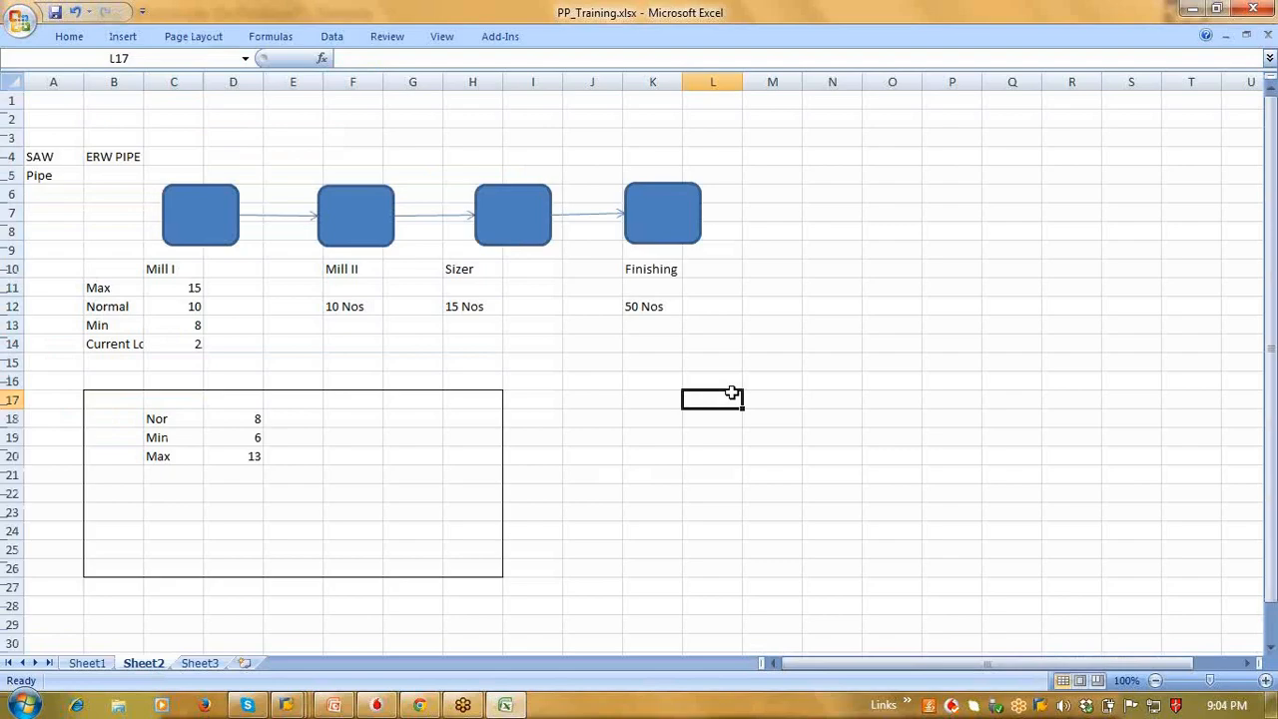
key(Down)
key(Up)
key(Up)
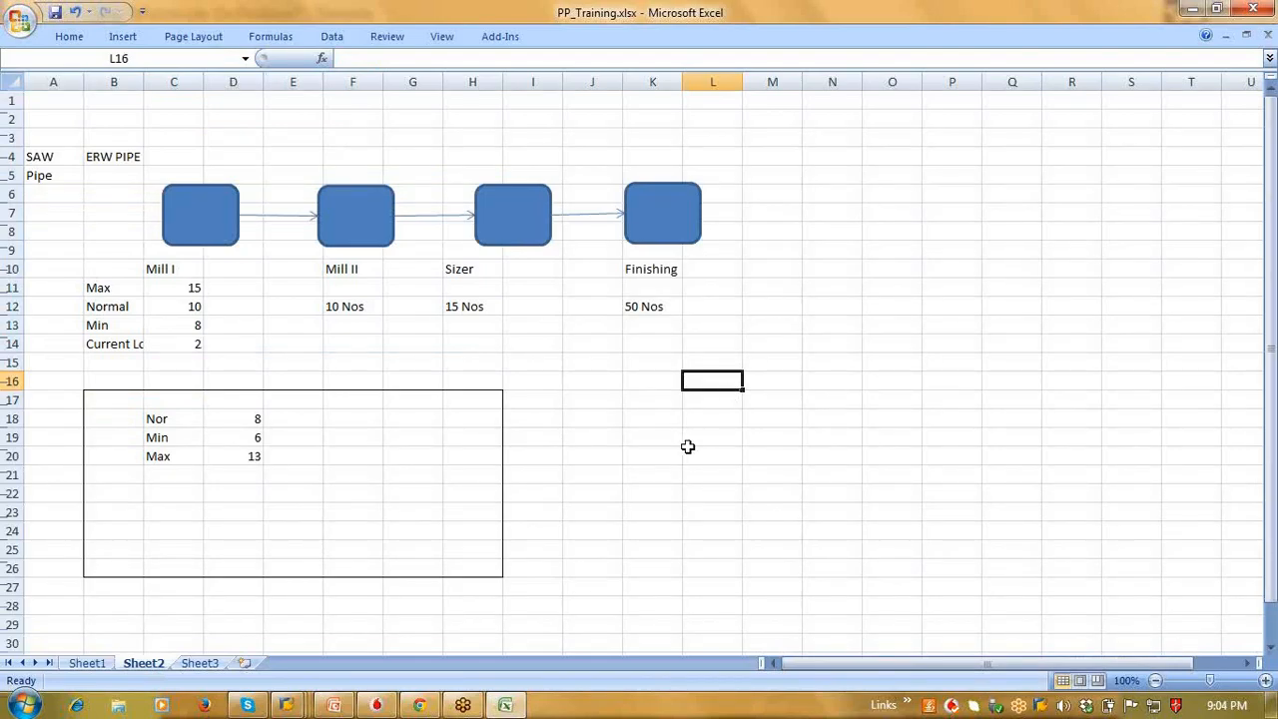
Step: Switch back to the SAP formula definition session and return from the Labor Time formula to the formula overview
click(289, 706)
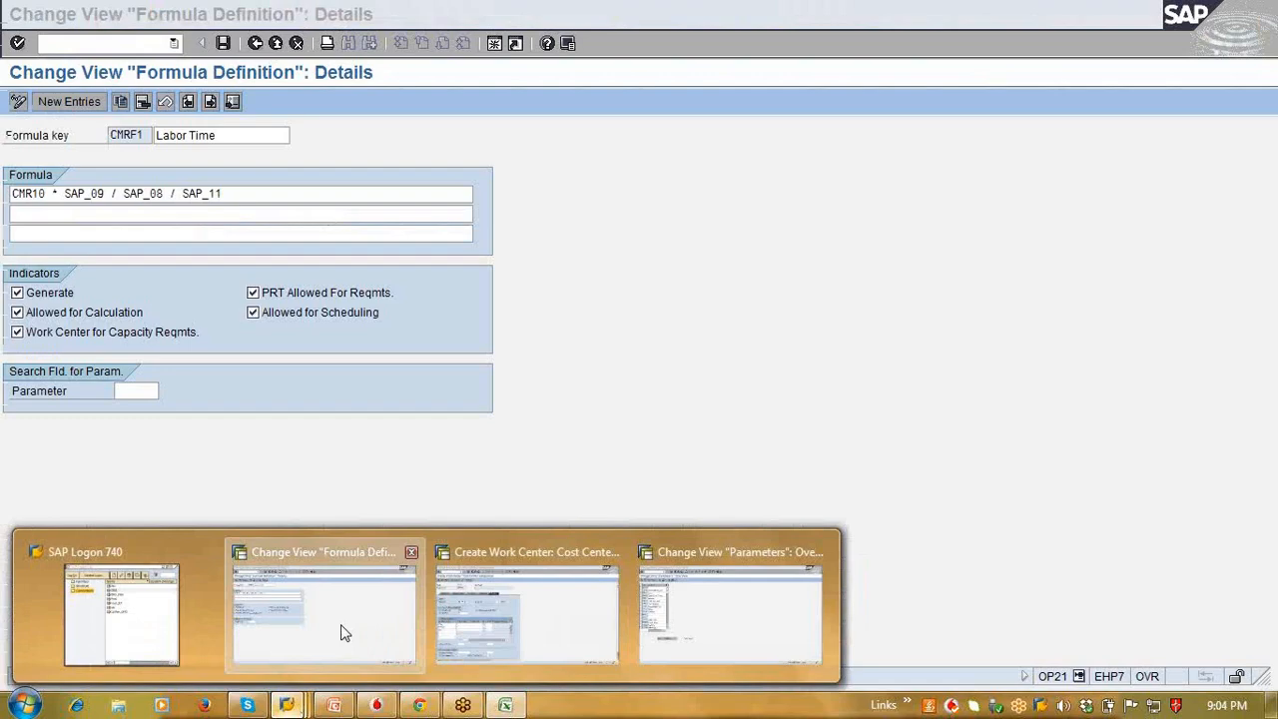
click(340, 633)
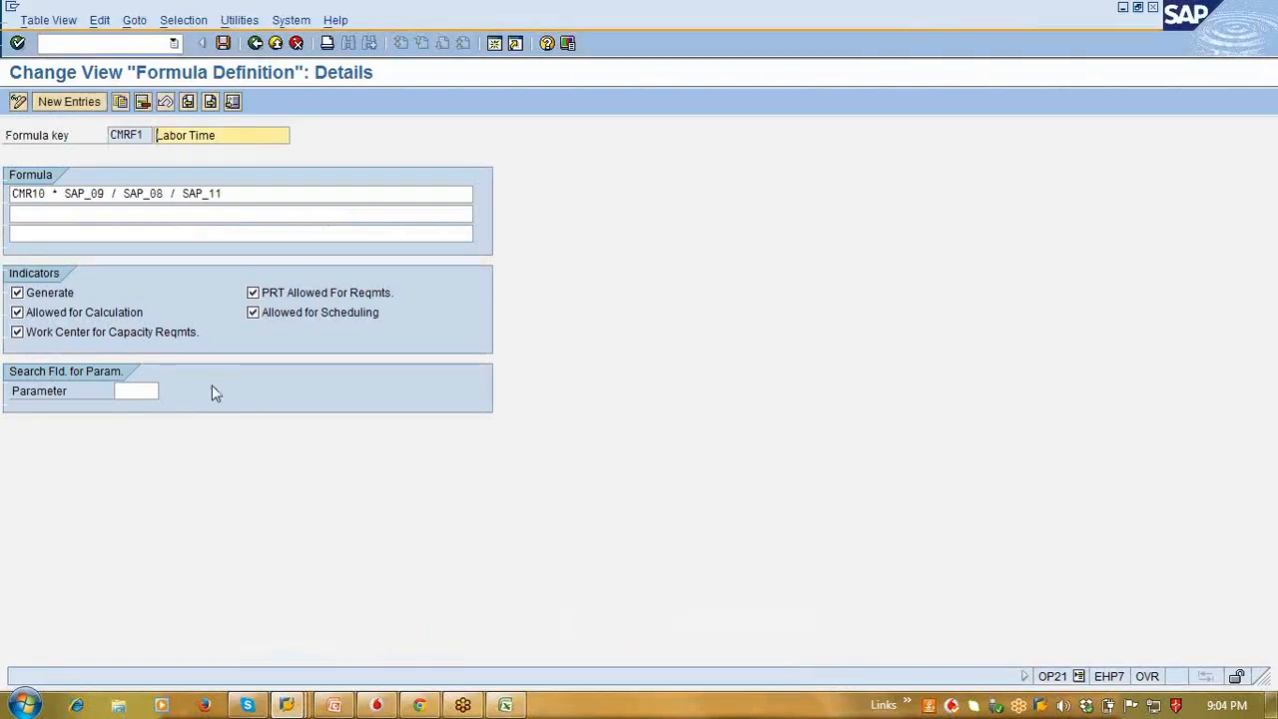
click(93, 198)
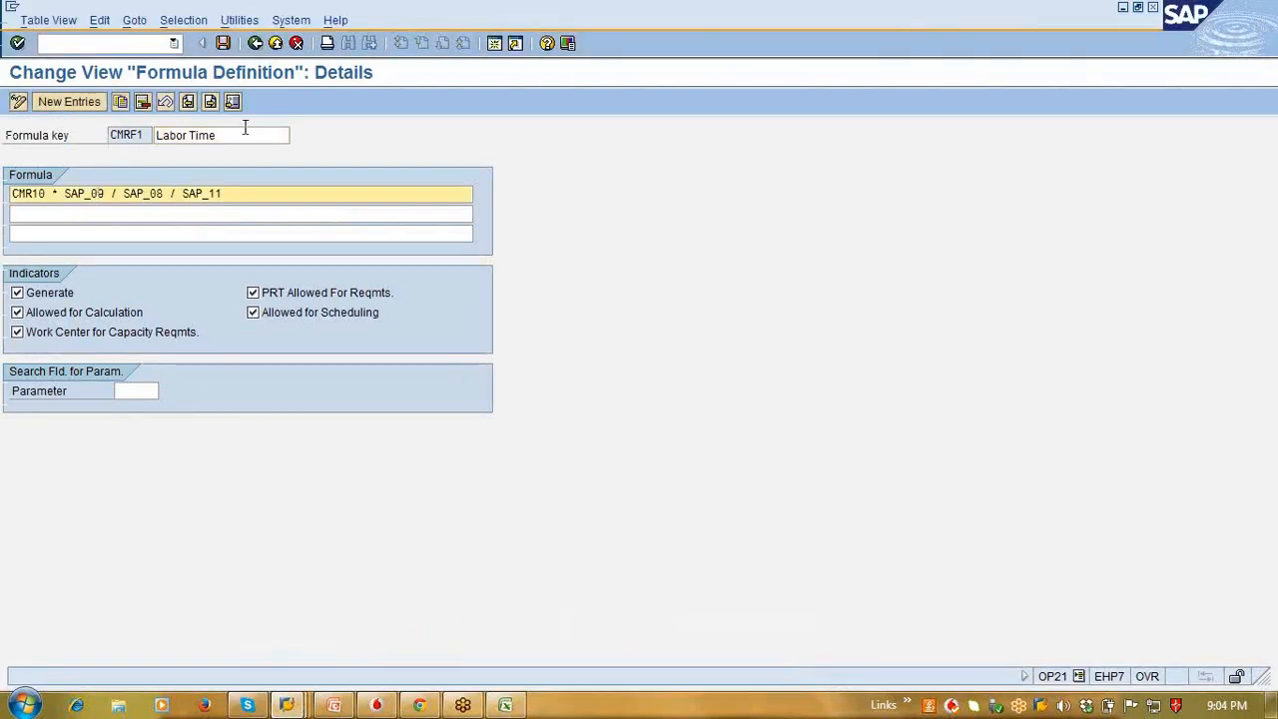
click(254, 43)
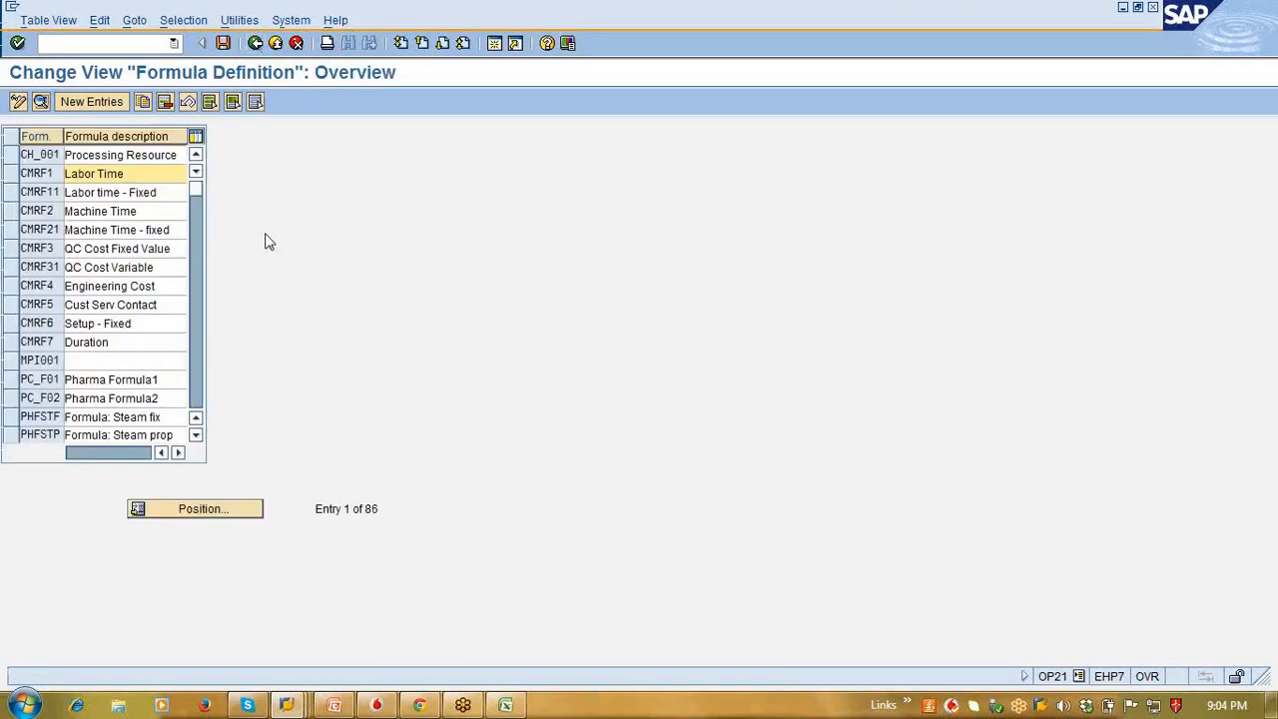
Step: Look through the list of formula definitions and open the details of the Machine Time formula CMRF2
click(198, 340)
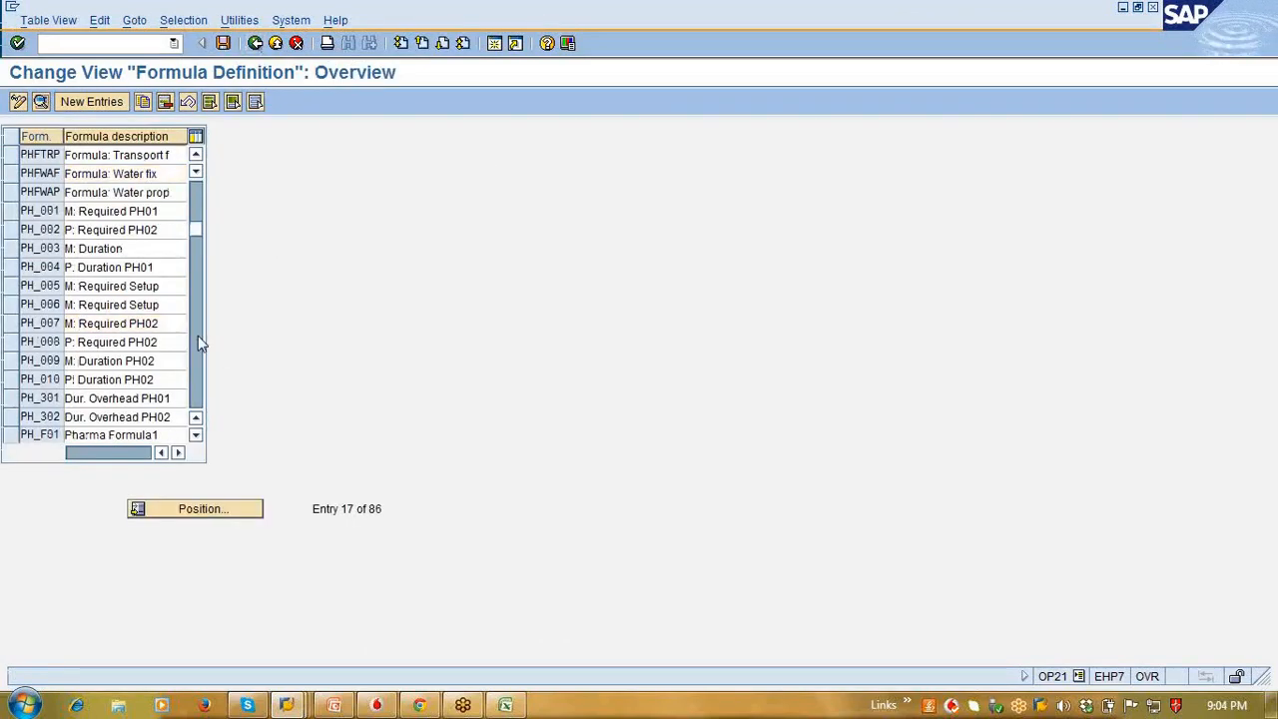
click(197, 340)
click(198, 340)
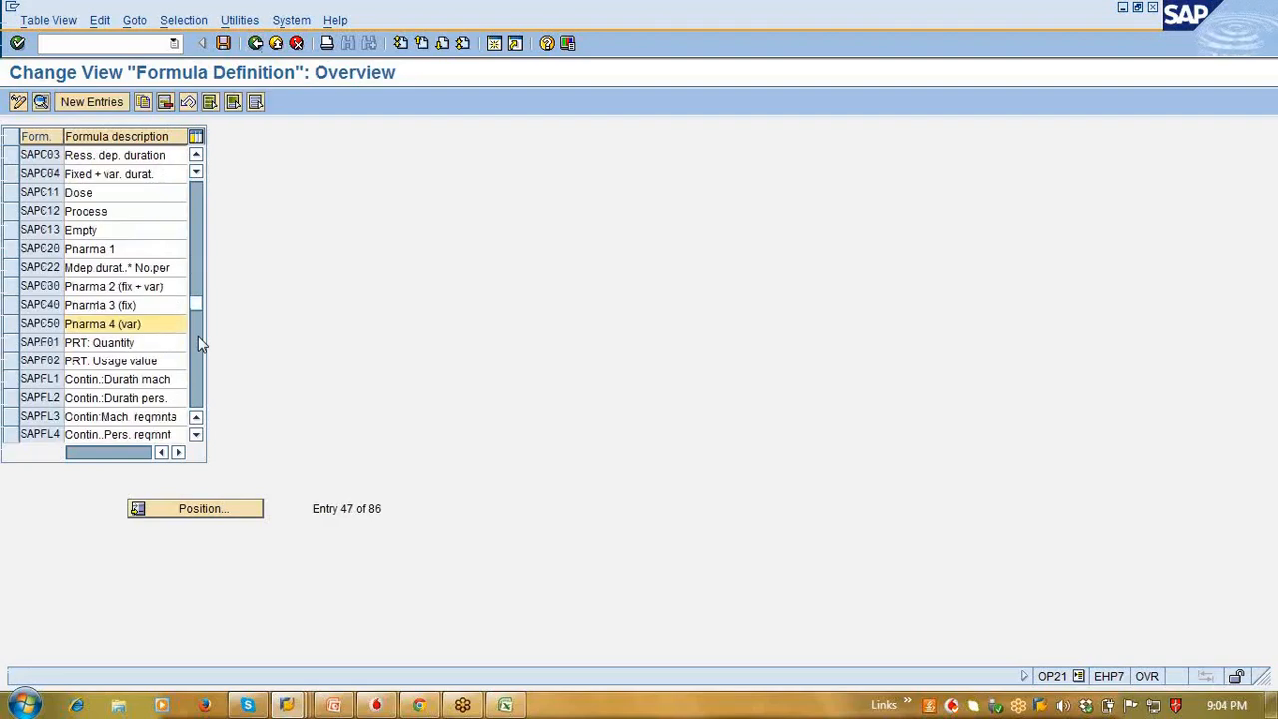
click(198, 339)
click(197, 339)
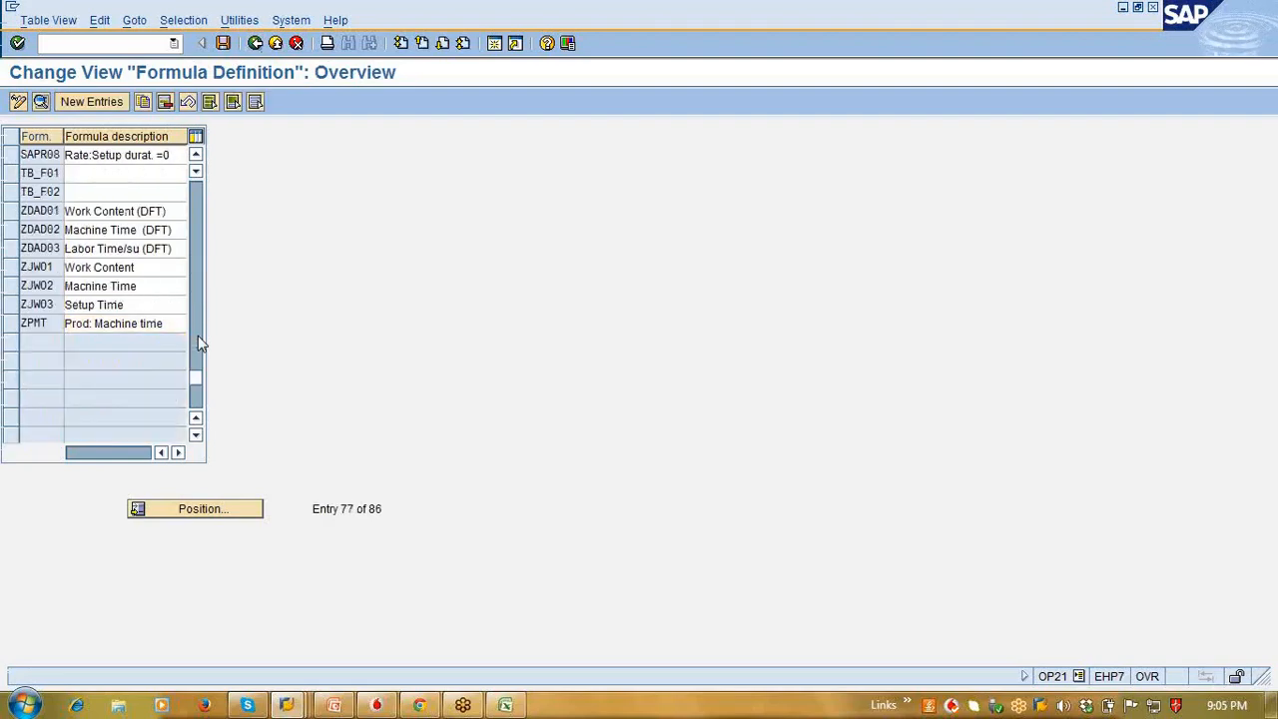
click(197, 339)
click(198, 339)
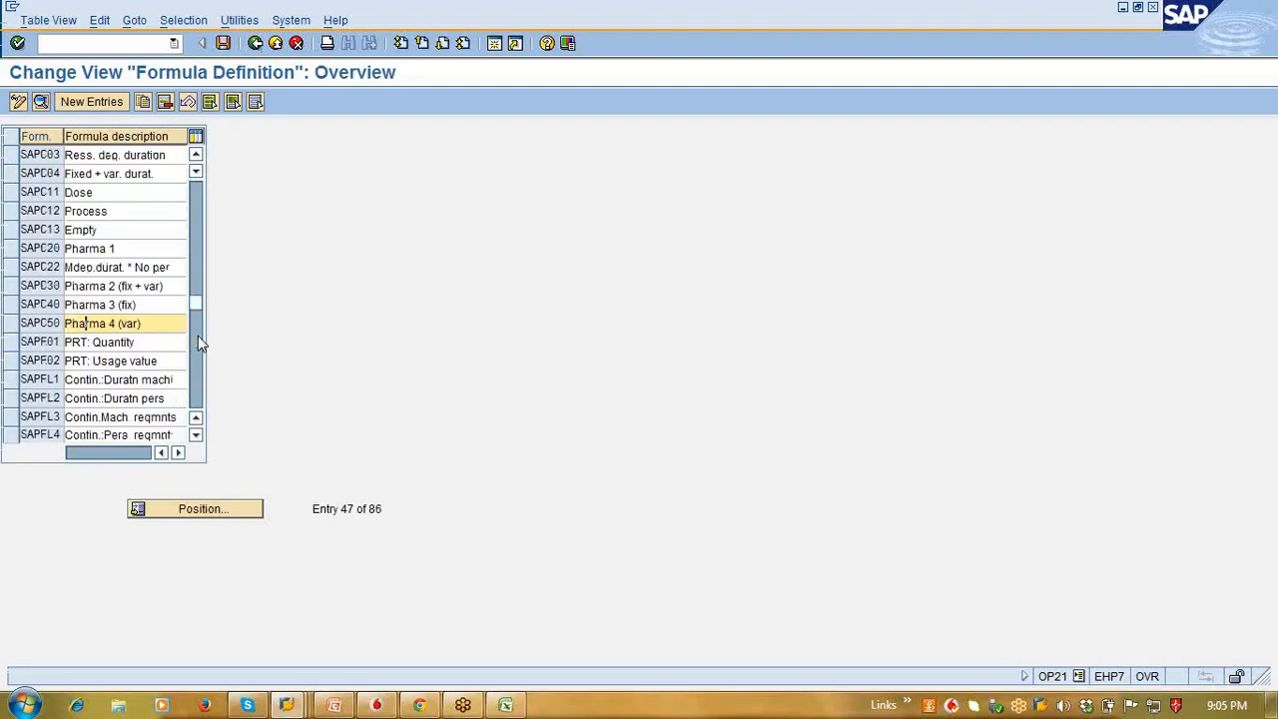
click(198, 337)
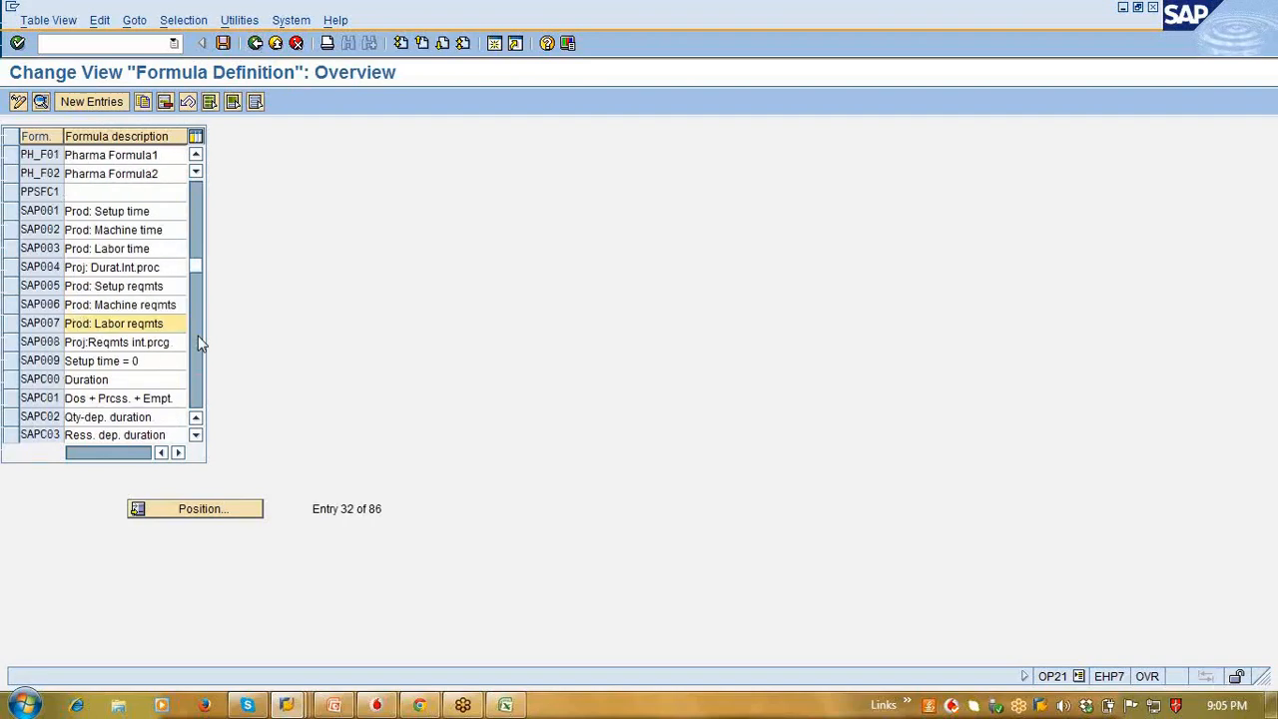
click(198, 340)
click(198, 339)
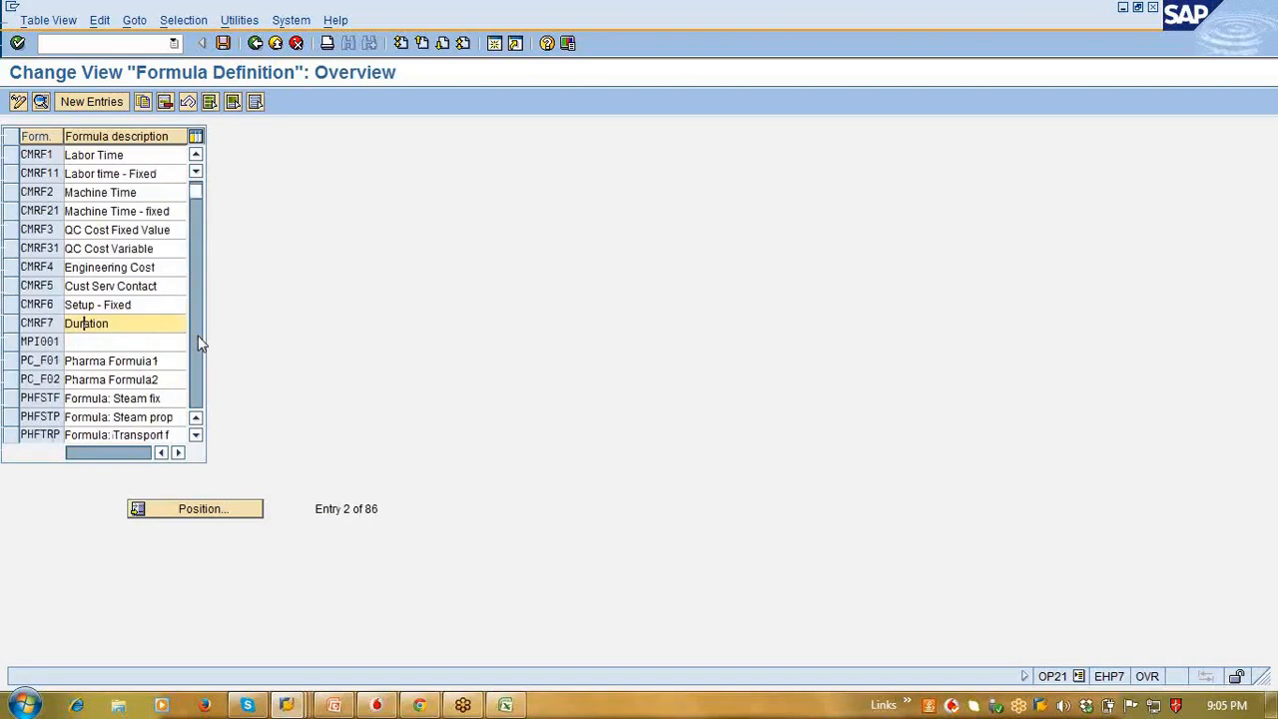
click(197, 339)
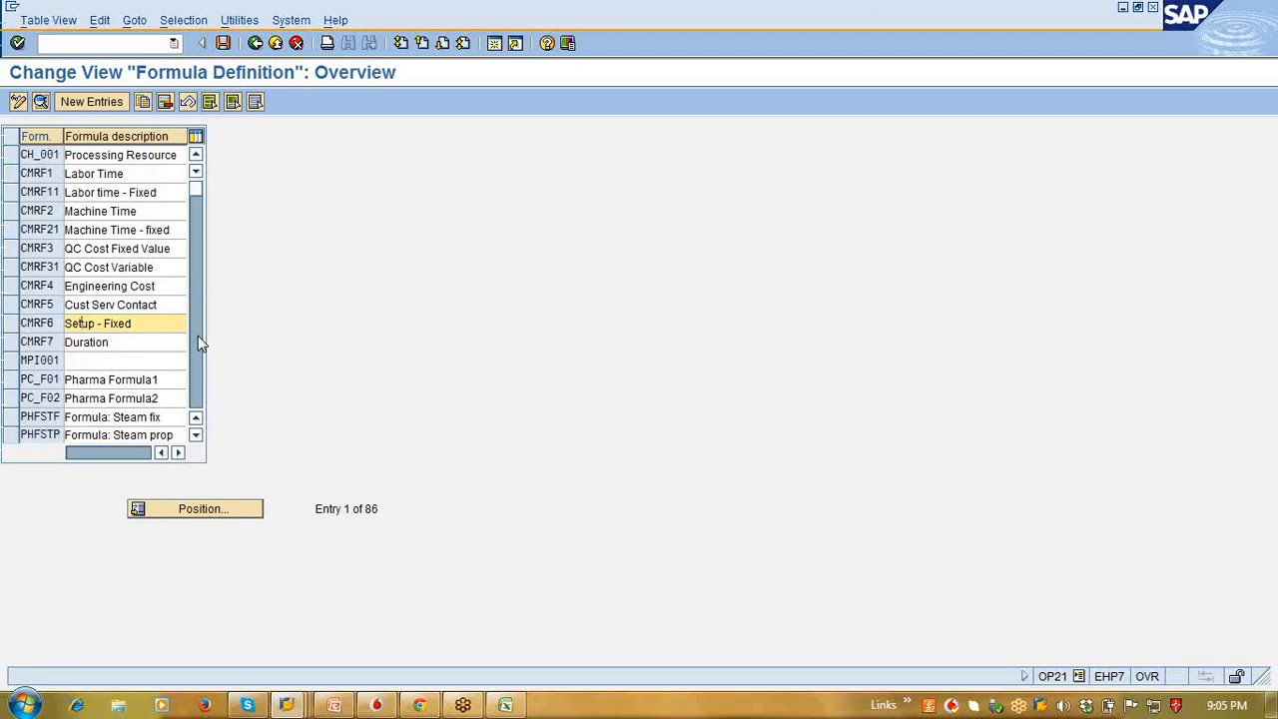
click(135, 211)
double_click(135, 211)
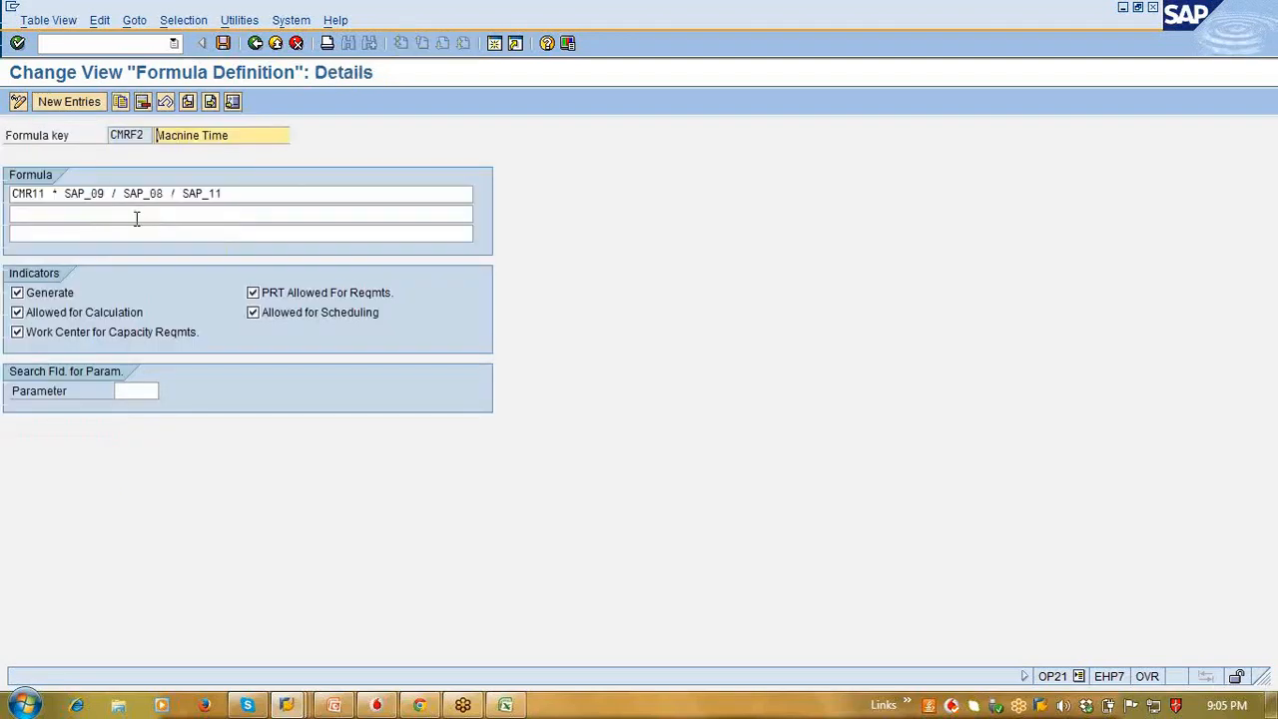
click(77, 103)
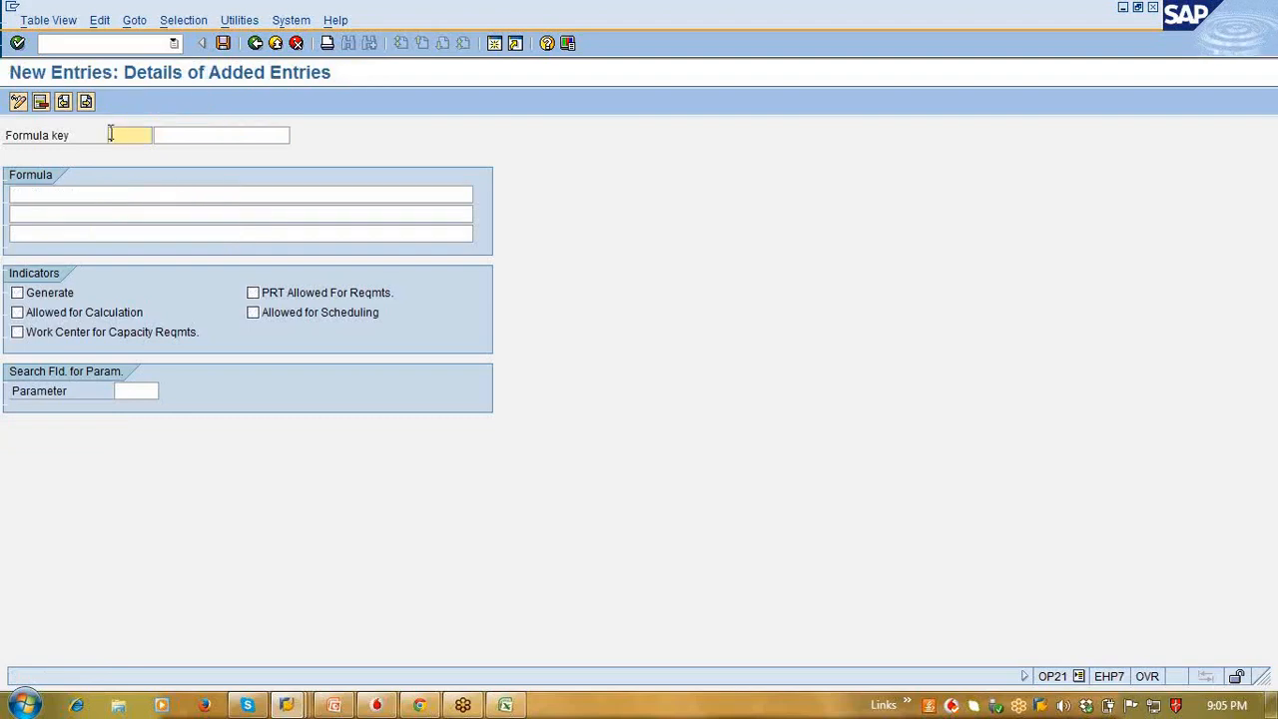
click(159, 196)
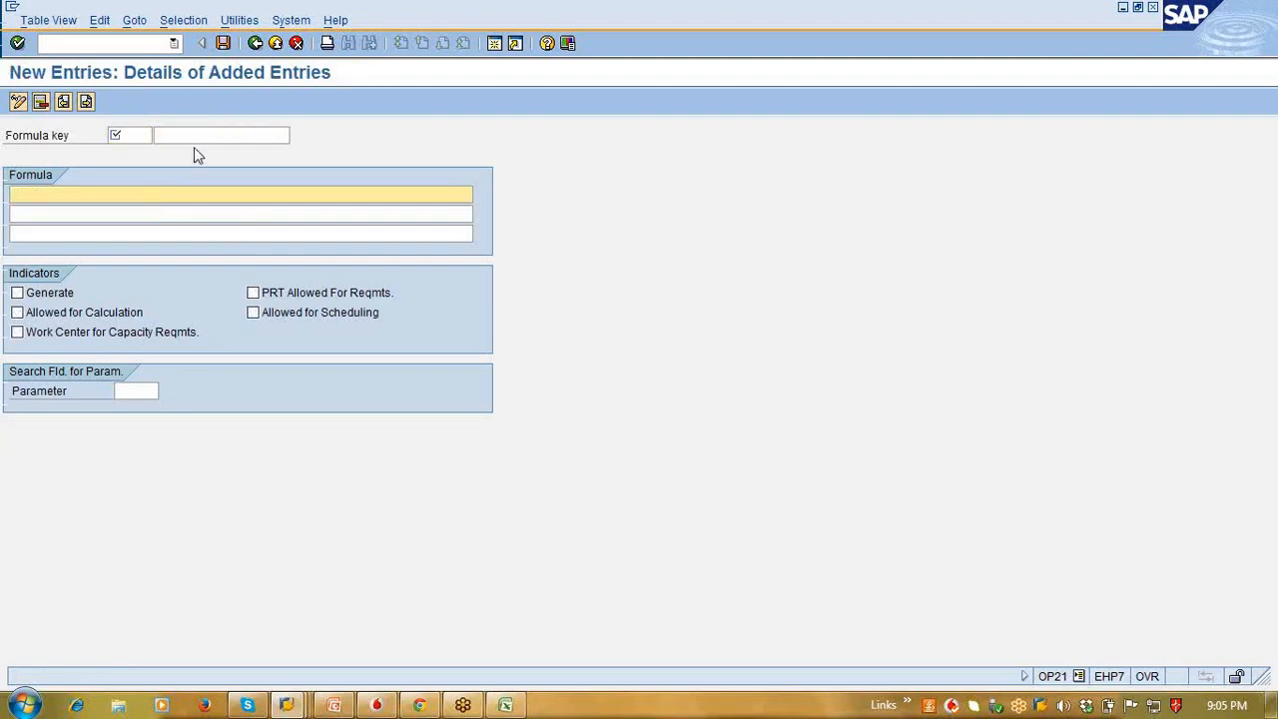
click(254, 45)
click(275, 43)
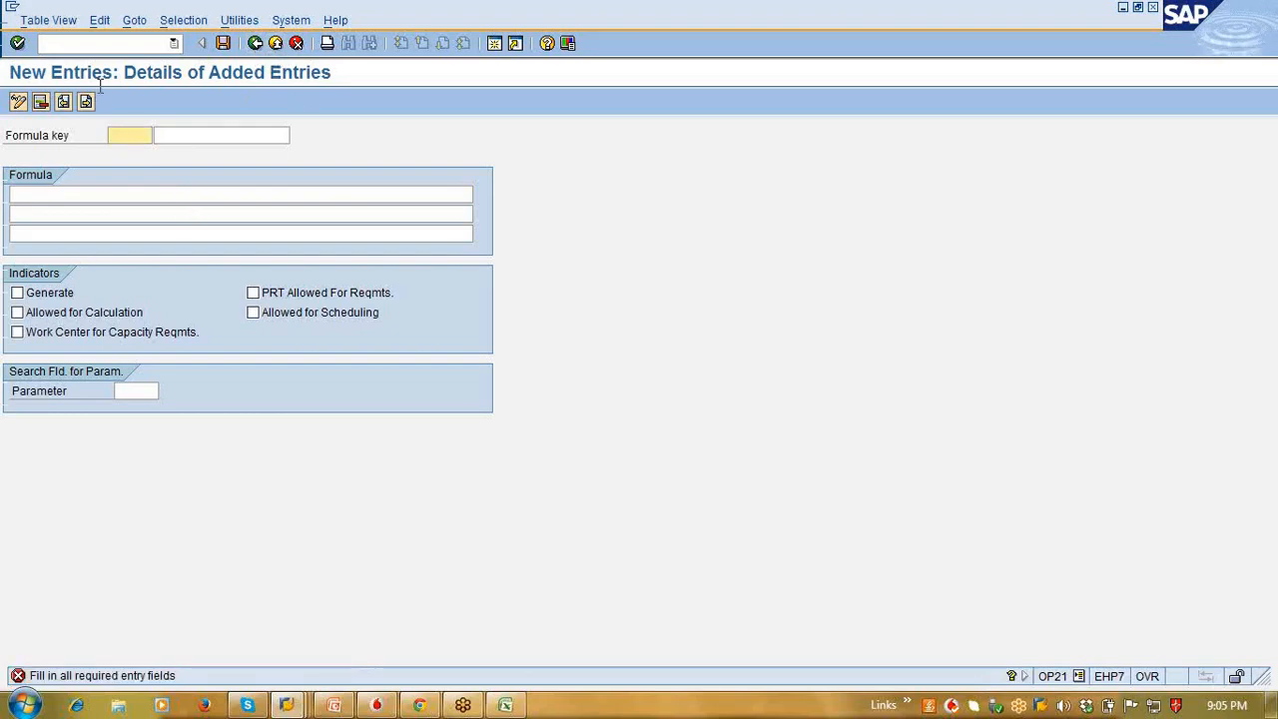
Step: Leave the new formula entry and open the SAP Reference IMG through transaction spro in the same session
click(83, 43)
text(/n)
key(Return)
text(s)
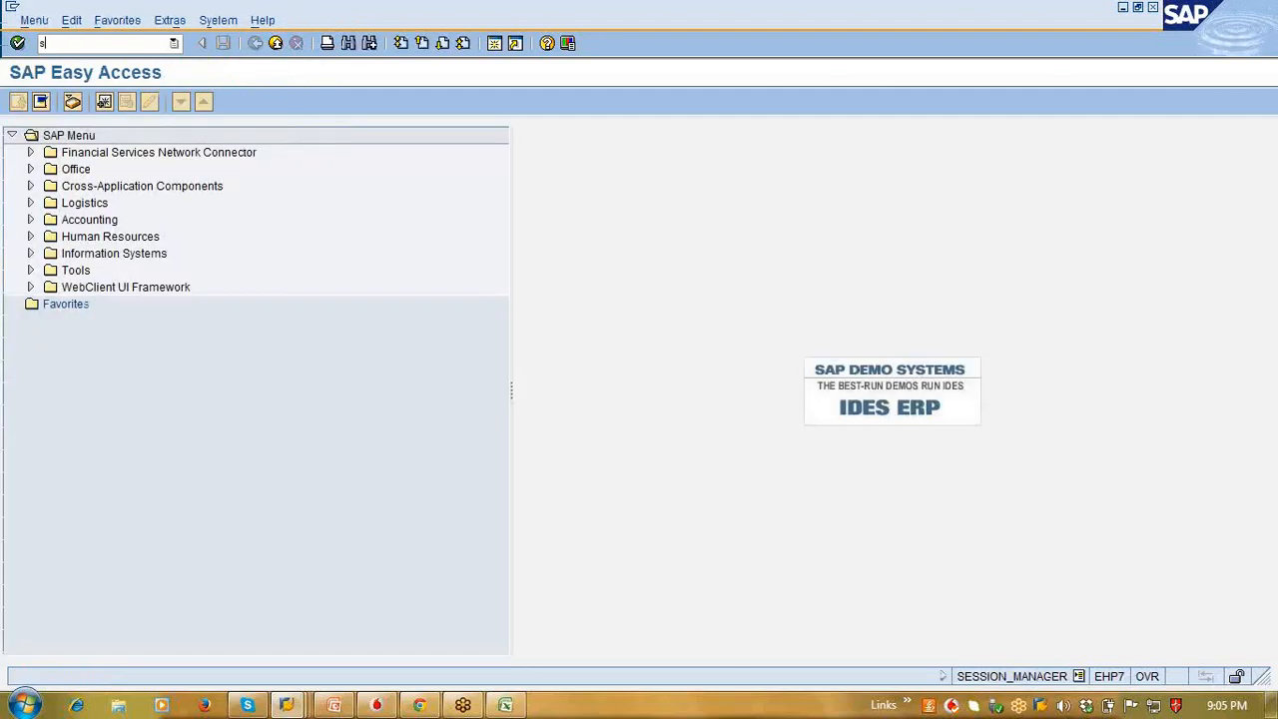
text(pro)
key(Return)
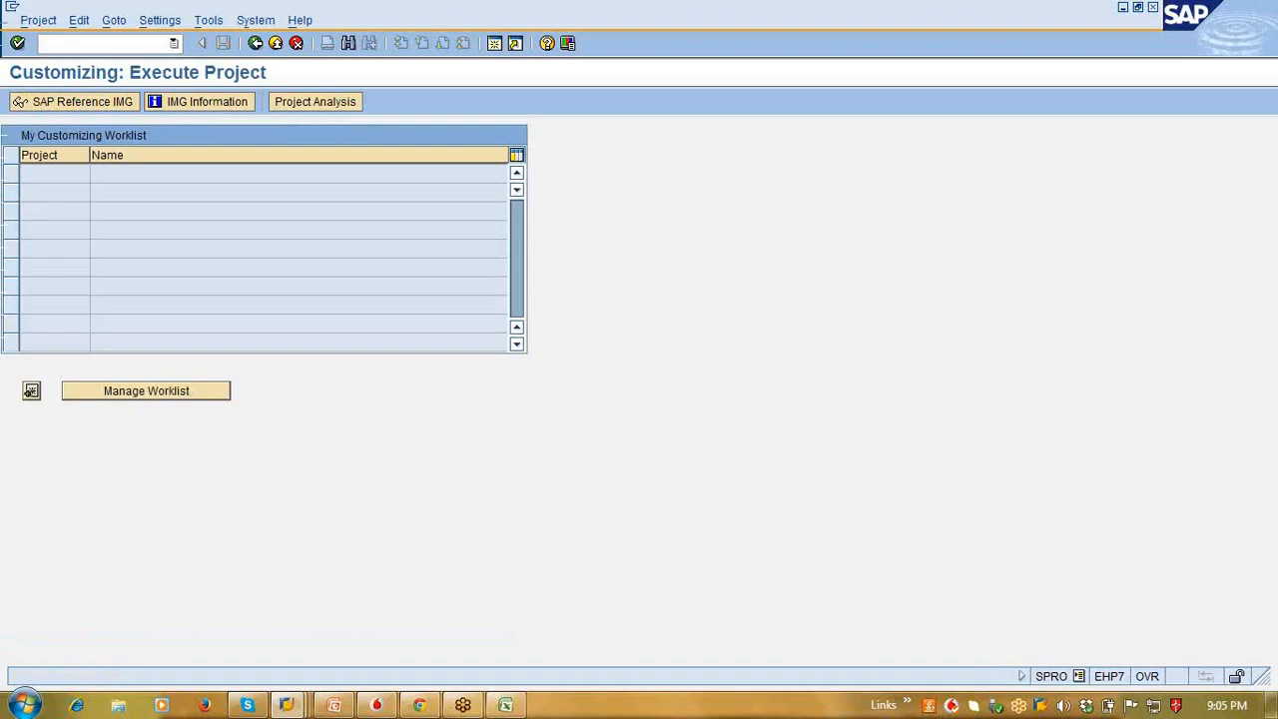
click(97, 104)
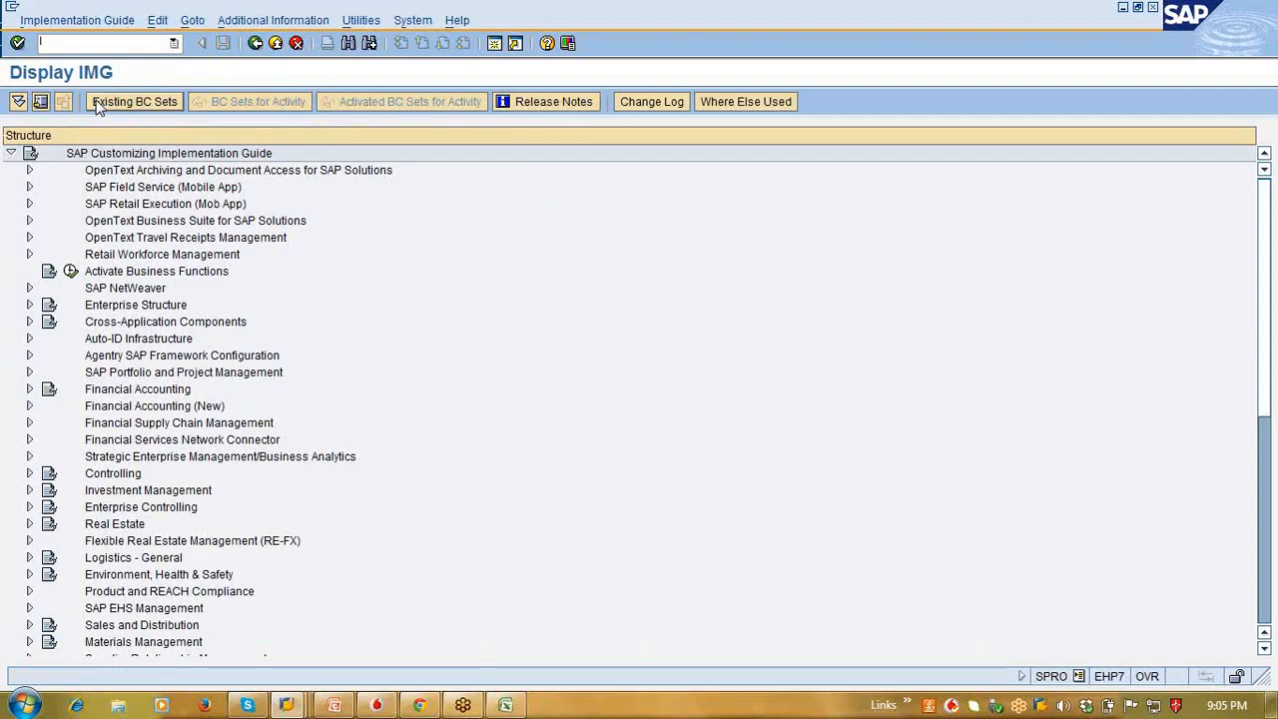
Step: Expand the implementation guide through Production and Basic Data to the Work Center activities
click(107, 439)
key(Down)
key(Down)
key(Down)
key(Down)
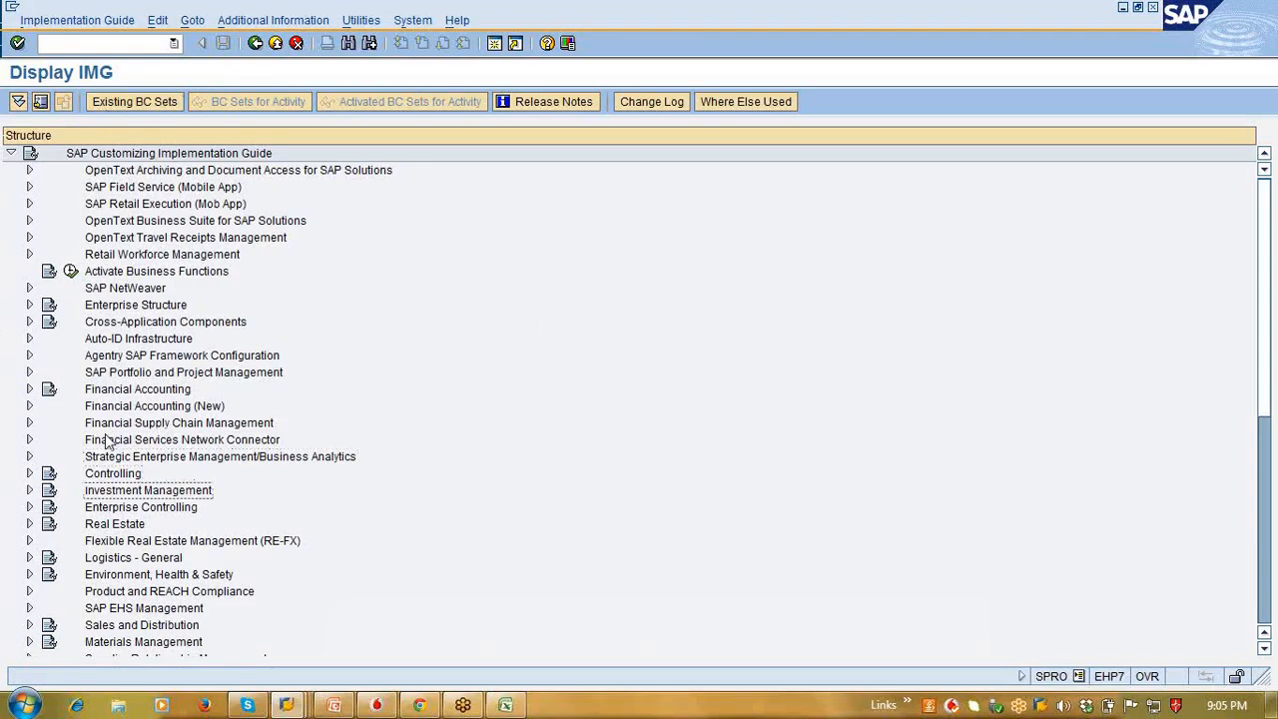
key(Down)
key(Down)
key(Down)
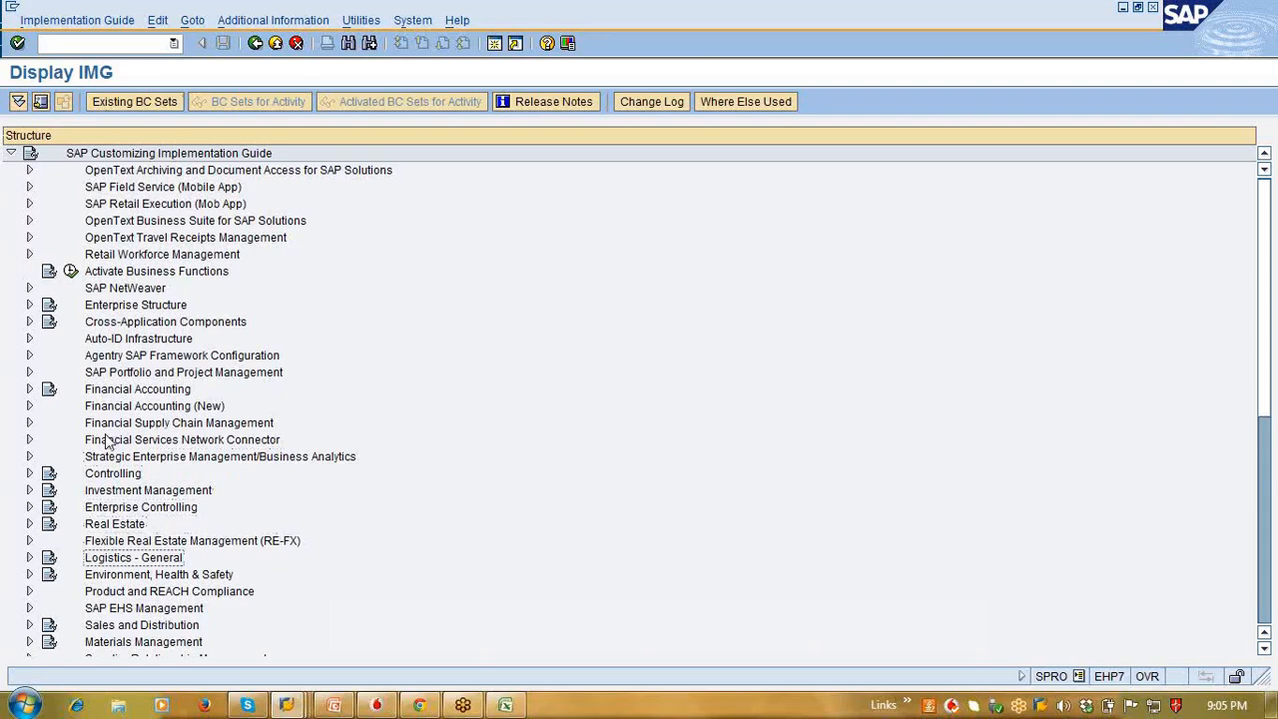
key(Down)
key(Down)
key(Down)
key(Down)
key(Down)
key(Down)
key(Down)
key(Down)
key(Down)
key(Down)
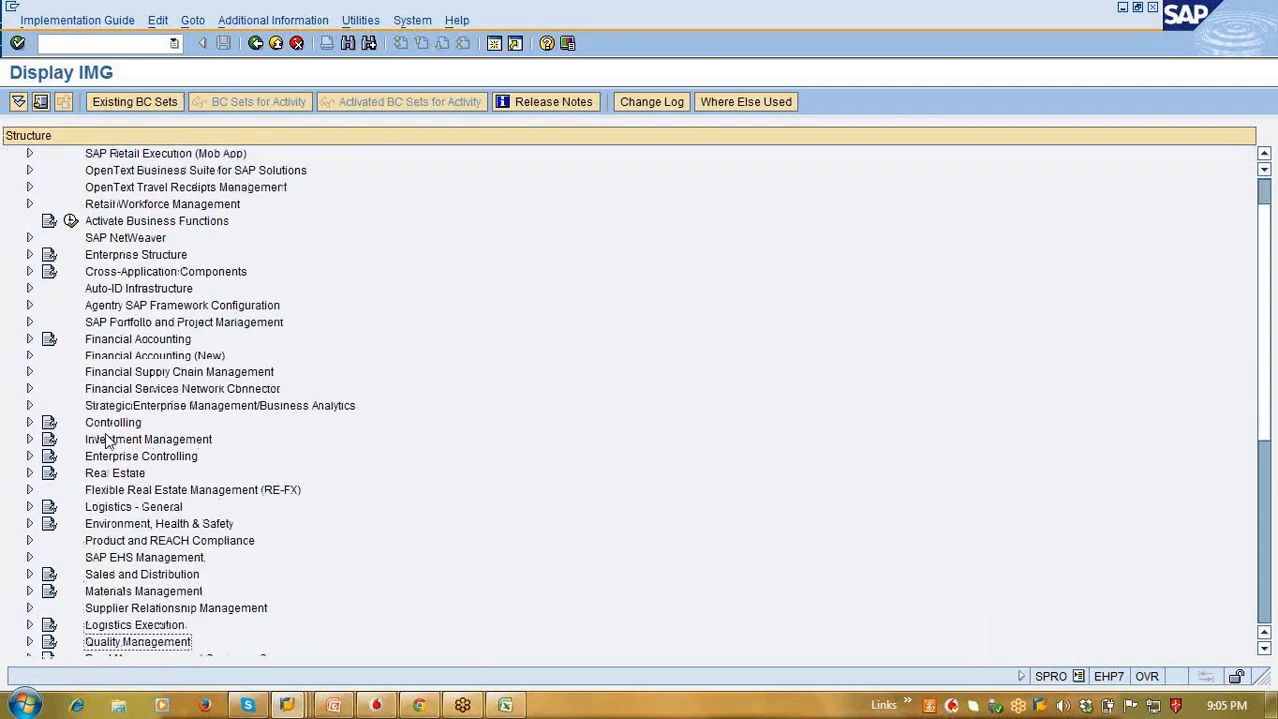
key(Down)
key(Down)
key(Down)
key(Down)
key(Down)
key(Down)
key(Down)
key(Down)
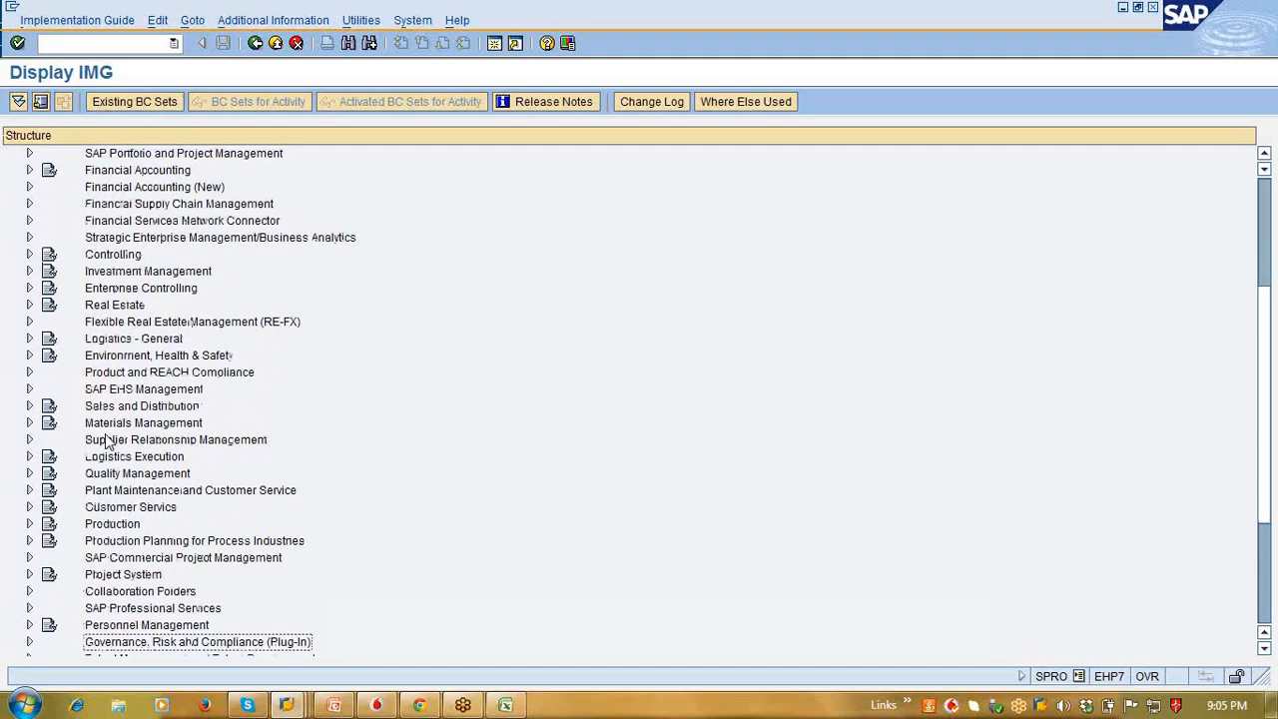
click(29, 523)
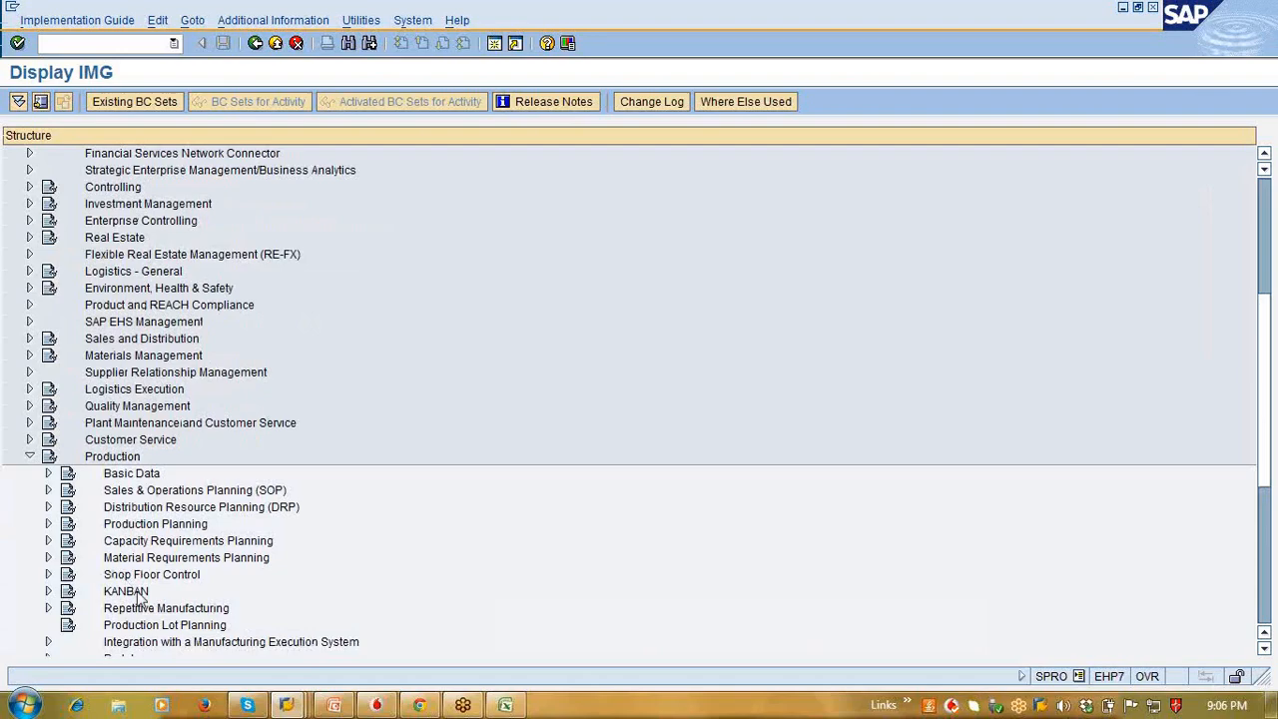
click(48, 473)
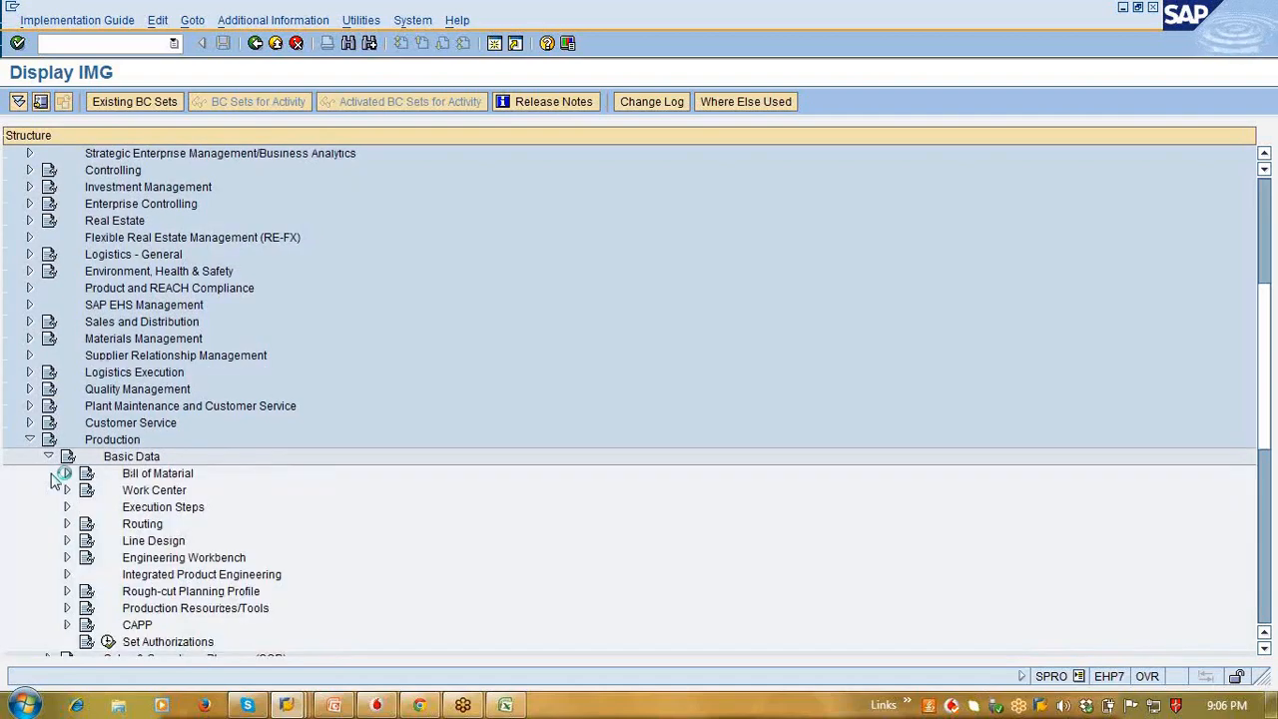
click(57, 483)
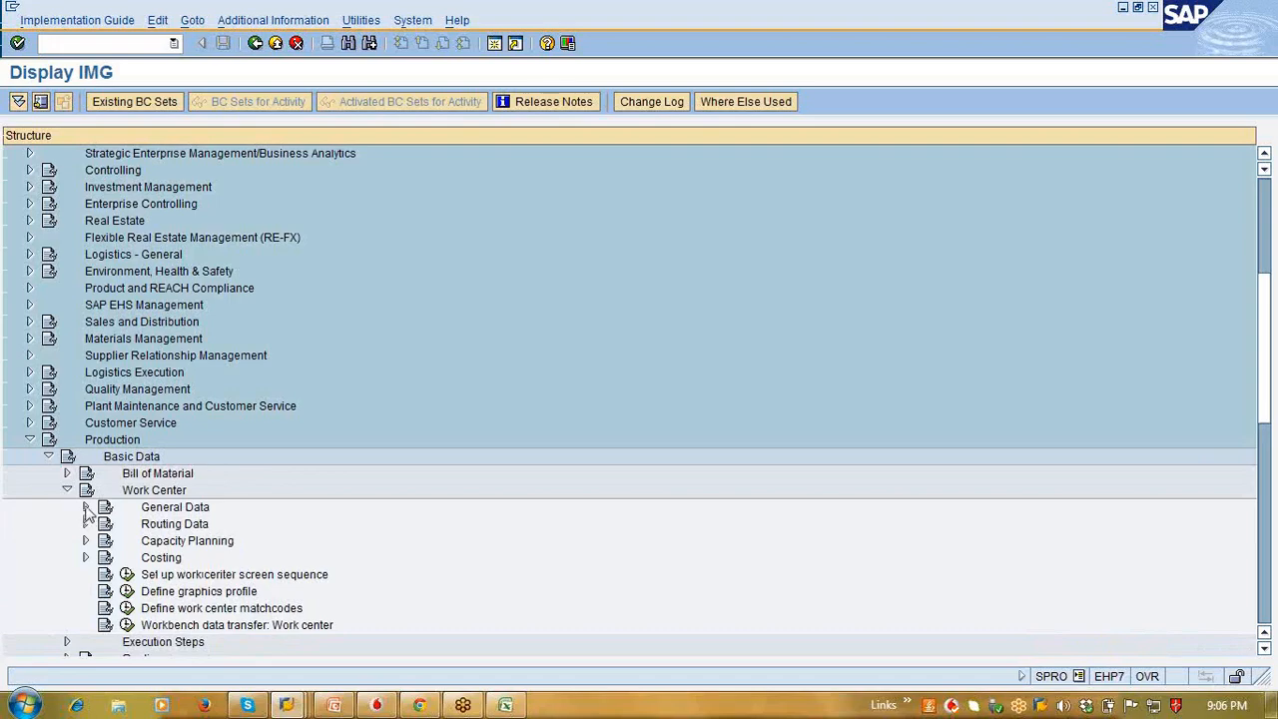
Step: Check the General Data activities under Work Center and expand Capacity Planning down to the Available Capacity activities
click(85, 506)
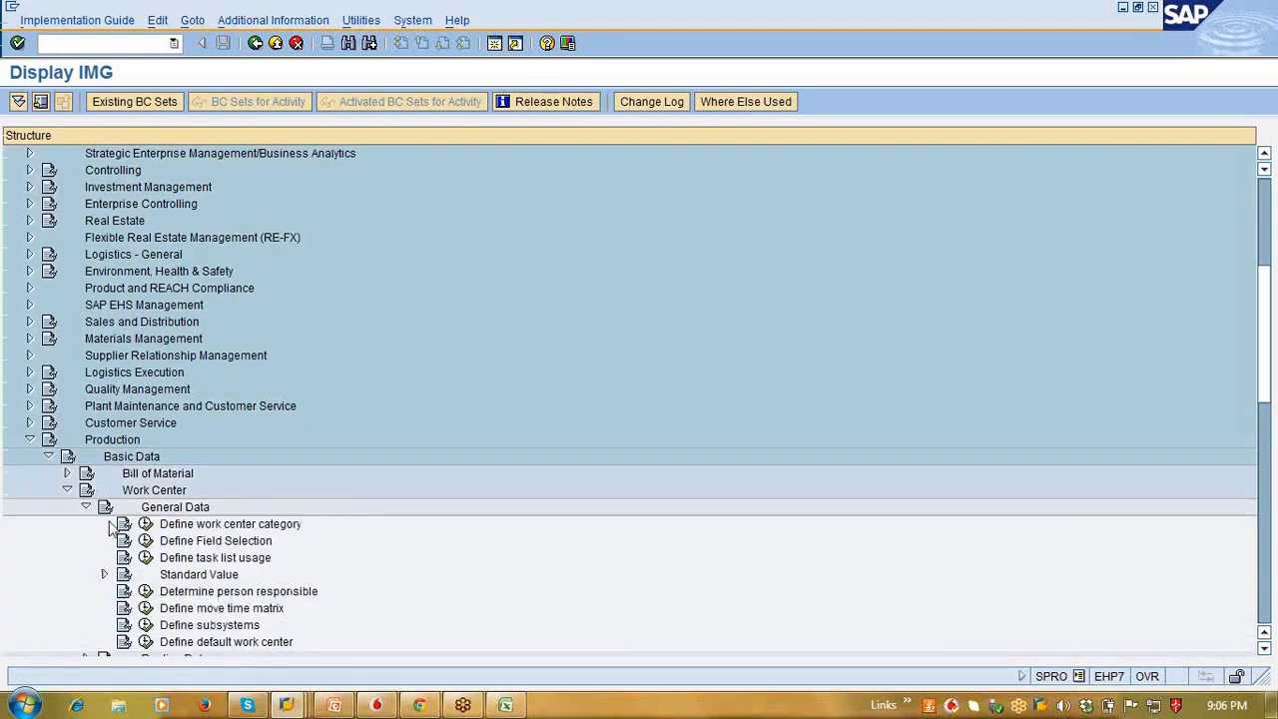
click(171, 561)
scroll(172, 561, down, 5)
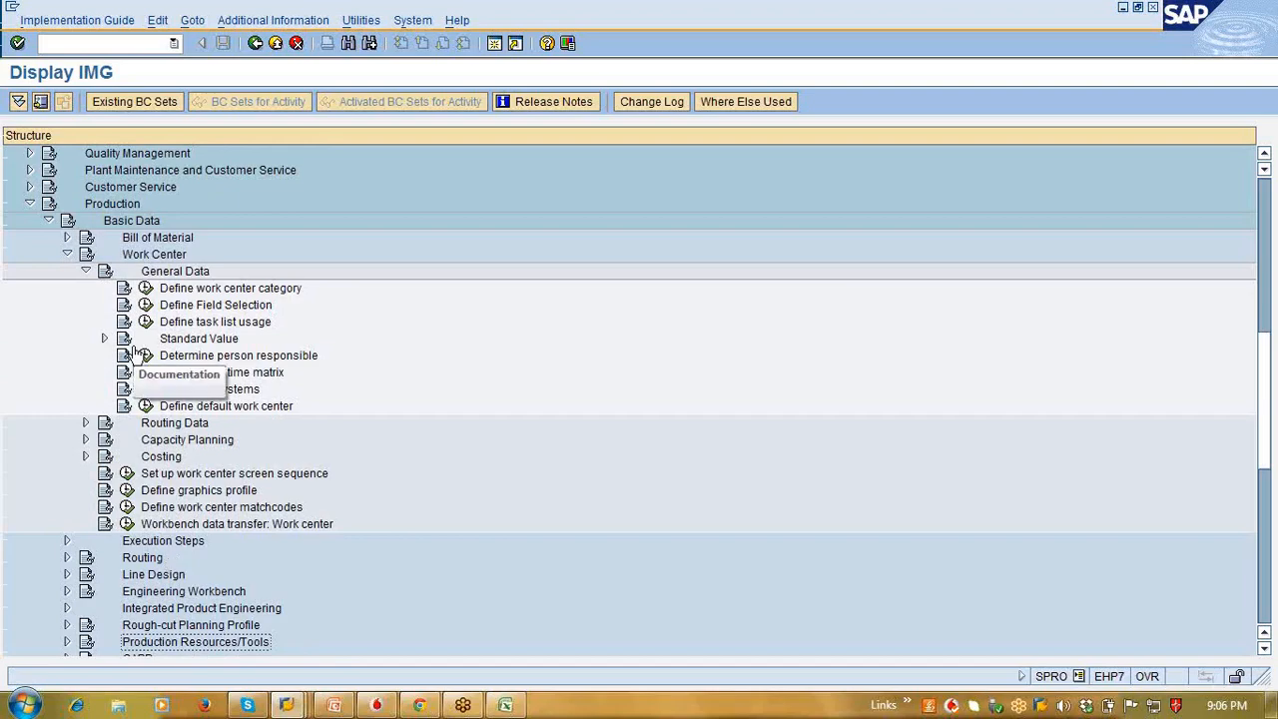
click(86, 272)
click(85, 304)
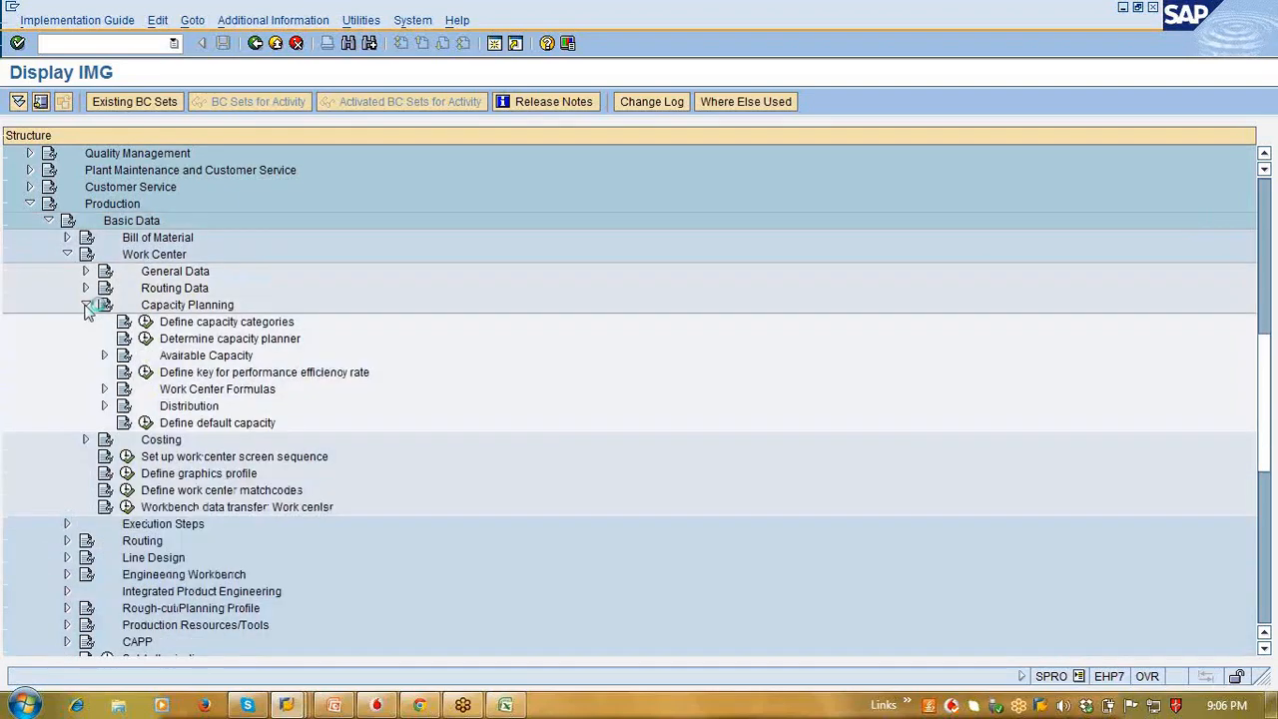
click(104, 355)
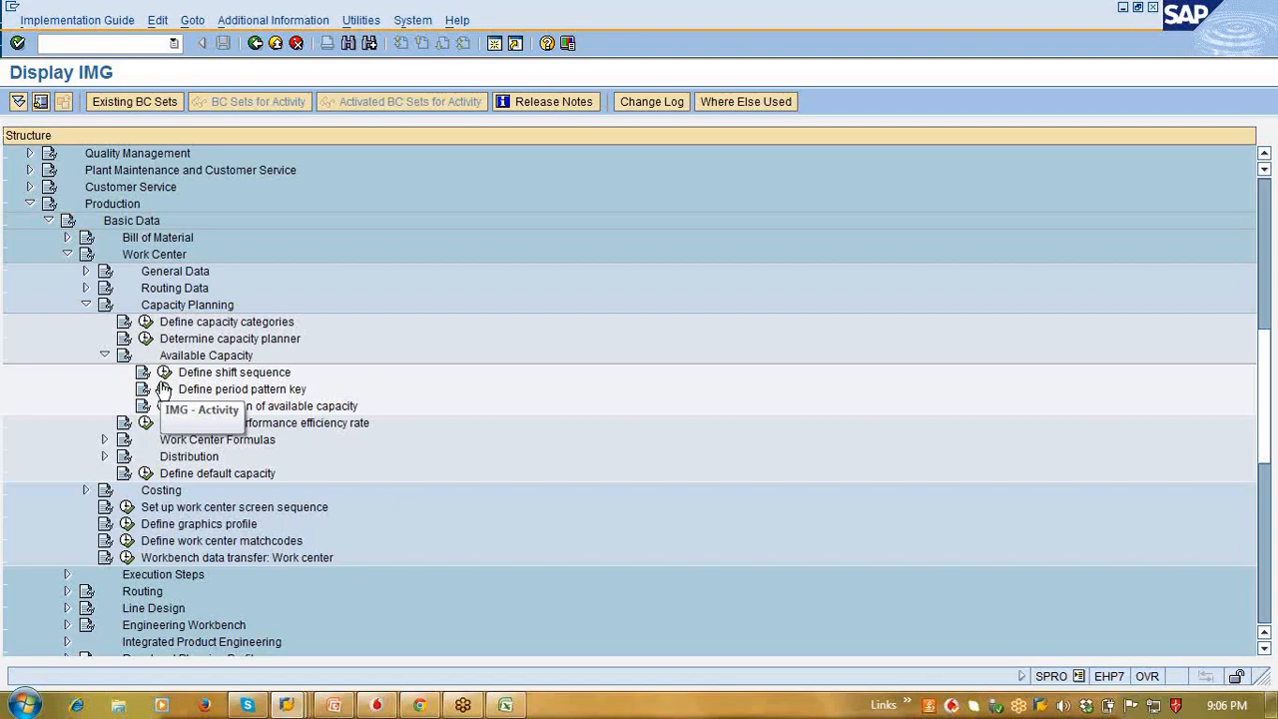
Step: Switch to the formula parameters session and open the Create Capacity transaction cr11 in a new session
click(293, 706)
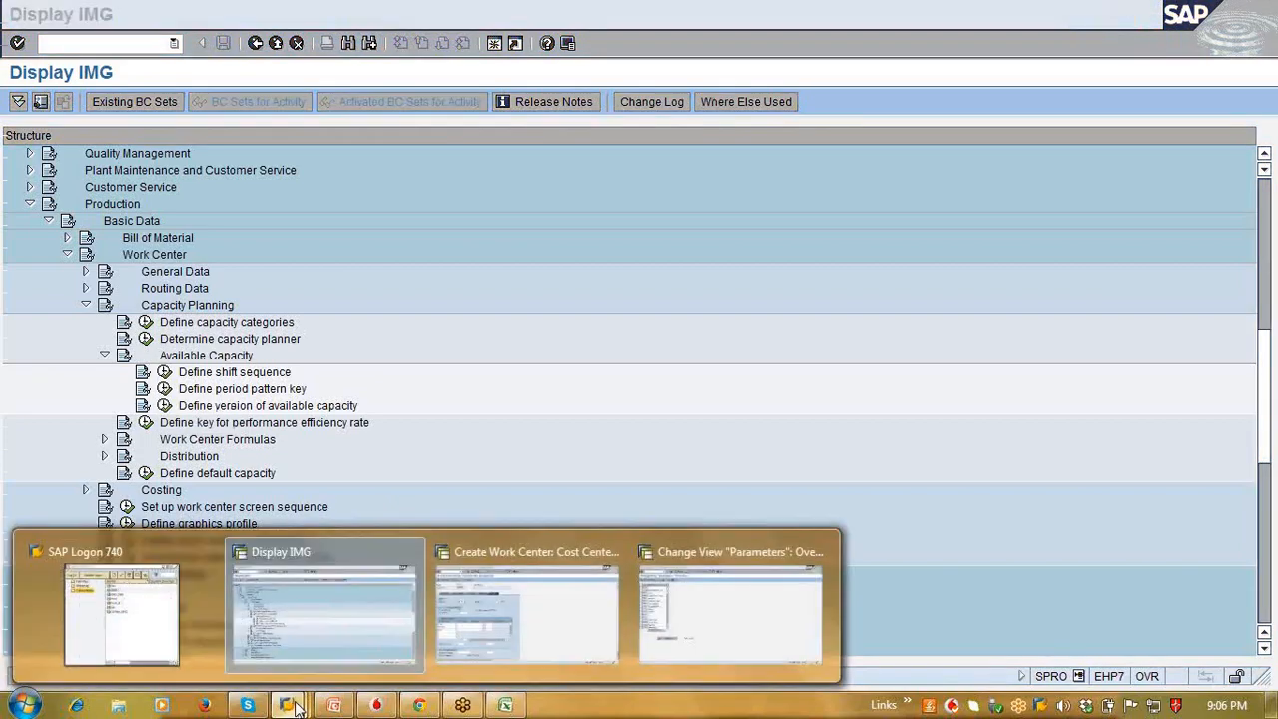
click(713, 588)
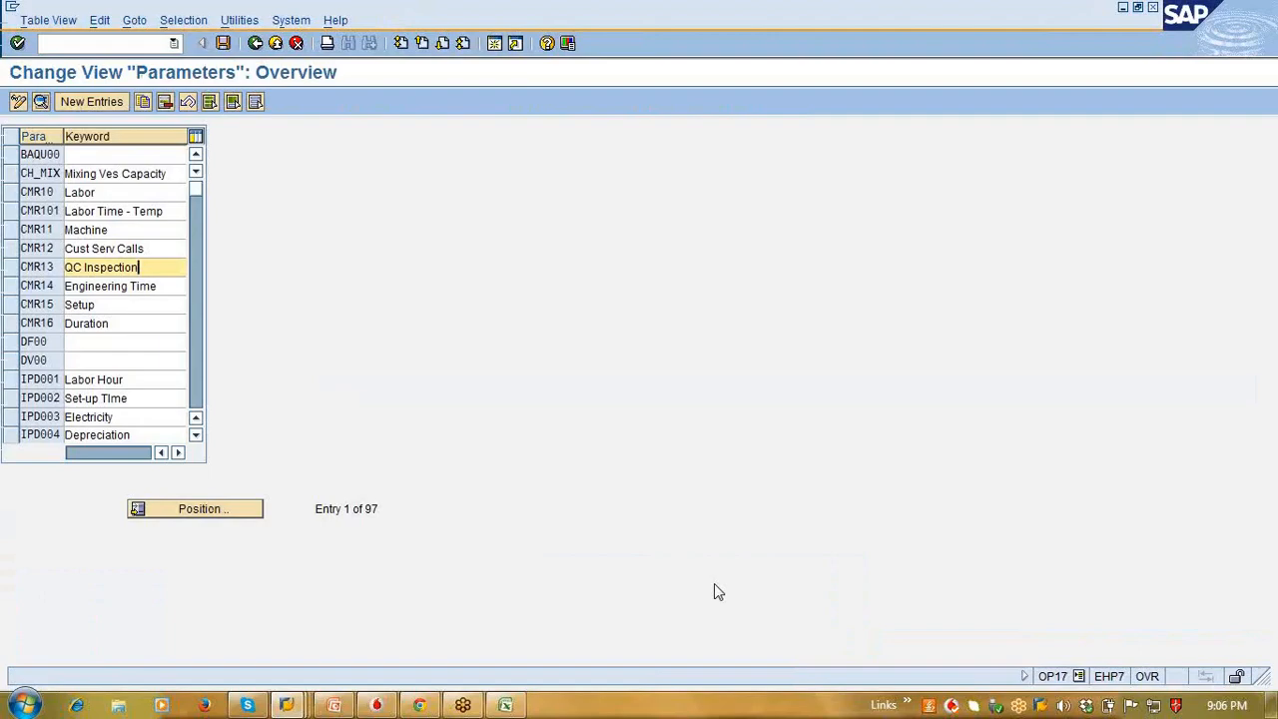
click(491, 50)
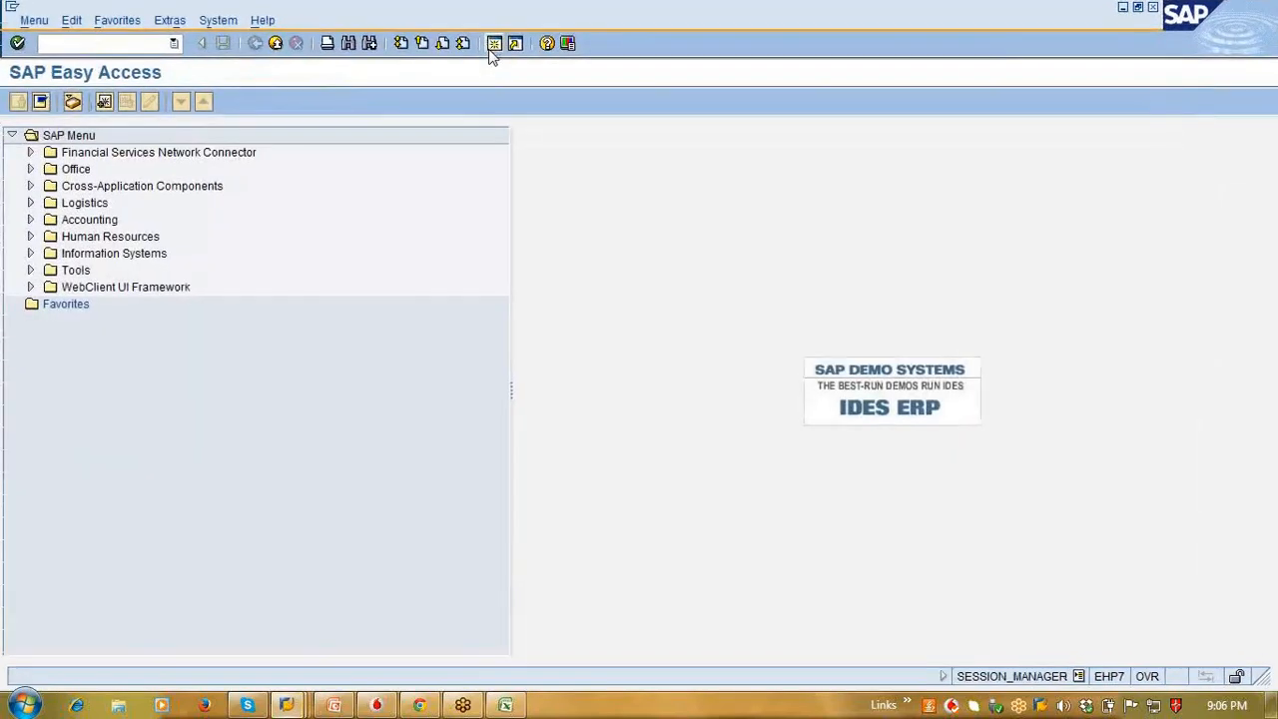
text(cr11)
key(Return)
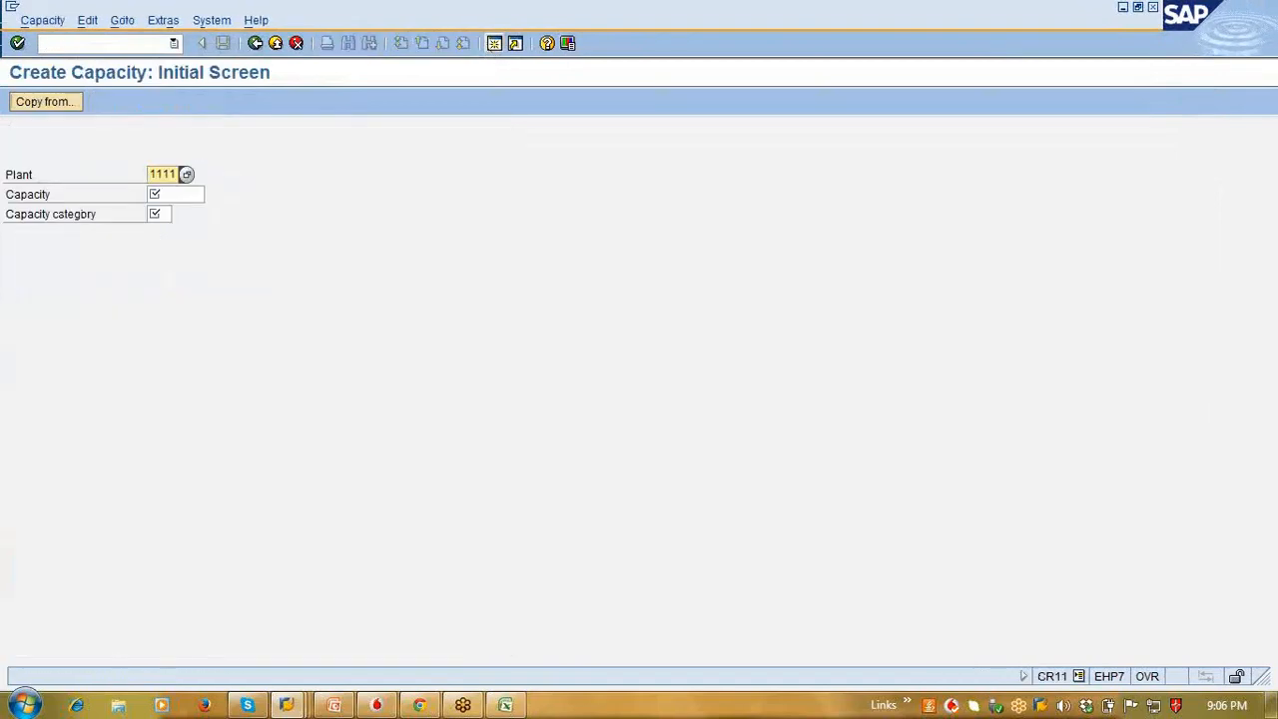
Step: Start creating the capacity test in plant 1111 with capacity category 001 and continue to its header data
click(174, 194)
text(test)
key(Tab)
key(F4)
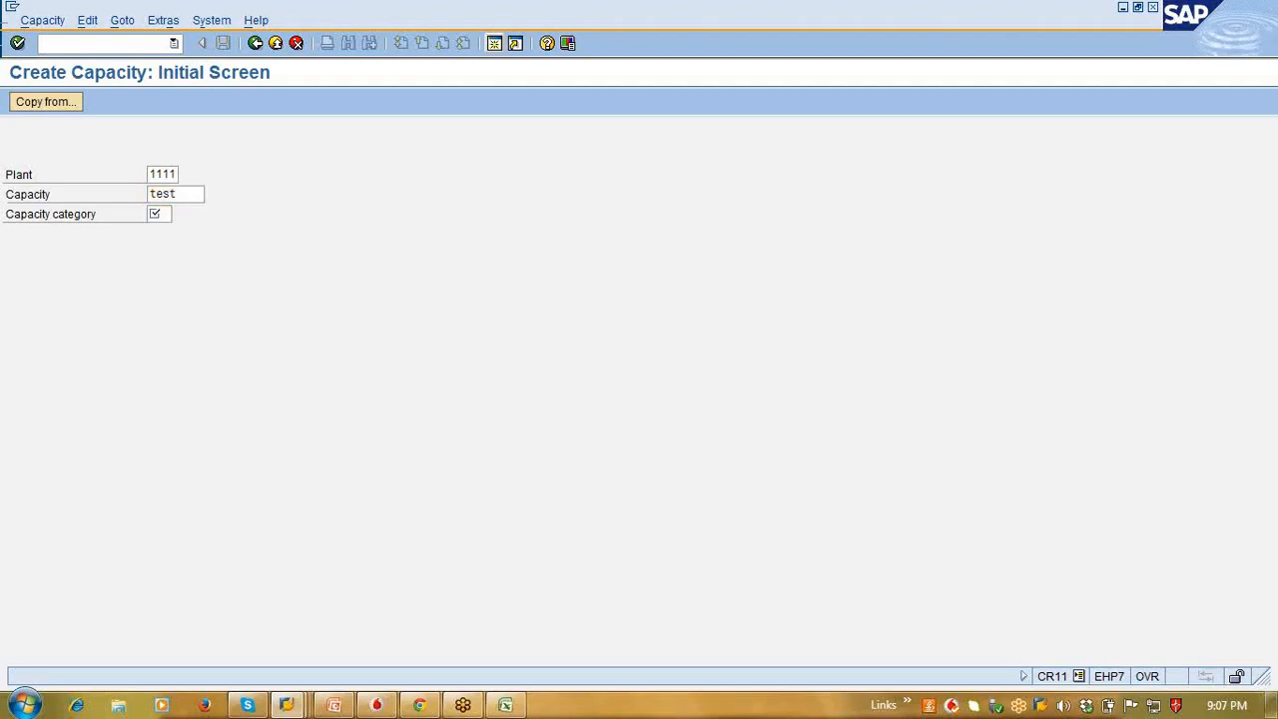
key(Return)
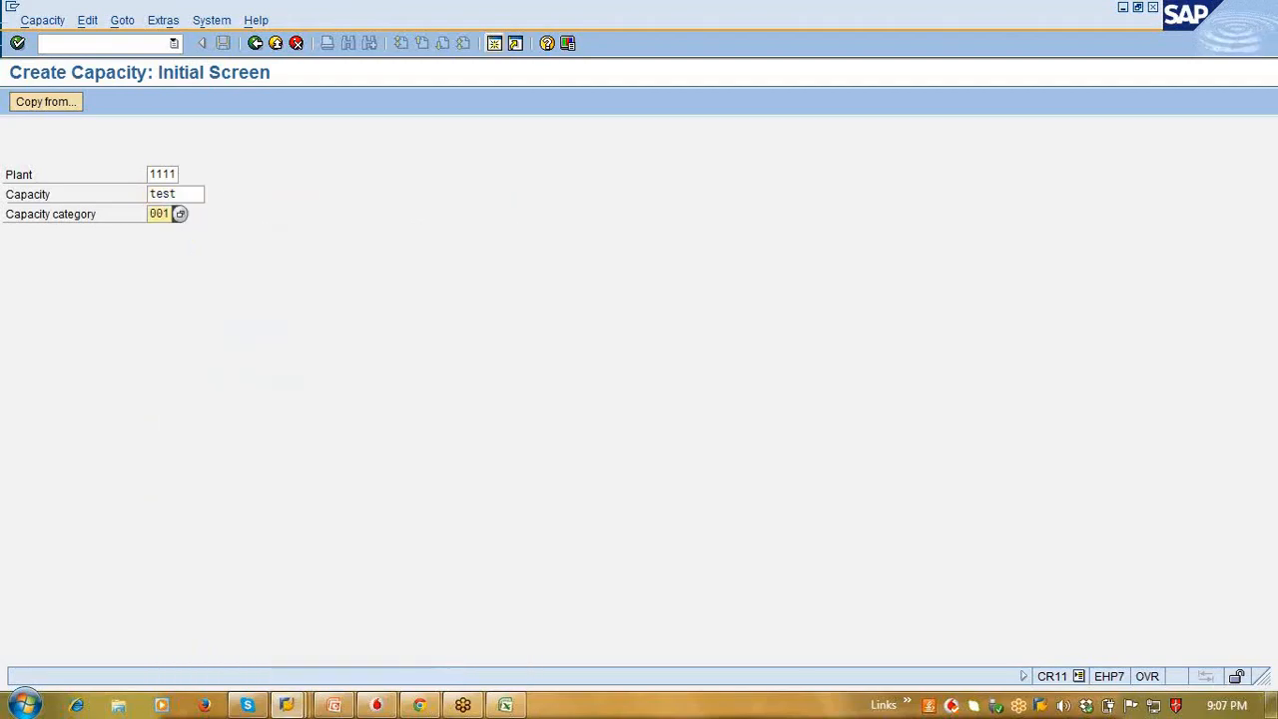
key(Return)
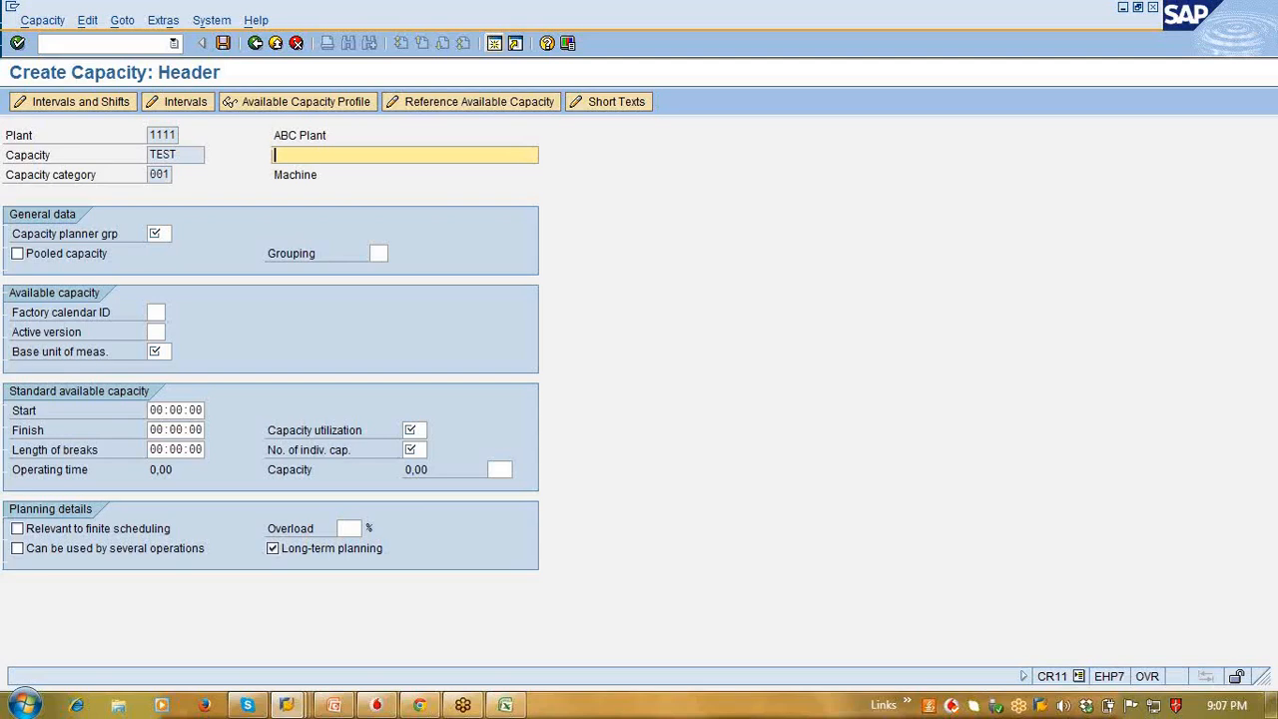
Step: Enter hhhh as the capacity's description and assign capacity planner group 000
text(hhhh)
click(164, 238)
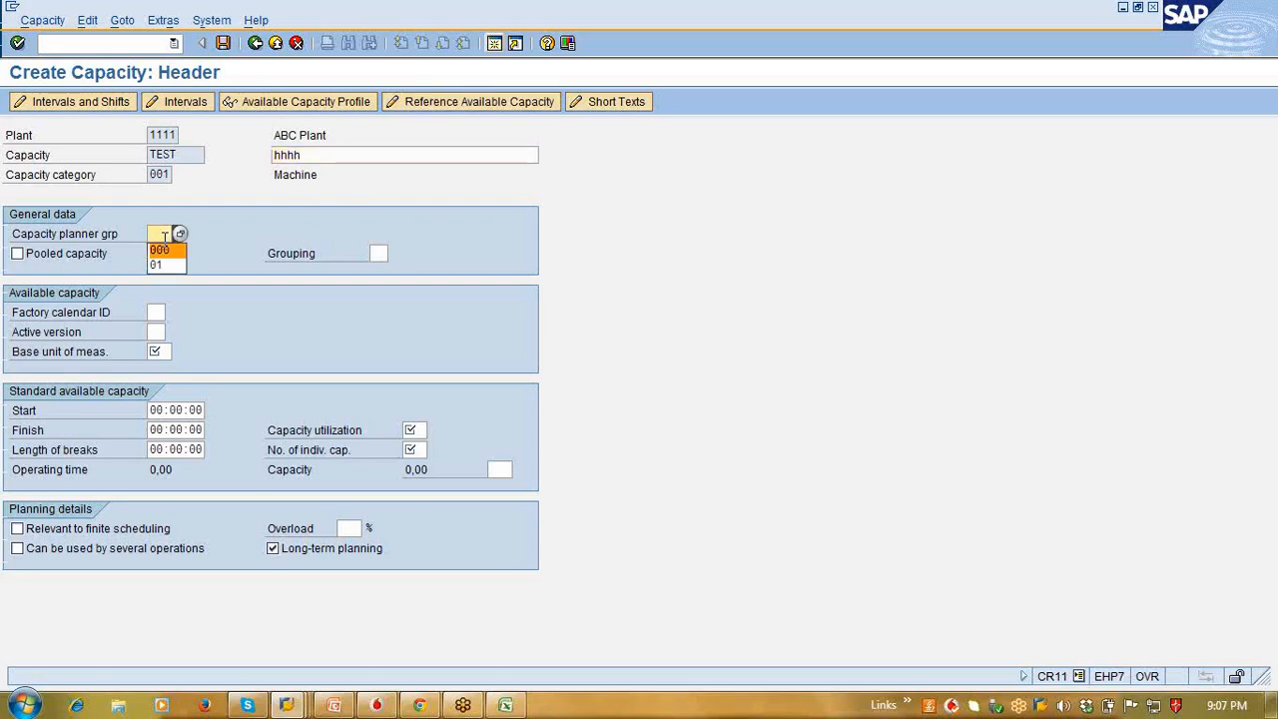
click(164, 243)
key(Down)
key(Down)
key(Down)
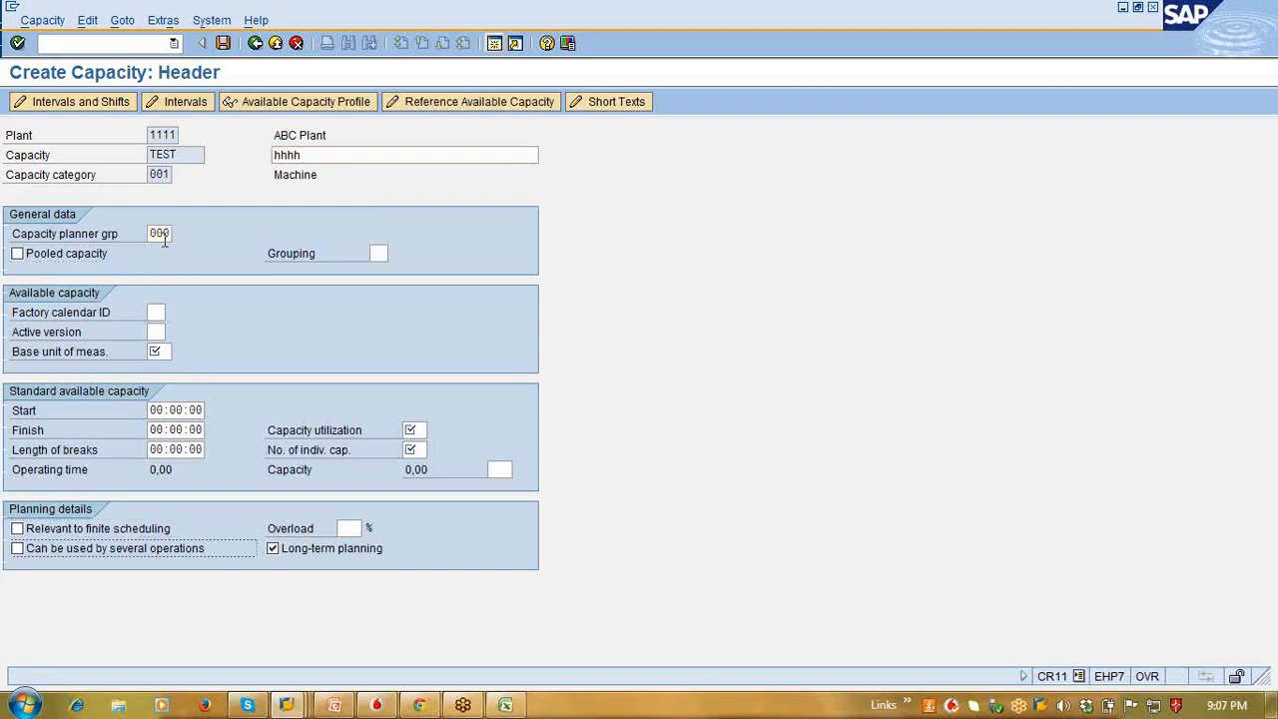
Step: Leave the factory calendar and active version blank and set the base unit of measure to hr
click(152, 312)
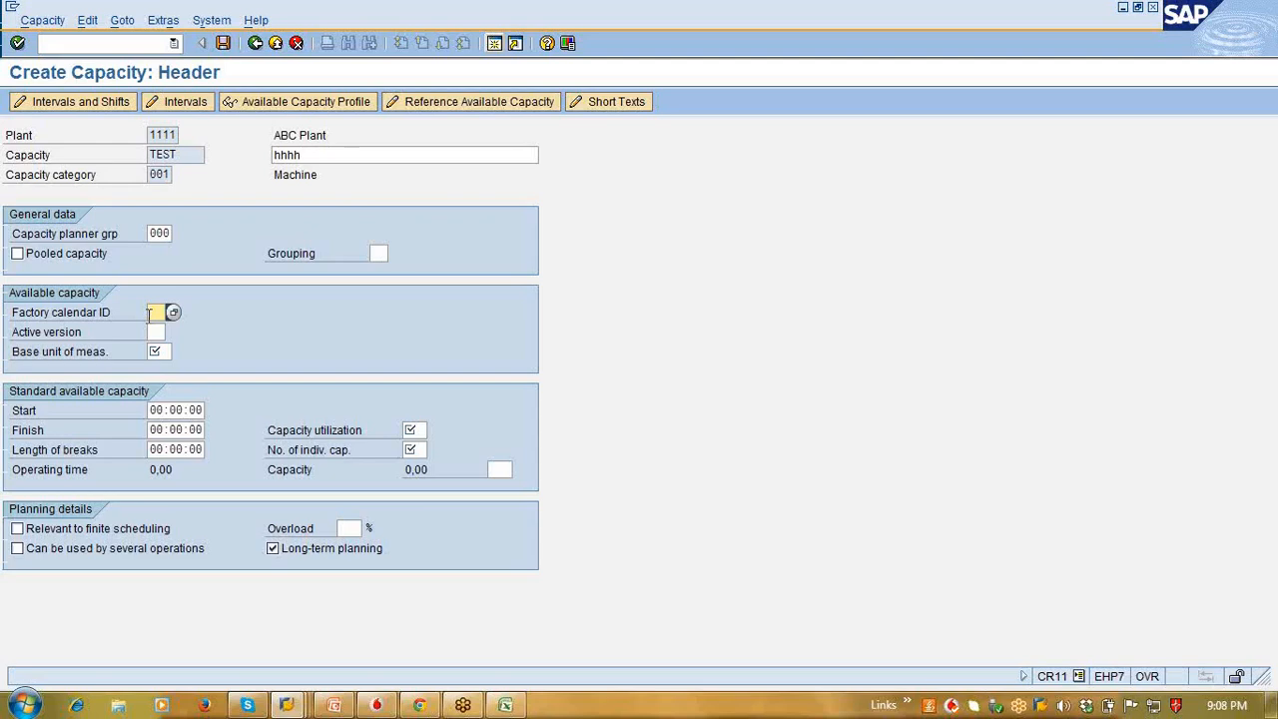
key(Tab)
key(Tab)
text(hr)
click(159, 409)
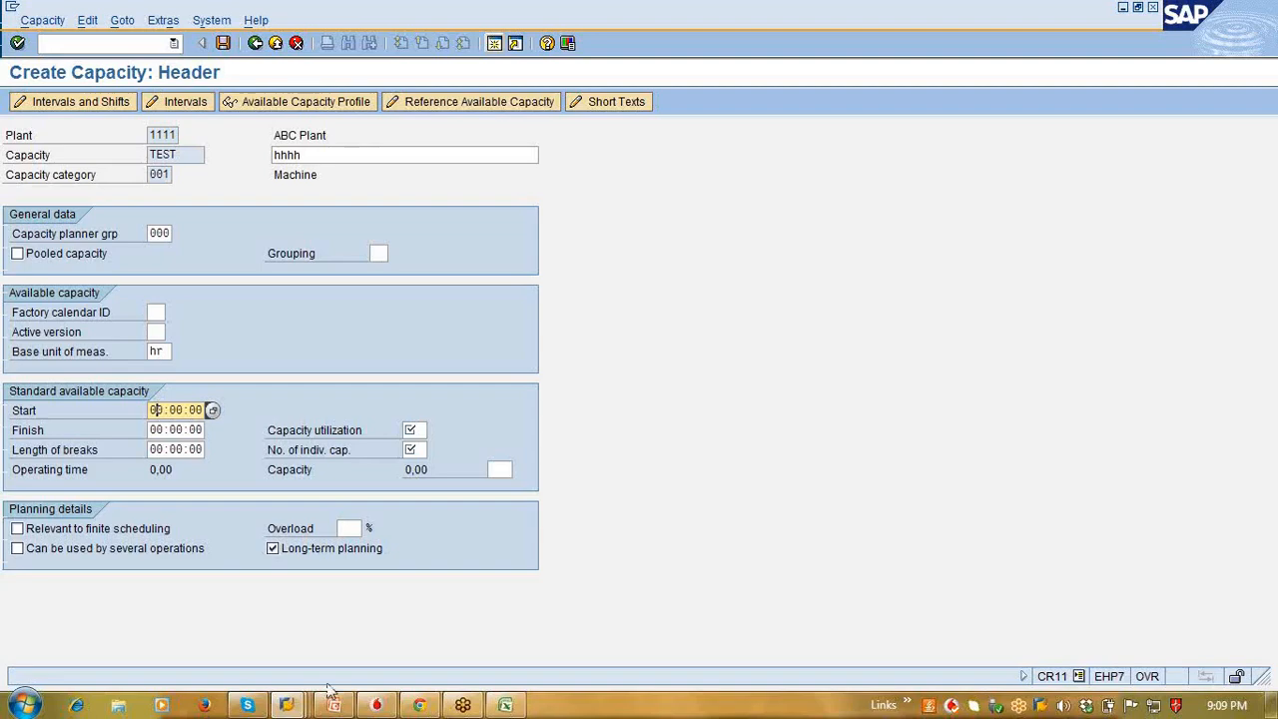
Step: Switch to the formula parameters session, return to the implementation guide and expand Available Capacity under Capacity Planning
click(287, 706)
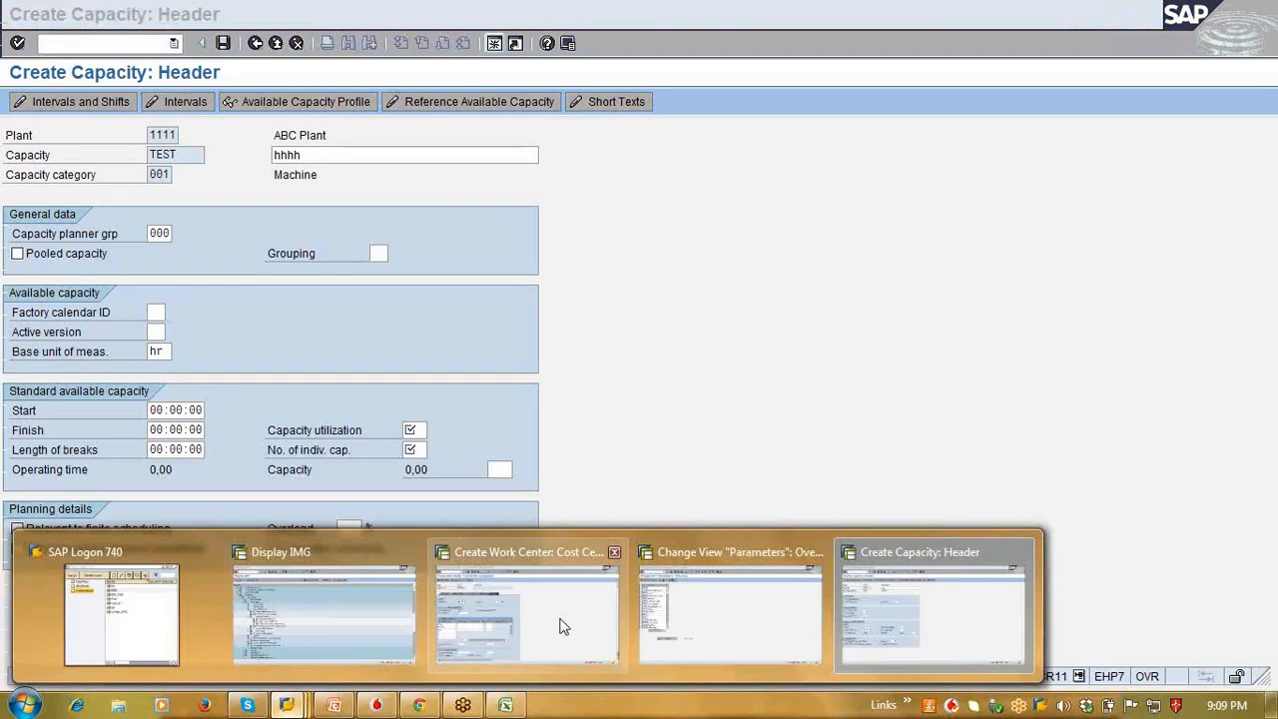
click(697, 604)
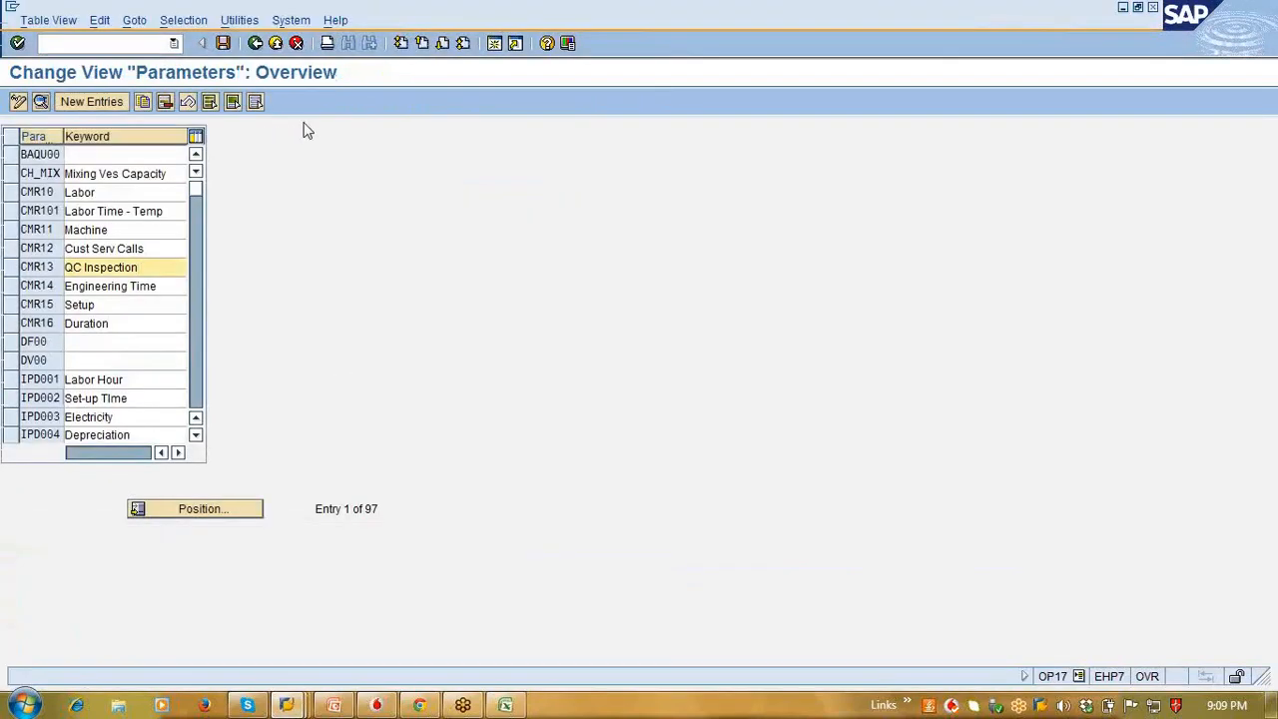
click(256, 46)
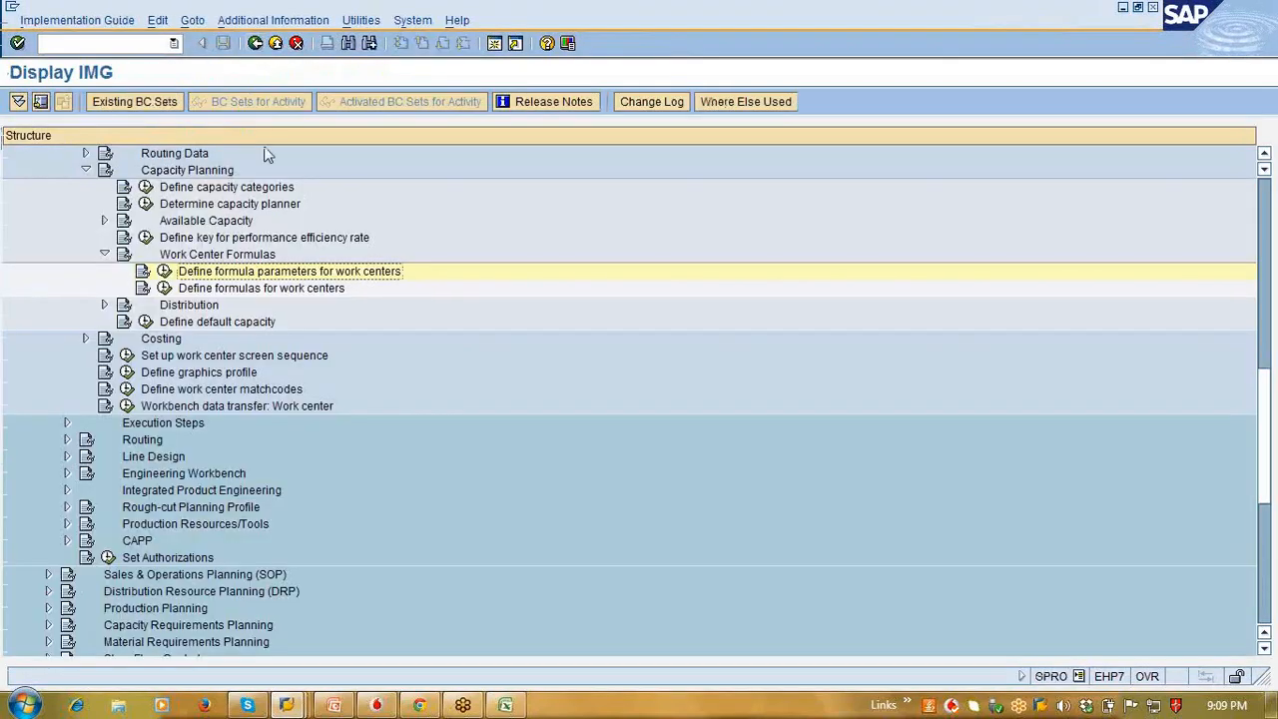
click(104, 221)
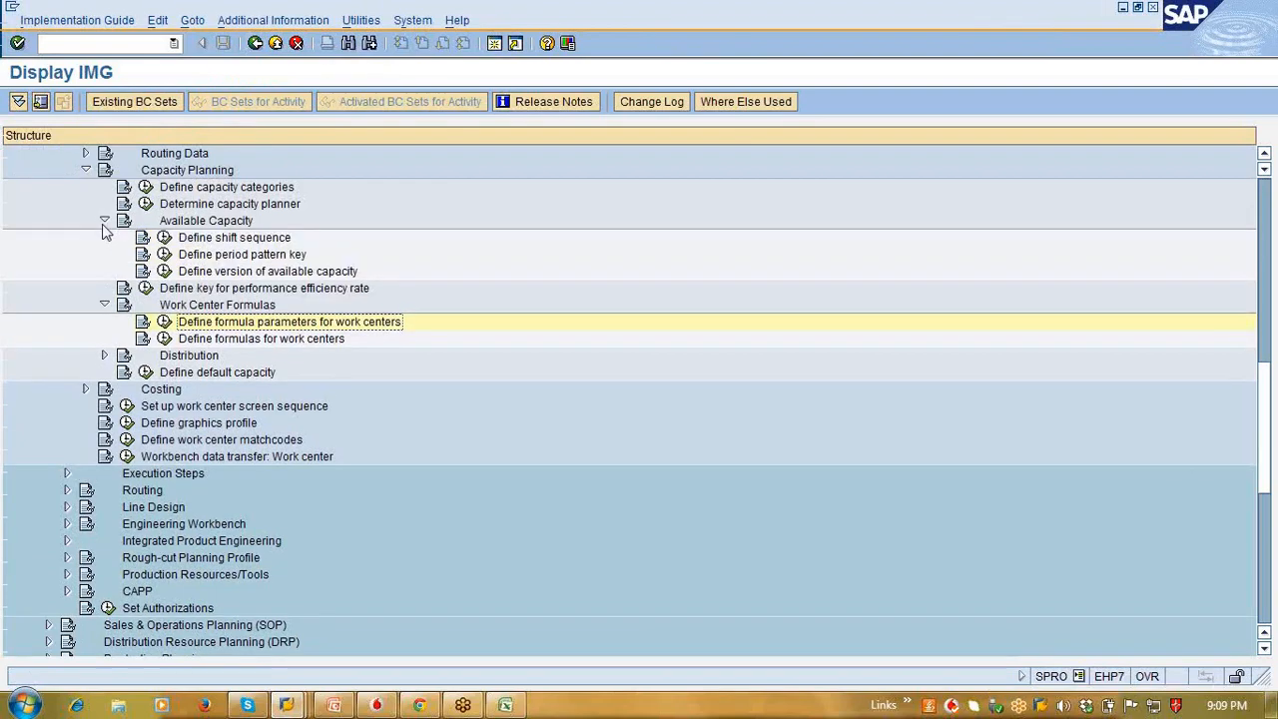
Step: Open the Define shift sequence activity and display the work break schedules of grouping 01, SAP example
click(163, 237)
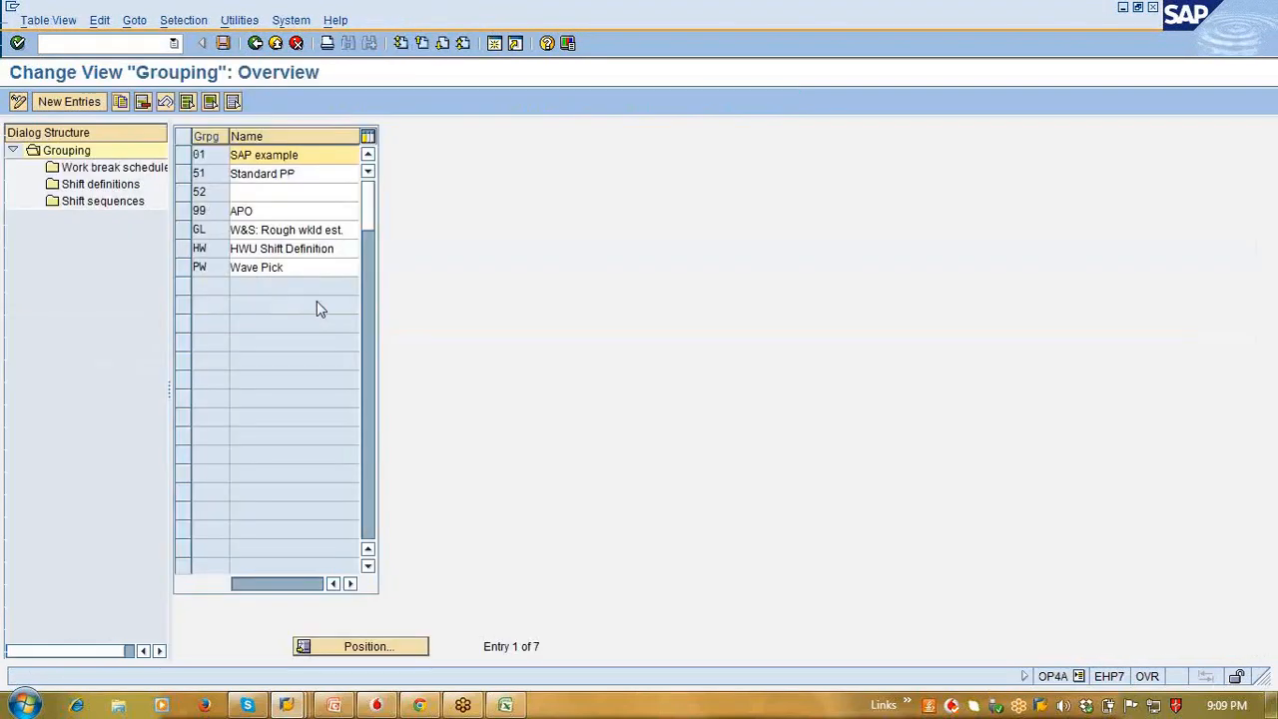
click(183, 158)
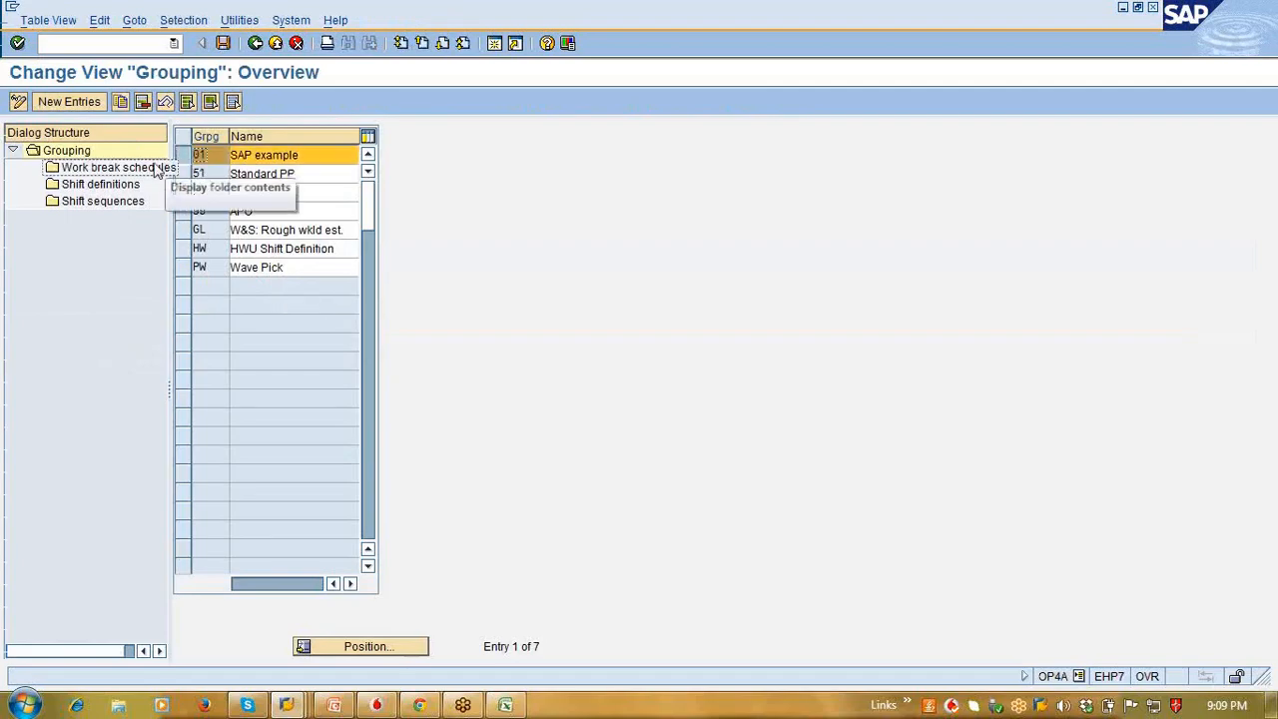
double_click(157, 166)
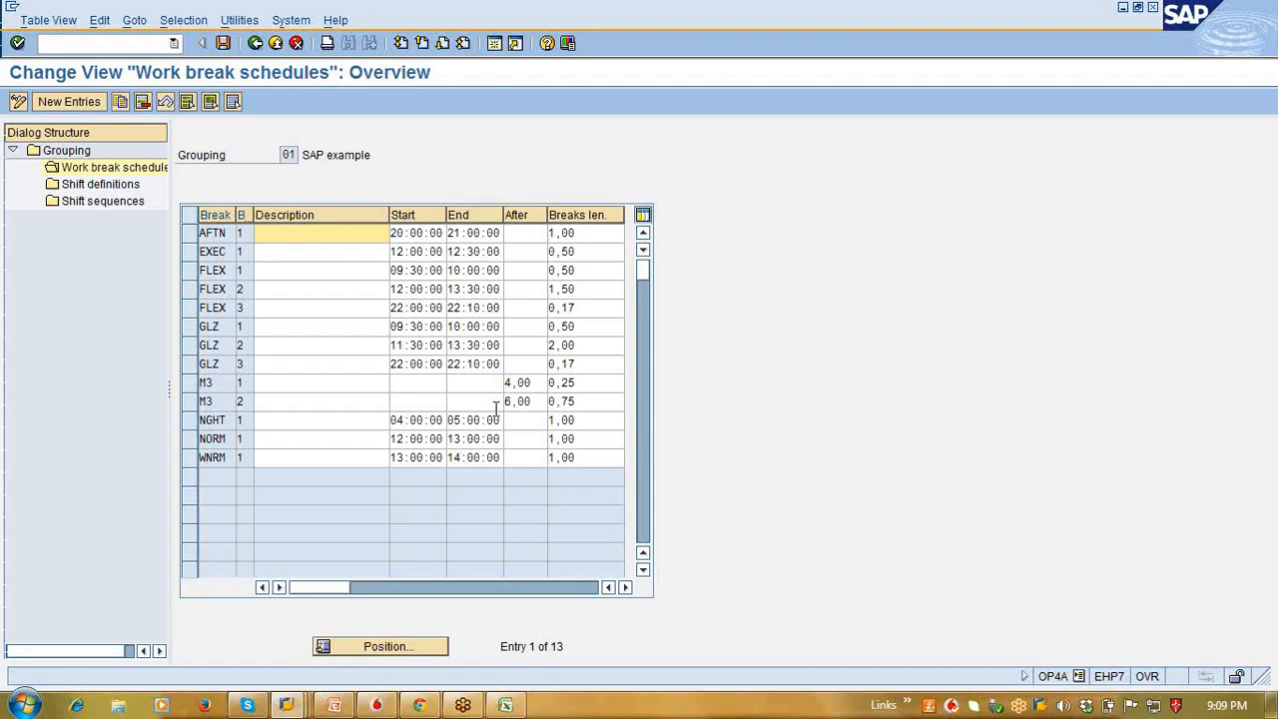
Step: Switch back to the Create Capacity session and set the standard available capacity's start time to 21:10:17
click(290, 704)
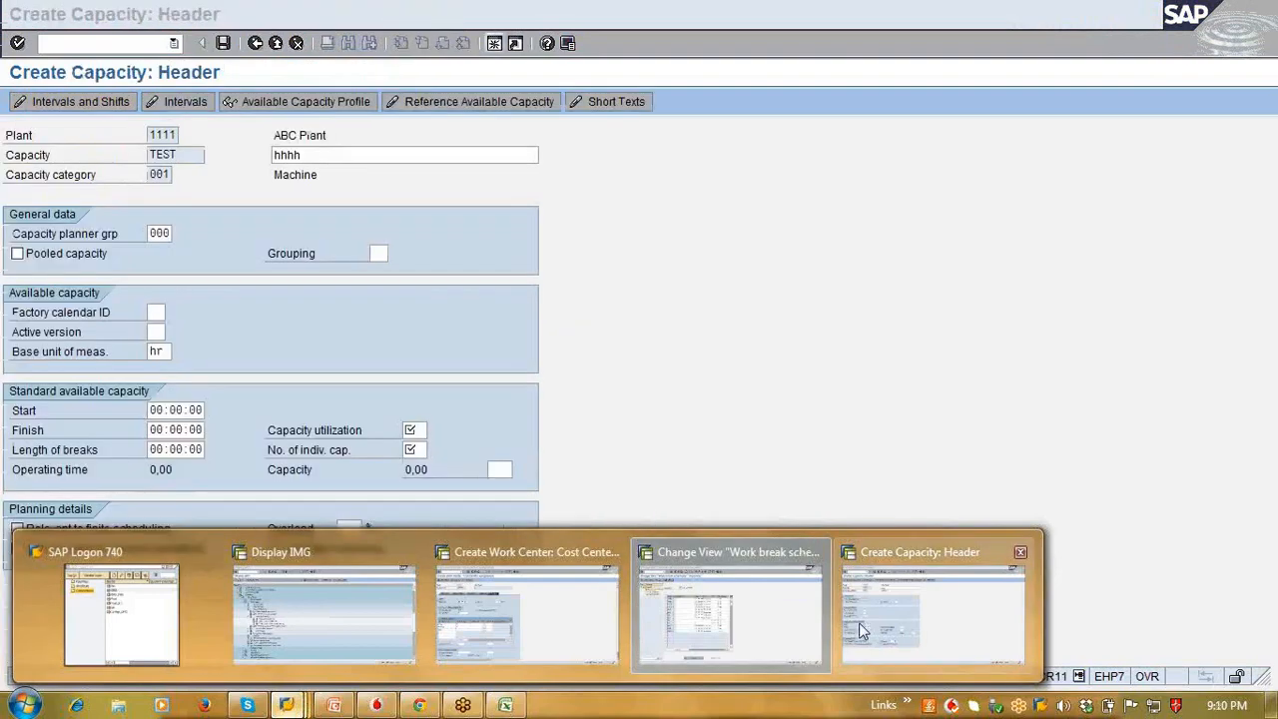
click(862, 629)
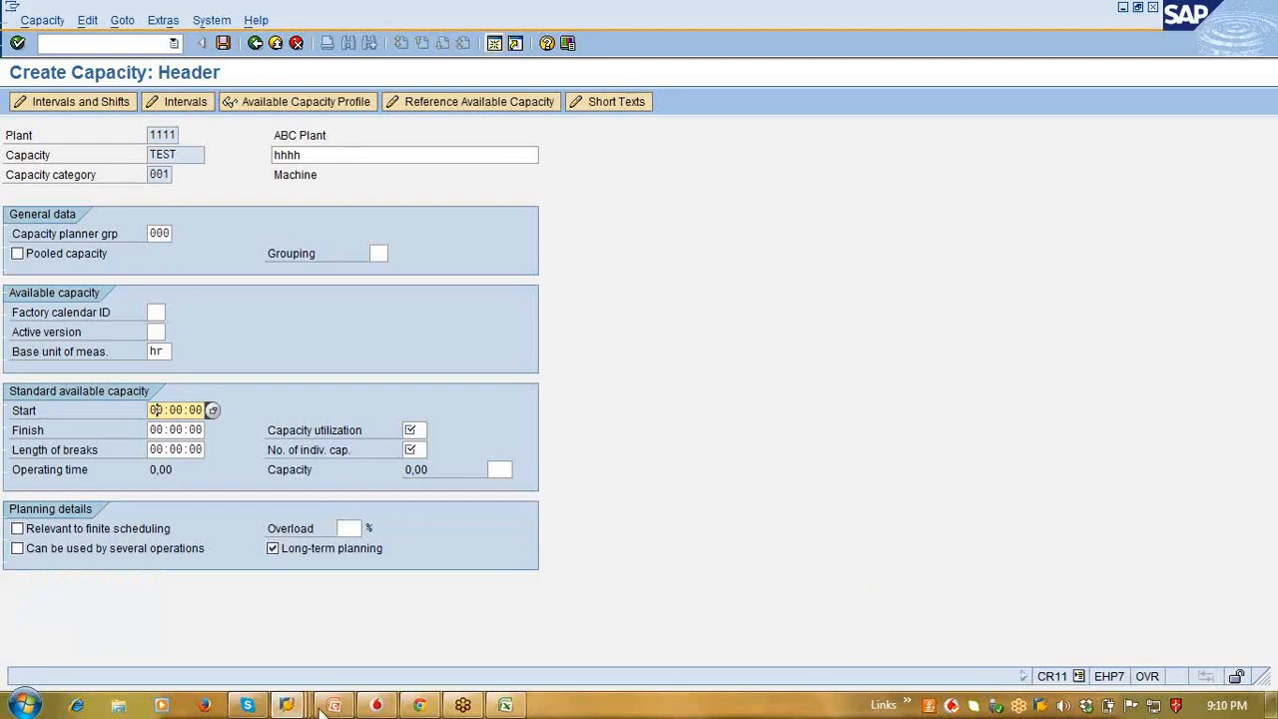
click(212, 410)
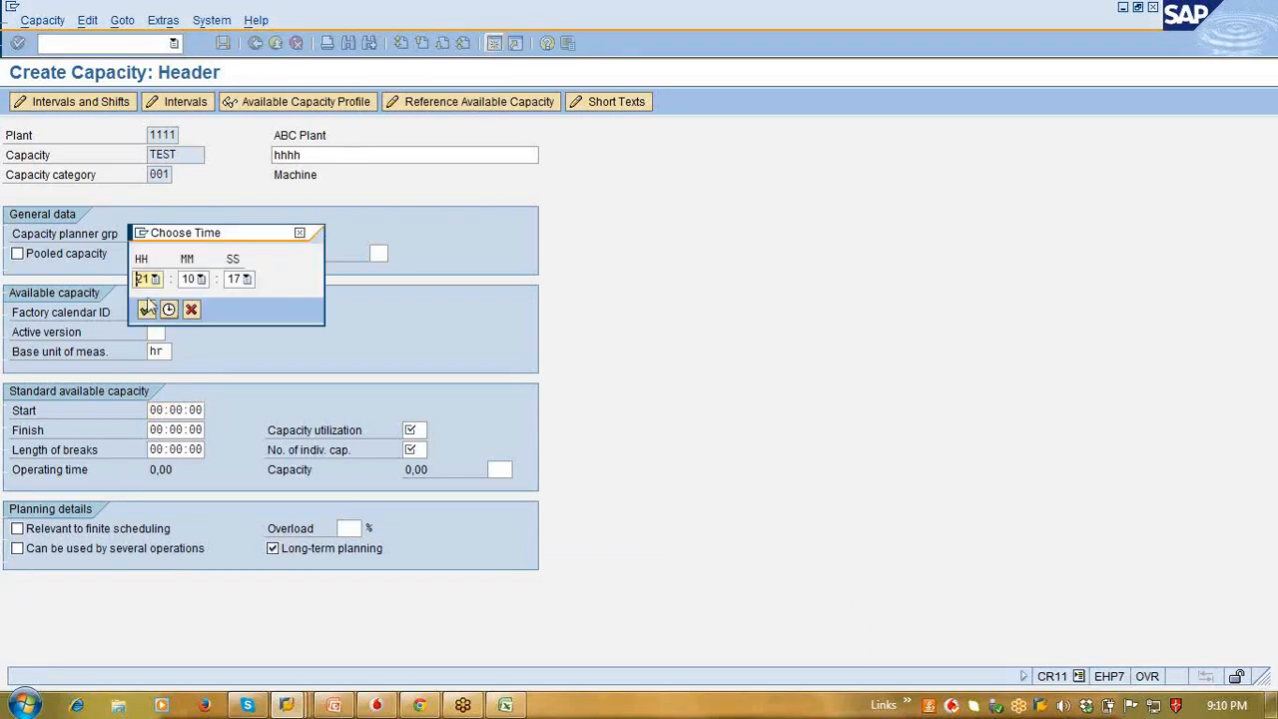
click(146, 309)
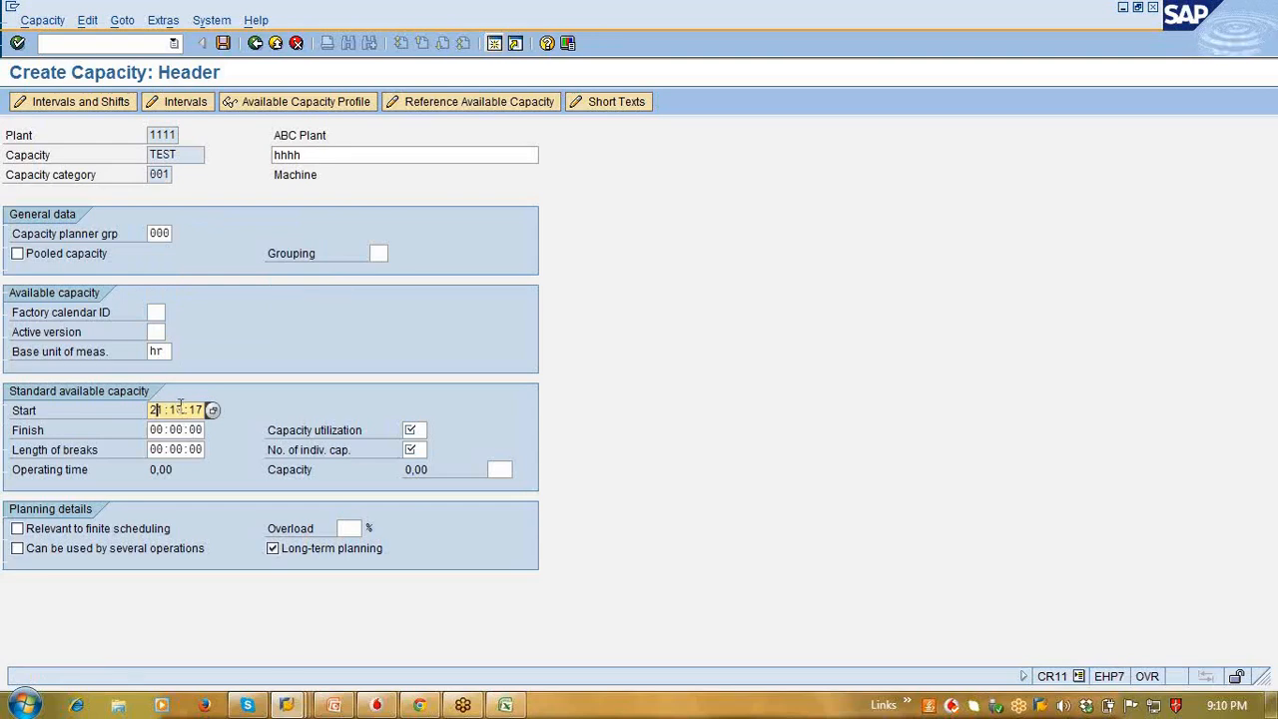
Step: Clear the capacity's start time and choose 20:10:26 instead
key(BackSpace)
key(BackSpace)
text(09)
key(BackSpace)
key(BackSpace)
key(BackSpace)
key(BackSpace)
key(BackSpace)
key(BackSpace)
key(F4)
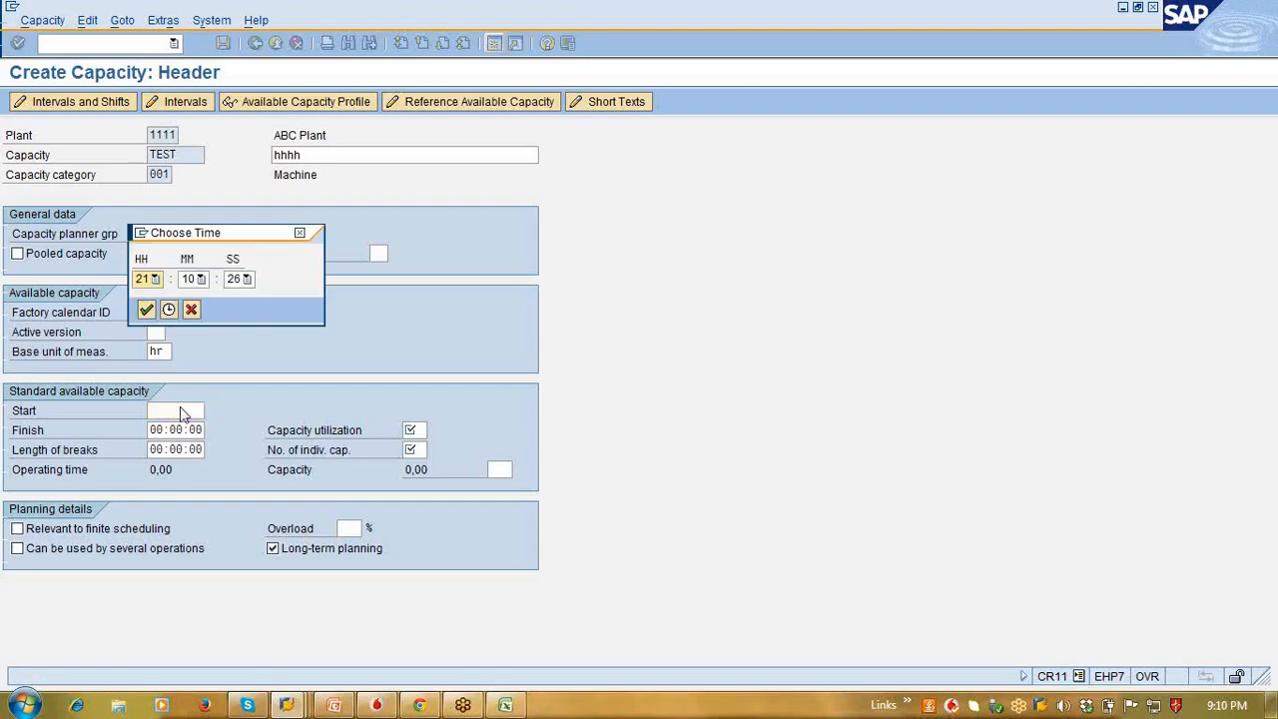
click(153, 279)
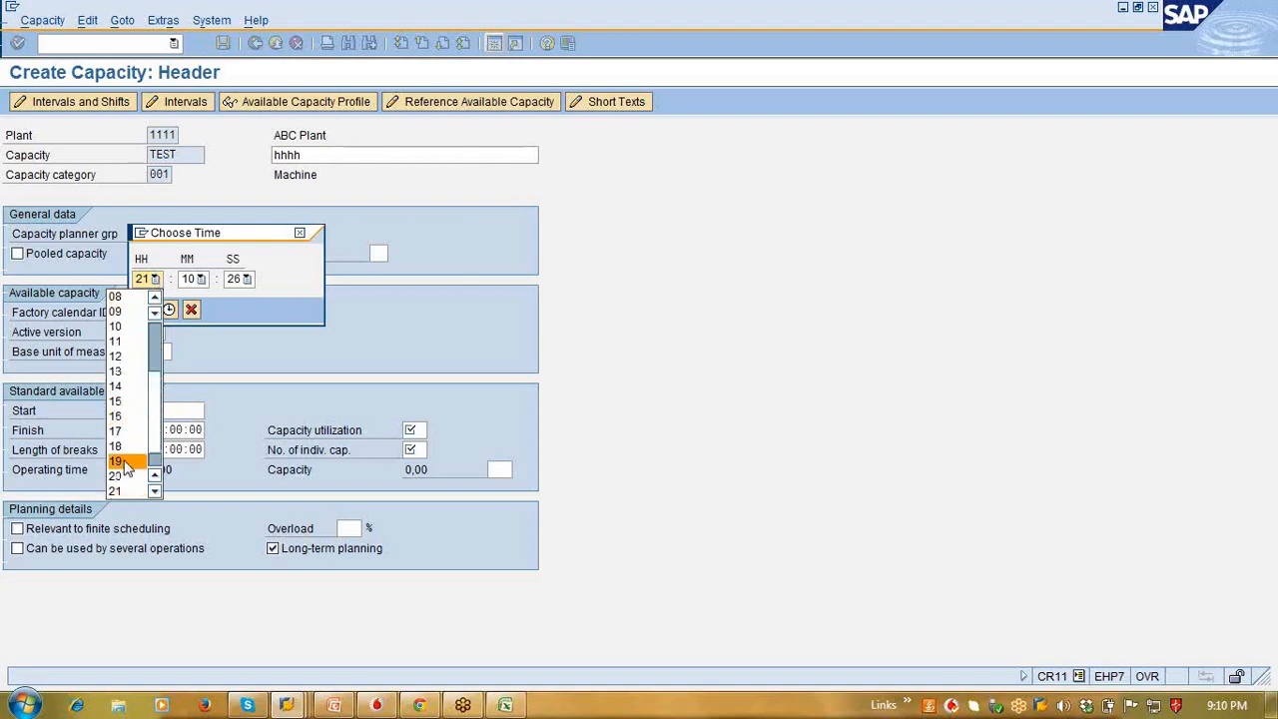
click(117, 479)
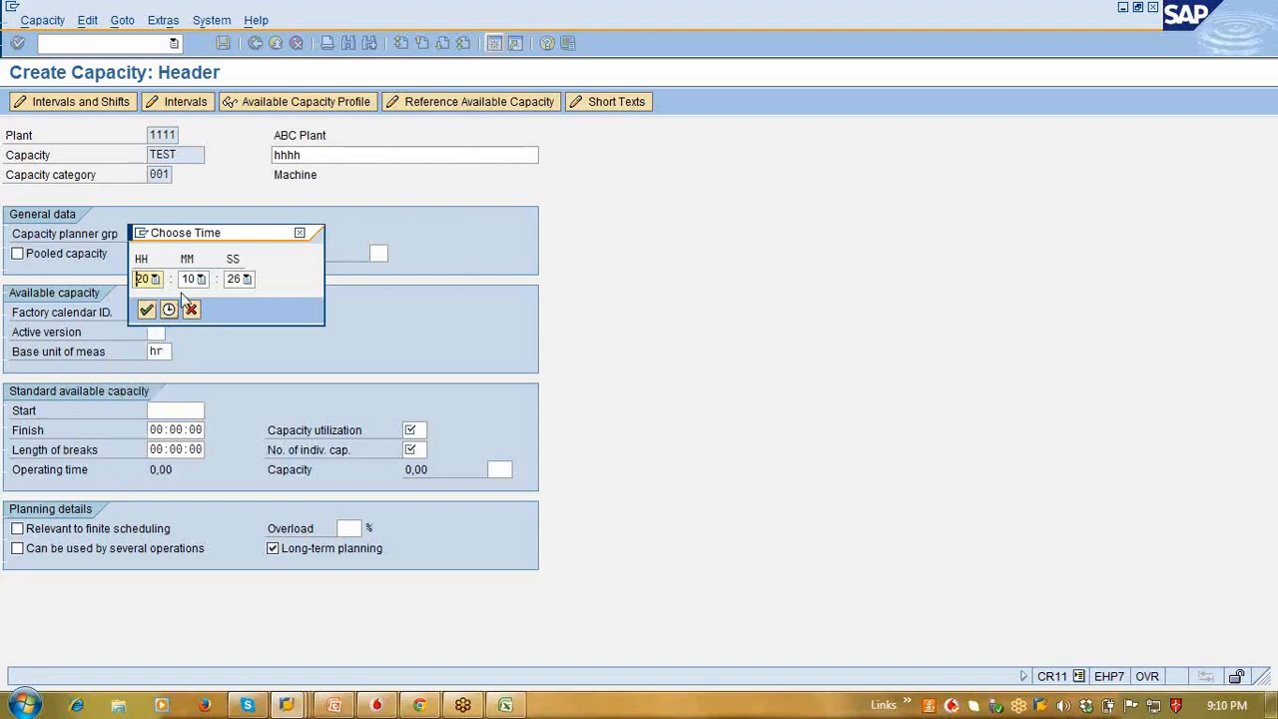
click(146, 311)
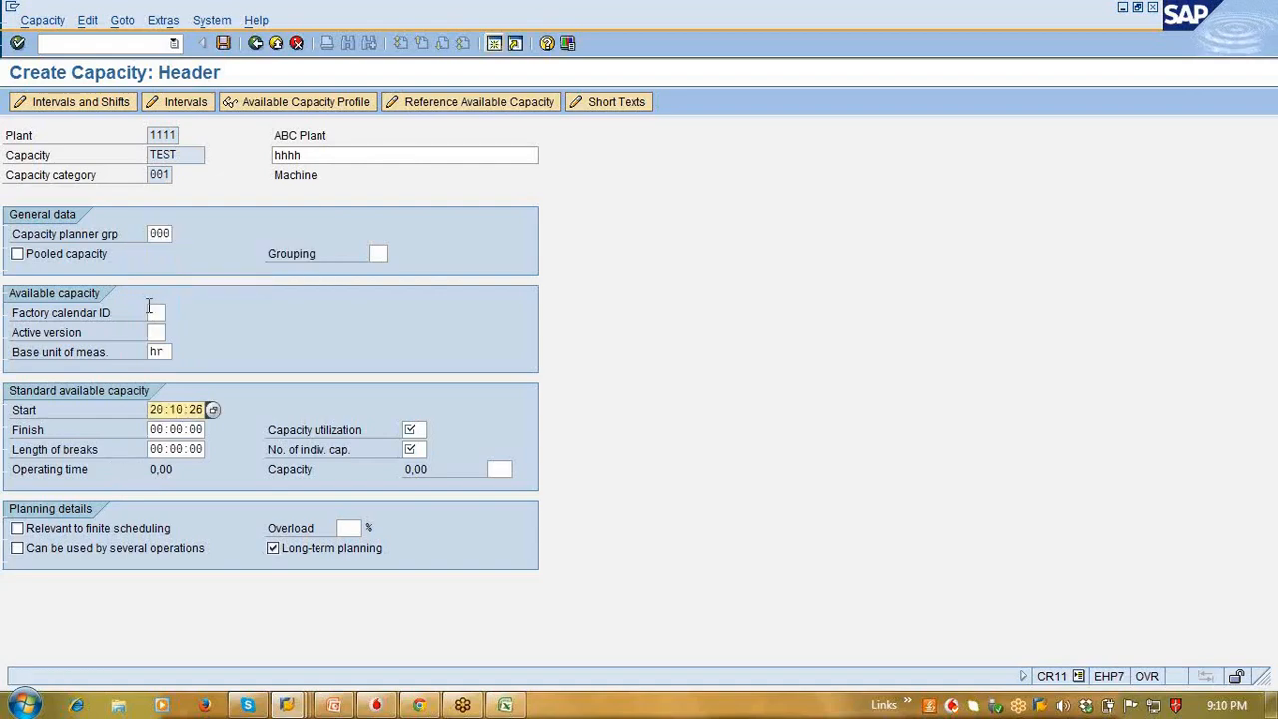
Step: Set the capacity's finish time to 21:10:38 and check the header entries
click(174, 429)
click(212, 429)
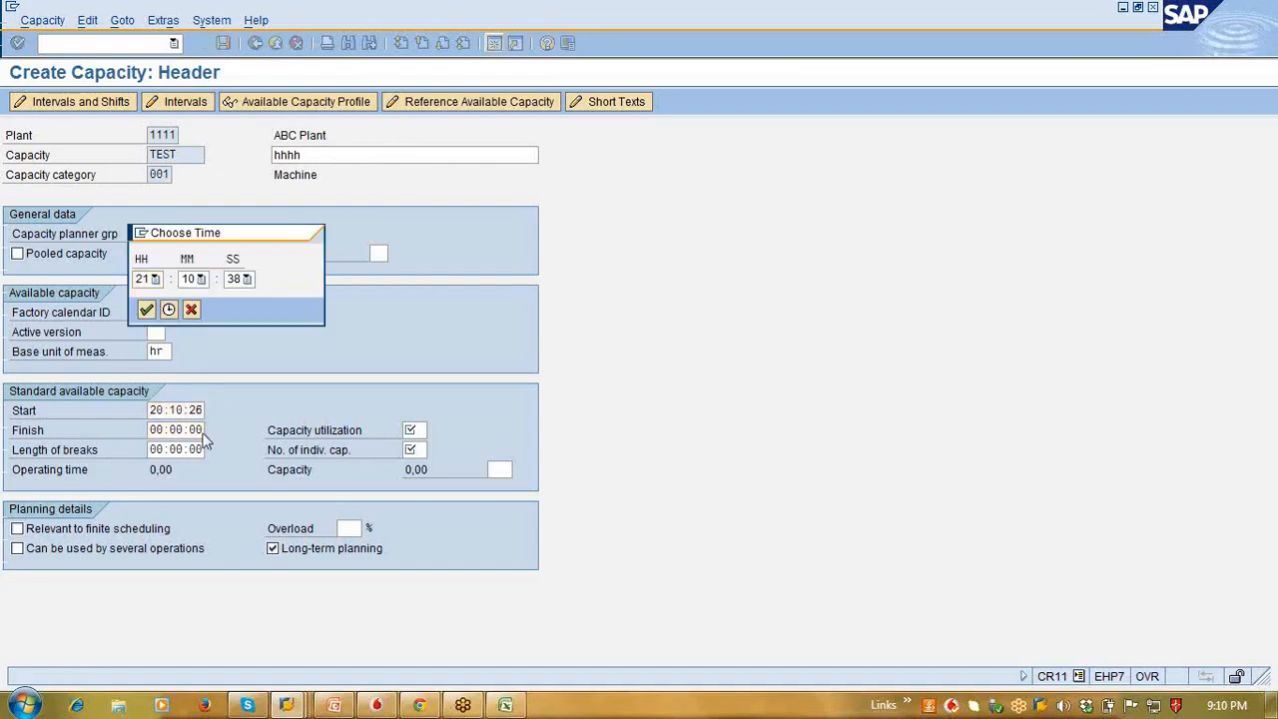
key(Return)
key(Return)
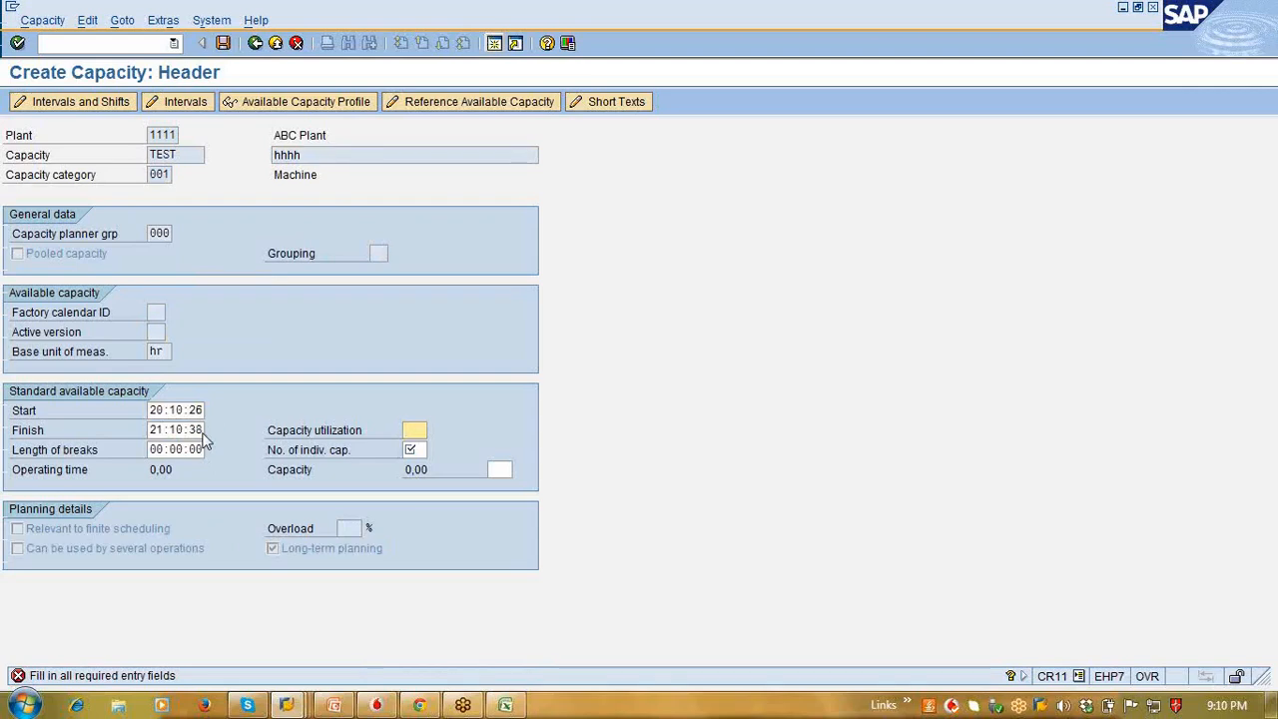
Step: Enter a capacity utilization of 100 and 1 individual capacity, and calculate the available capacity
text(100)
key(Tab)
text(1)
key(Return)
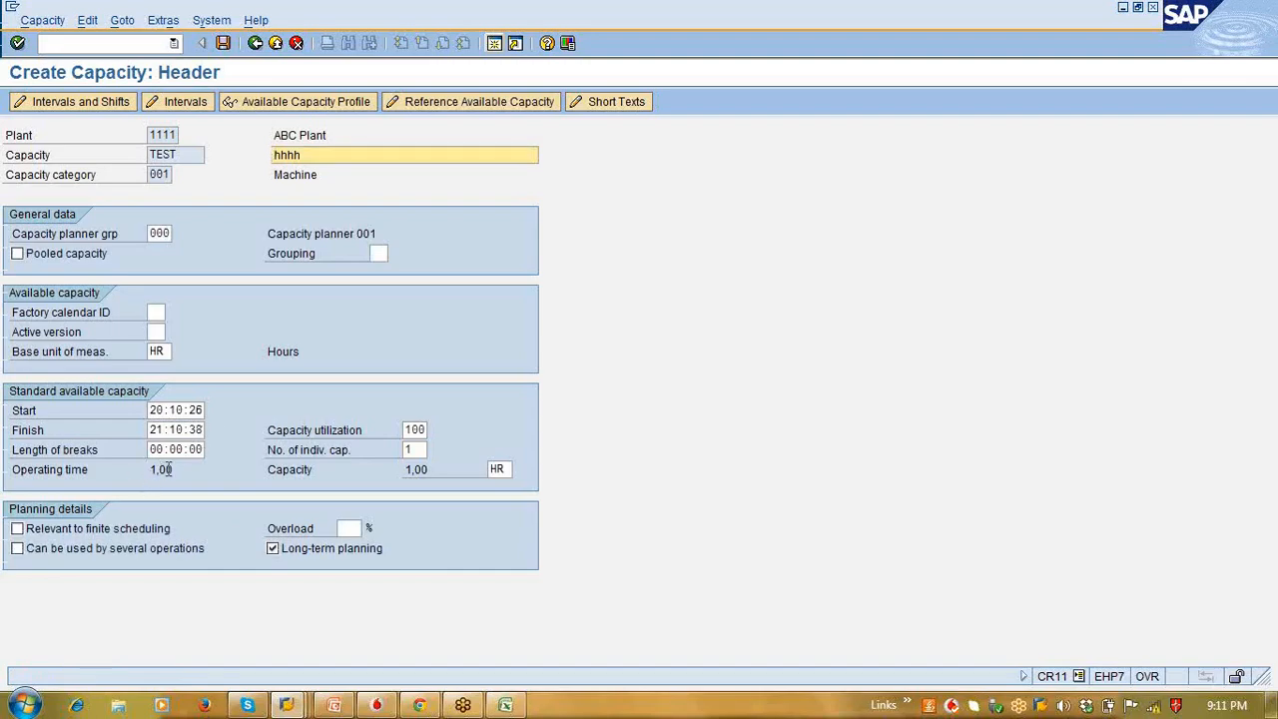
Step: Raise the number of individual capacities to 2 and mark the capacity as relevant to finite scheduling
double_click(417, 449)
text(2)
key(Return)
drag(405, 473, 433, 481)
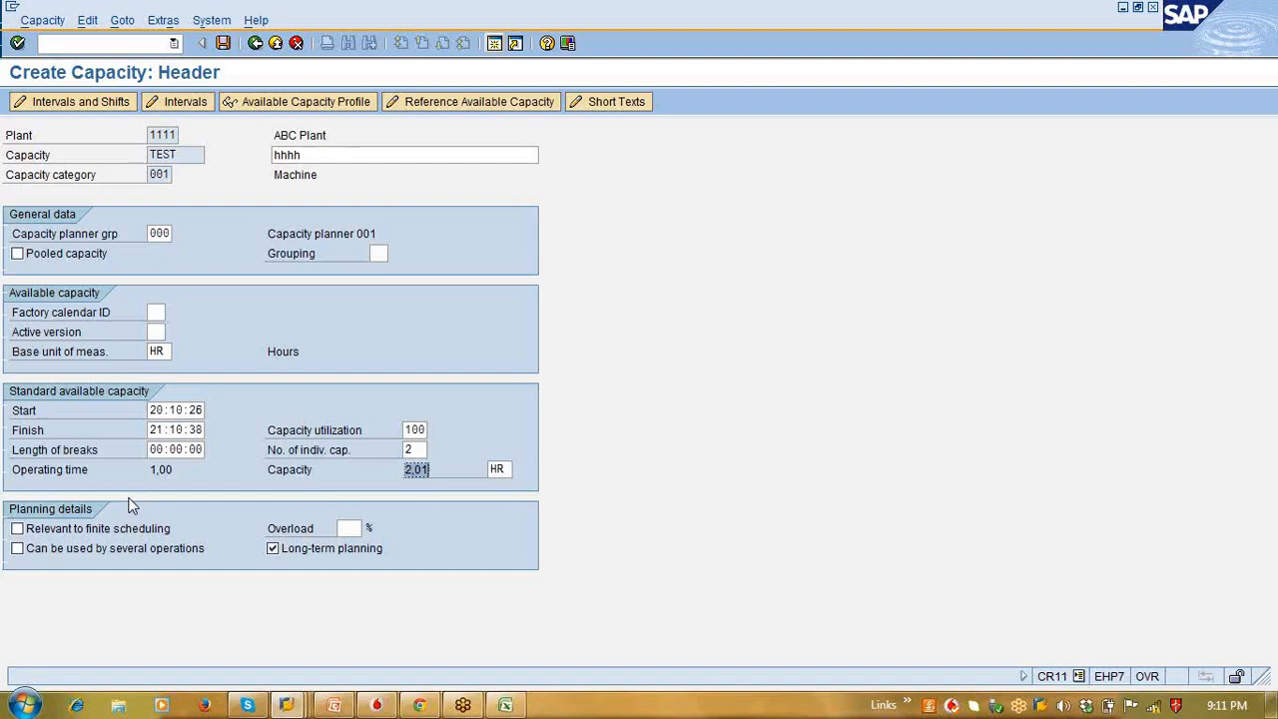
click(142, 533)
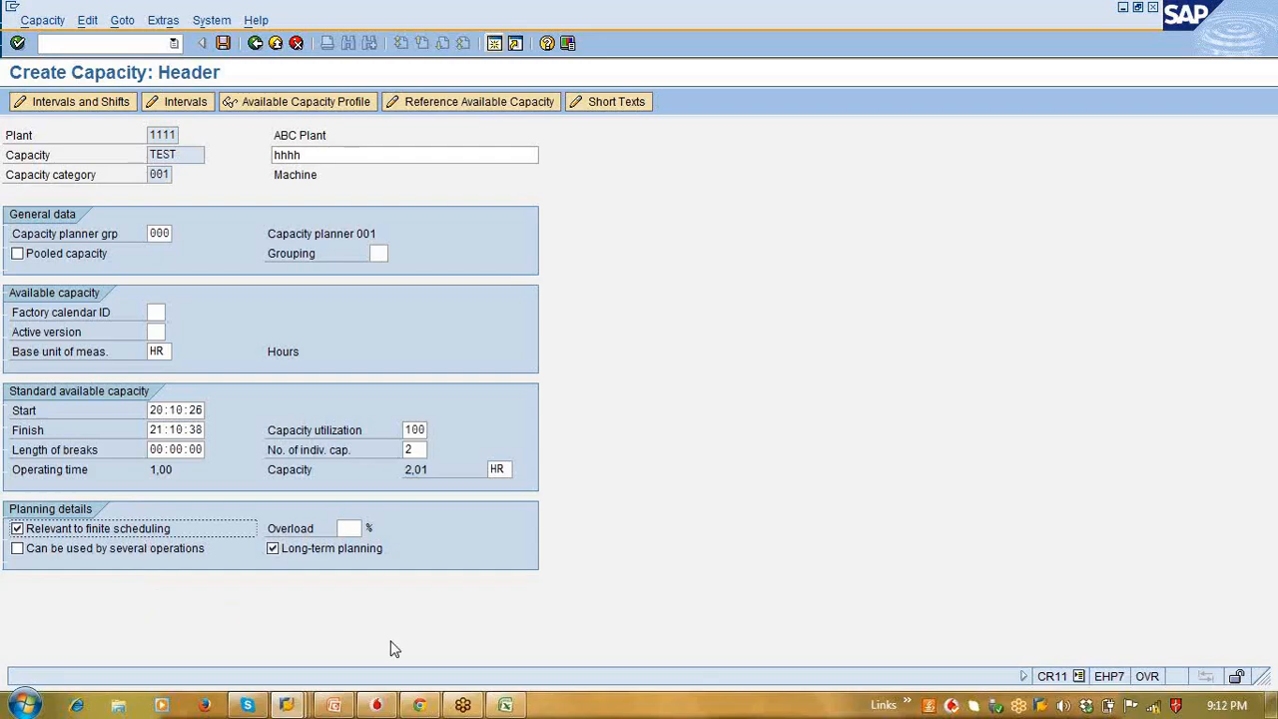
Step: Switch to the PP_Training workbook in Excel and move the Sizer box above the process line
click(505, 705)
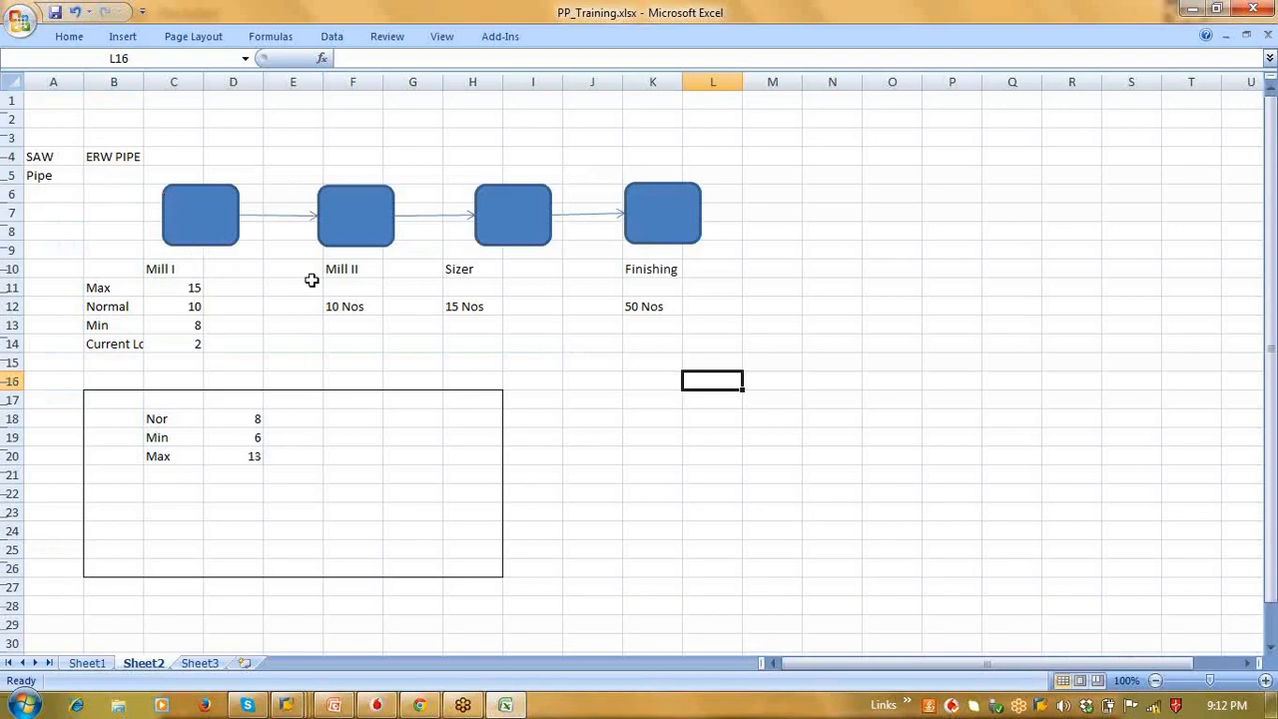
click(349, 268)
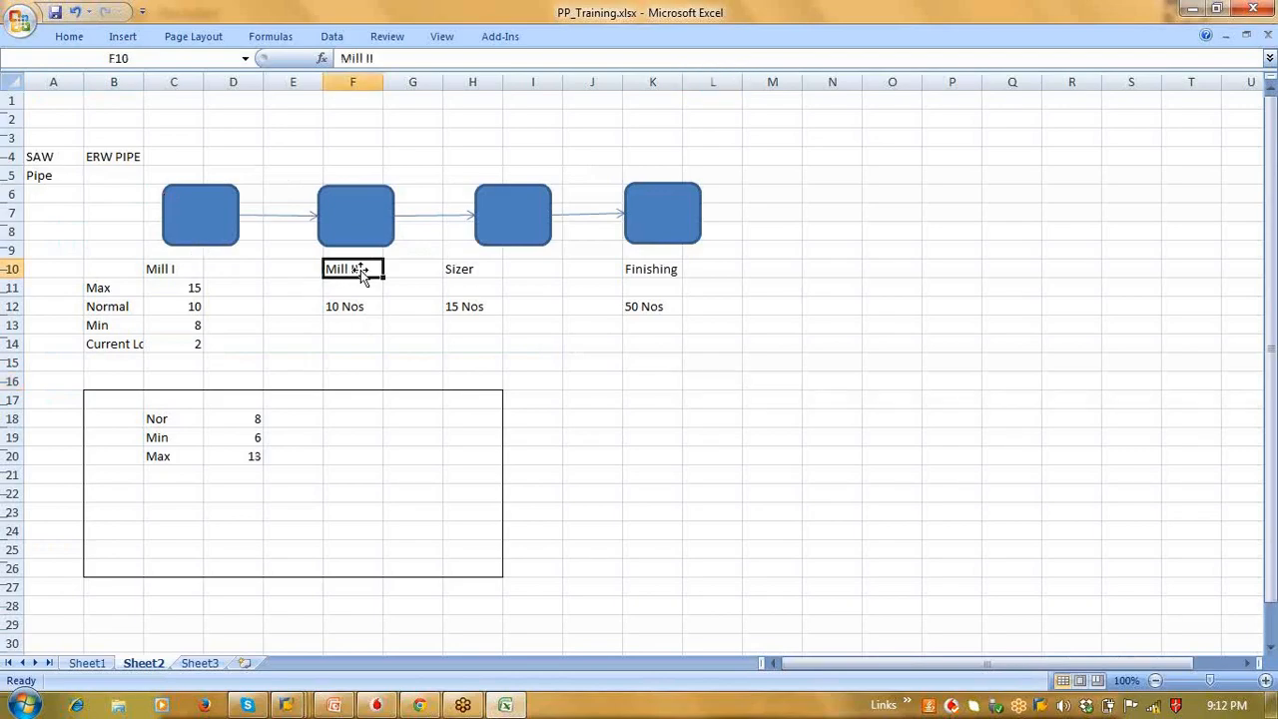
click(506, 224)
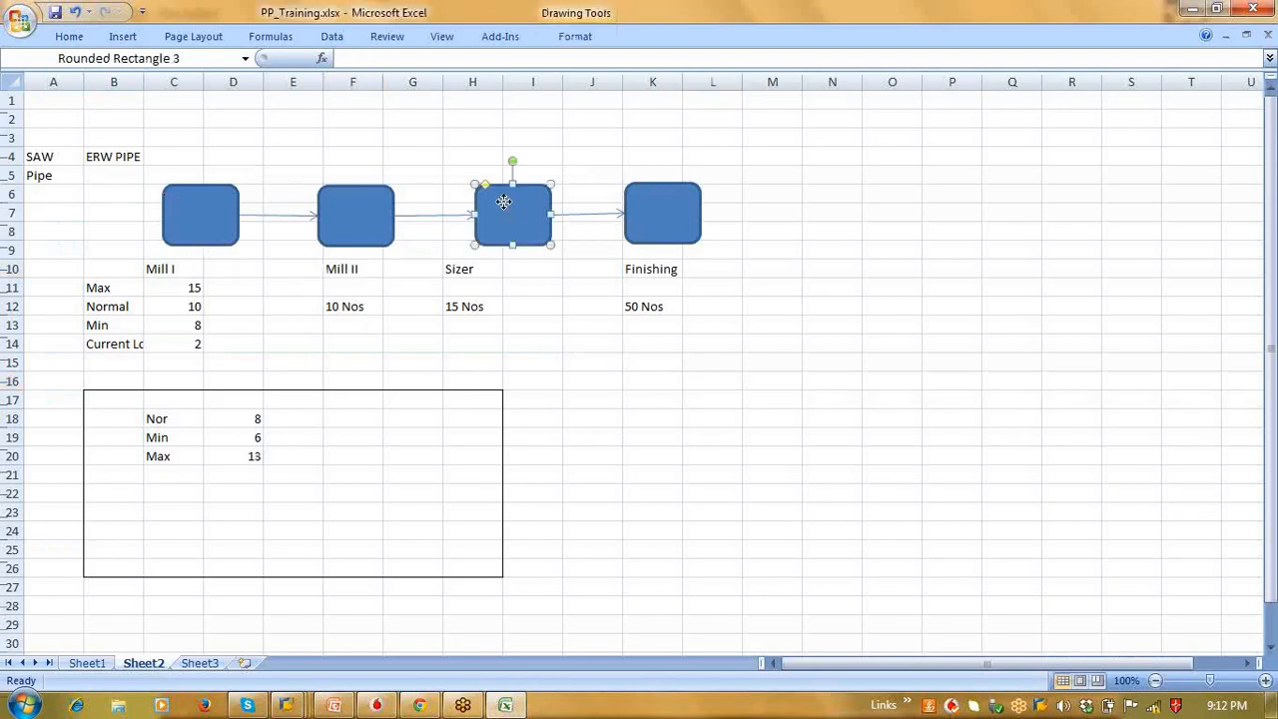
drag(504, 205, 503, 137)
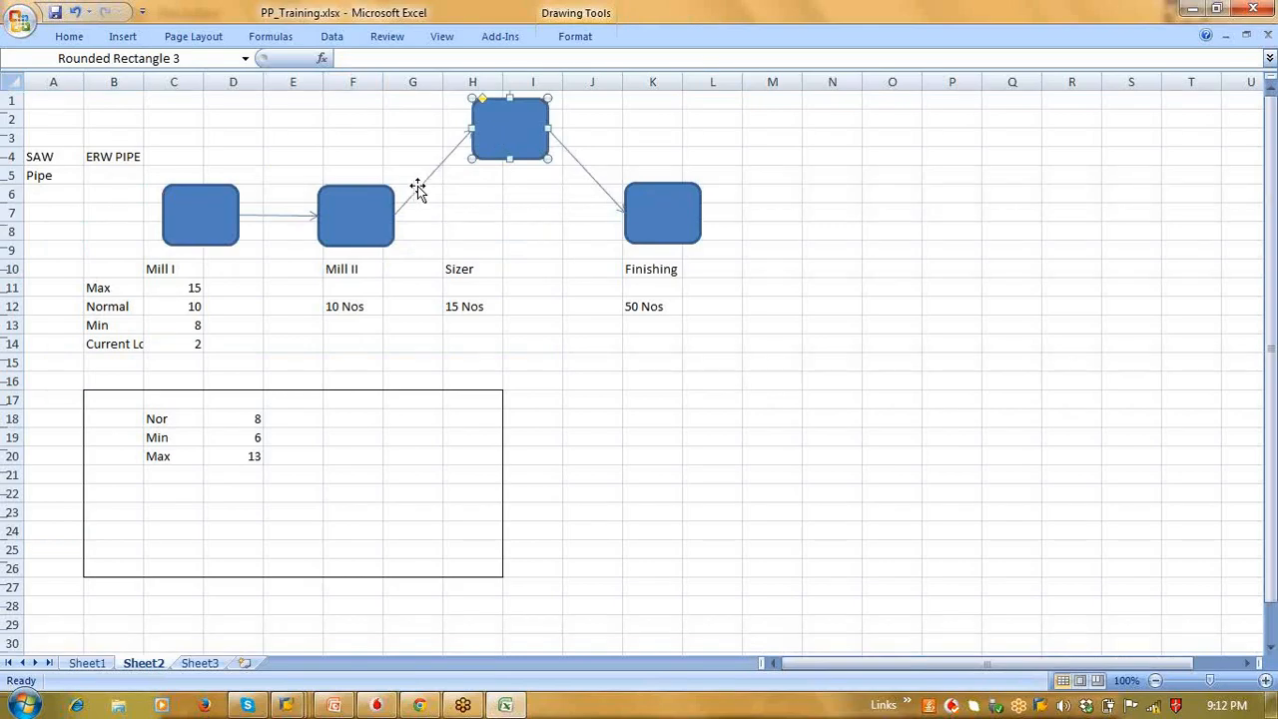
Step: Place a copy of the Mill II box beneath its 10 Nos entry and move the Sizer box back into line
click(382, 205)
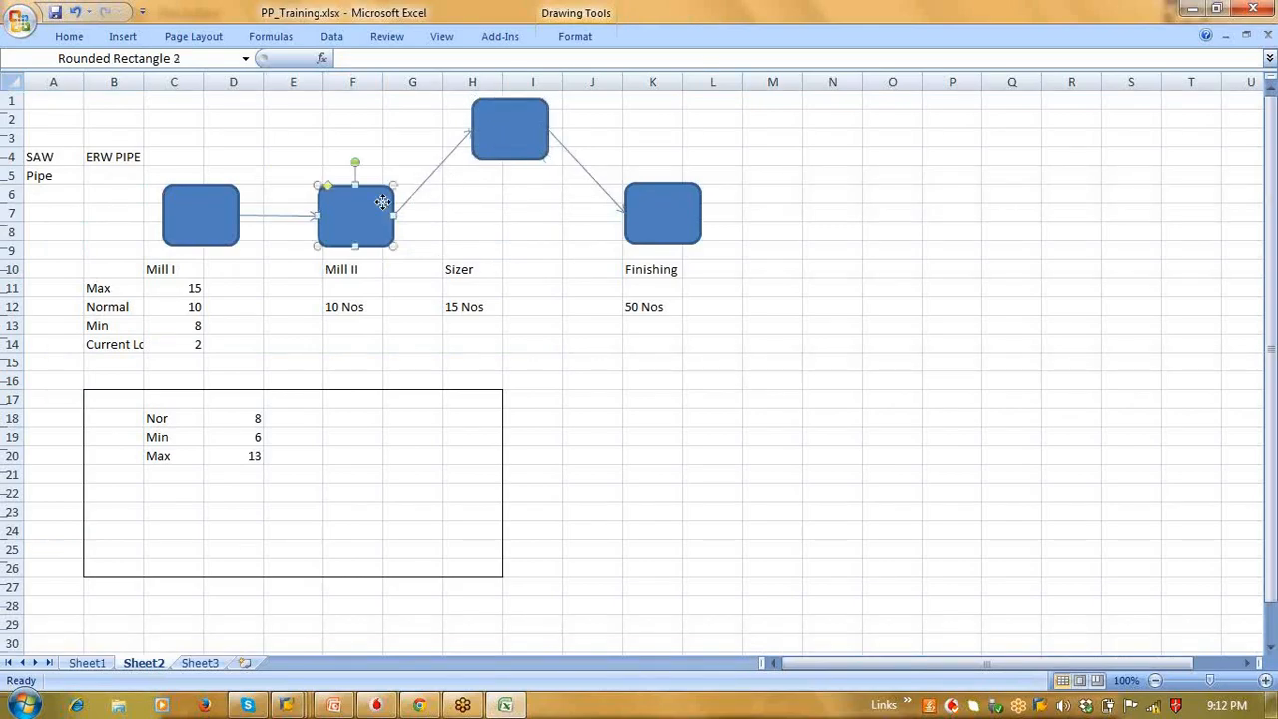
click(540, 292)
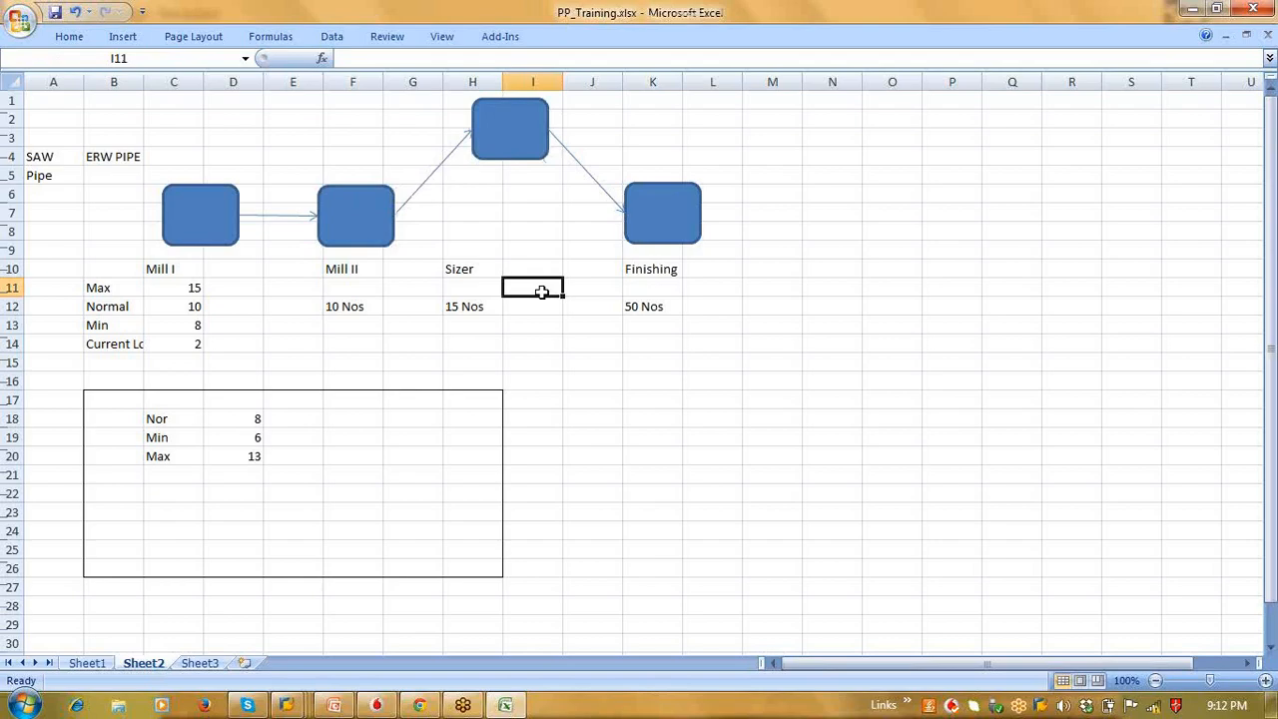
key(ctrl+v)
drag(542, 295, 346, 365)
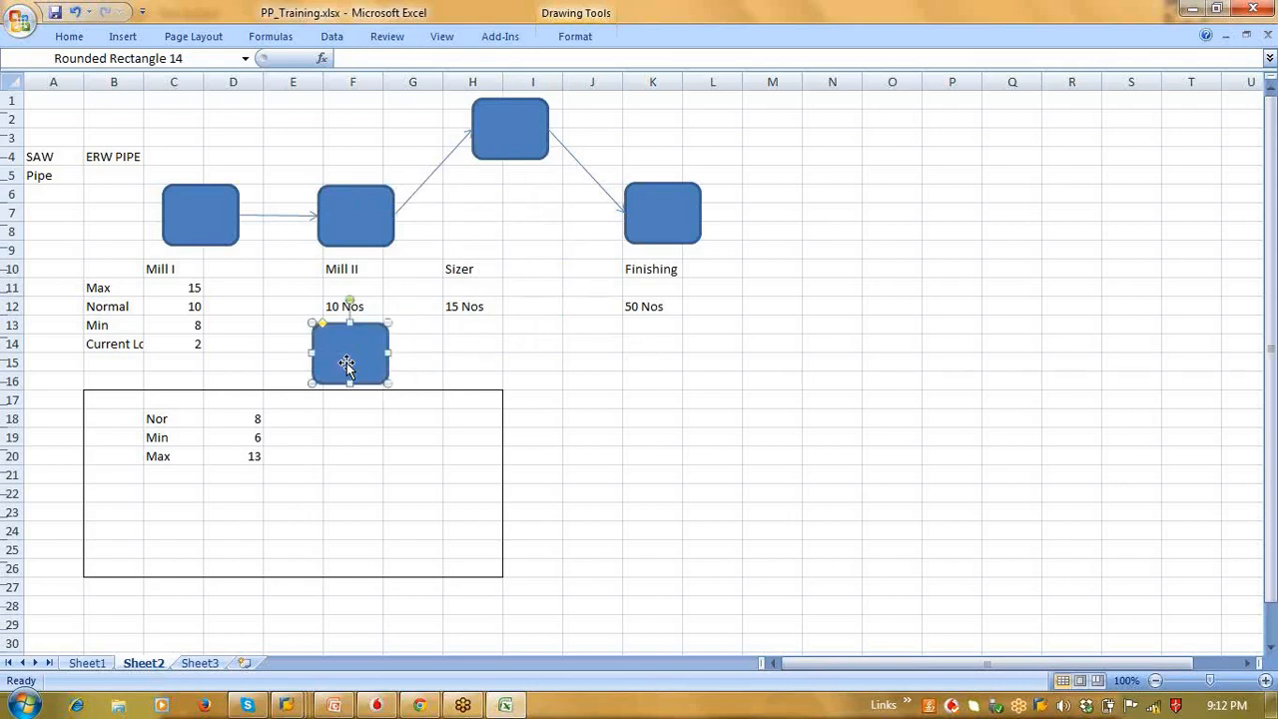
drag(509, 148, 507, 233)
click(550, 344)
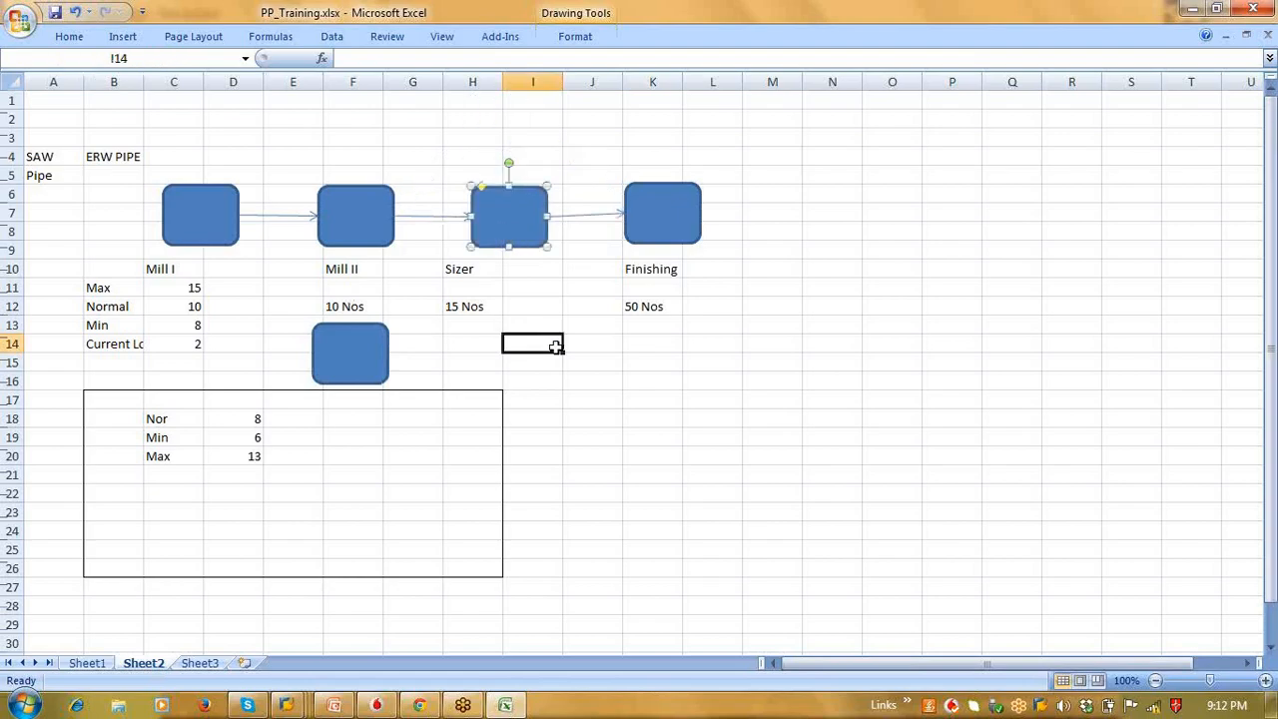
Step: Draw an arrow connector from the lower Mill II copy up to the Sizer box
click(125, 38)
click(203, 100)
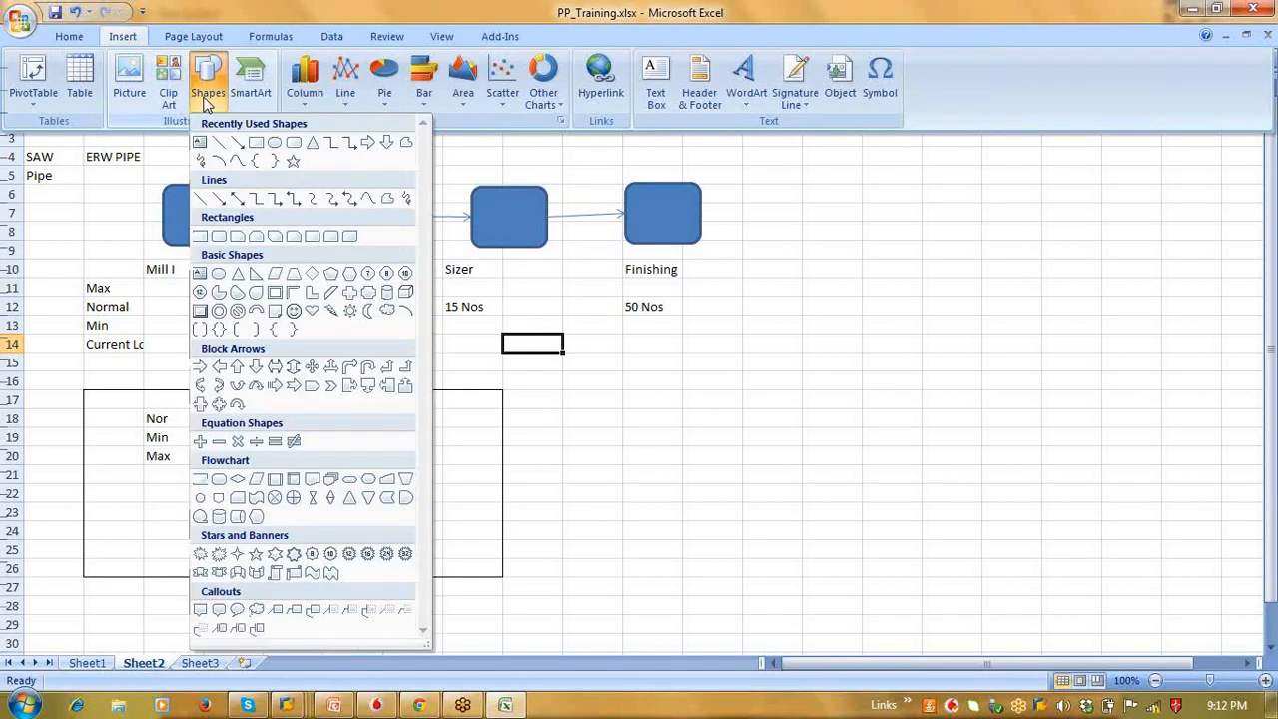
click(237, 134)
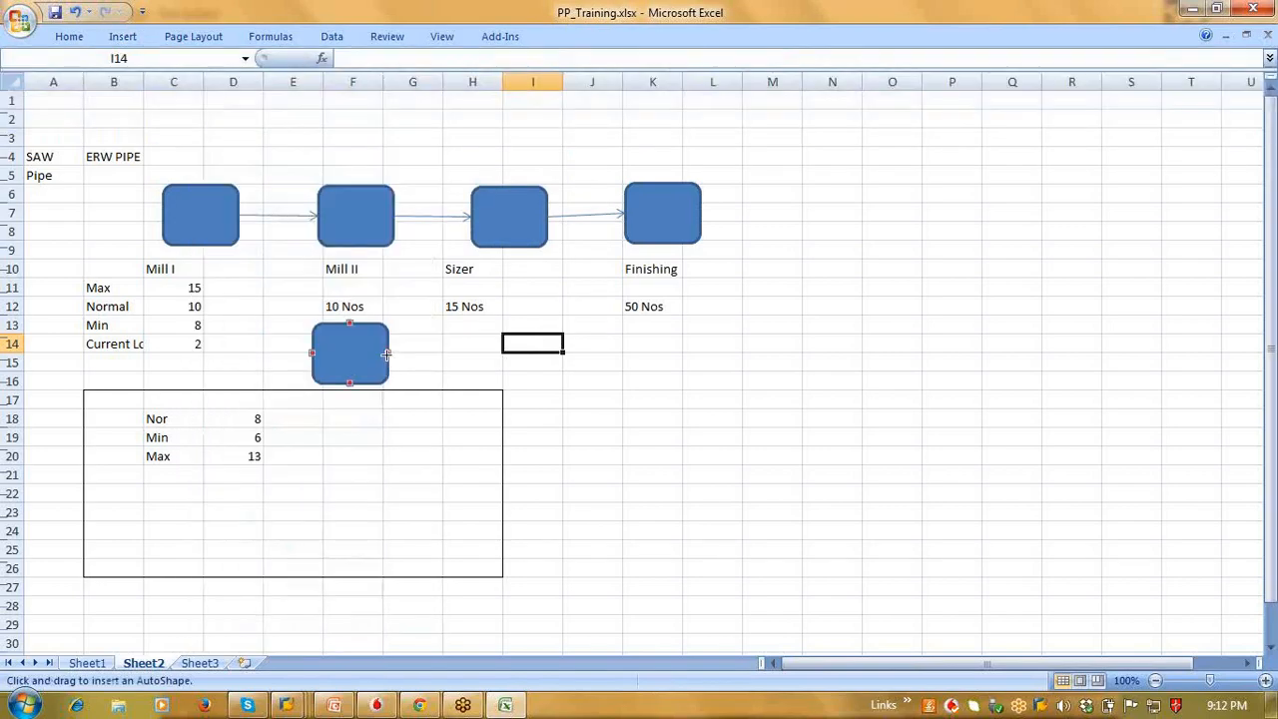
mouse_move(387, 353)
mouse_down()
mouse_move(462, 250)
mouse_move(482, 250)
mouse_up()
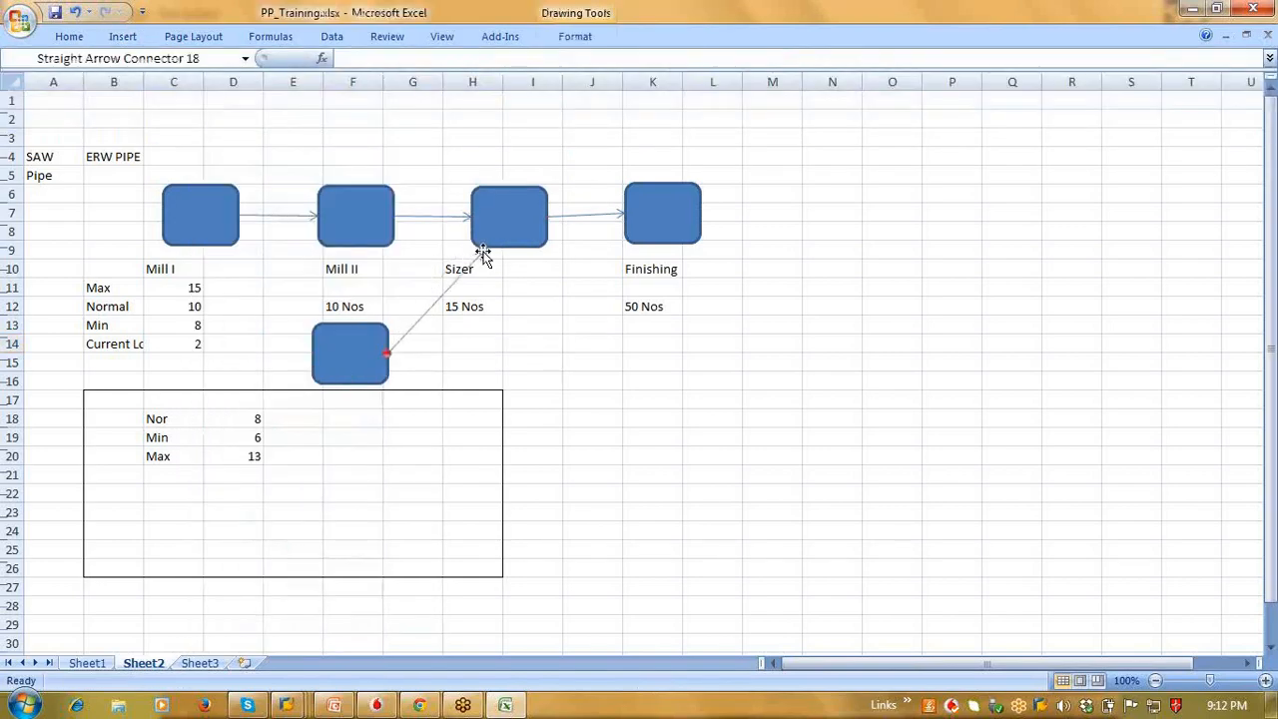
Step: Place a copy of the Mill I box beneath Mill I, beside the lower Mill II copy
key(Tab)
key(ctrl+c)
click(225, 348)
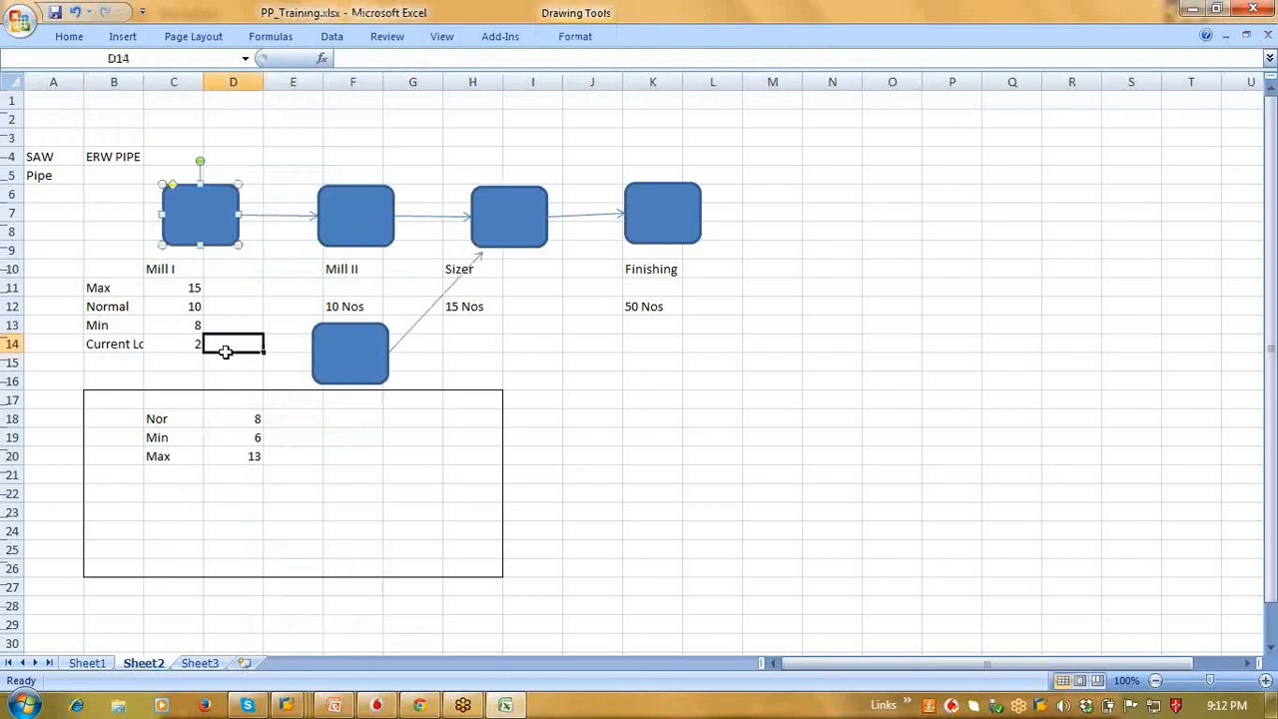
key(ctrl+v)
drag(230, 356, 186, 333)
click(280, 146)
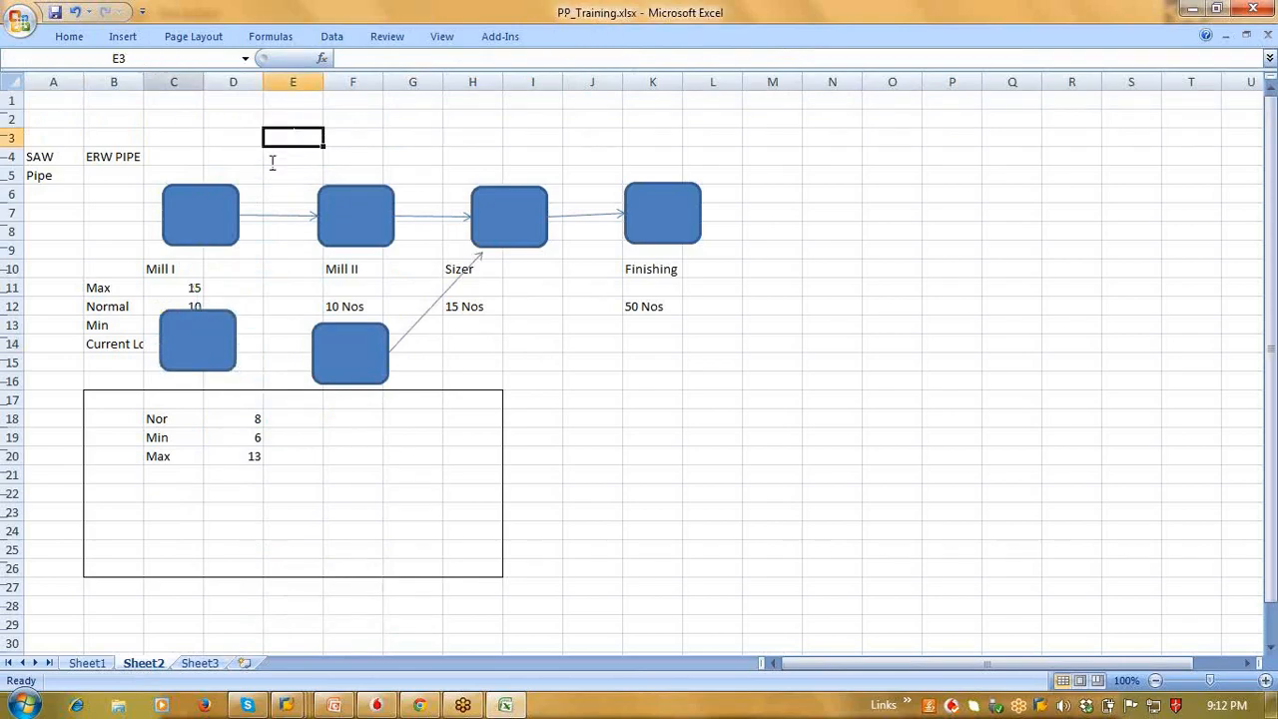
Step: Draw an arrow connector from the lower Mill I copy to the lower Mill II copy
click(128, 38)
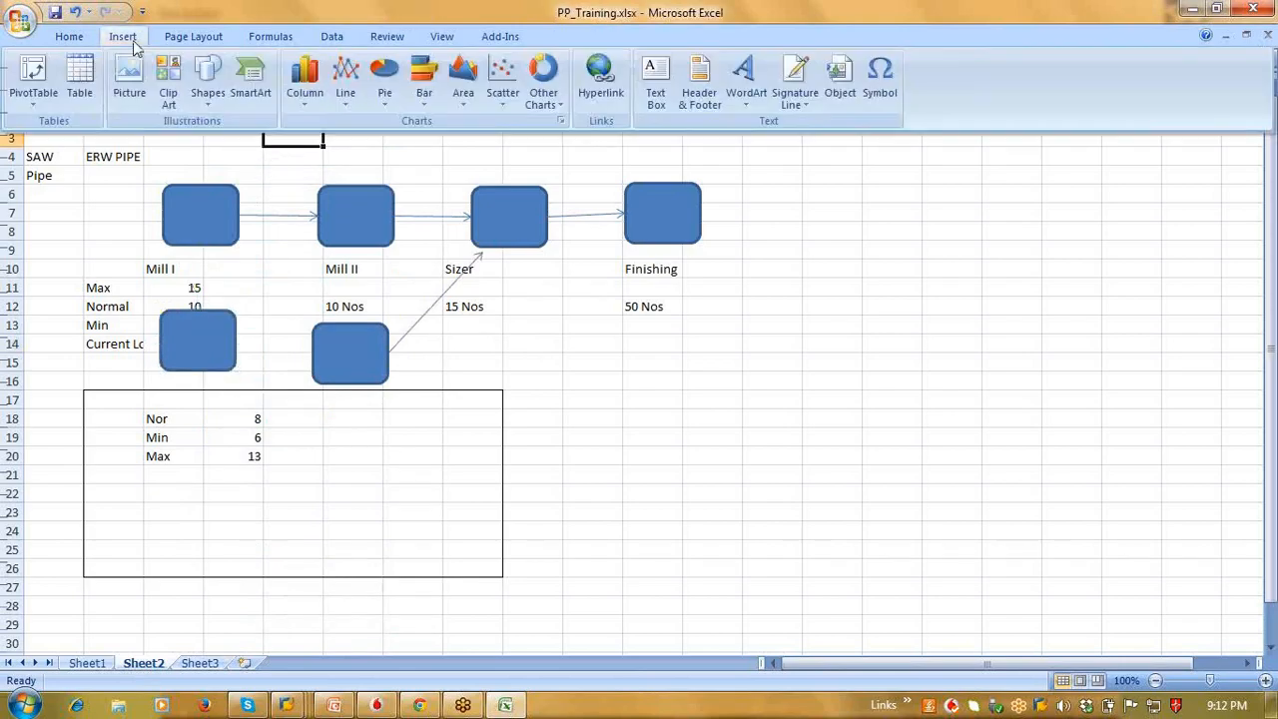
click(207, 79)
click(230, 142)
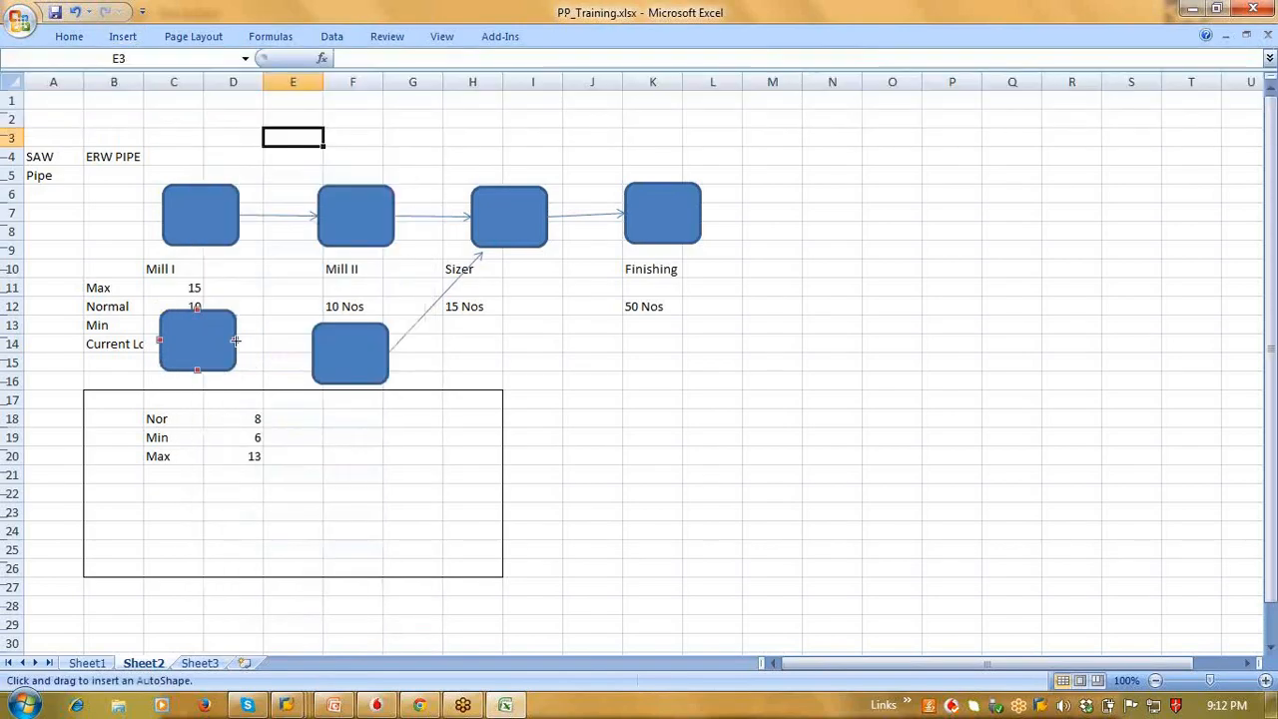
drag(235, 340, 311, 348)
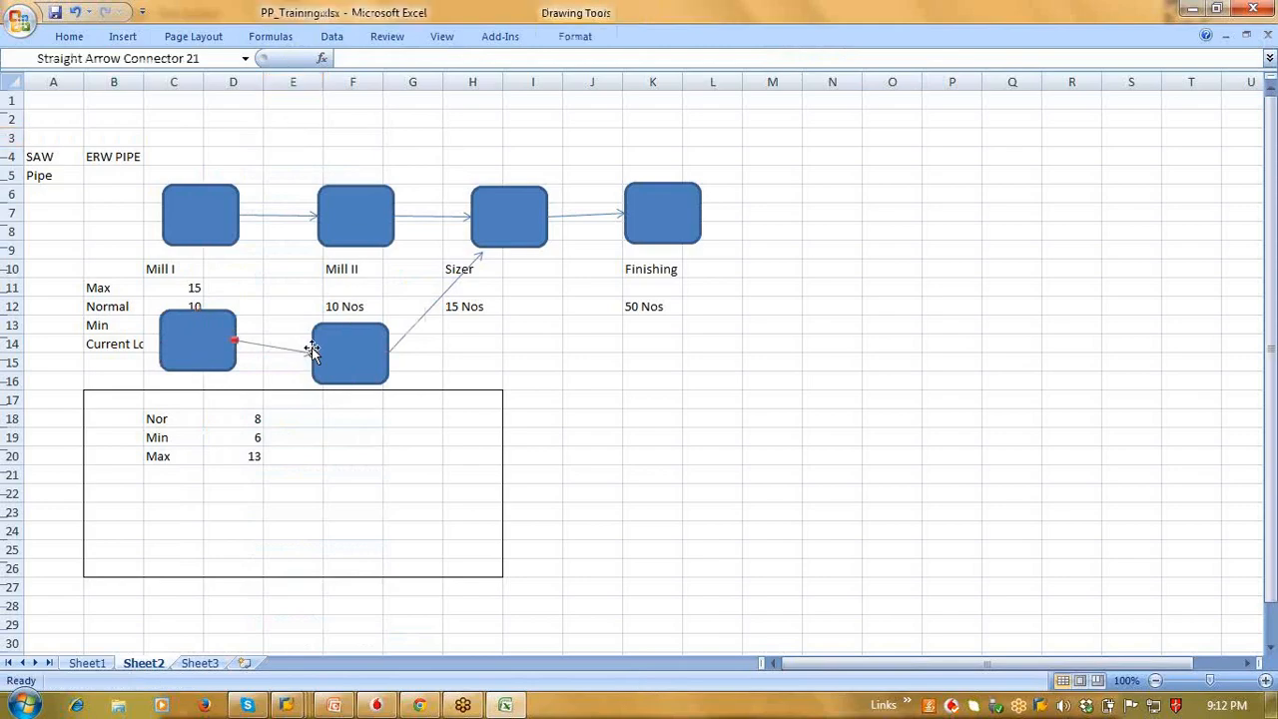
Step: Nudge the lower Mill I copy down until it is level with the lower Mill II copy
key(Tab)
key(Down)
key(Down)
key(Down)
key(Down)
key(Down)
key(Down)
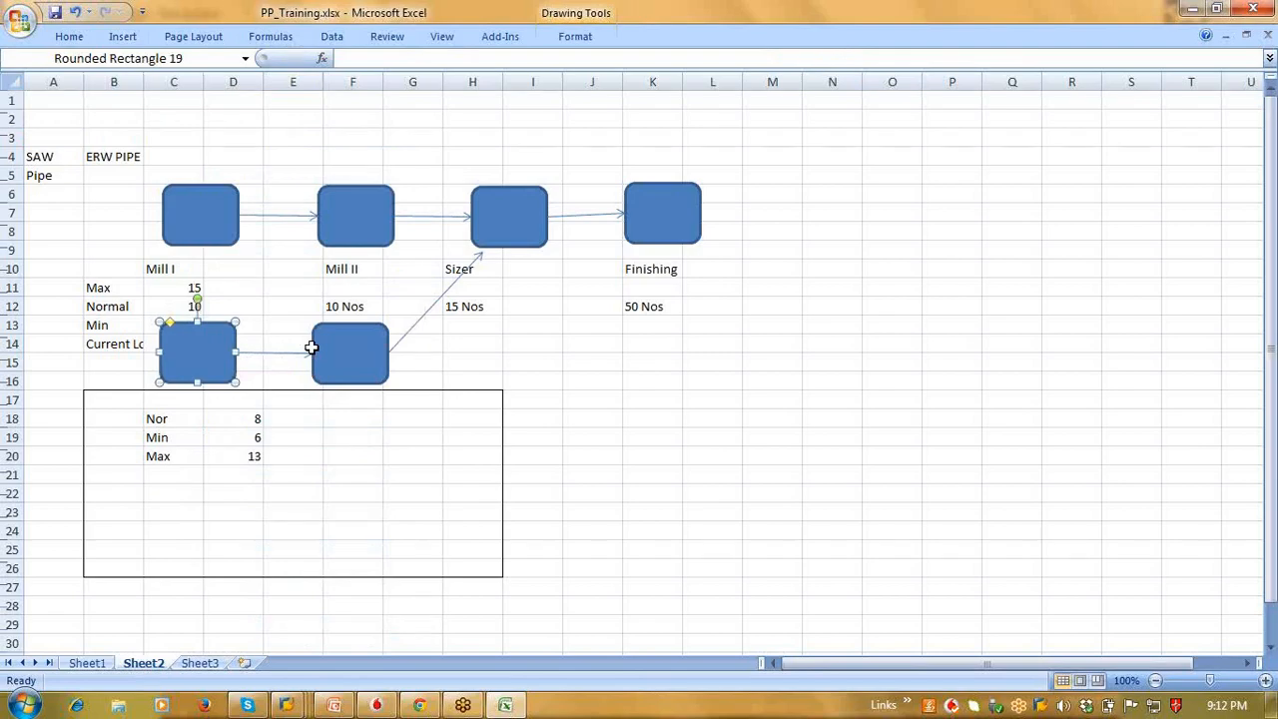
Step: Label the upper process line A in cell B7 and the lower line B in cell A14
click(103, 216)
text(A)
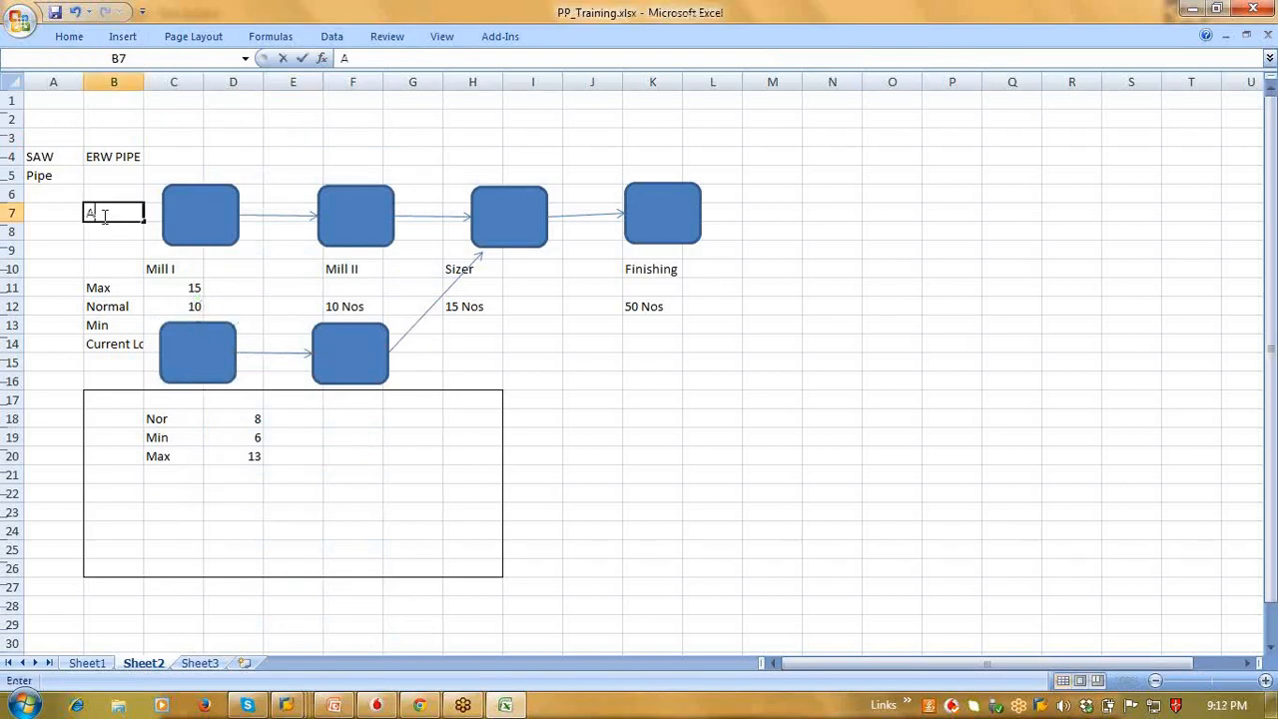
key(Return)
key(Down)
key(Down)
key(Down)
key(Down)
key(Down)
key(Down)
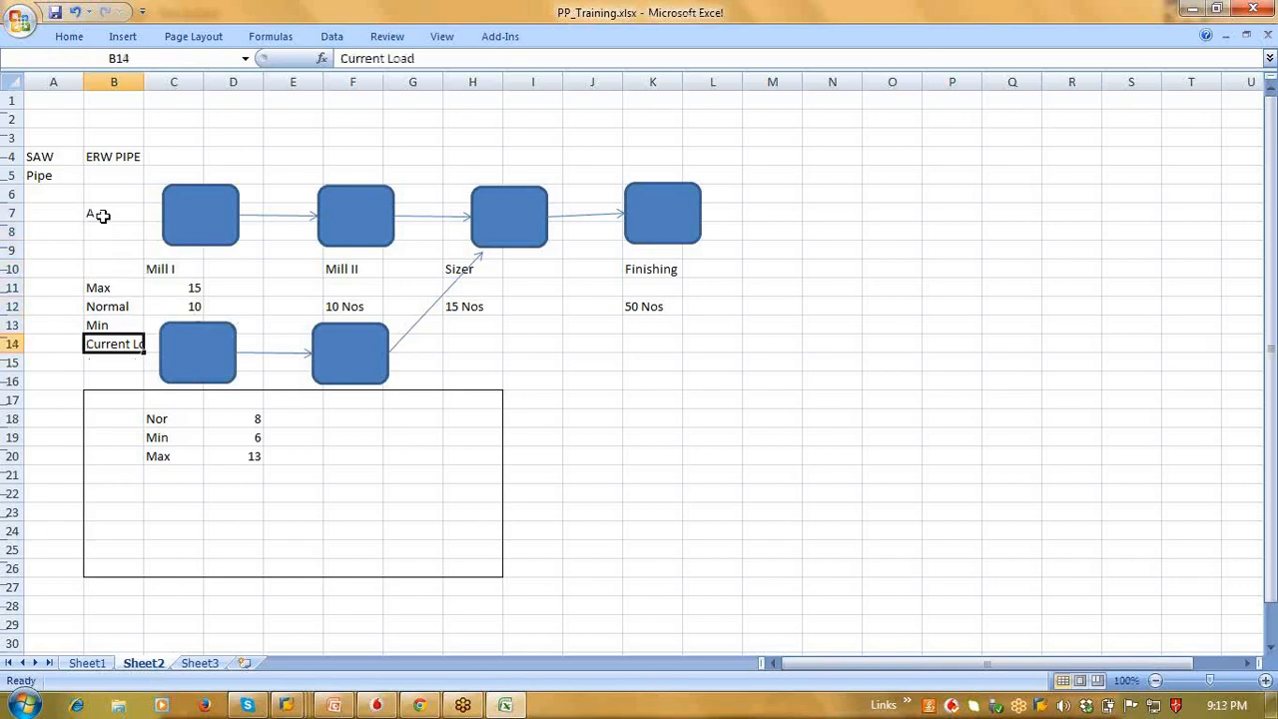
key(Left)
text(B)
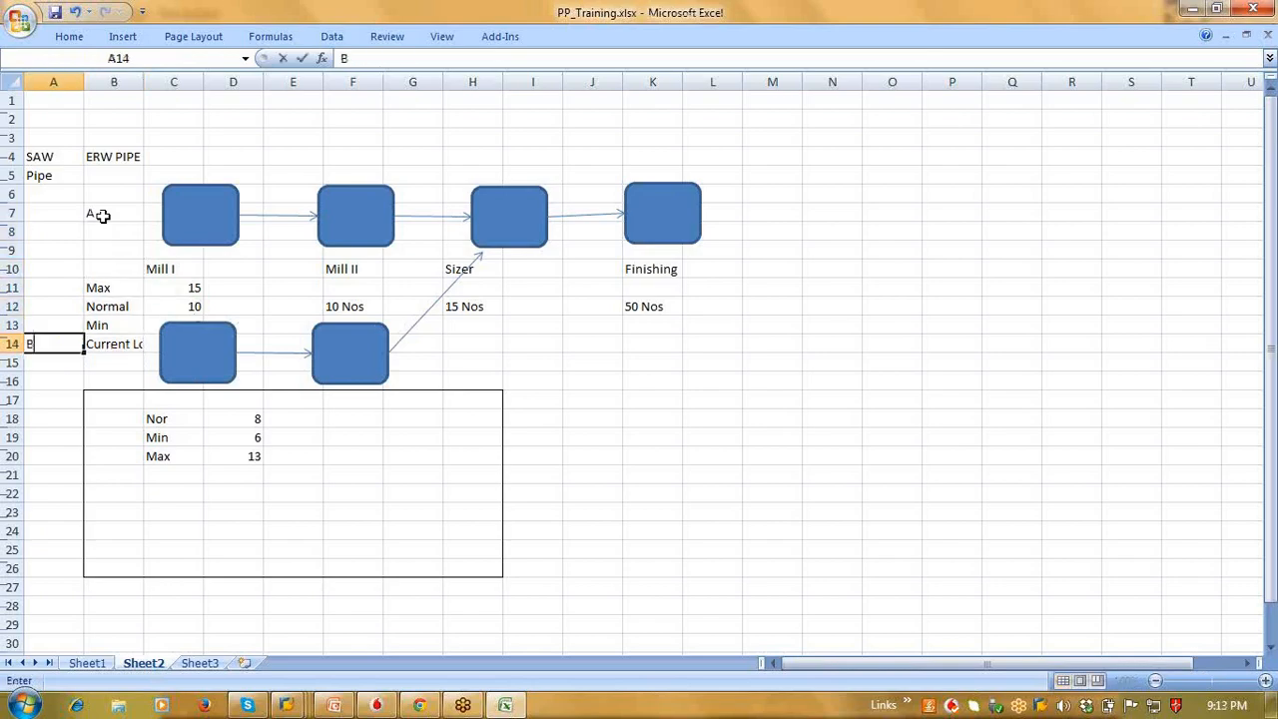
key(Right)
key(Right)
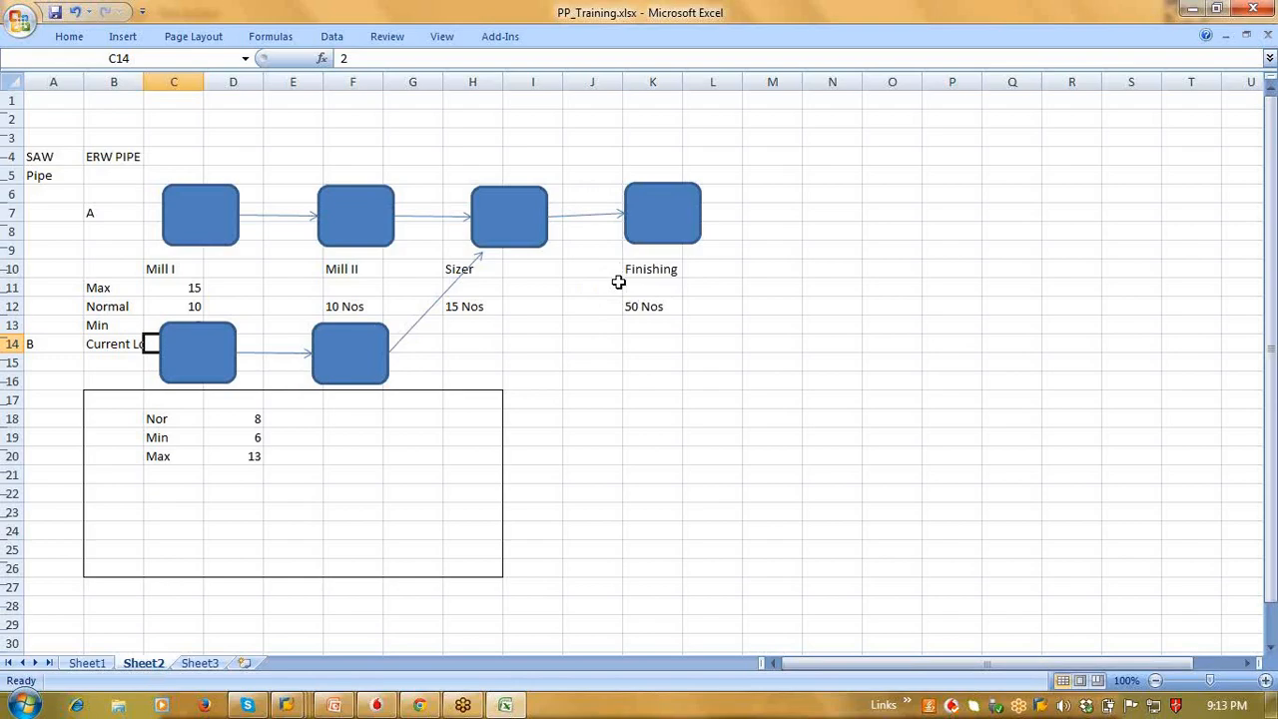
Step: Switch to the SAP Create Capacity header and allow the capacity to be used by several operations
drag(532, 361, 408, 648)
click(391, 562)
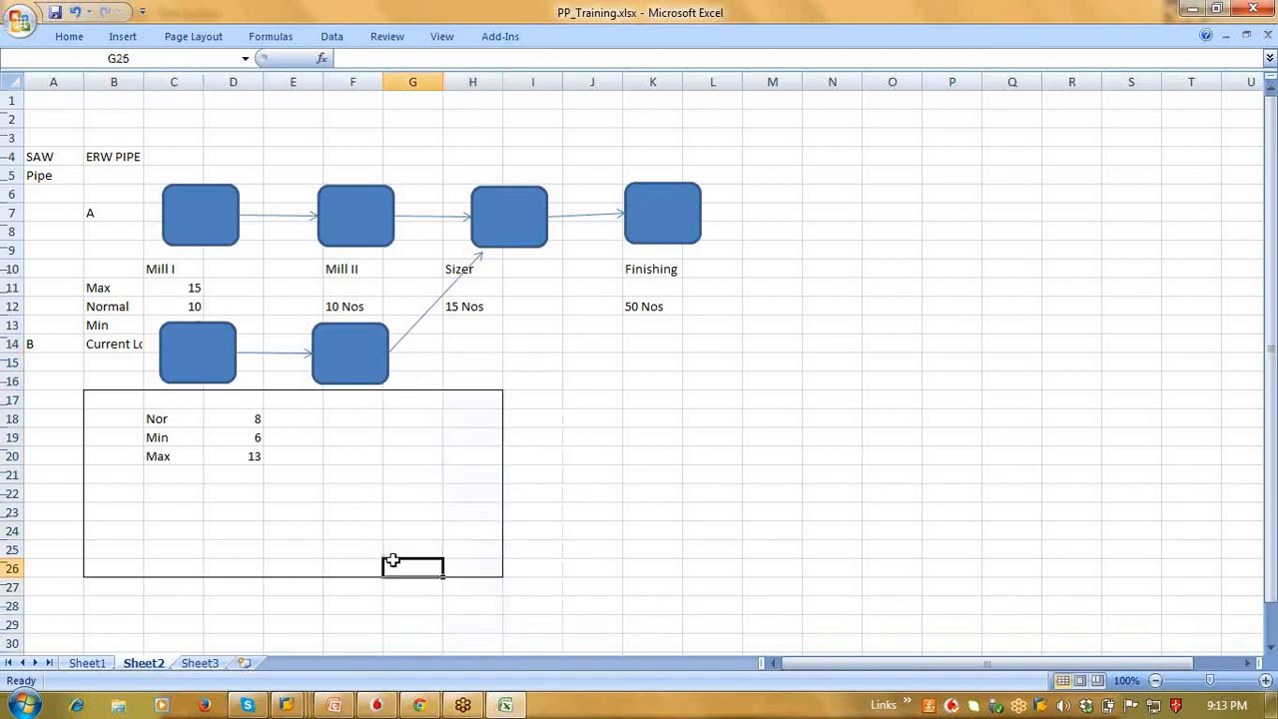
click(286, 705)
mouse_move(679, 644)
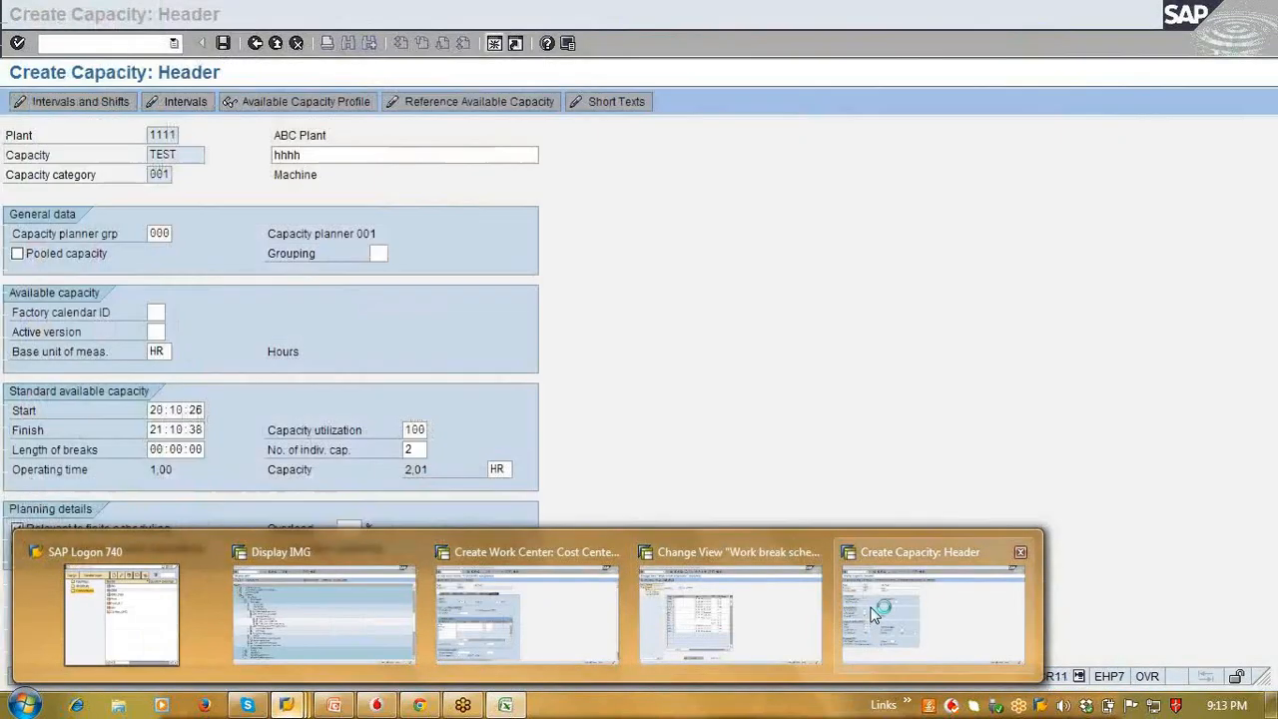
click(917, 613)
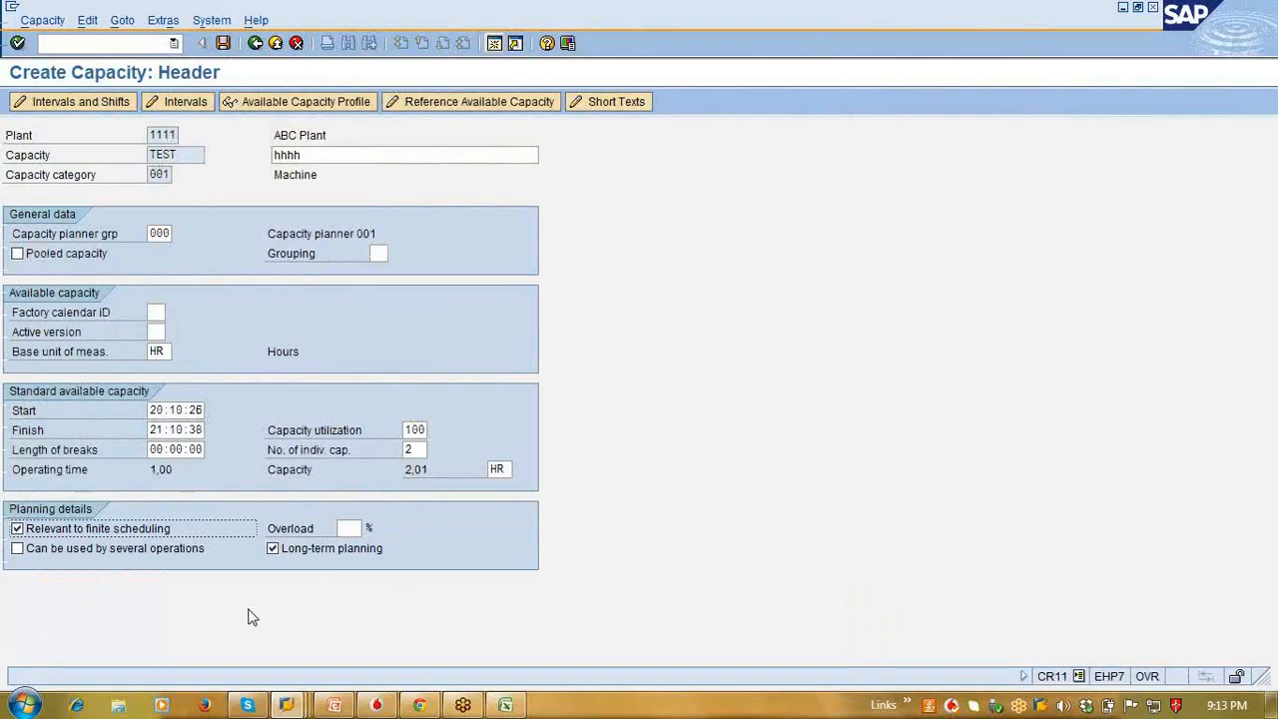
click(171, 557)
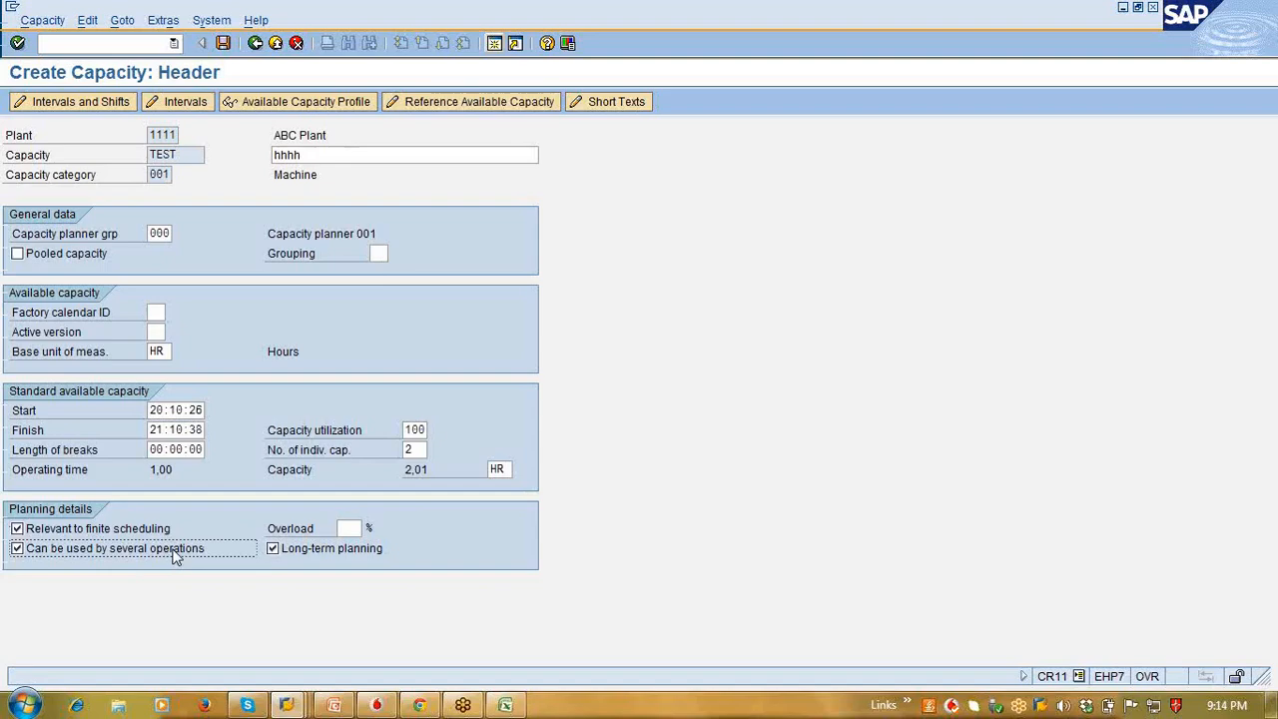
click(174, 556)
click(173, 556)
Step: Set the capacity's overload to 10 percent and confirm the entry
click(353, 529)
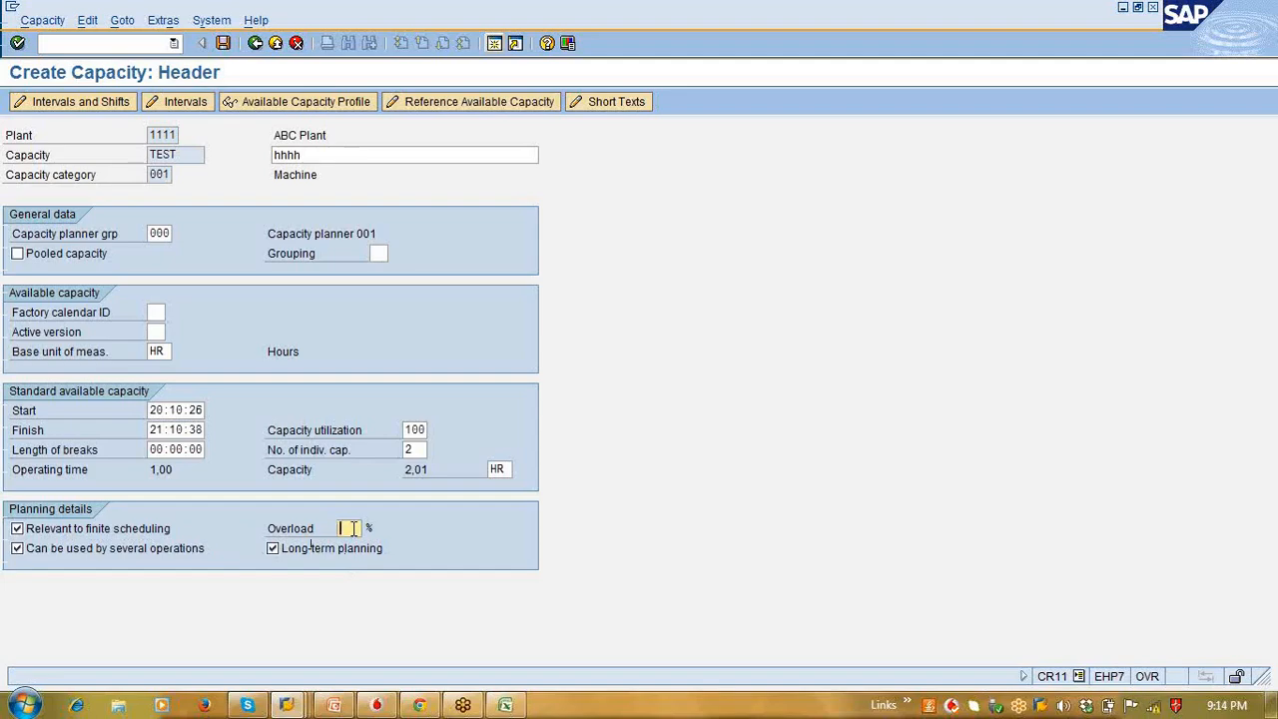
text(10)
key(Return)
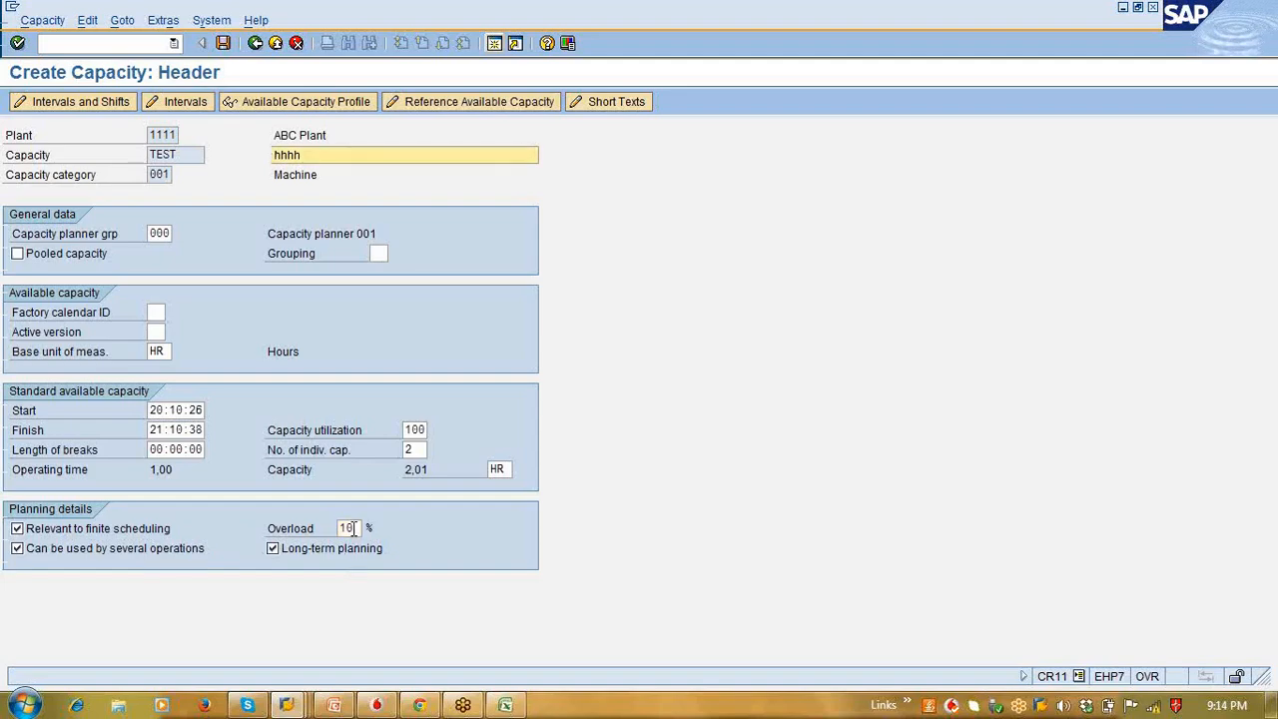
drag(403, 469, 443, 473)
click(352, 529)
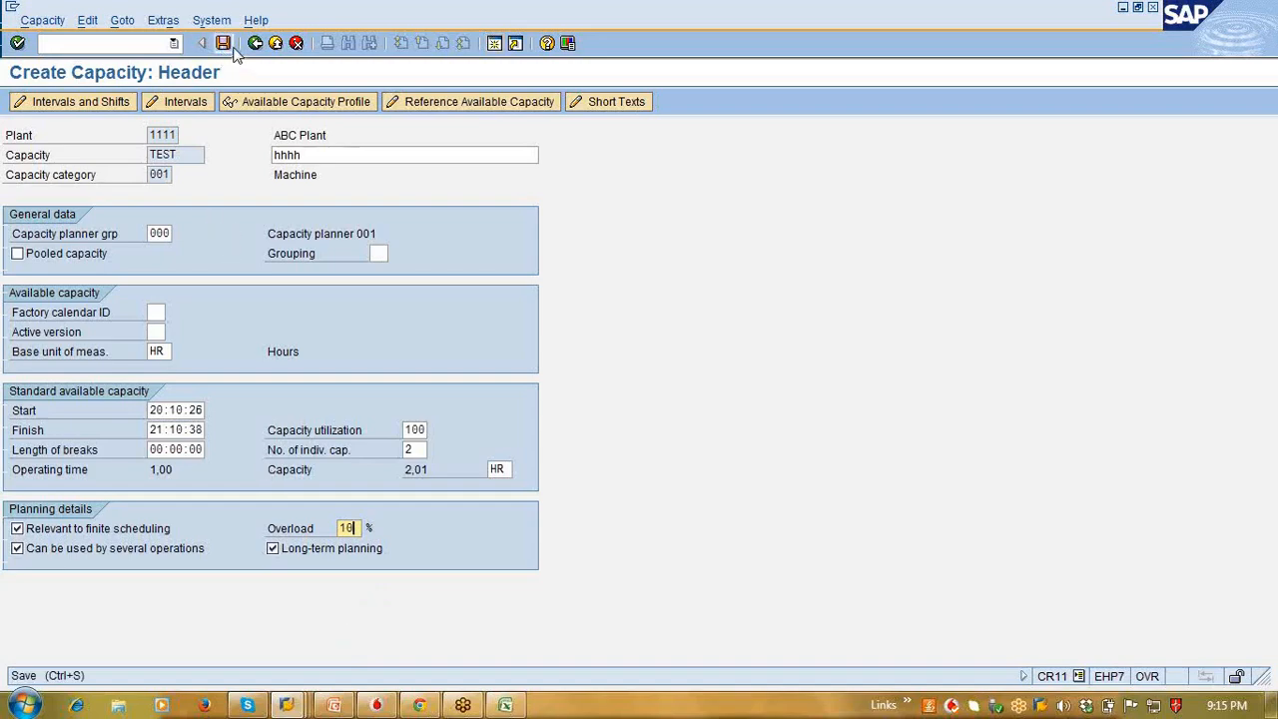
Step: Replace the capacity's description with "test"
click(330, 154)
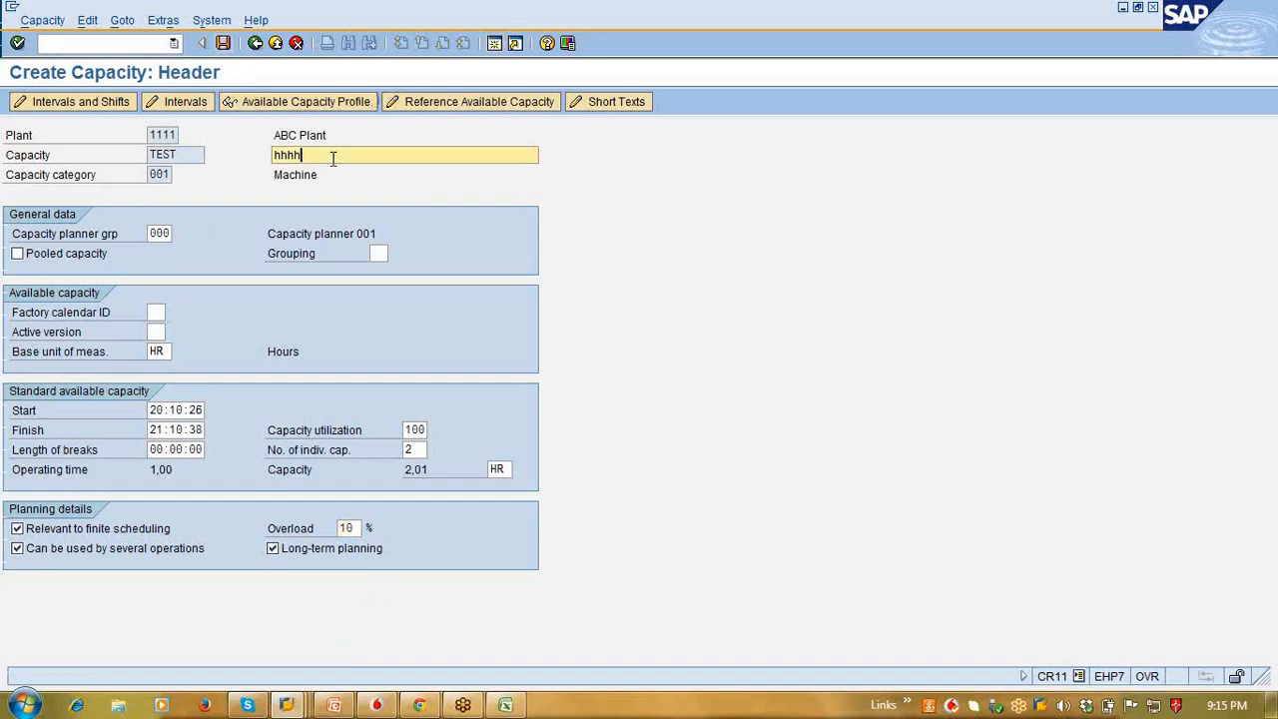
key(BackSpace)
key(BackSpace)
key(BackSpace)
key(BackSpace)
text(test)
Step: Clear the start time of the standard available capacity and choose 24:00:00 instead
drag(152, 411, 331, 399)
key(BackSpace)
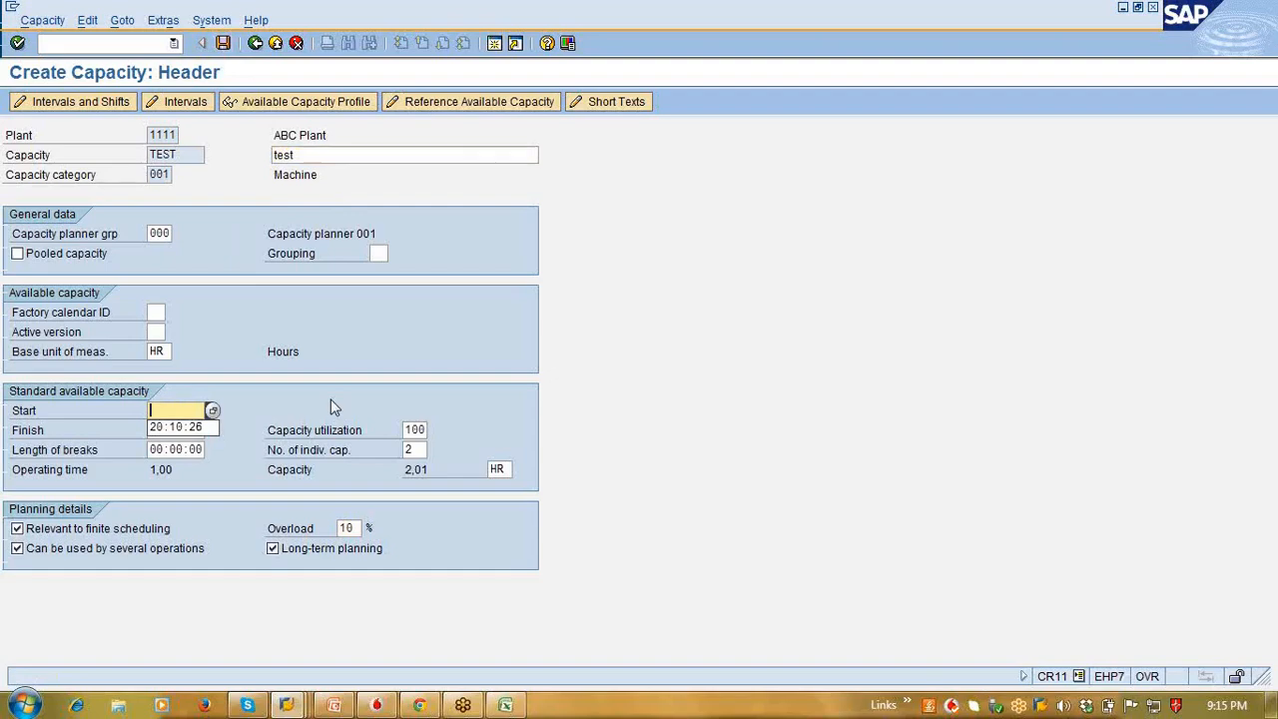
key(F4)
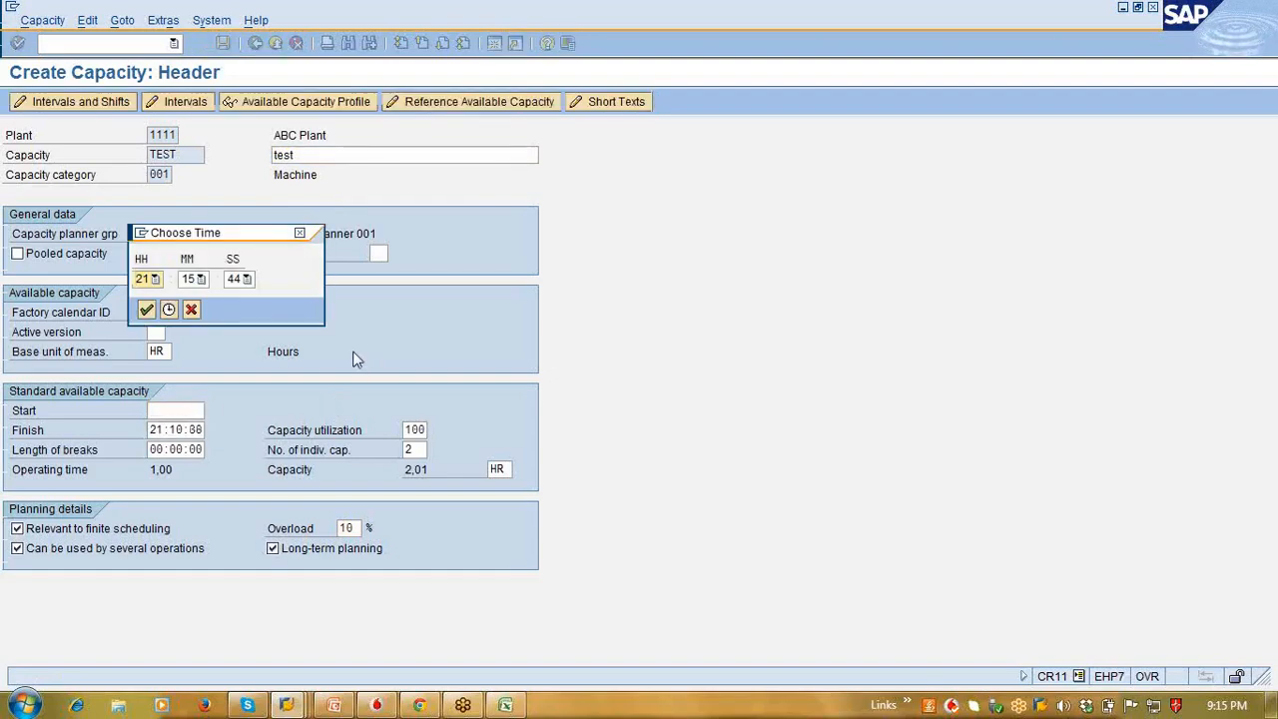
click(154, 279)
key(Up)
key(Up)
key(Up)
key(Up)
key(Up)
key(Up)
key(Up)
key(Up)
key(Up)
key(Up)
key(Down)
key(Down)
key(Down)
key(Down)
key(Down)
key(Down)
key(Down)
key(Down)
key(Down)
key(Down)
key(Down)
key(Down)
key(Down)
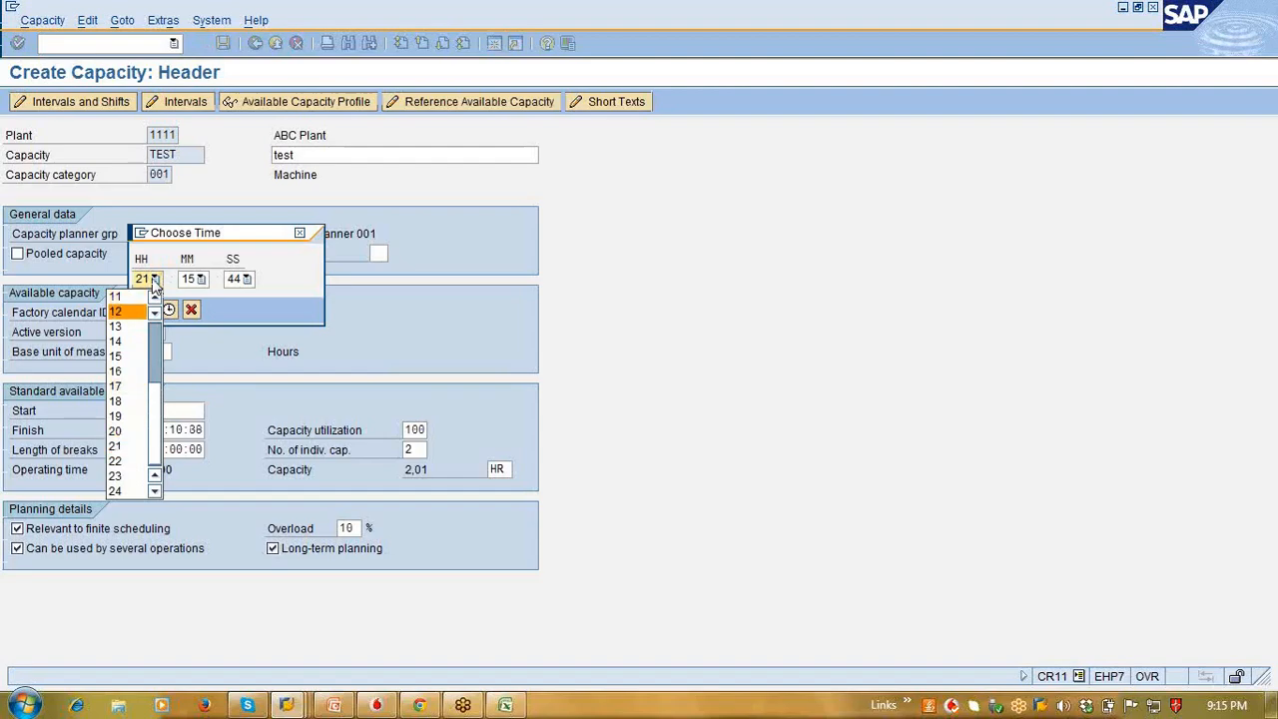
key(Return)
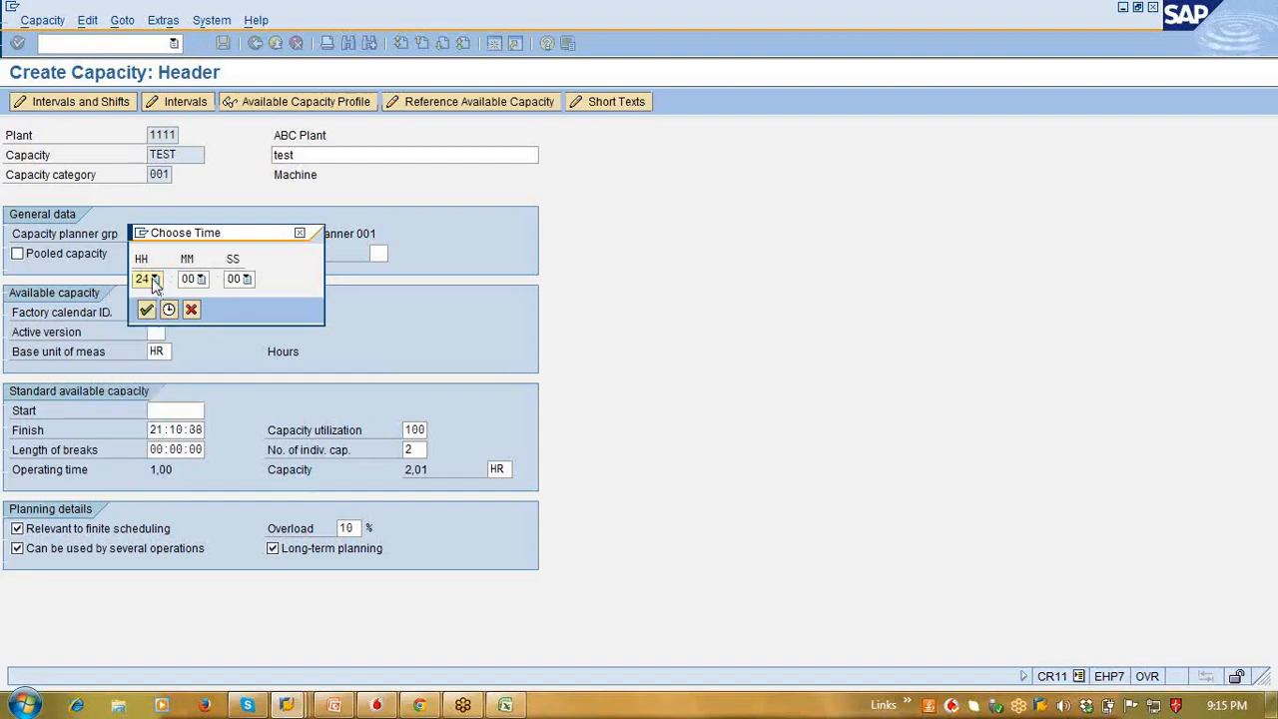
click(146, 312)
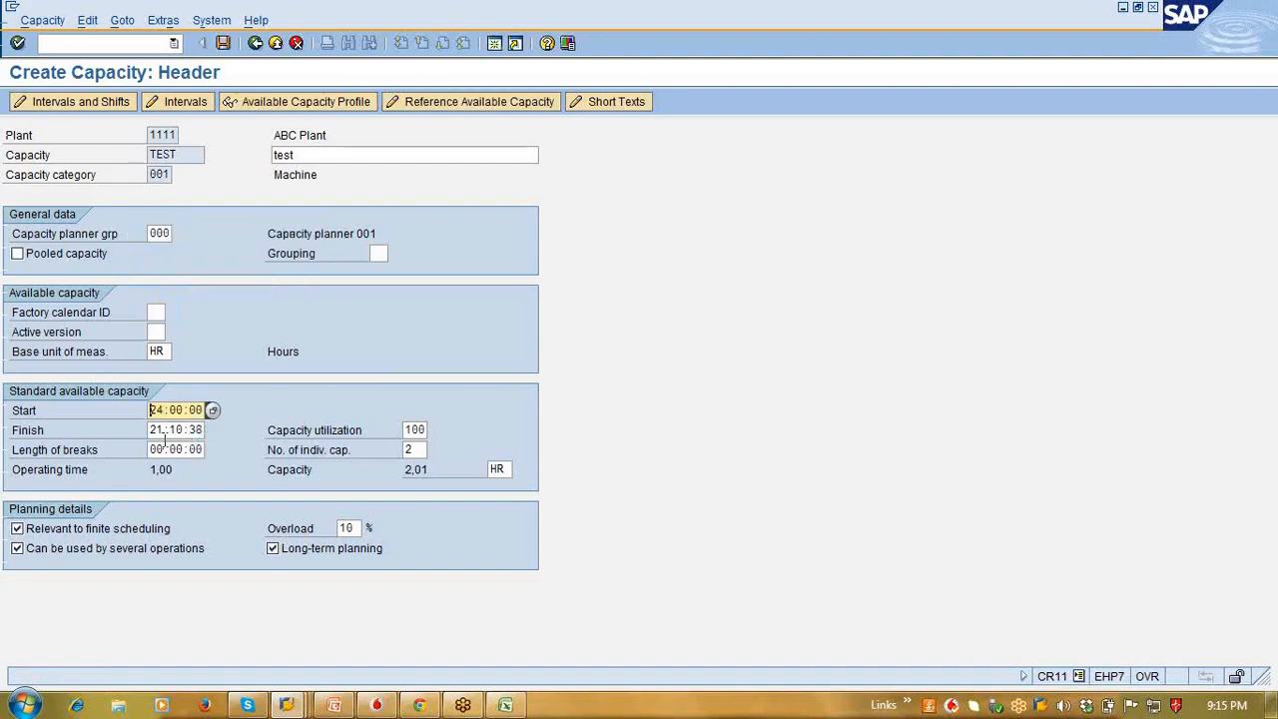
Step: Replace the finish time with 24:00:00 copied from the start time, and recalculate the available capacity
click(153, 426)
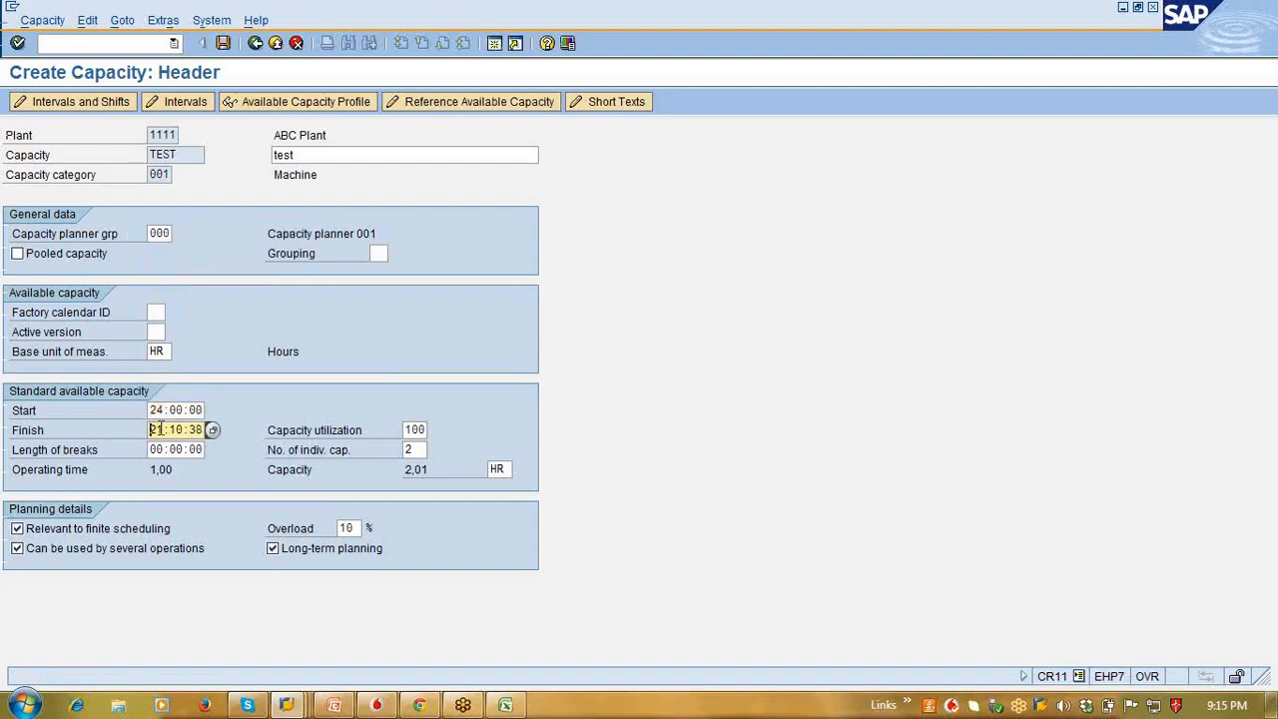
key(Delete)
key(Delete)
key(Delete)
key(Delete)
key(Delete)
key(Delete)
key(Delete)
key(Delete)
drag(153, 411, 369, 446)
key(ctrl+c)
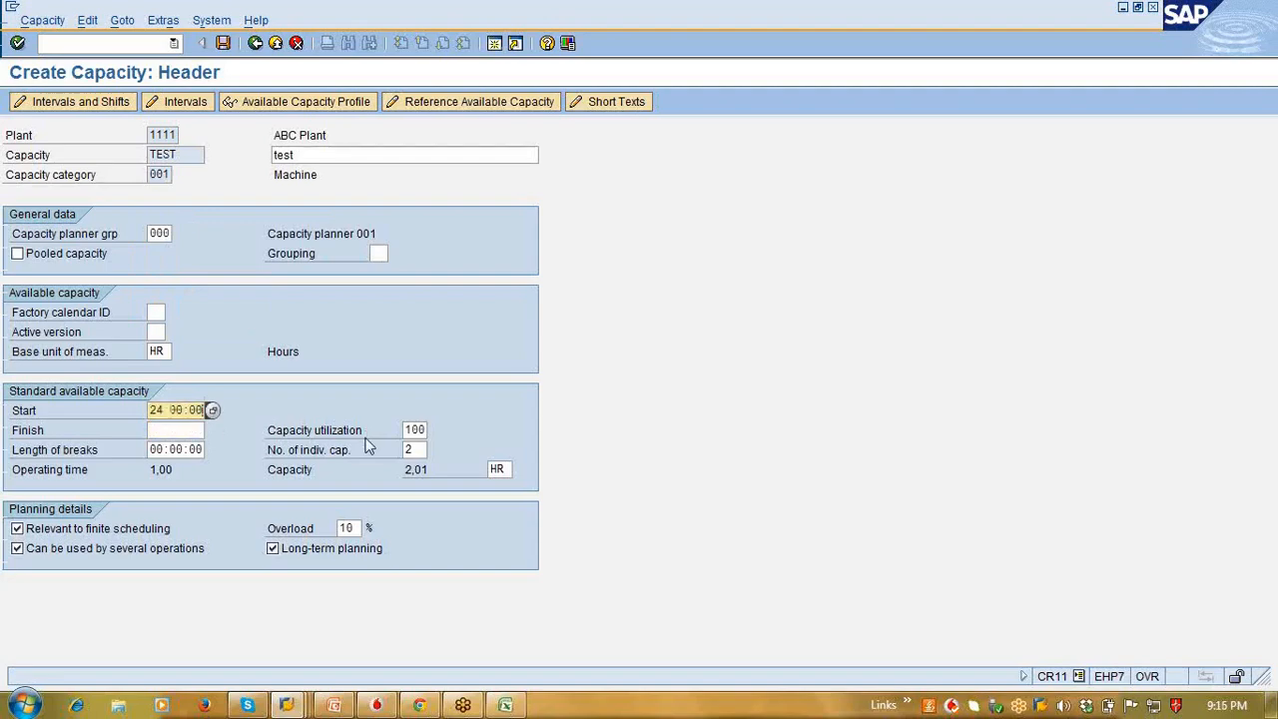
key(Tab)
key(ctrl+v)
key(Return)
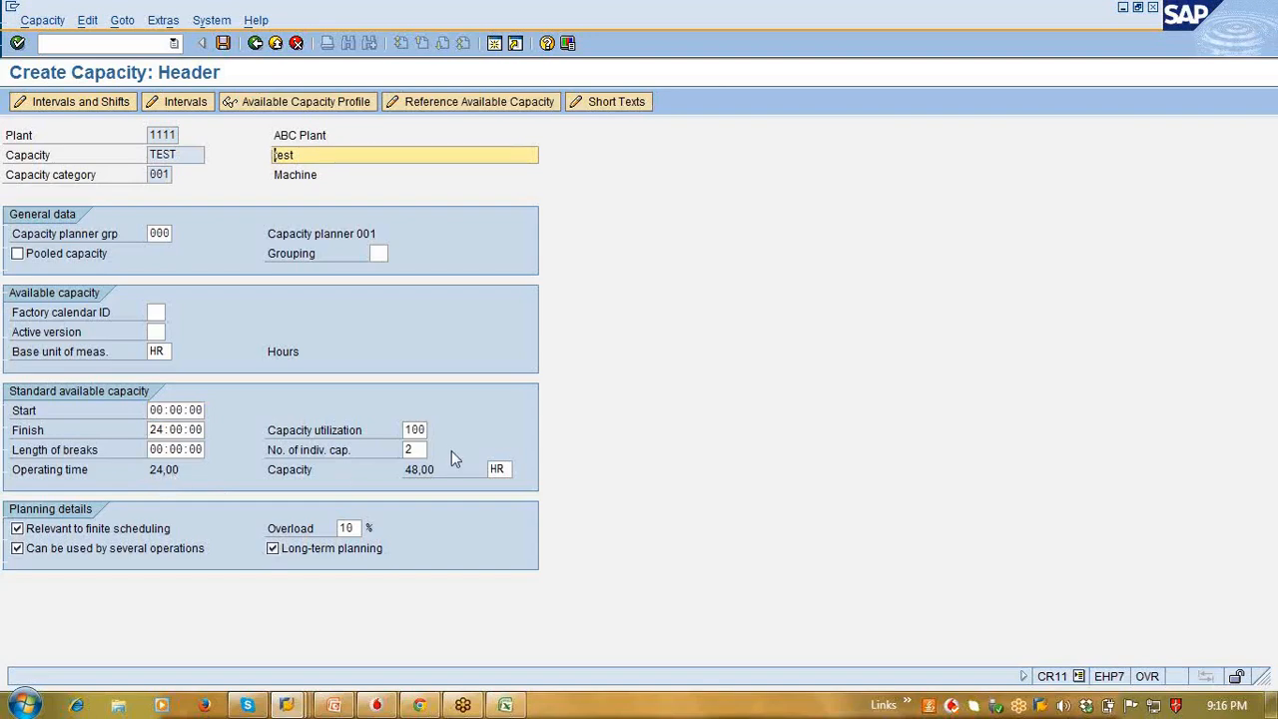
Step: Change the description to "Capacity for Plant ABC Plant" and save the new capacity
click(411, 449)
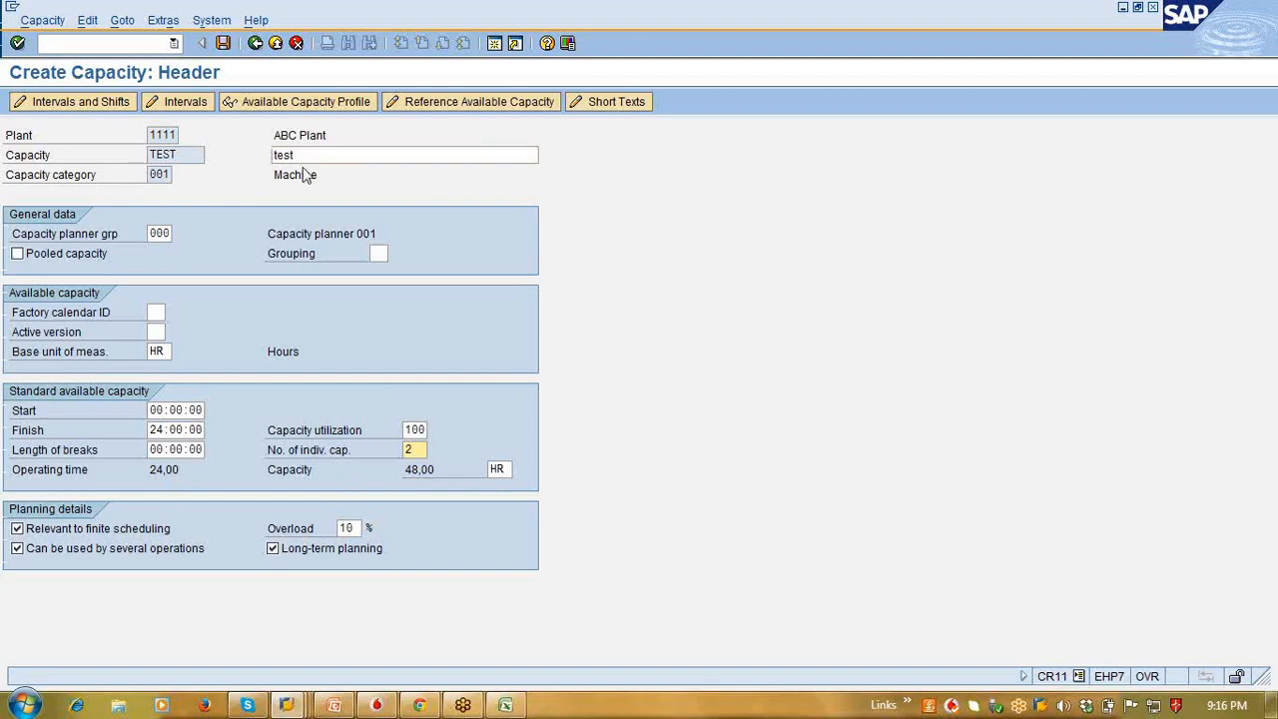
click(337, 155)
key(BackSpace)
key(BackSpace)
key(BackSpace)
key(BackSpace)
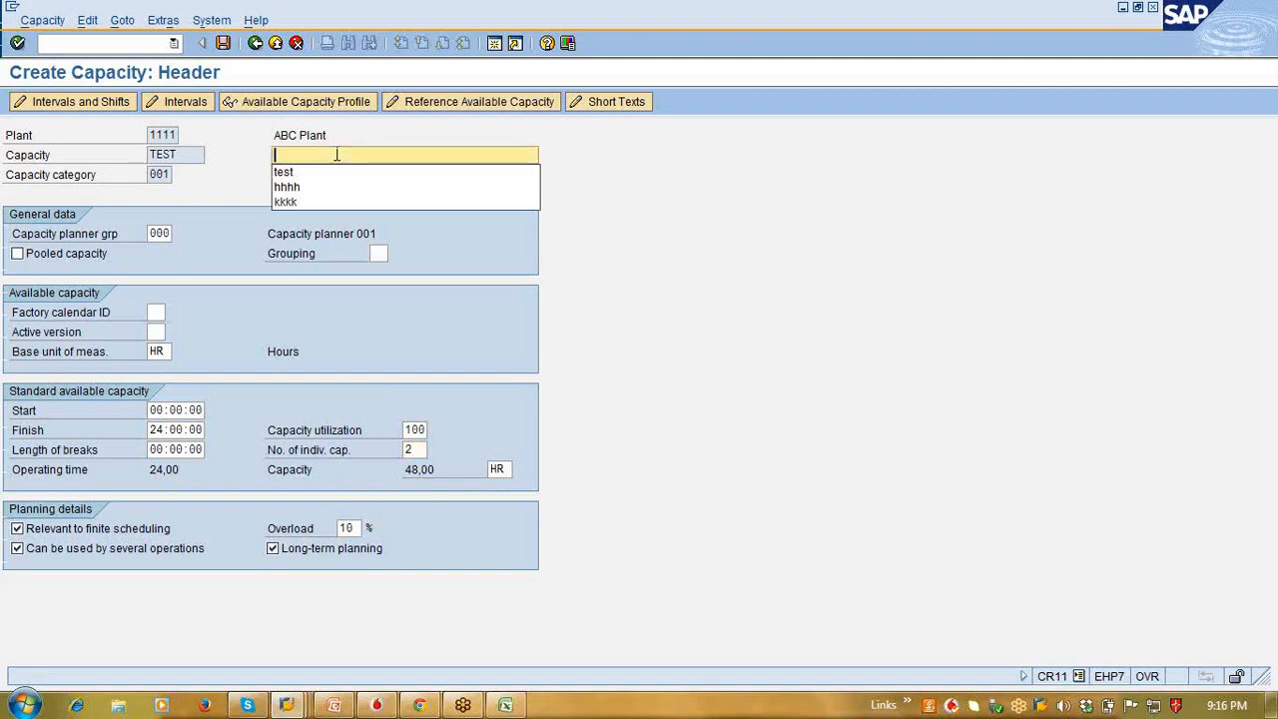
text(Capacity for)
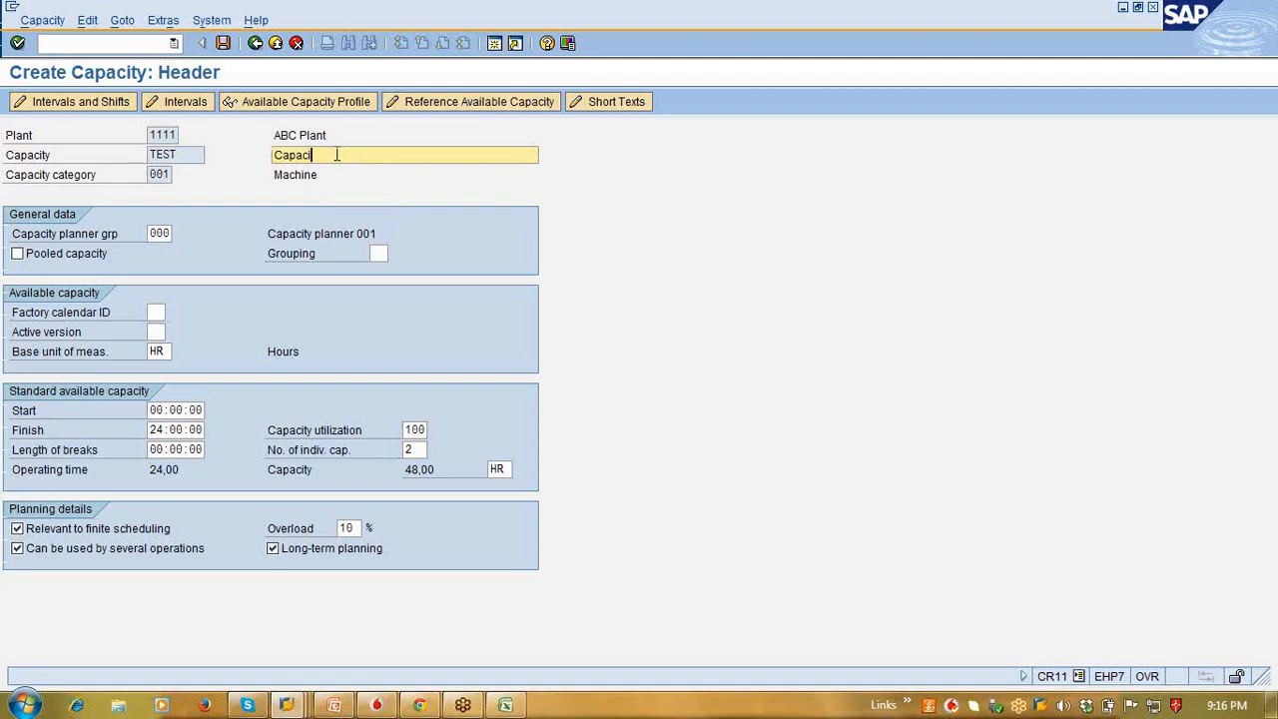
key(BackSpace)
key(BackSpace)
key(BackSpace)
text(for Plant ABC Plant)
click(224, 43)
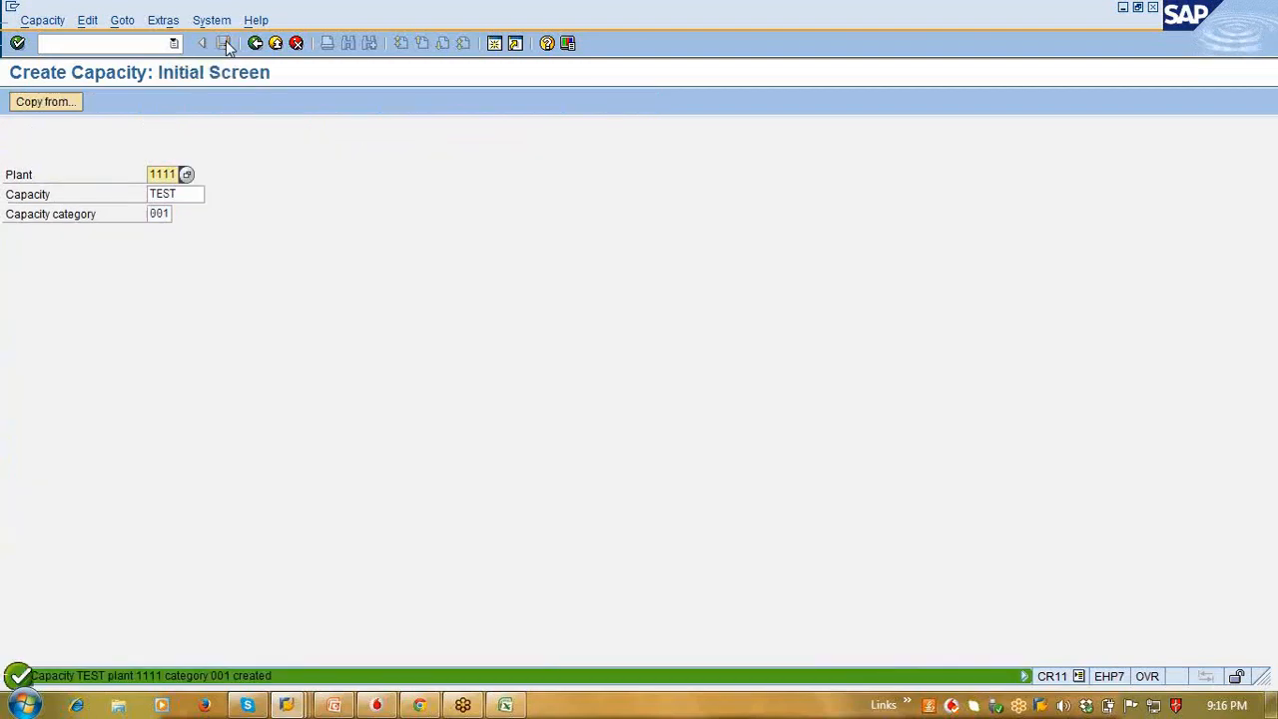
Step: Return to the customizing session and open the Distribution settings under work center capacity planning
click(289, 706)
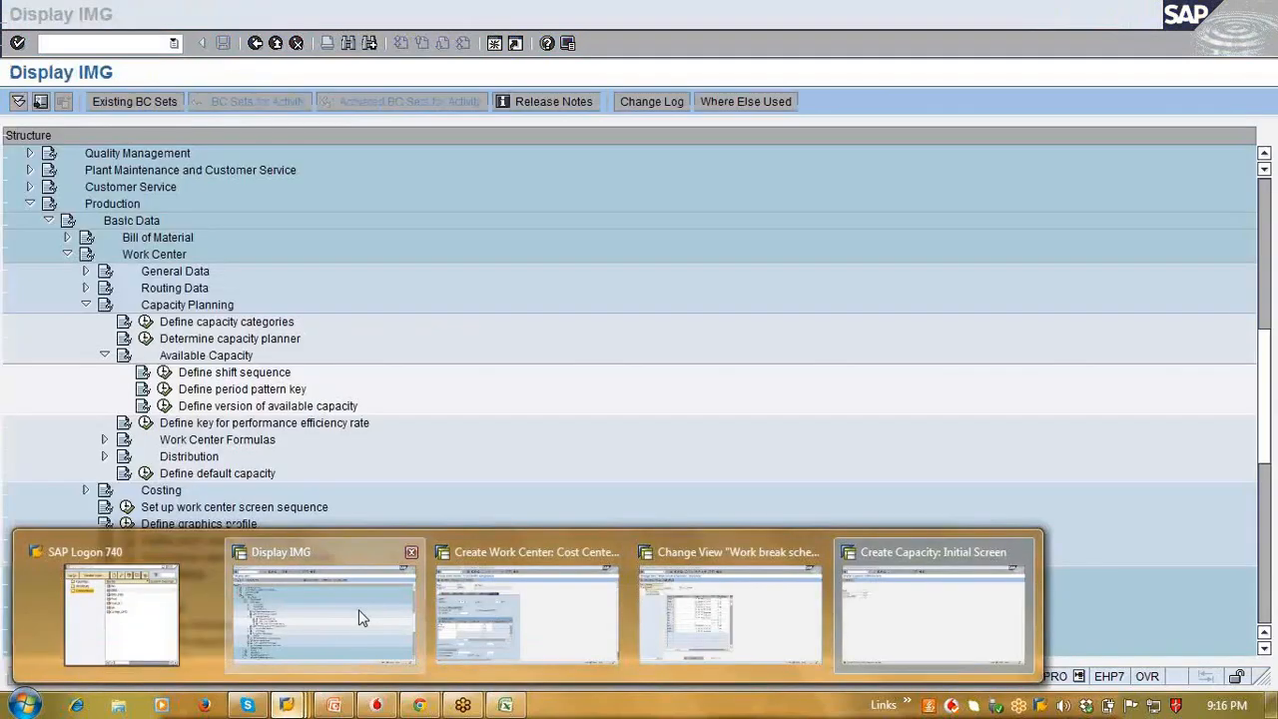
click(358, 609)
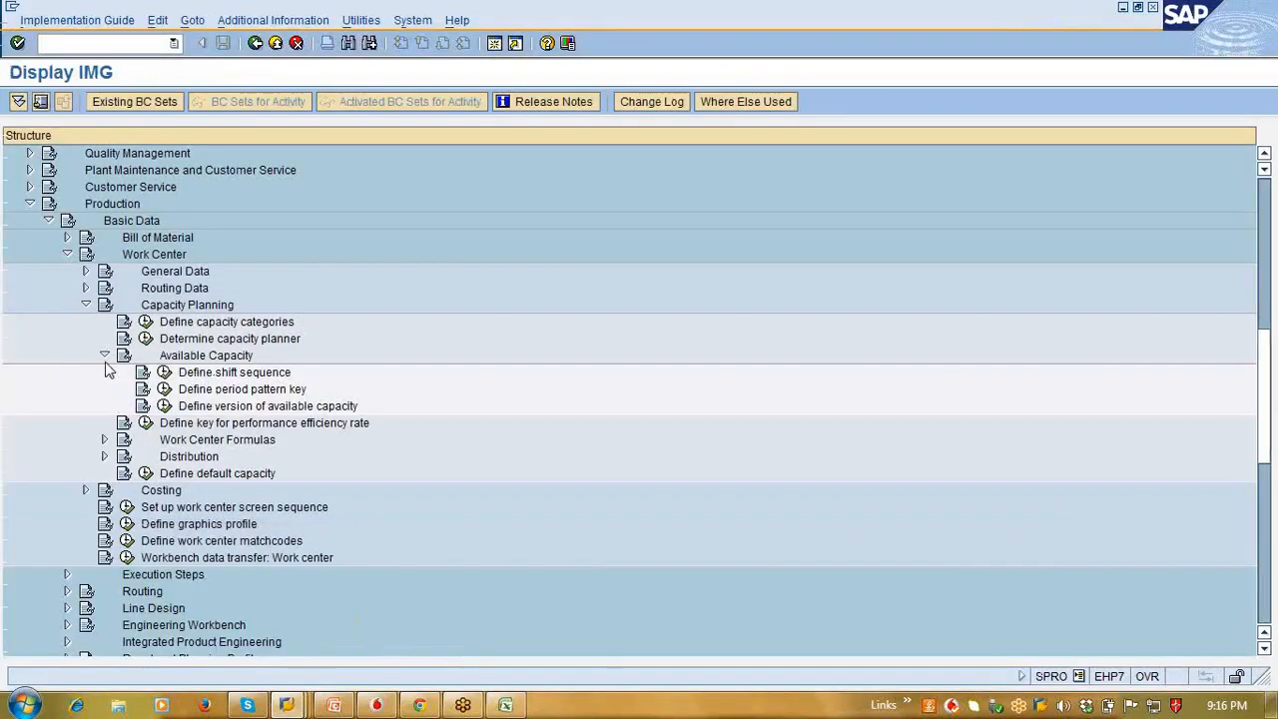
click(104, 456)
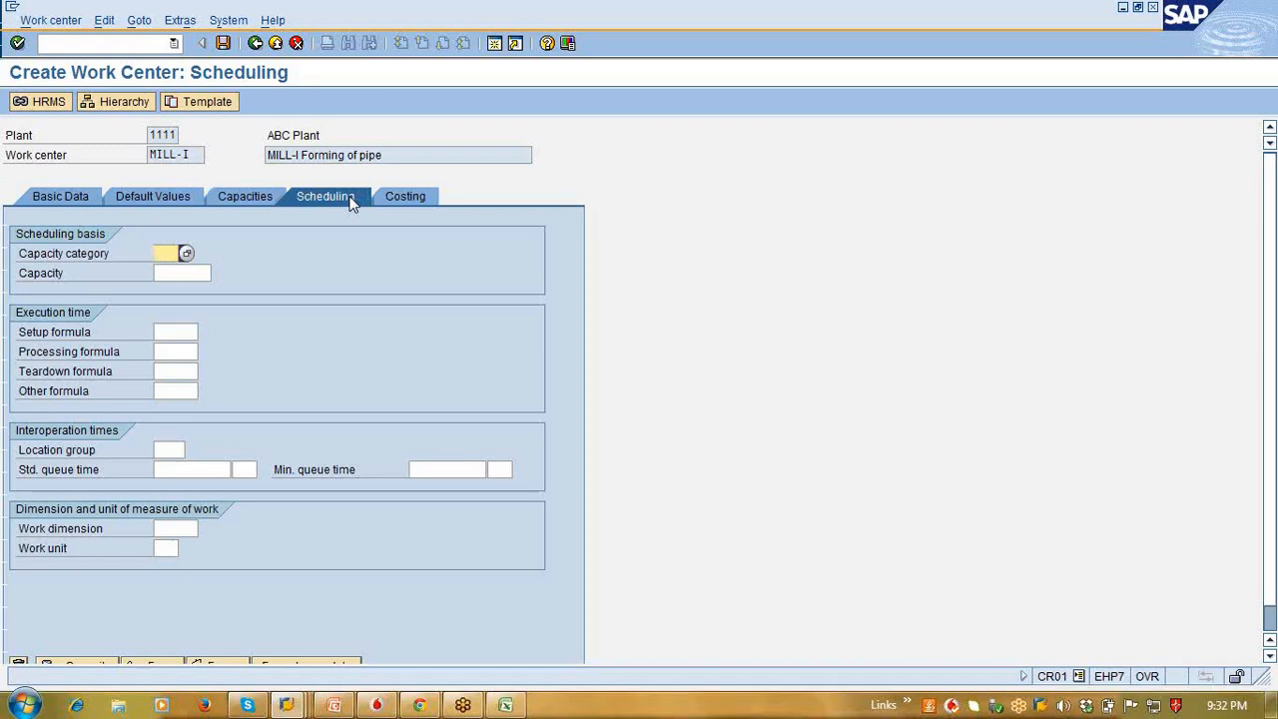
Step: Set the scheduling basis of work center MILL-I to capacity category 001 and capacity TEST, and open its costing data
text(001)
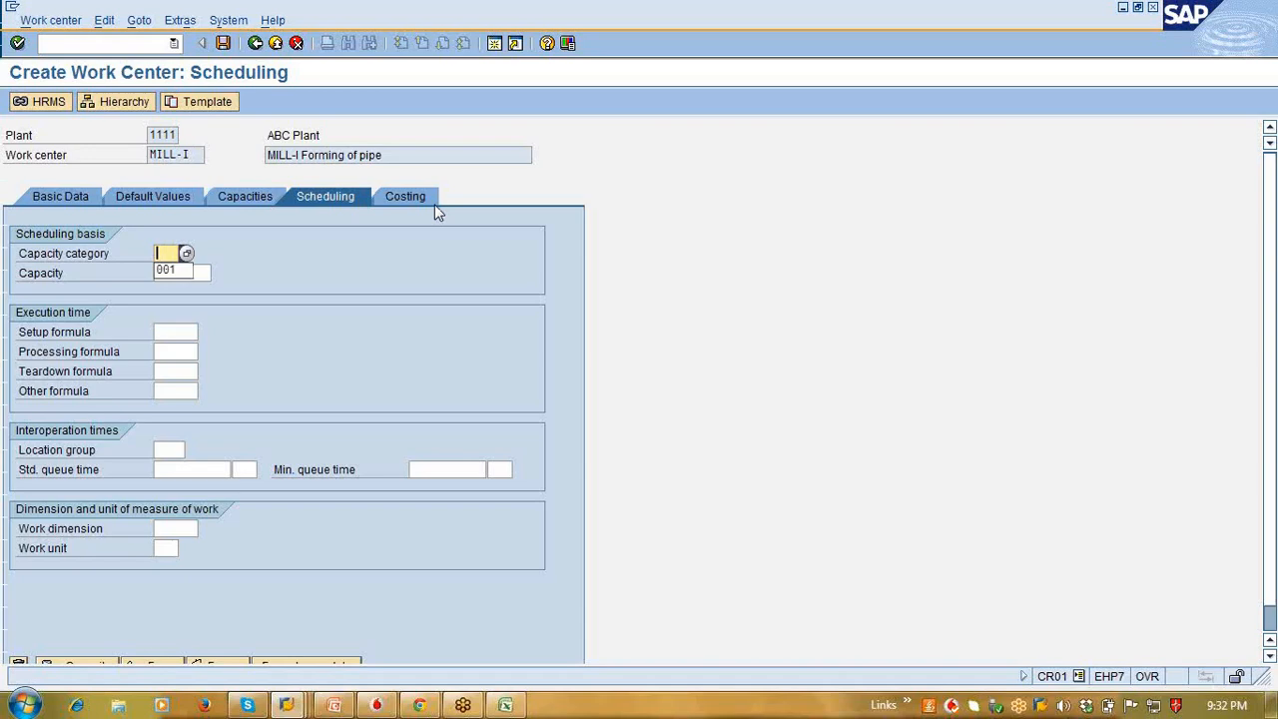
key(Return)
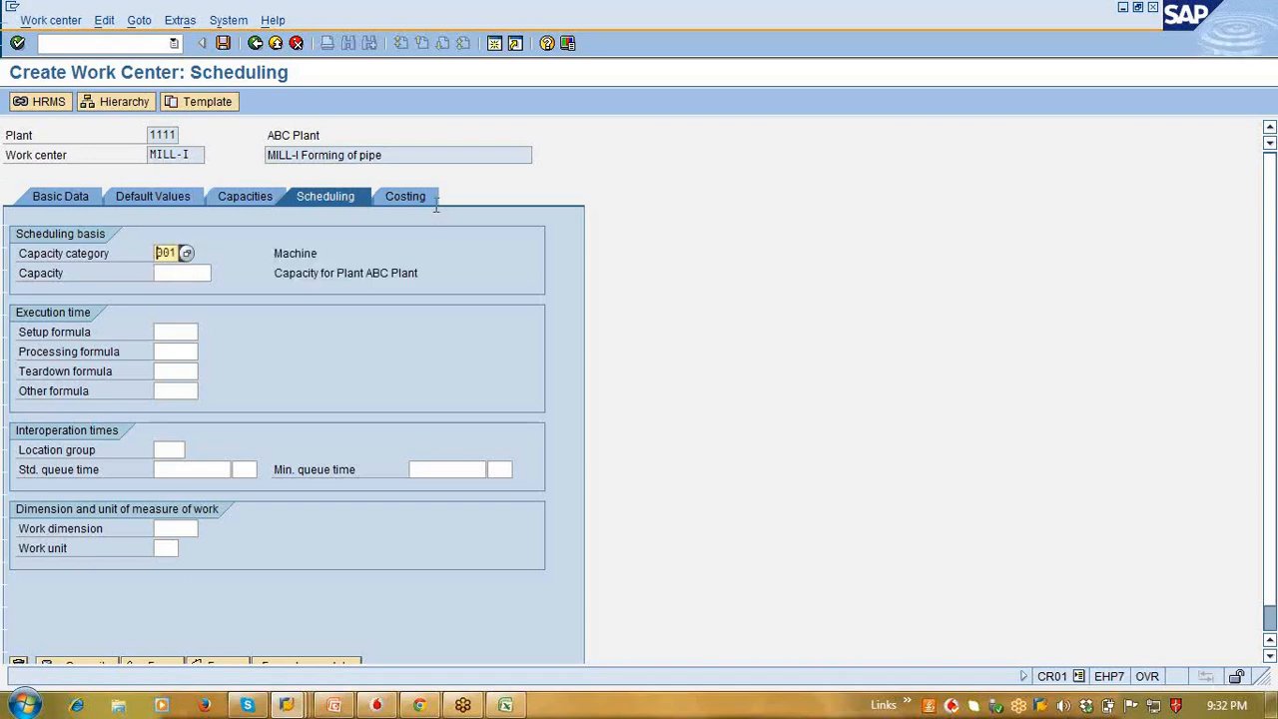
click(197, 273)
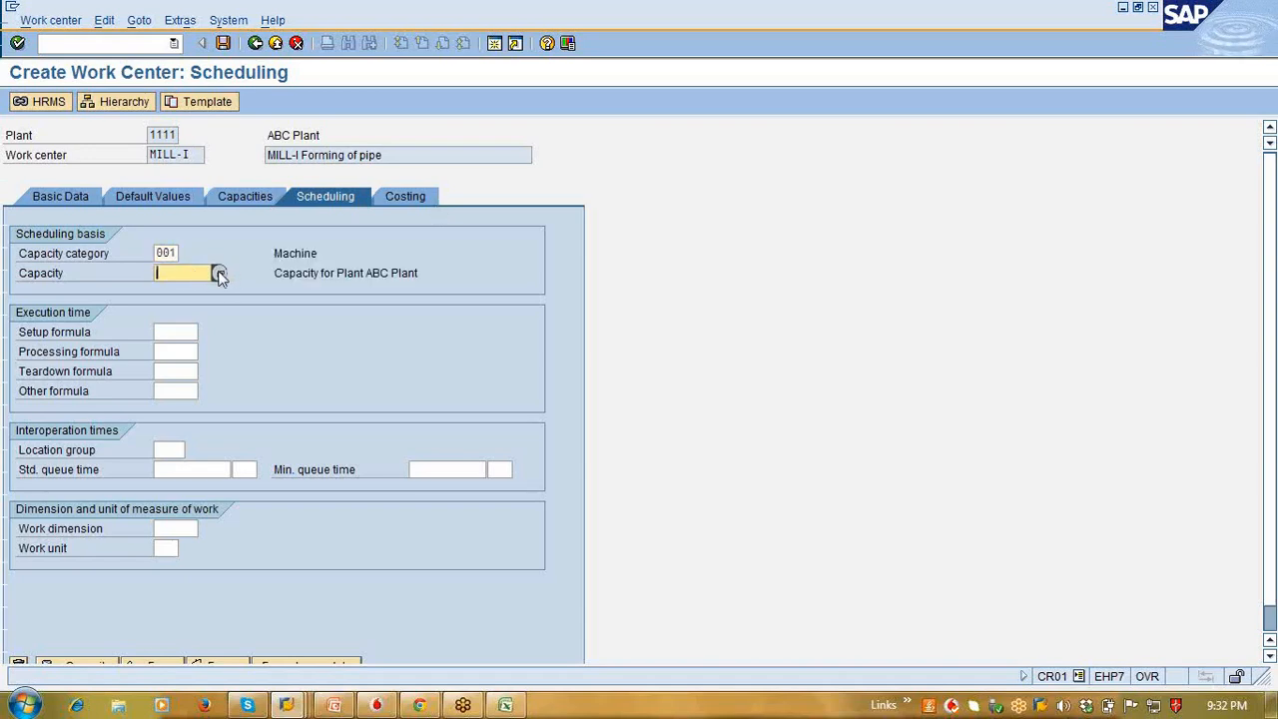
click(219, 273)
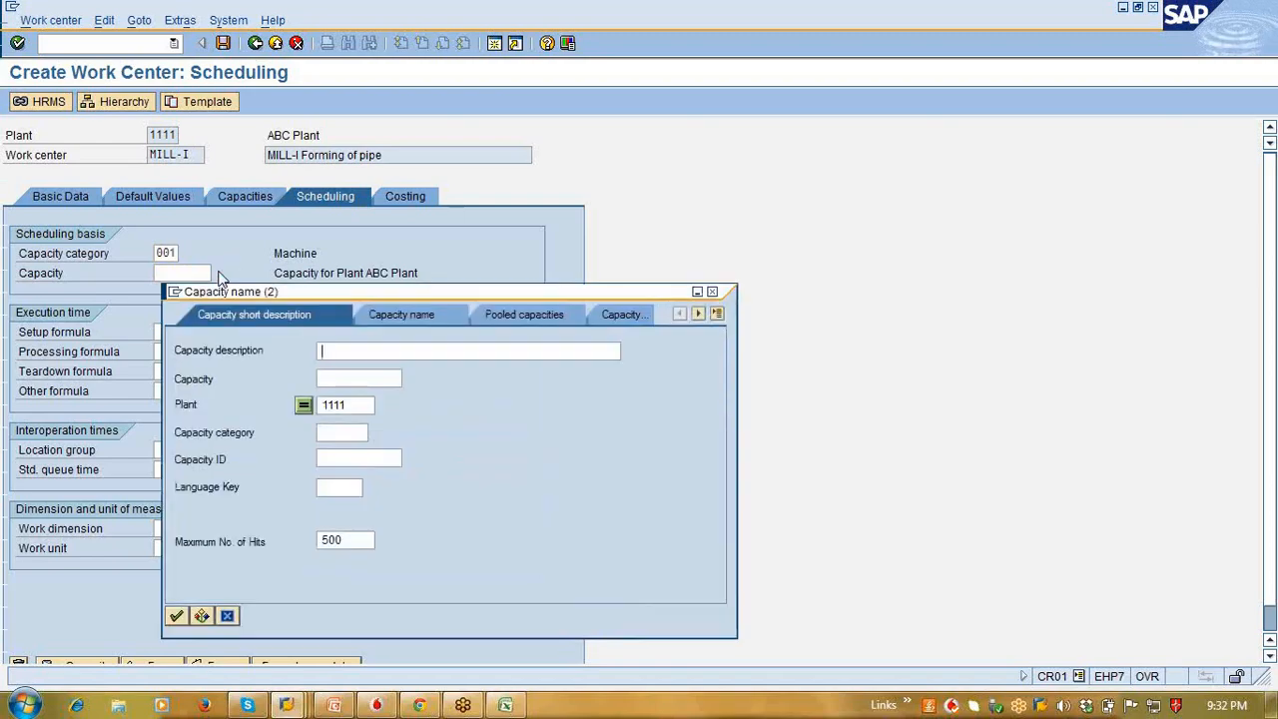
key(Return)
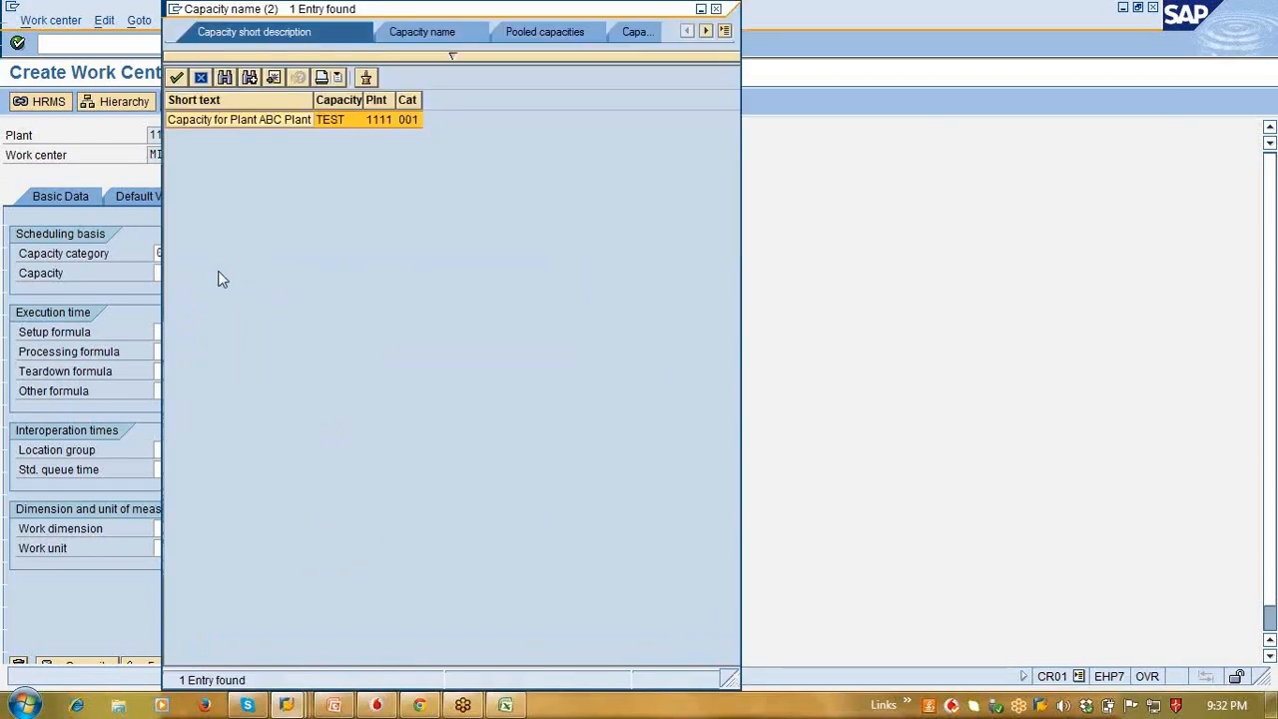
key(Return)
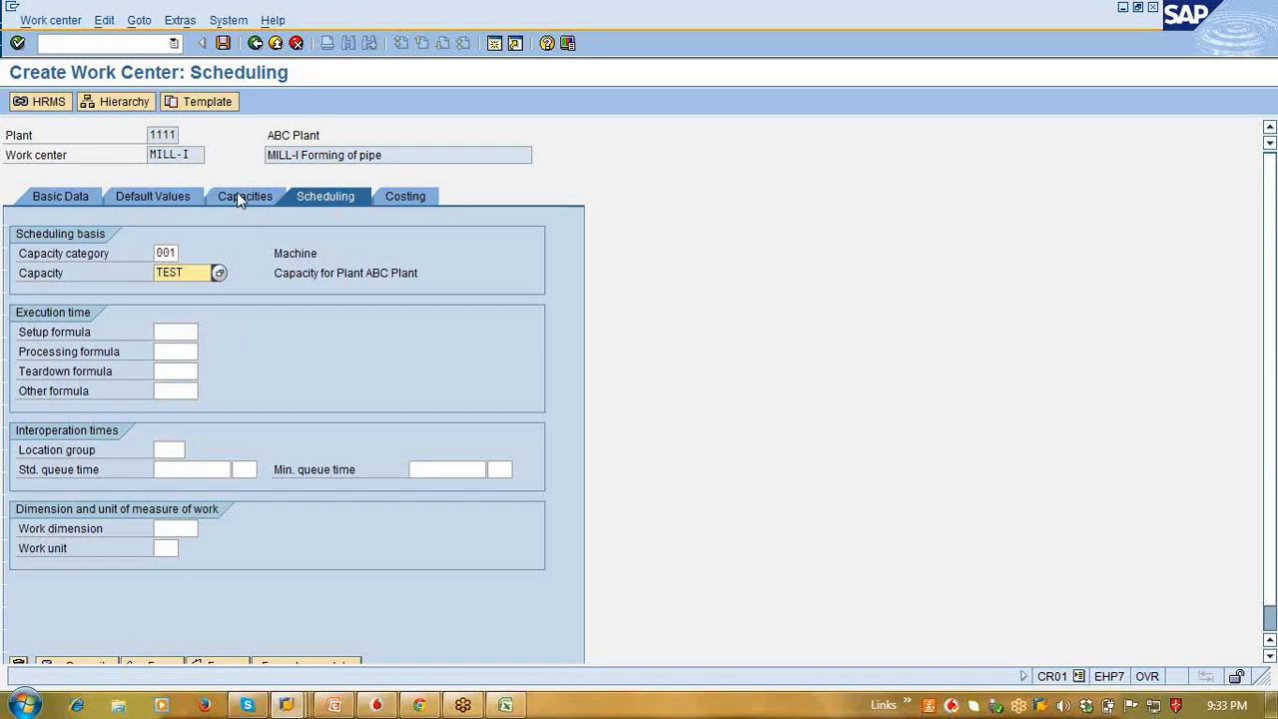
key(shift+Tab)
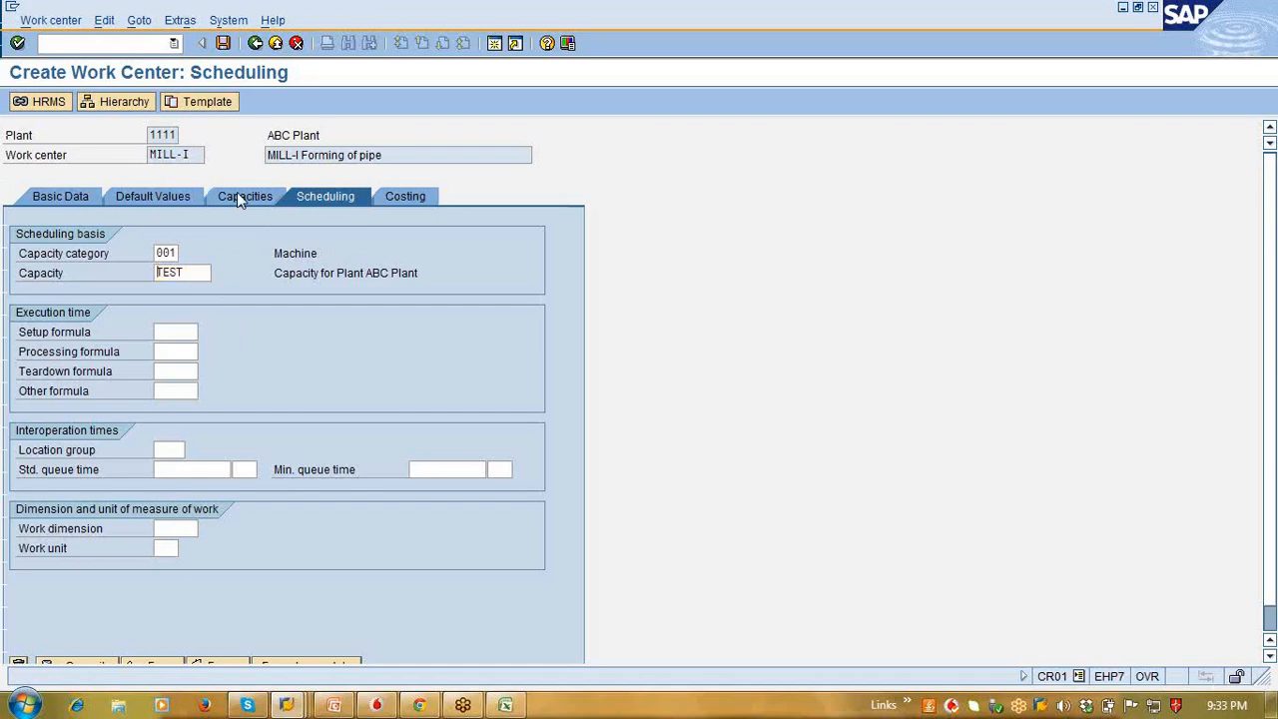
click(397, 197)
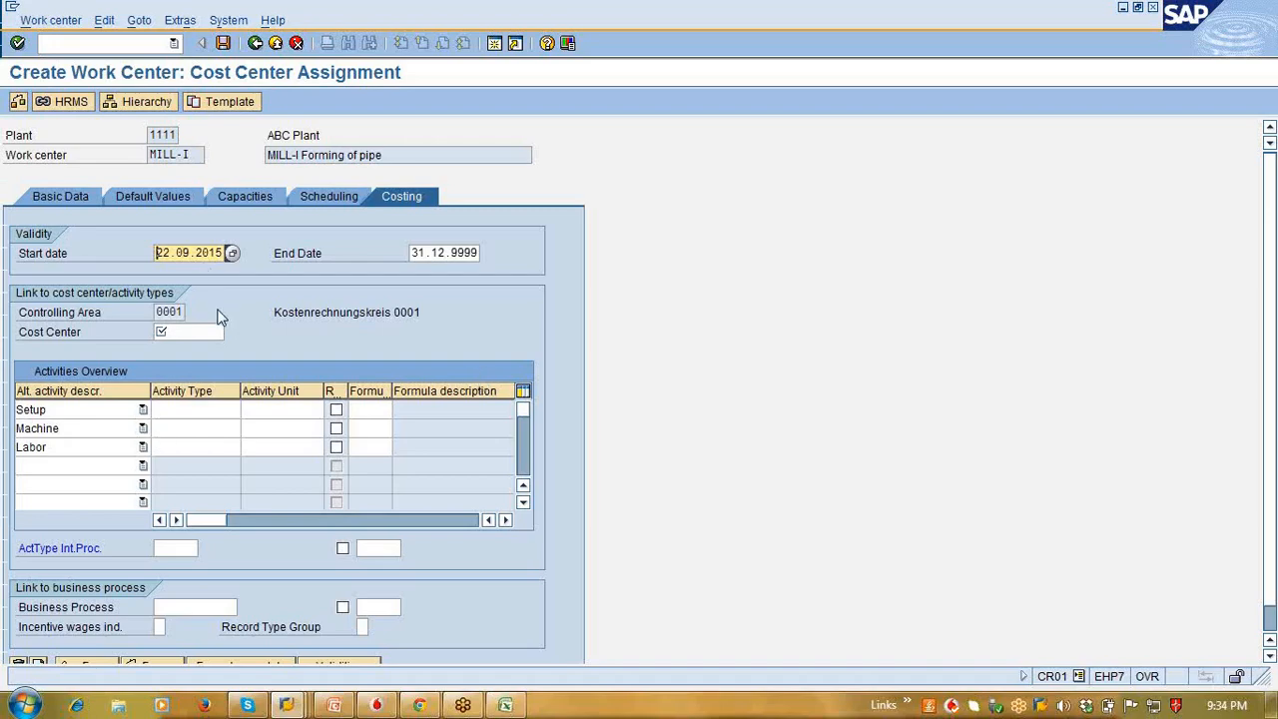
click(174, 332)
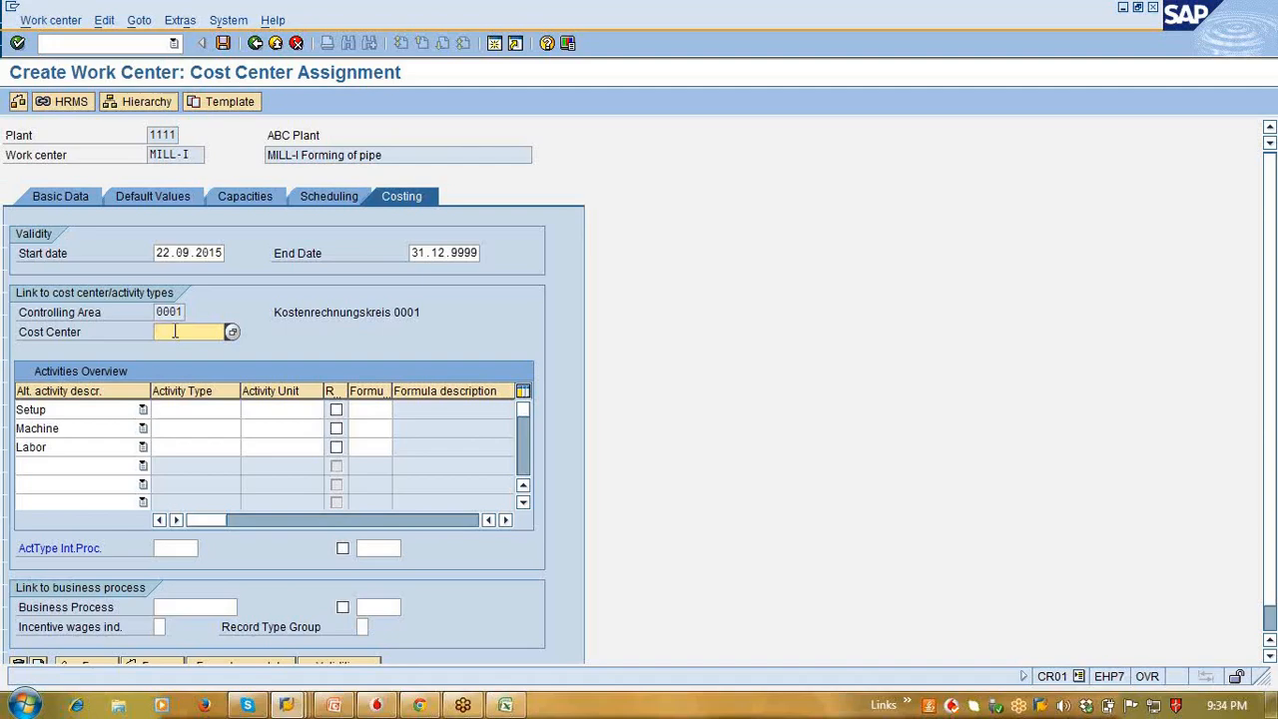
key(F4)
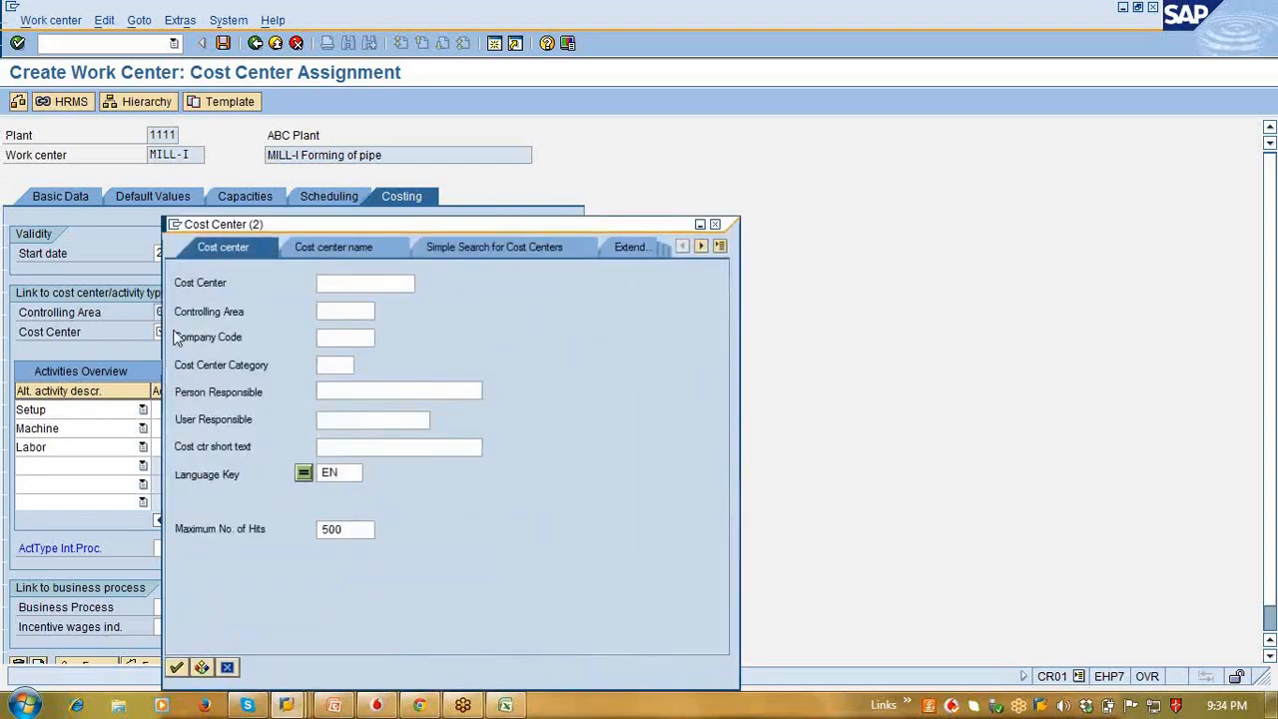
key(Return)
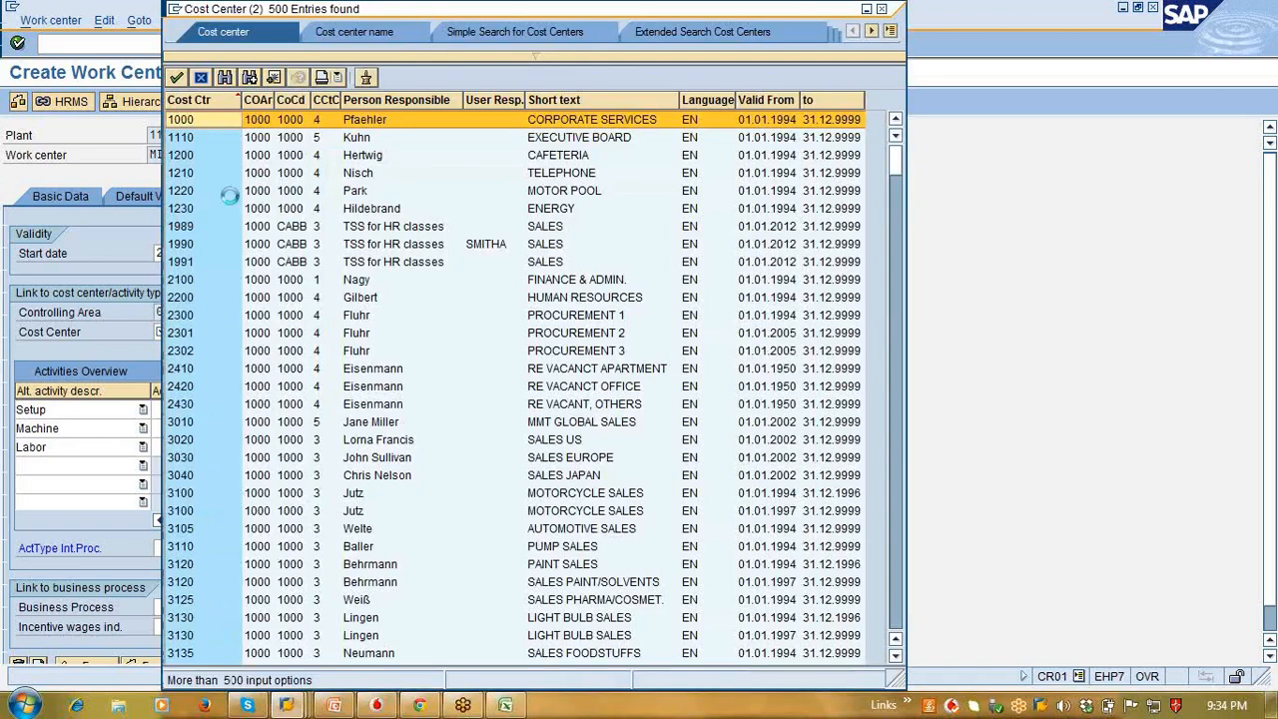
click(199, 78)
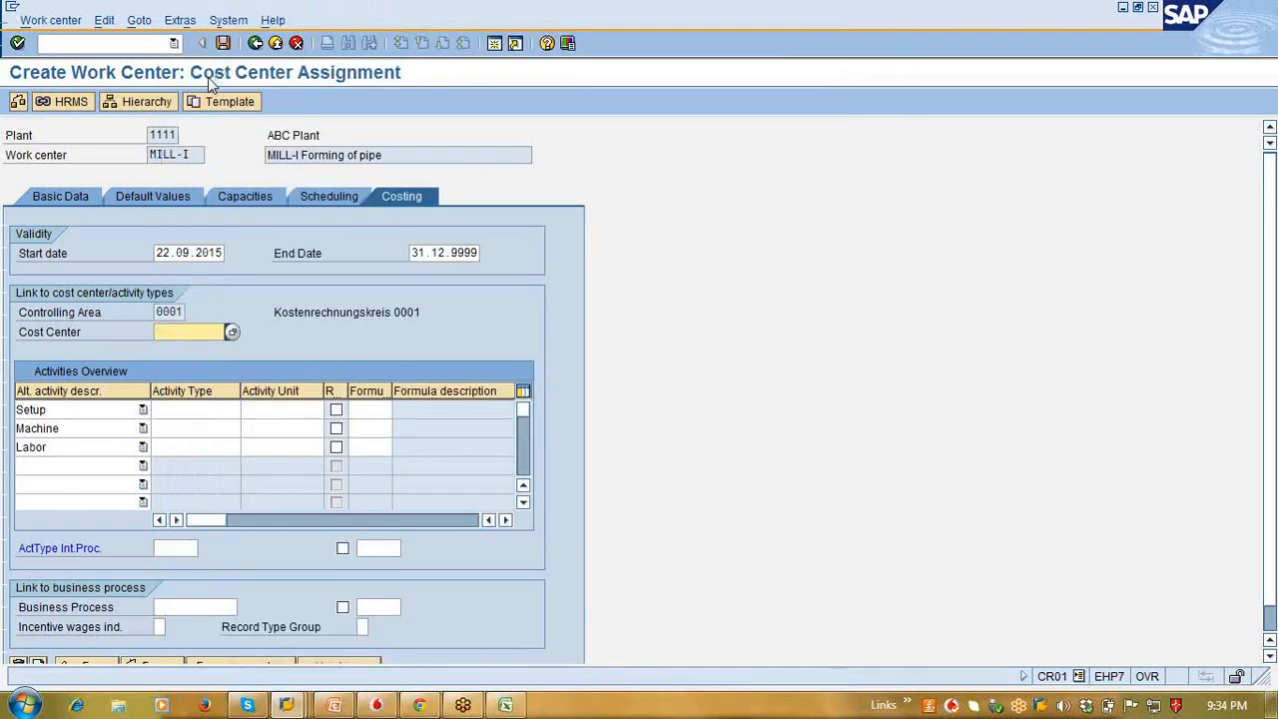
Step: Search for cost centers in company code 0001 and assign cost center TEST to the work center
click(231, 331)
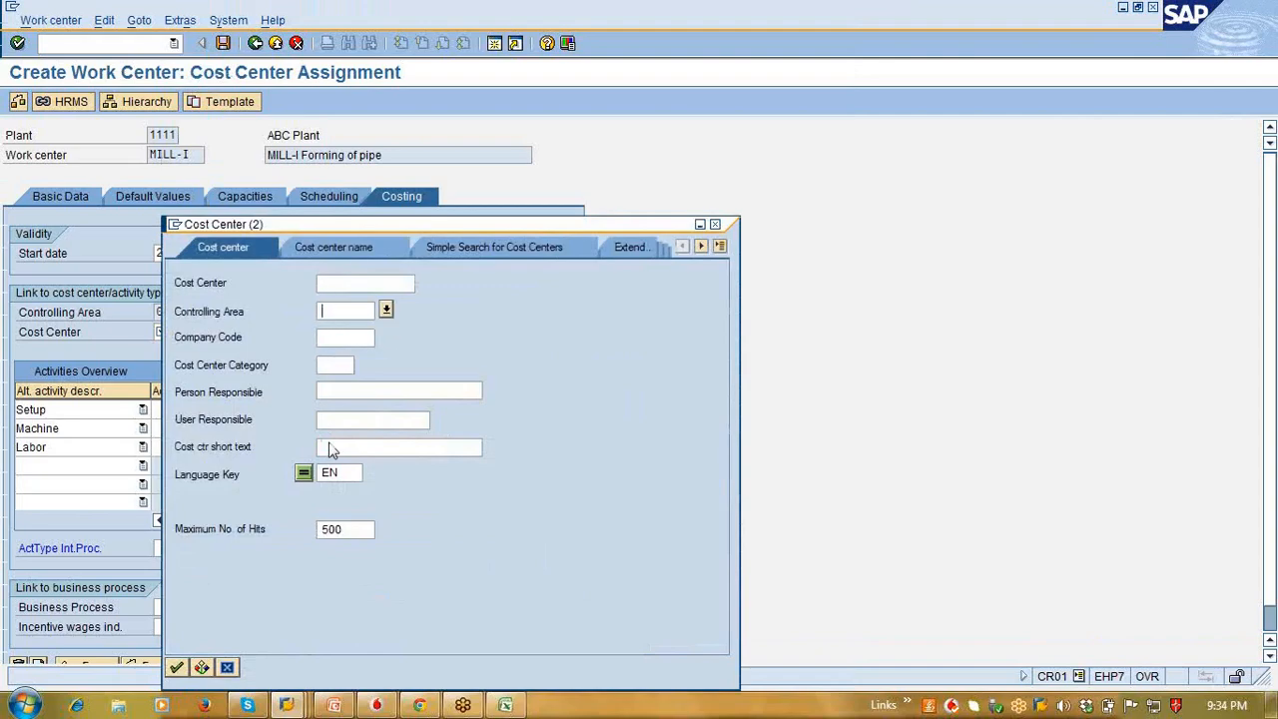
key(Tab)
text(00)
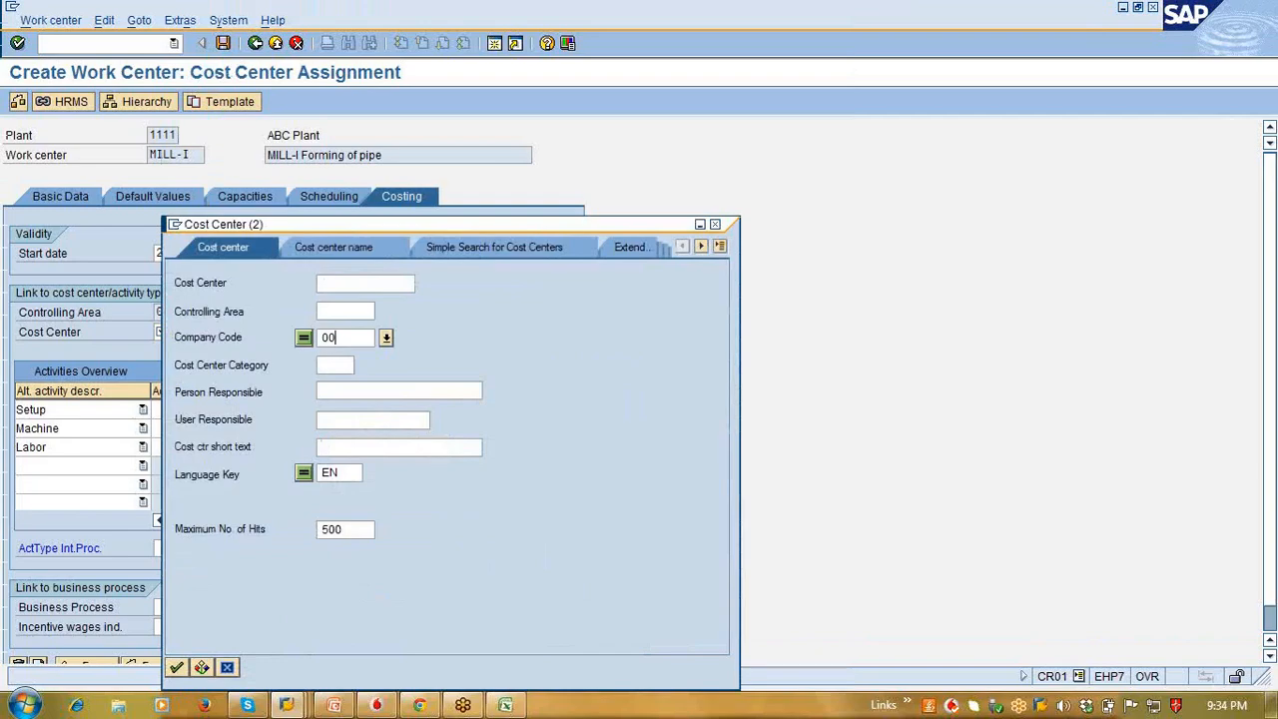
text(01)
key(Return)
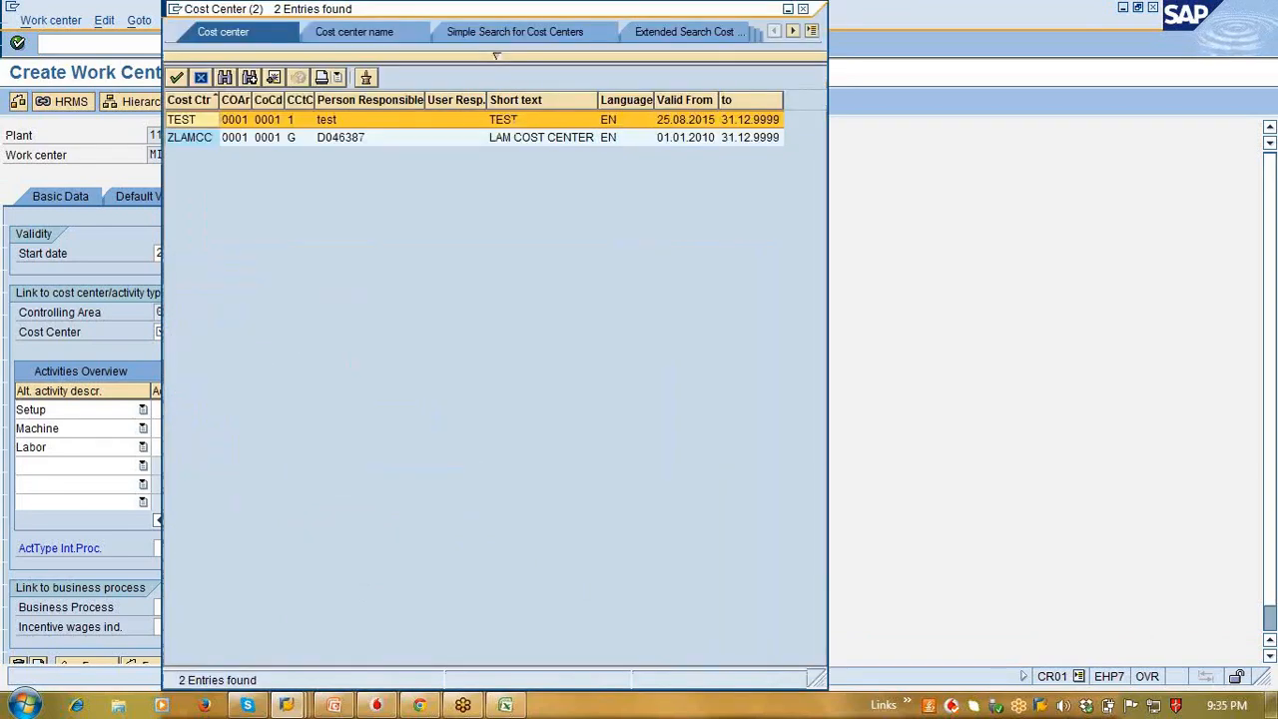
key(Return)
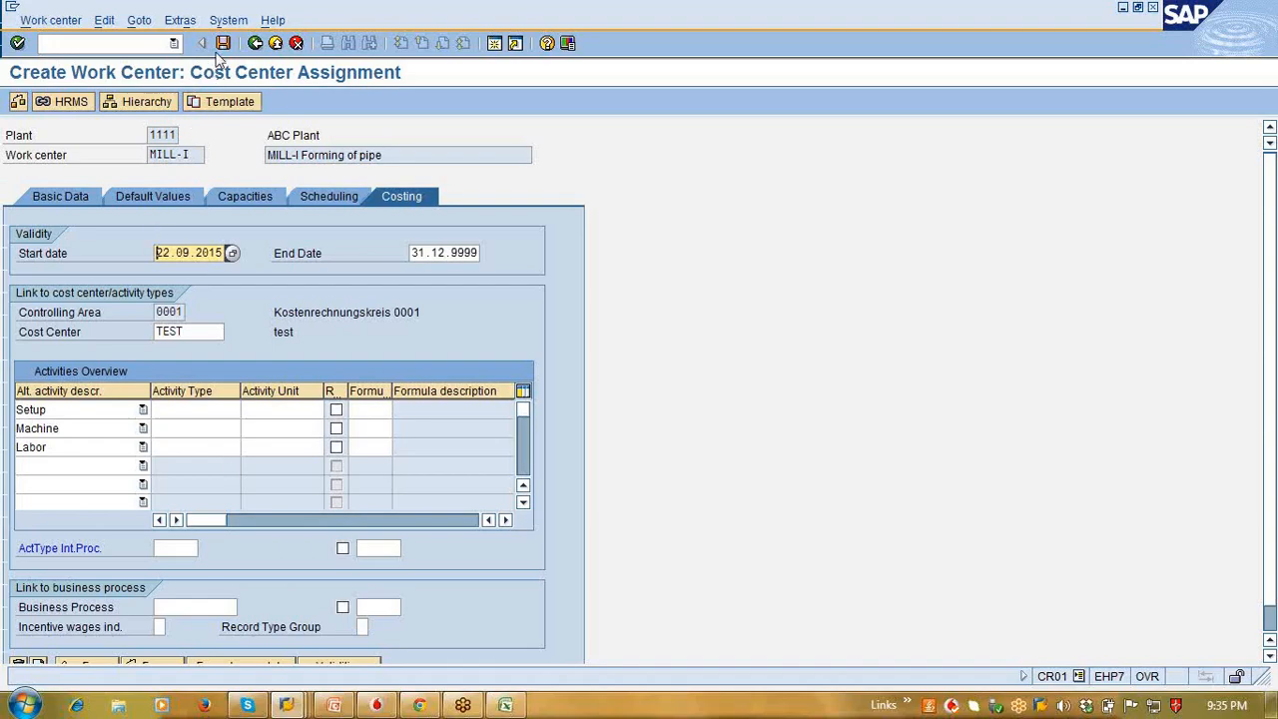
Step: Clear the start date of the cost center assignment, select a replacement date, and save work center MILL-I
key(Delete)
key(Delete)
key(Delete)
key(Delete)
key(Delete)
key(Delete)
key(Delete)
key(Delete)
key(Delete)
key(Delete)
key(F4)
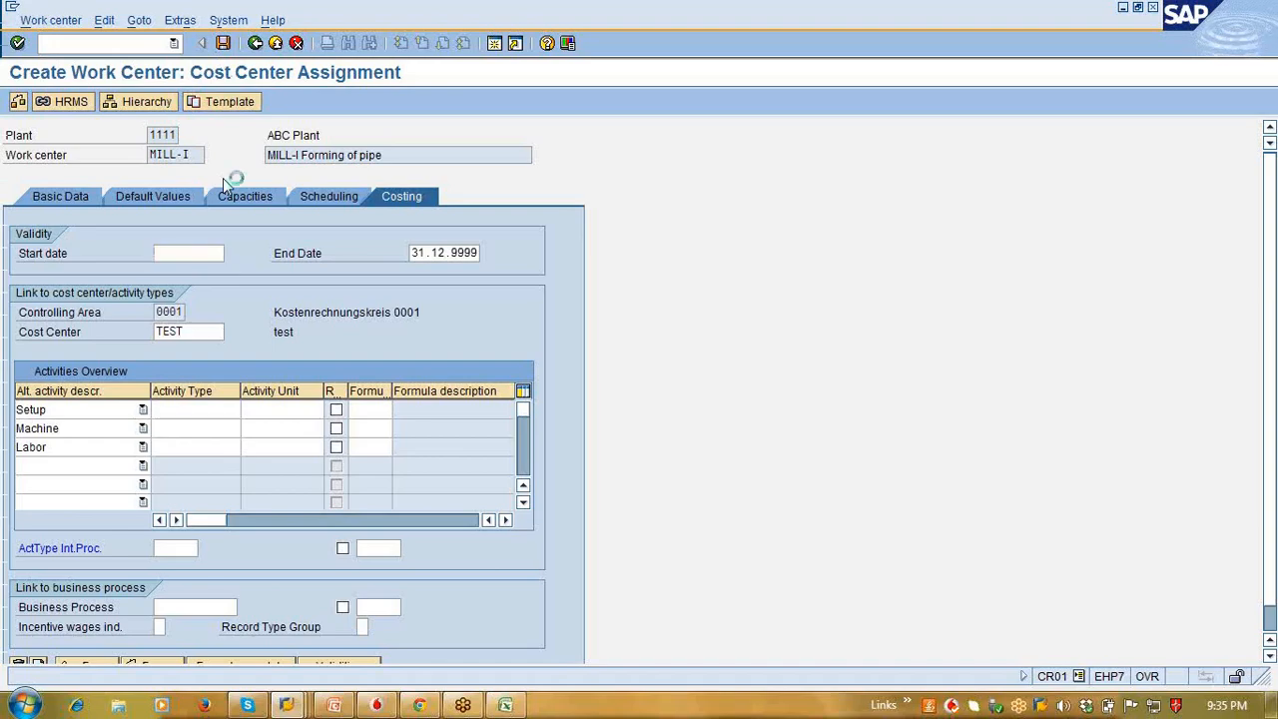
double_click(221, 313)
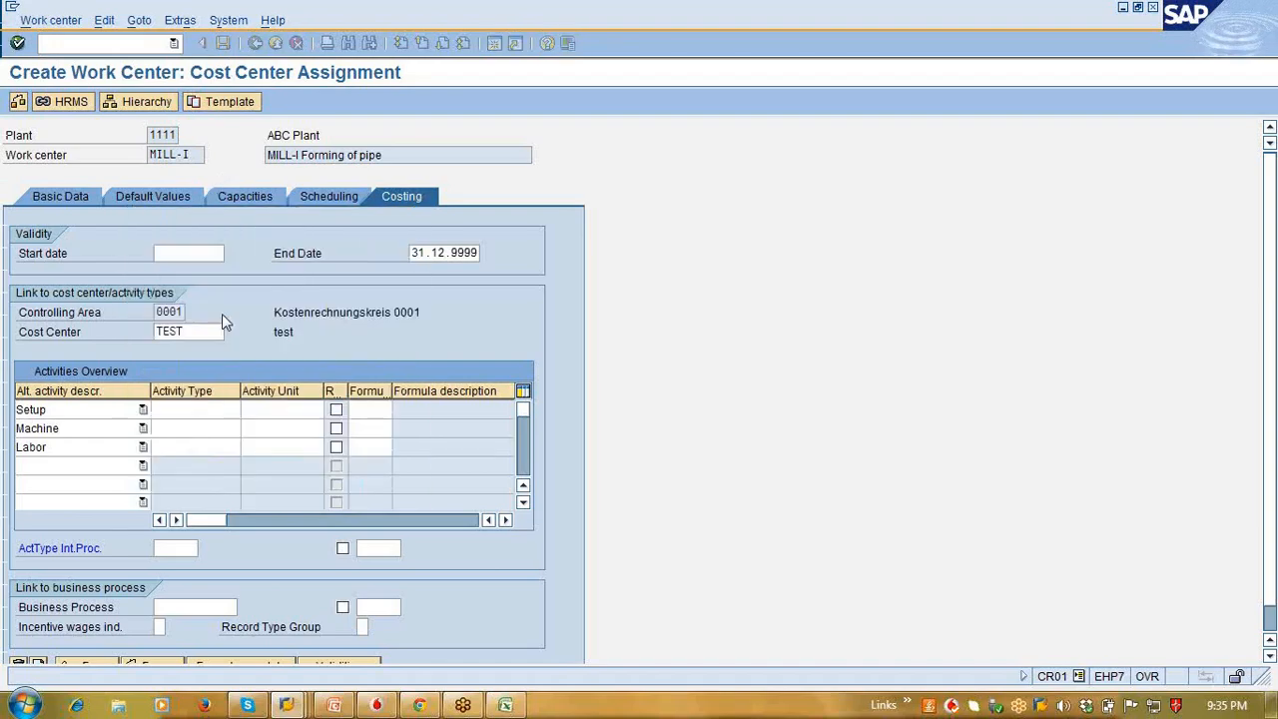
click(225, 43)
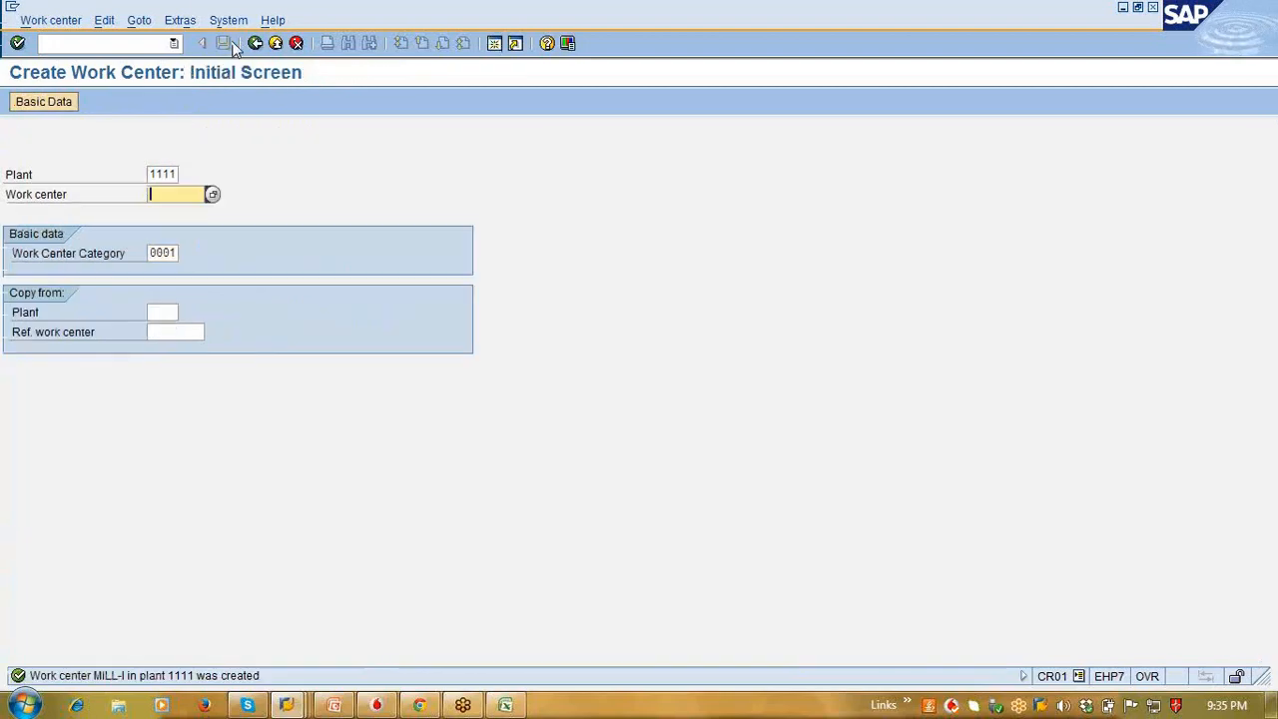
Step: Leave work center creation and look through the activity-based costing master data under Controlling for the transaction that creates activity types
click(253, 45)
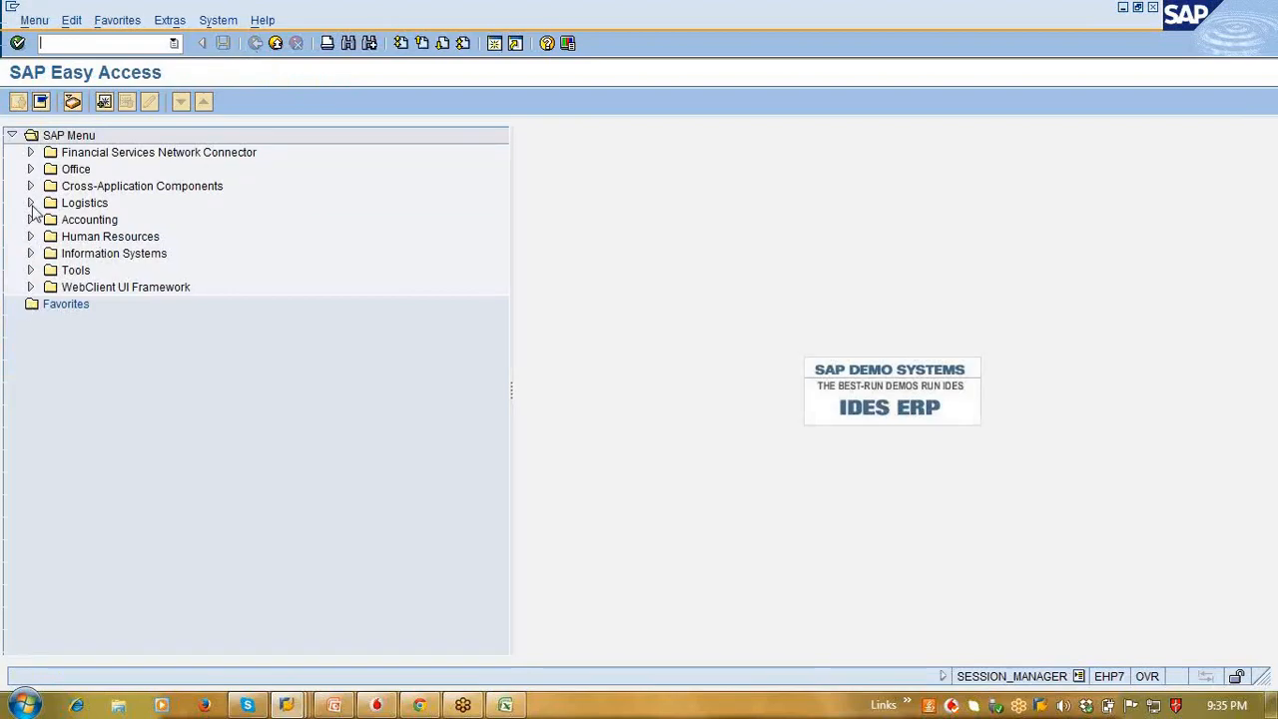
click(30, 203)
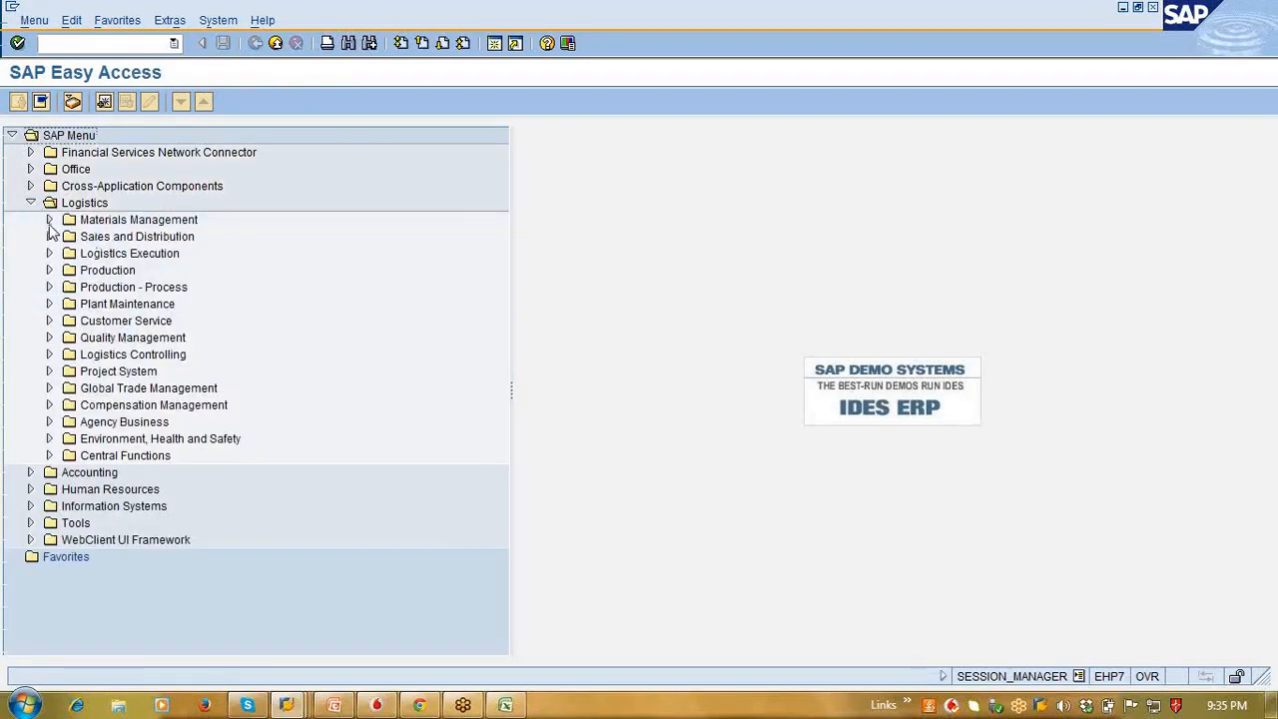
click(30, 203)
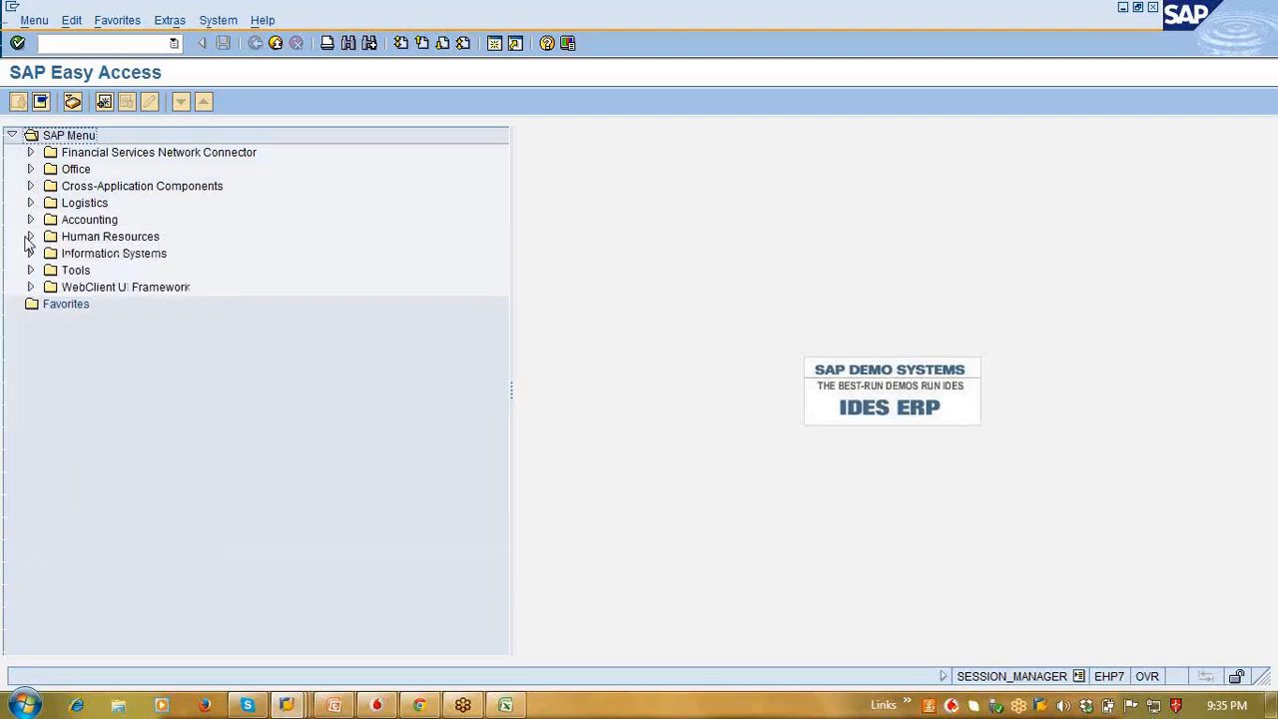
click(30, 220)
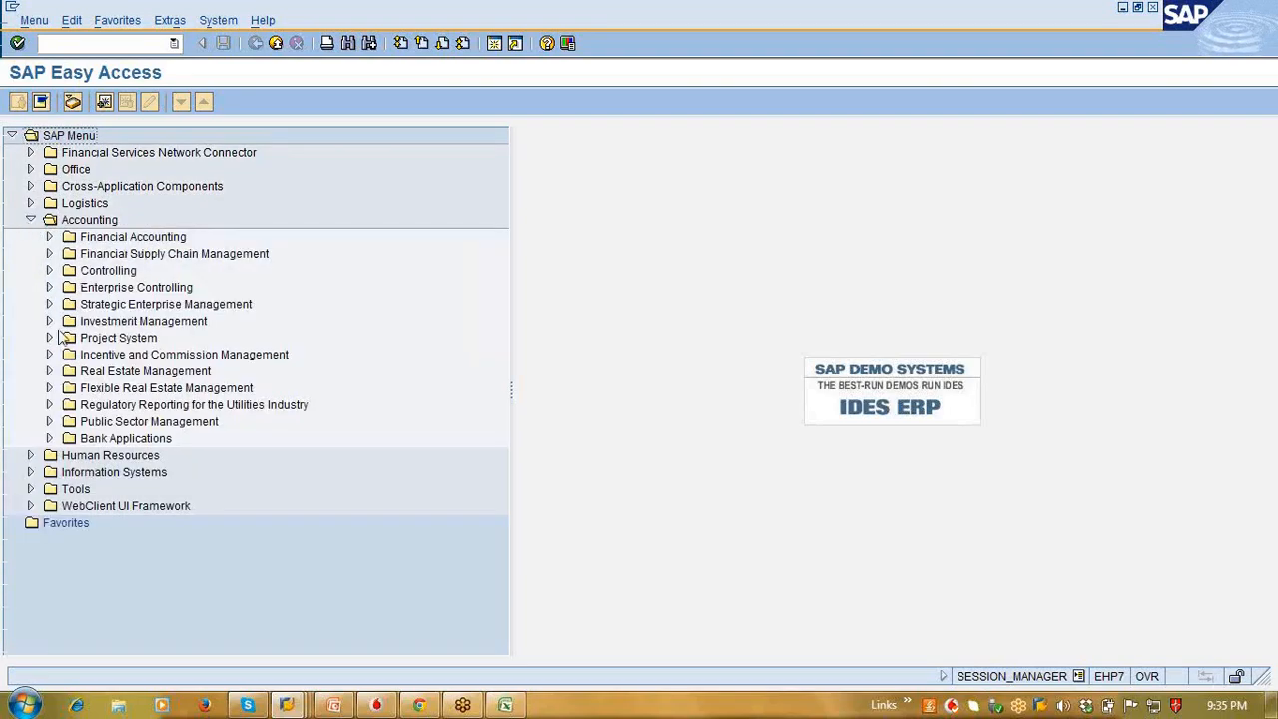
click(49, 271)
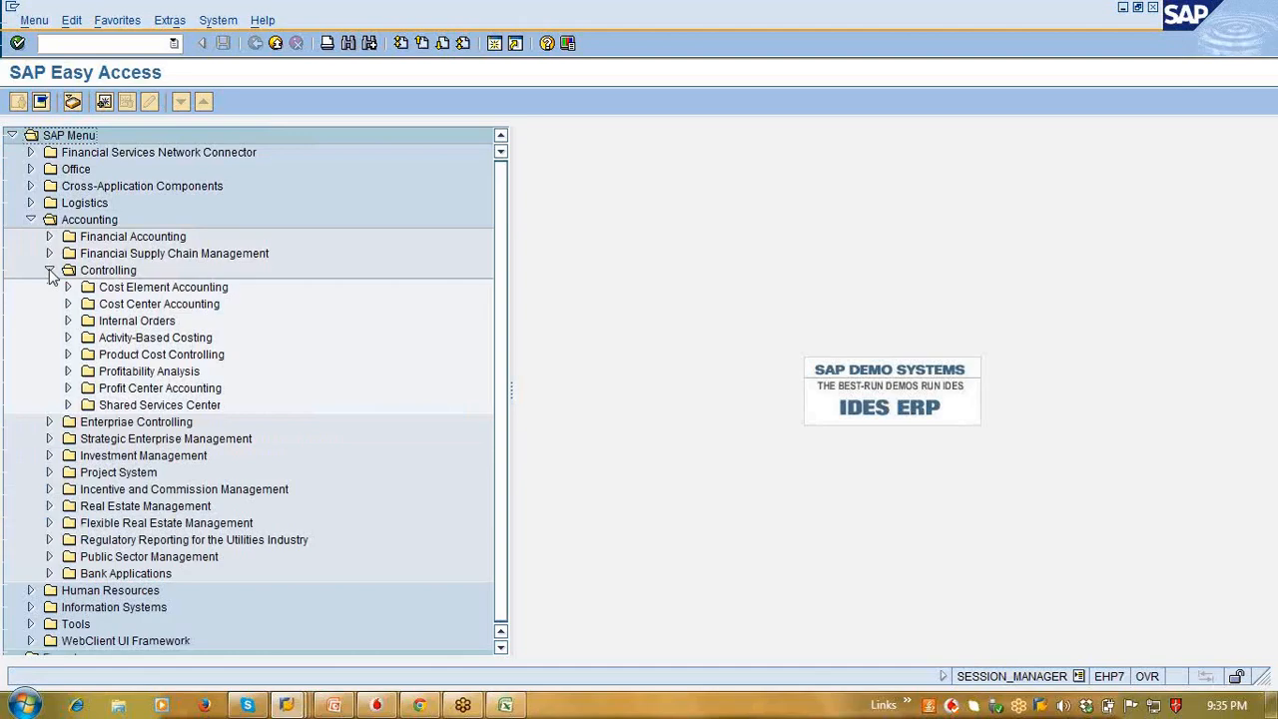
click(68, 338)
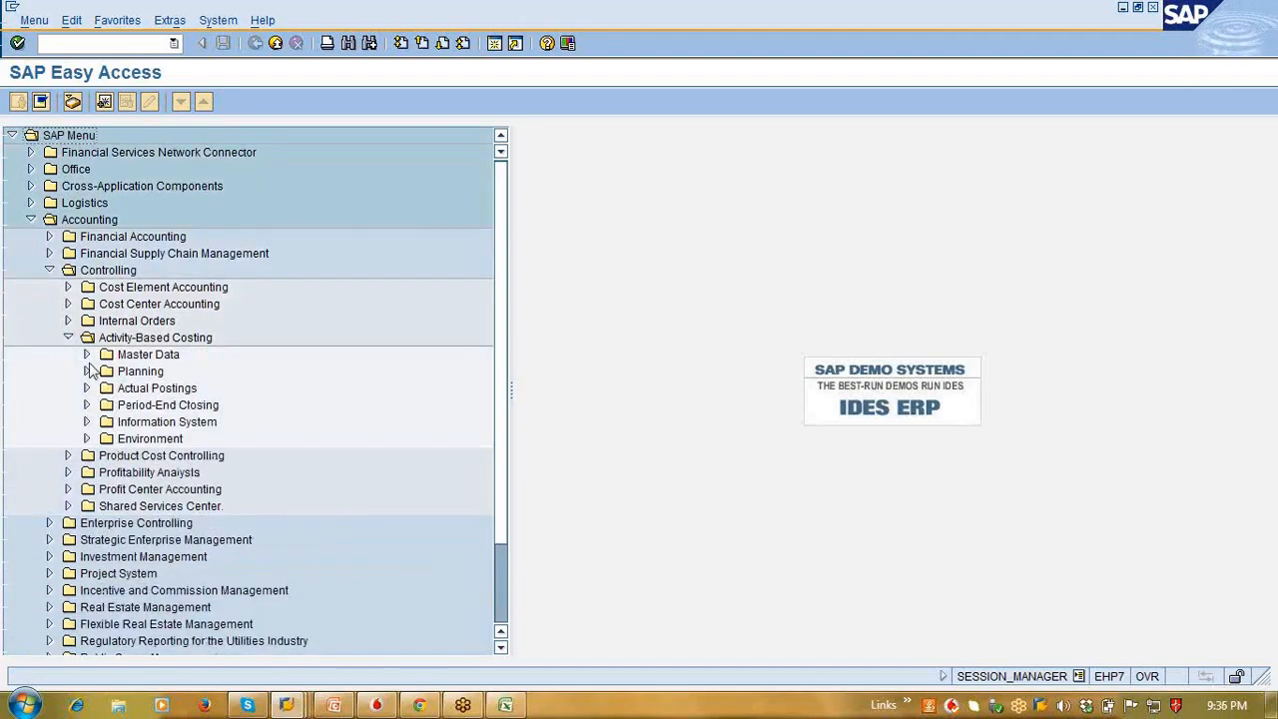
click(86, 355)
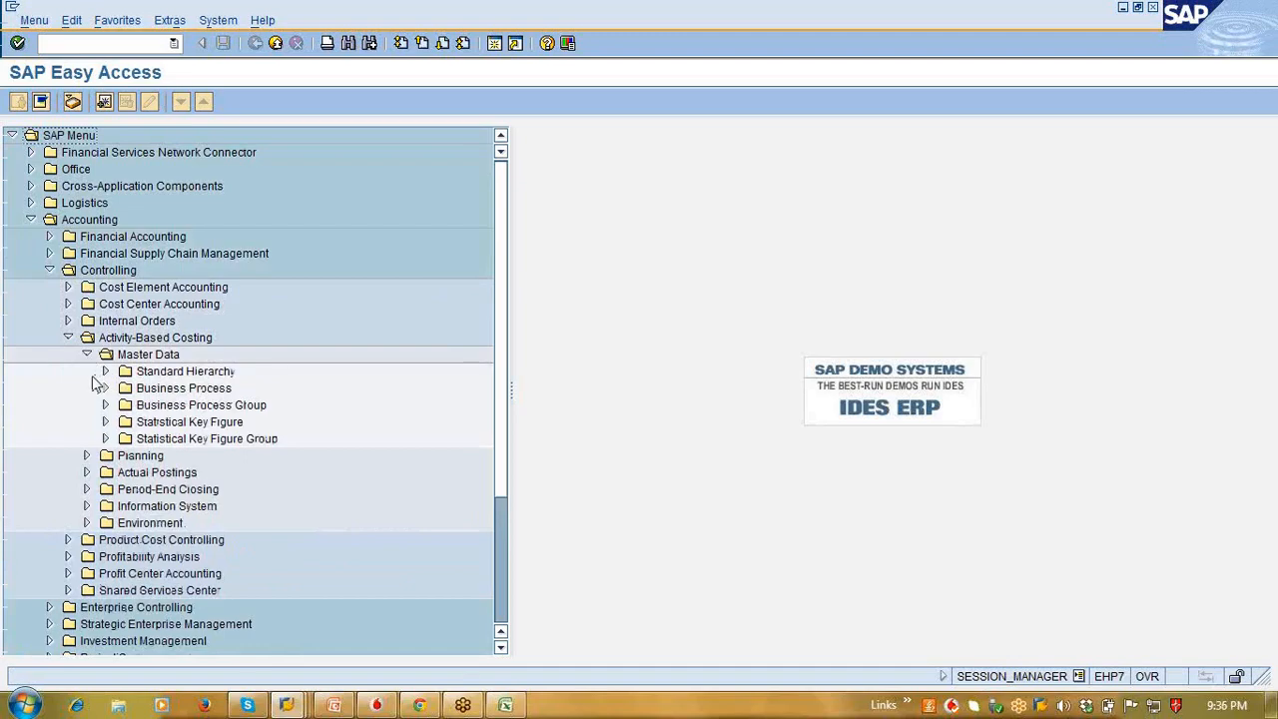
click(104, 372)
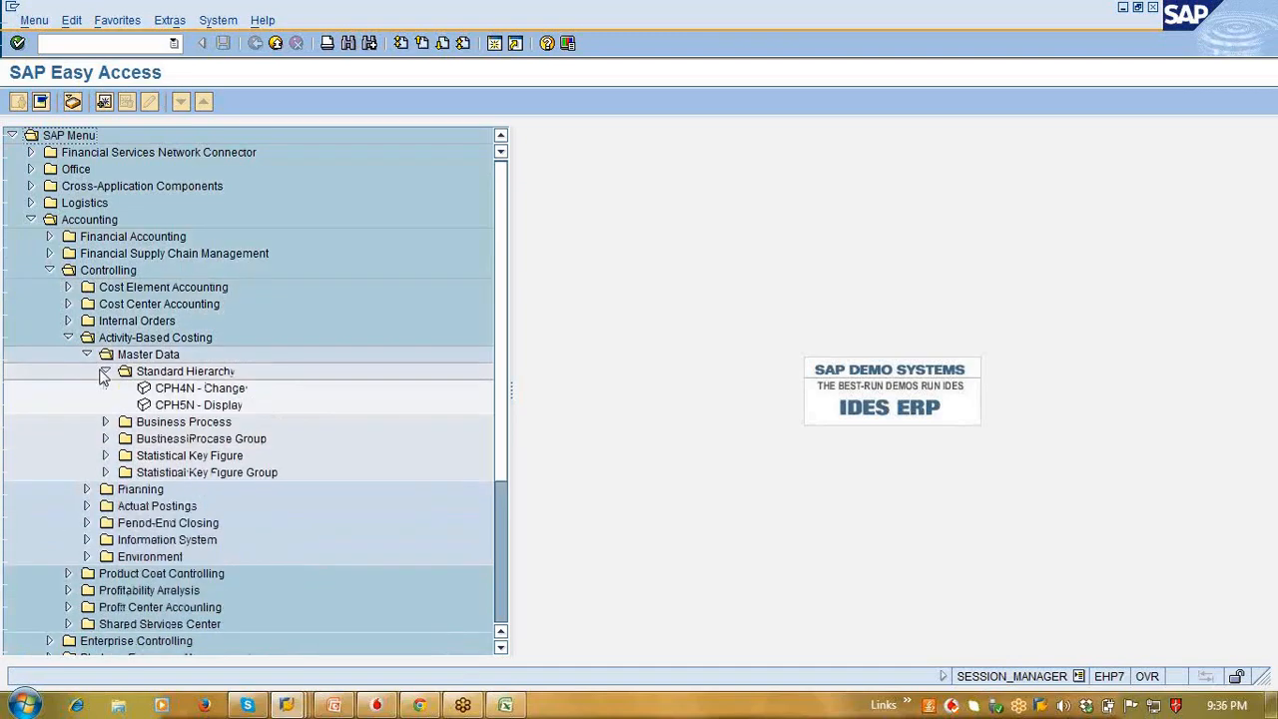
click(104, 372)
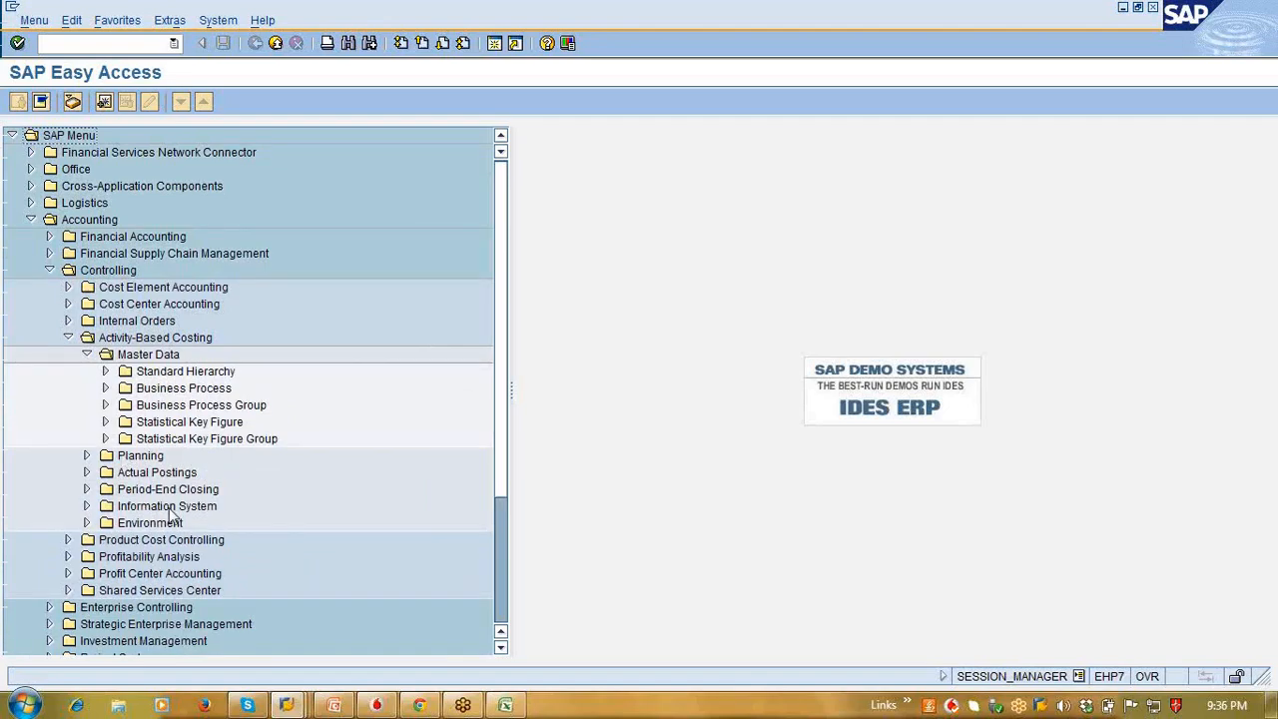
click(105, 422)
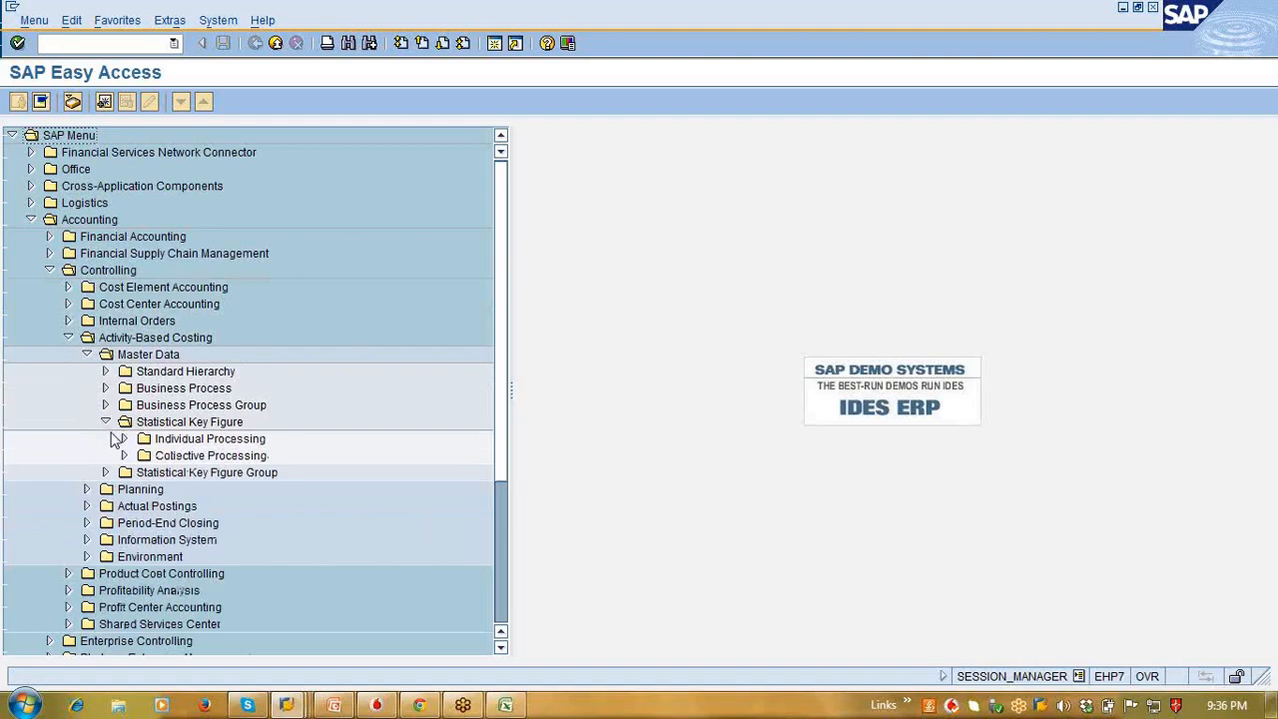
click(124, 438)
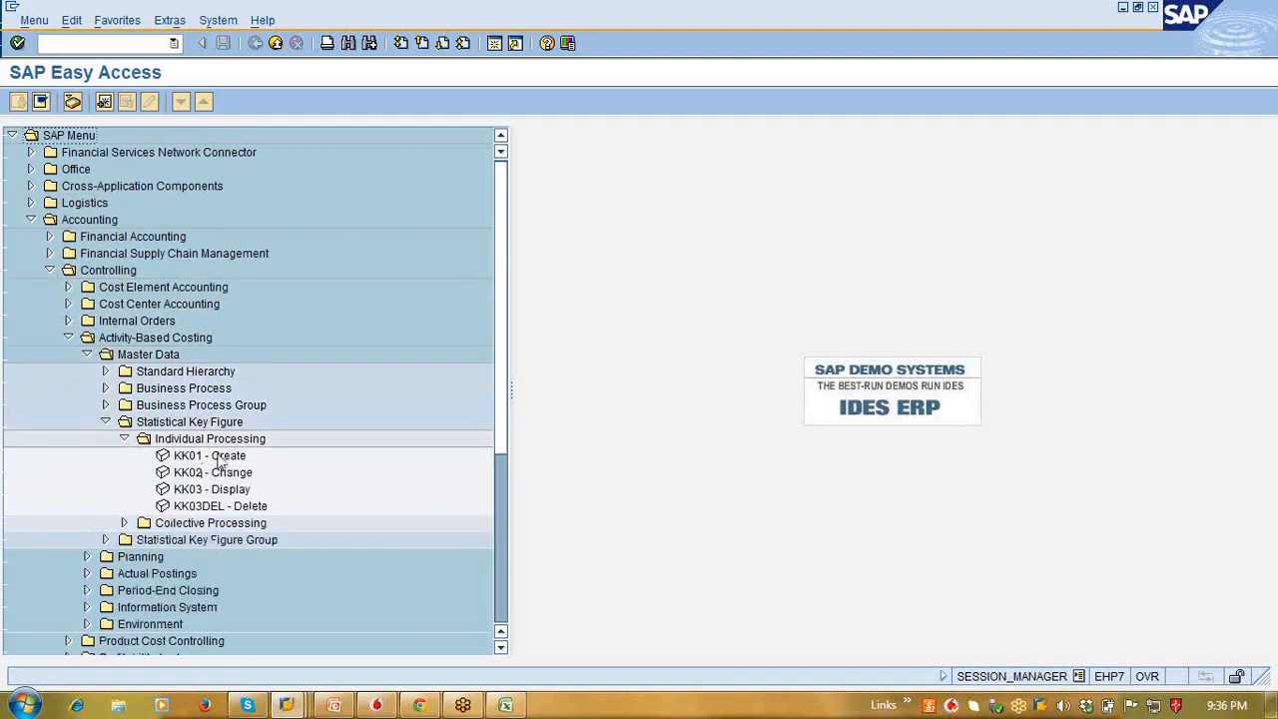
Step: Start transaction KL01 in a new session to create an activity type
click(495, 49)
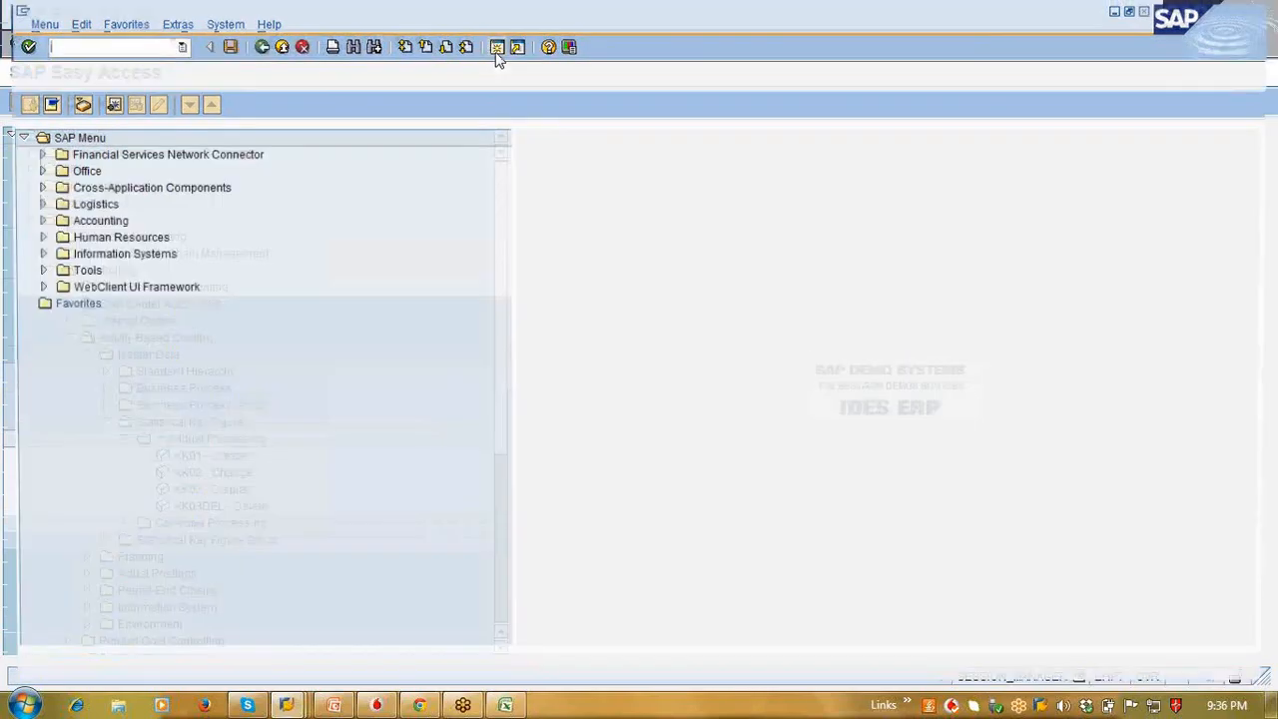
text(kk0)
text(1)
key(Return)
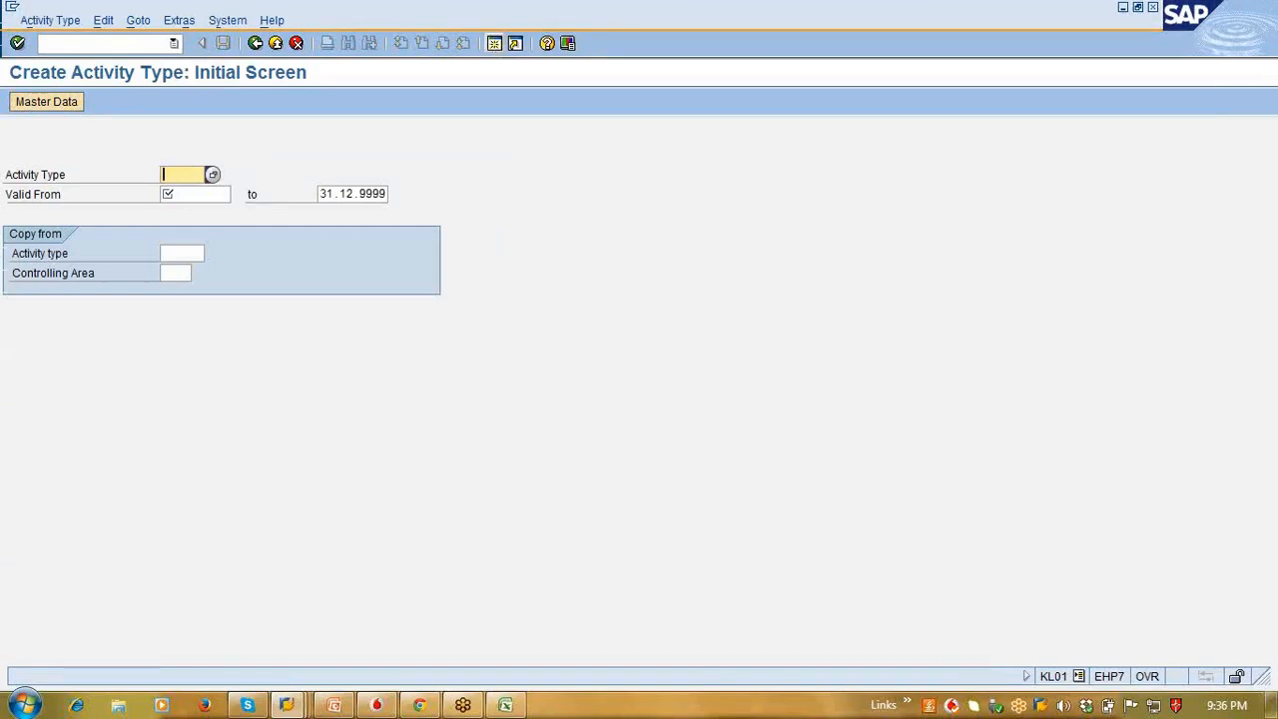
Step: Enter activity type Maint with a valid-from date of 01.09.2015 and proceed to its basic data
text(Maint)
key(Tab)
click(239, 193)
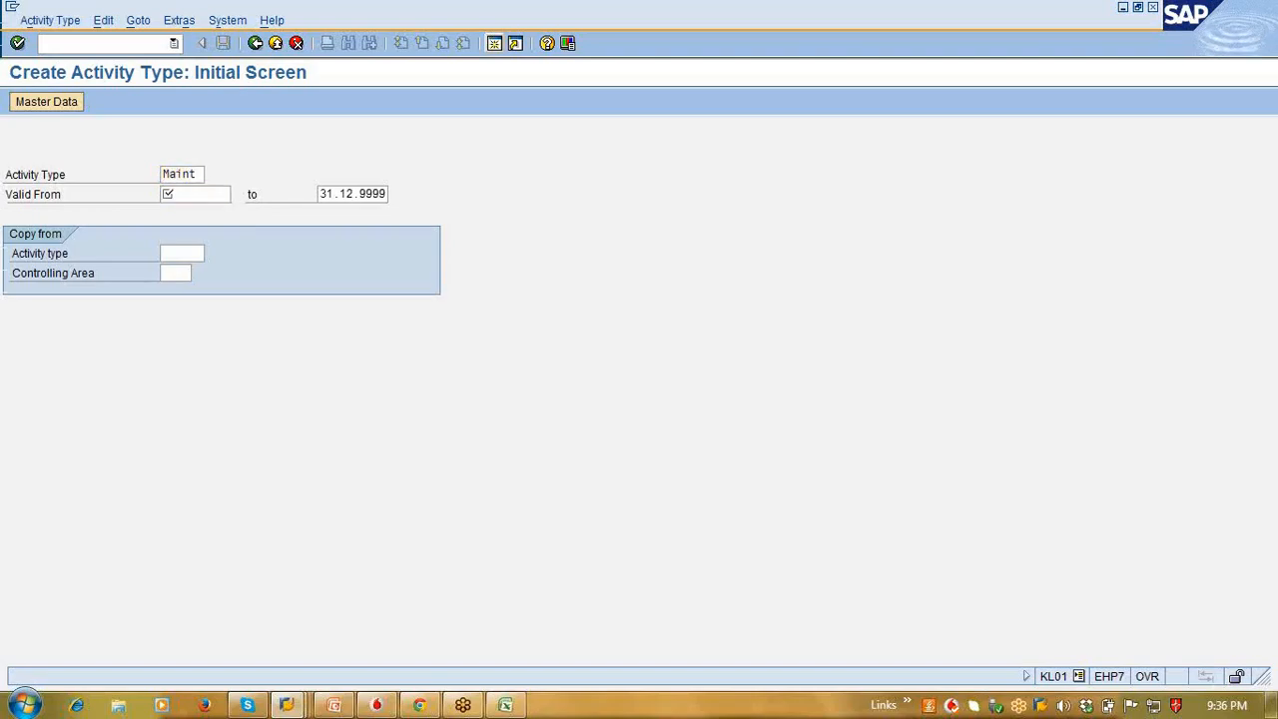
double_click(225, 315)
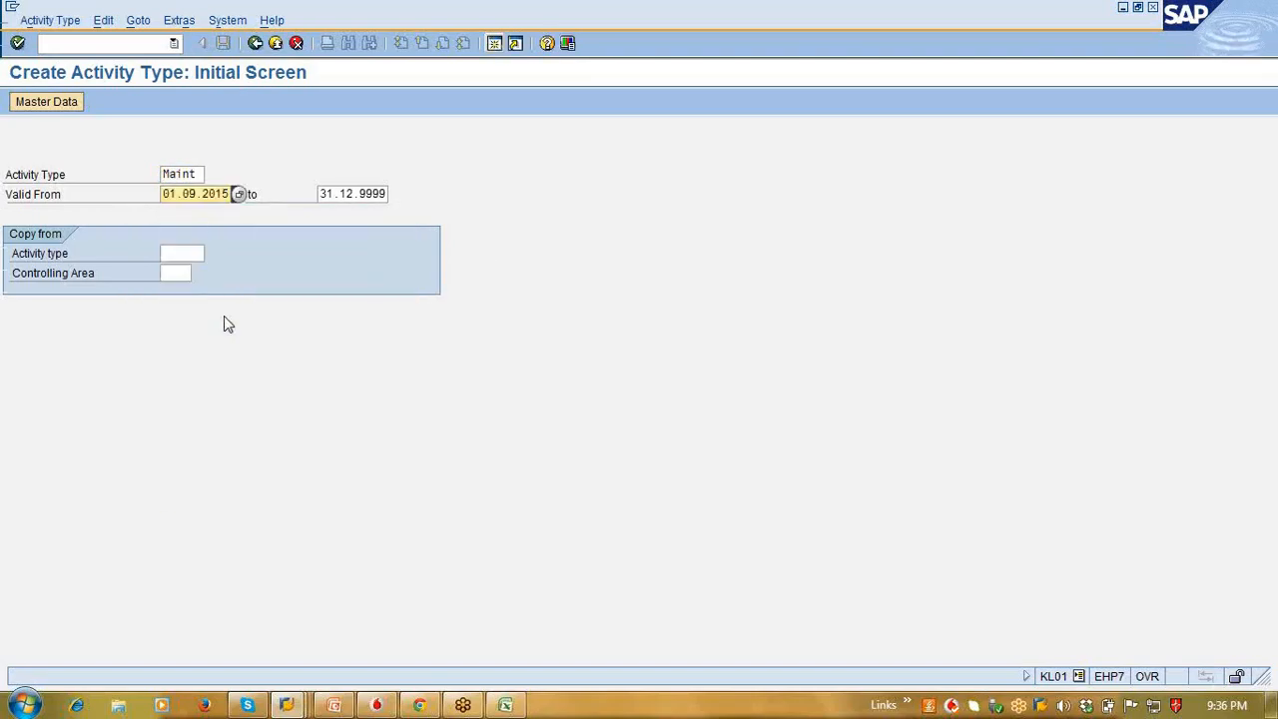
key(Return)
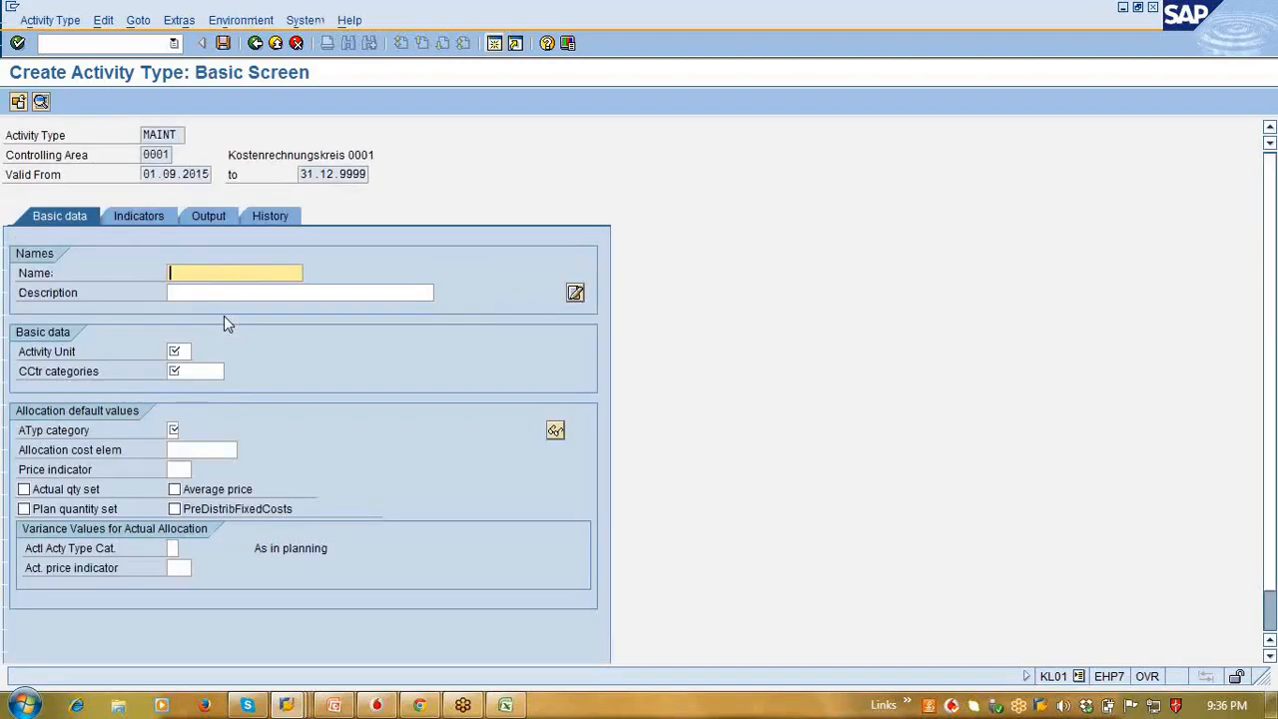
Step: Name the activity type "Maint Activity" and copy that name for reuse
click(180, 350)
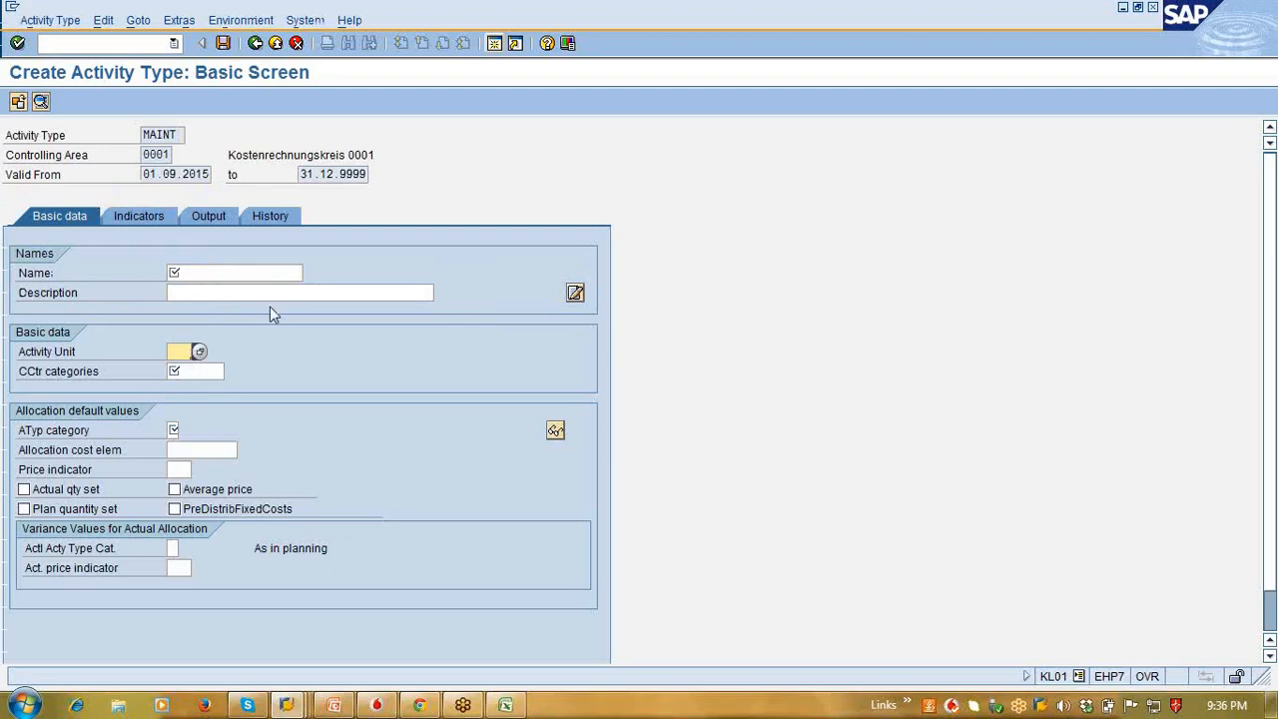
click(249, 267)
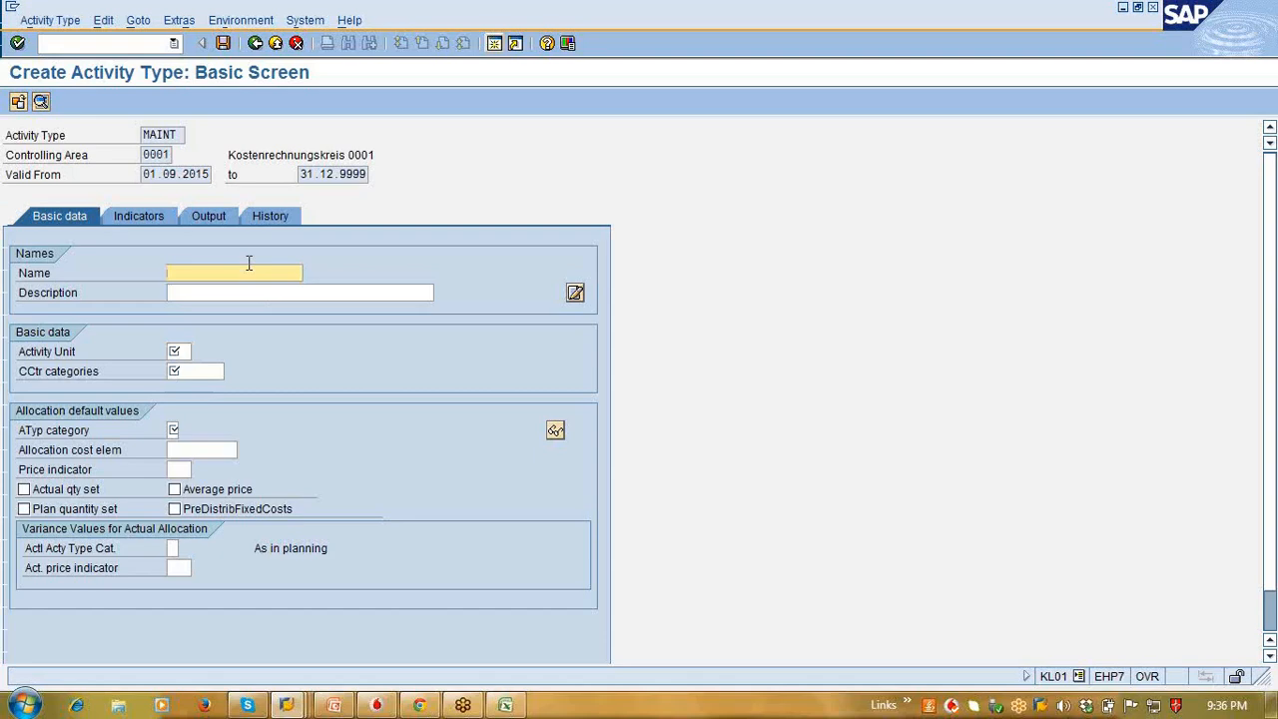
text(A)
key(BackSpace)
text(A)
key(BackSpace)
text(Maint Activity for P)
key(BackSpace)
key(BackSpace)
key(BackSpace)
key(BackSpace)
key(BackSpace)
key(ctrl+shift+Left)
key(ctrl+shift+Left)
key(ctrl+c)
key(Tab)
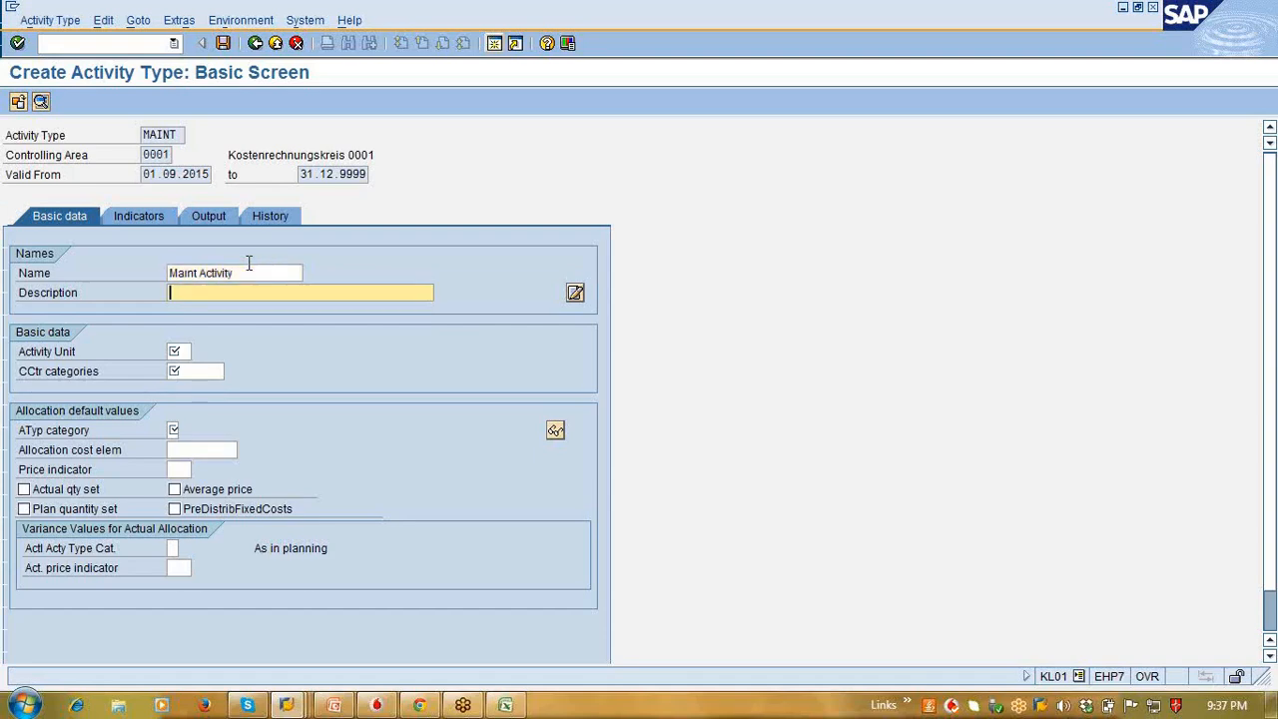
Step: Set the description to "Maint Activity for plant ABC" and the activity unit to HR
text(v)
key(BackSpace)
key(ctrl+v)
key(BackSpace)
key(BackSpace)
text(y for plant)
key(Tab)
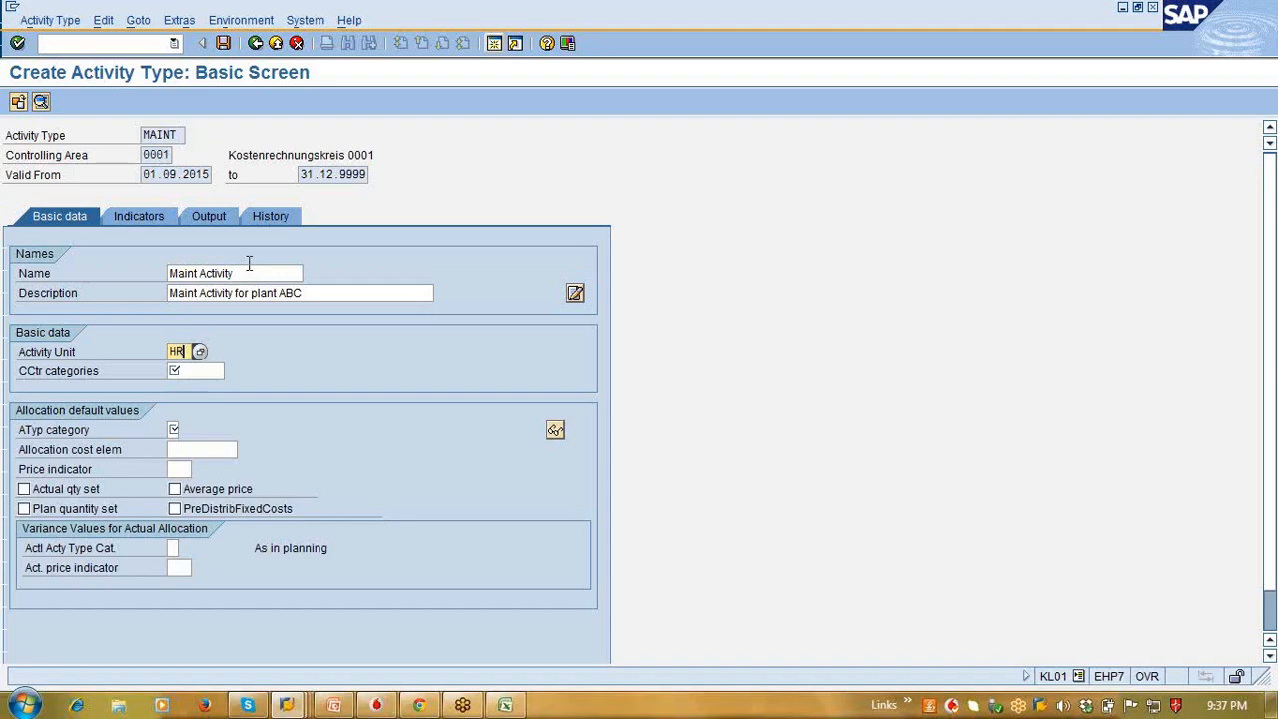
key(Tab)
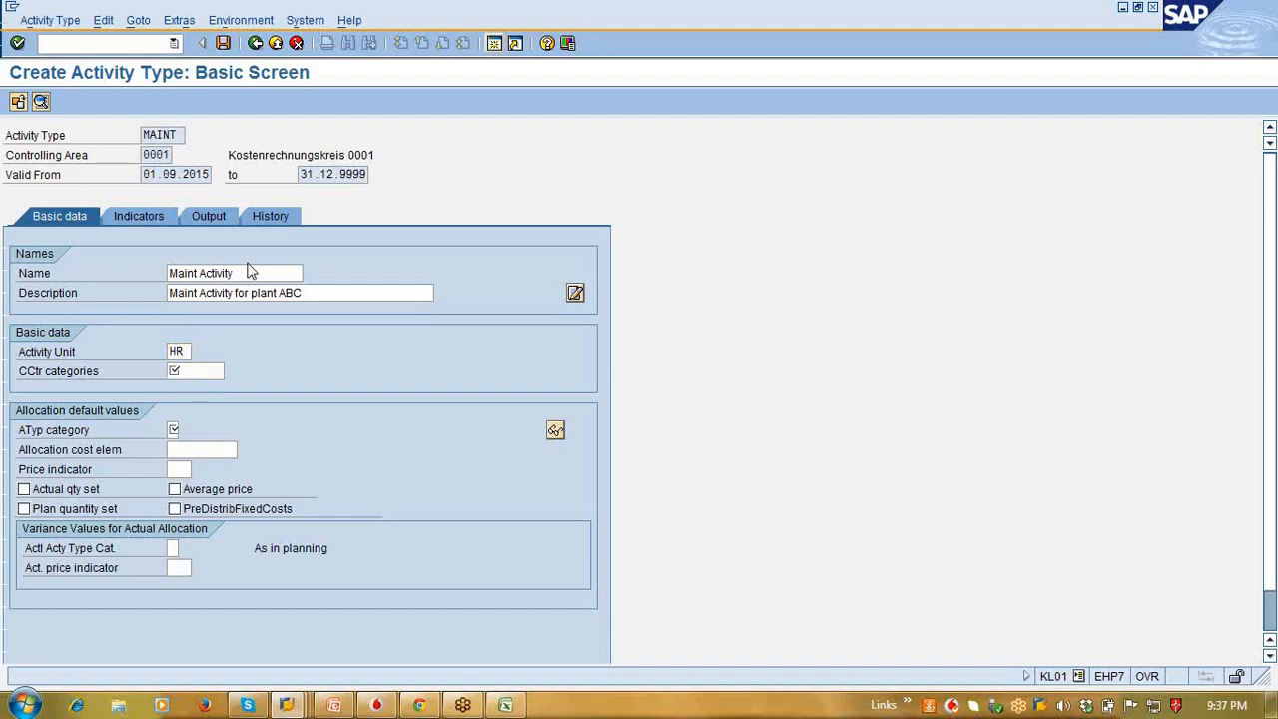
Step: Allow all cost center categories (*) for the activity type, chosen from the list of possible categories
key(F4)
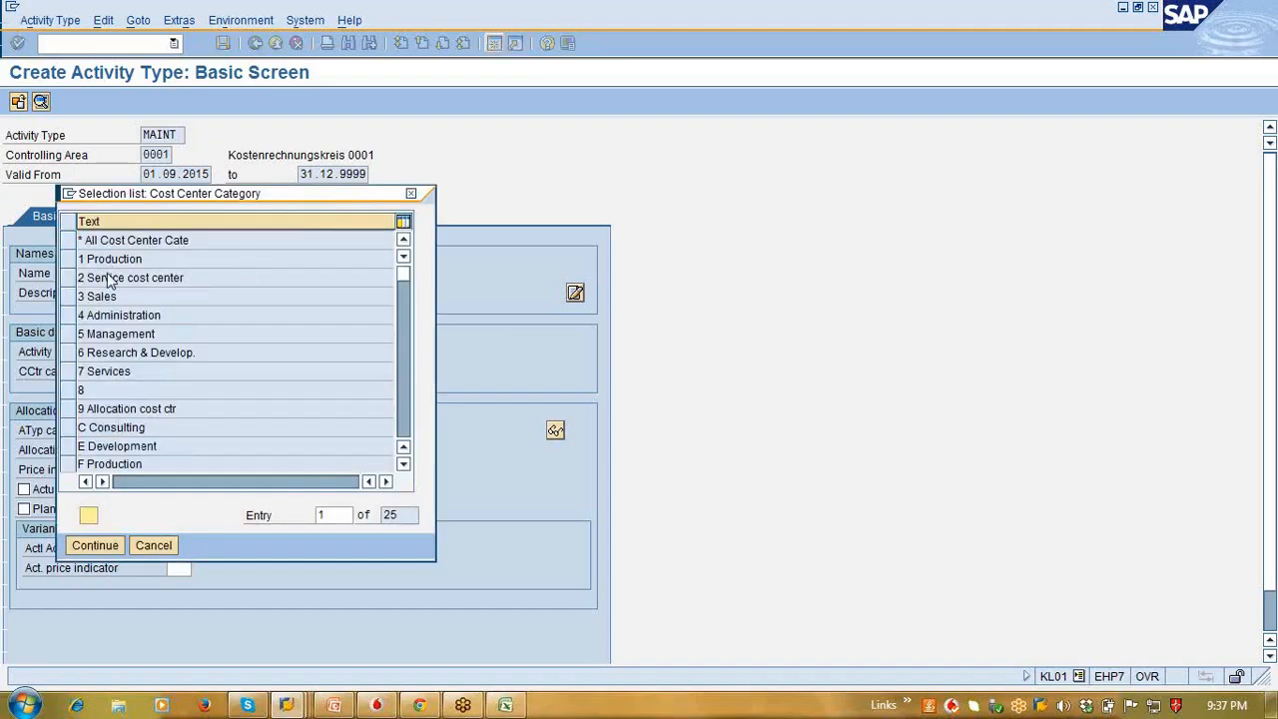
drag(225, 199, 614, 123)
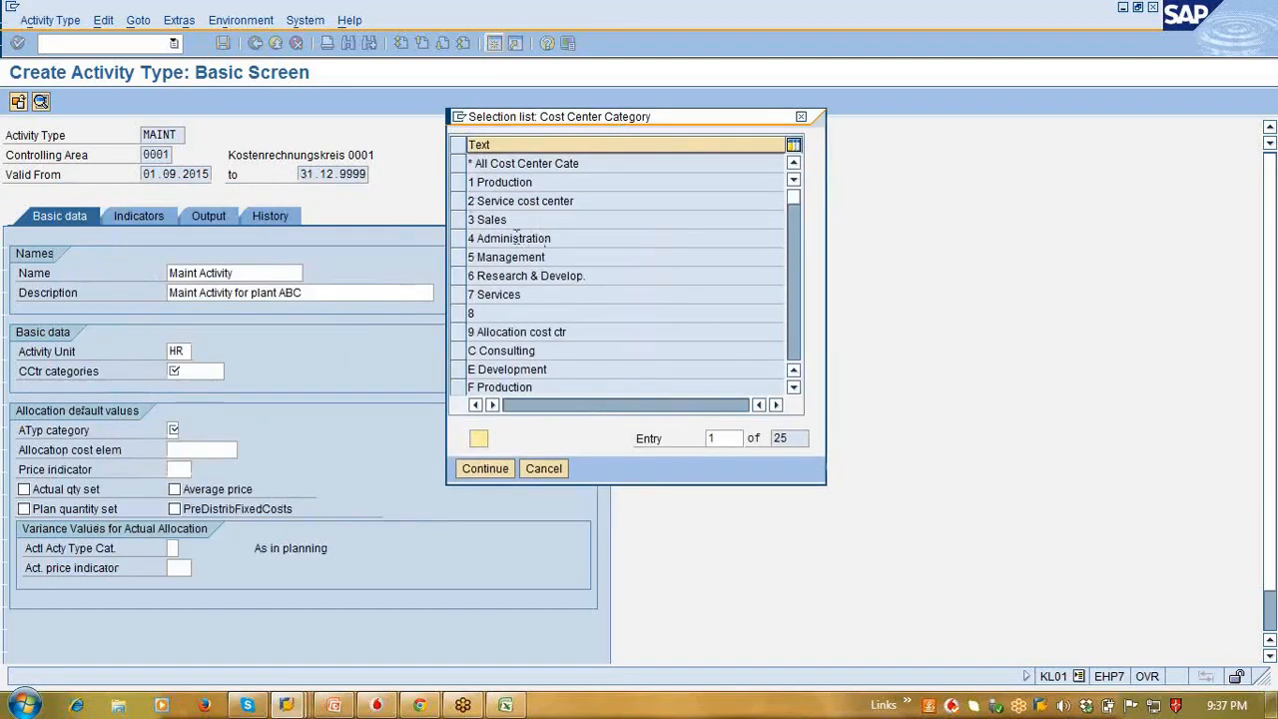
click(465, 166)
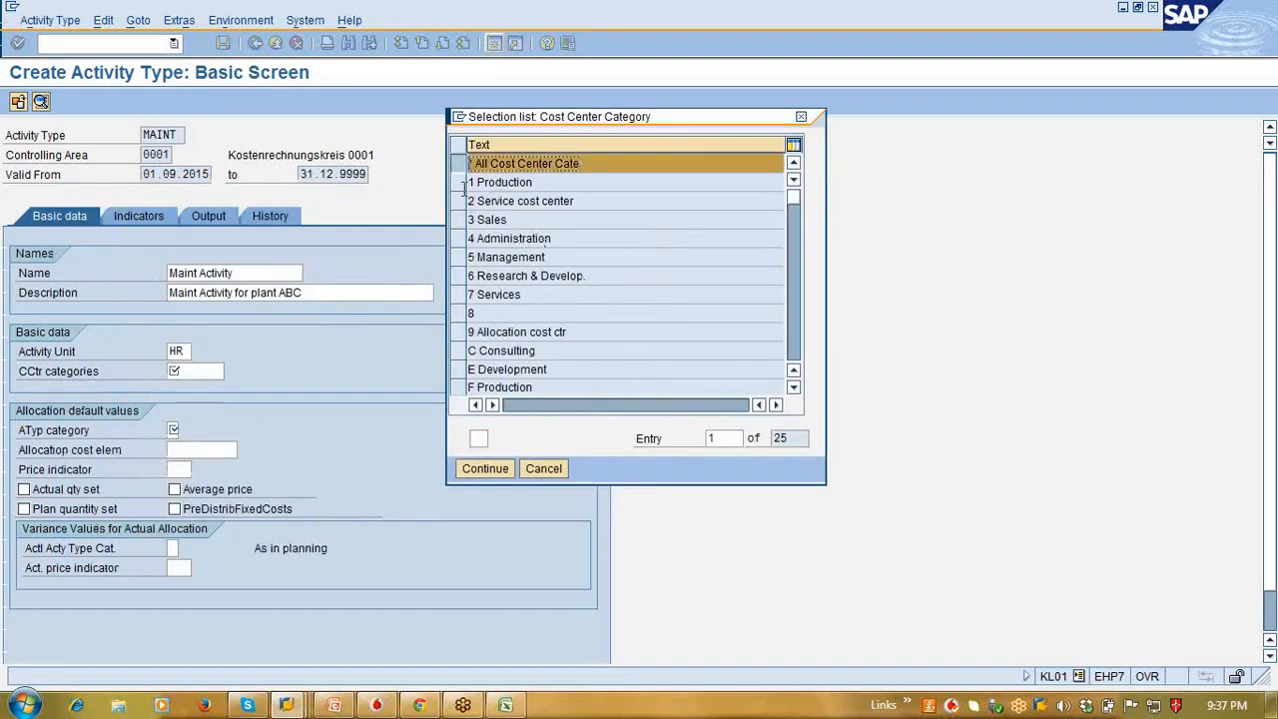
click(487, 473)
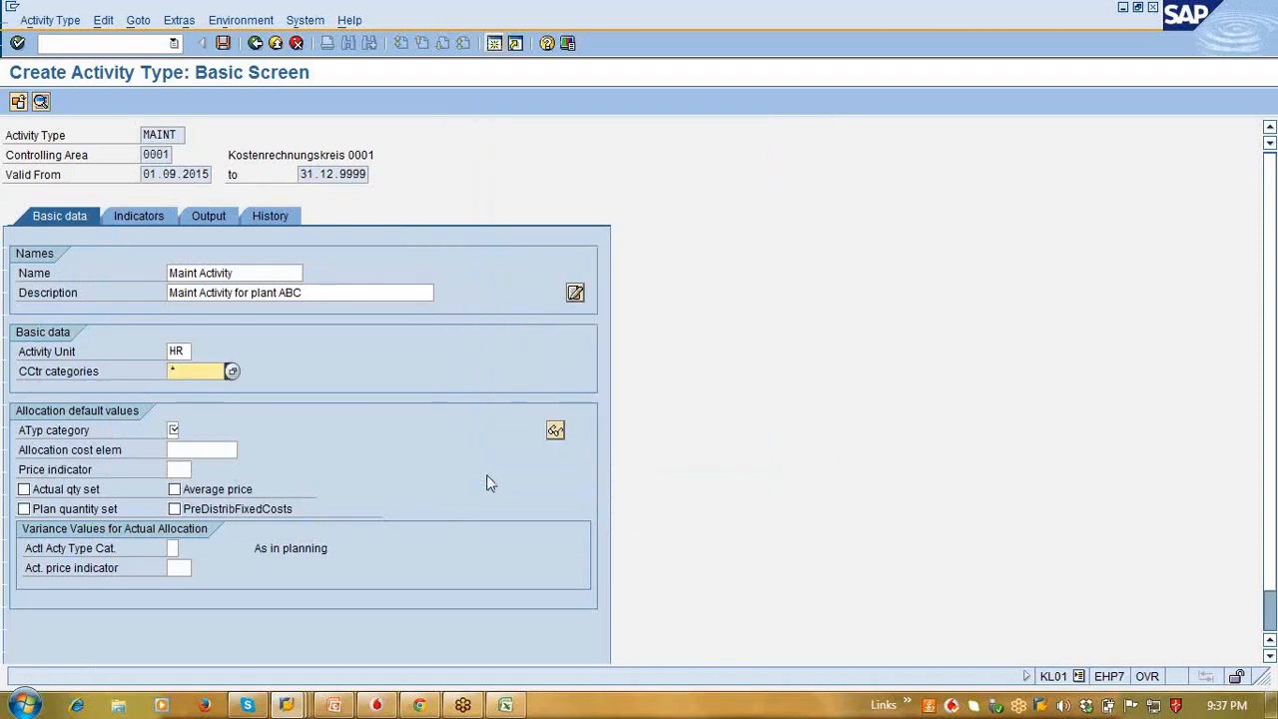
Step: Set the activity type category to 1, manual entry with manual allocation
click(172, 429)
click(186, 431)
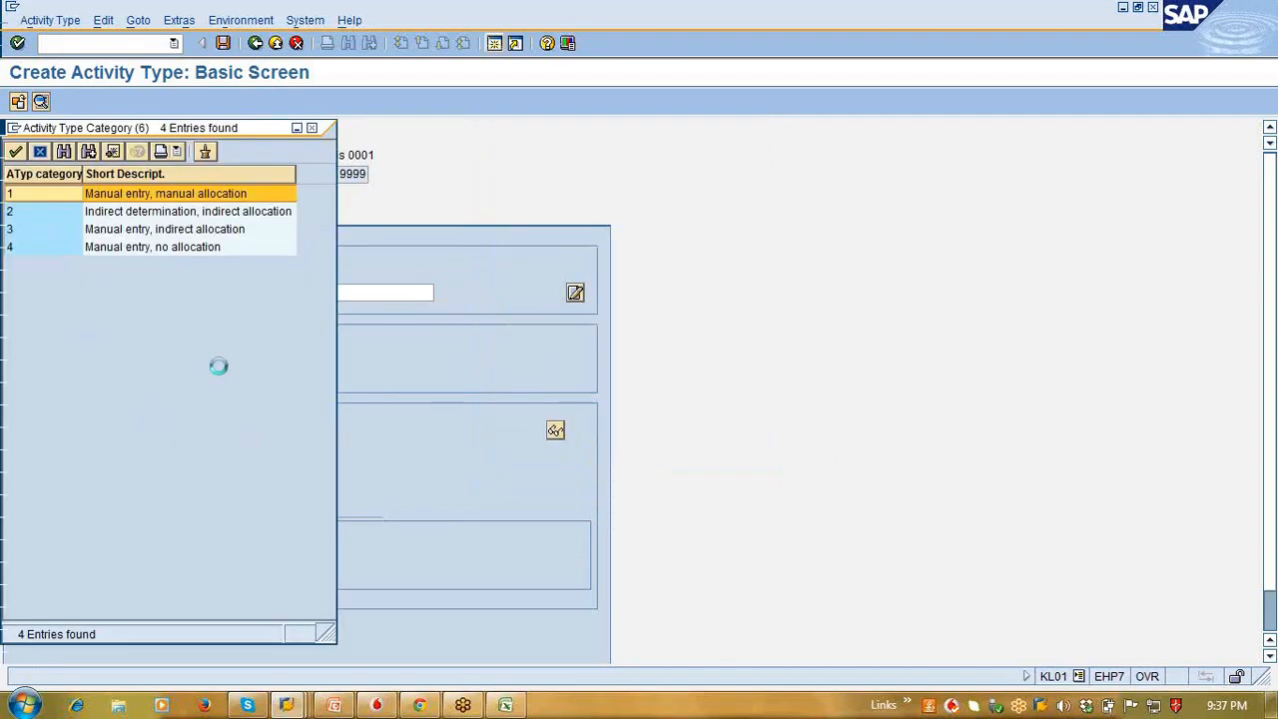
double_click(180, 192)
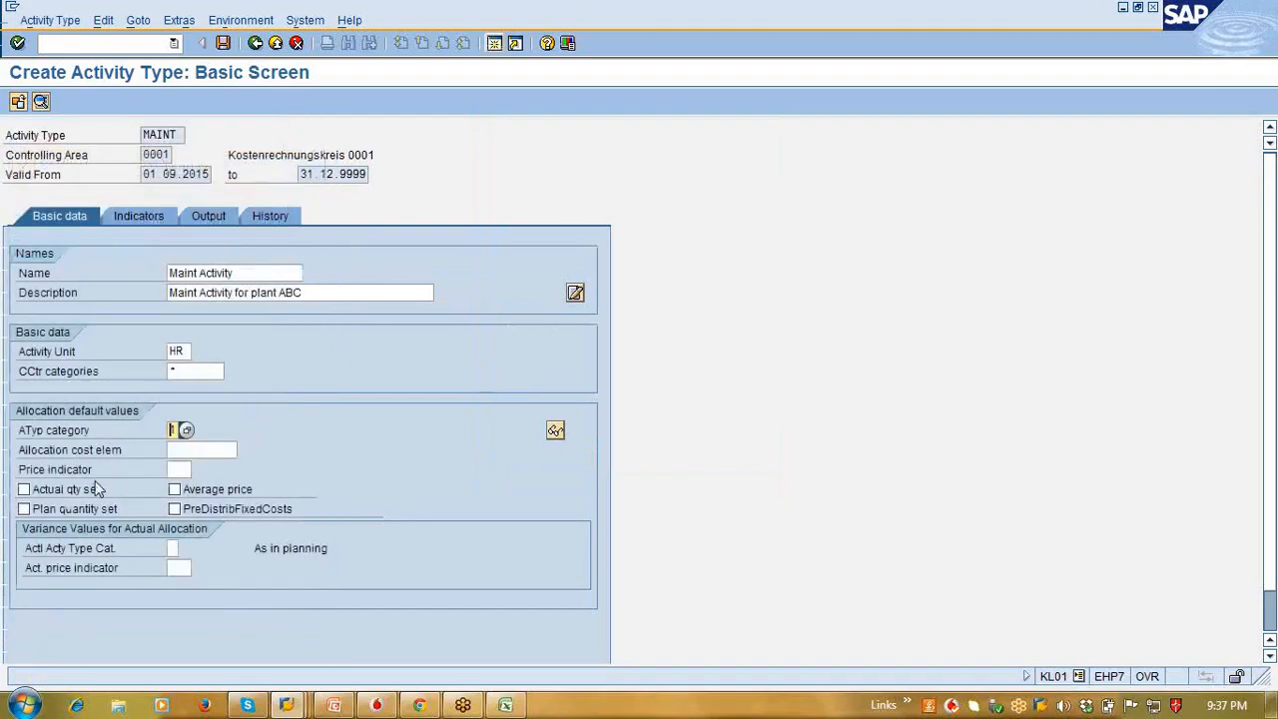
Step: Enable Actual qty set, Plan quantity set and Average price, and try to save the activity type
click(86, 490)
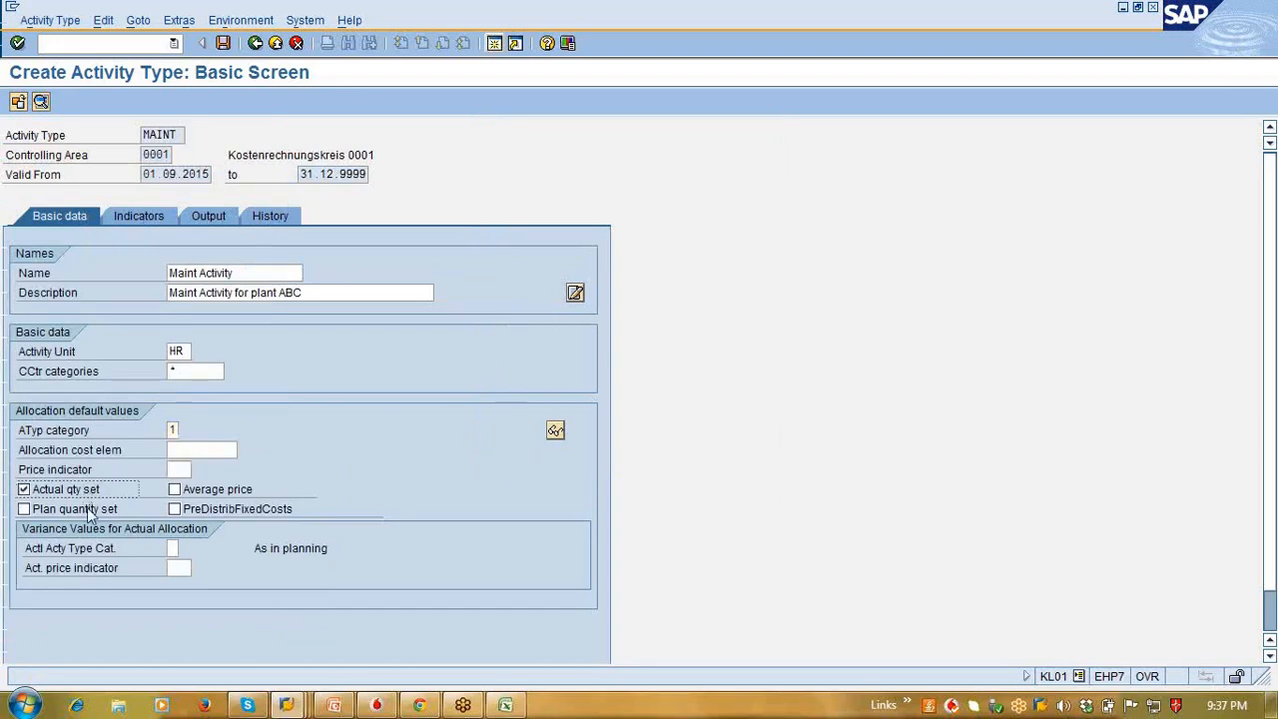
click(90, 510)
click(221, 491)
click(223, 44)
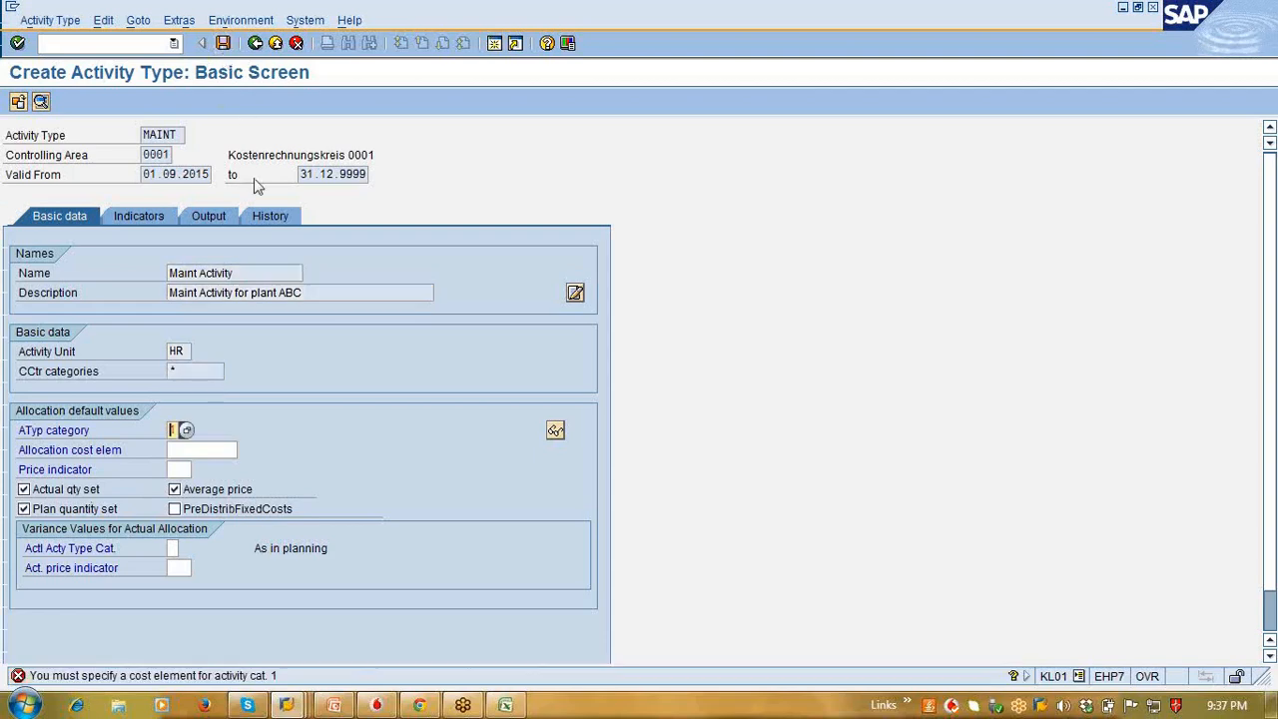
Step: Look up allocation cost elements, and start KA06 from the Cost Element Accounting master data to create a secondary cost element
click(200, 450)
click(244, 450)
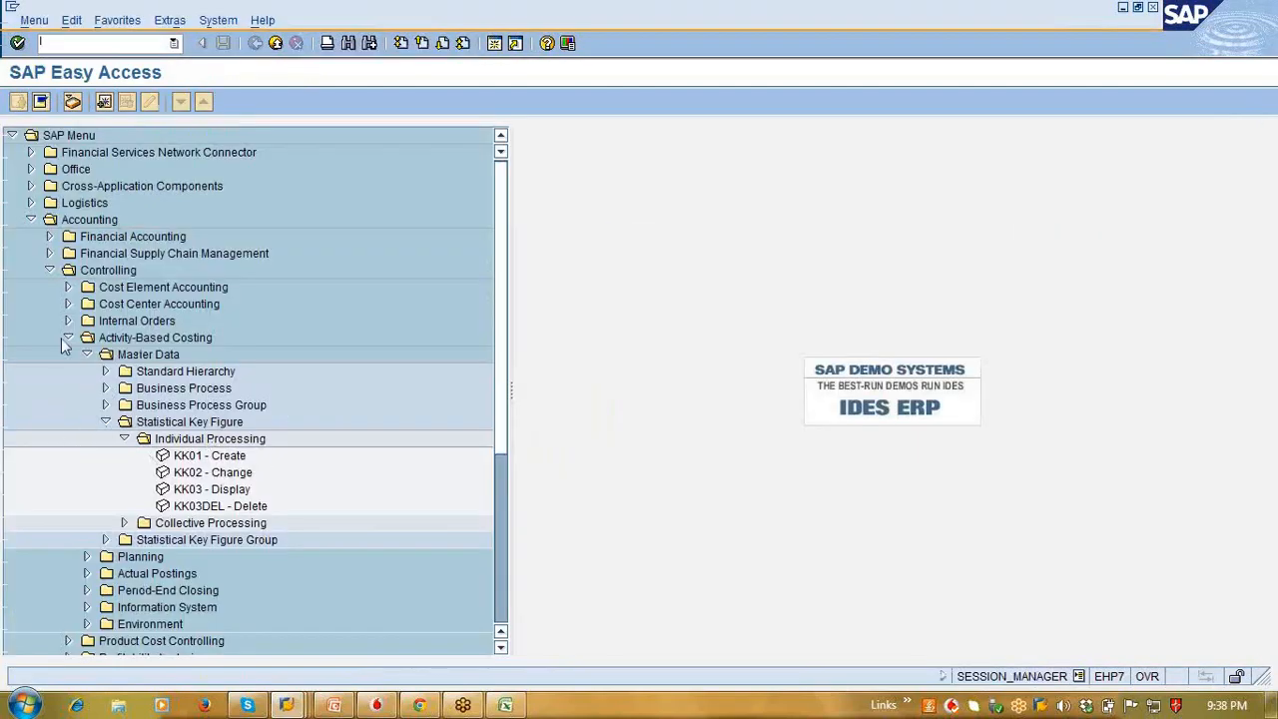
click(68, 287)
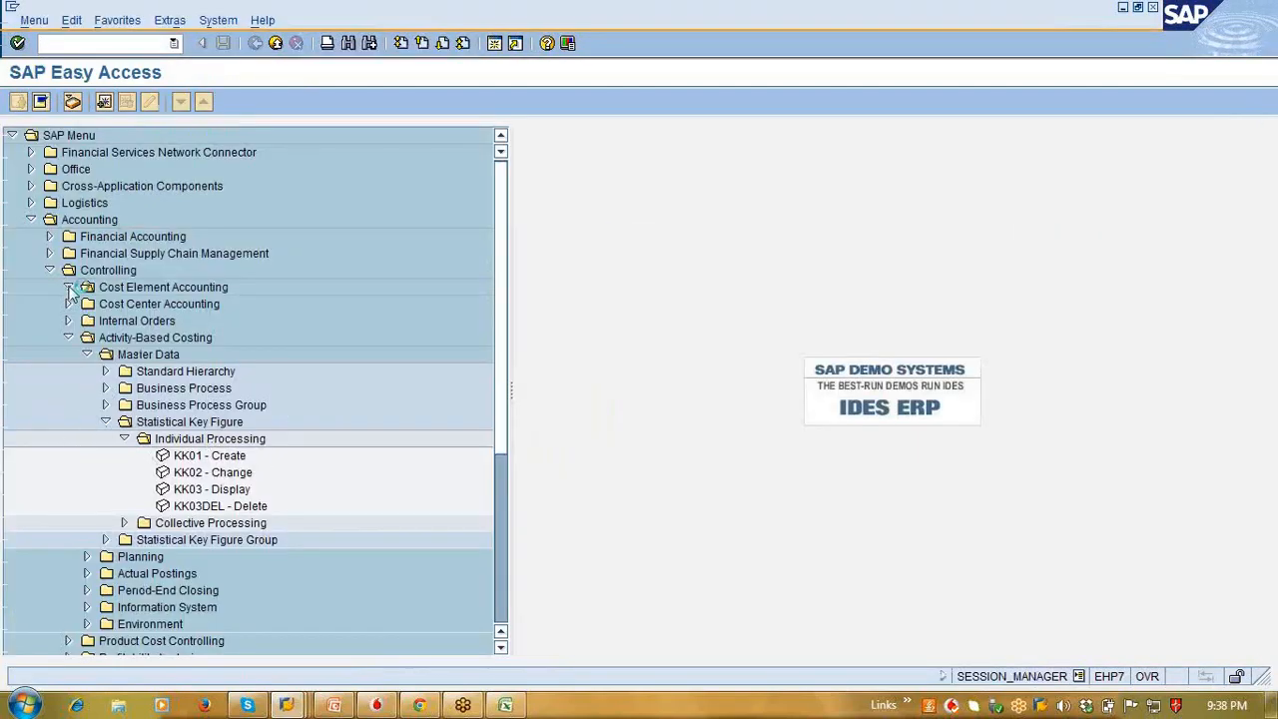
click(90, 305)
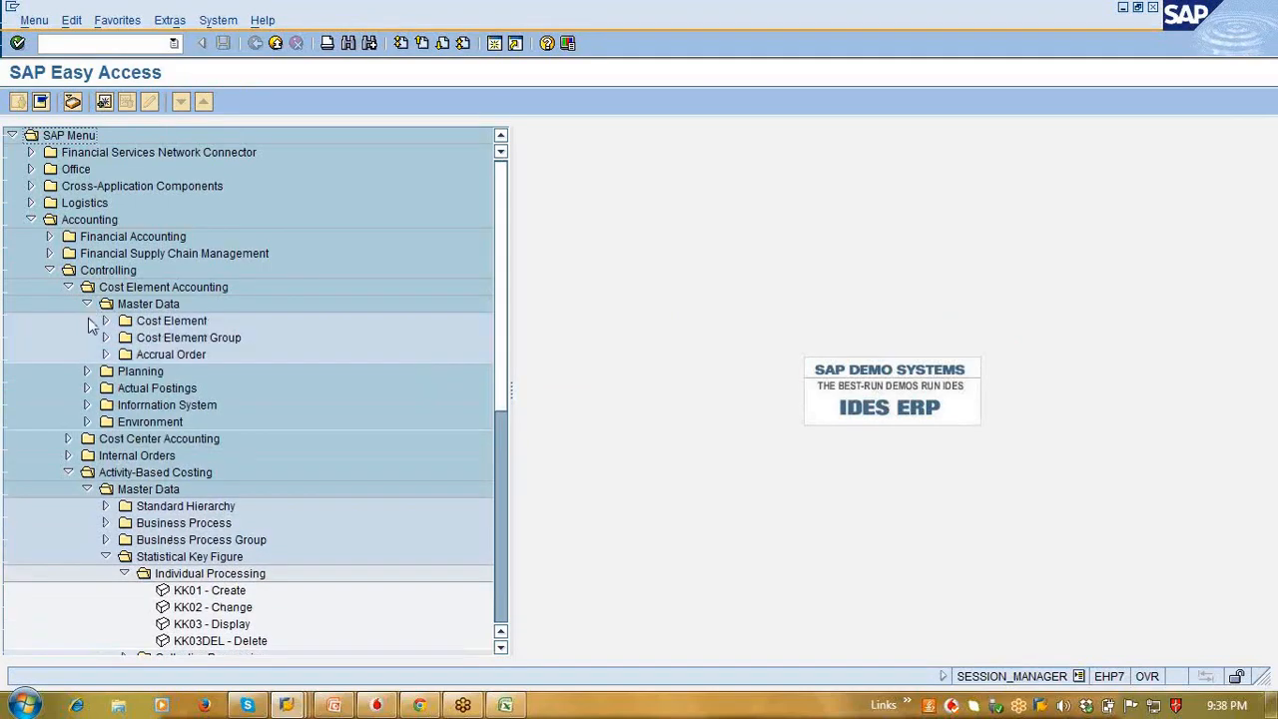
click(105, 321)
click(124, 338)
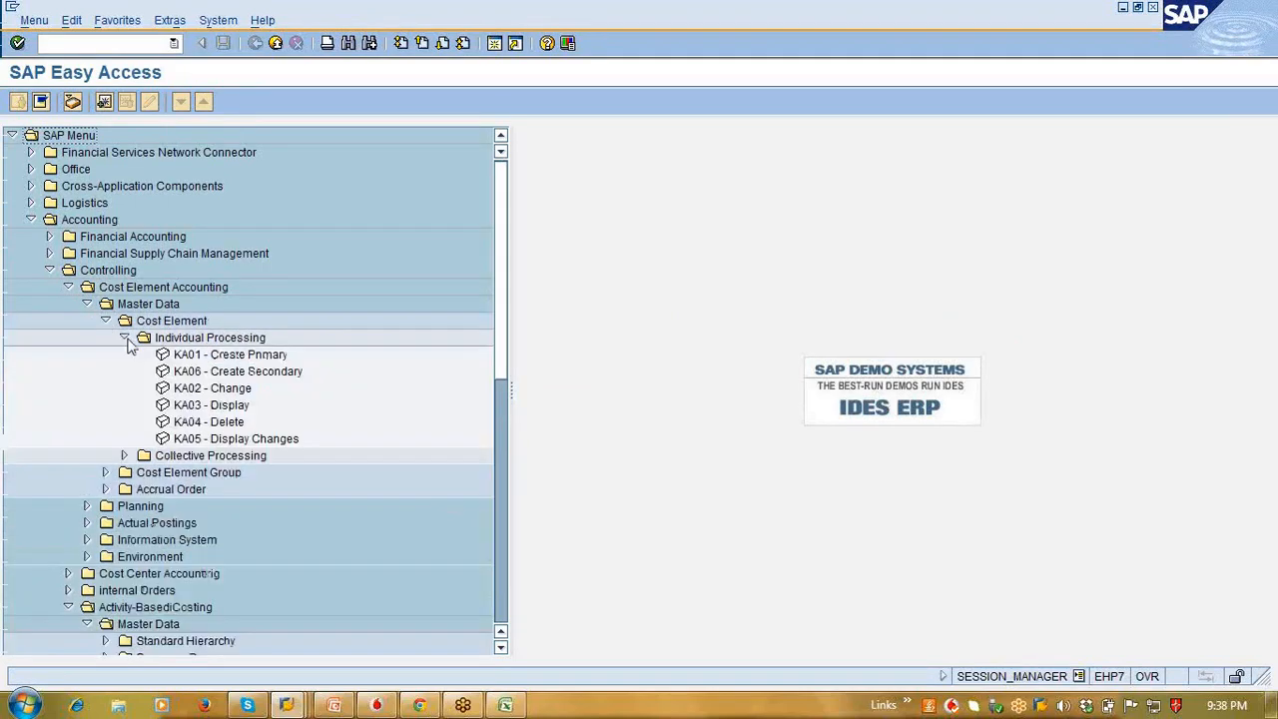
click(203, 371)
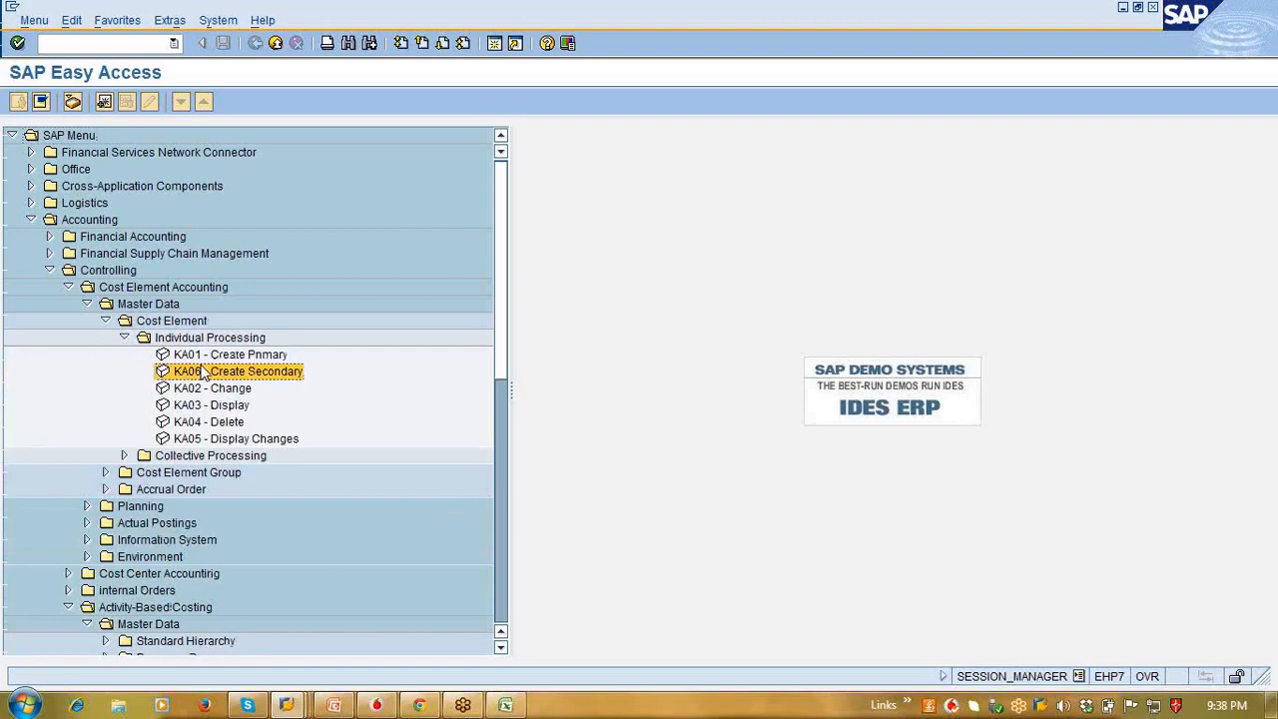
double_click(203, 371)
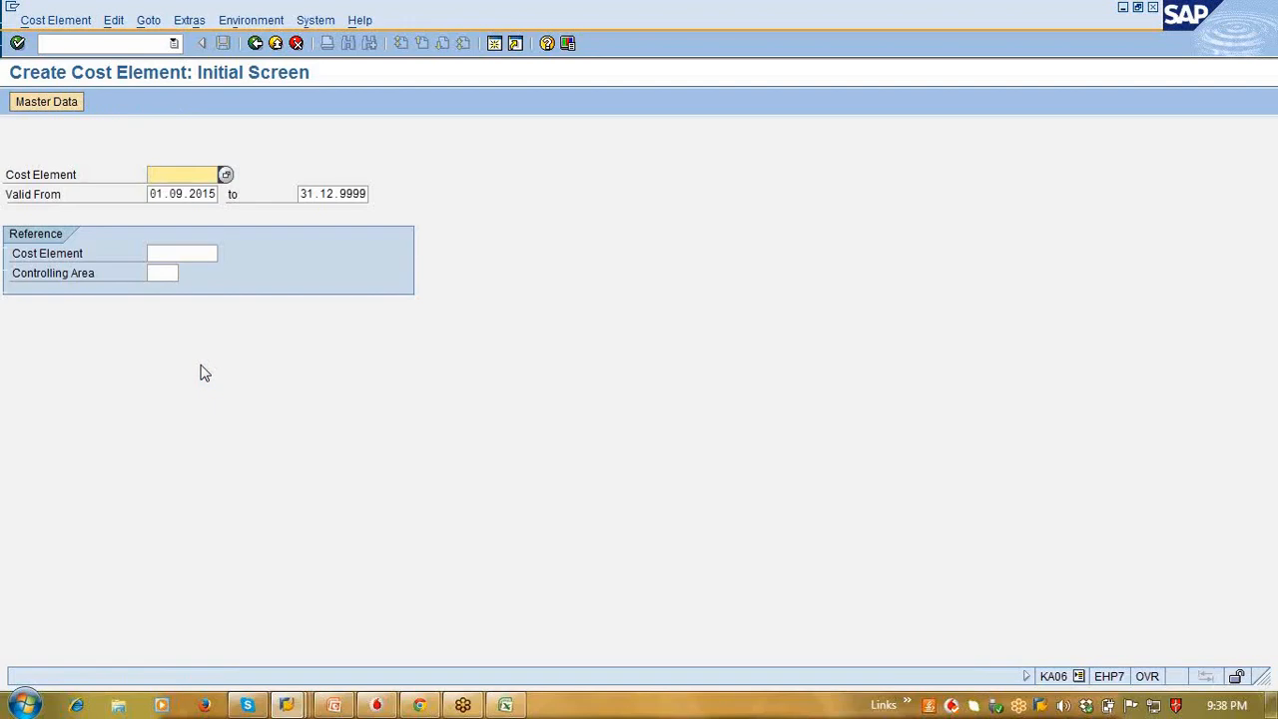
Step: Try to create secondary cost element 1000 valid from 01.09.2015, and request the list of possible cost elements
key(Return)
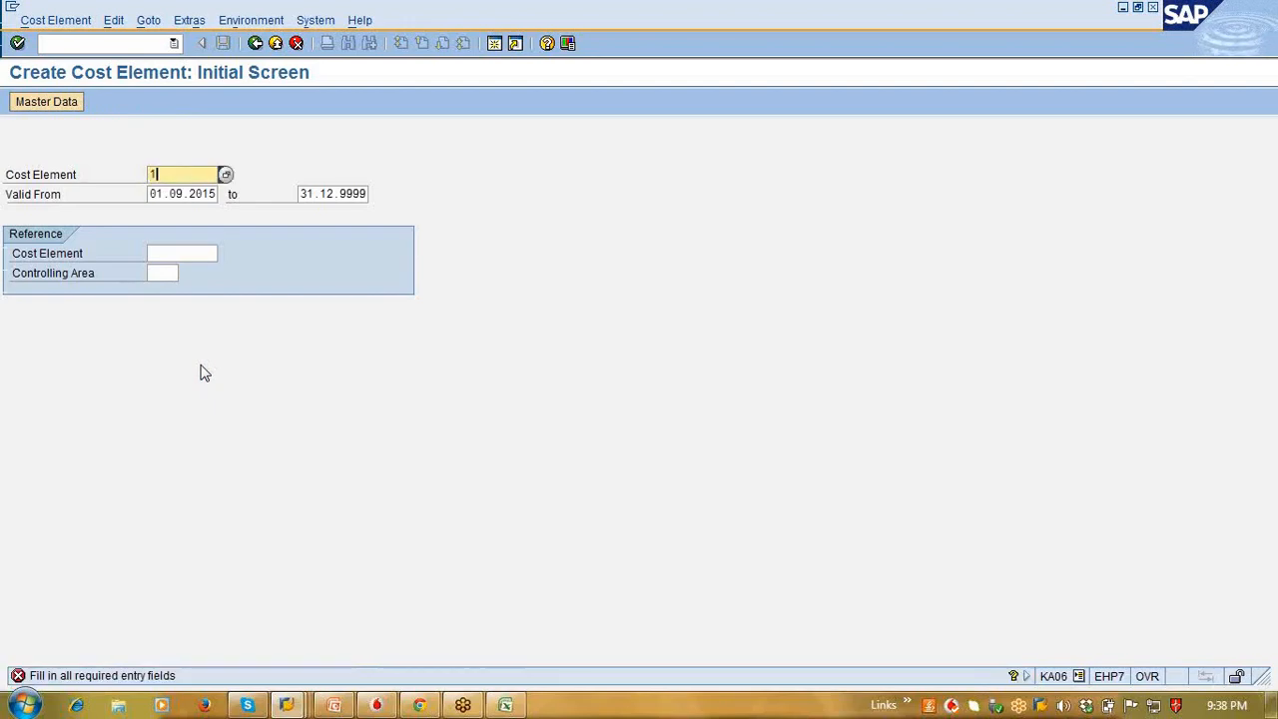
key(Return)
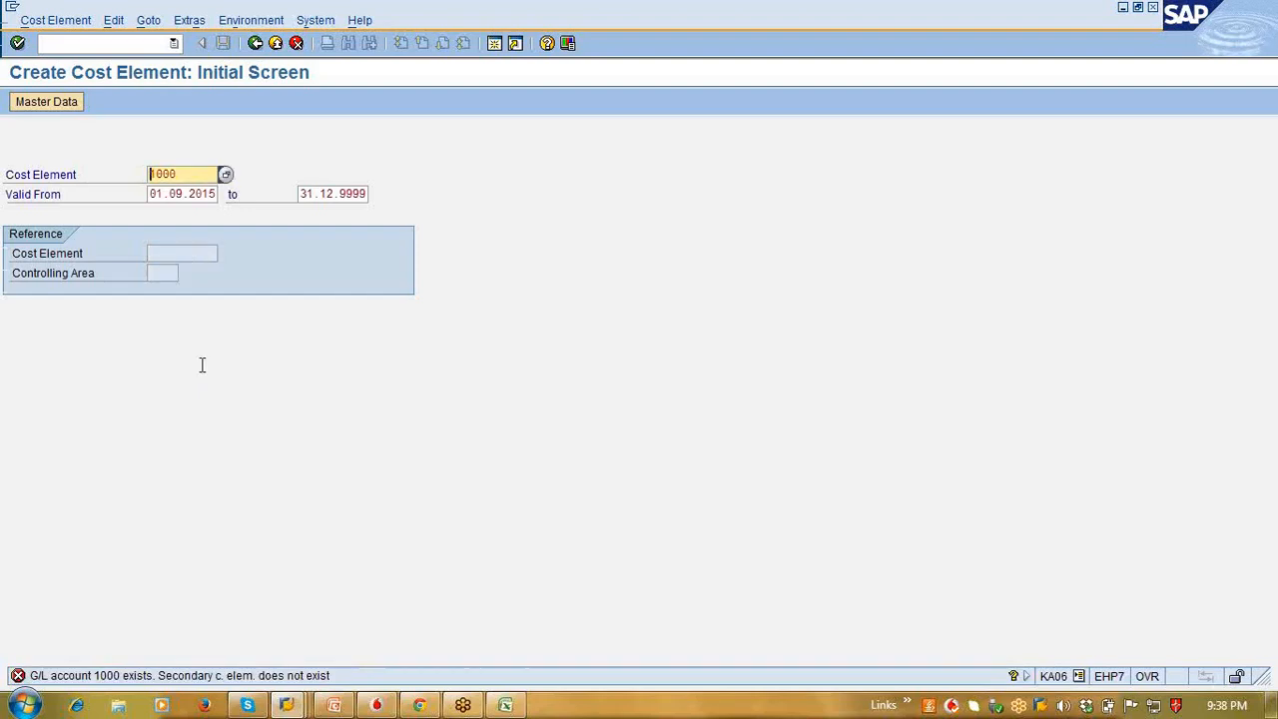
click(225, 175)
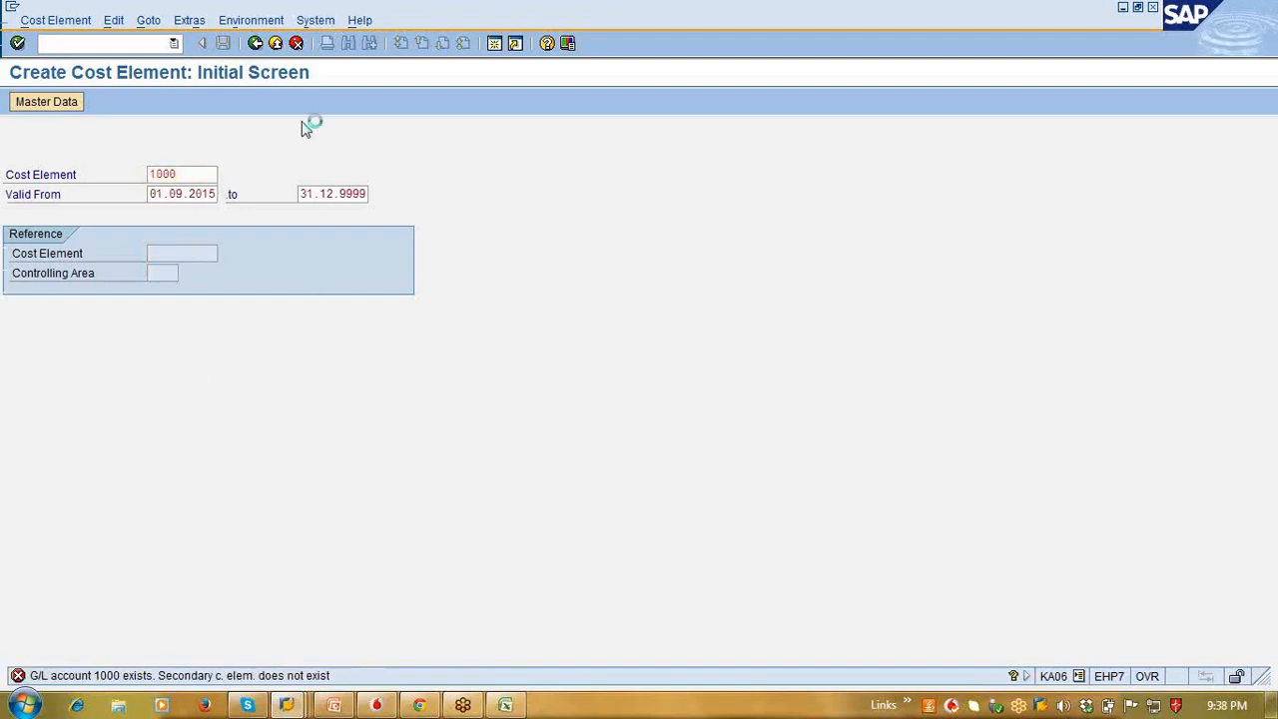
click(221, 439)
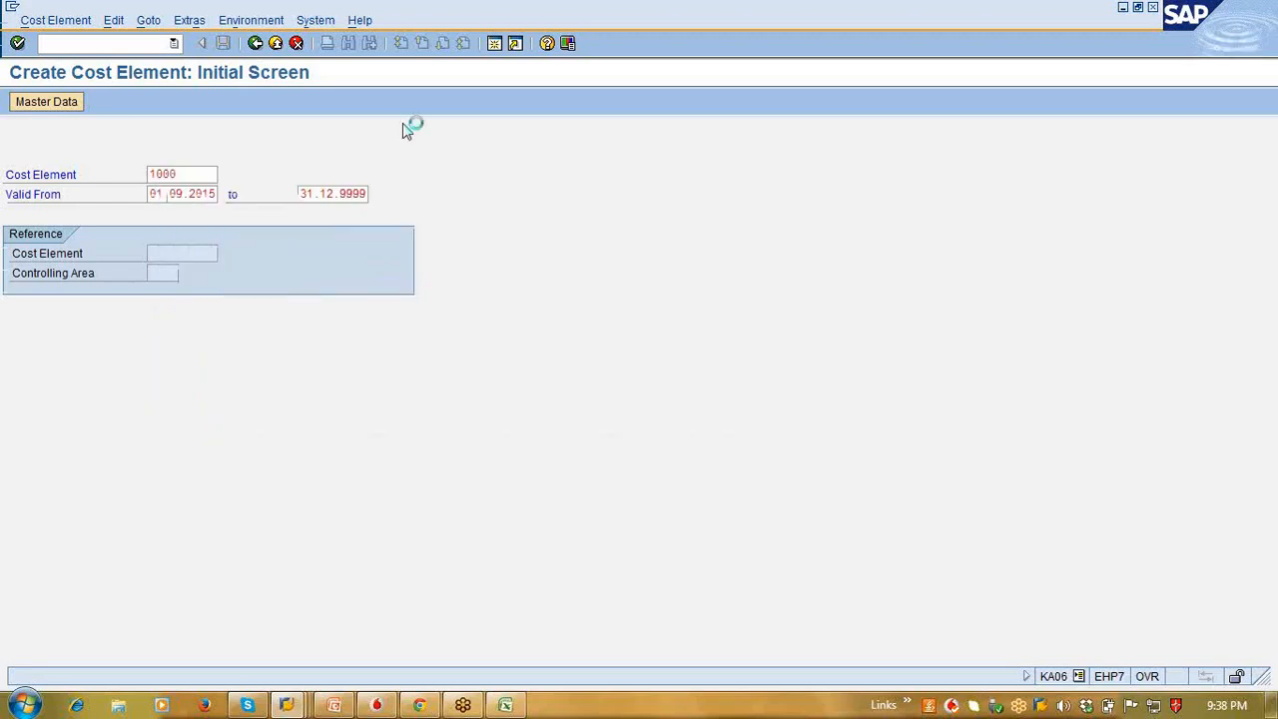
Step: Try to open an additional session, and return to the cost element creation session
click(494, 43)
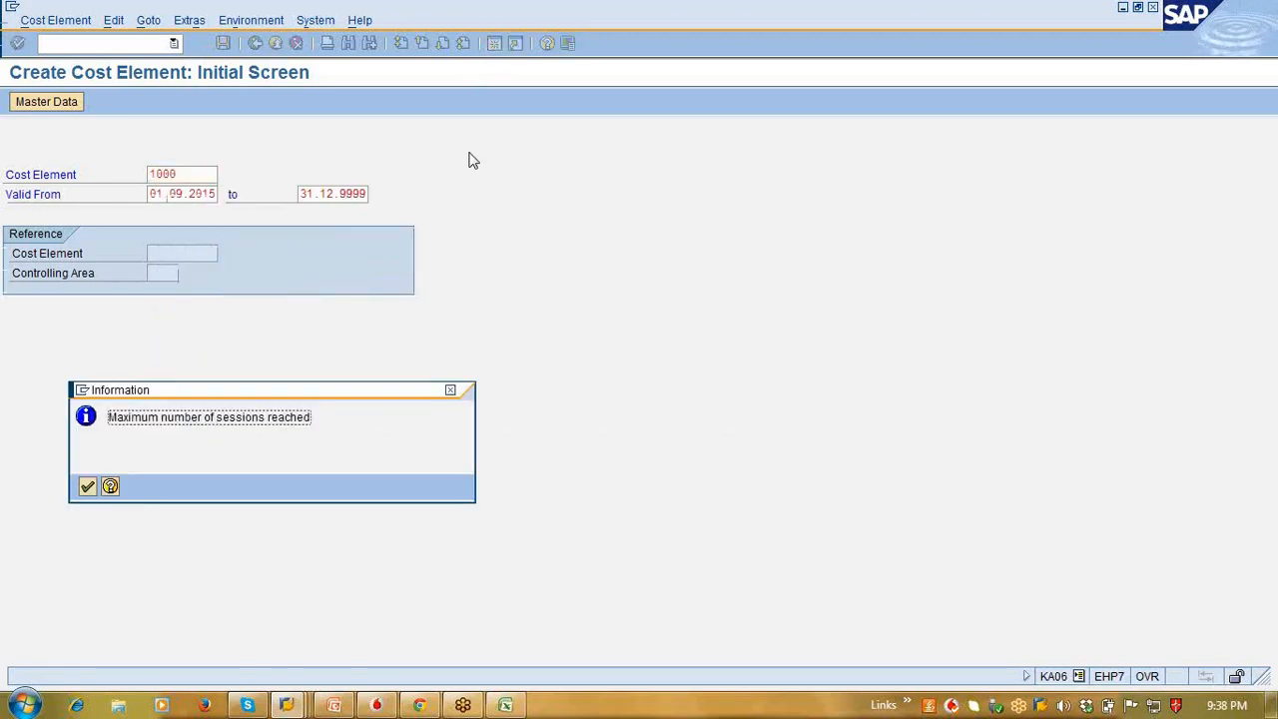
key(Return)
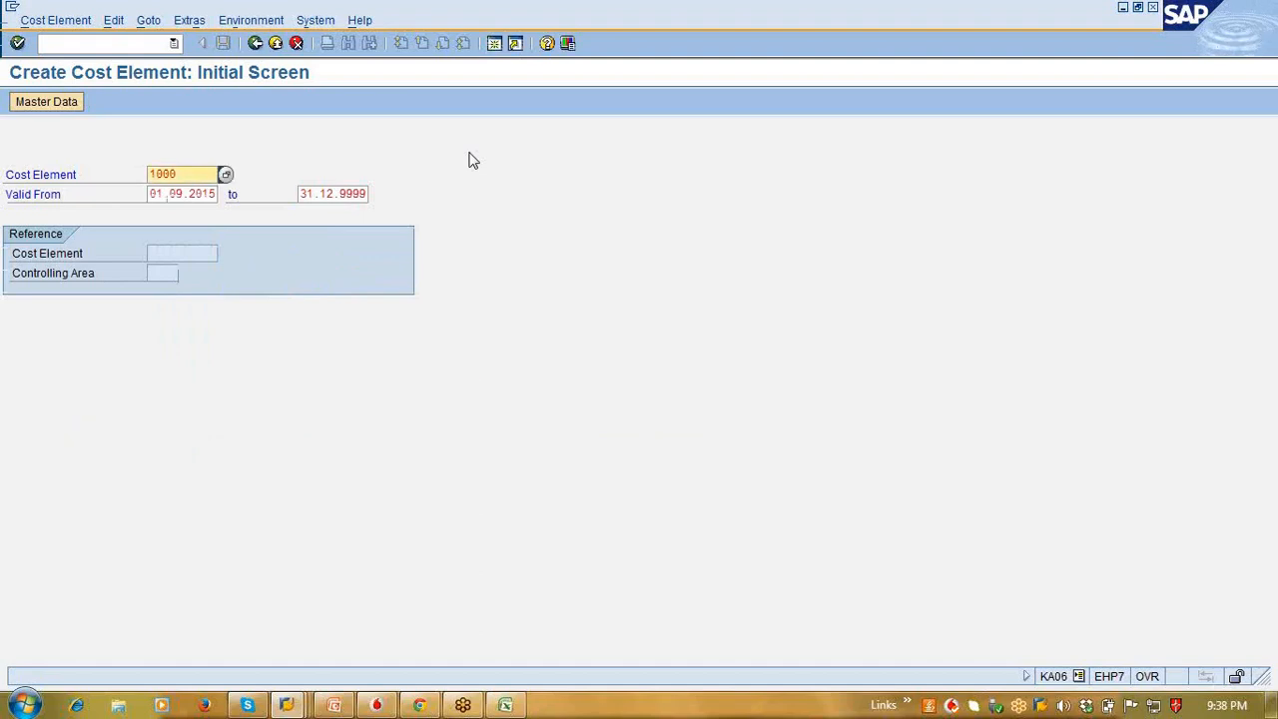
click(290, 703)
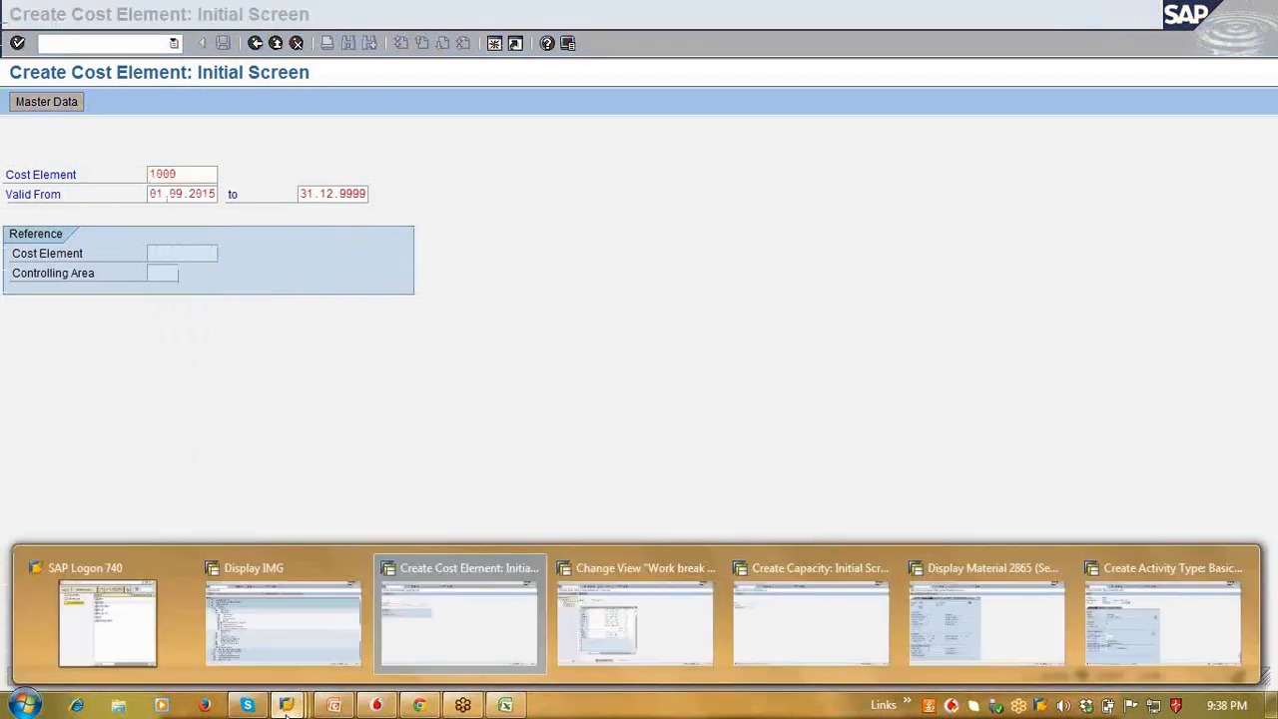
click(436, 621)
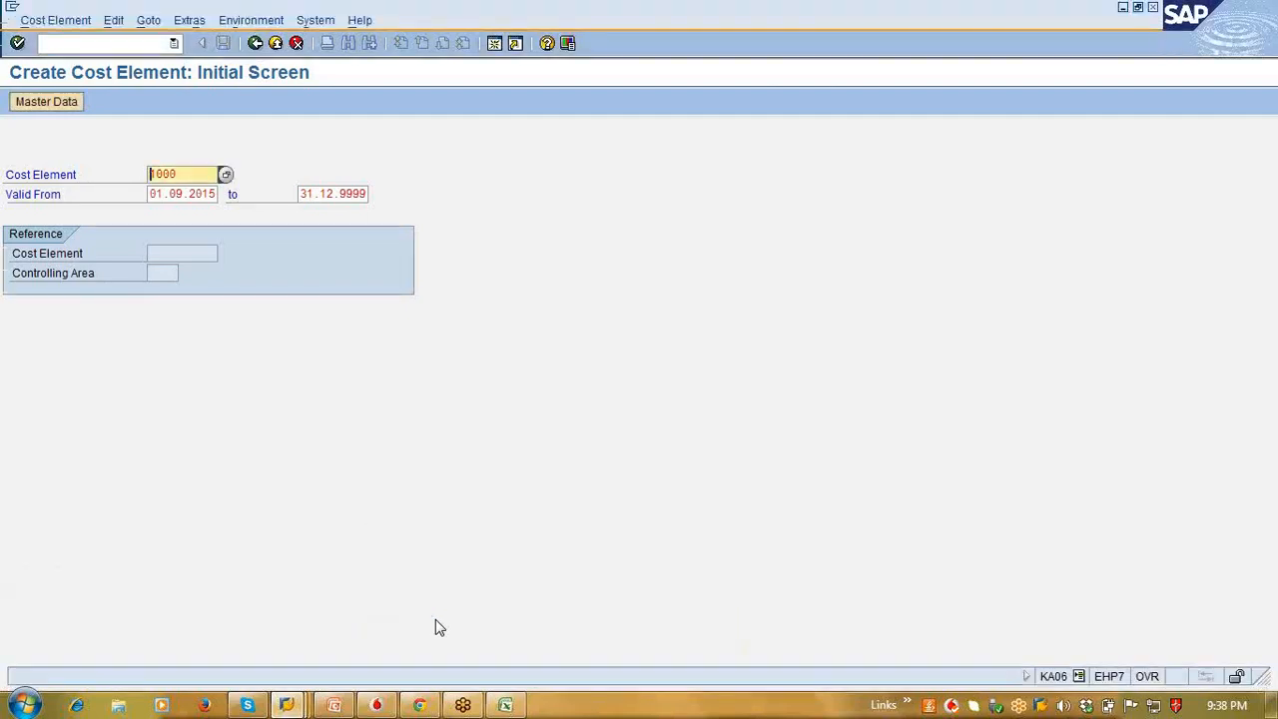
Step: Switch to the Create Capacity session, leave that transaction, start FS00 for central G/L account editing, and browse its menu options
click(288, 703)
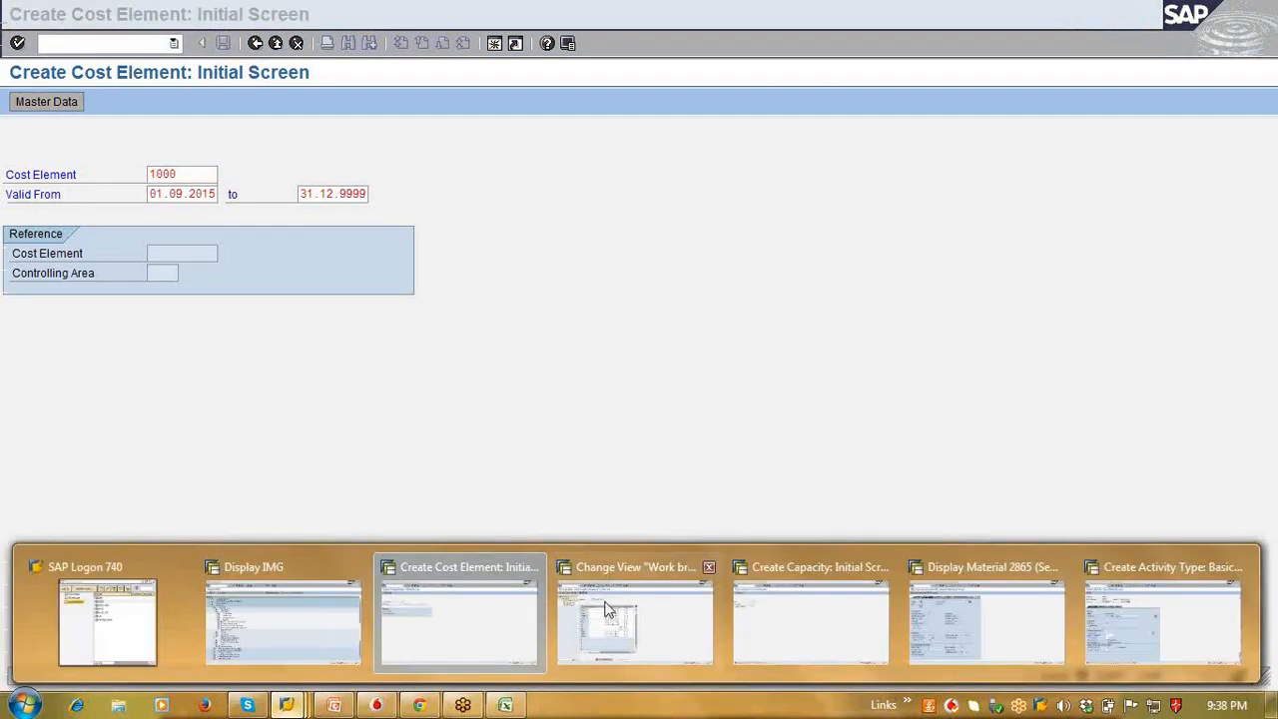
click(811, 621)
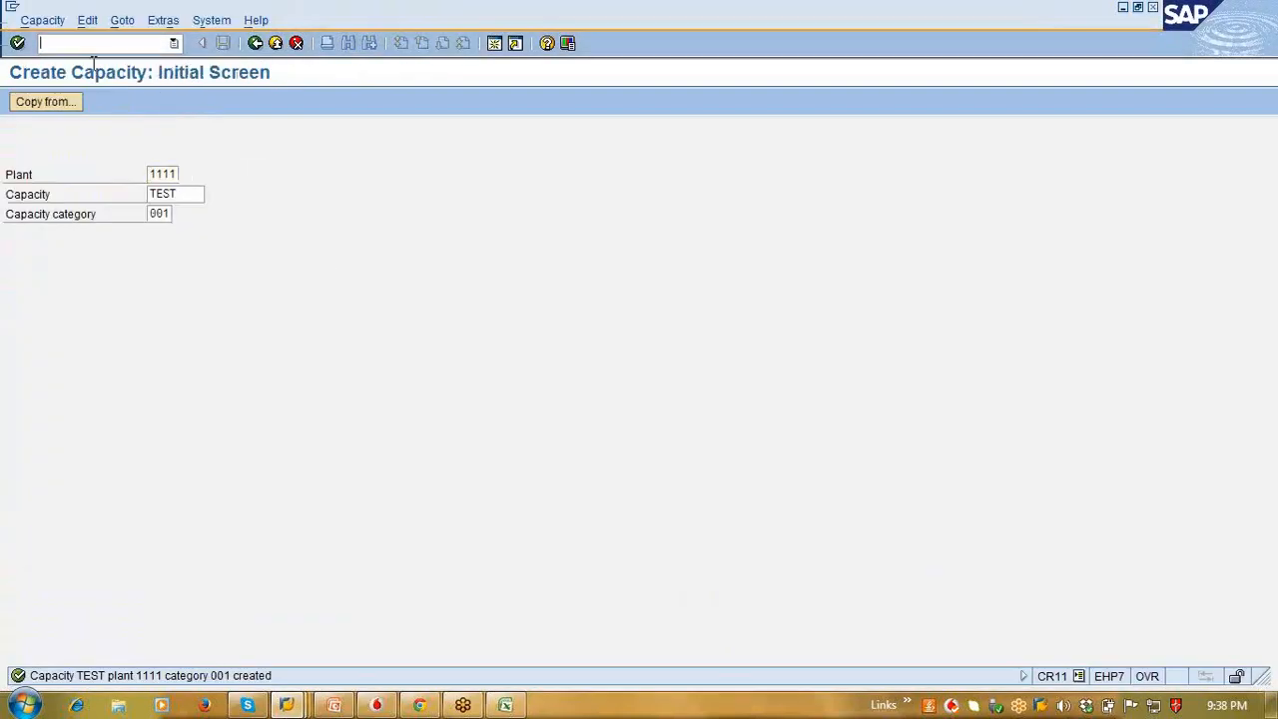
key(Return)
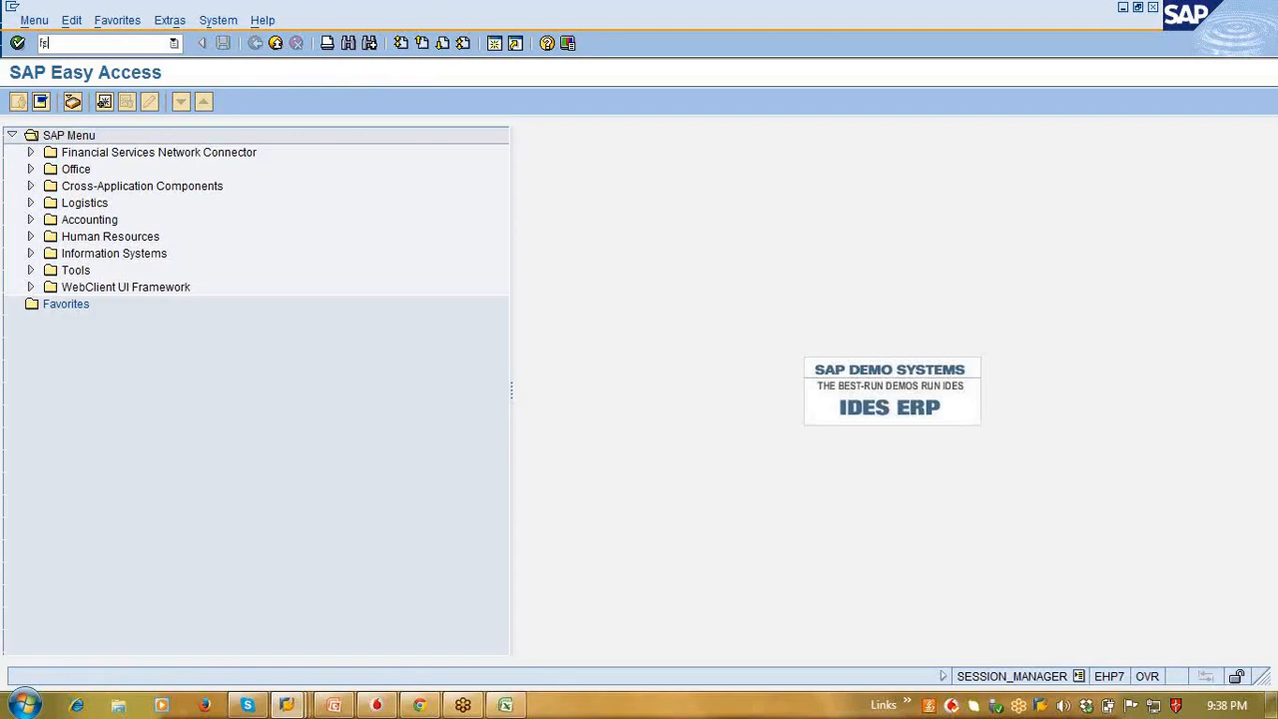
text(fs00)
key(Return)
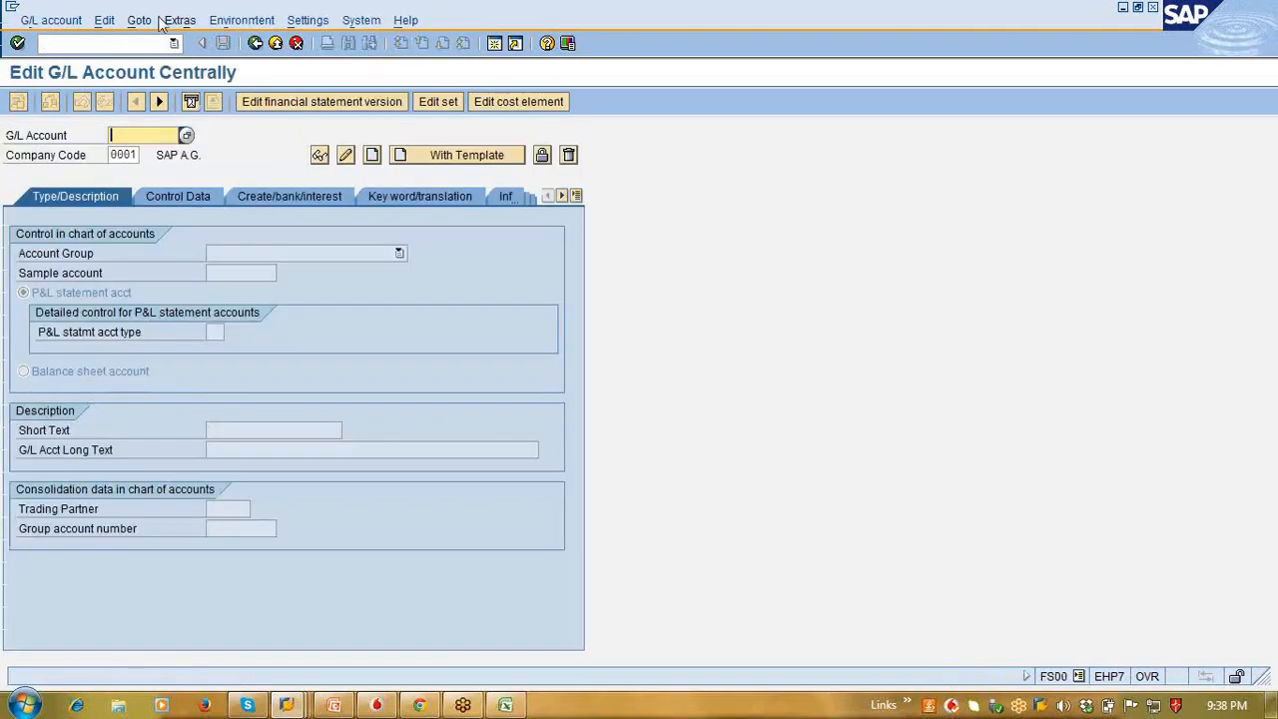
click(62, 20)
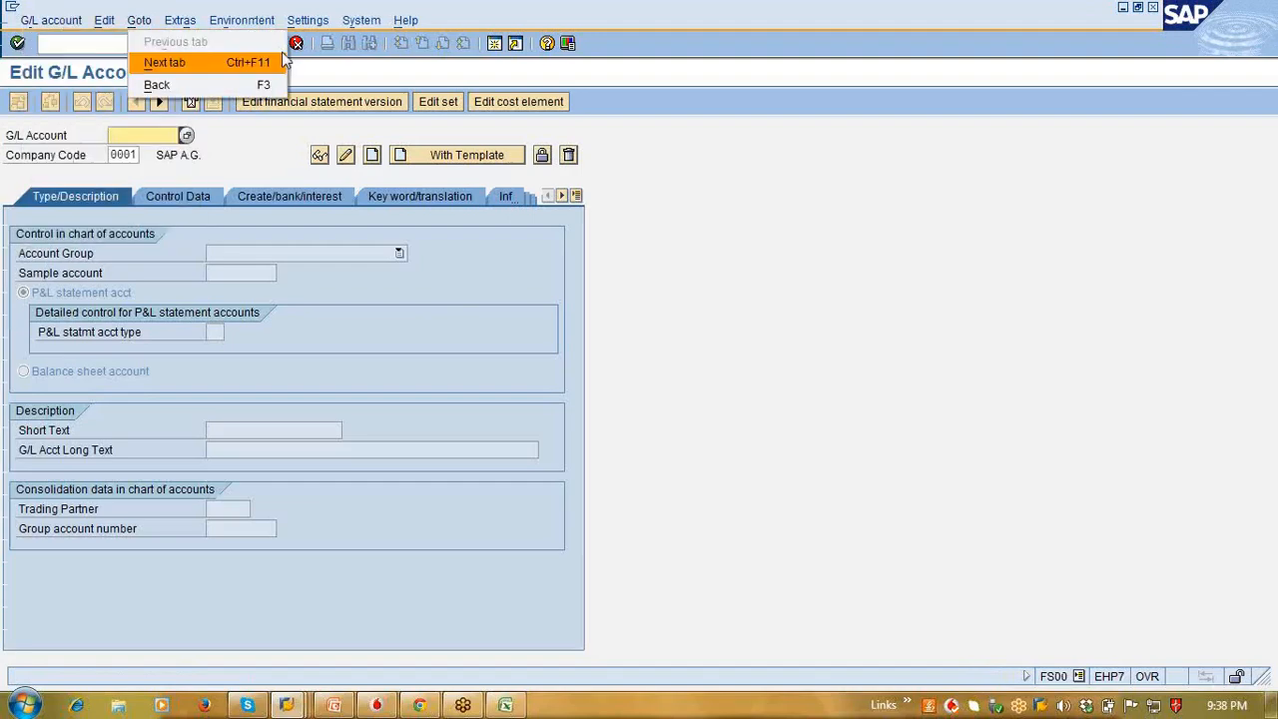
Step: Leave central G/L account editing and run the MB51 material document list for plant 1111 without a material restriction
click(335, 66)
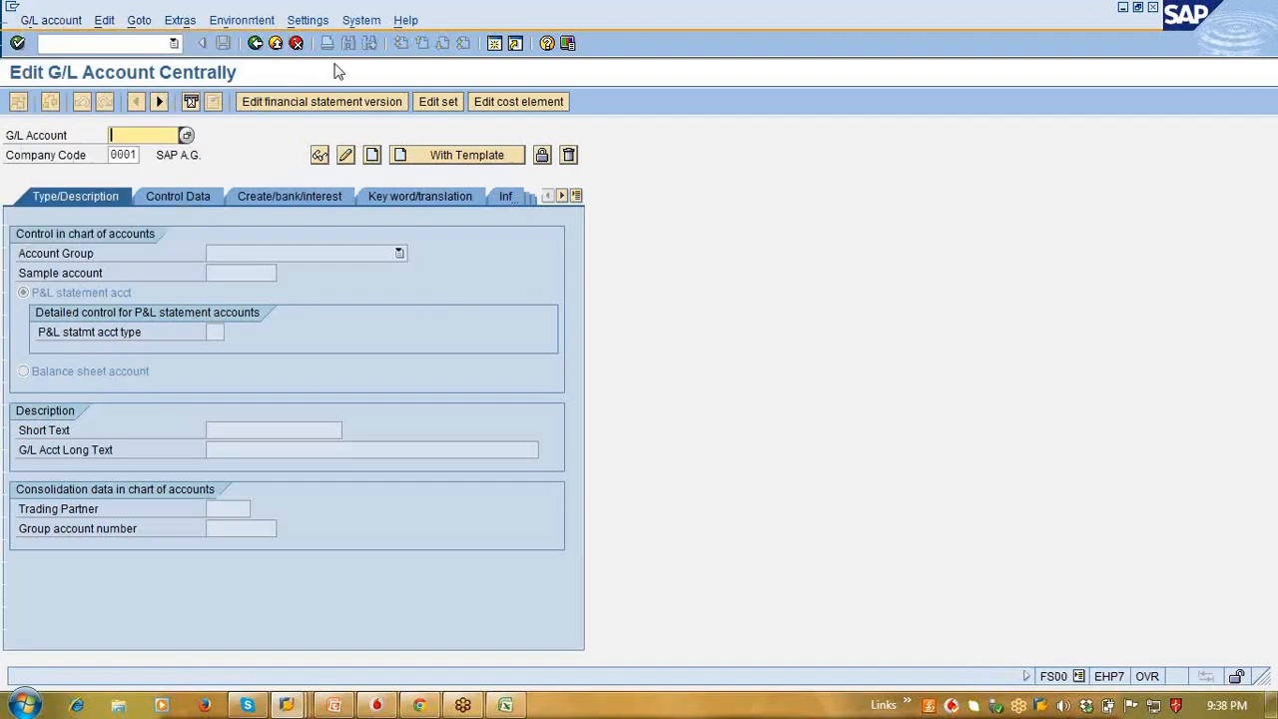
click(254, 44)
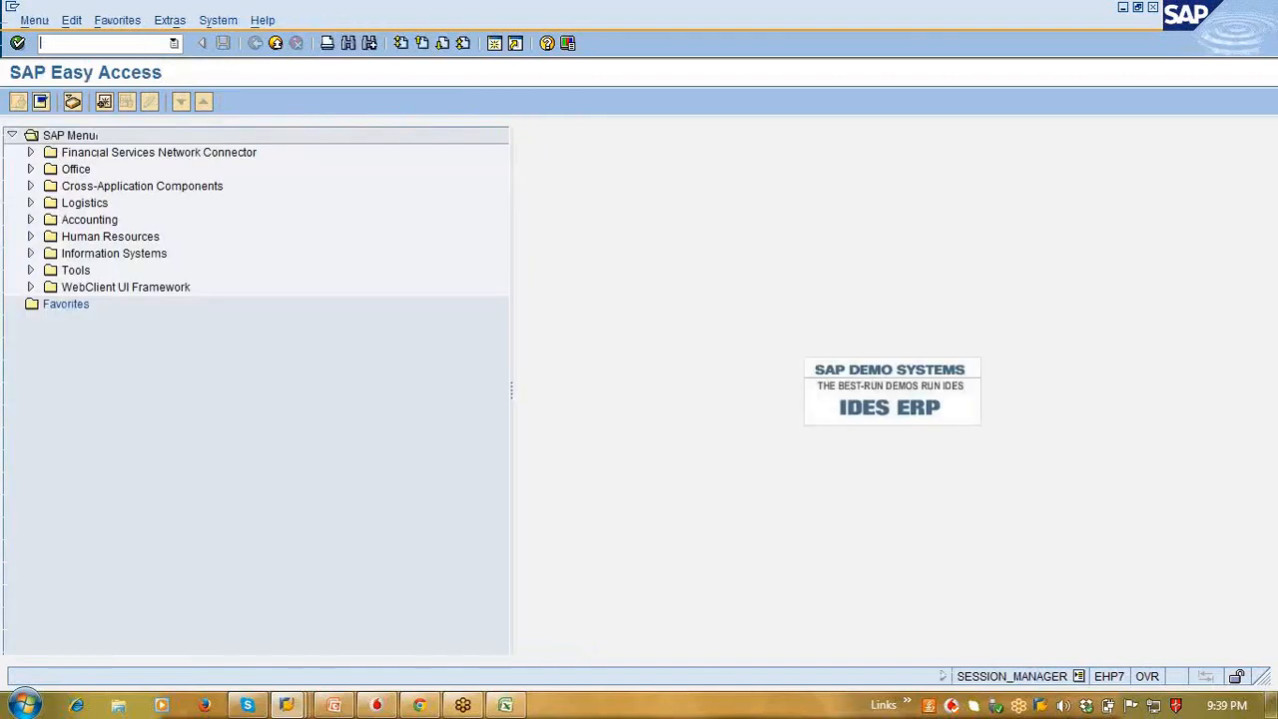
key(Return)
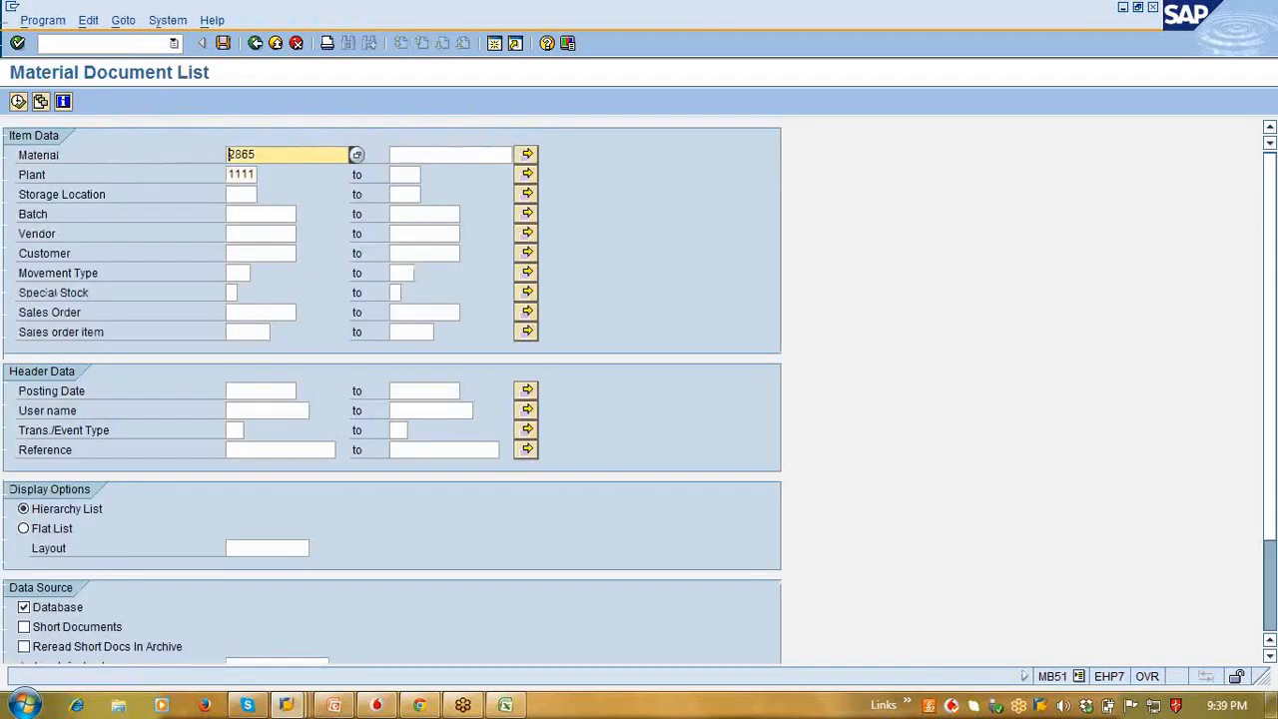
key(Delete)
key(Delete)
key(Delete)
key(F8)
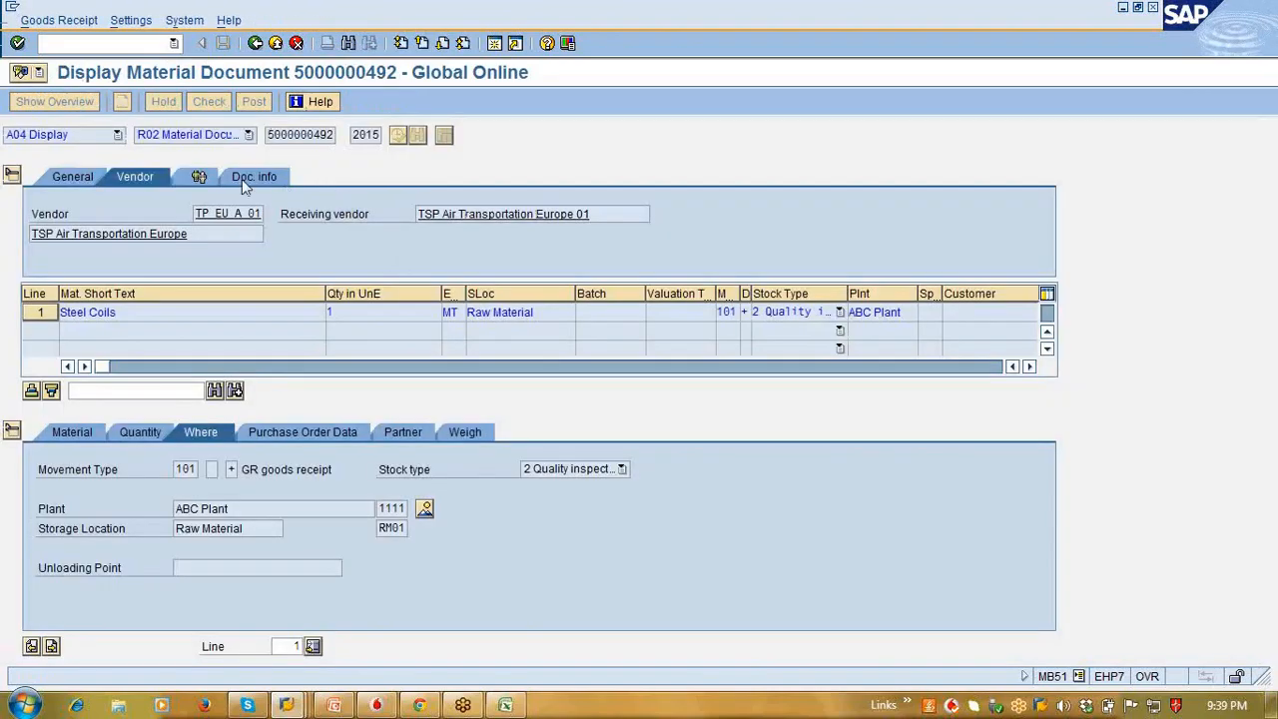
Step: Display the accounting document of the Steel Coils goods receipt, check its G/L account line items, and return to the KA06 session
click(241, 178)
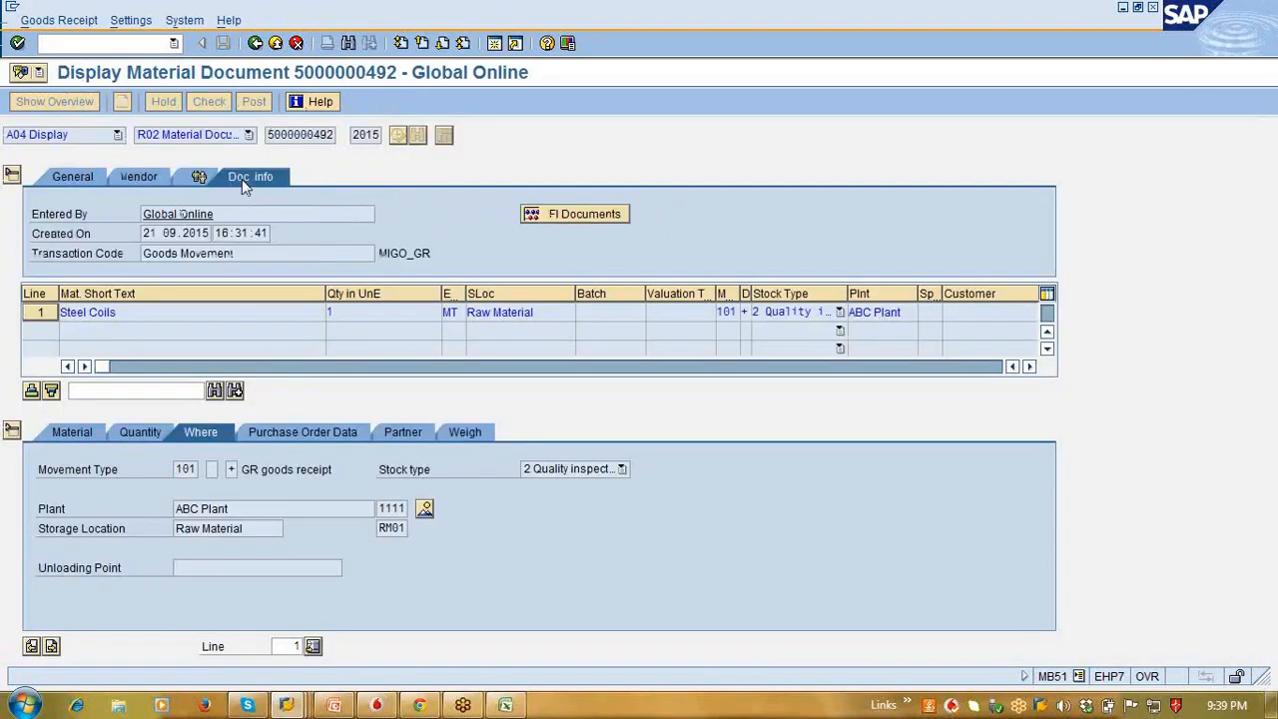
click(195, 179)
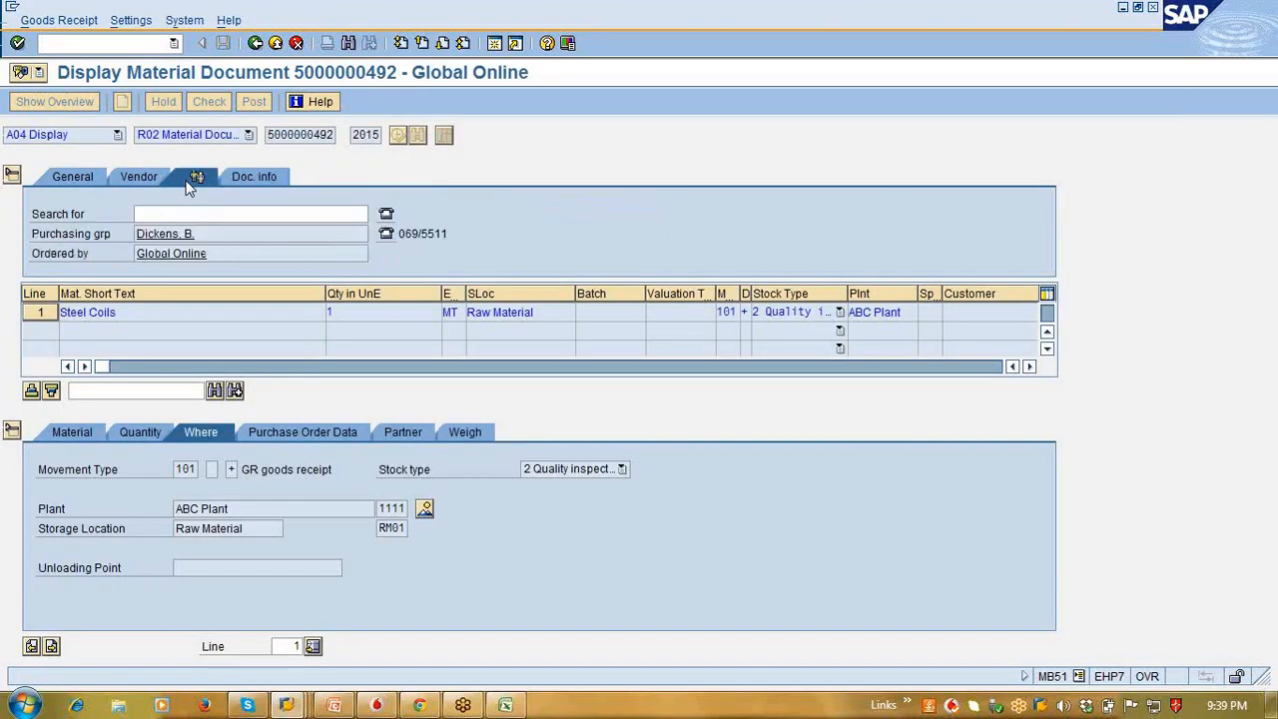
click(246, 180)
click(584, 216)
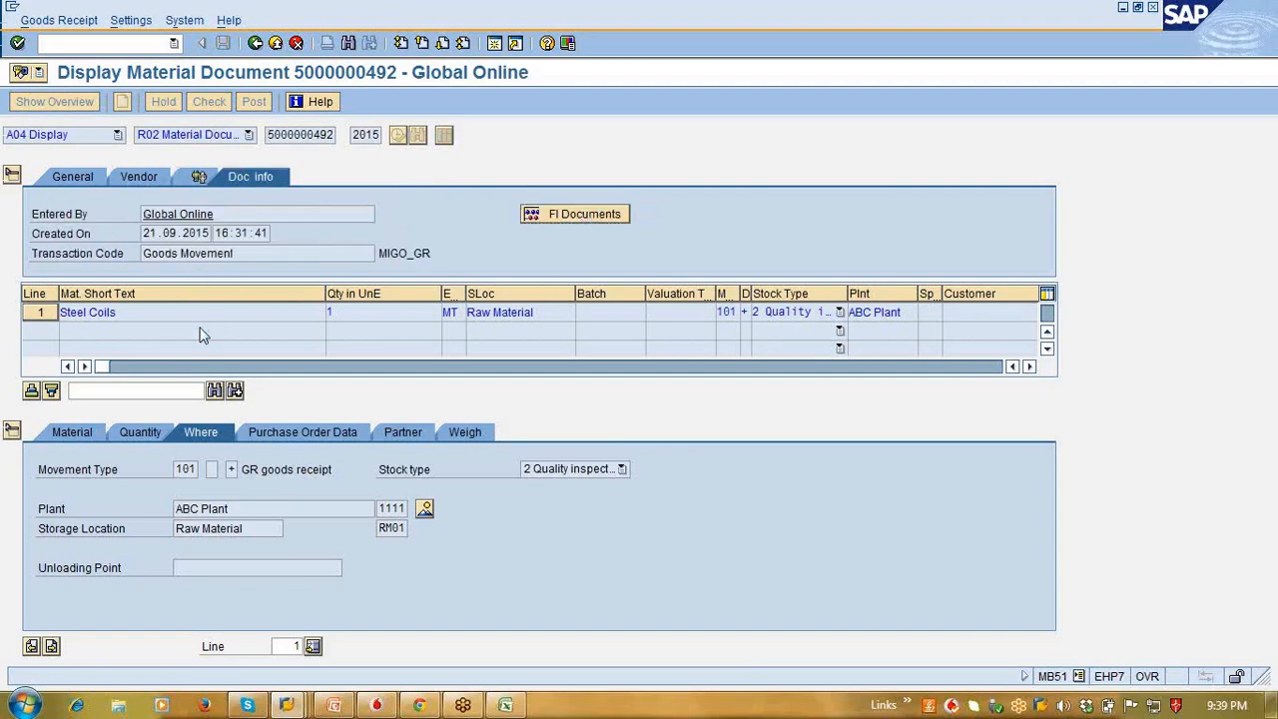
double_click(130, 220)
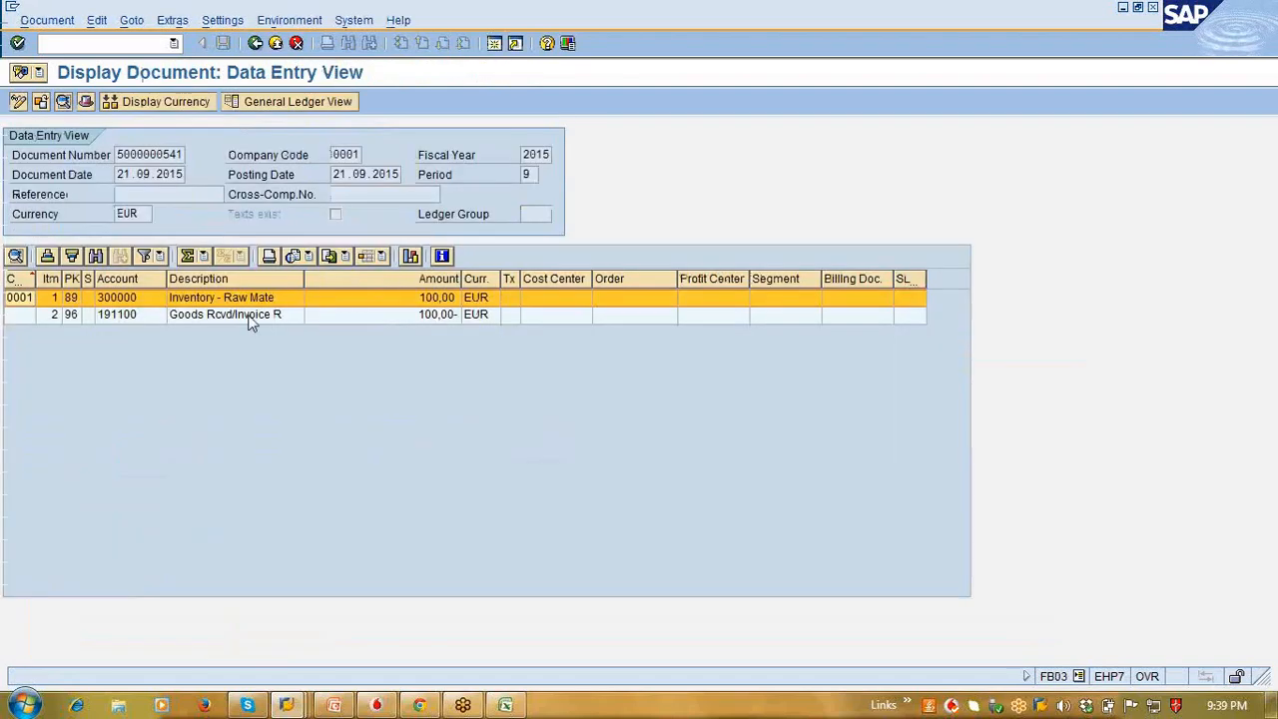
click(137, 303)
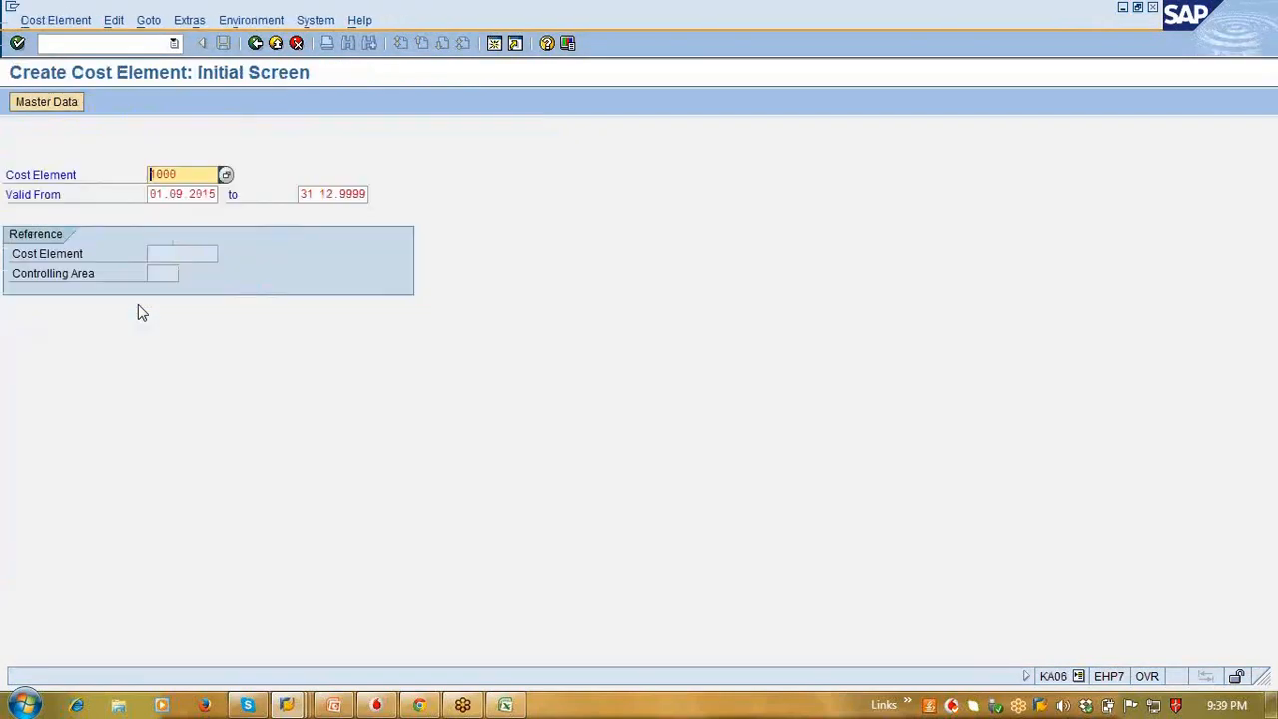
Step: Try to create secondary cost element 300000 in KA06, and leave the transaction
double_click(195, 177)
text(300000)
key(Return)
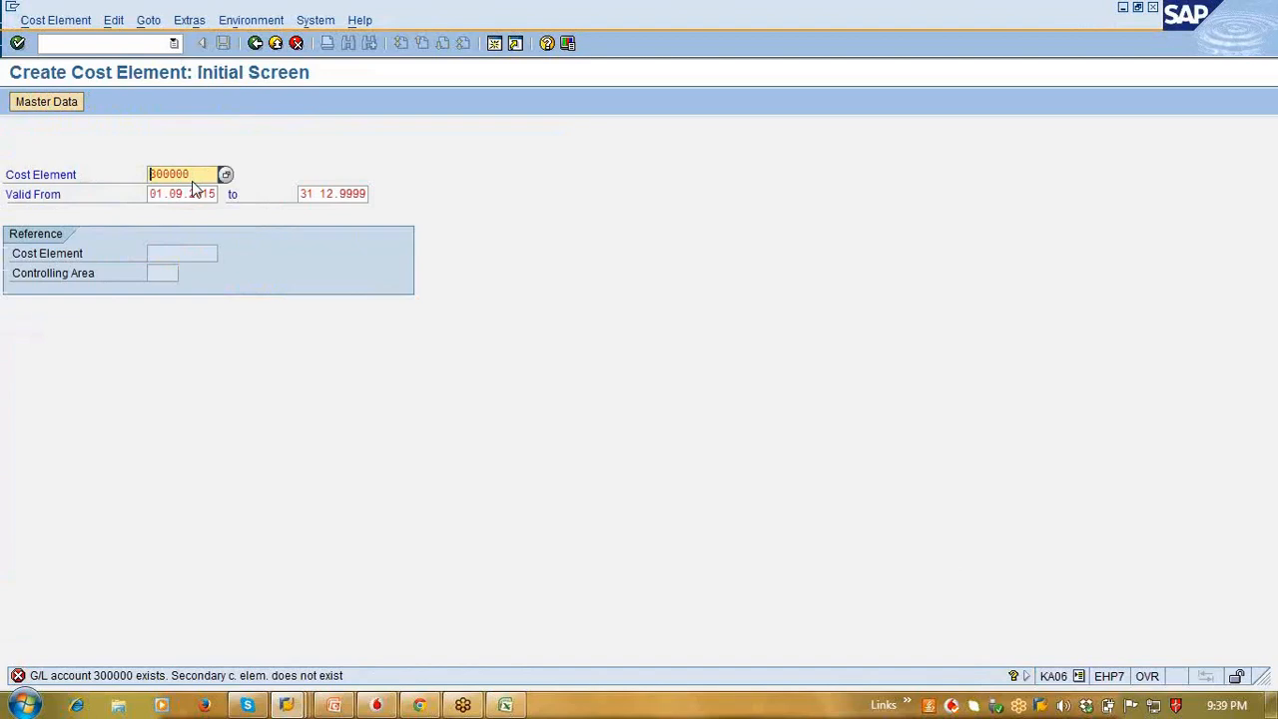
key(F3)
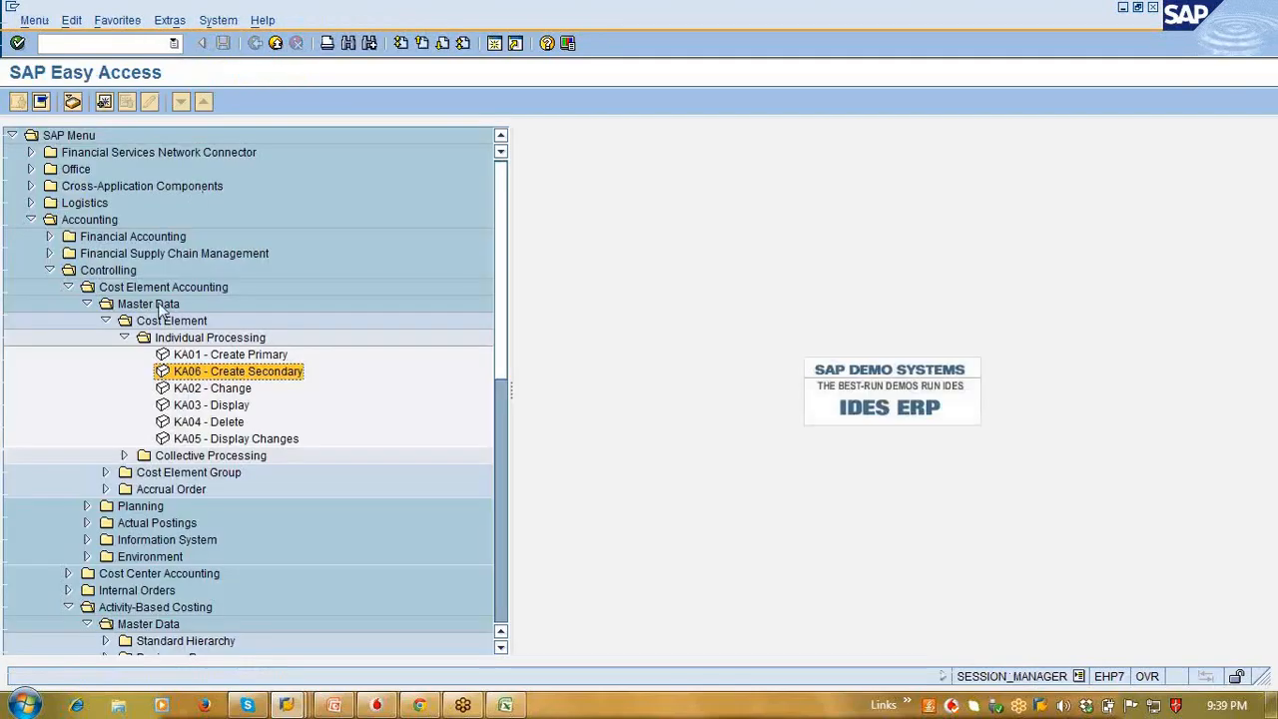
Step: Create primary cost element 300000 valid from 01.09.2015 in KA01, enter a unit of measure in its indicators, and save it
double_click(251, 357)
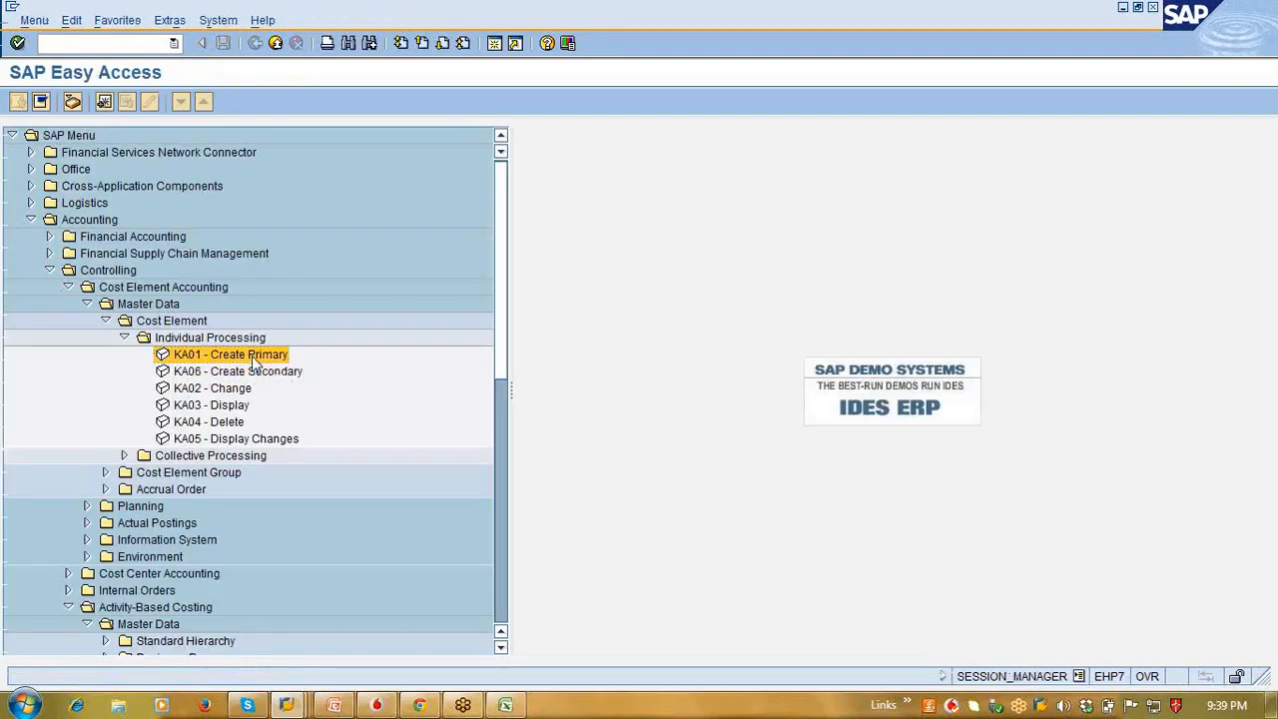
key(Return)
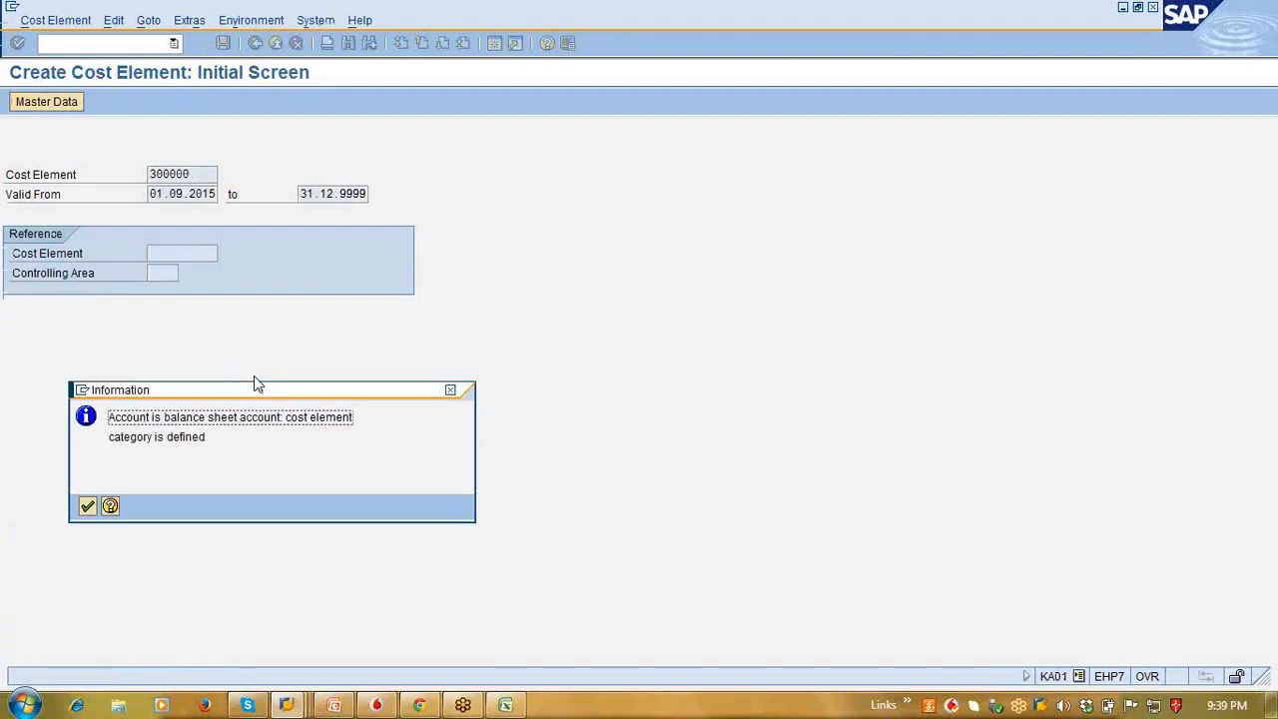
key(Return)
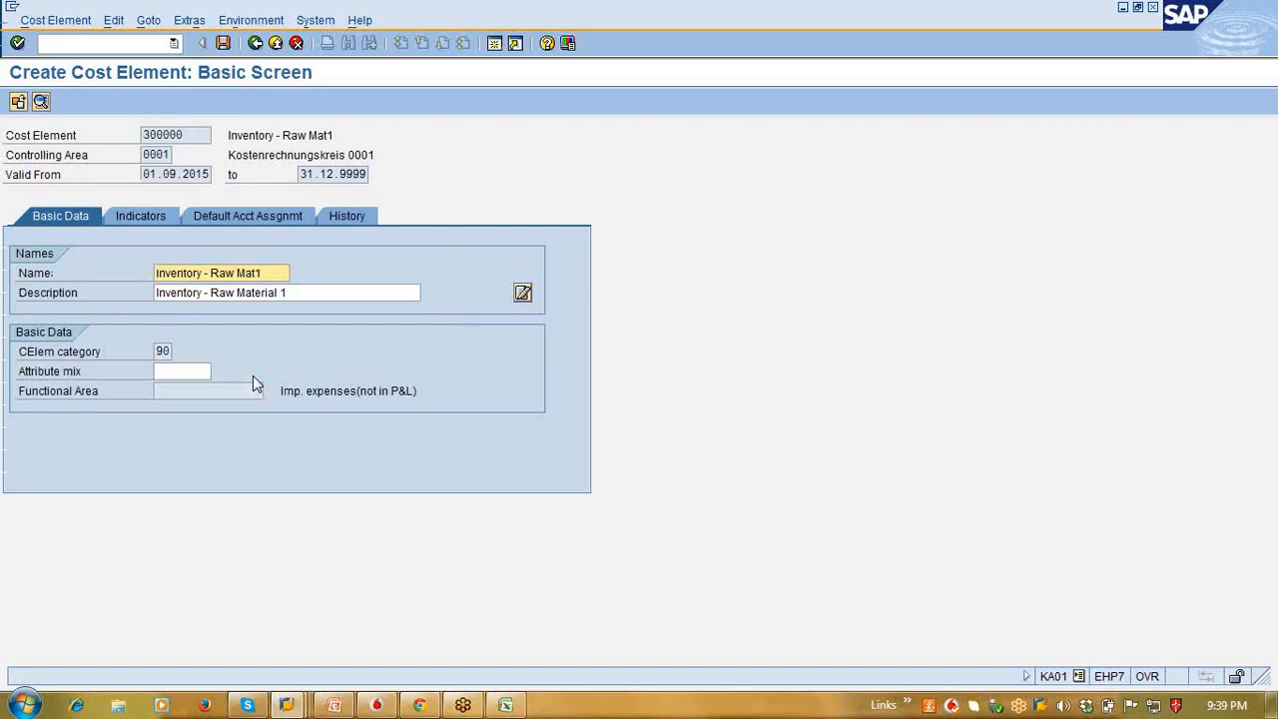
click(152, 217)
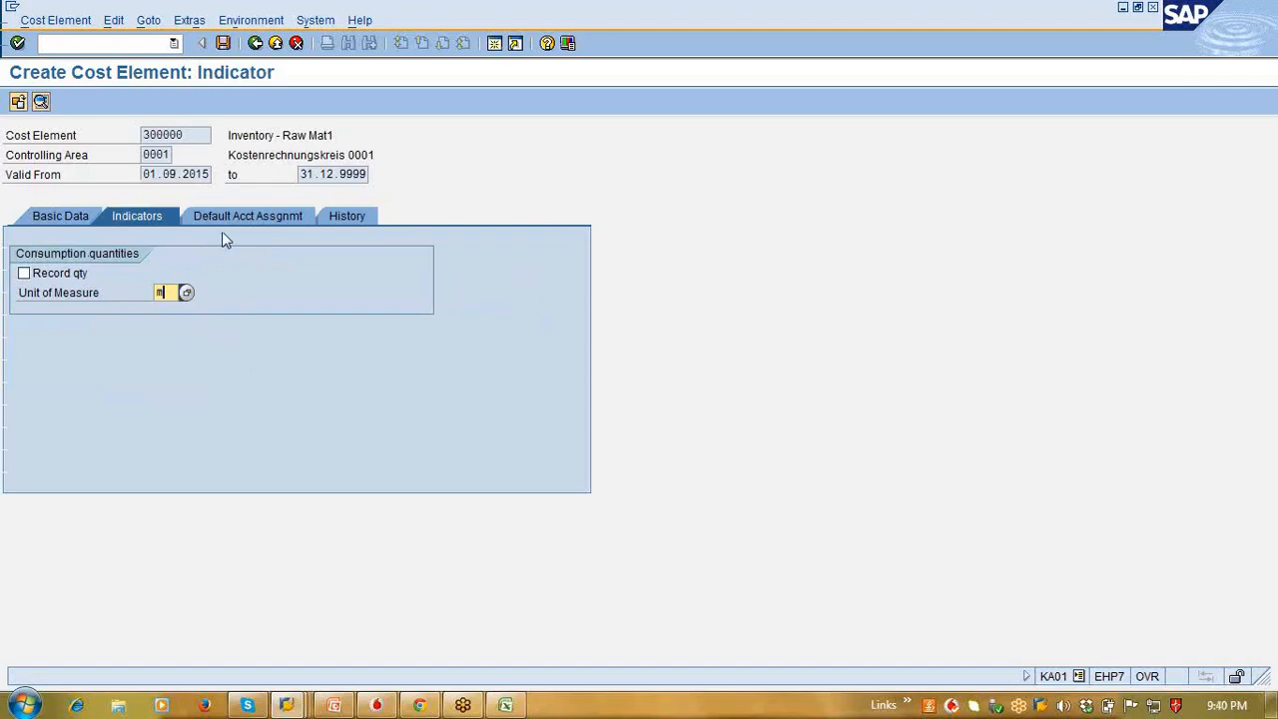
click(223, 45)
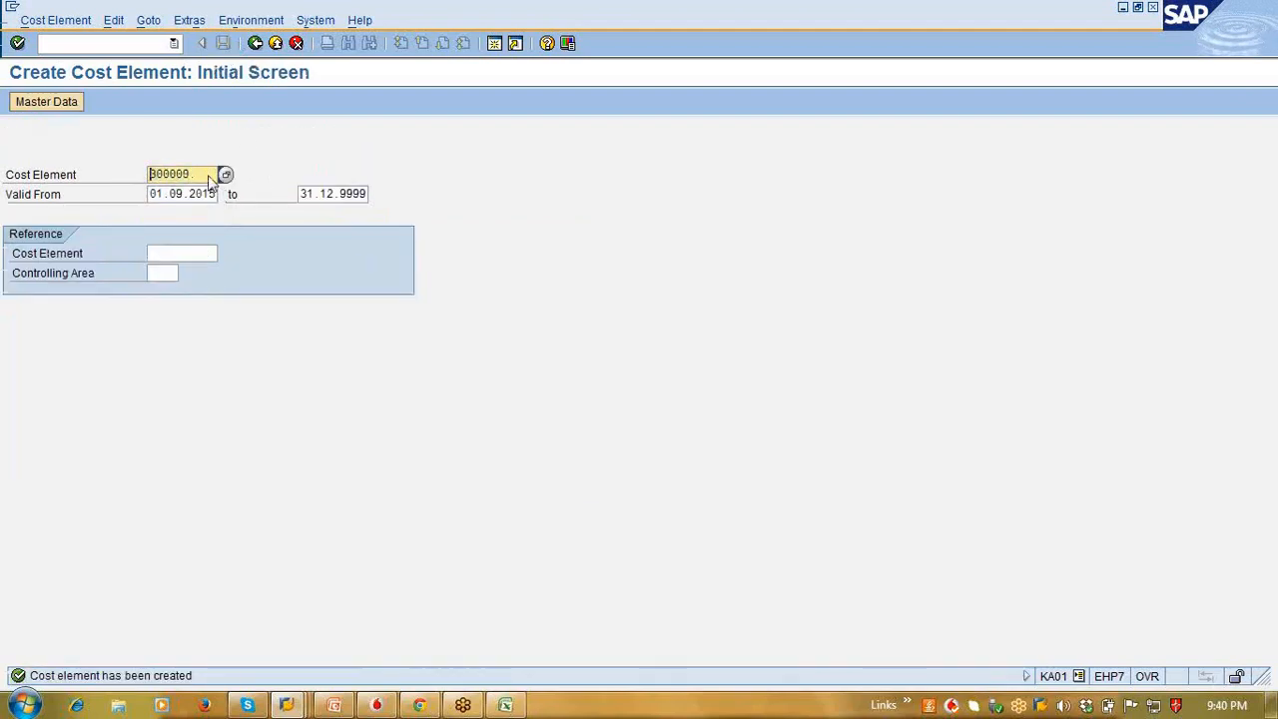
Step: Switch to the activity type MAINT session and try to assign 300000 as its allocation cost element
key(alt+Tab)
key(alt+Tab)
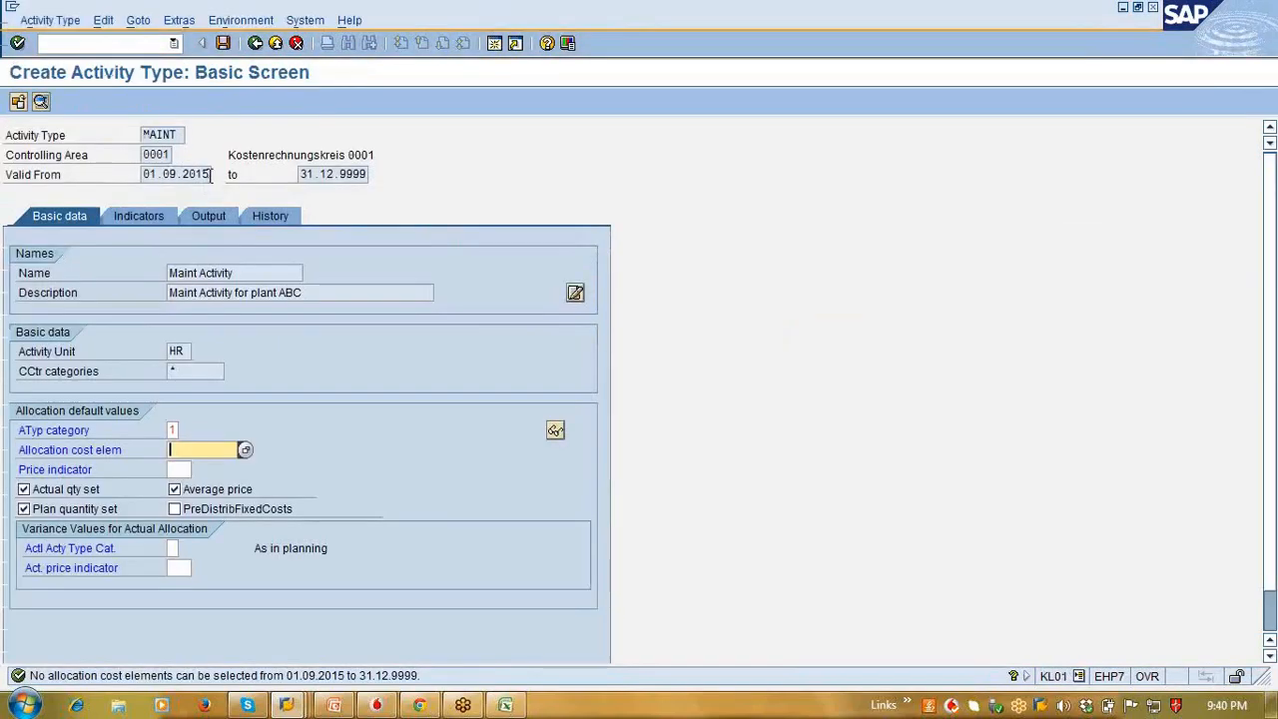
key(Return)
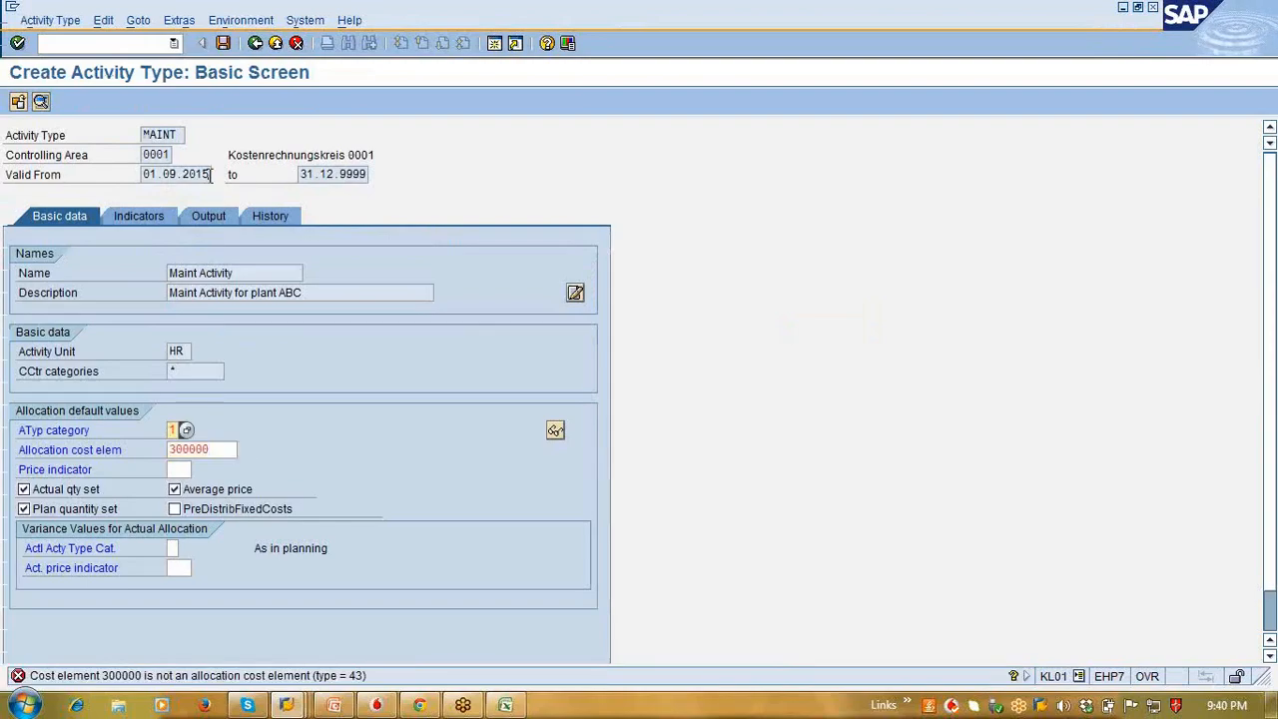
click(223, 450)
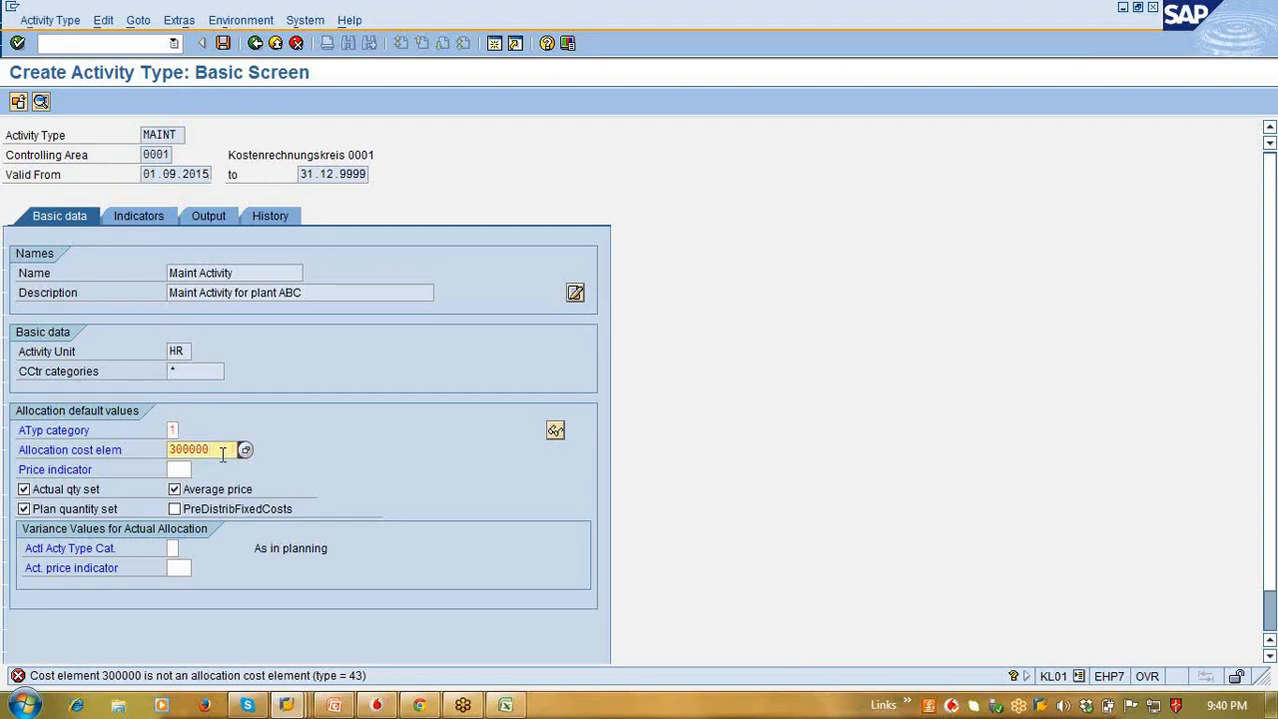
Step: Return to the cost element session, retry creating 300000 as a secondary cost element in KA06, and leave the transaction
key(alt+Tab)
key(alt+Tab)
key(alt+Tab)
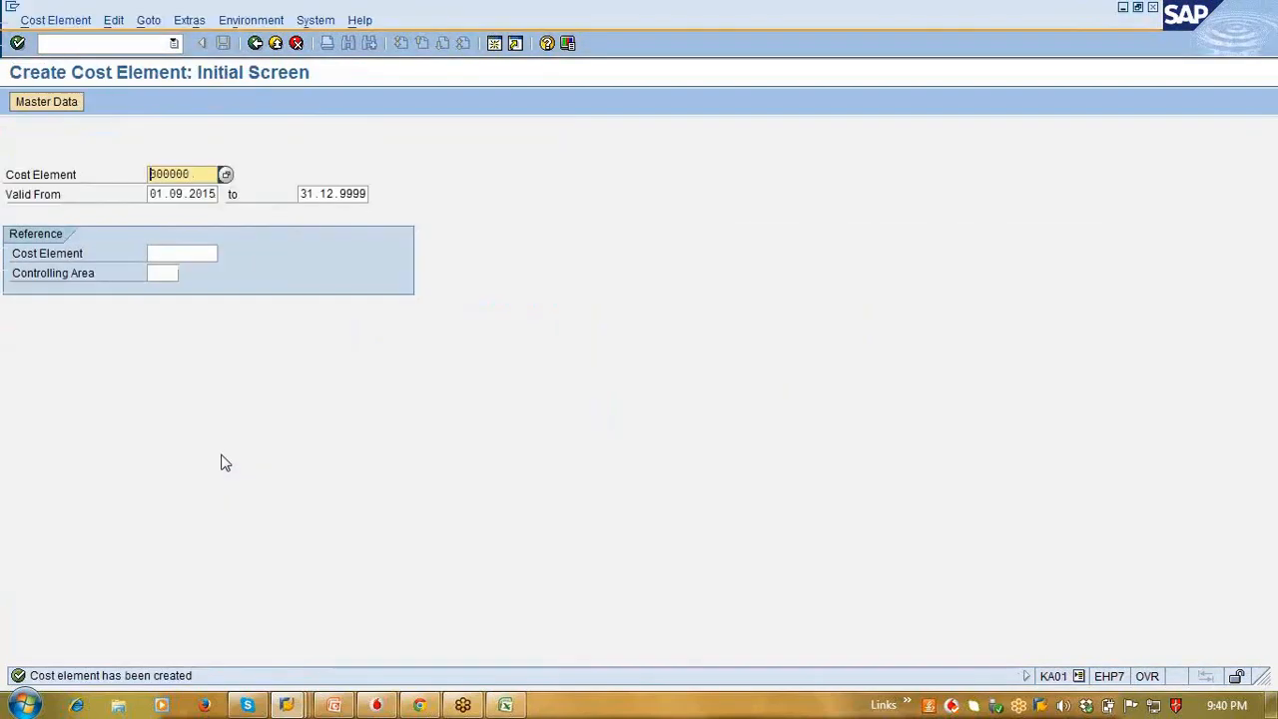
key(F3)
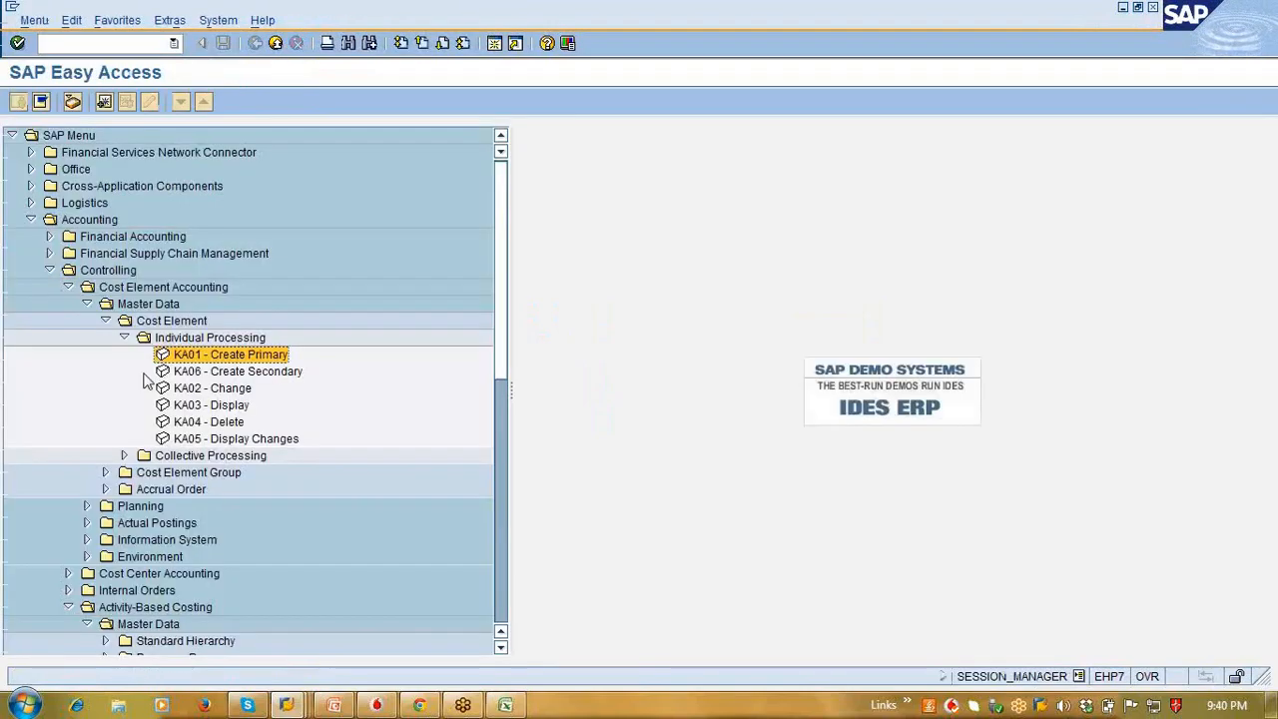
click(214, 375)
double_click(214, 375)
key(Return)
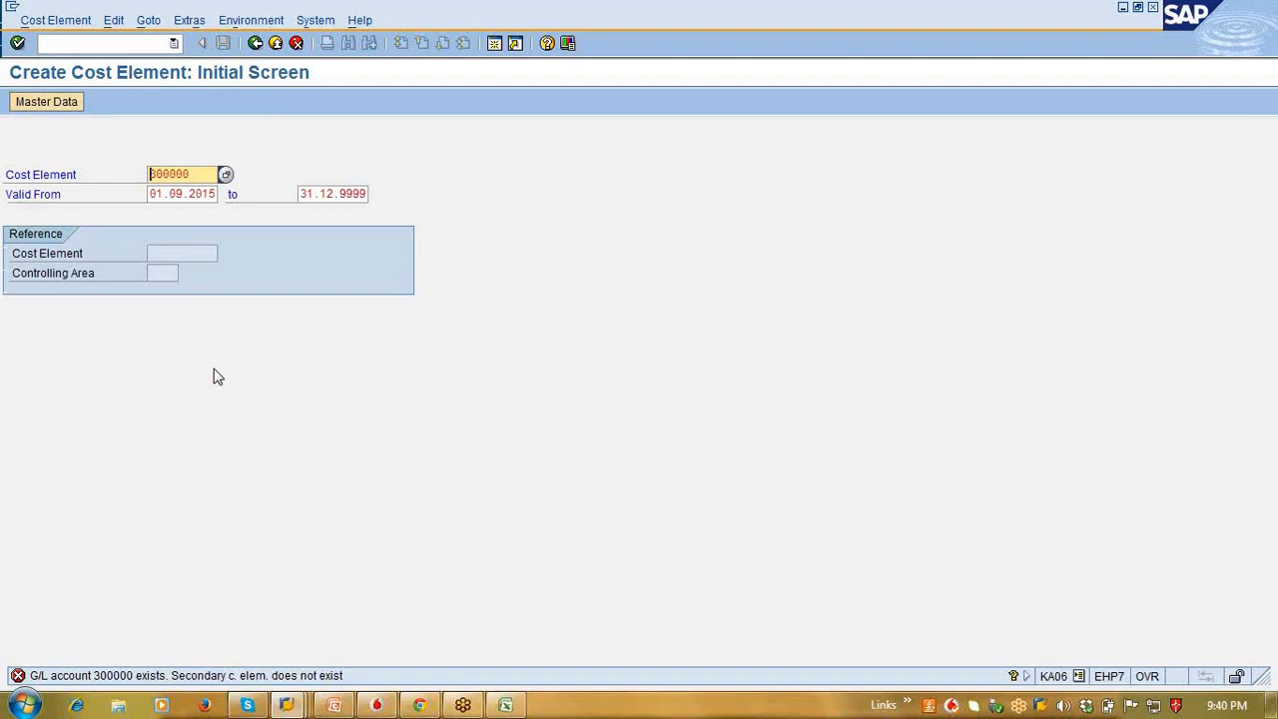
click(74, 21)
click(255, 43)
click(256, 43)
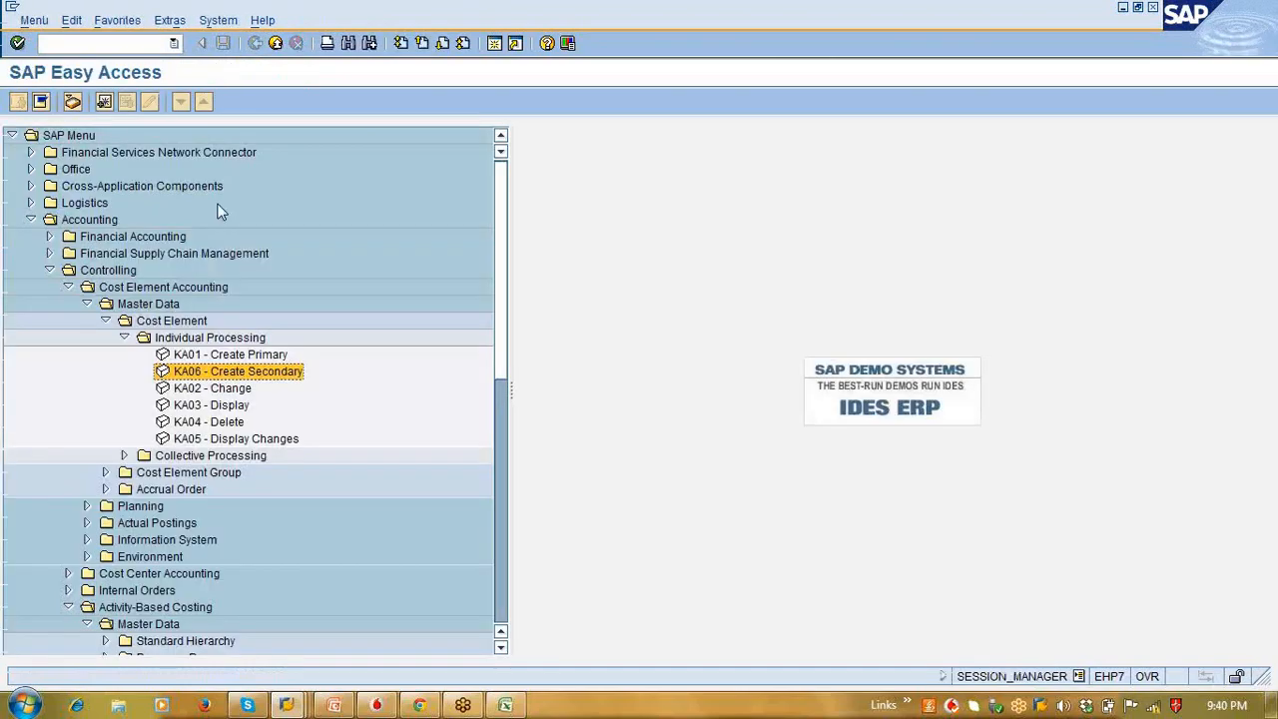
Step: Start KA06 again, go through primary cost element creation to change mode, and open the basic data of cost element 300000
double_click(257, 373)
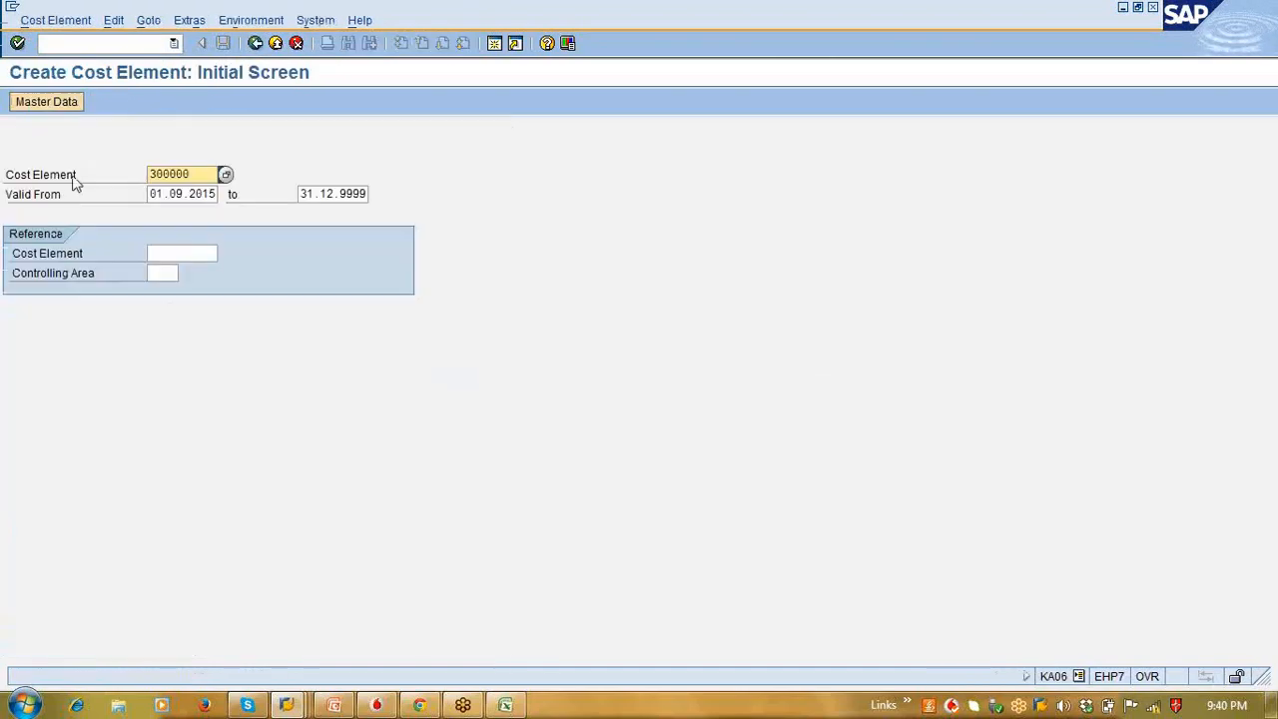
click(45, 20)
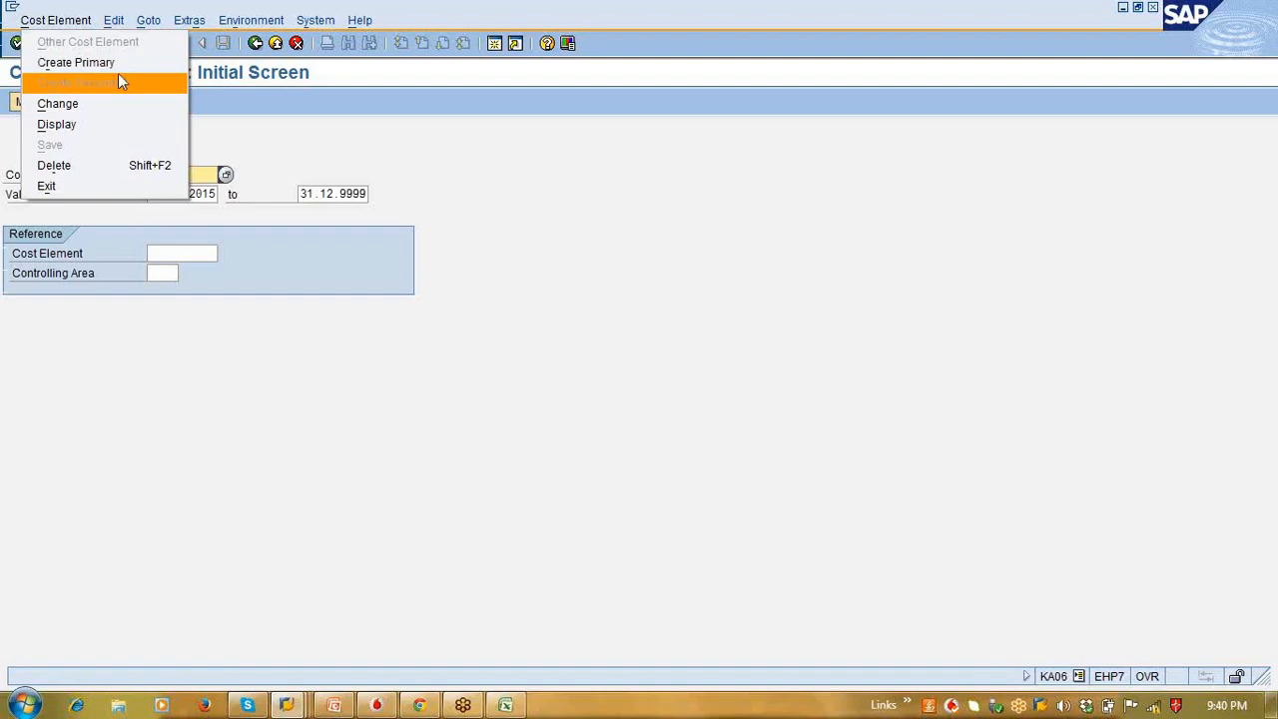
click(116, 65)
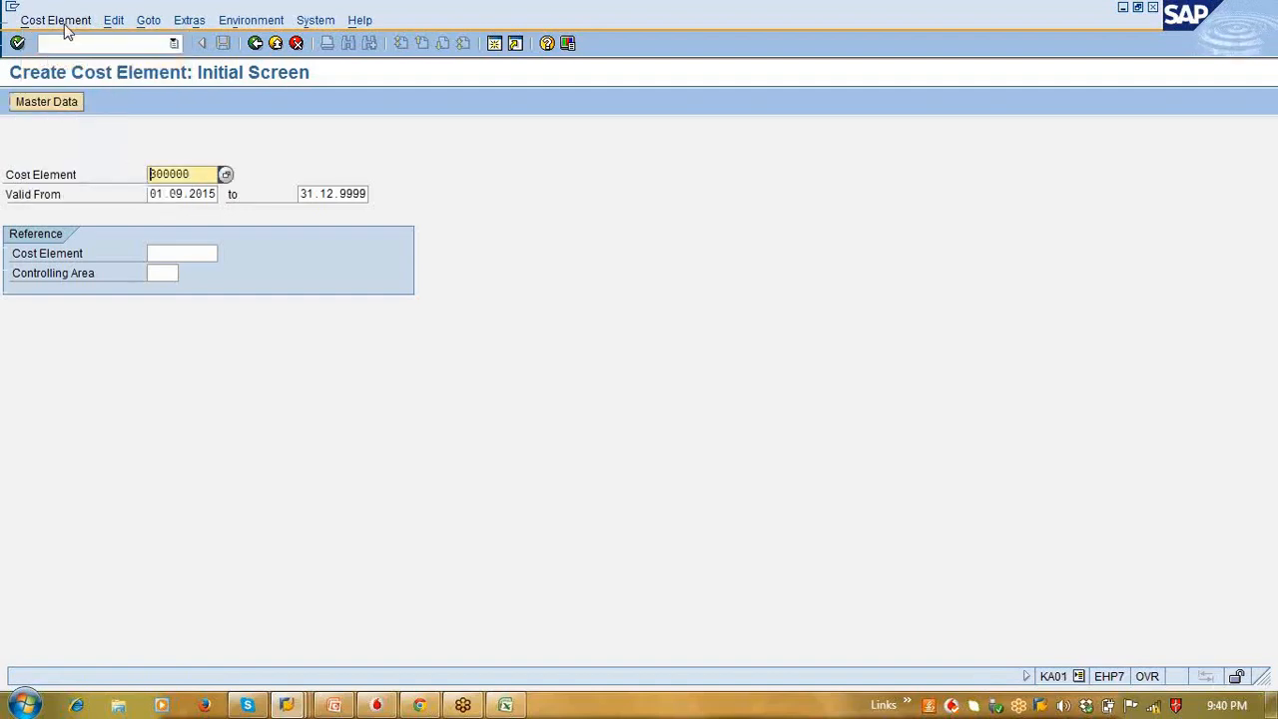
click(57, 20)
click(92, 103)
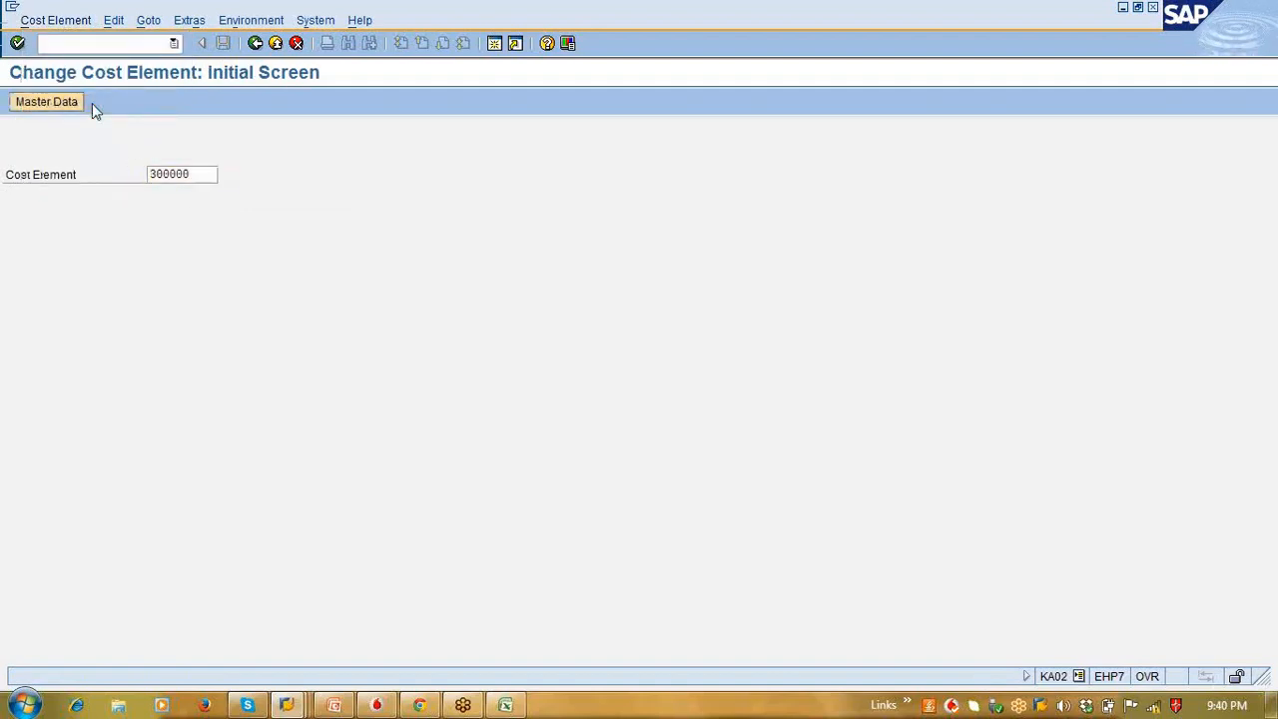
key(Return)
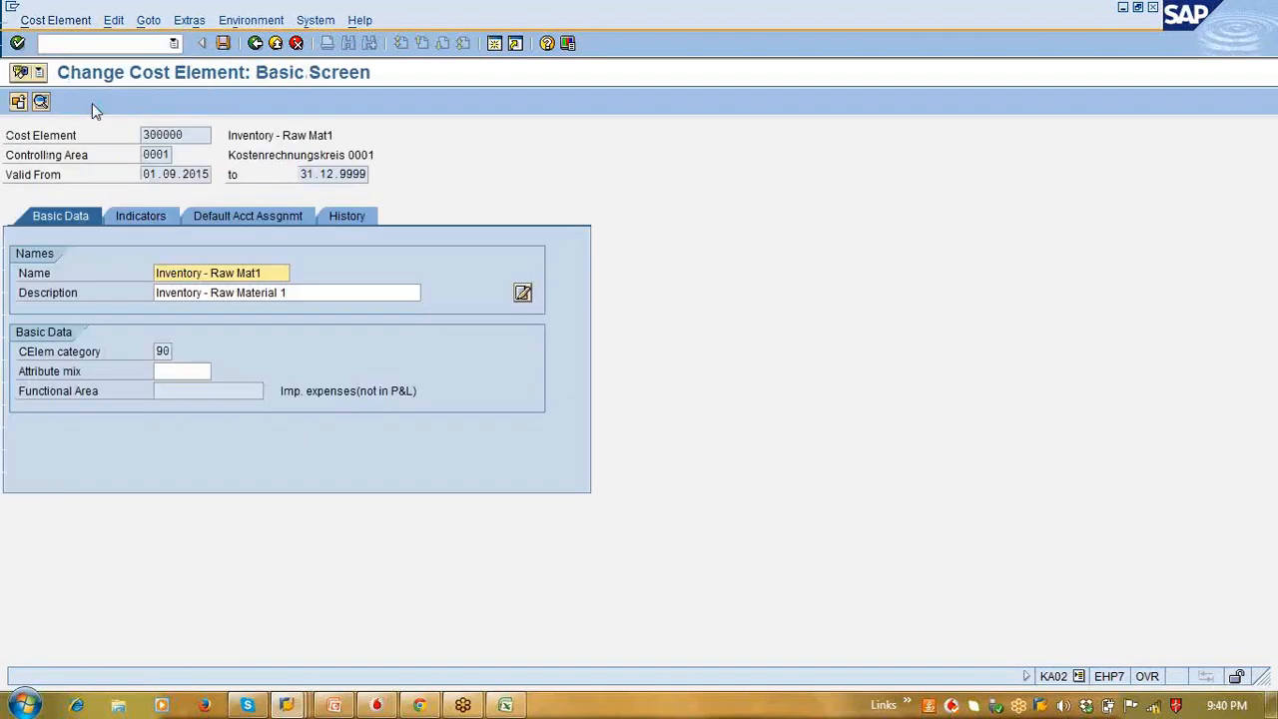
Step: Look up the possible cost element categories for cost element 300000, and close the list without choosing one
click(163, 352)
click(179, 355)
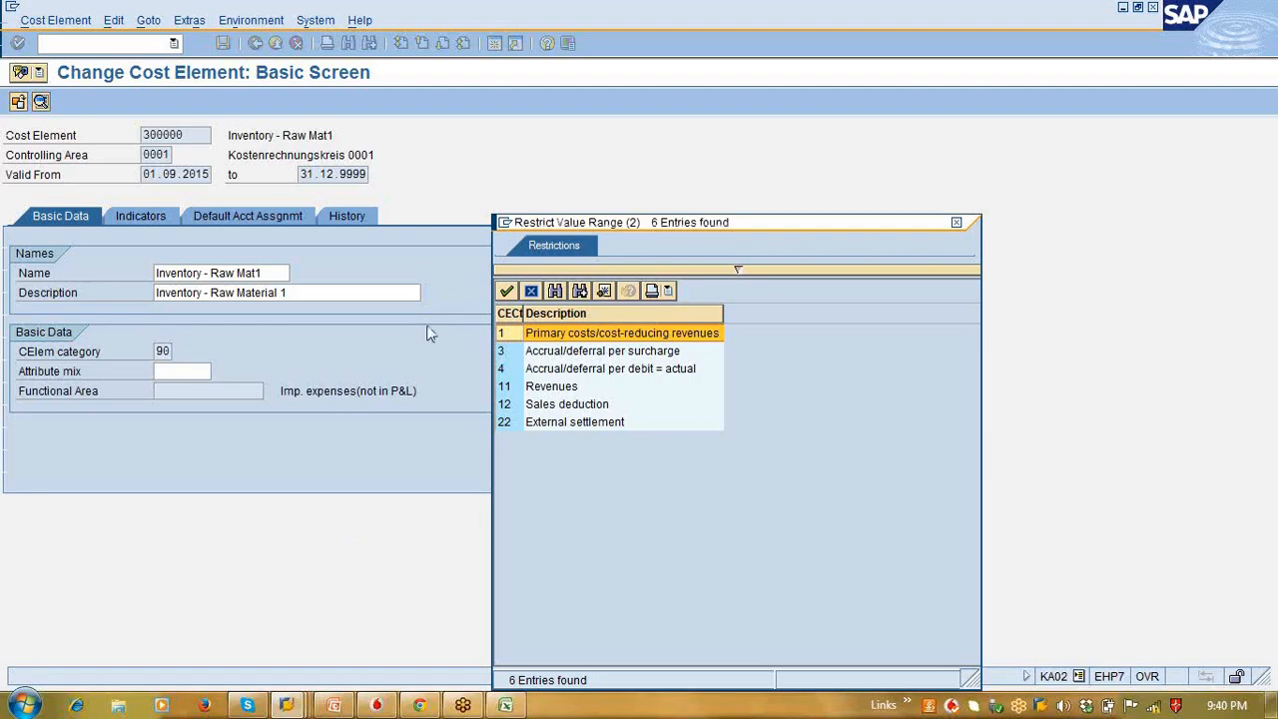
click(539, 290)
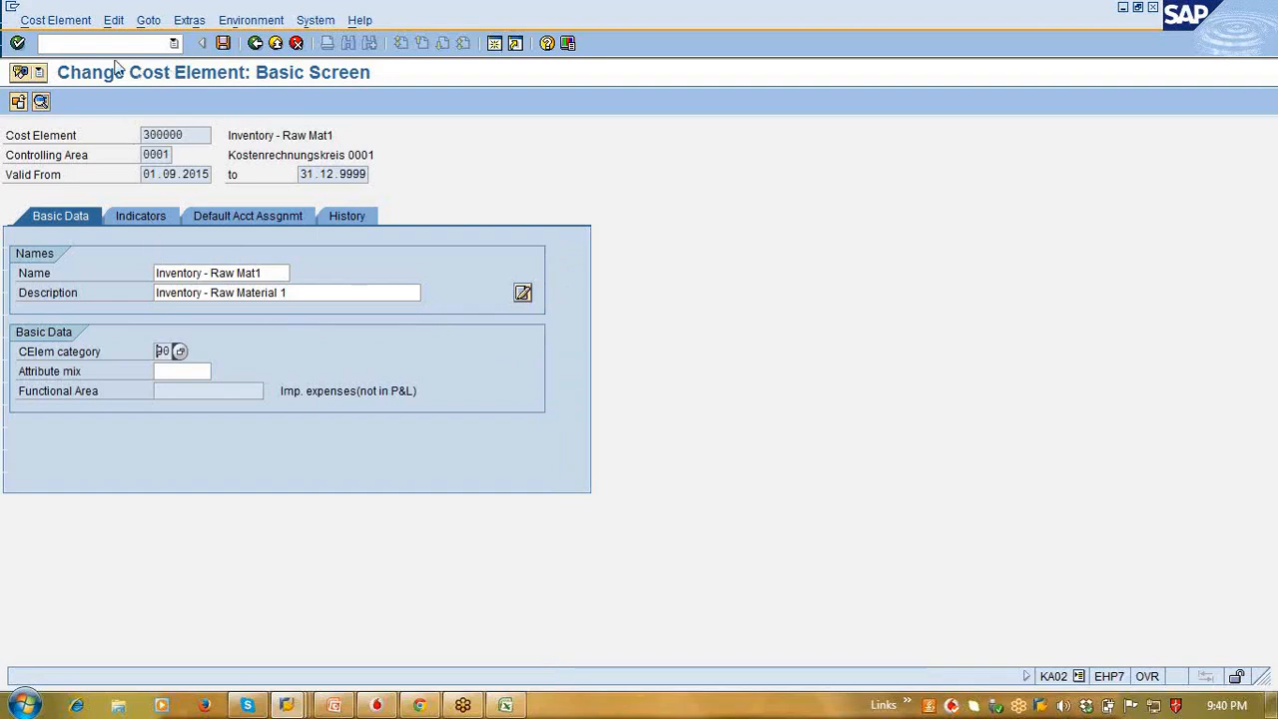
Step: Attempt secondary creation of cost element 300000 directly from change mode, and read the detailed explanation of the error message
click(60, 22)
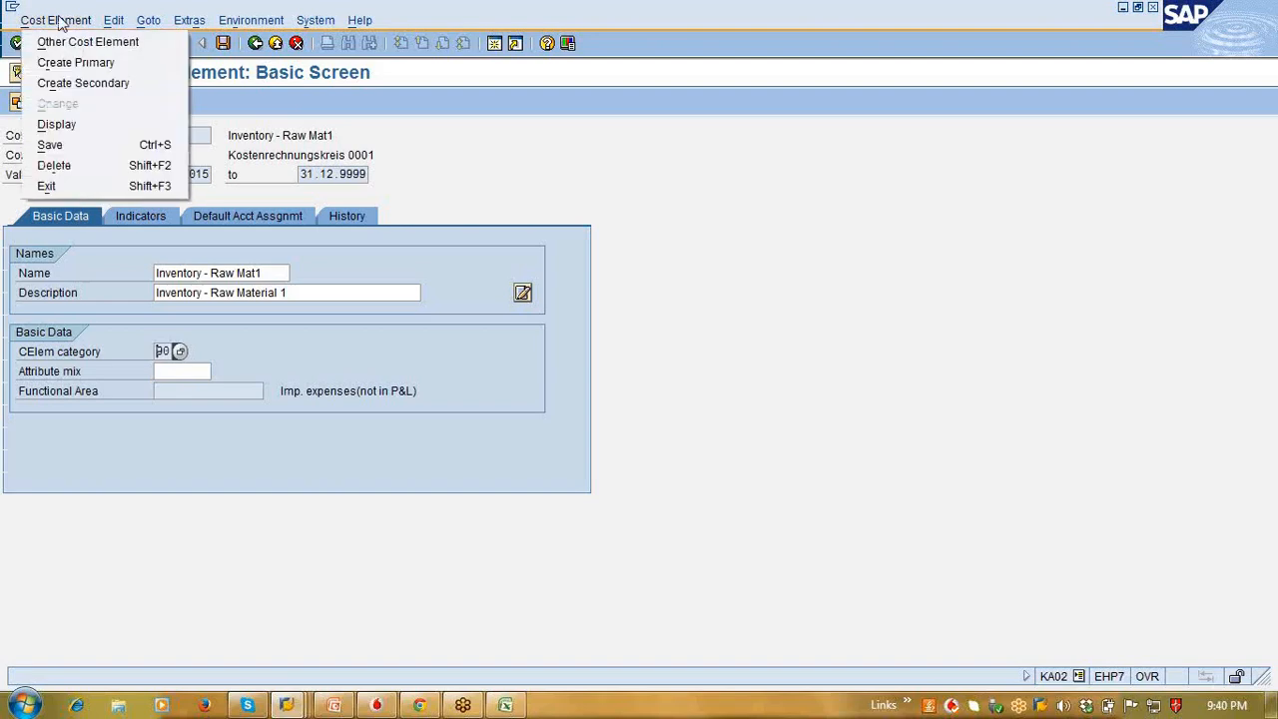
click(104, 82)
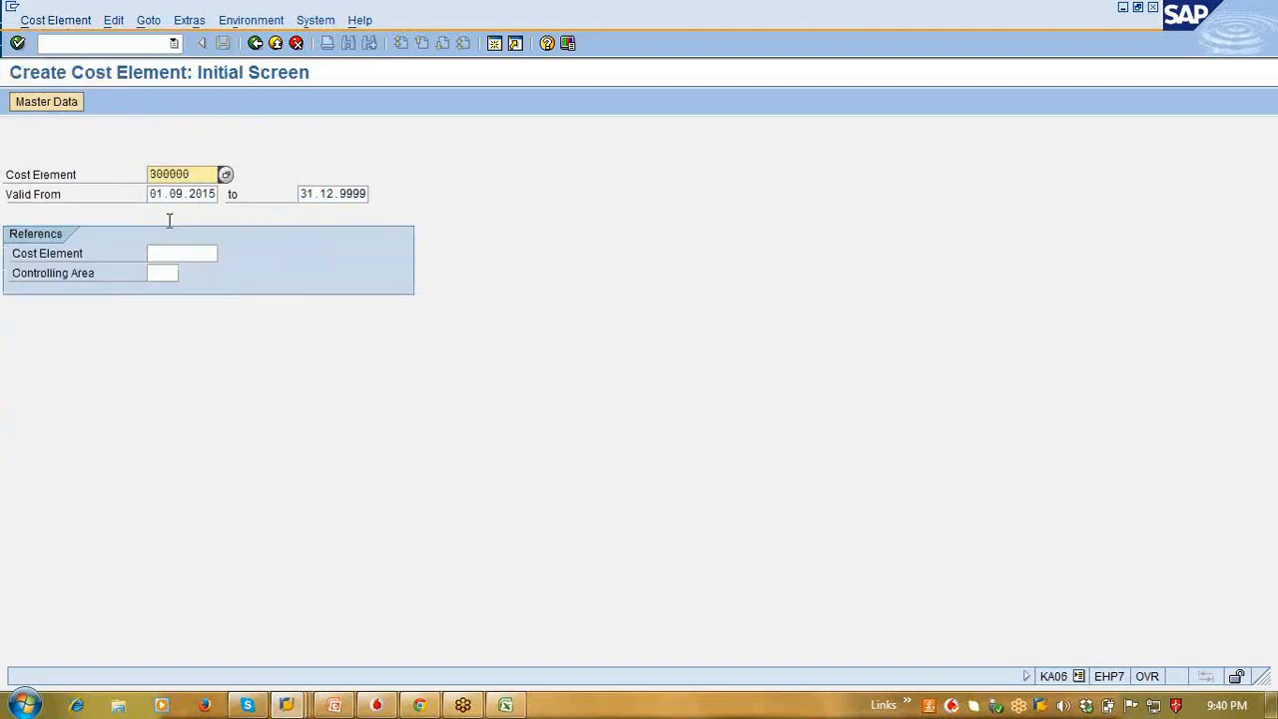
key(Return)
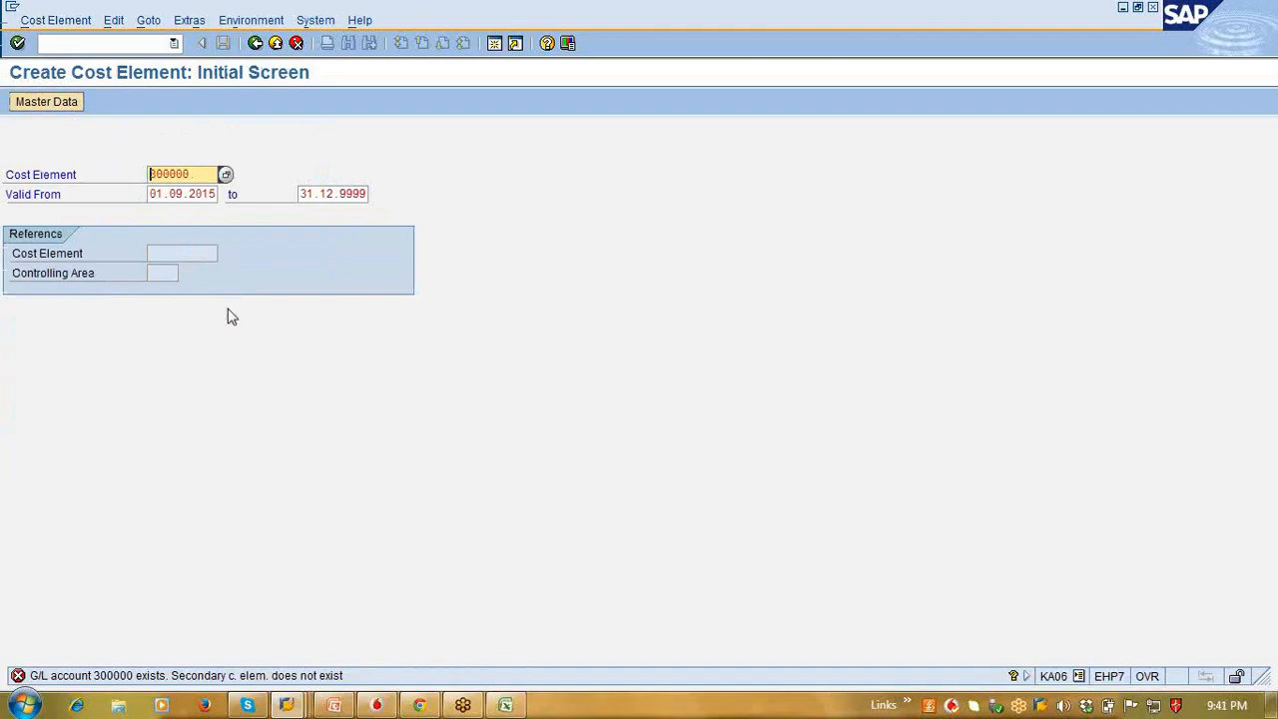
double_click(310, 682)
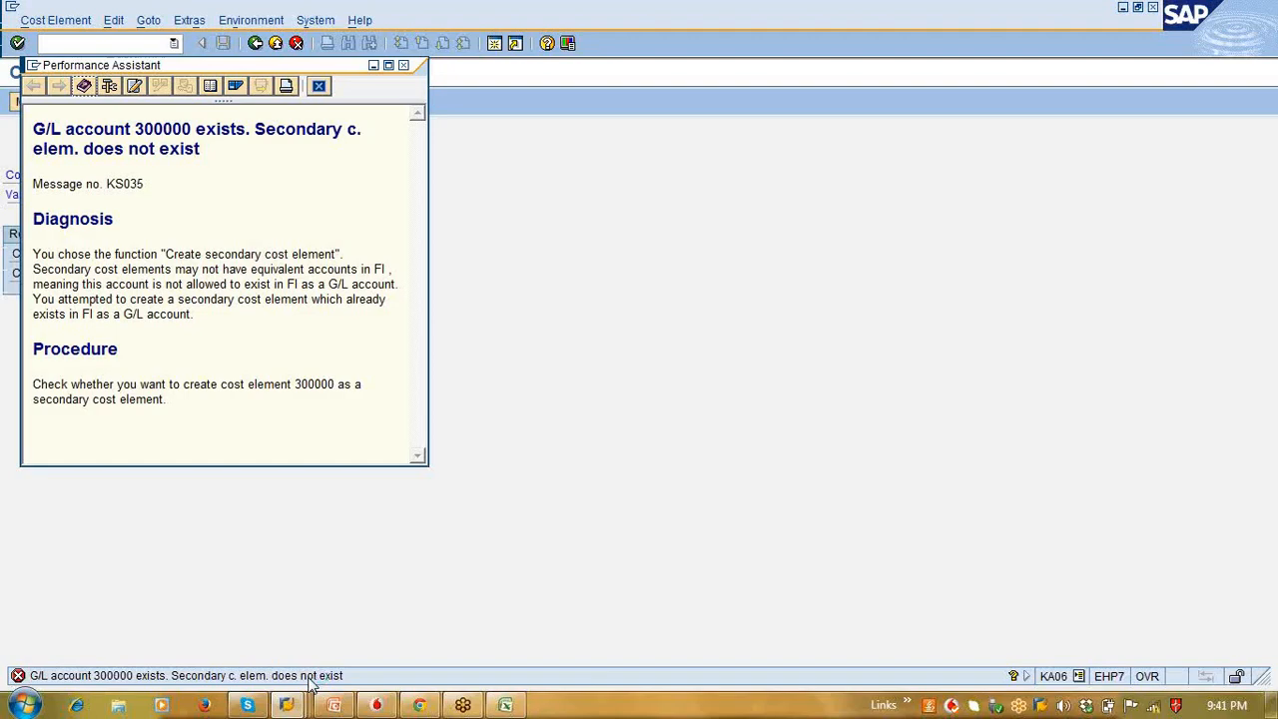
drag(335, 362, 314, 170)
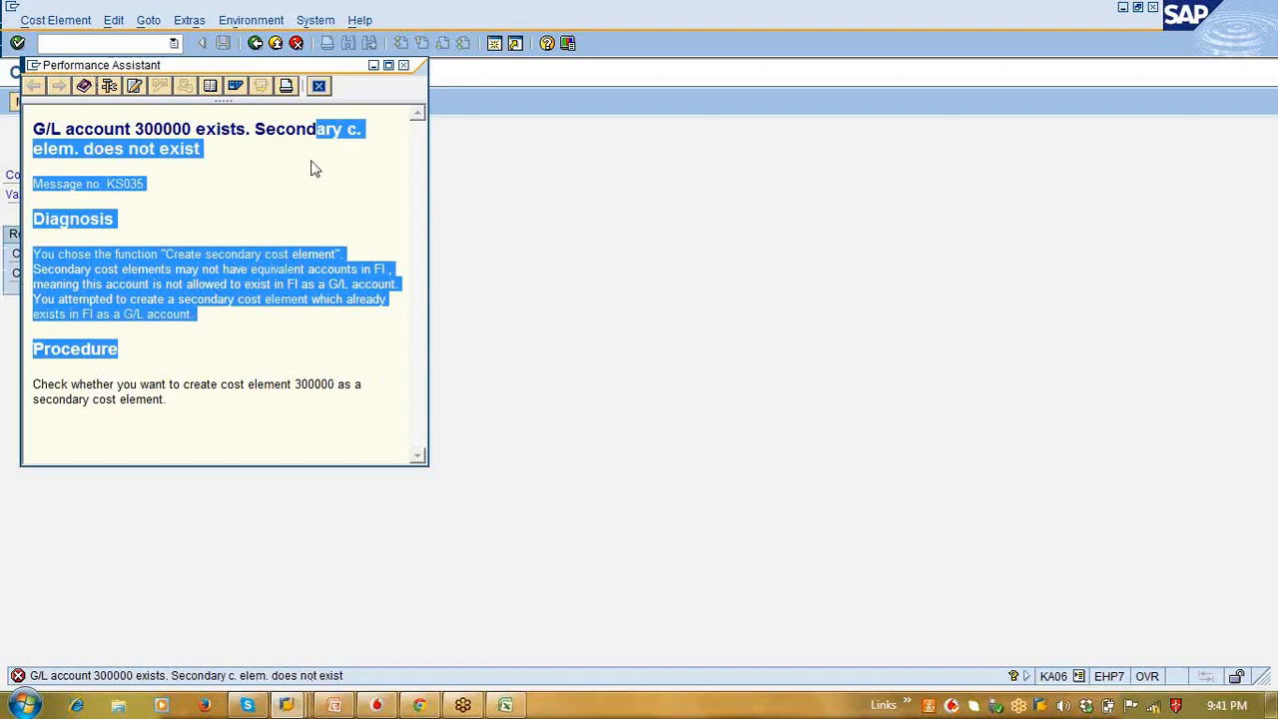
Step: Close the error explanation, leave the creation screen, and start KA06 again
key(Escape)
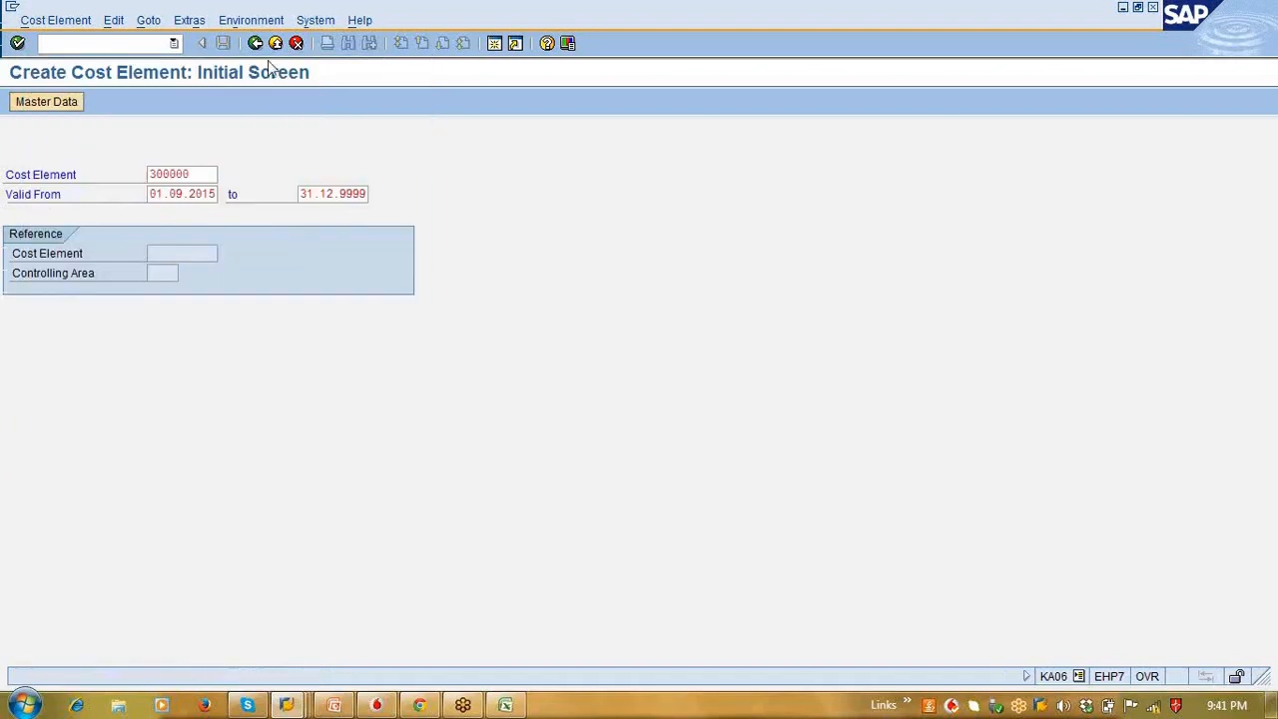
click(255, 43)
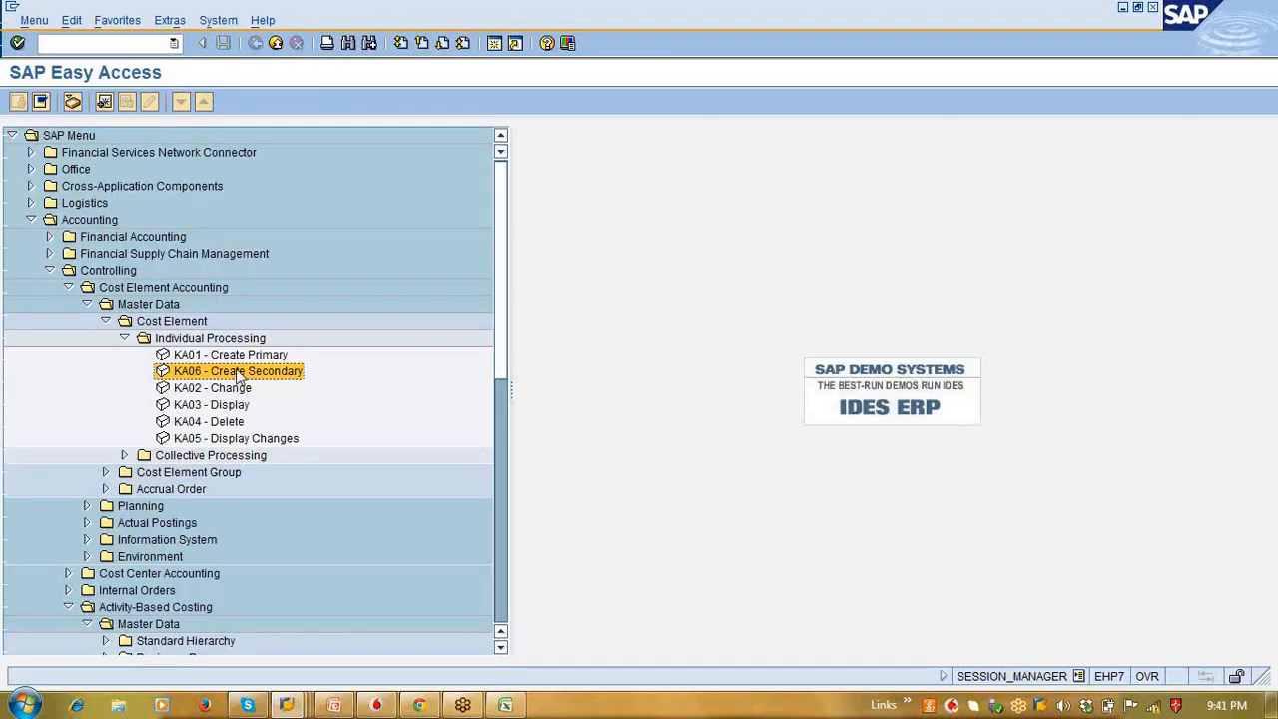
double_click(240, 374)
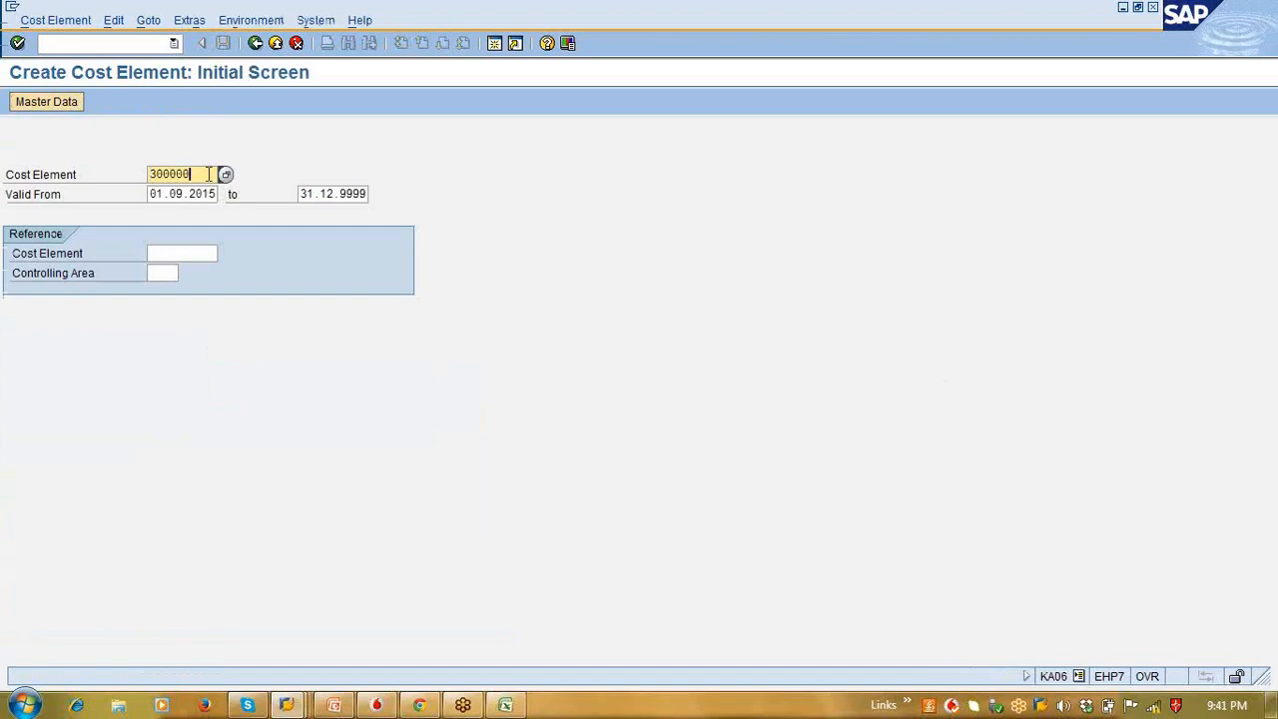
Step: Try to create a secondary cost element with number 999999
click(207, 174)
key(BackSpace)
key(BackSpace)
key(BackSpace)
key(BackSpace)
key(BackSpace)
key(BackSpace)
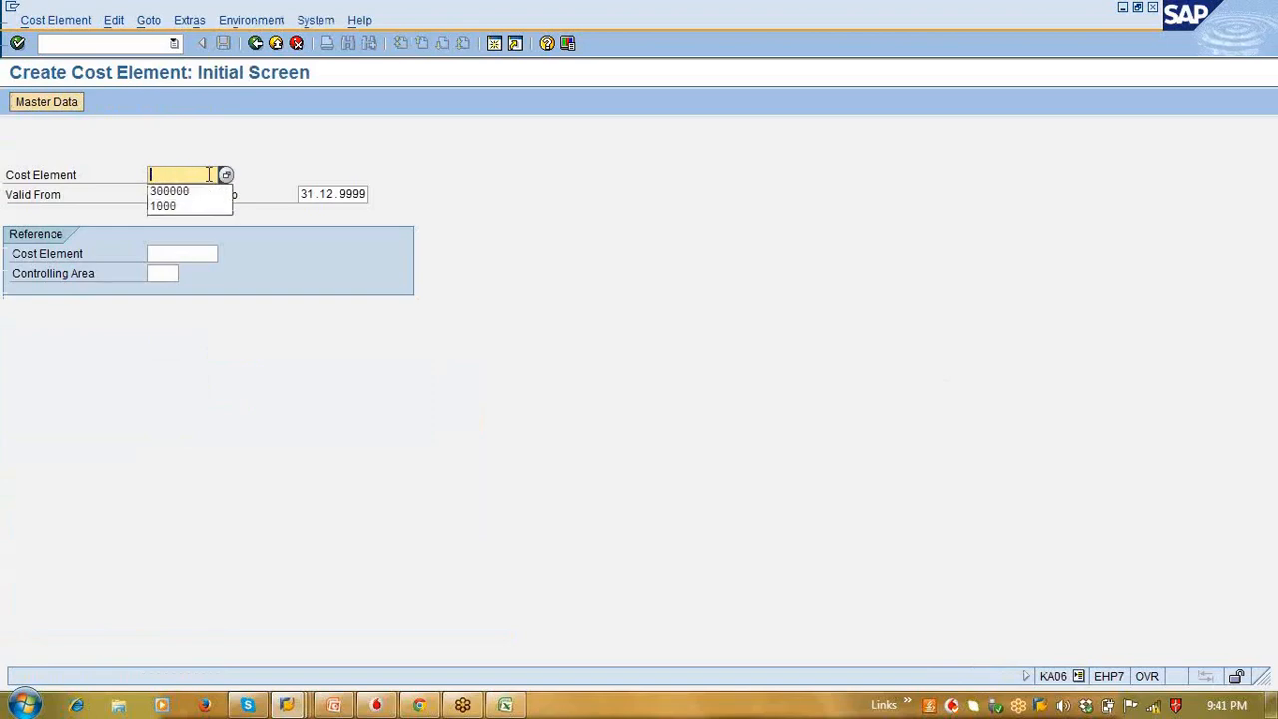
text(999999)
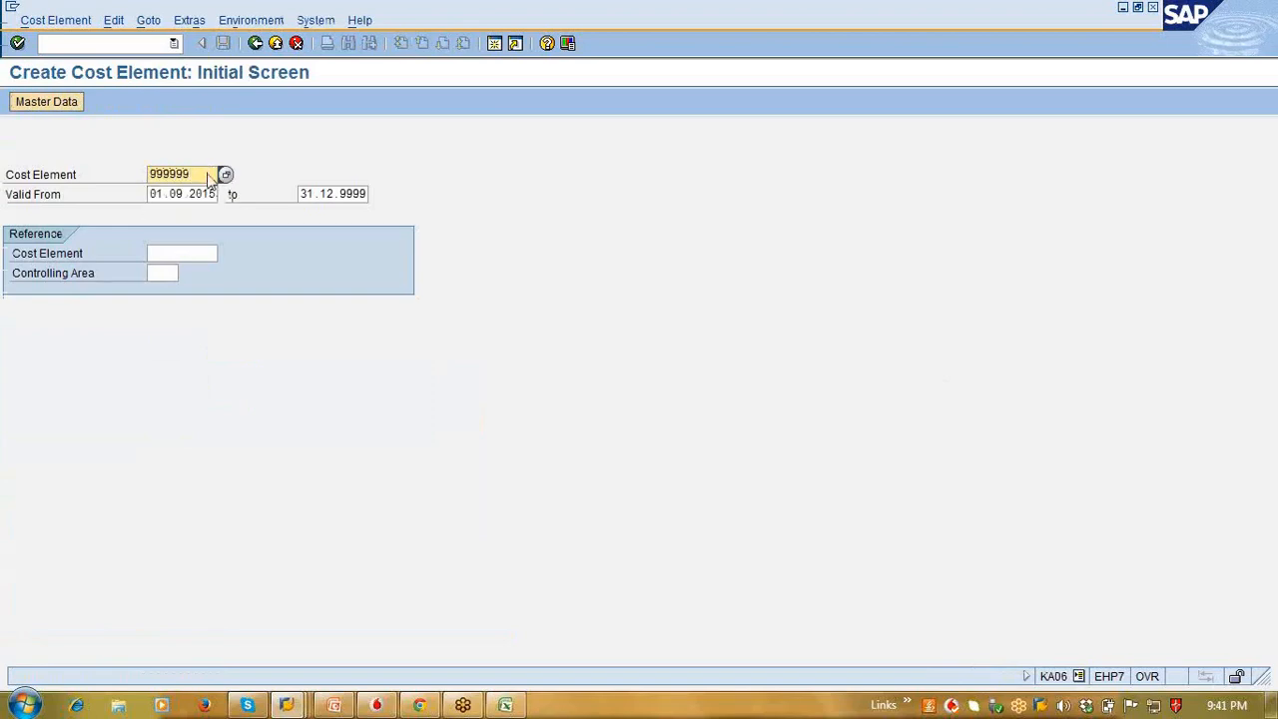
key(Return)
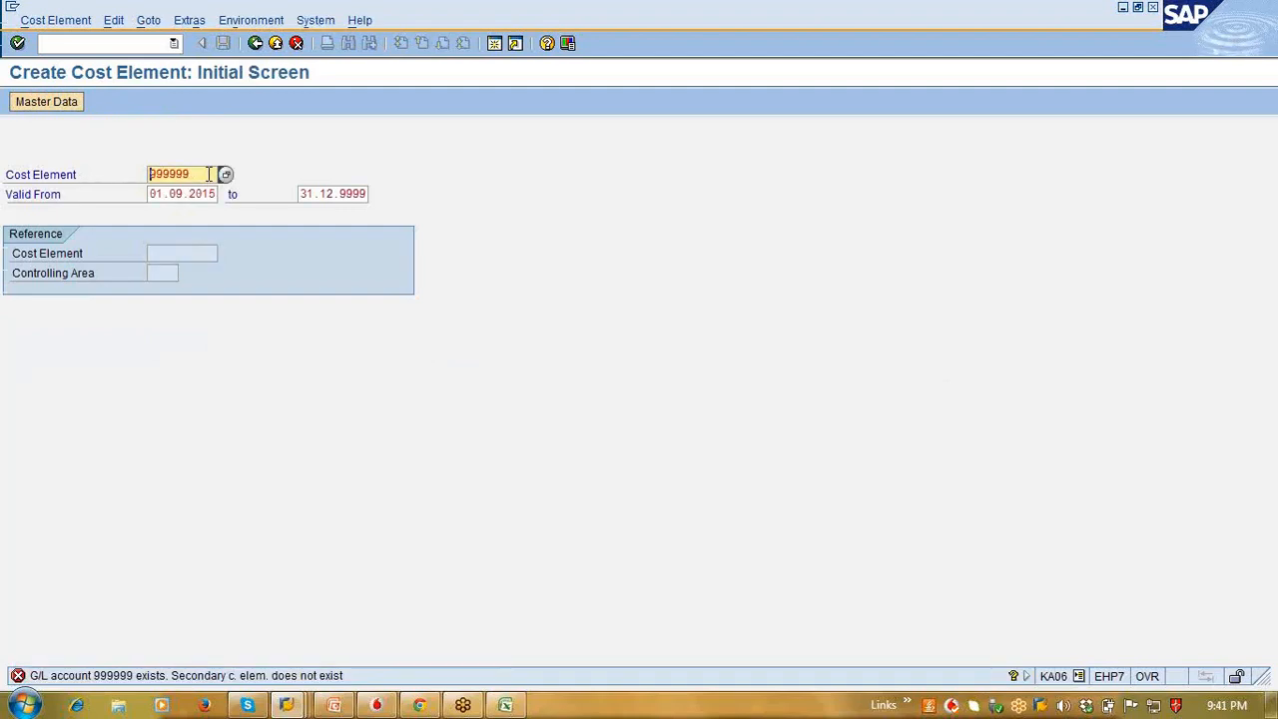
Step: Change the new secondary cost element's number to 39999, open its basic data, and name it test
key(Delete)
text(3)
key(Return)
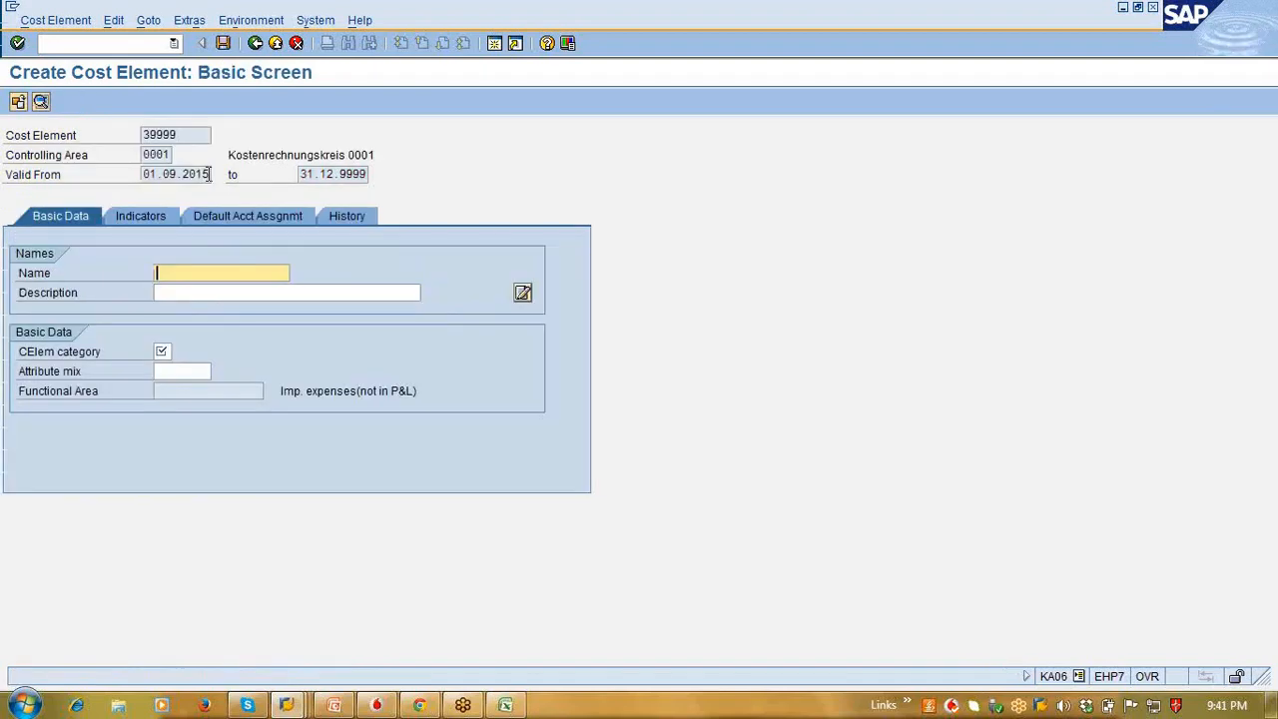
key(Tab)
key(Tab)
key(shift+Tab)
key(shift+Tab)
text(test)
key(Tab)
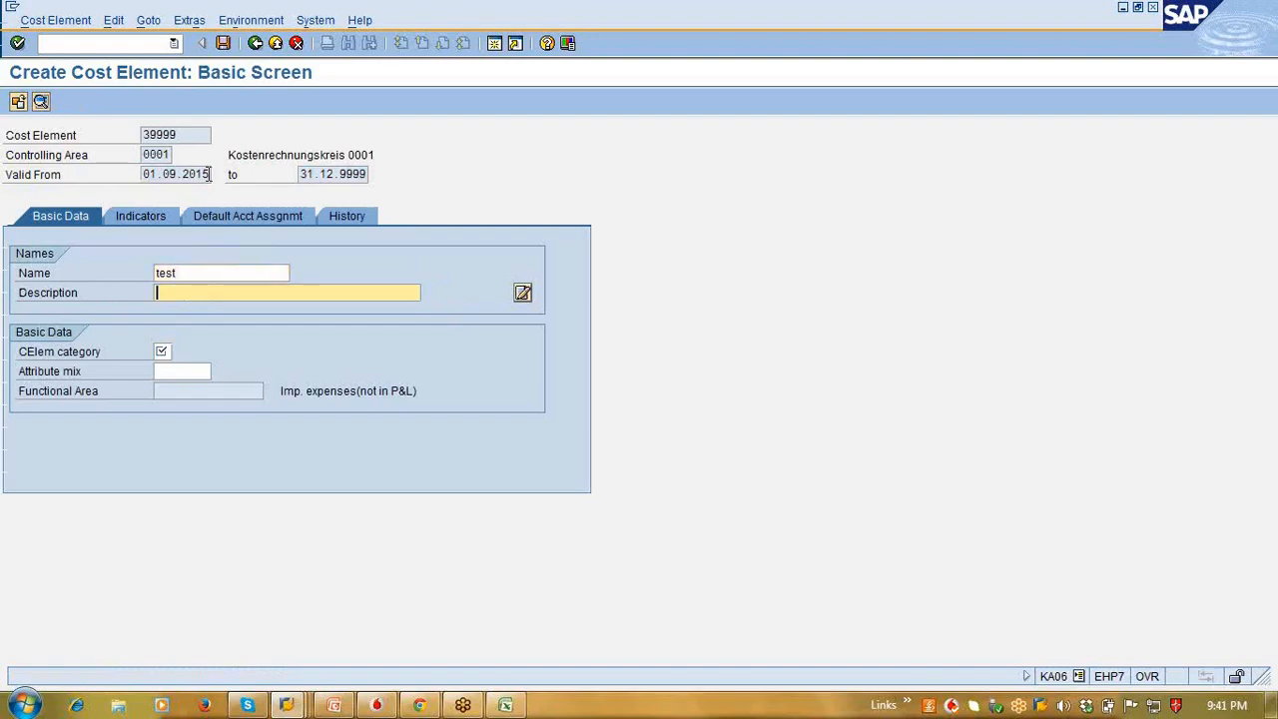
Step: Assign cost element category 43, Internal activity allocation, to cost element 39999
key(Tab)
key(F4)
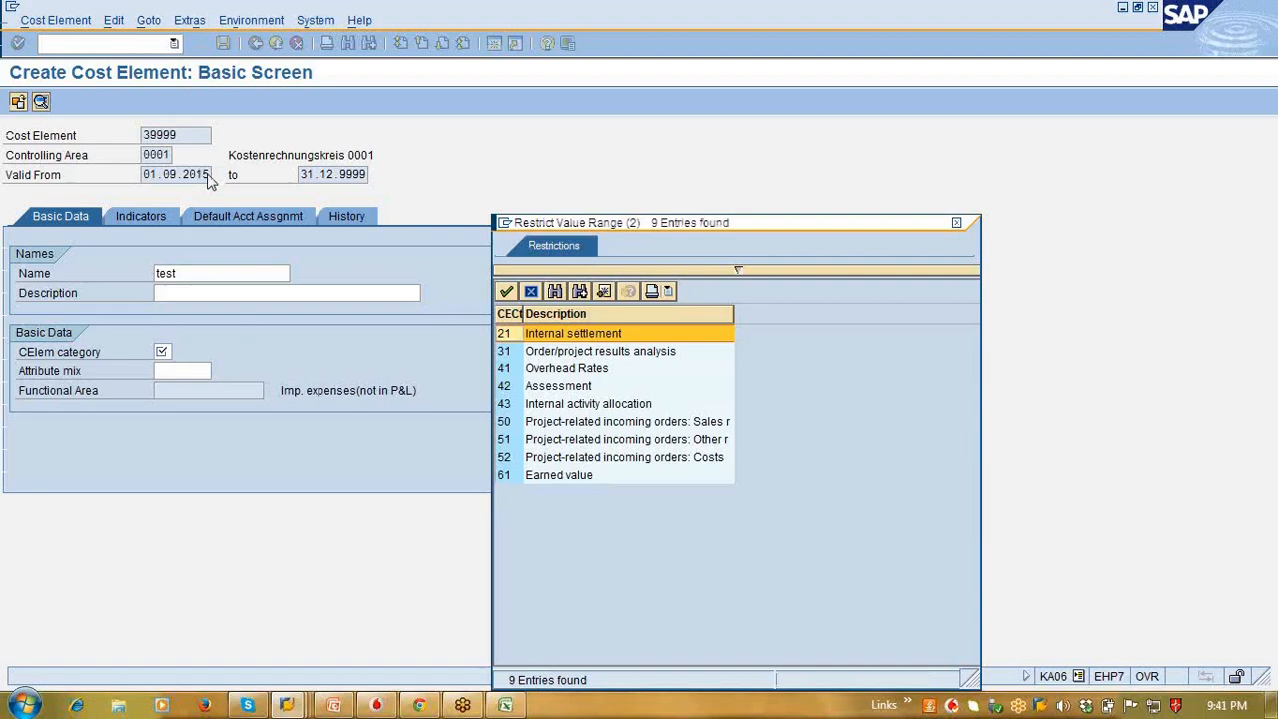
key(Down)
key(Down)
key(Down)
key(Down)
key(Down)
key(Up)
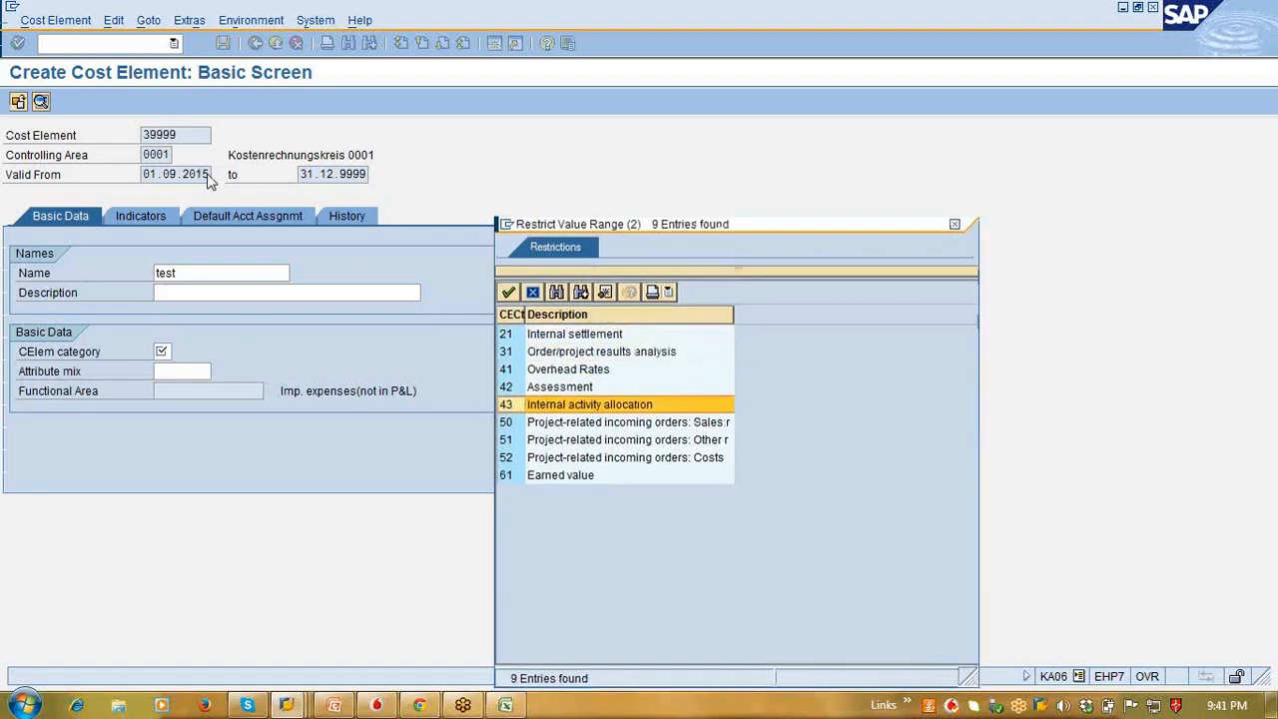
key(Return)
key(Return)
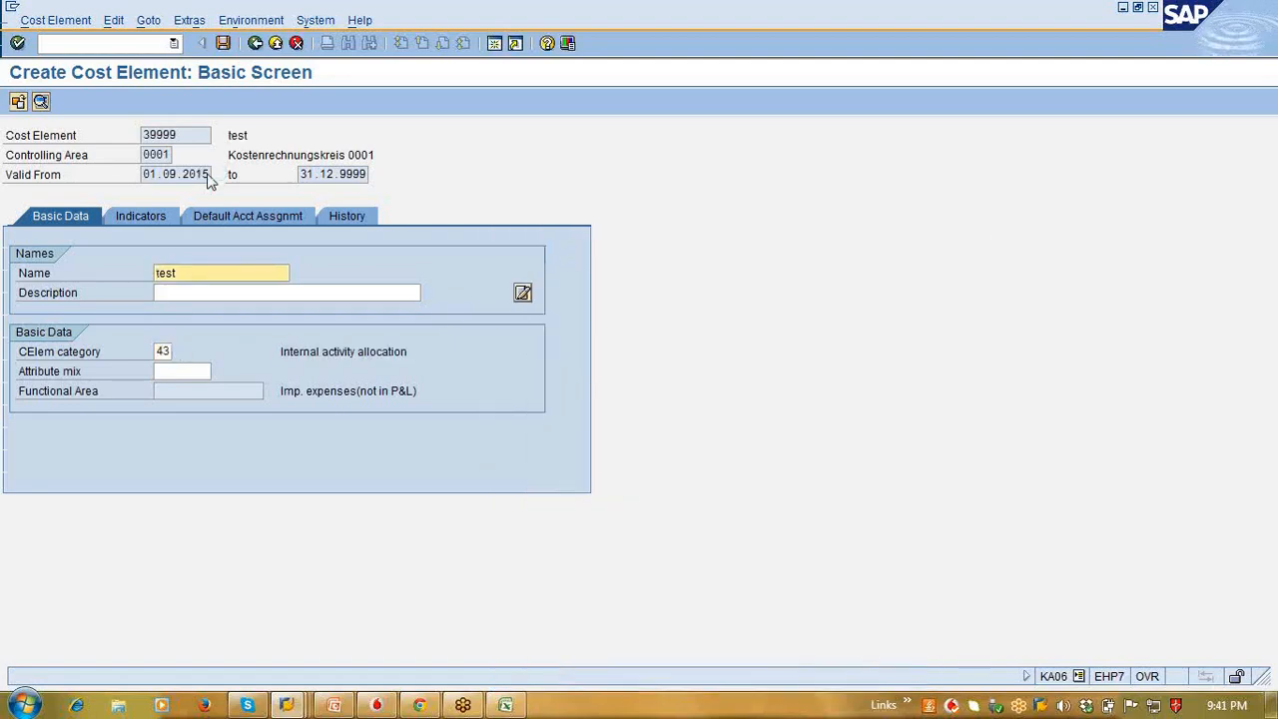
Step: Save cost element 39999 and switch back to the session where activity type MAINT is being created
click(197, 139)
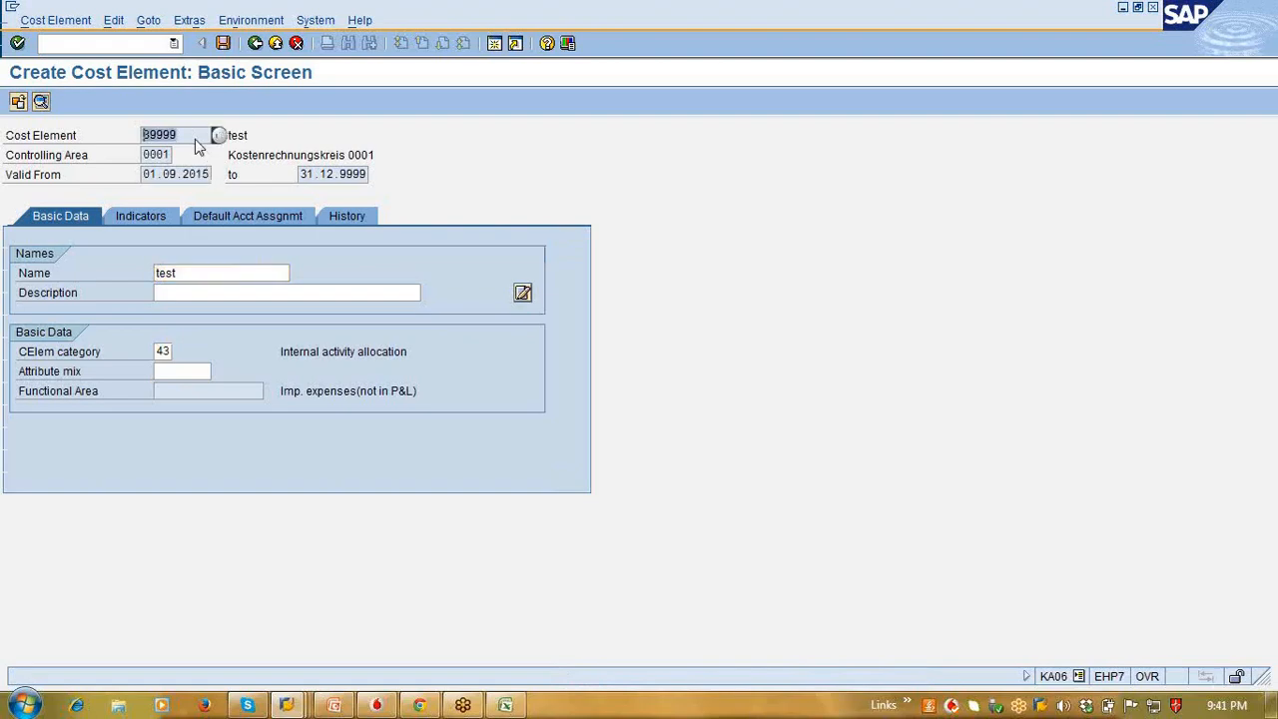
key(ctrl+s)
key(Return)
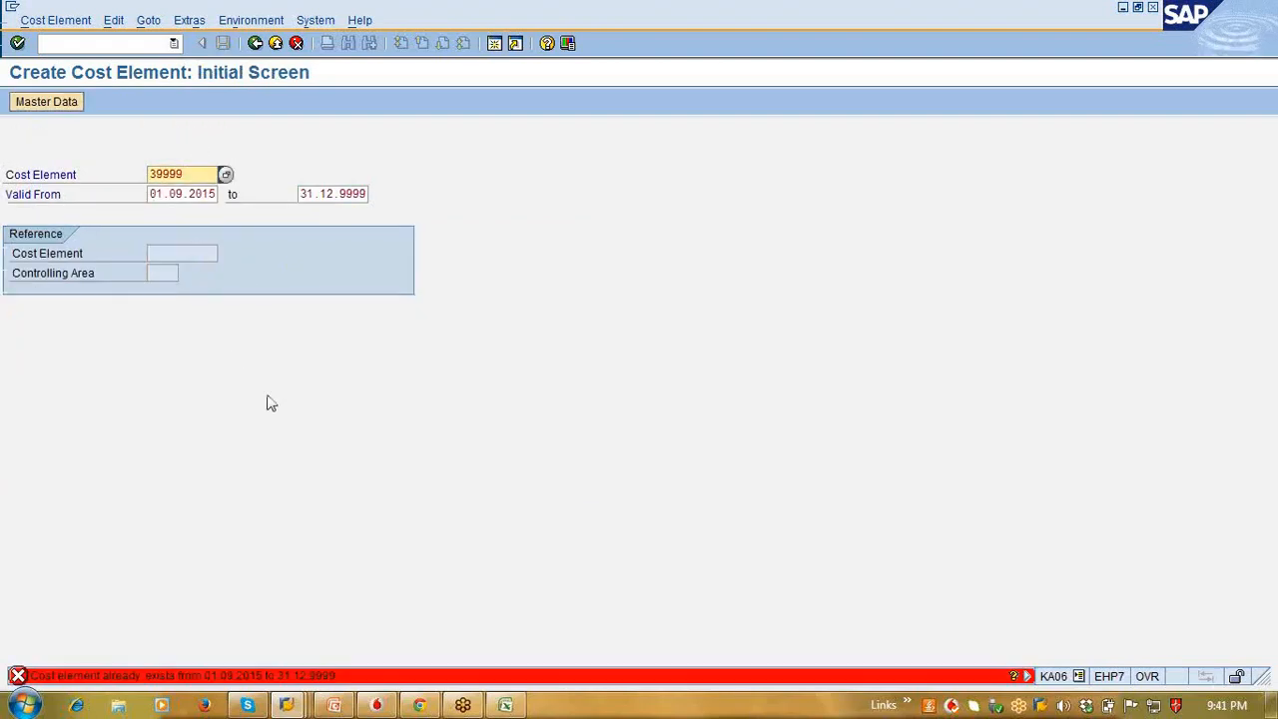
key(alt+Tab)
key(alt+Tab)
key(alt+Tab)
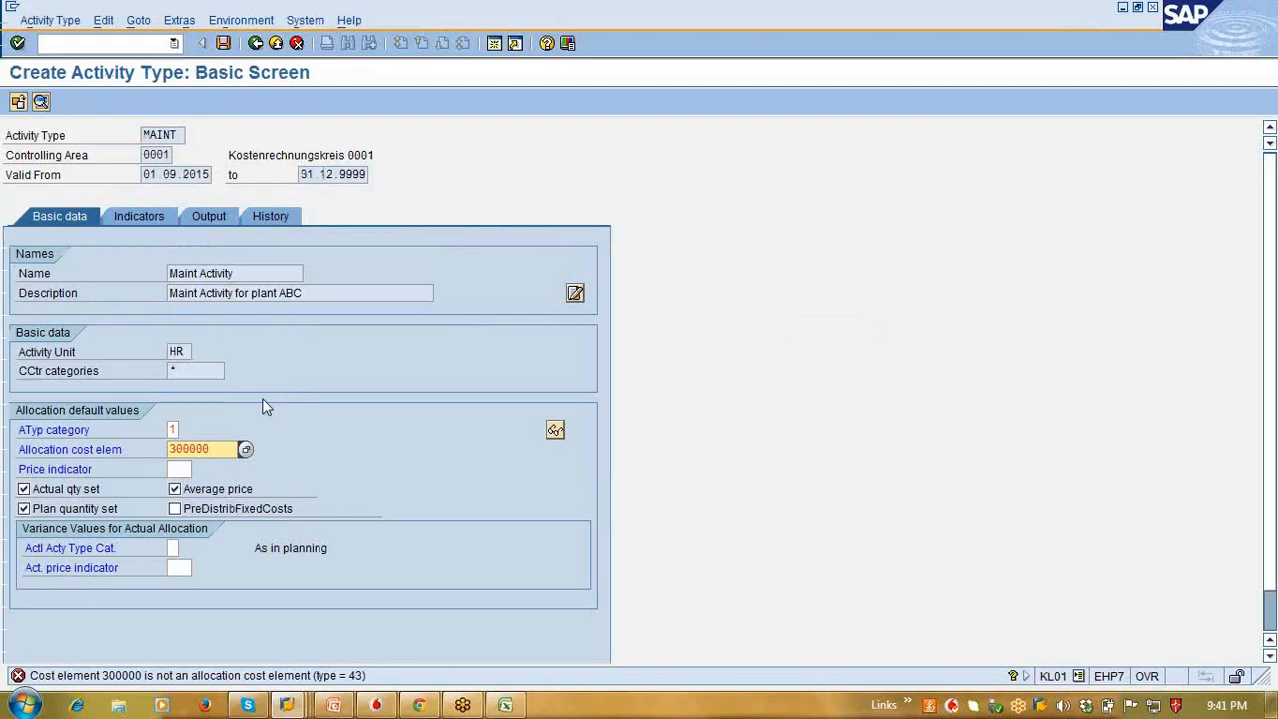
Step: Replace MAINT's allocation cost element with 39999 from the possible entries, and save the activity type
double_click(219, 457)
key(Return)
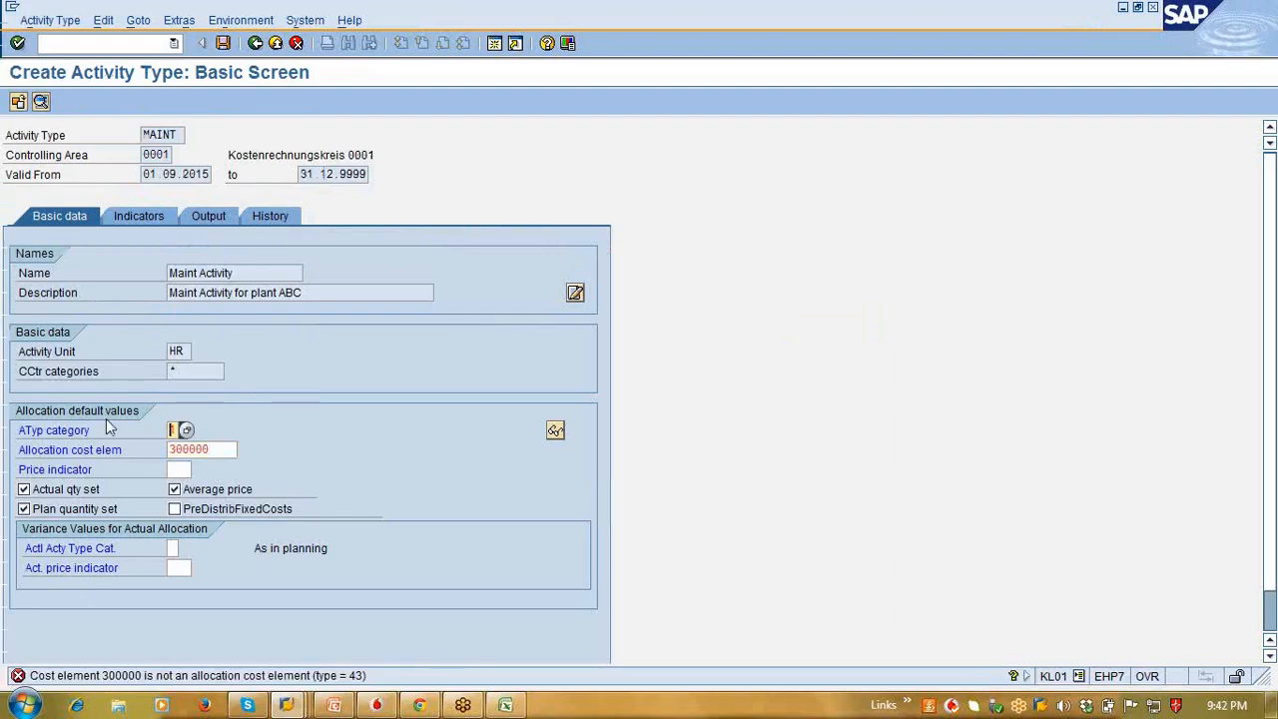
key(Tab)
text(3)
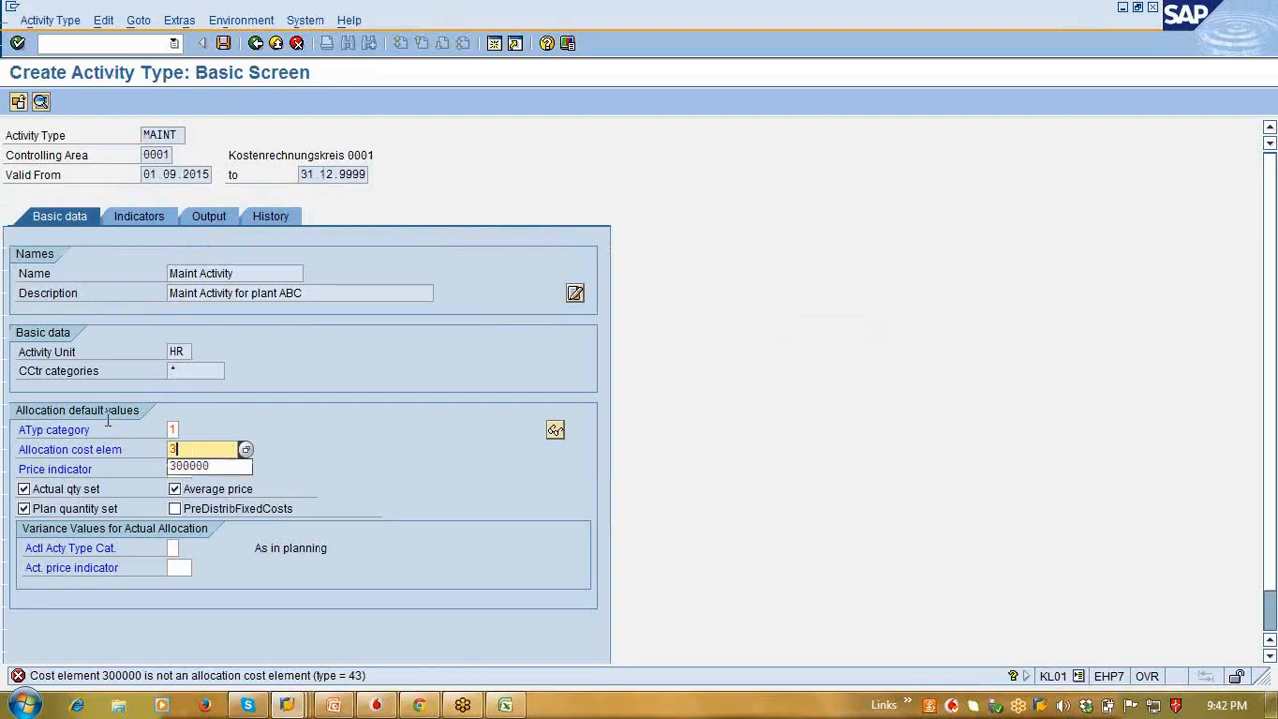
key(BackSpace)
key(F4)
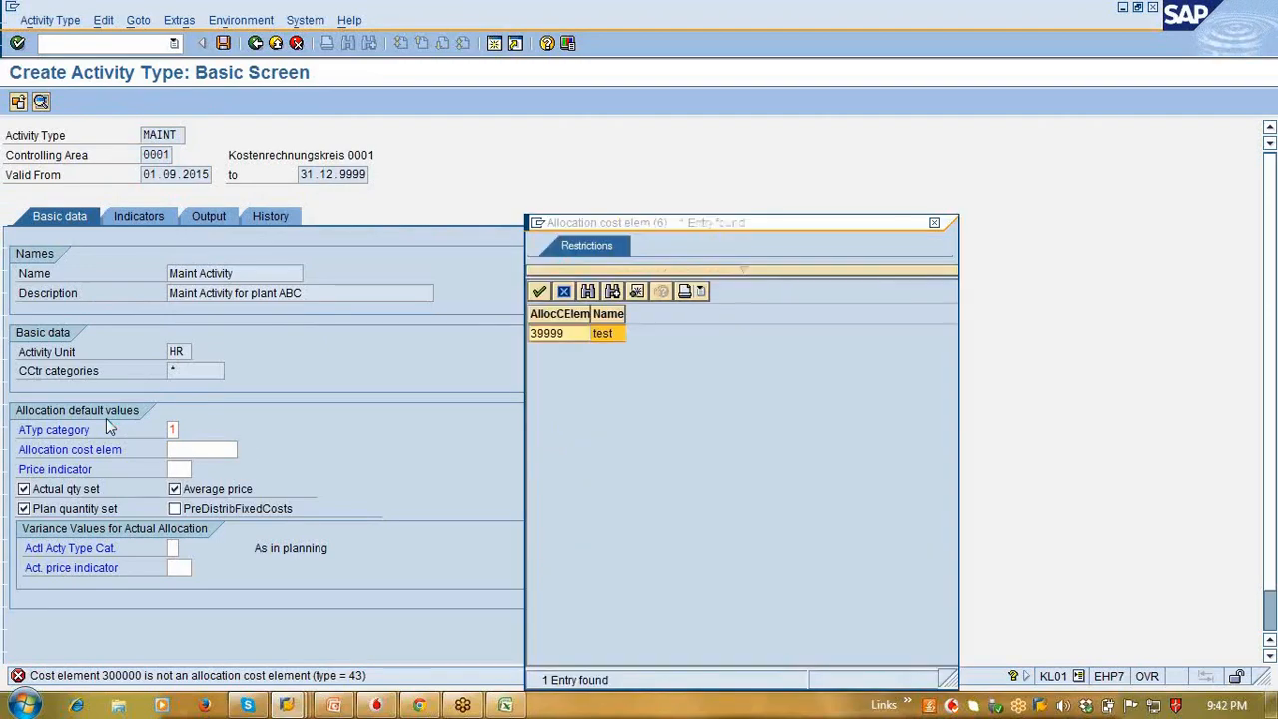
key(Return)
key(ctrl+s)
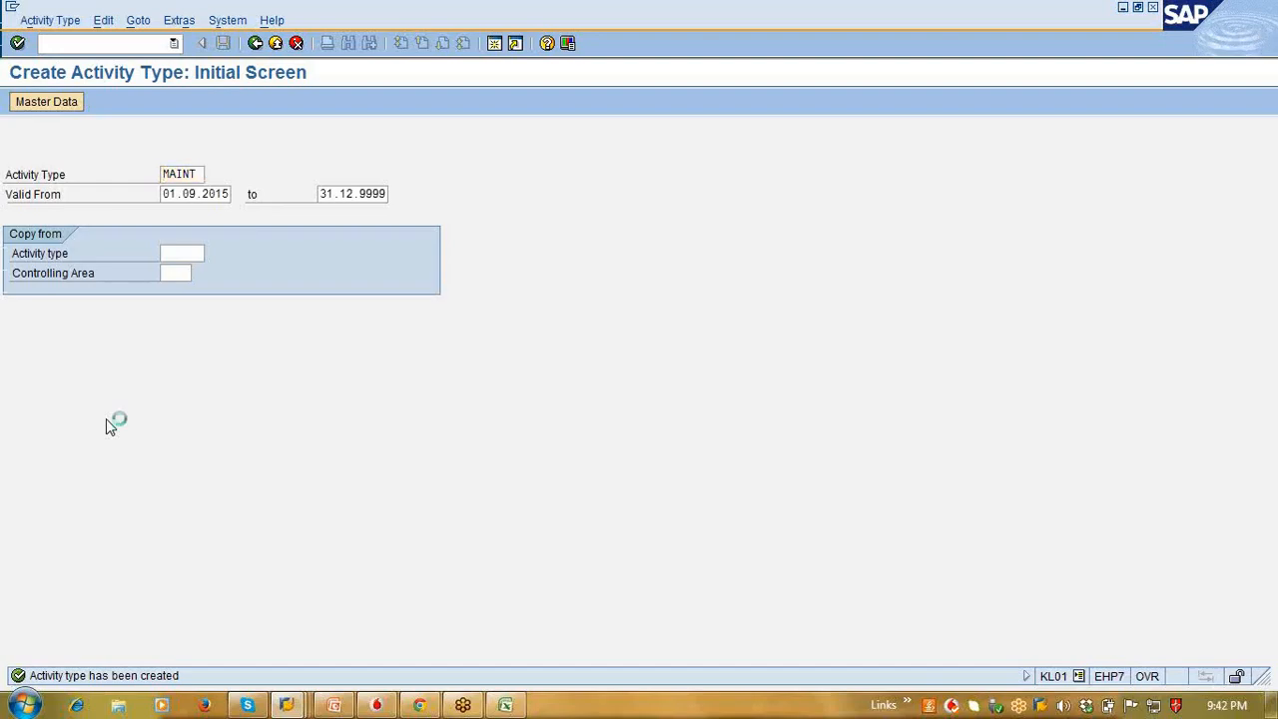
Step: Leave activity type creation and start activity type and price planning with transaction KP26
key(F3)
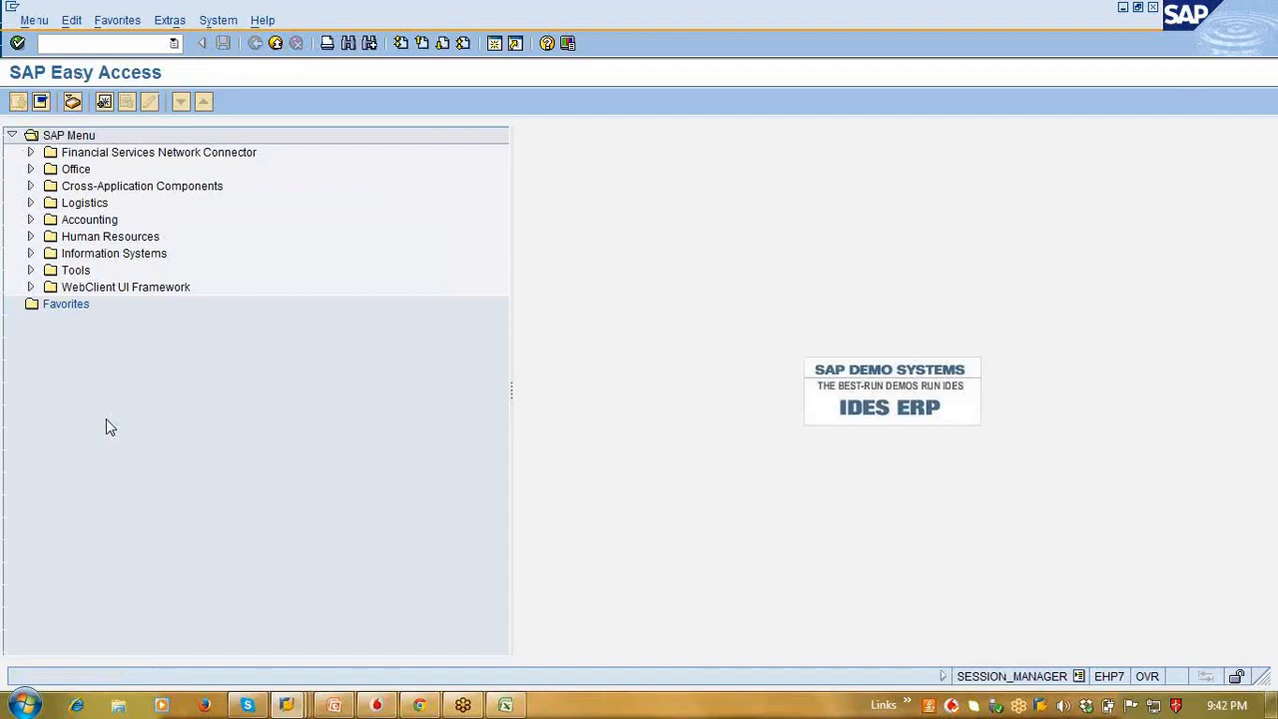
text(kp26)
key(Return)
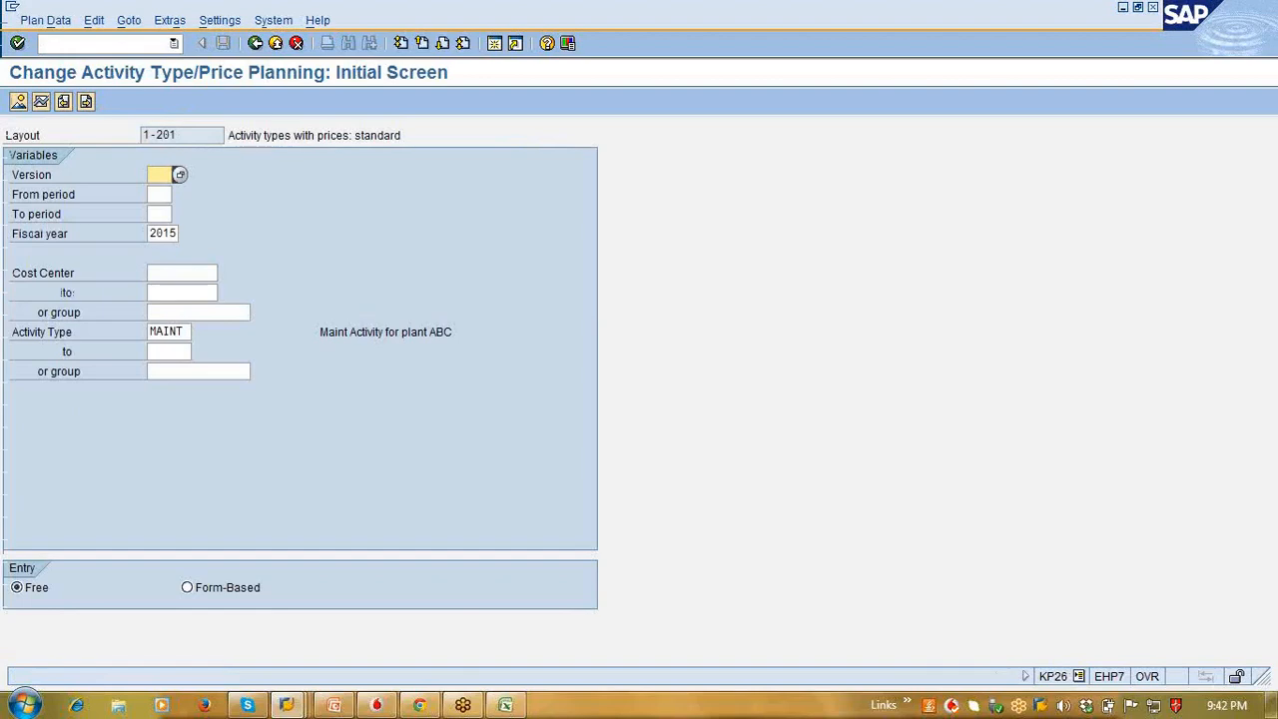
Step: Choose plan/actual version 0 and set the planning range from period 1 to period 12
key(BackSpace)
key(F4)
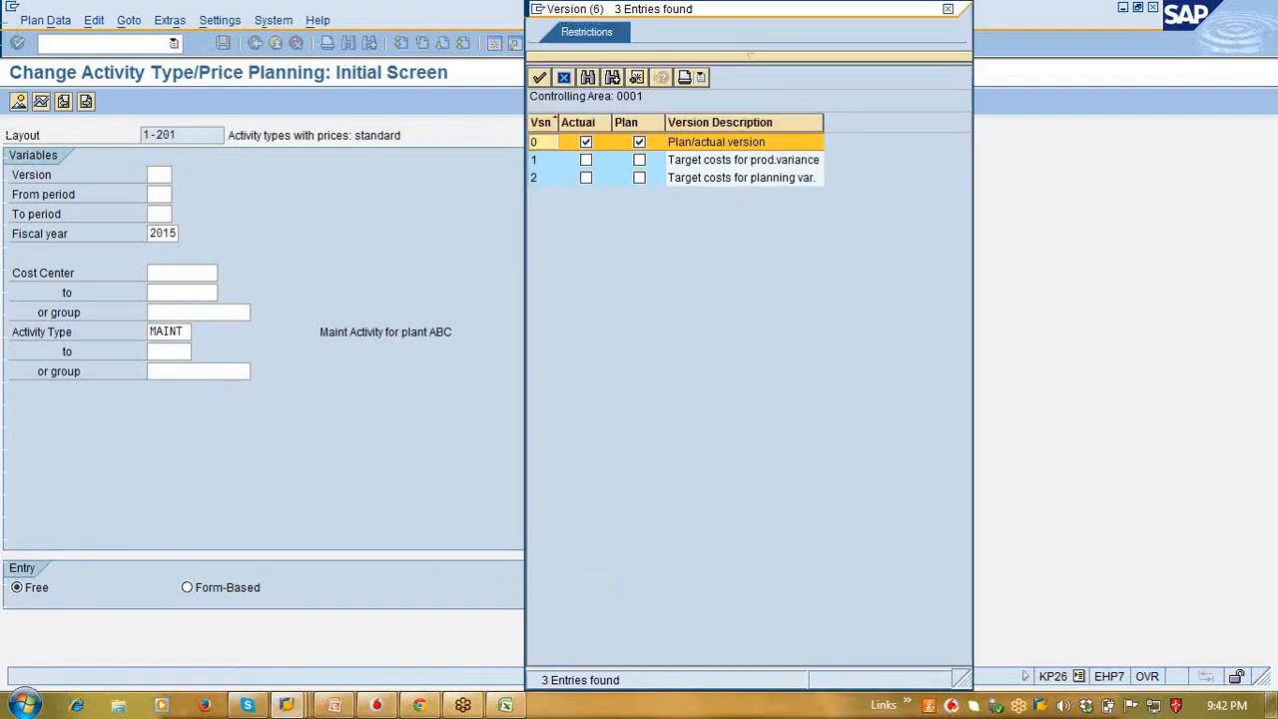
key(Return)
text(1)
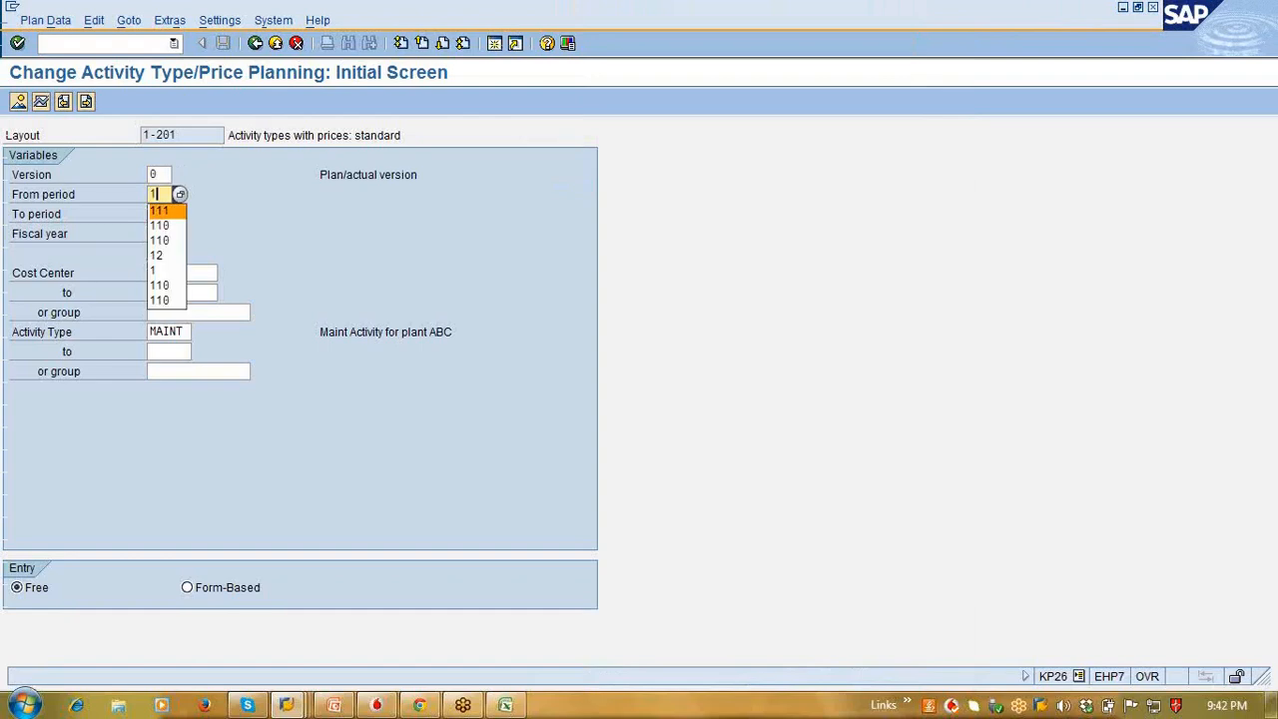
key(BackSpace)
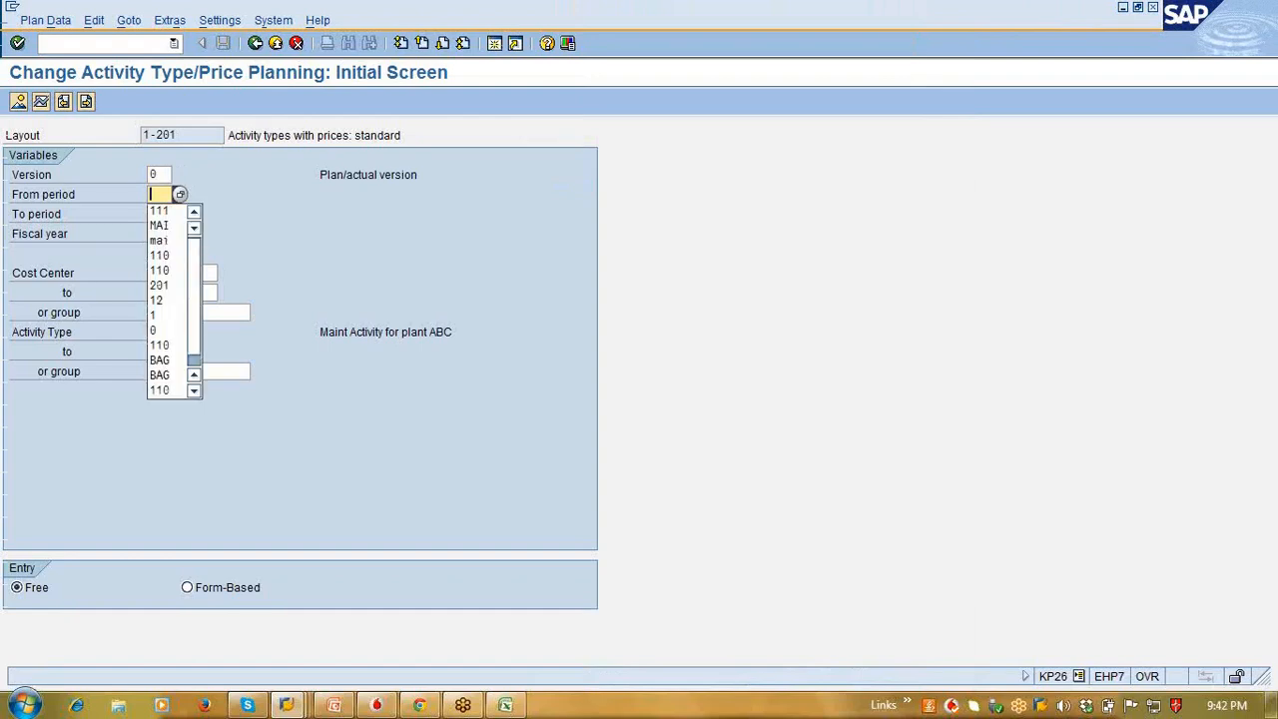
text(1)
key(Tab)
text(12)
key(Tab)
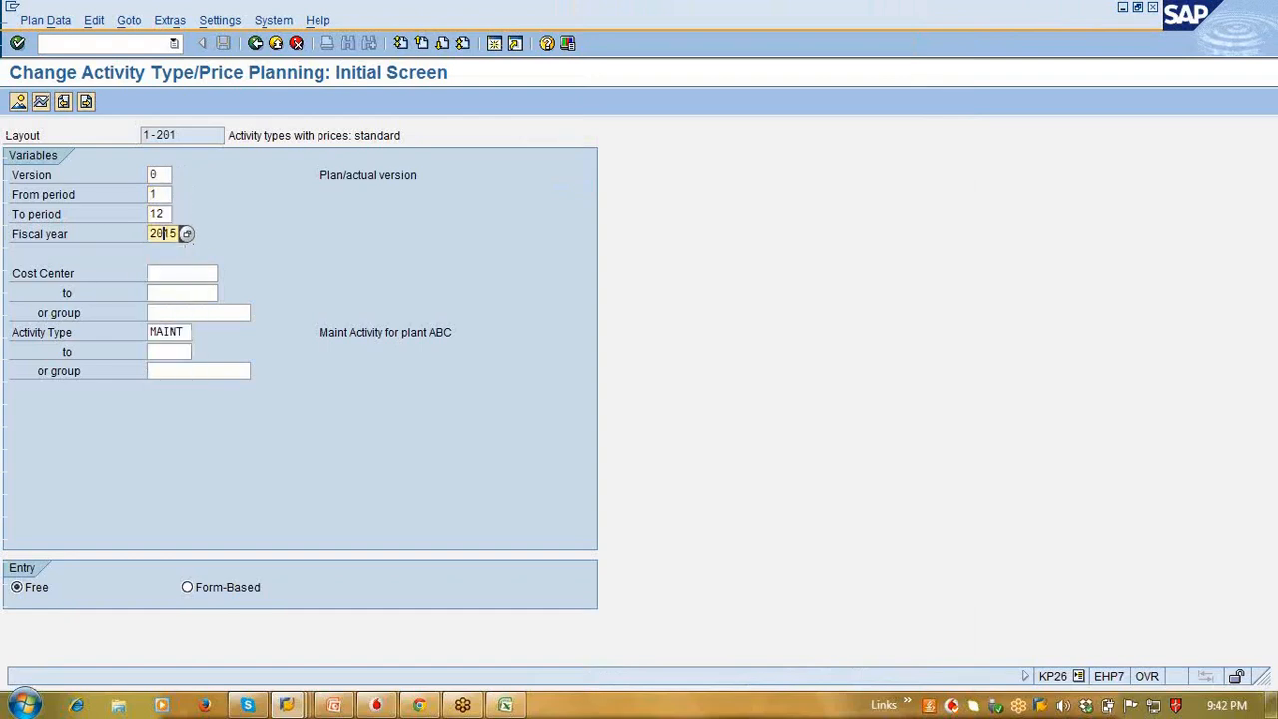
Step: Search for the available cost centers and choose TEST for the price planning
key(Tab)
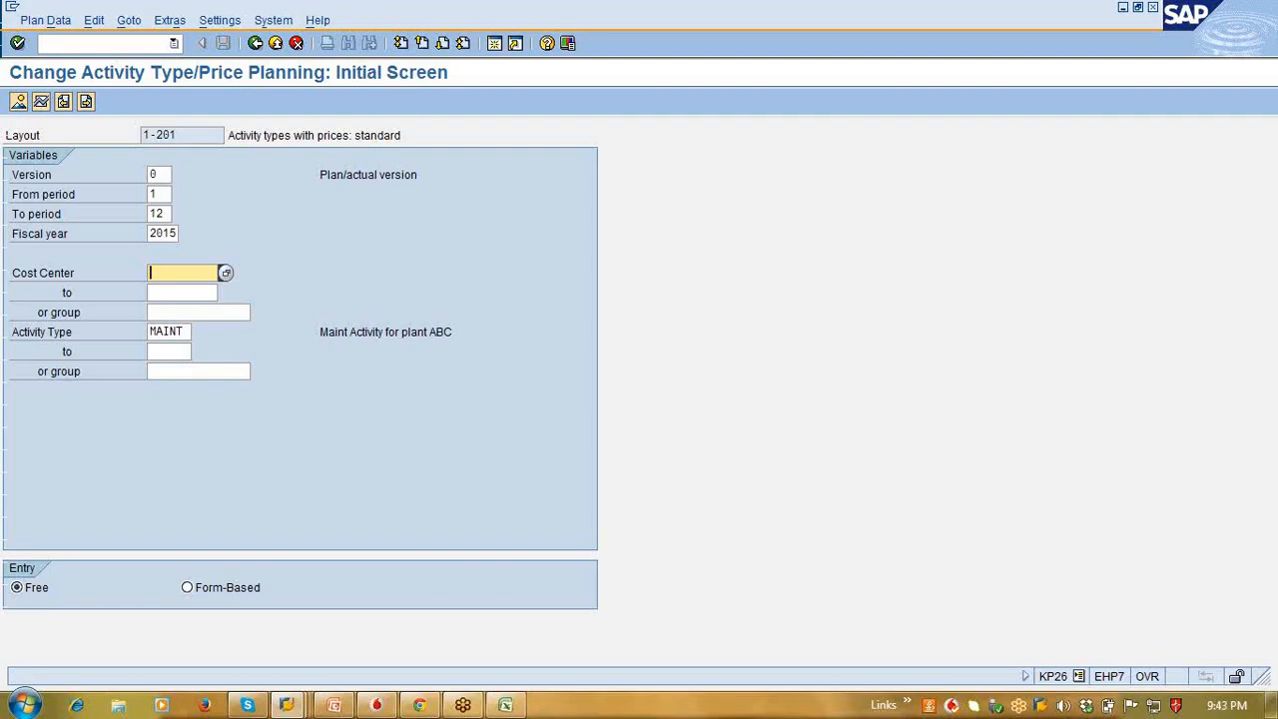
key(F4)
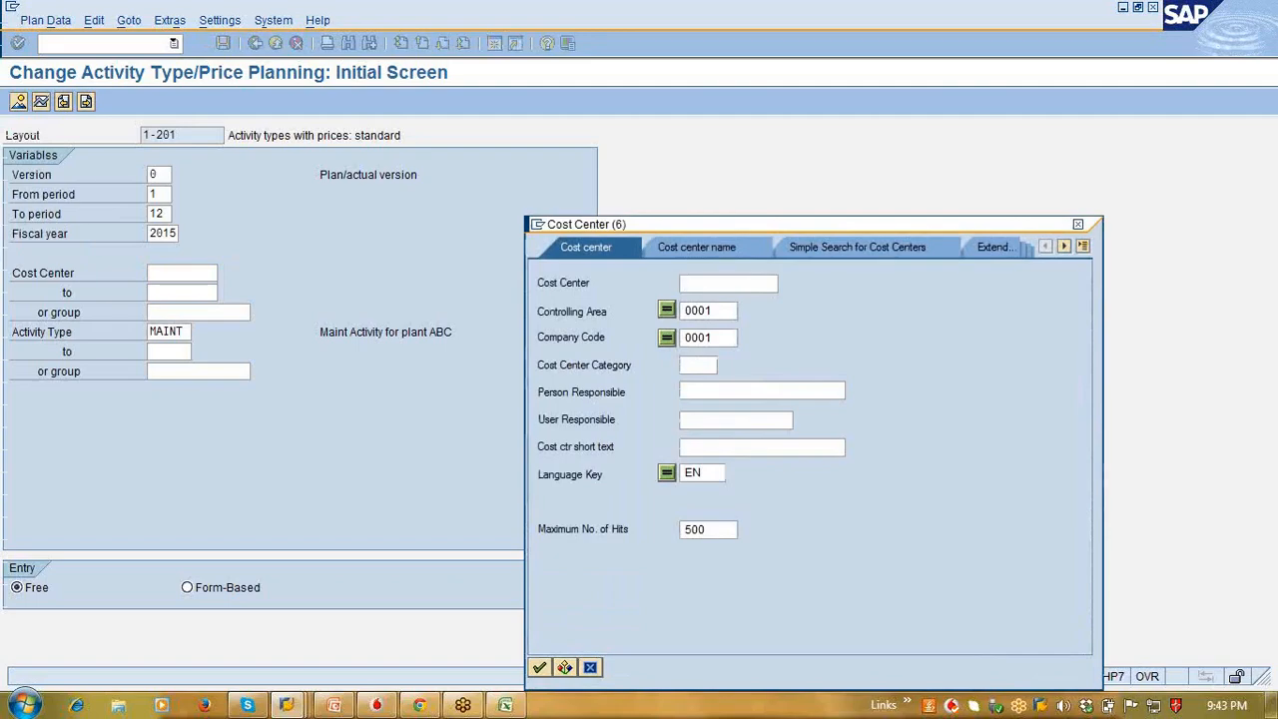
key(Return)
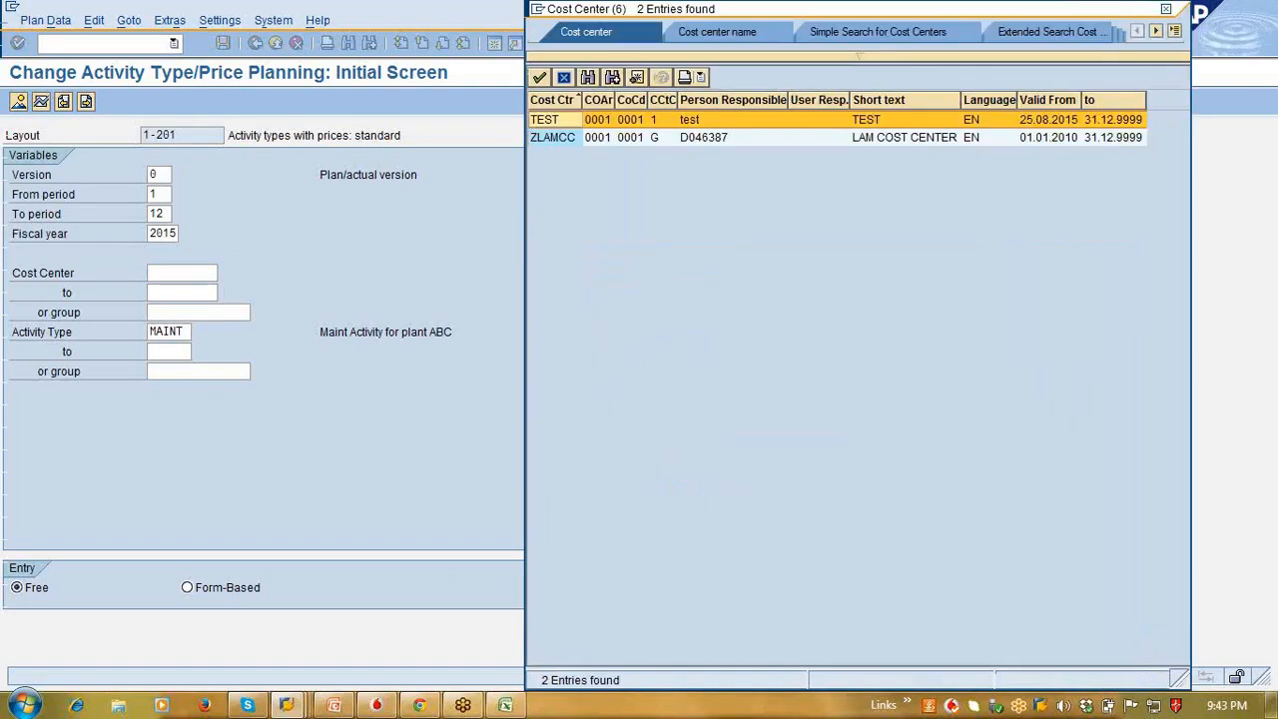
key(Return)
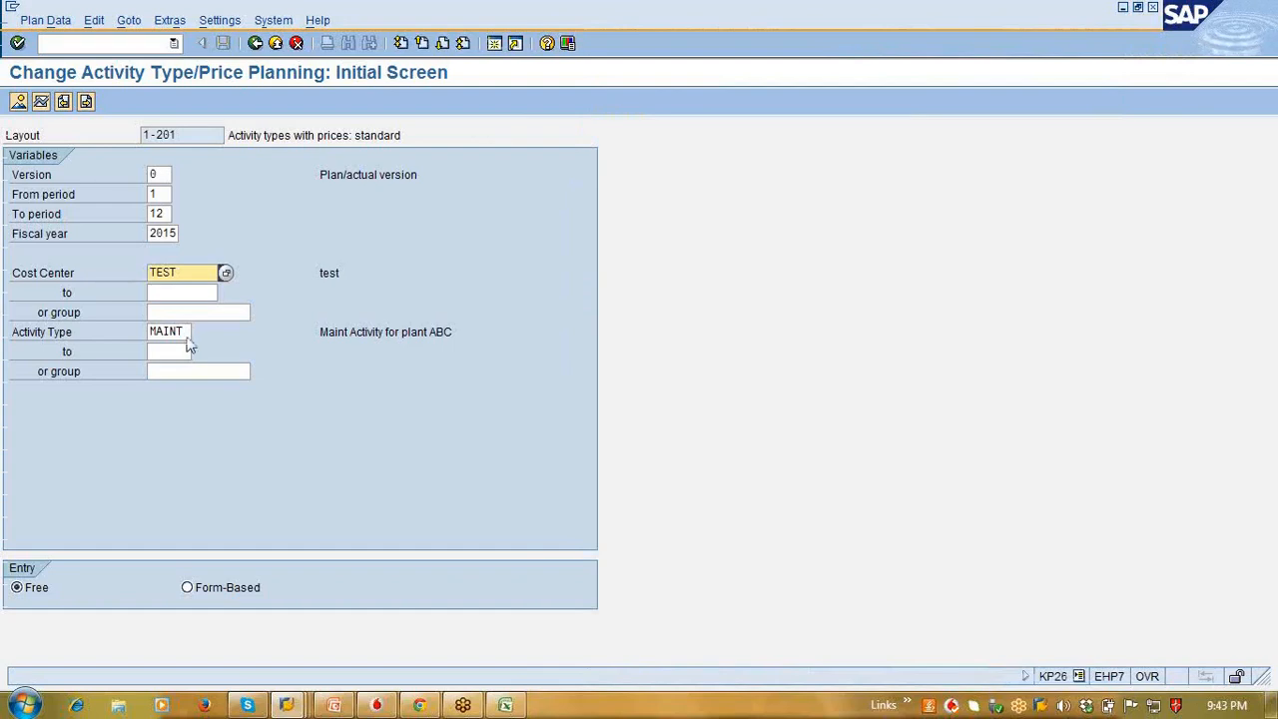
Step: Set the entry mode to Form-Based and try to open the planning screens for cost center TEST and activity type MAINT
click(242, 590)
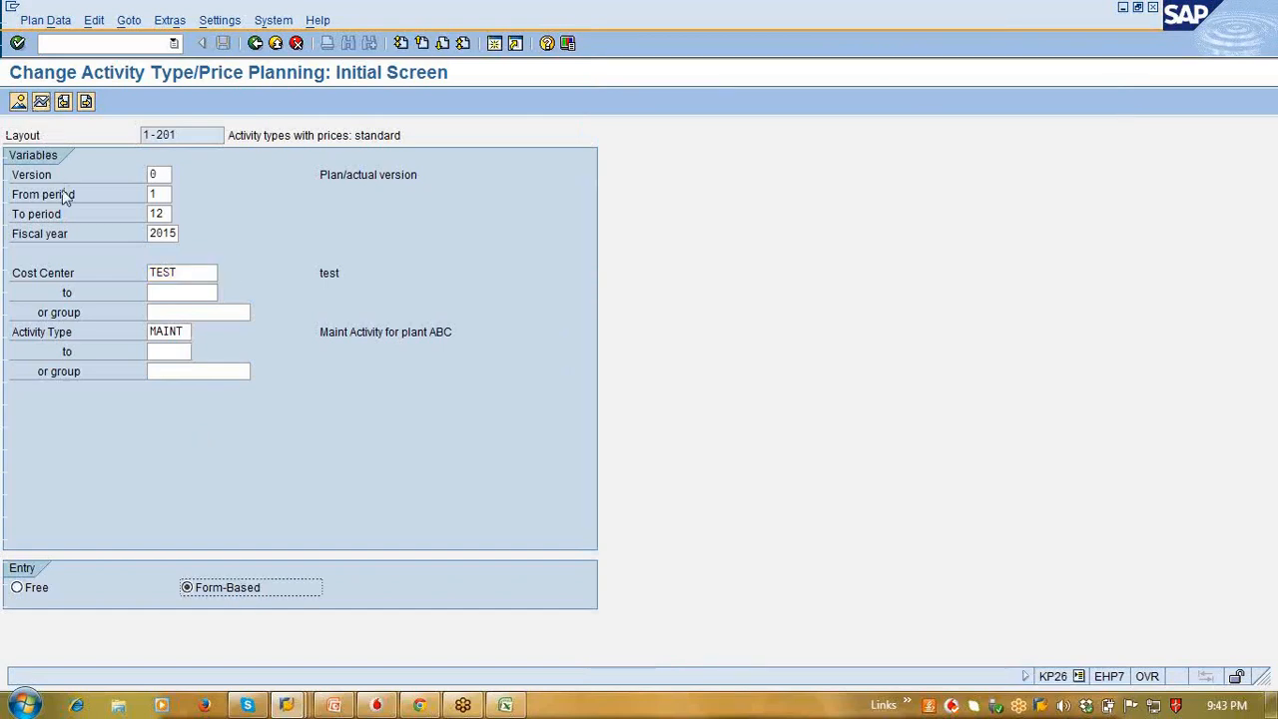
click(52, 139)
key(Return)
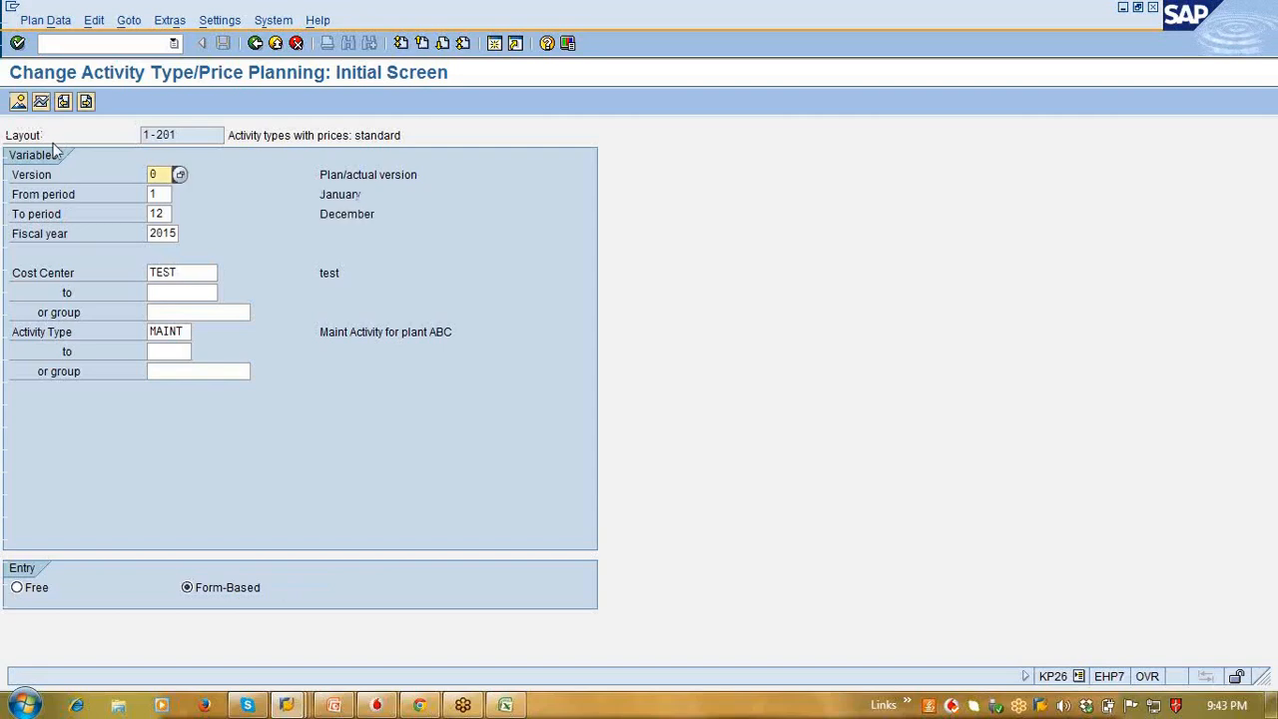
click(26, 105)
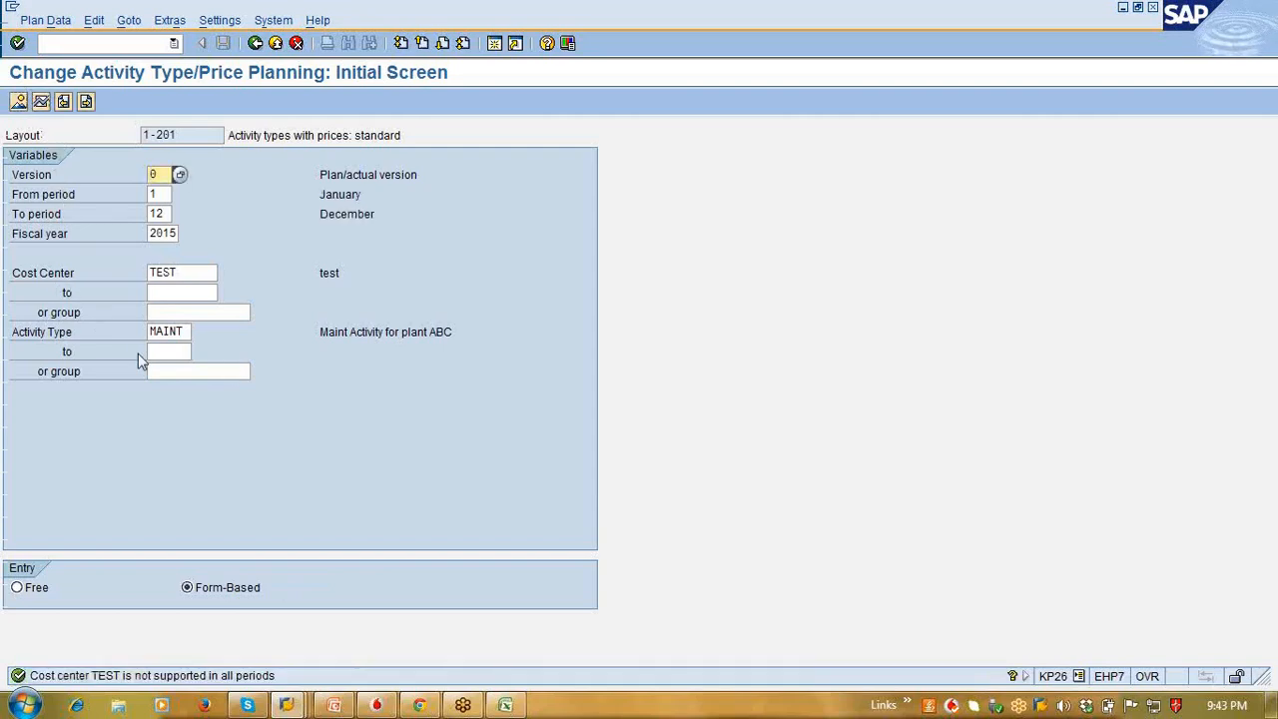
click(41, 103)
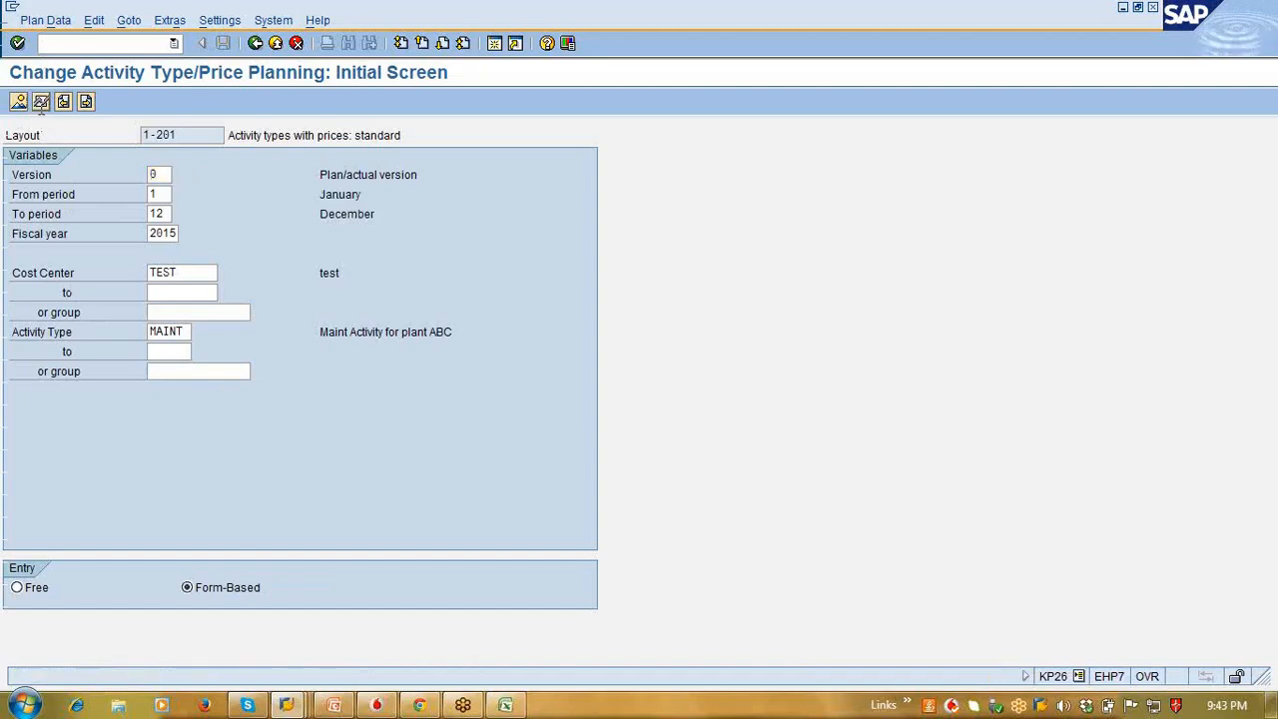
Step: Read the message details about cost center TEST, and try to open the planning screen with the end period set to 6
click(259, 680)
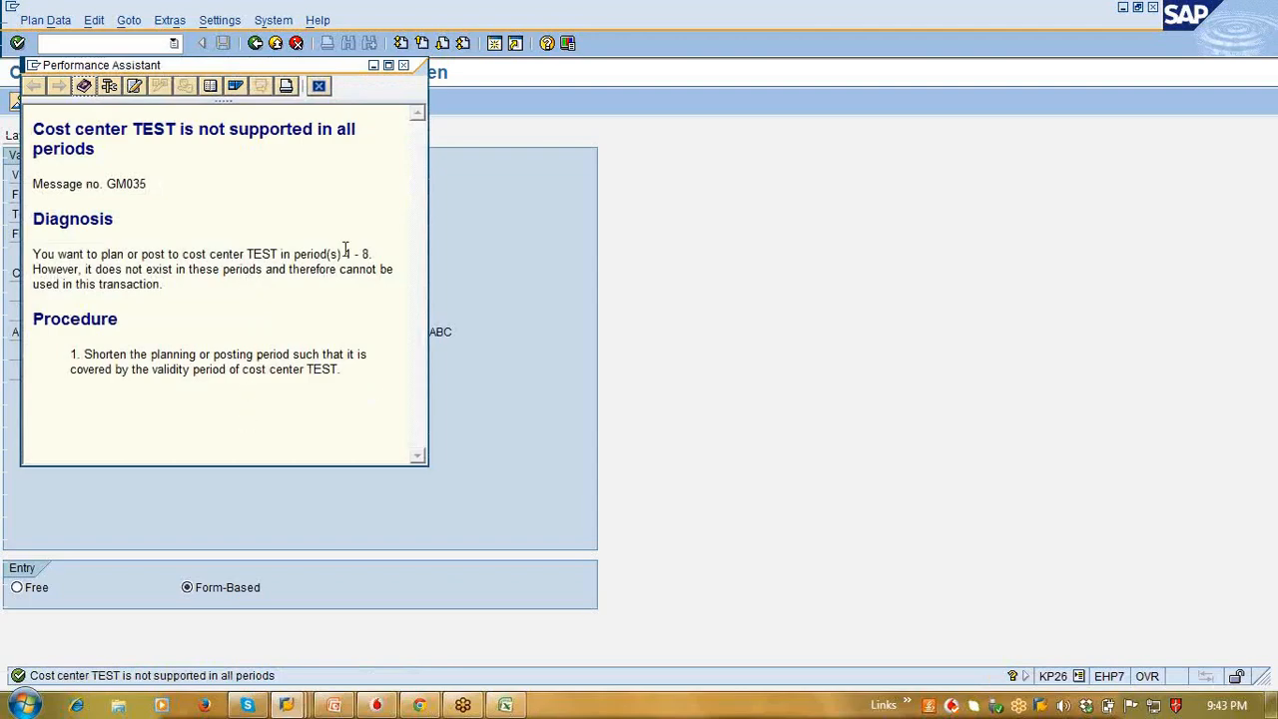
click(404, 65)
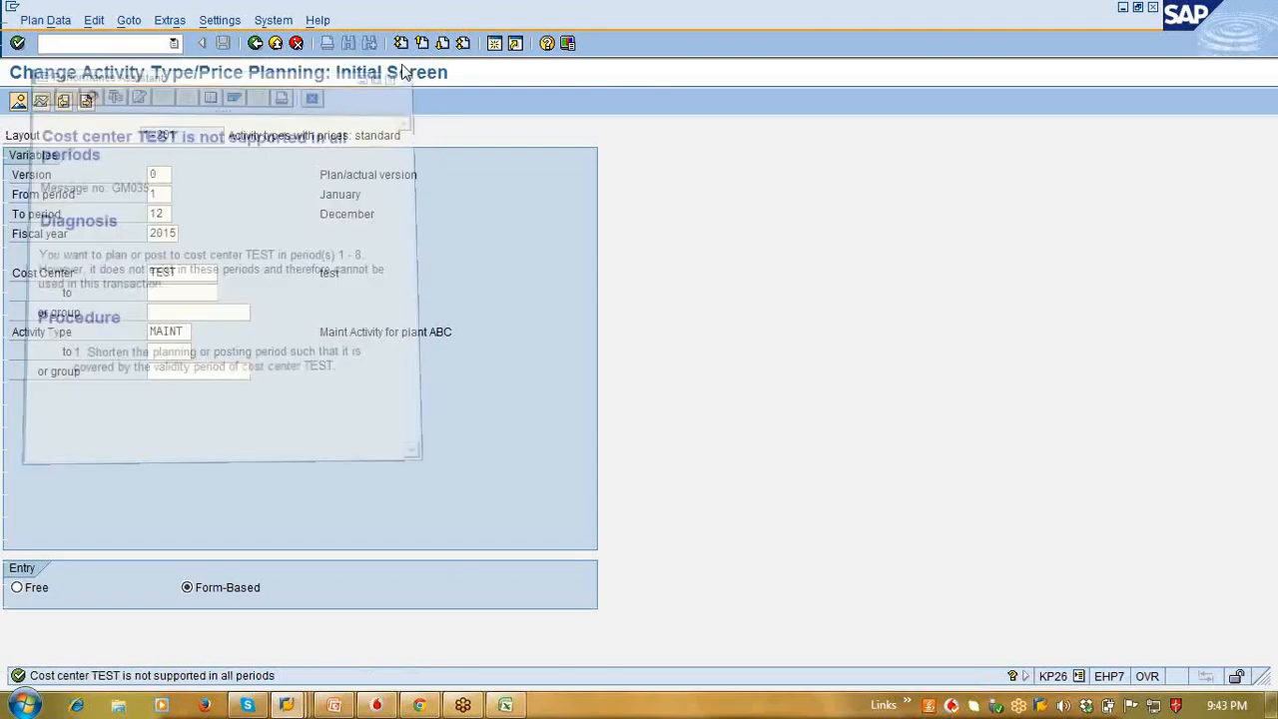
click(169, 214)
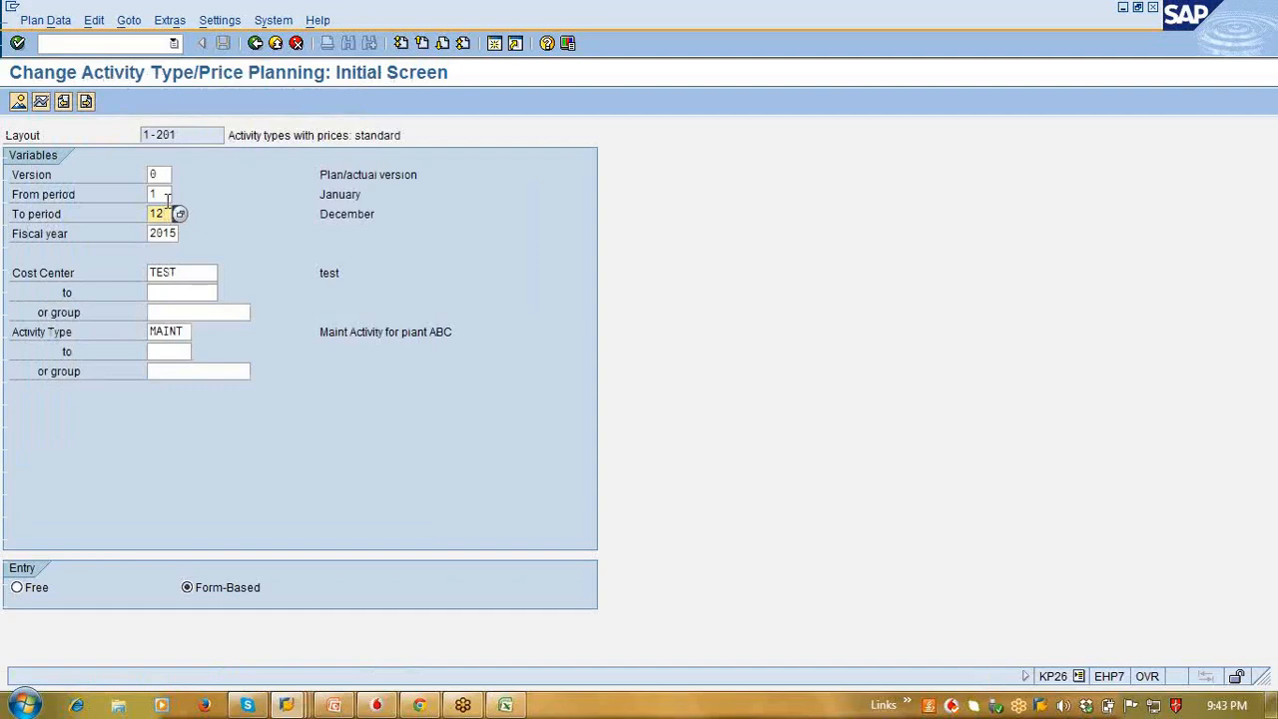
key(BackSpace)
key(BackSpace)
text(6)
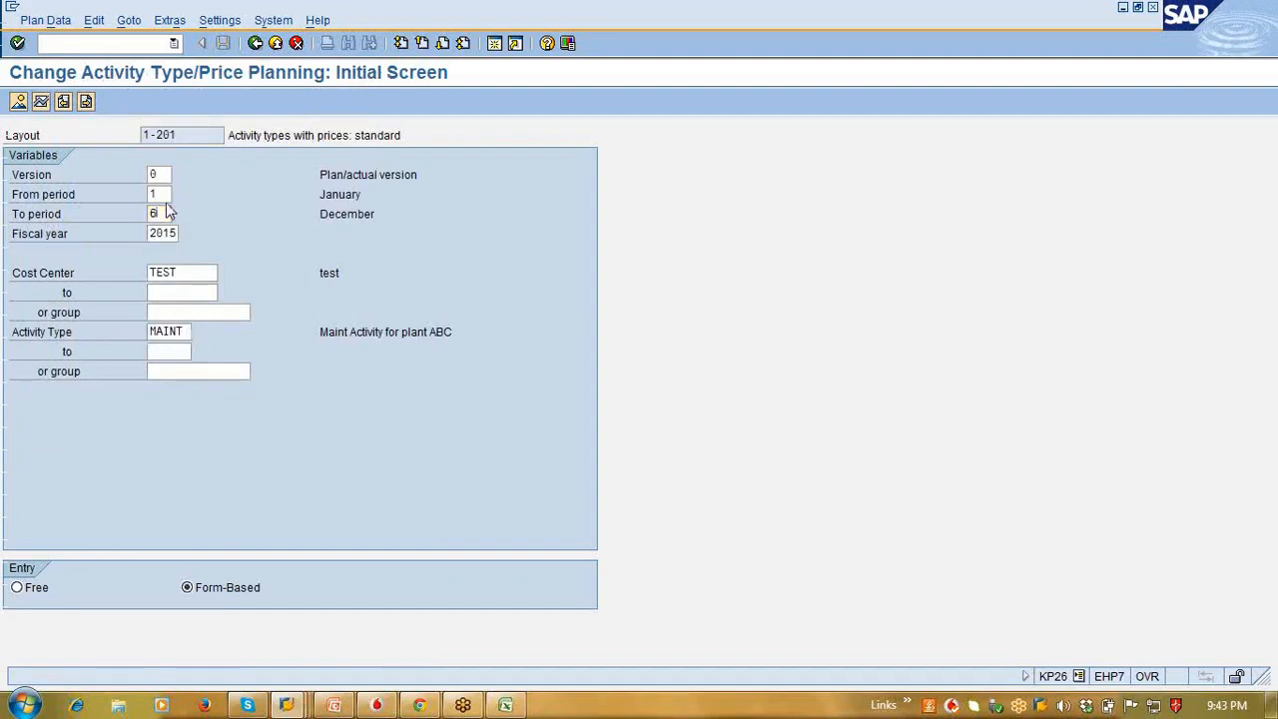
key(Return)
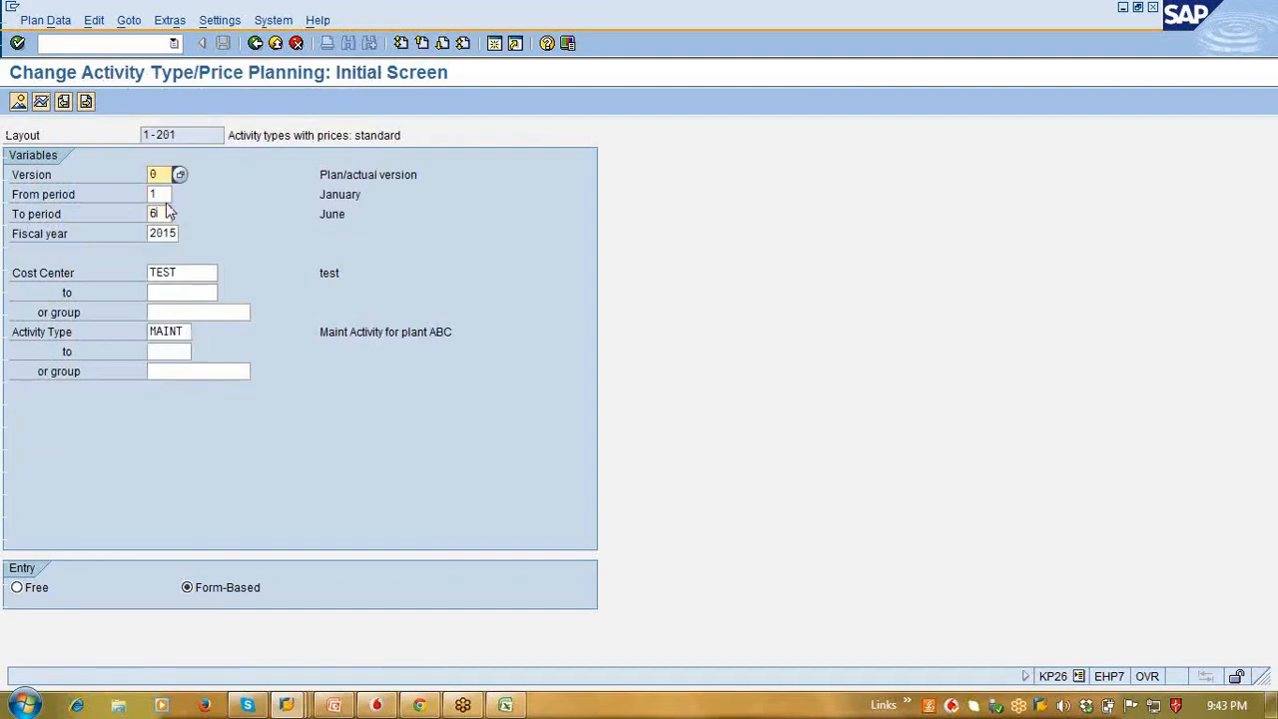
click(40, 102)
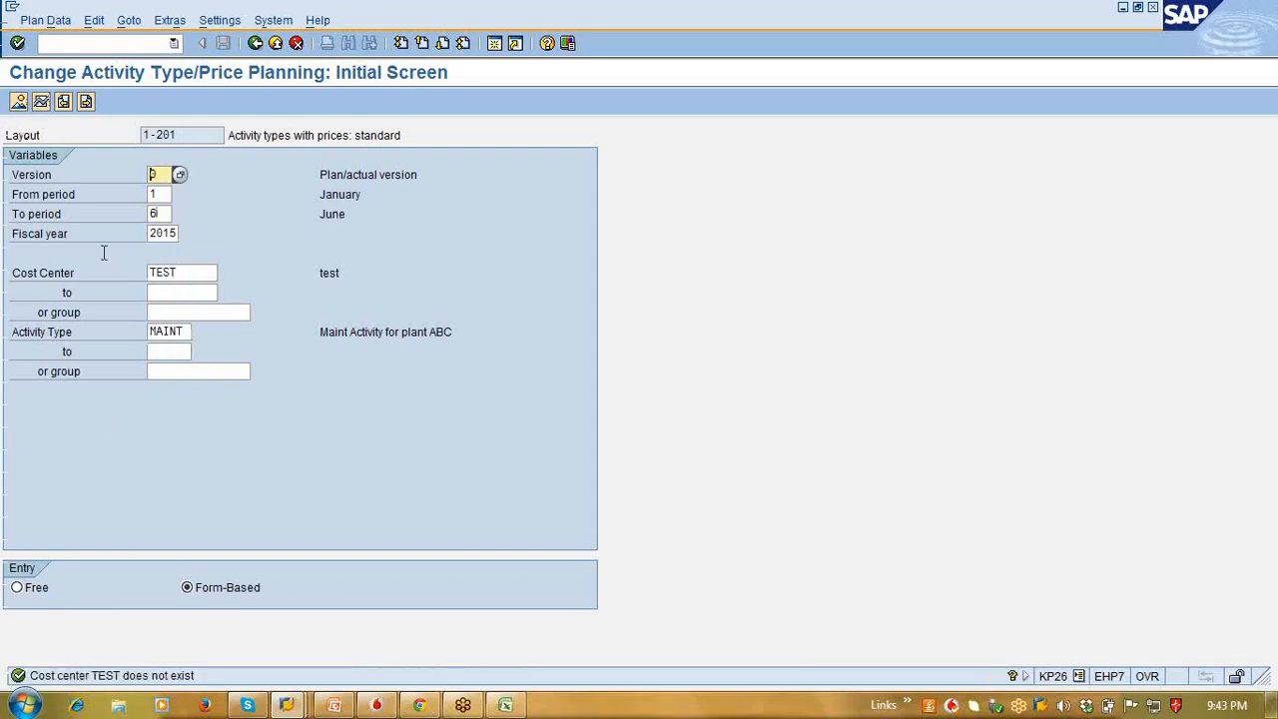
Step: Set the planning range from period 9 to period 12 and try to open the planning screens for cost center TEST
click(159, 214)
key(BackSpace)
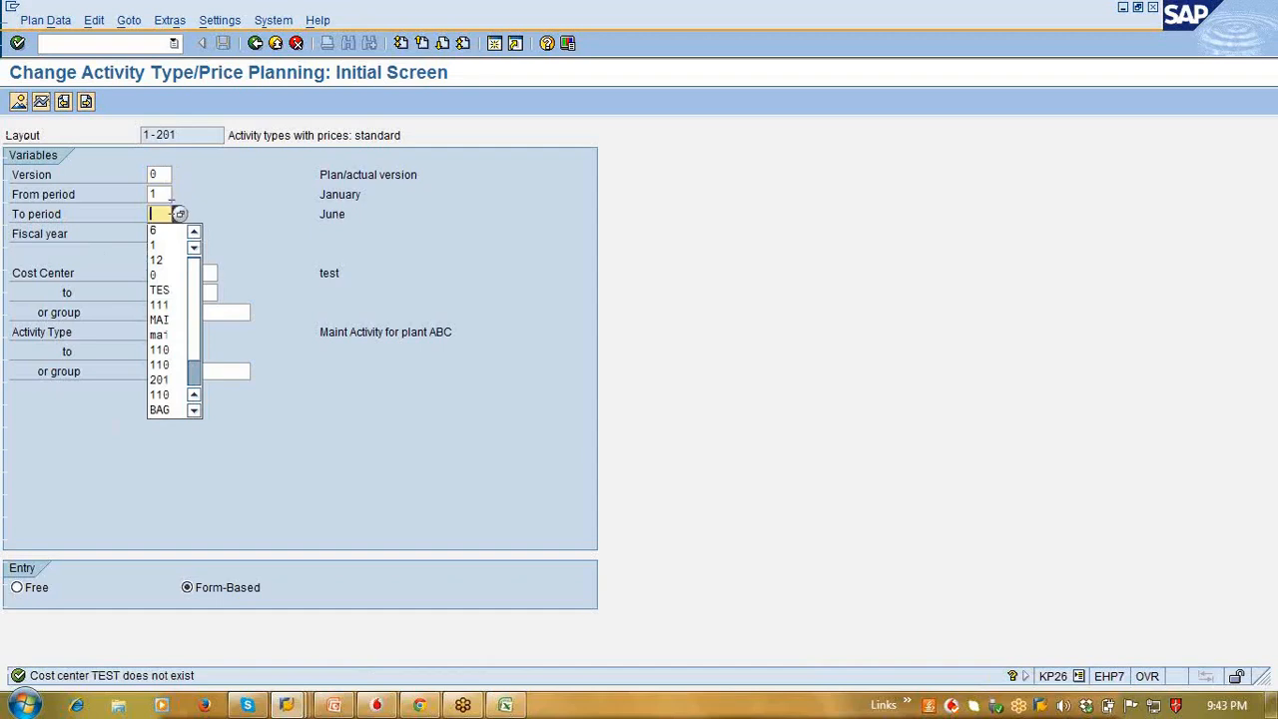
click(163, 193)
key(BackSpace)
text(9)
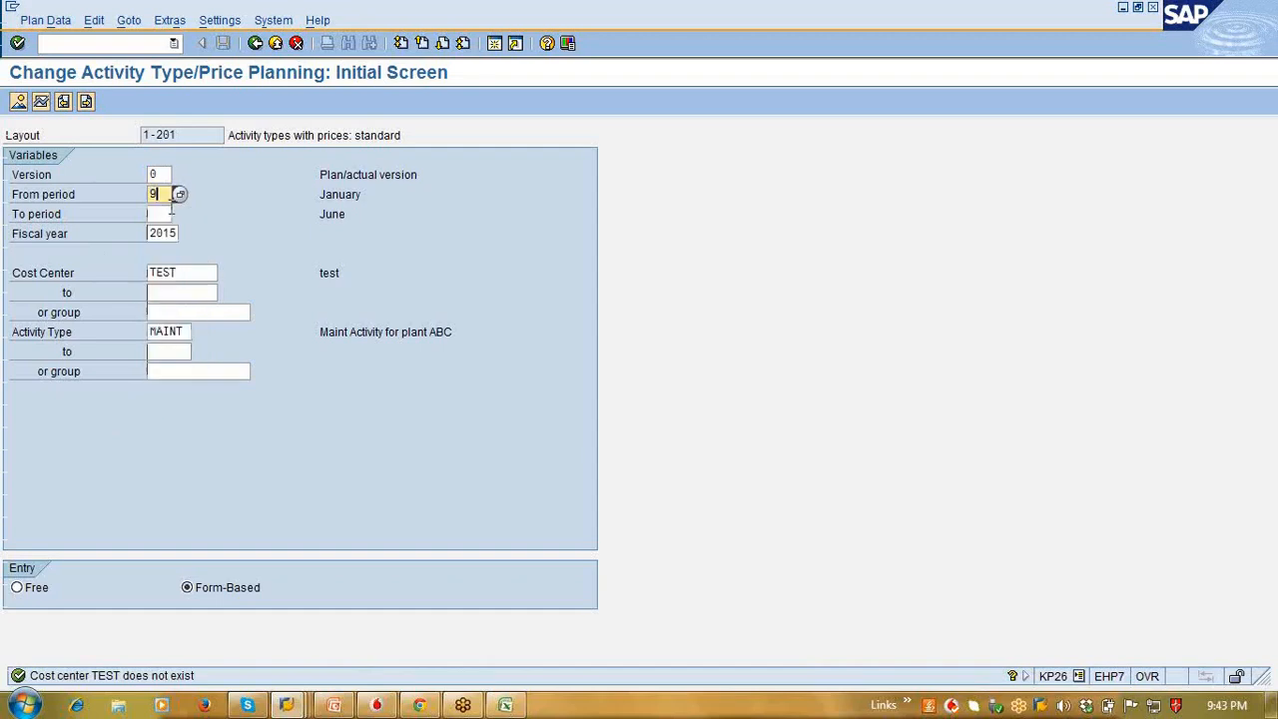
click(168, 212)
text(12)
key(Return)
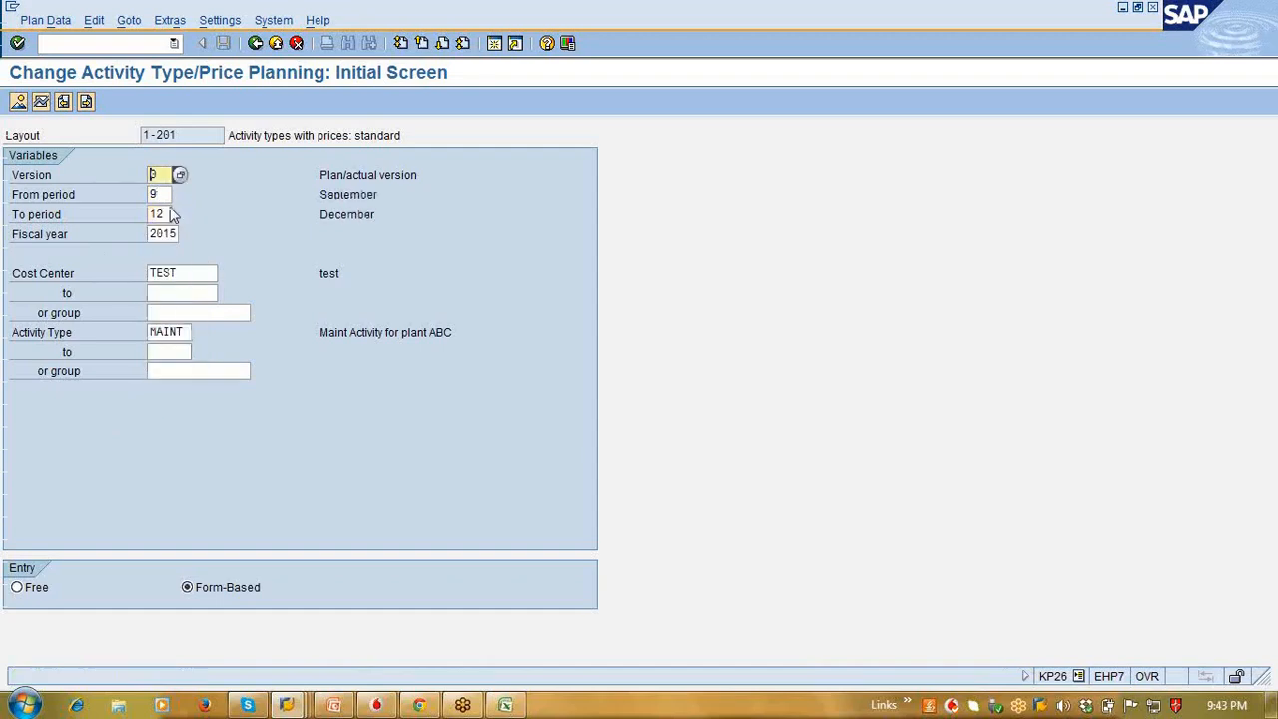
click(19, 102)
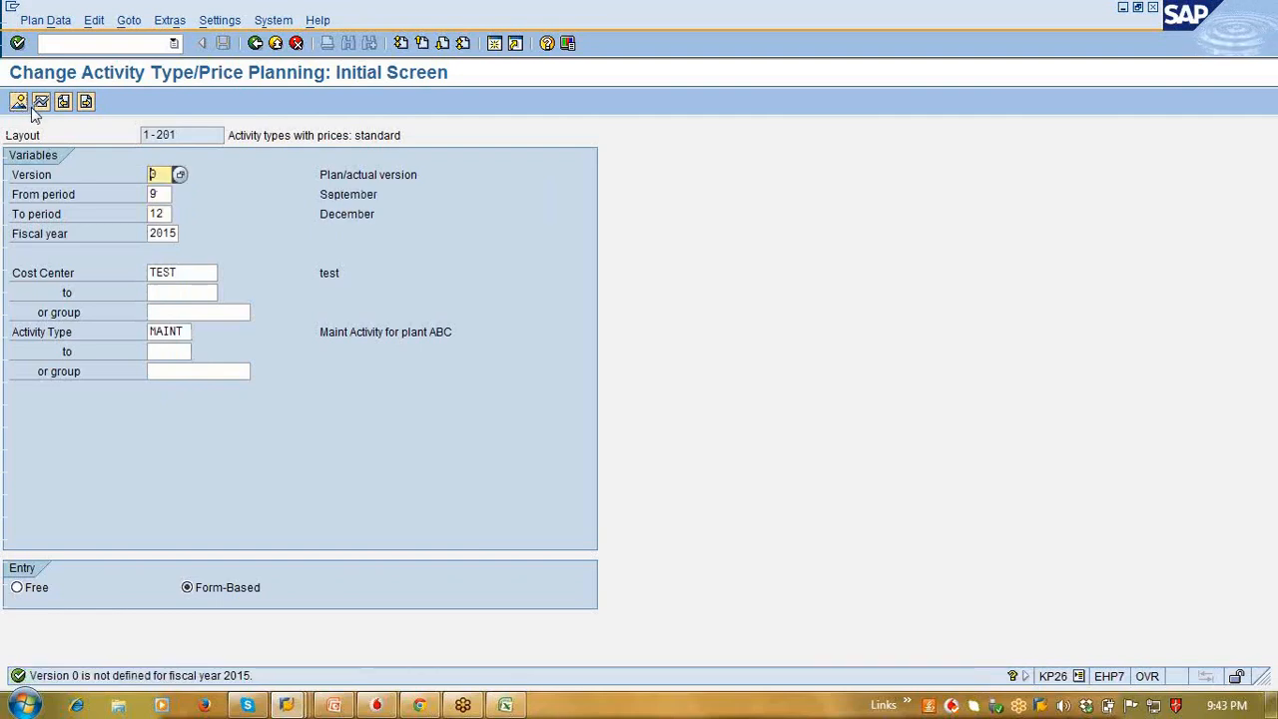
click(41, 102)
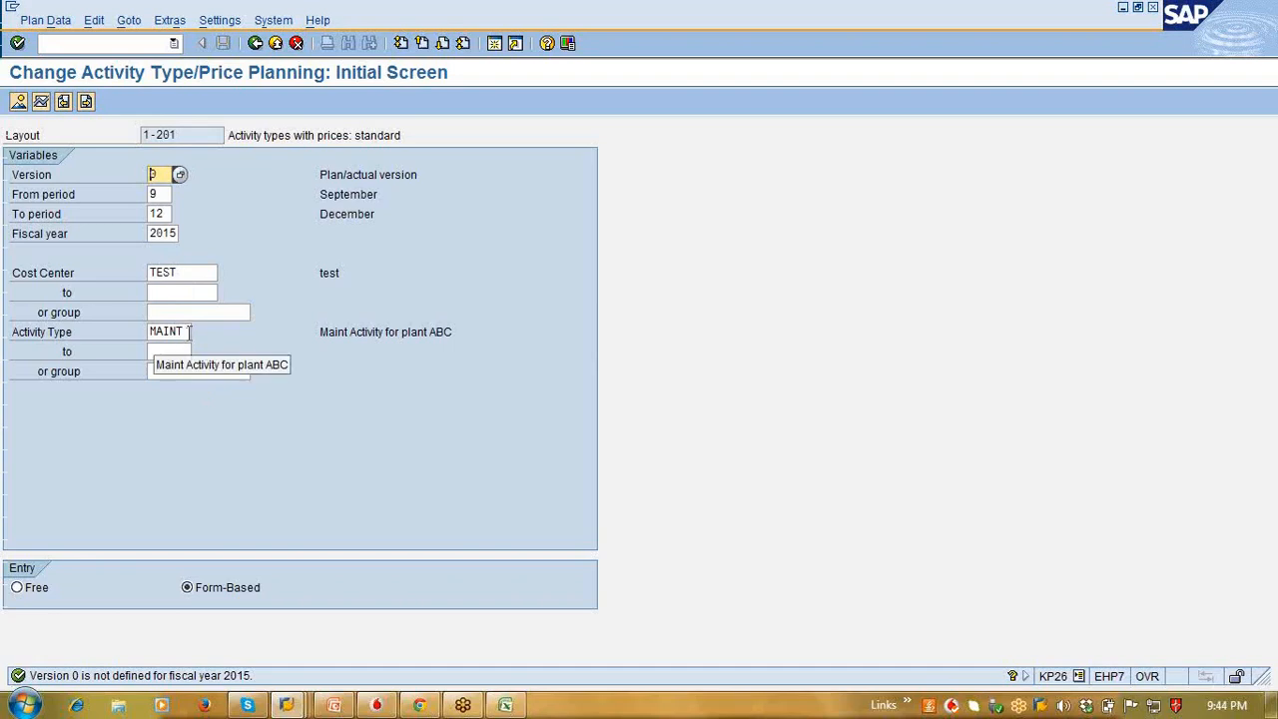
Step: In the cost element creation session, leave the transaction and open work center MILL-I of plant 1111 for changes with CR02
click(290, 705)
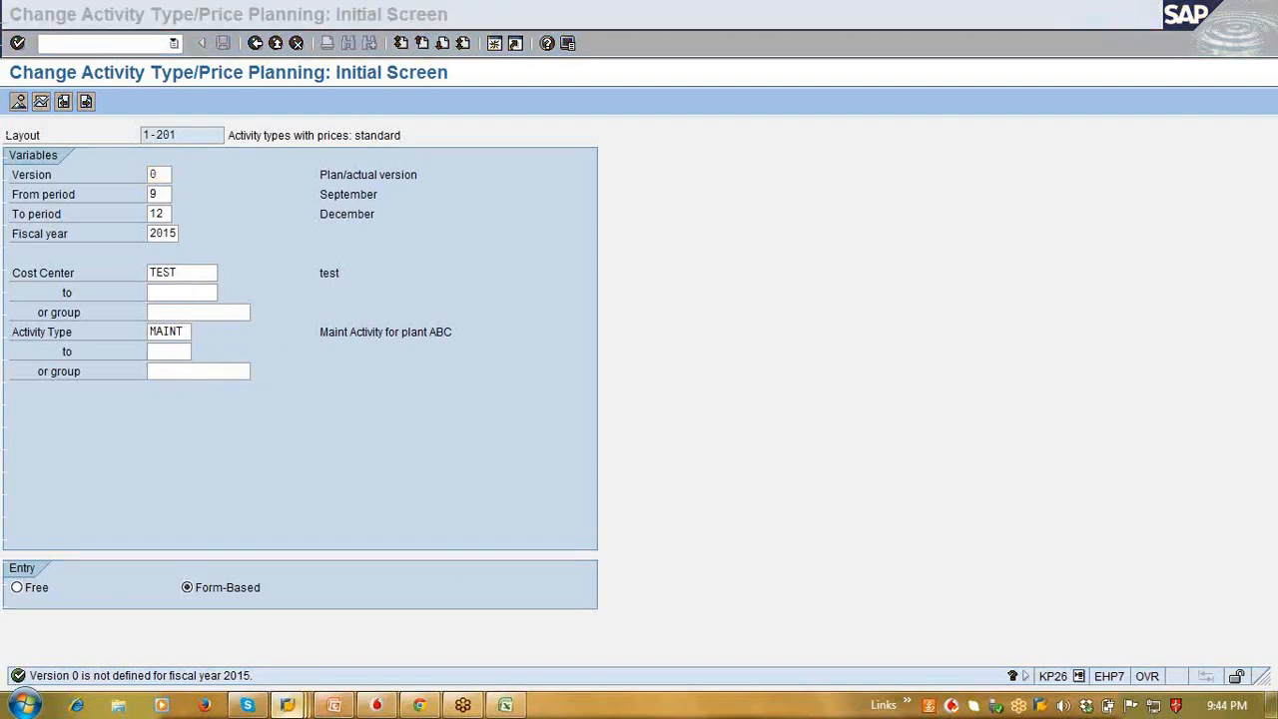
mouse_move(859, 619)
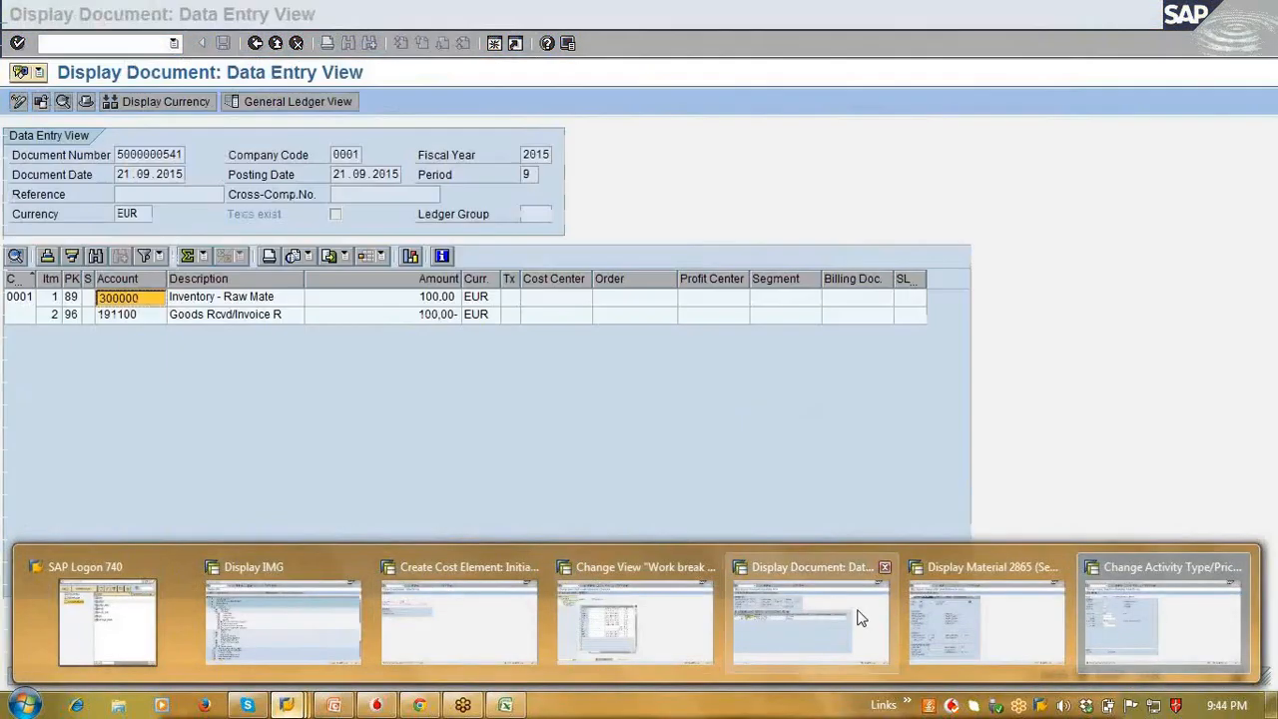
mouse_move(1115, 626)
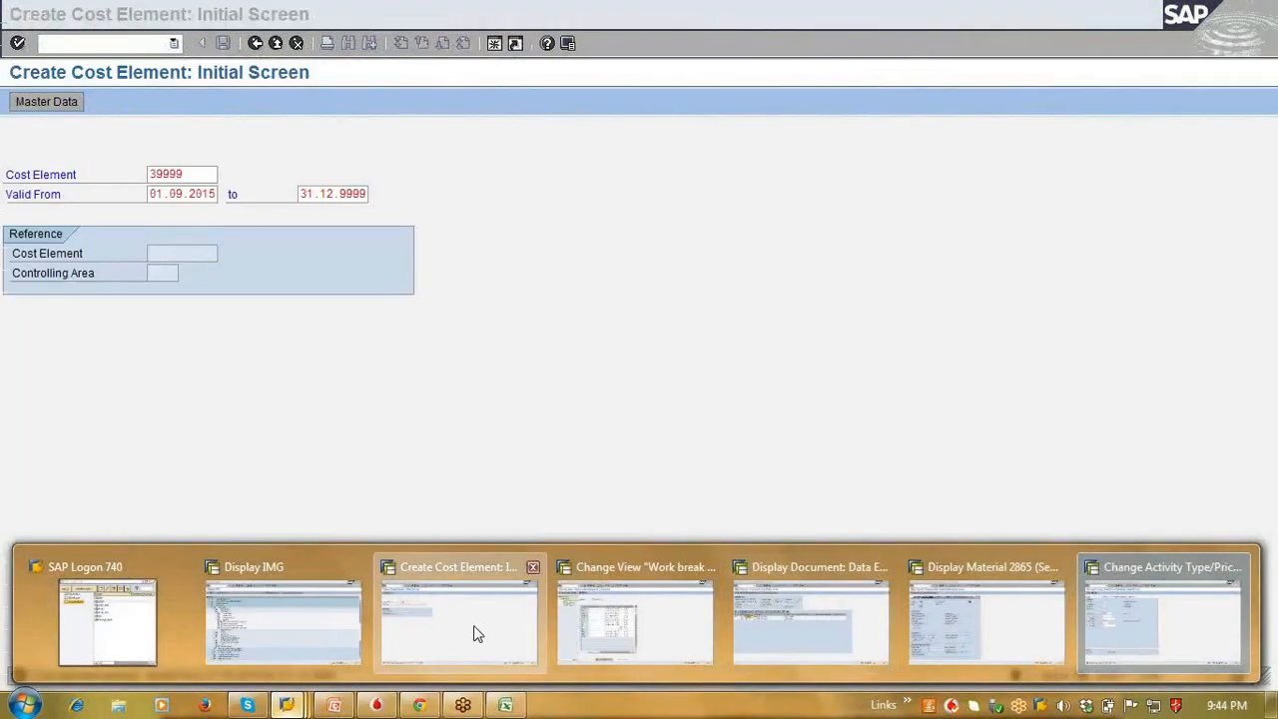
click(477, 633)
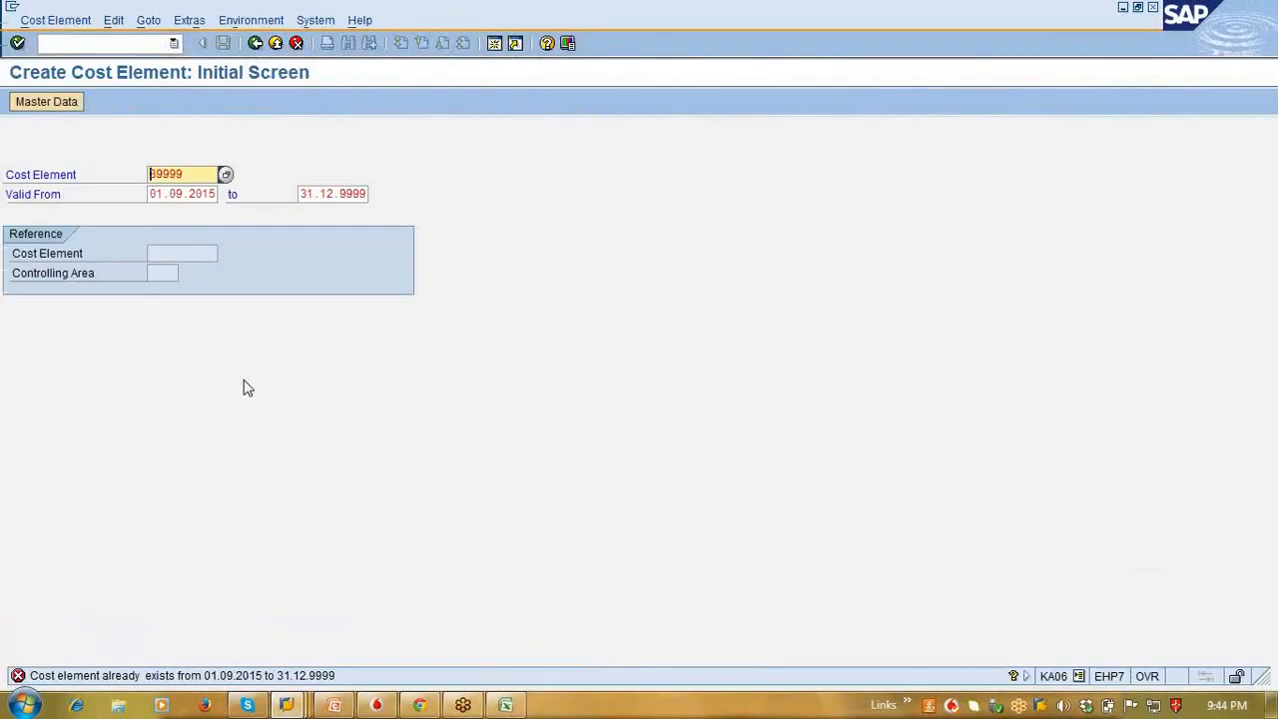
click(256, 43)
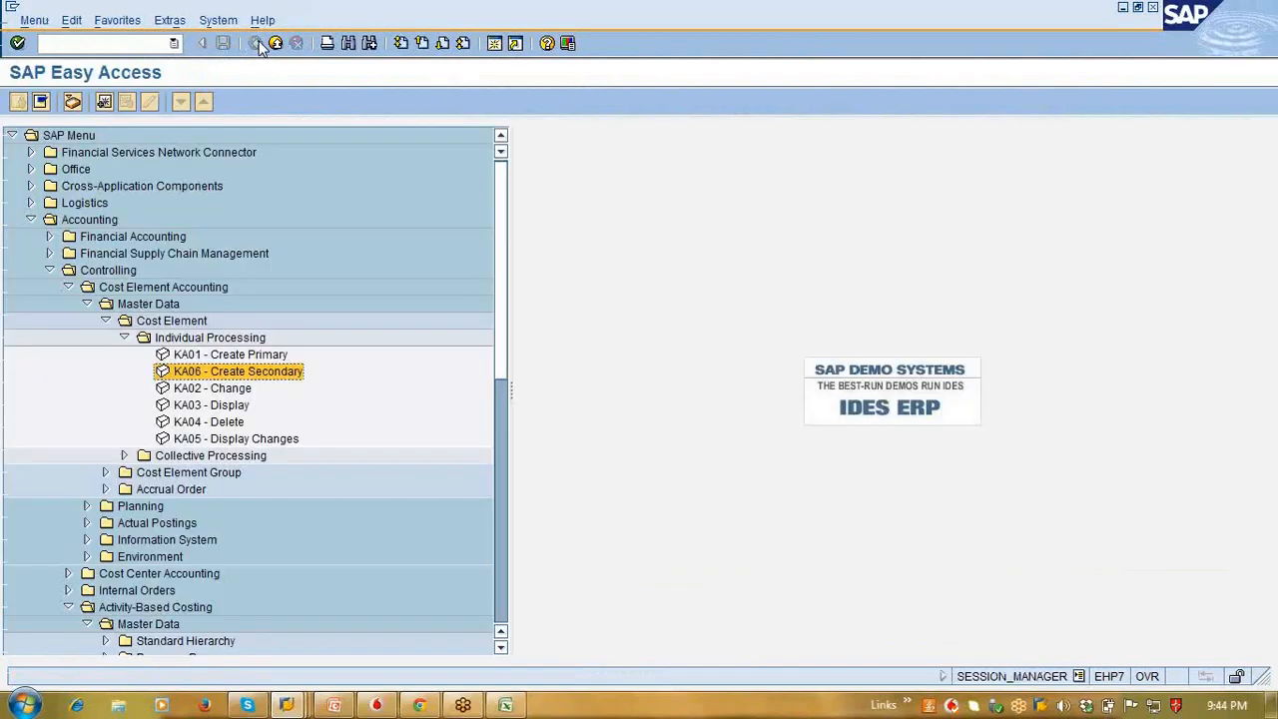
key(Return)
click(259, 46)
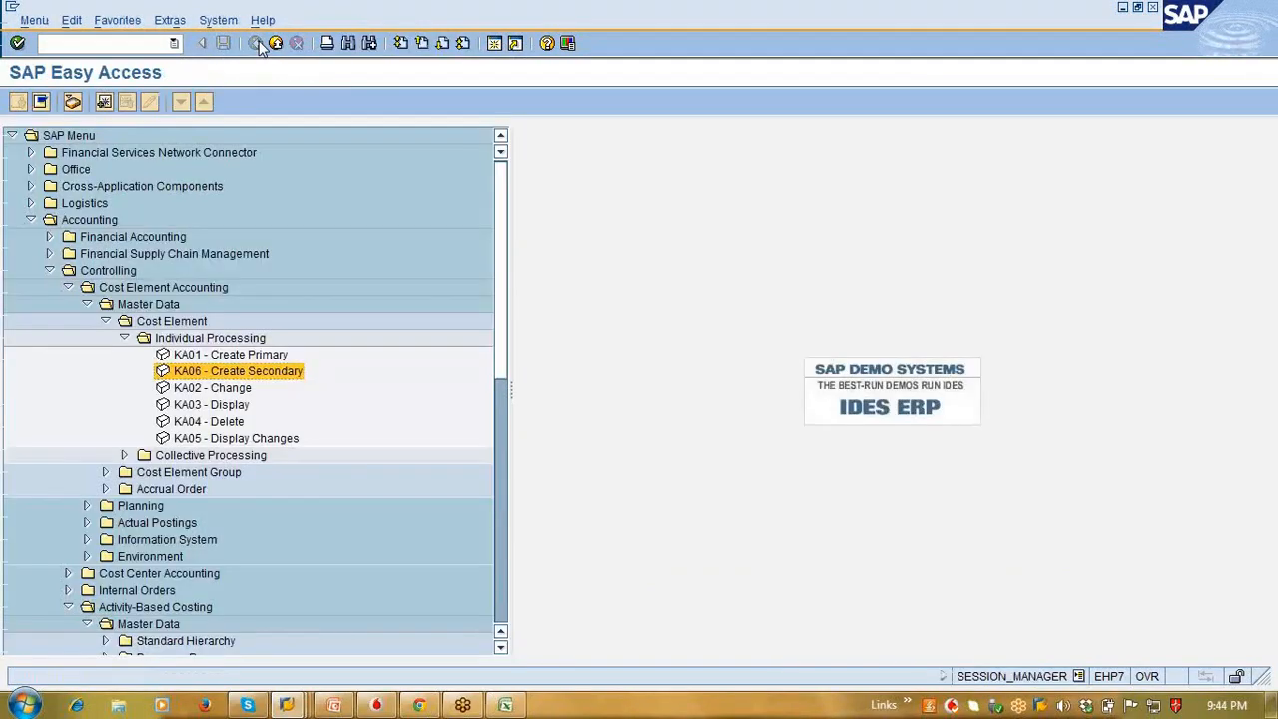
text(cr02)
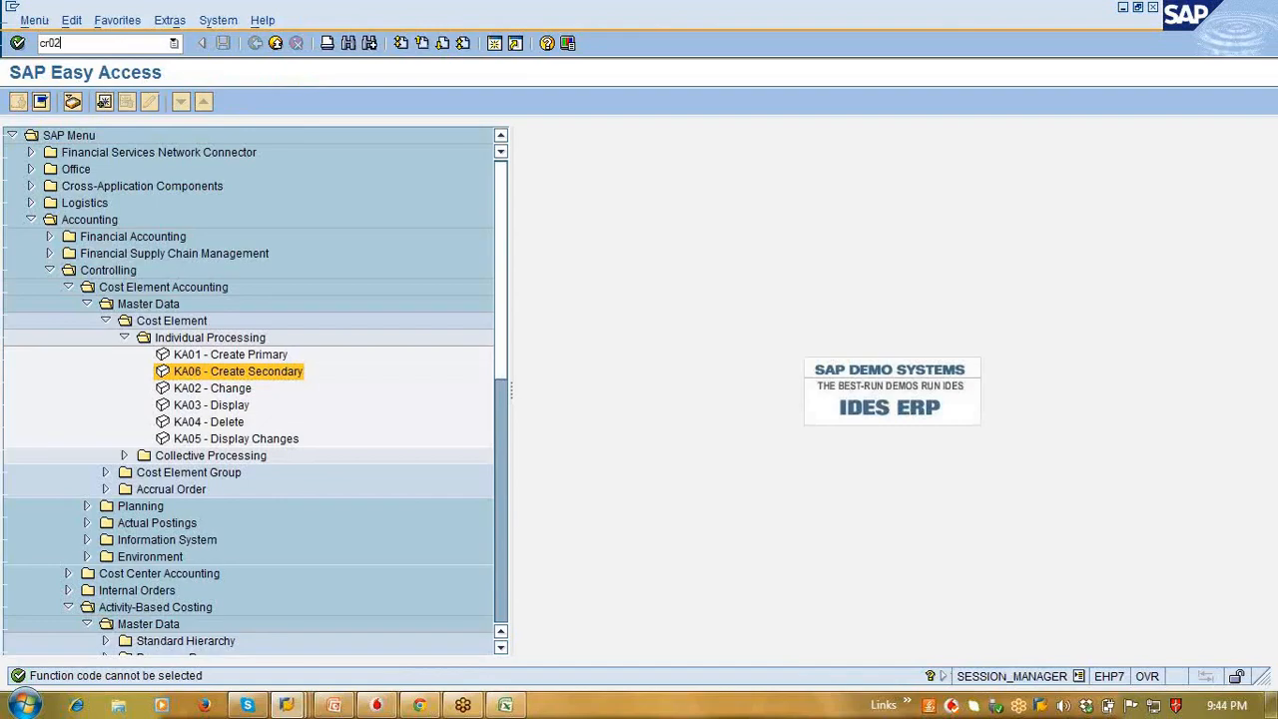
key(Return)
key(Return)
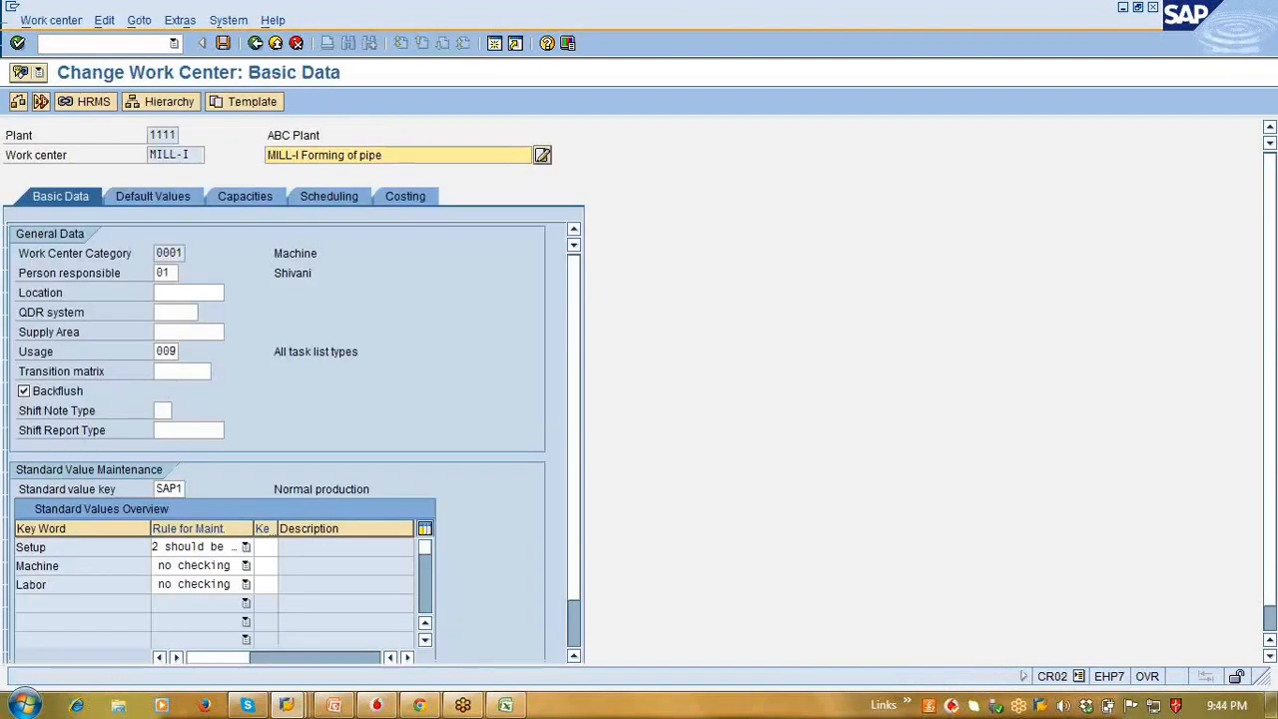
Step: Look up the activity types available for Setup in the work center's costing data, and return to the activity price planning session
click(409, 202)
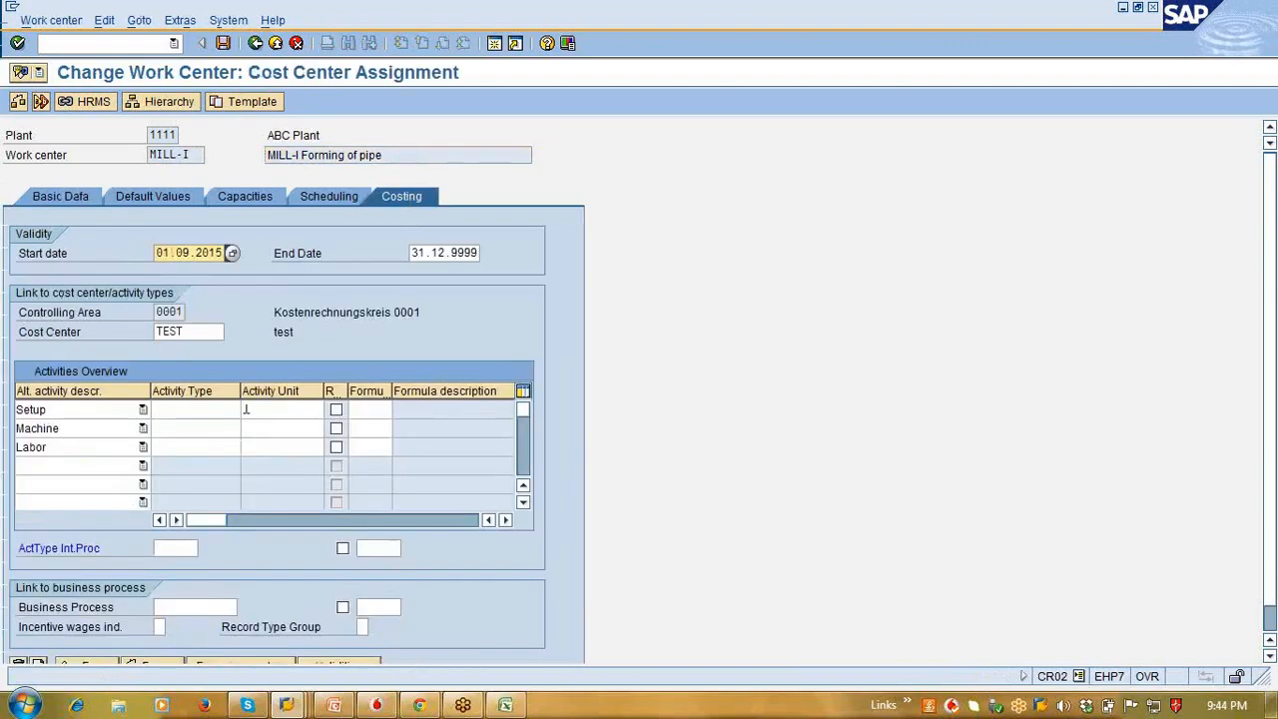
click(232, 410)
click(248, 411)
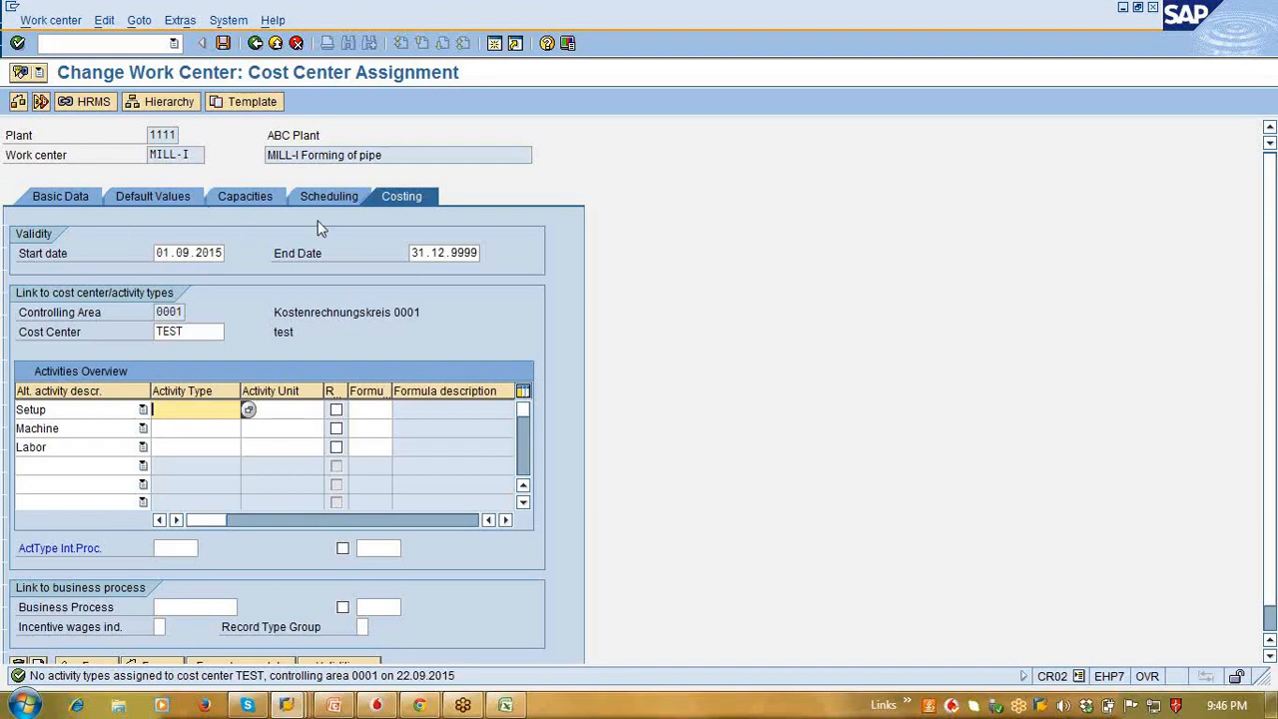
click(288, 706)
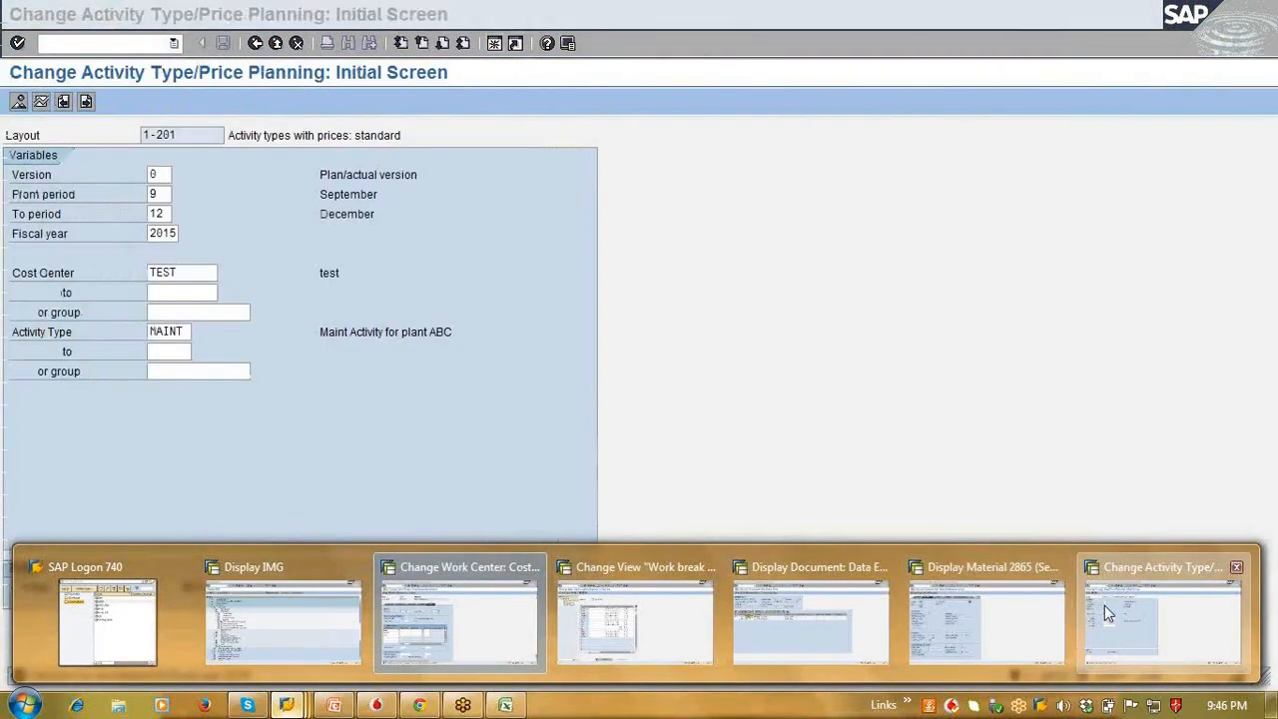
click(1104, 605)
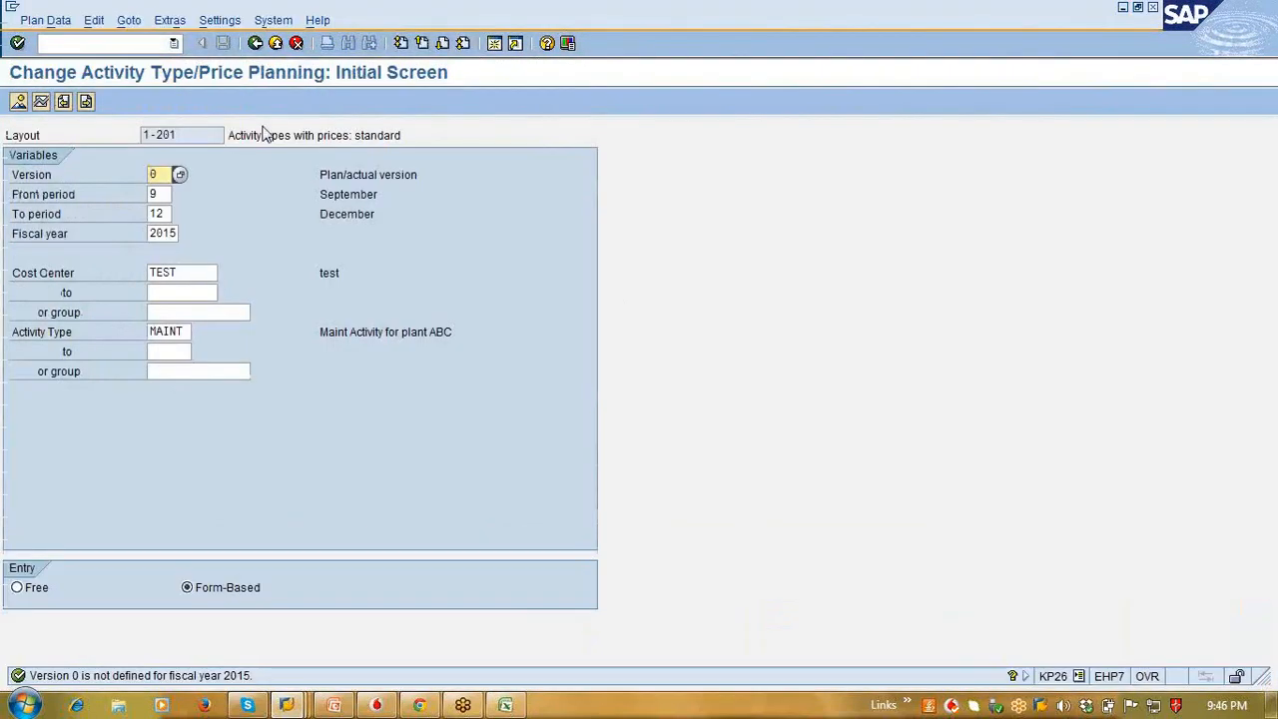